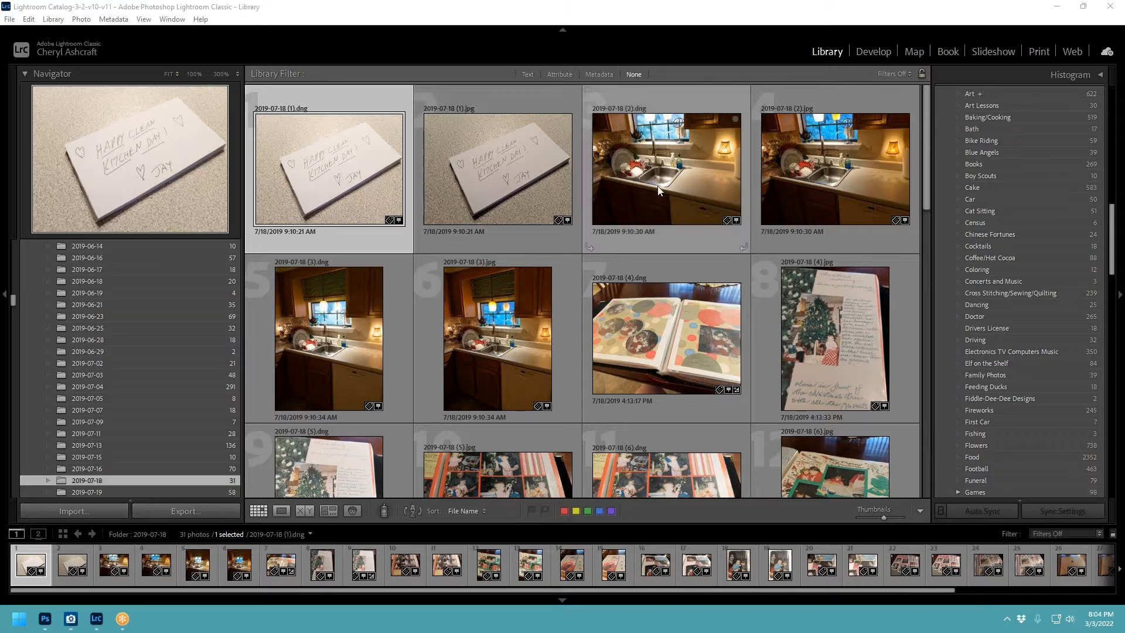
Step: Compare the DNG and JPG versions of the handwritten note and the kitchen sink photo in the thumbnail grid
left_click(703, 183)
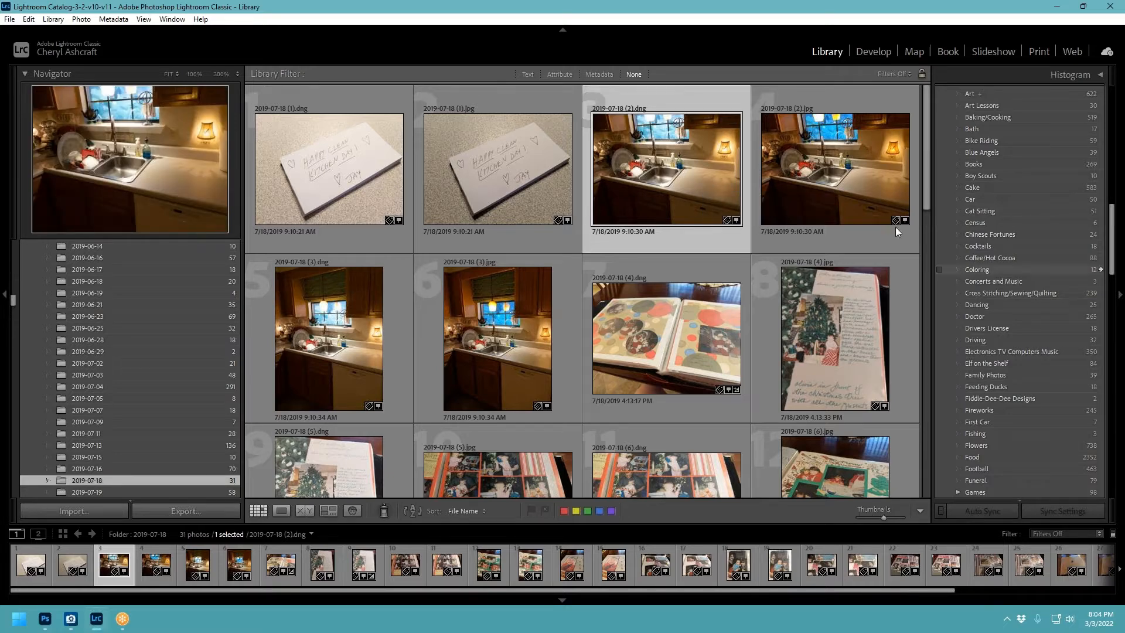
left_click(521, 190)
left_click(367, 179)
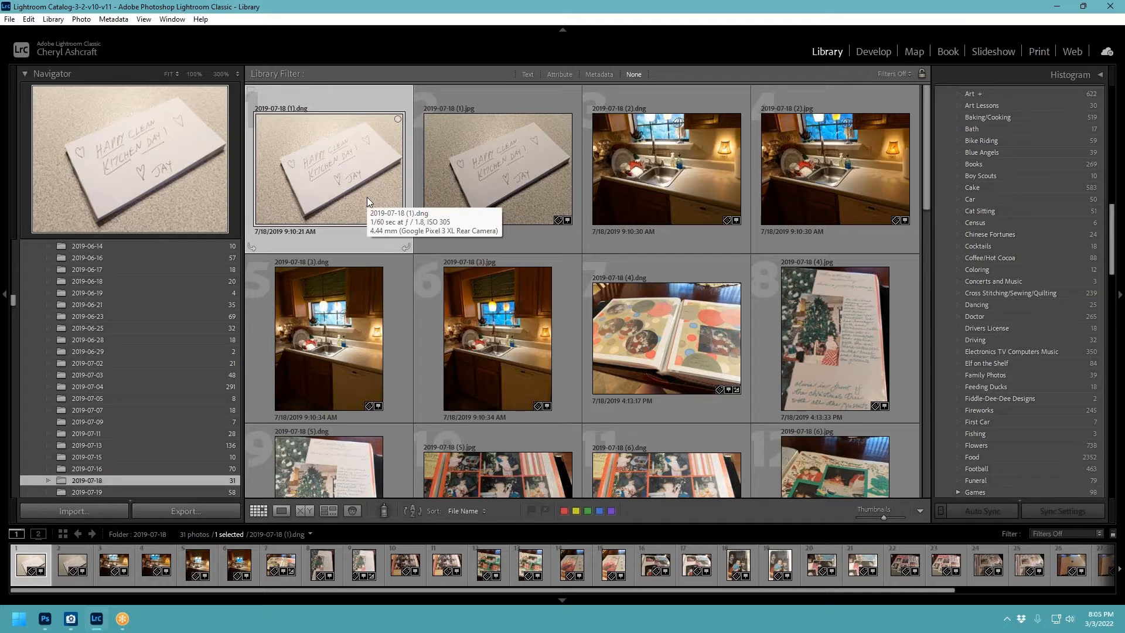
left_click(500, 197)
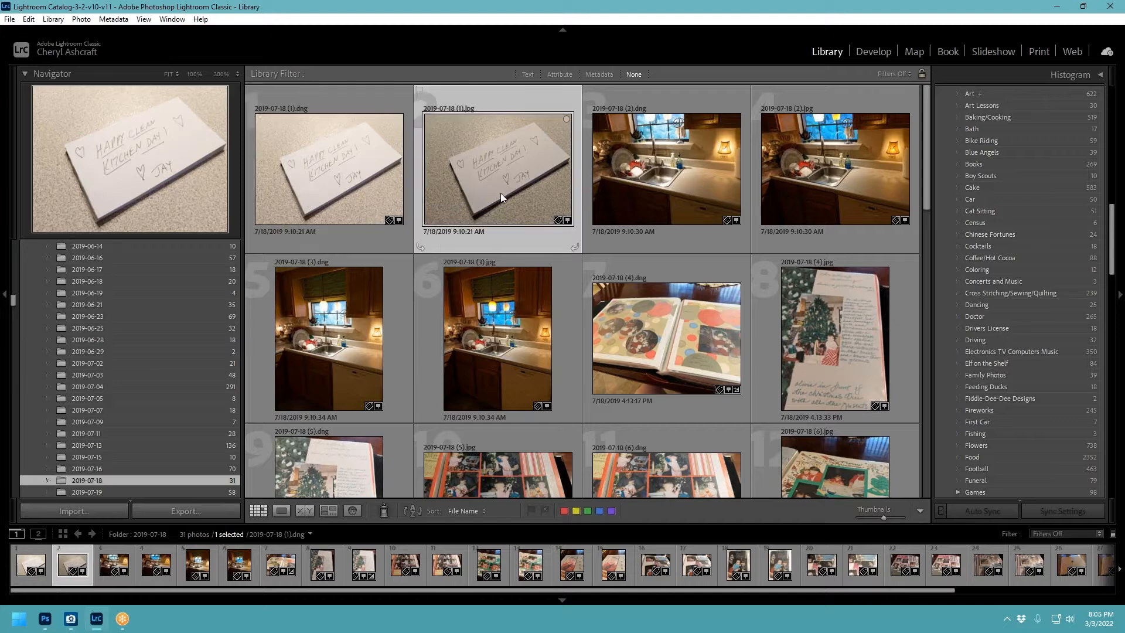
left_click(643, 191)
left_click(481, 193)
left_click(645, 187)
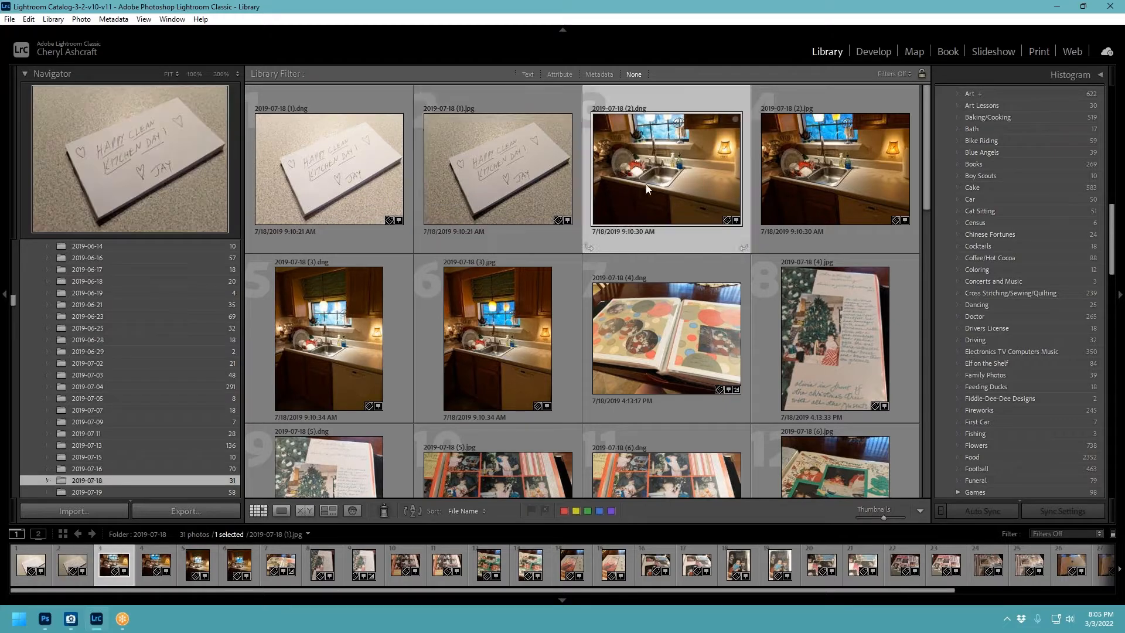
left_click(517, 187)
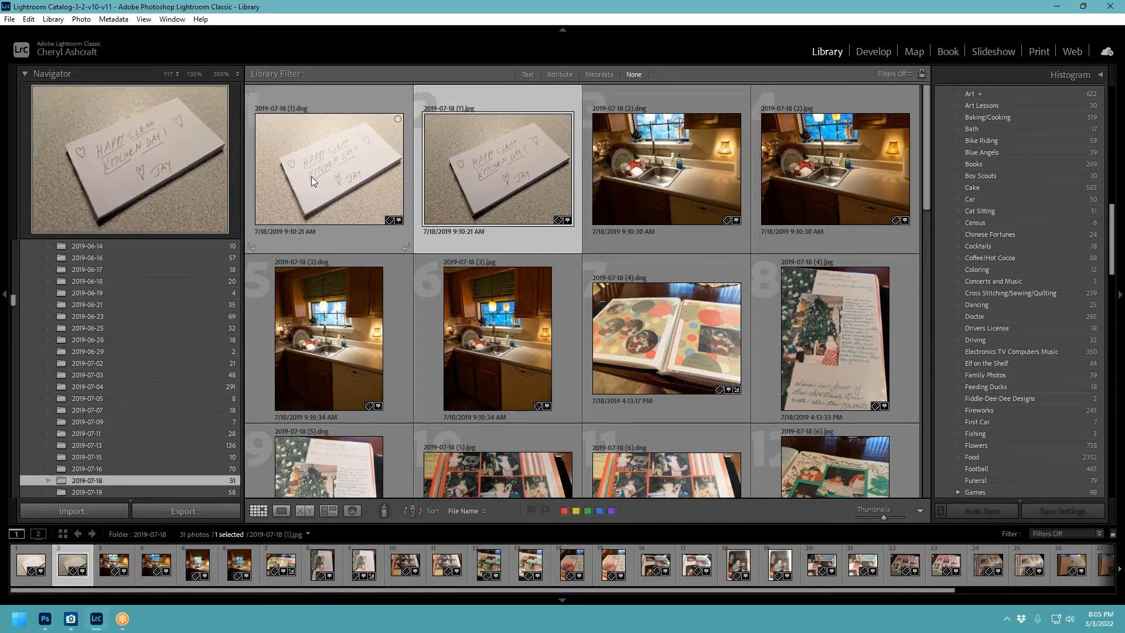
left_click(348, 170)
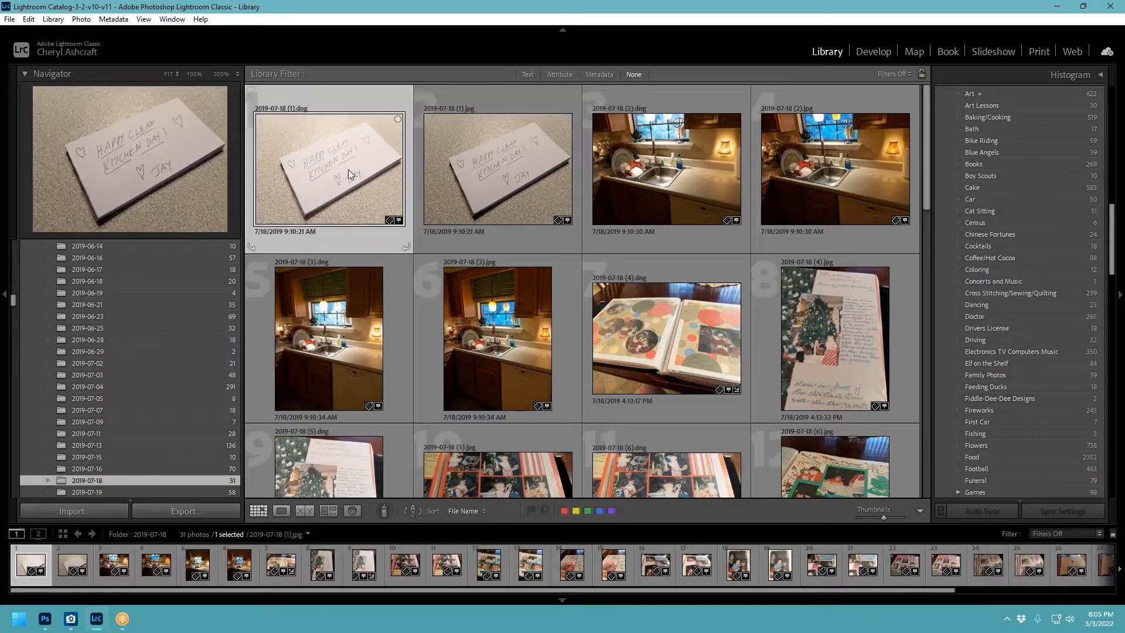
Step: Open 2019-07-18 (1).dng in single-photo view and page through the following photos up to the scrapbook shots
double_click(348, 170)
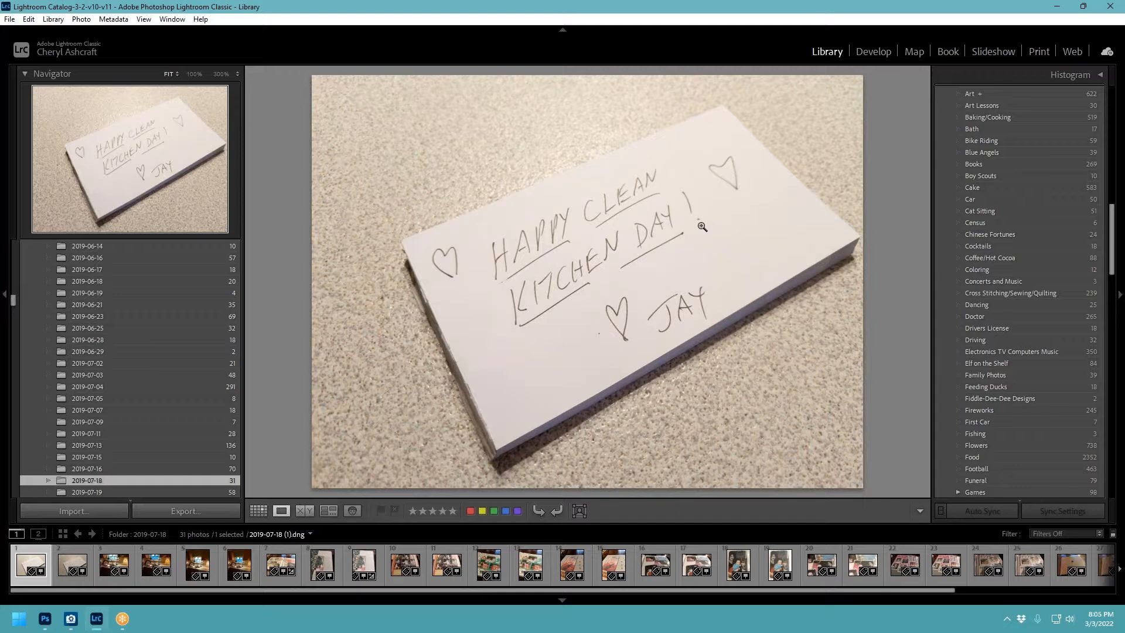
key("Right")
key("Right")
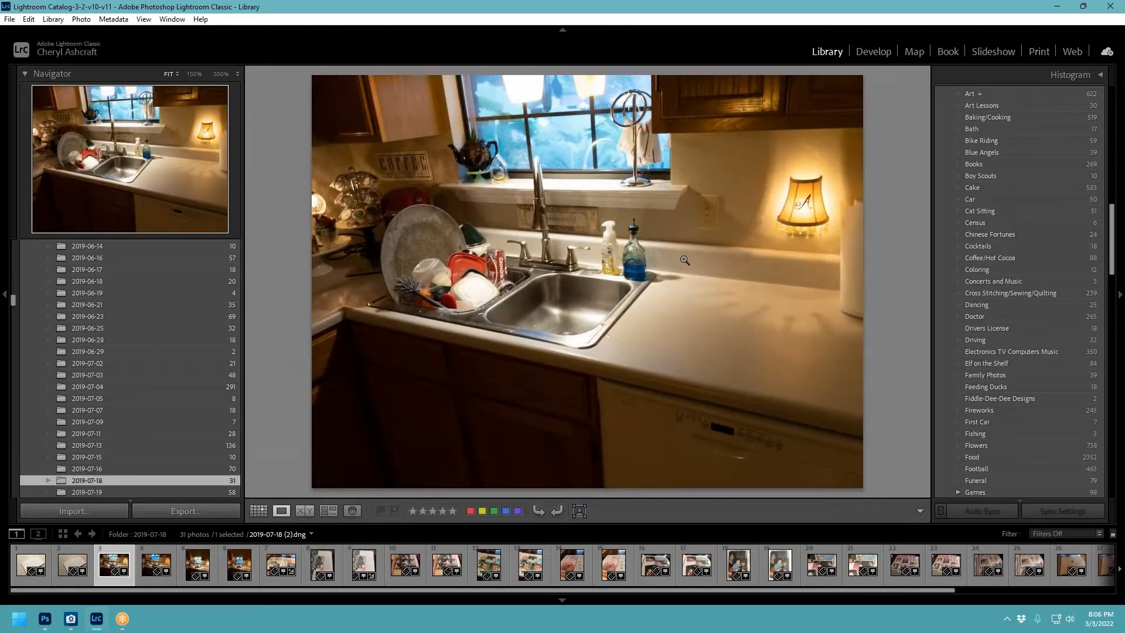
key("Right")
key("Right")
key("Right")
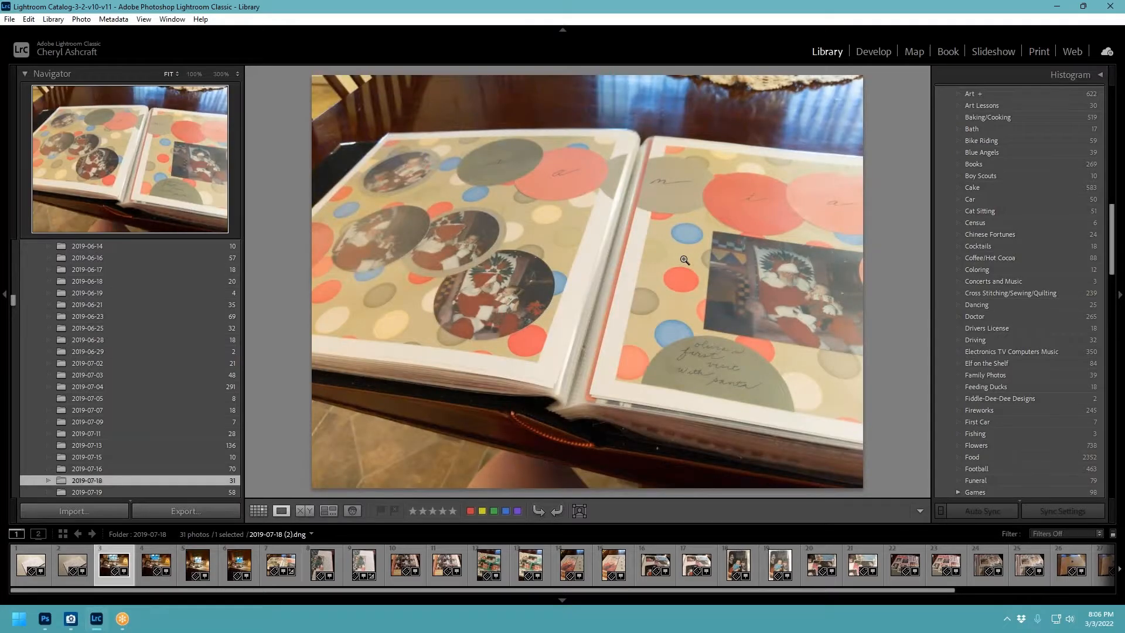
key("Right")
key("Right")
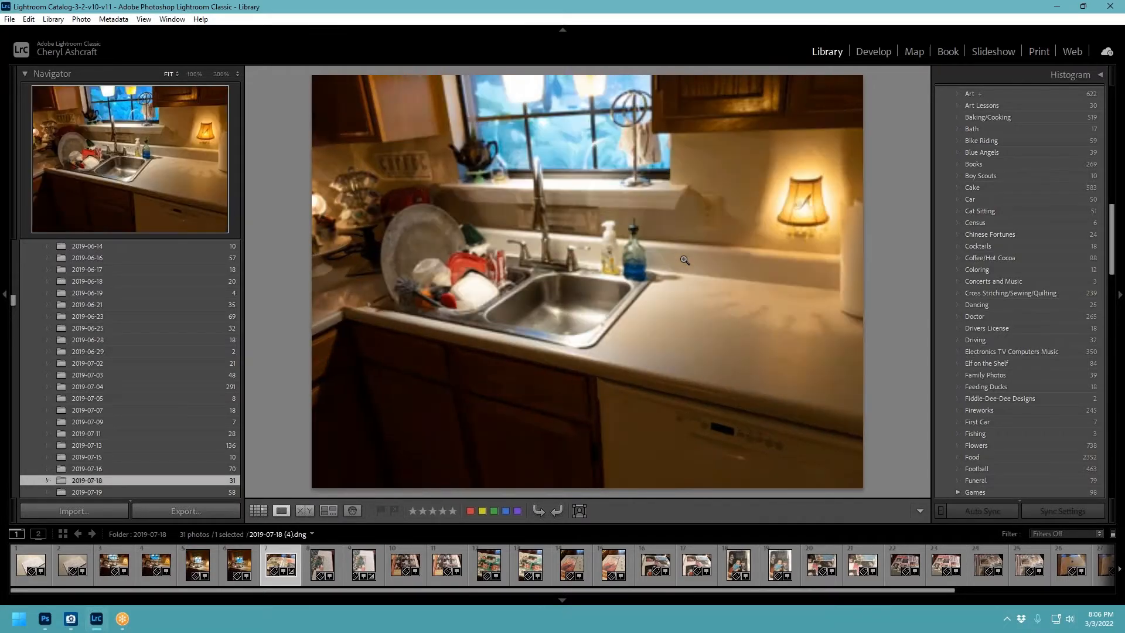
Step: Look through the photos in folder 2019-07-16 and return to folder 2019-07-18
left_click(179, 470)
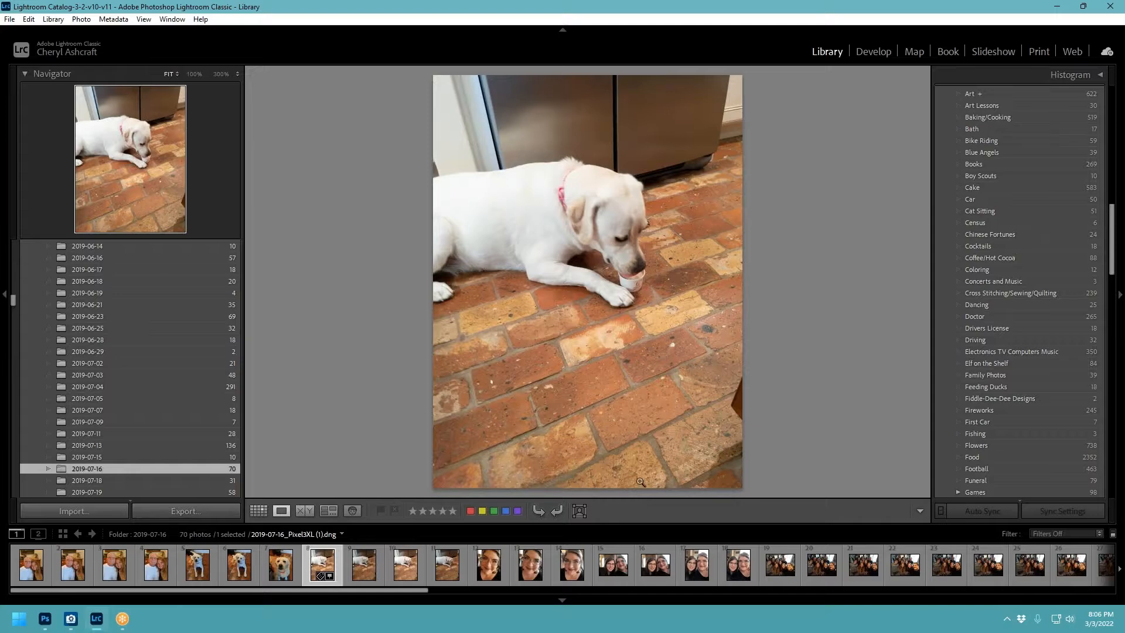
scroll(1027, 547, "down", 10)
scroll(1028, 547, "down", 5)
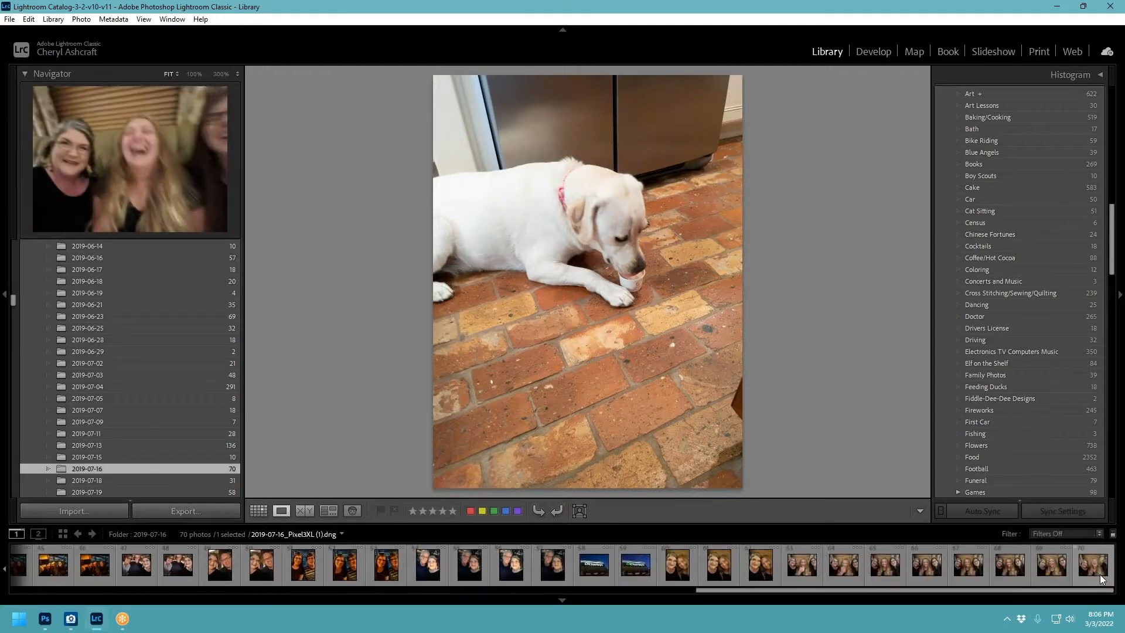
left_click(121, 481)
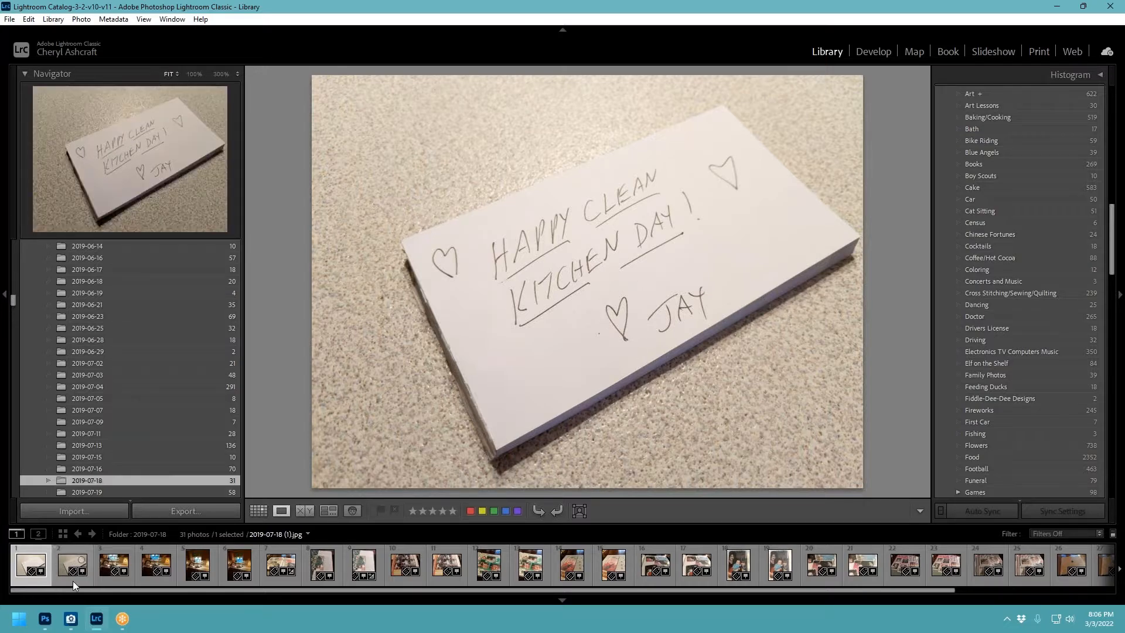
Step: Develop 2019-07-18 (1).dng with Auto white balance and Auto tone, adjusting Exposure to -0.43 and Blacks to -49
left_click(870, 54)
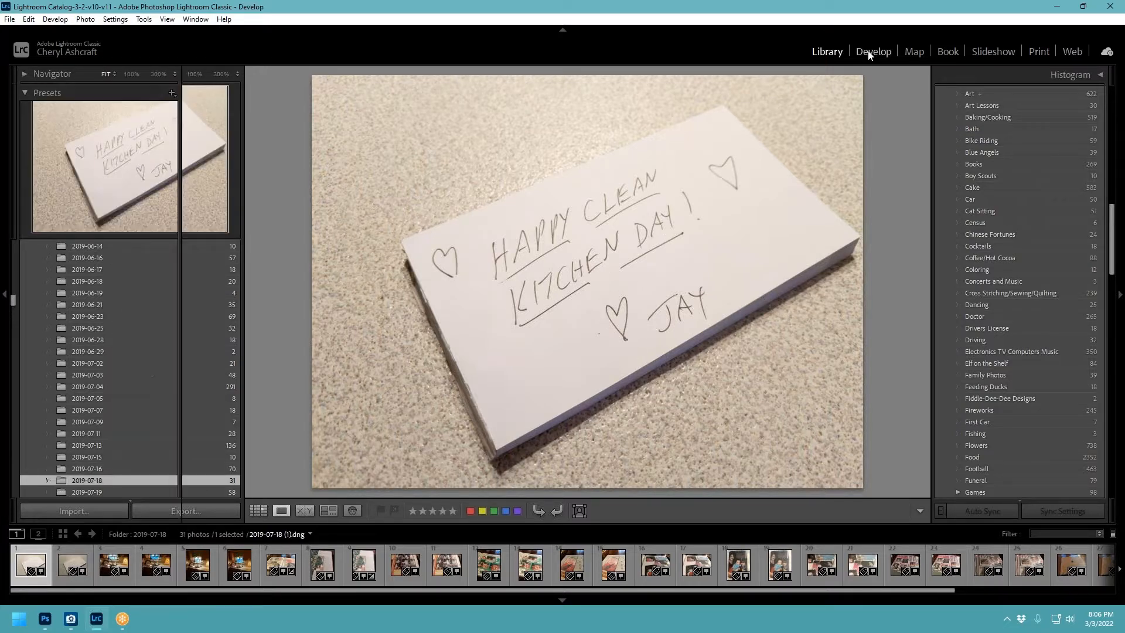
left_click(1073, 264)
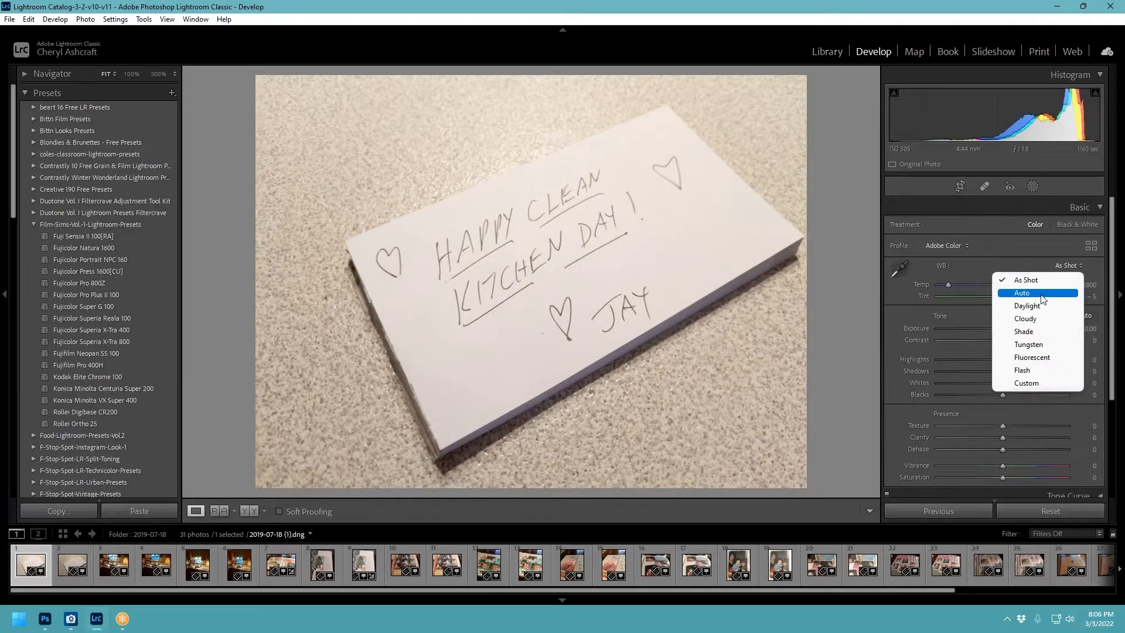
left_click(1041, 295)
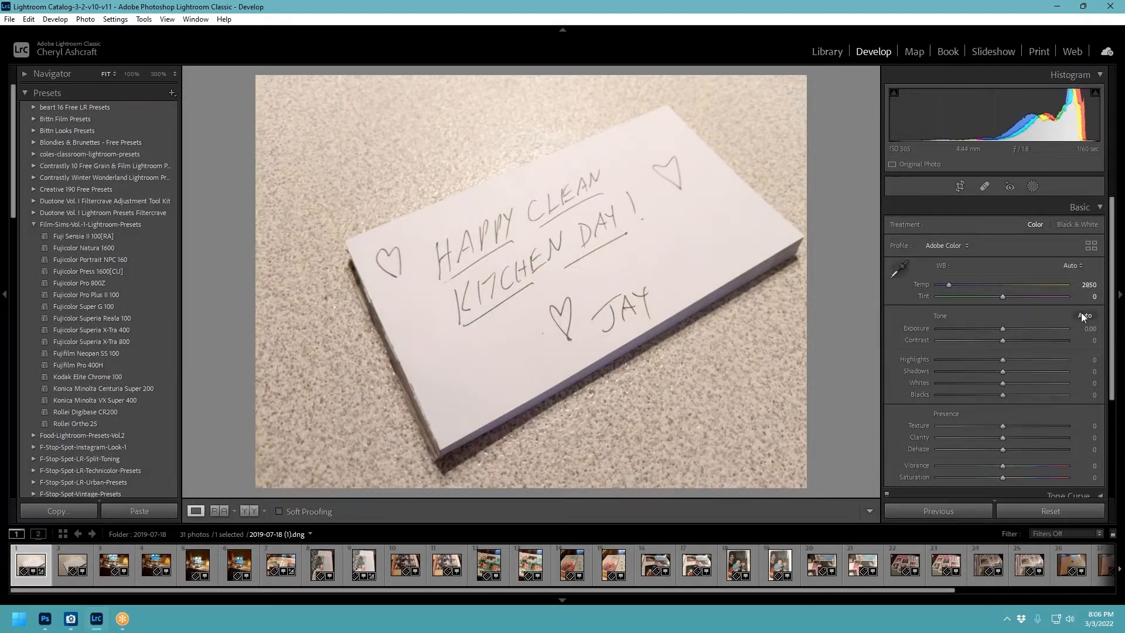
left_click(1081, 312)
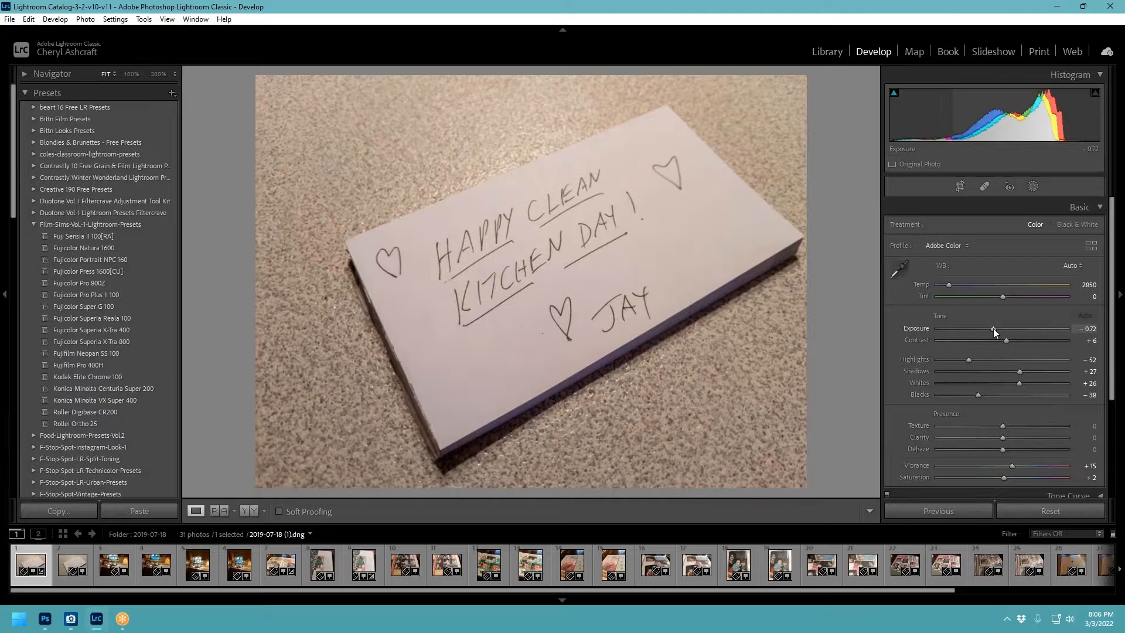
left_click_drag(993, 328, 996, 325)
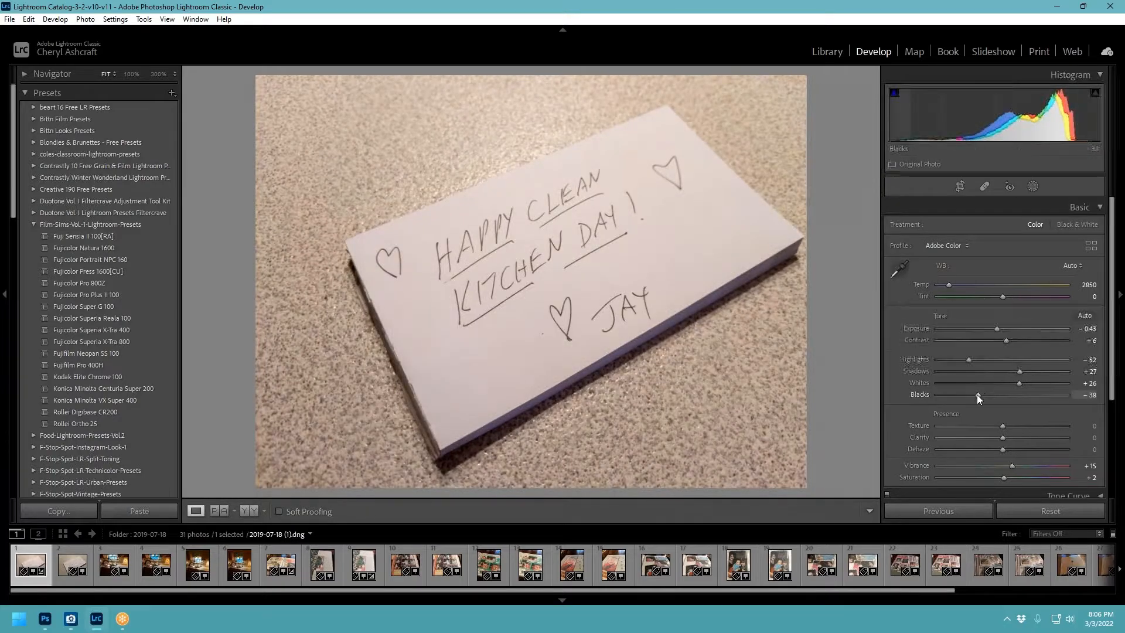
left_click_drag(976, 395, 969, 390)
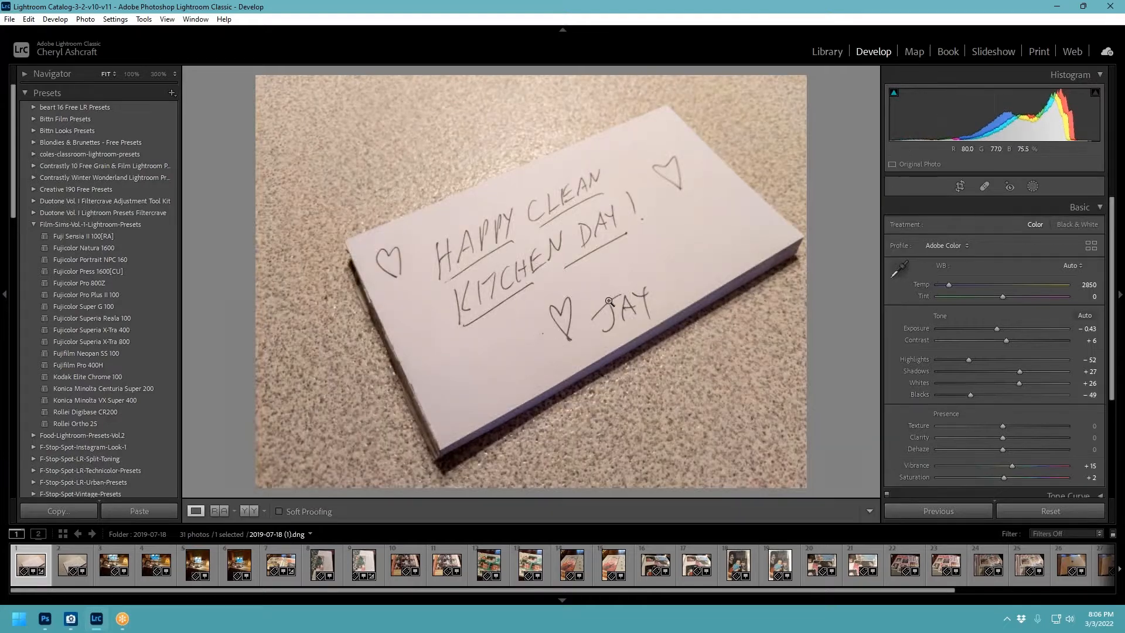
Step: Examine the DNG and JPG versions of the kitchen photos 2019-07-18 (2) and (3) in the Develop module
left_click(105, 582)
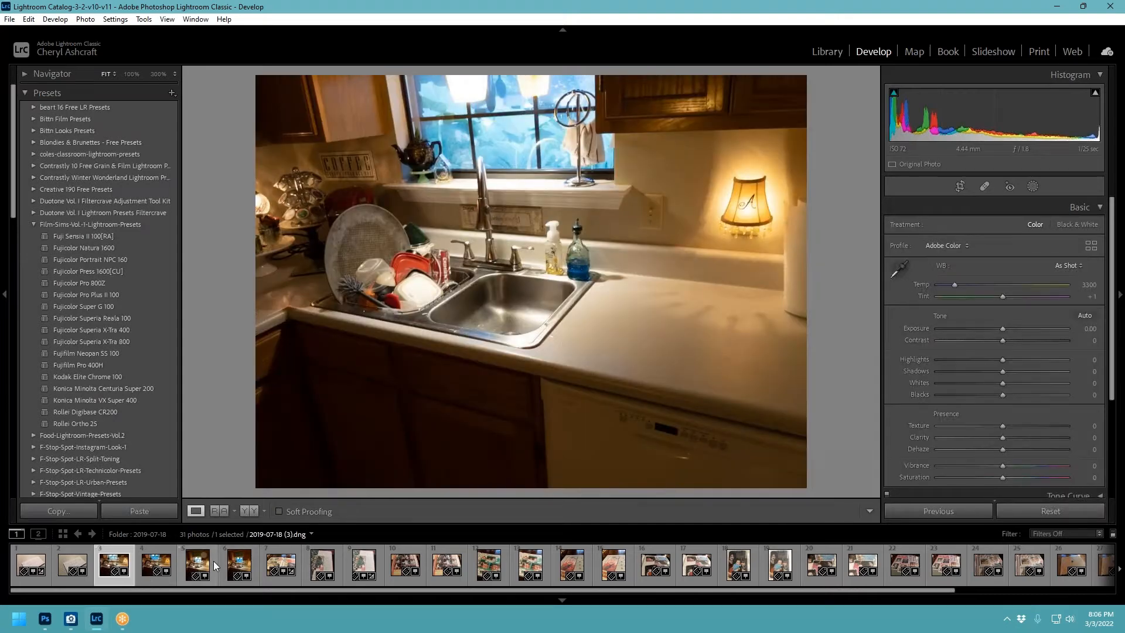
left_click(214, 561)
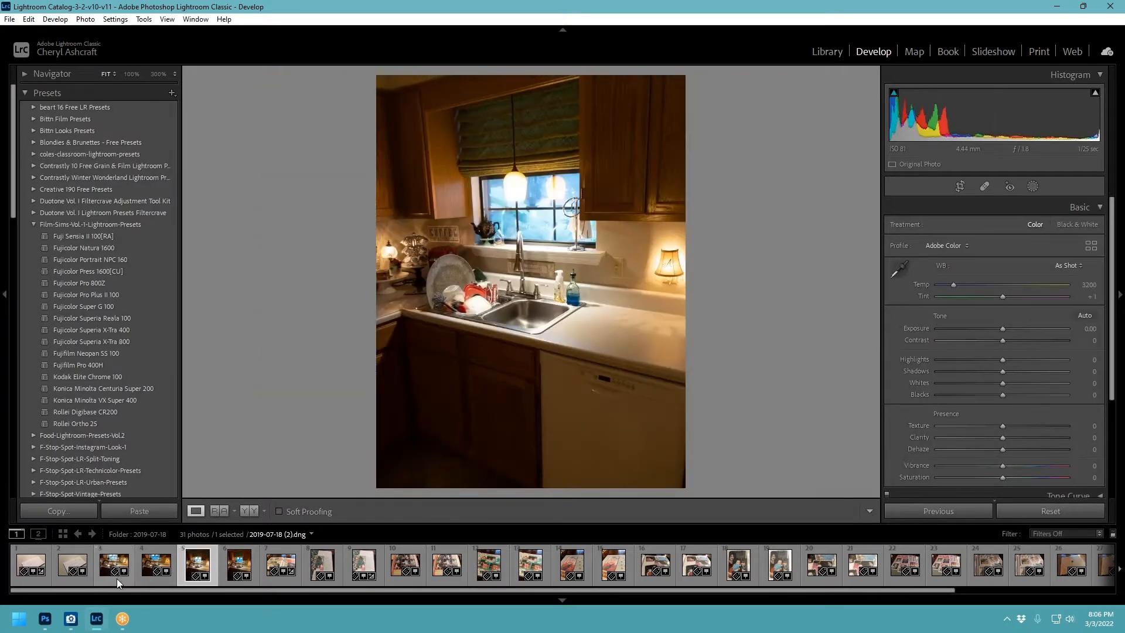
key("Left")
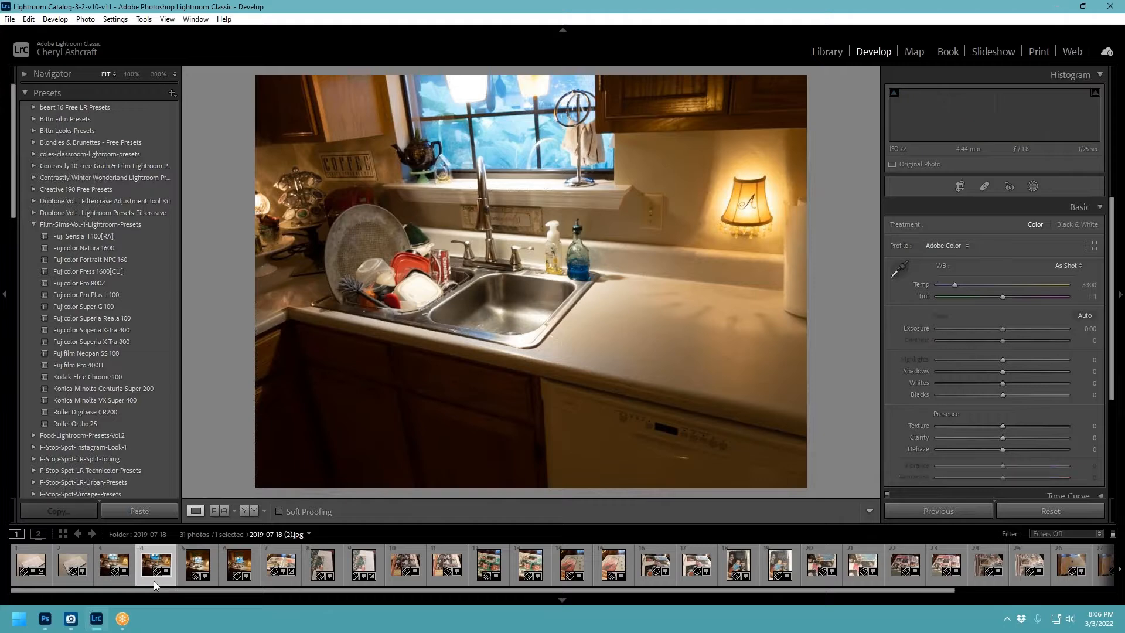
left_click(202, 580)
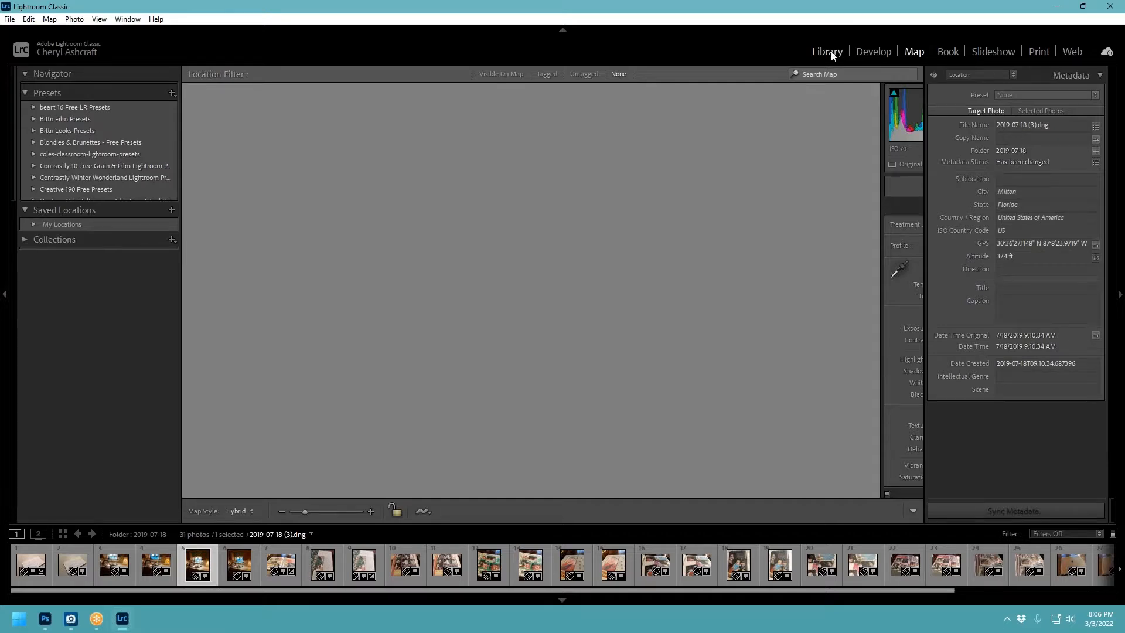
left_click(863, 52)
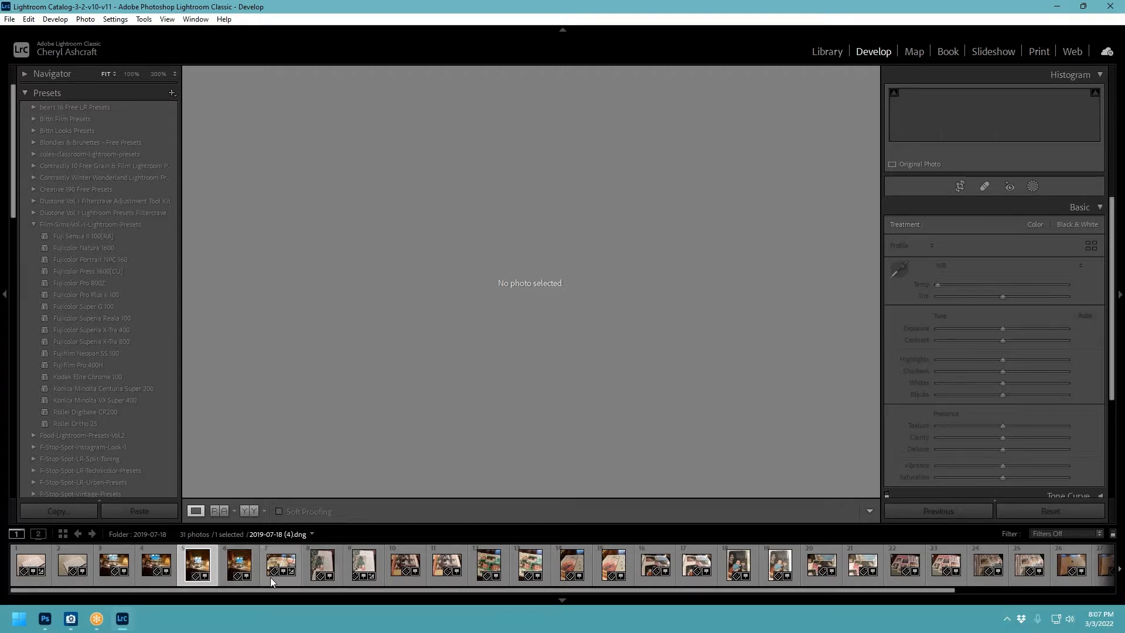
left_click(258, 558)
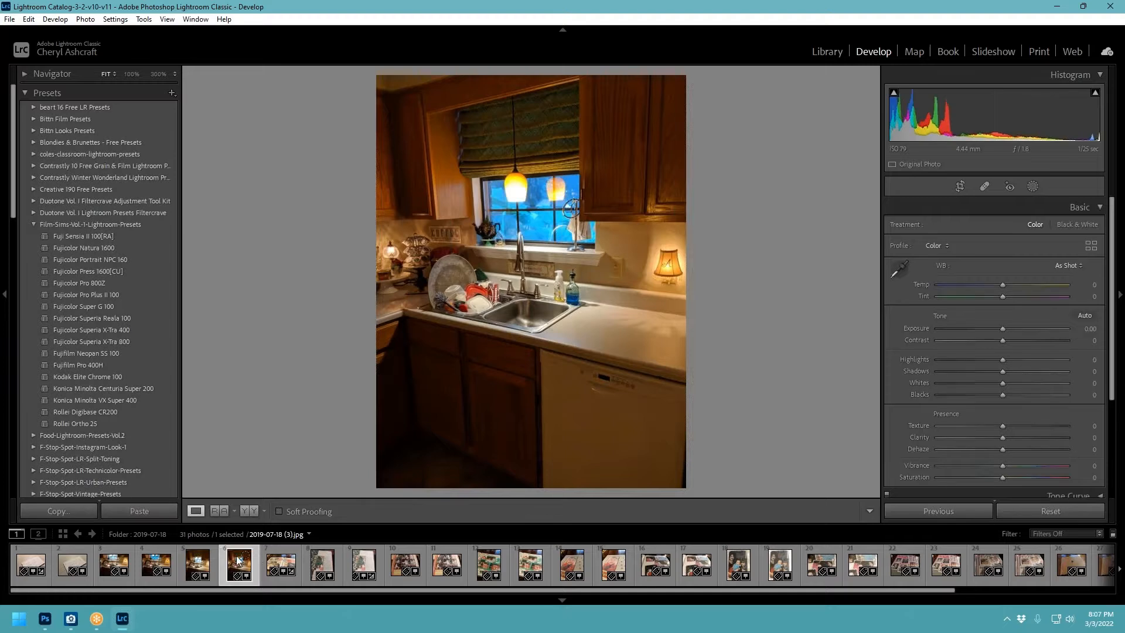
Step: Apply Auto white balance and Auto tone to 2019-07-18 (3).dng, adjusting Exposure to +0.52, Highlights to -58 and Blacks to -38
left_click(215, 562)
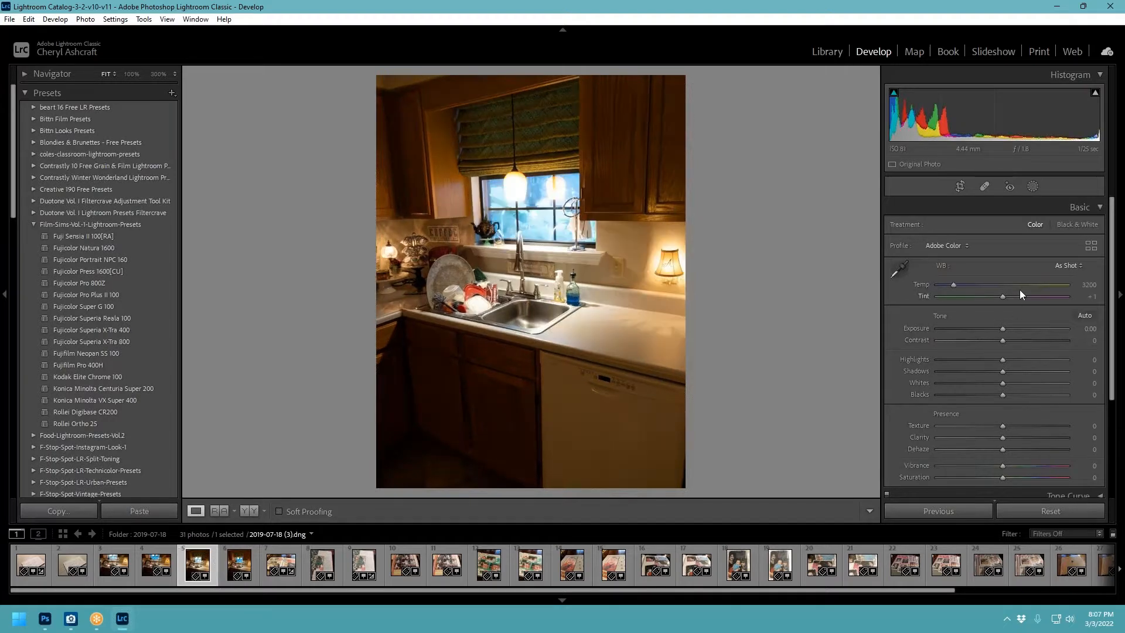
left_click(1066, 266)
left_click(1033, 296)
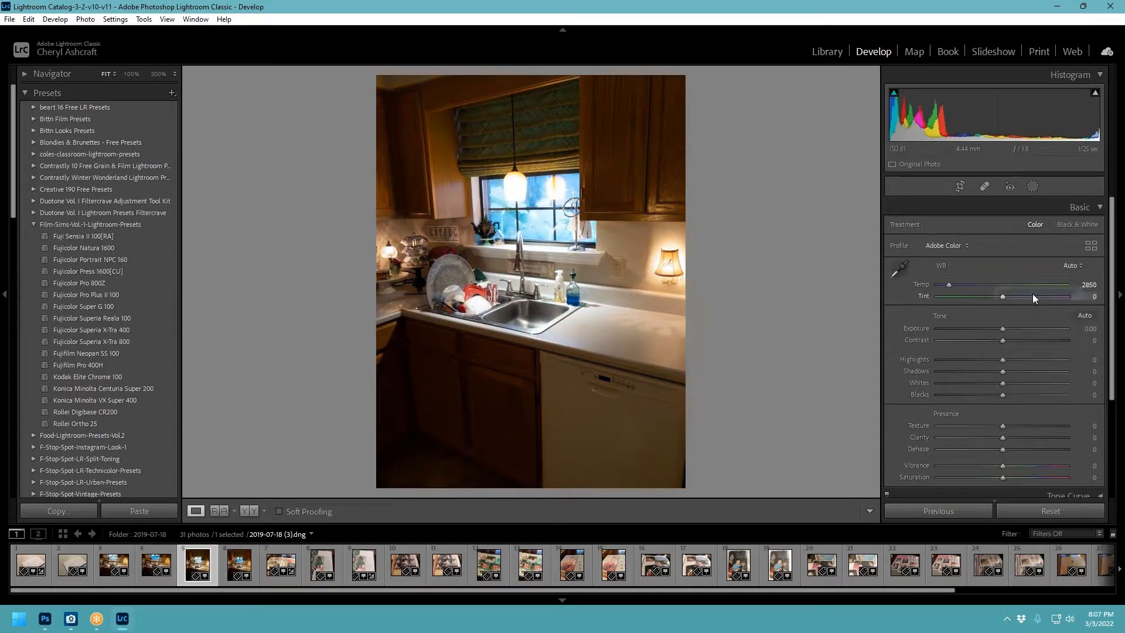
left_click(1083, 315)
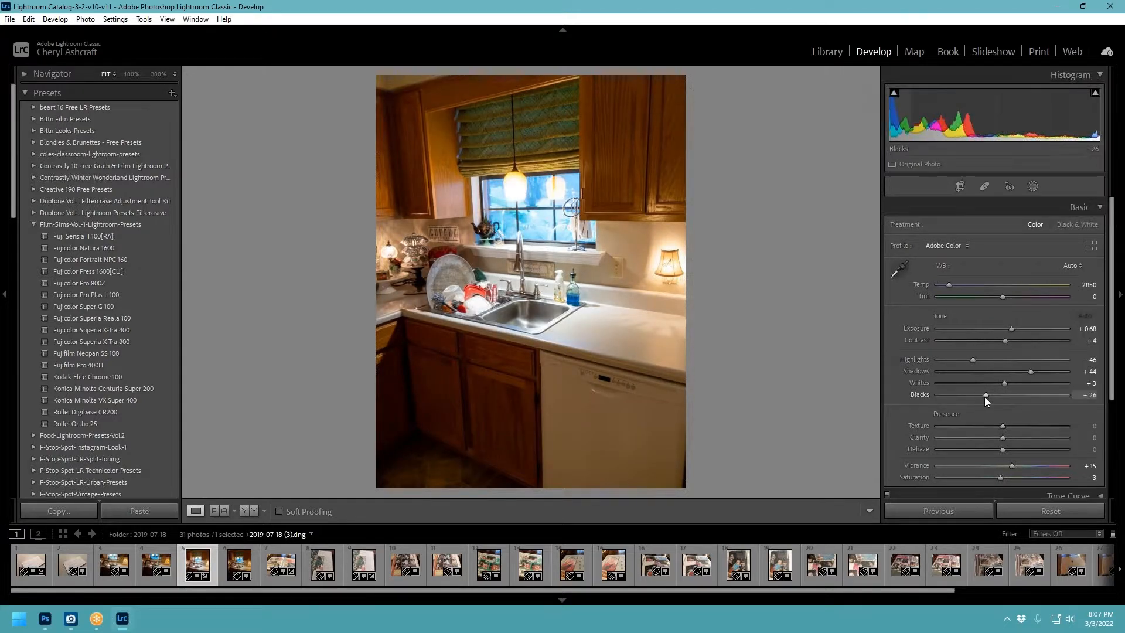
left_click_drag(1011, 325, 1009, 325)
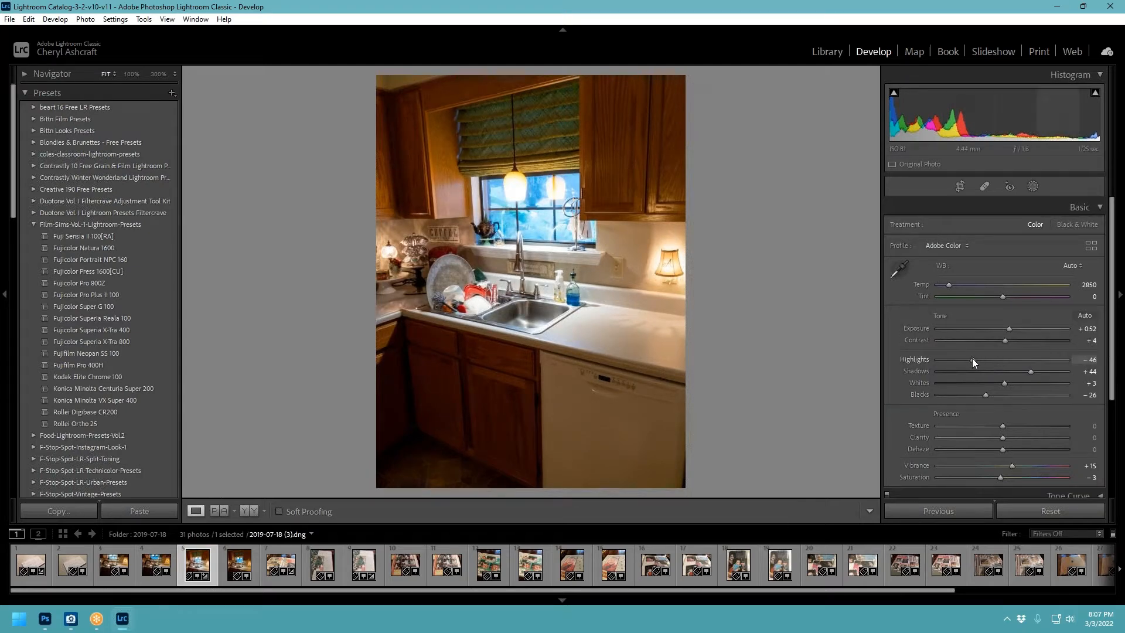
left_click_drag(970, 359, 976, 394)
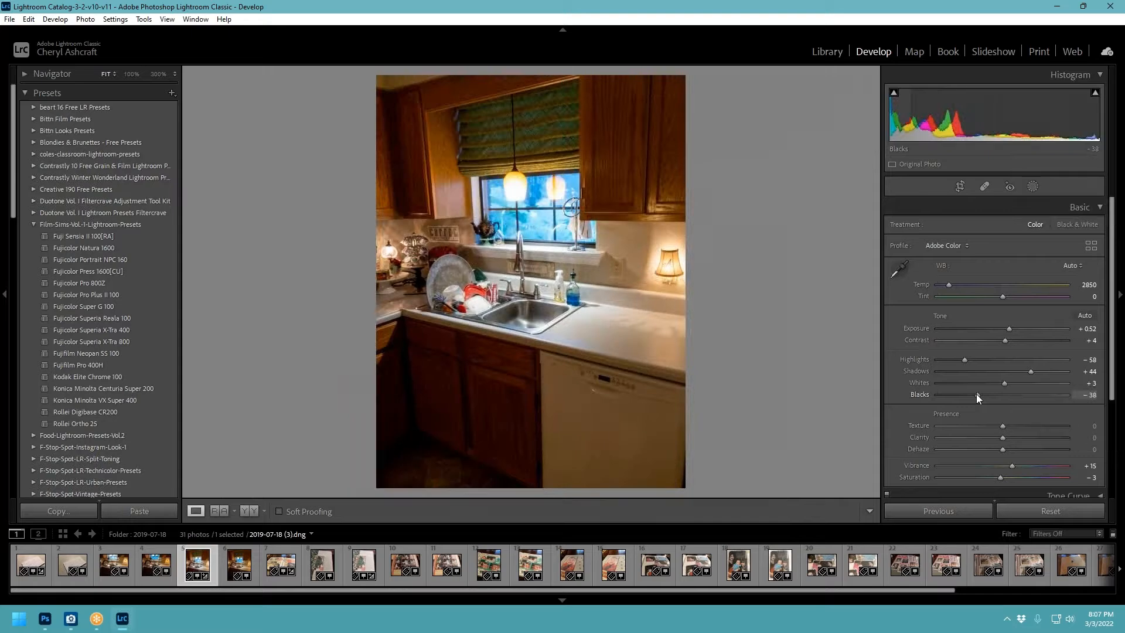
Step: Export 2019-07-18 (1).jpg and 2019-07-18 (3).dng to the same folder as the originals, renamed with Filename - Sequence
left_click(65, 582)
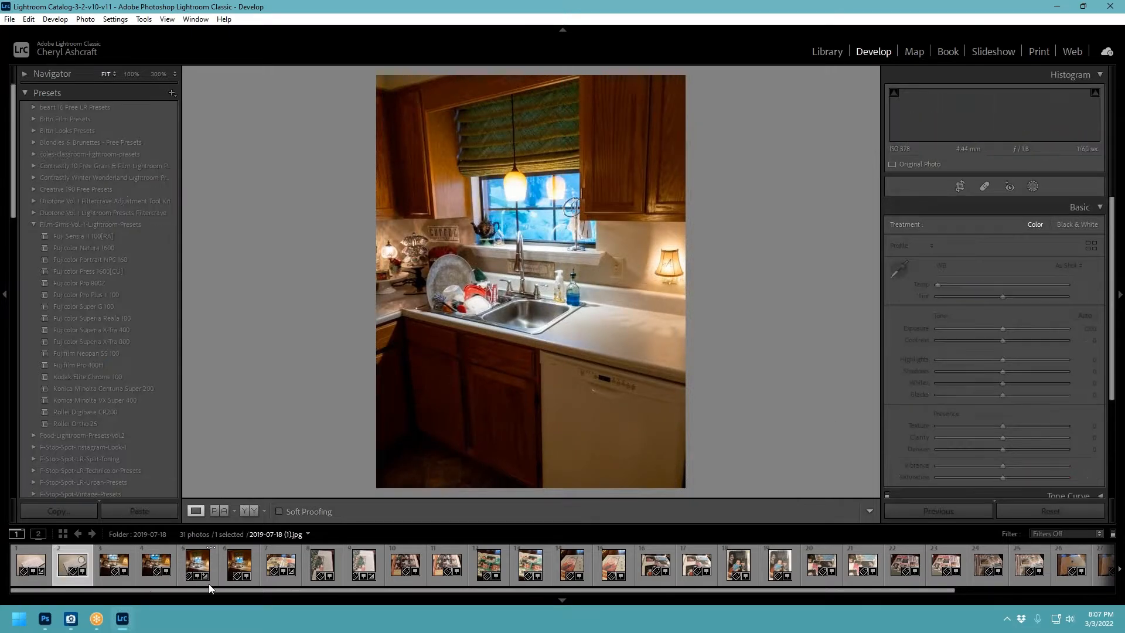
right_click(212, 581)
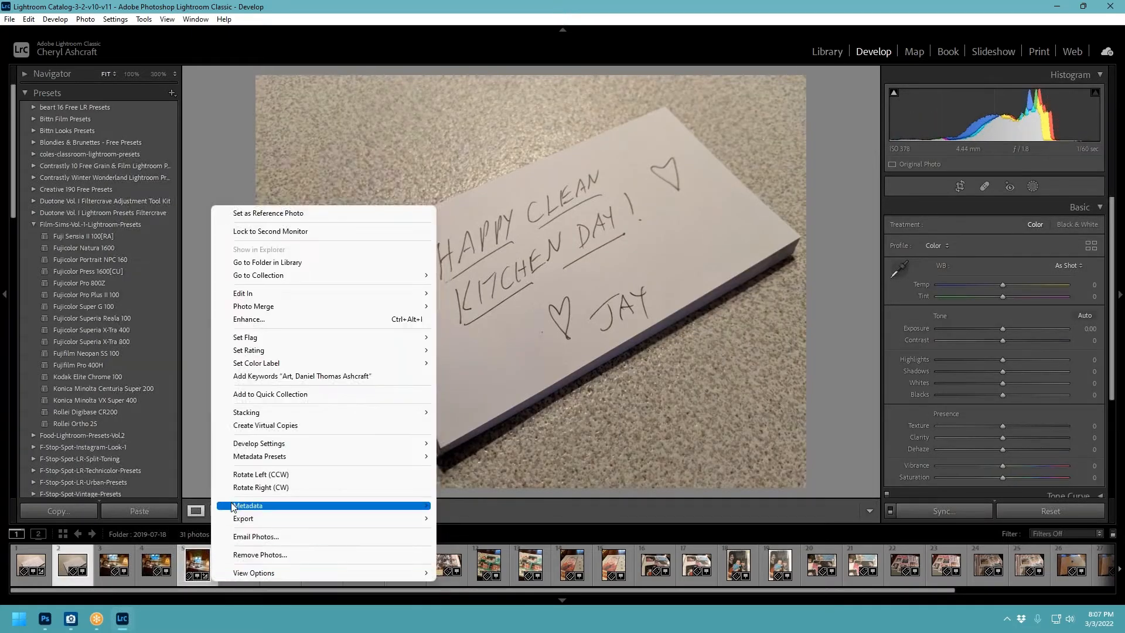
mouse_move(234, 517)
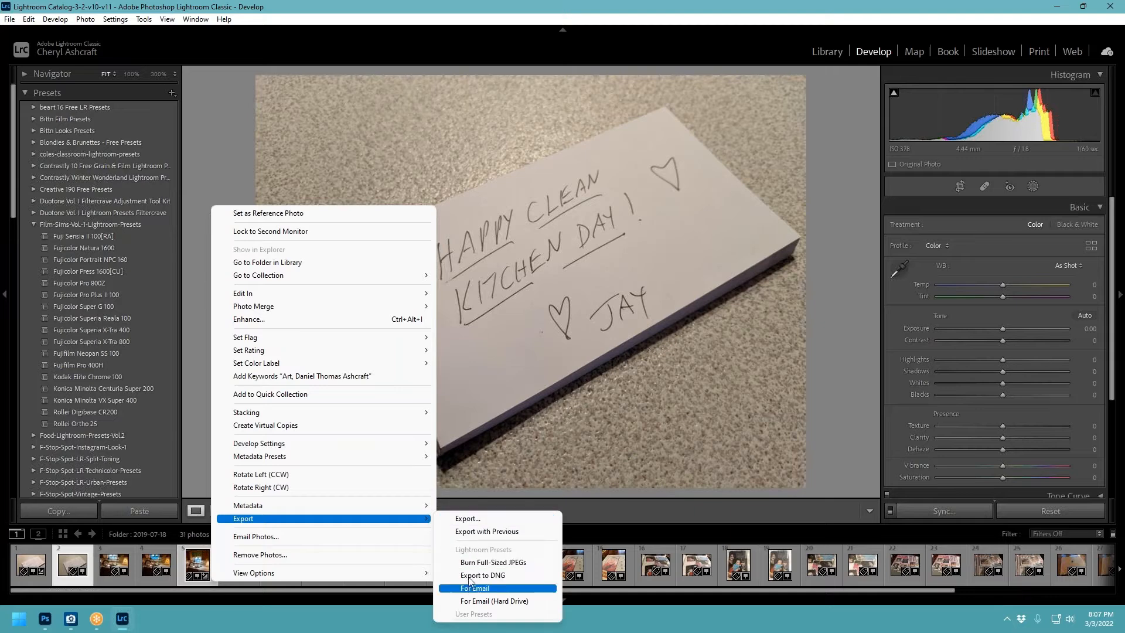
left_click(475, 519)
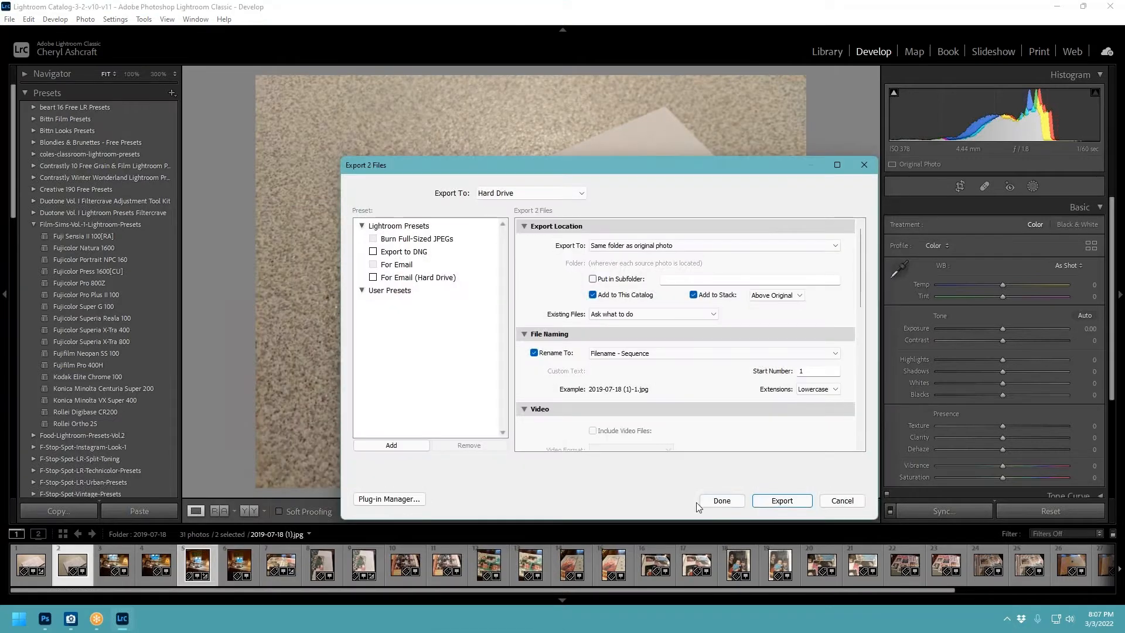
left_click(781, 501)
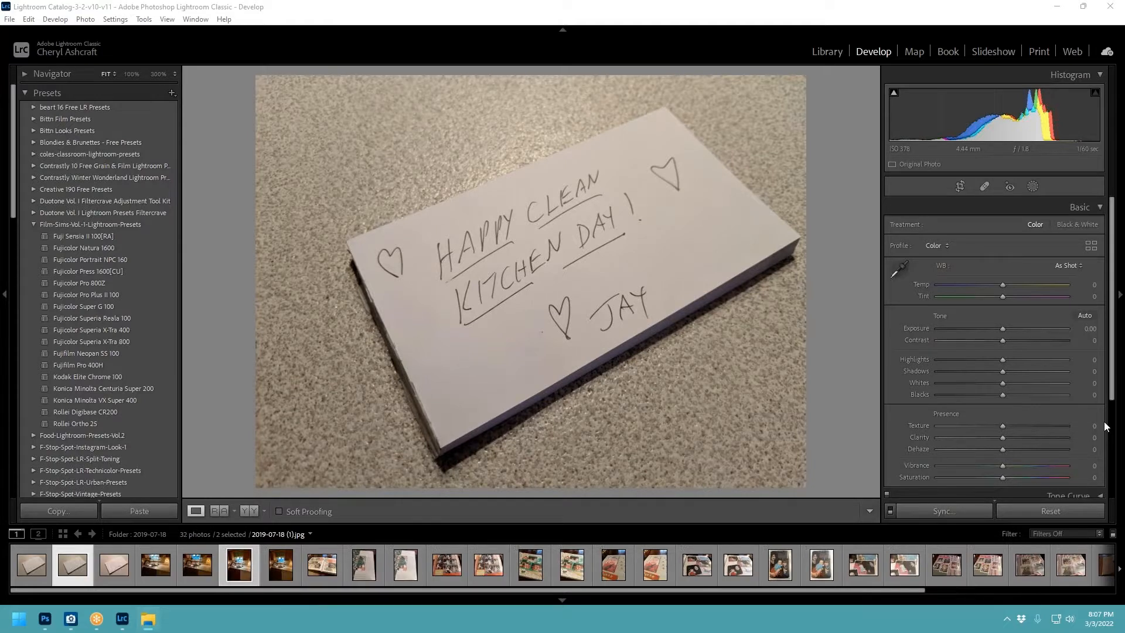
left_click(44, 621)
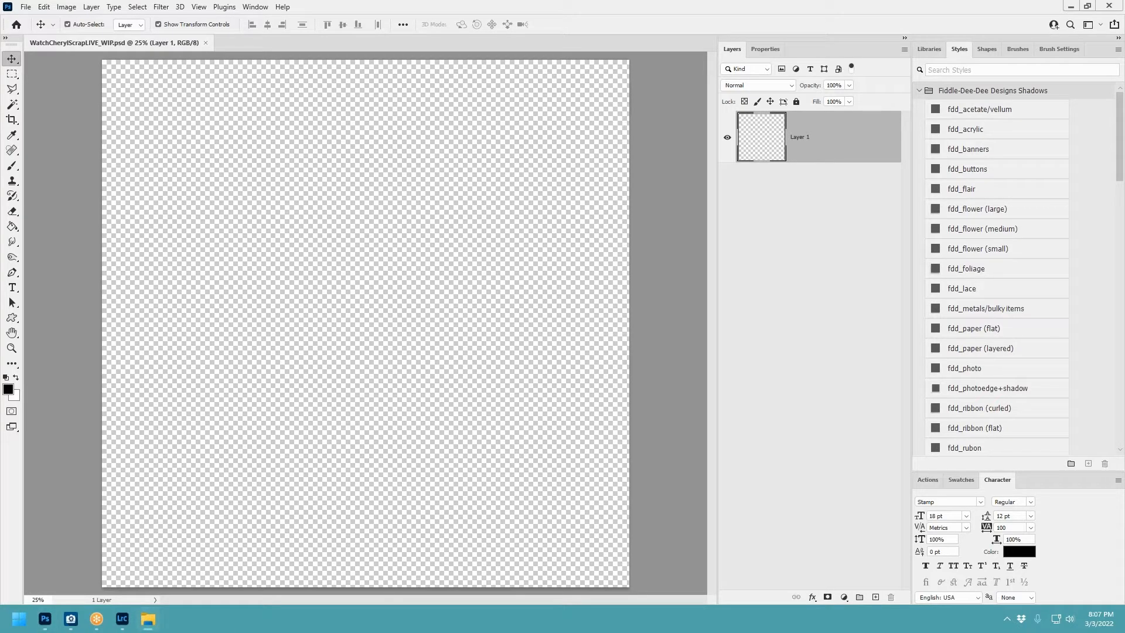
left_click_drag(490, 190, 462, 227)
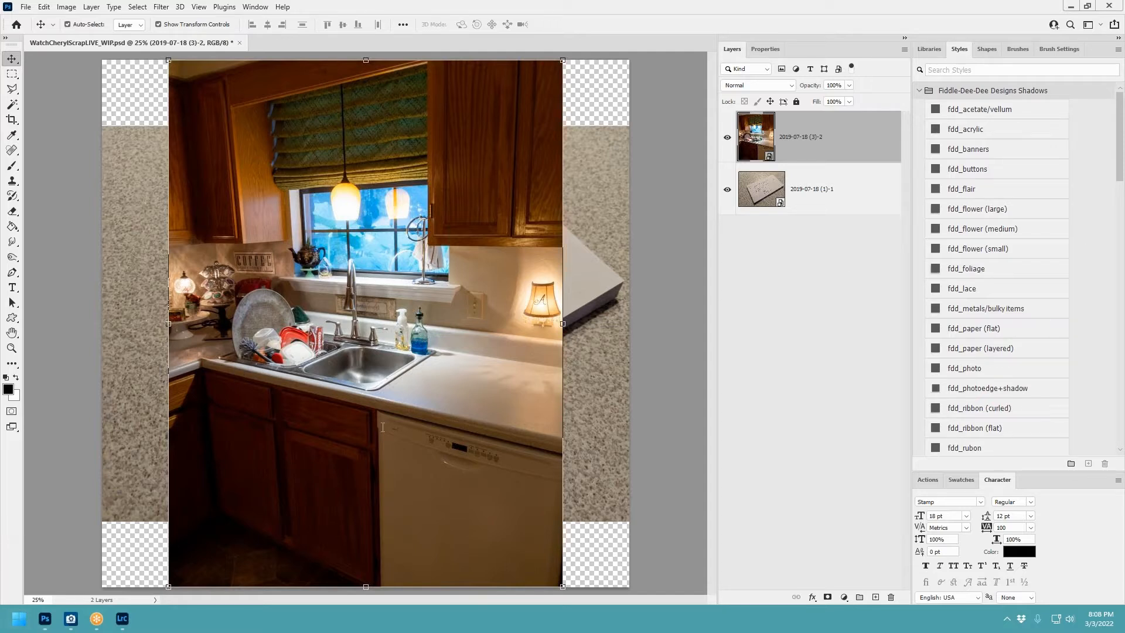
left_click(827, 195, "shift")
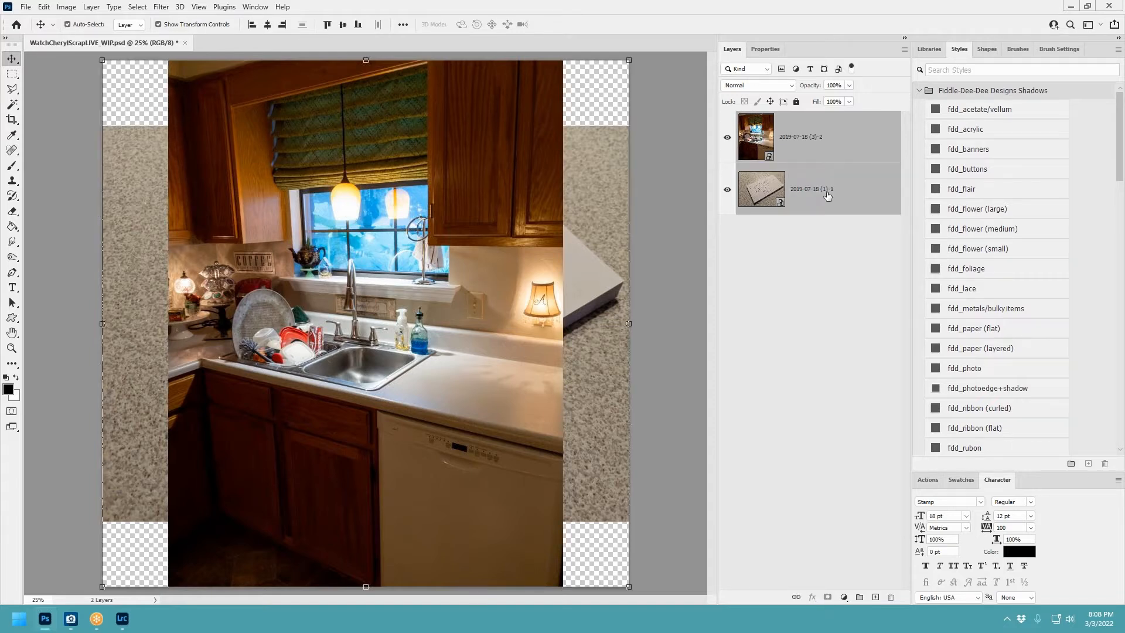
left_click(962, 390)
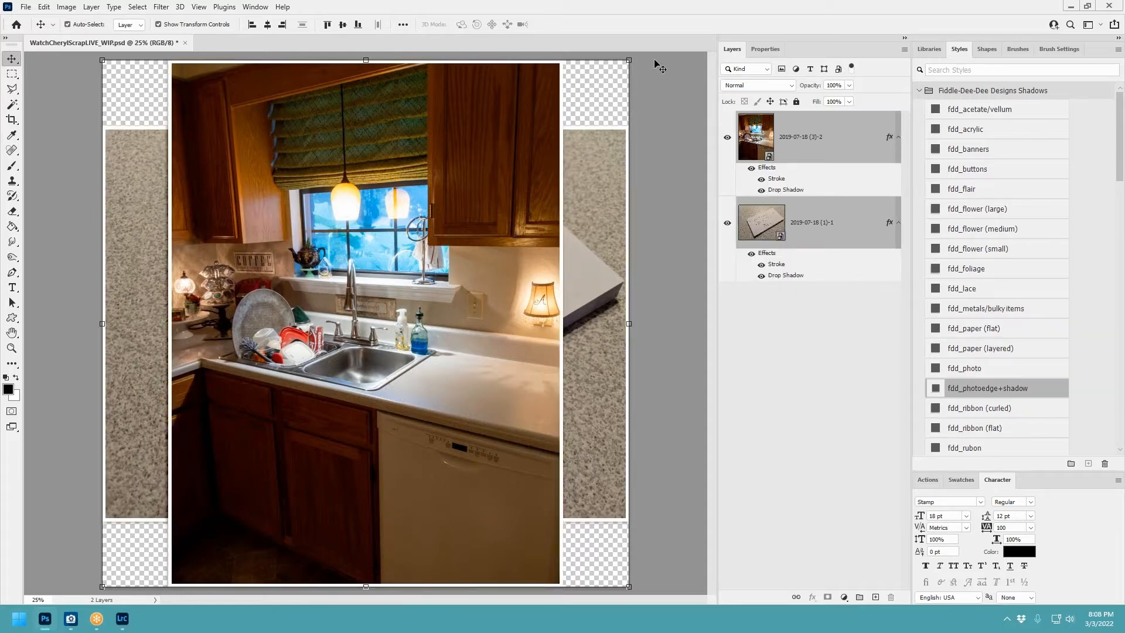
Step: Scale both photos together to 54.28% and move them to the upper middle of the page
left_click_drag(628, 61, 392, 307)
left_click_drag(375, 395, 494, 202)
left_click(580, 24)
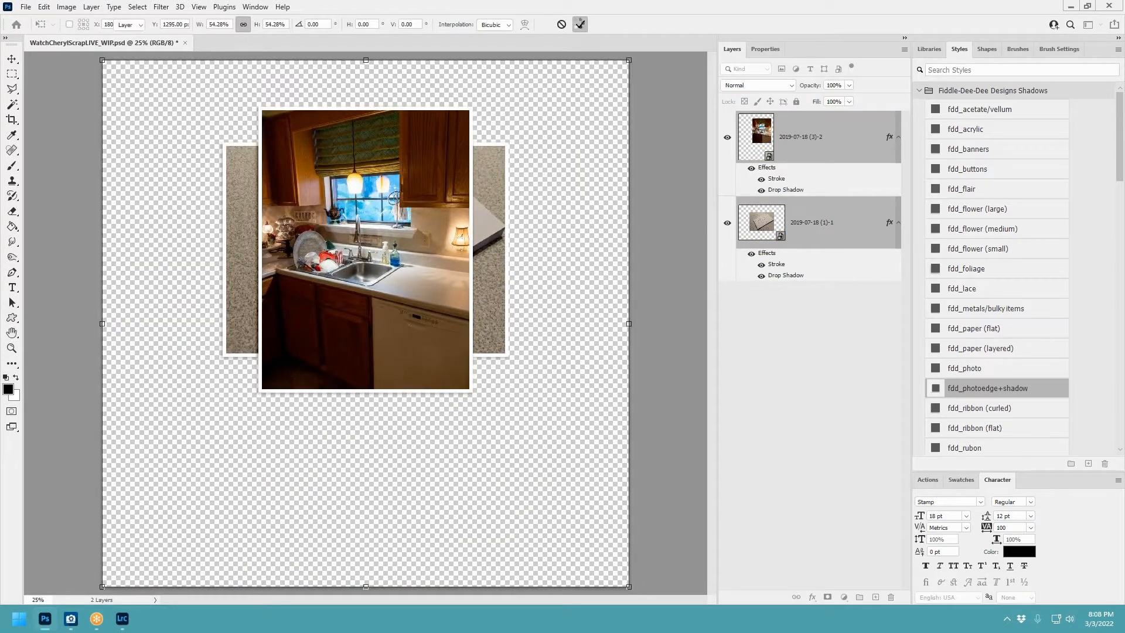
Step: Stack the handwritten note photo above the kitchen photo, moving the note down and left and the kitchen photo up and right
left_click(791, 222)
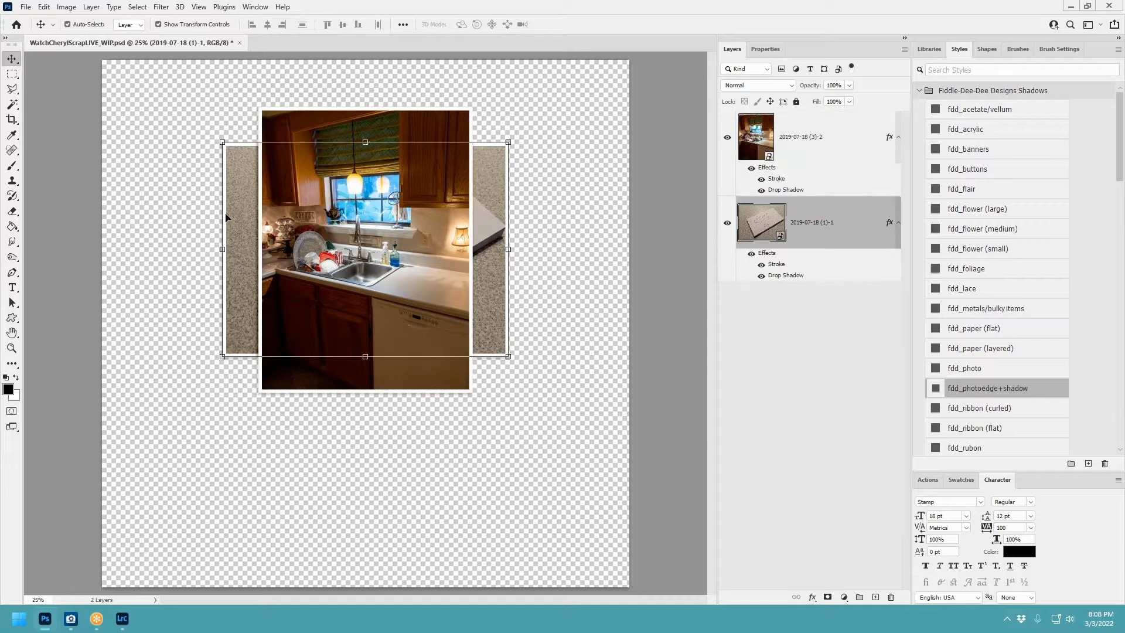
left_click_drag(235, 215, 180, 354)
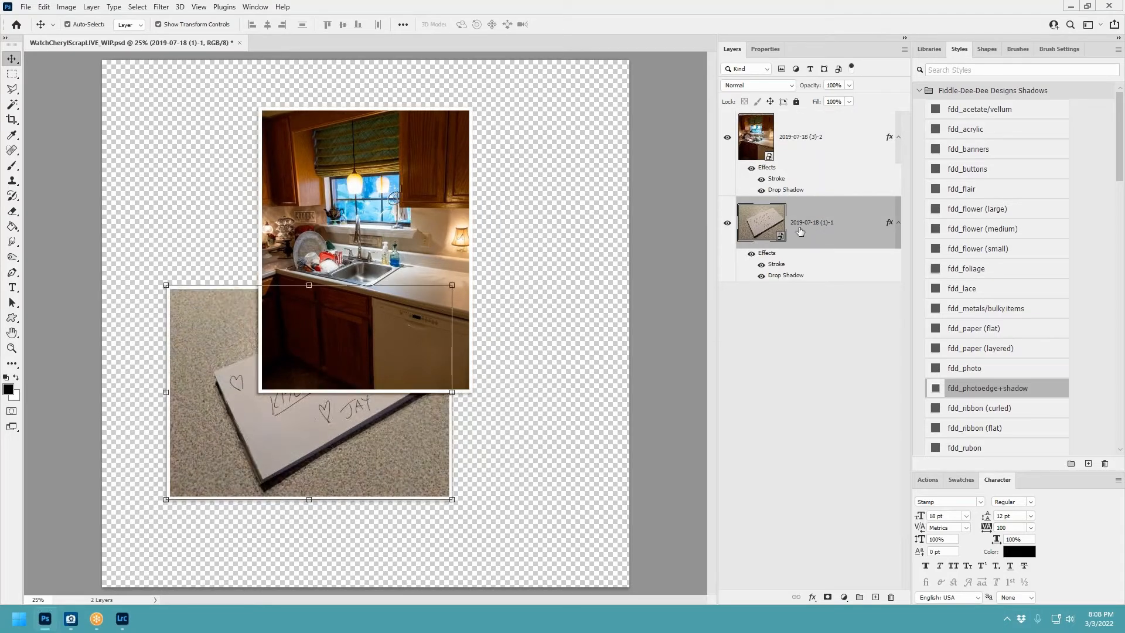
left_click_drag(797, 228, 819, 125)
left_click_drag(401, 223, 508, 191)
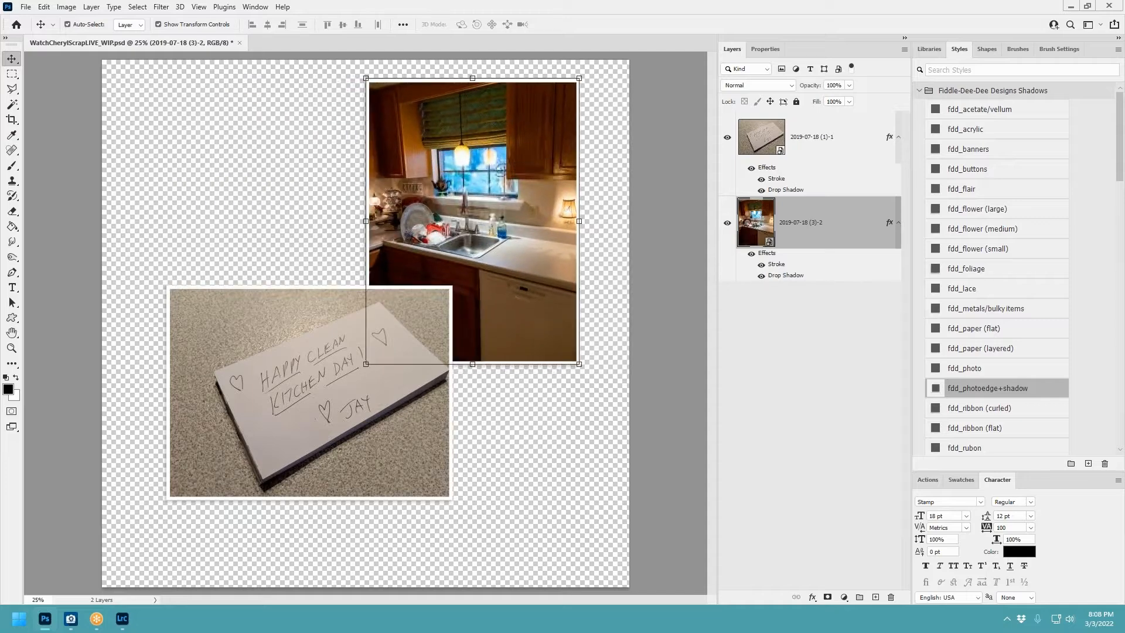
Step: Scale the note photo to 33.92% over the kitchen photo's lower-left corner, and shift both photos slightly down
left_click_drag(248, 324, 337, 289)
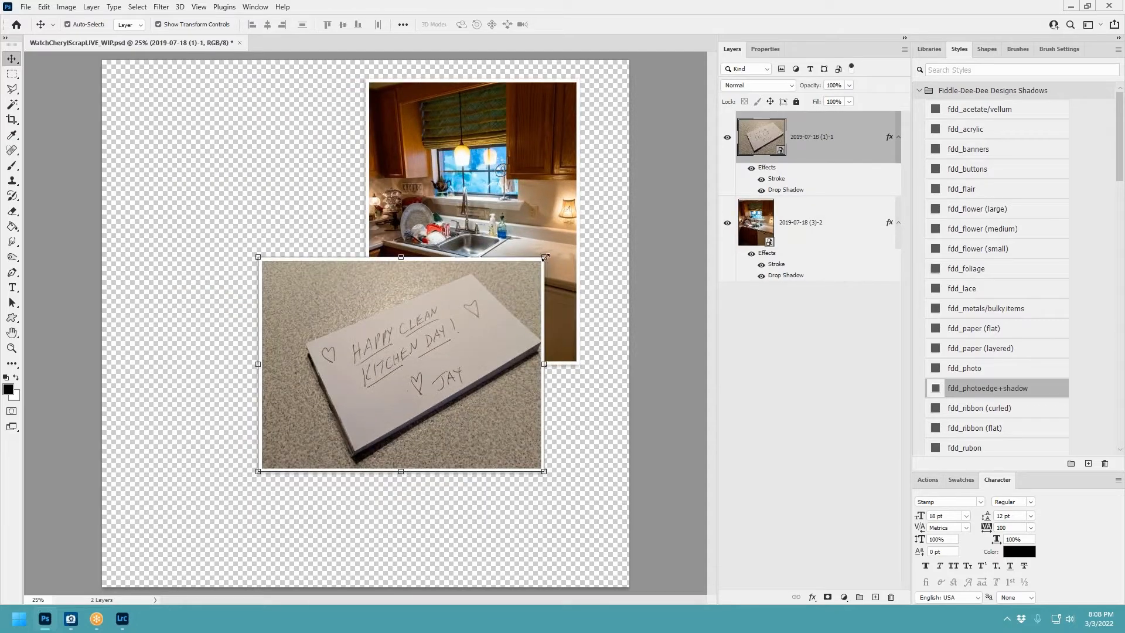
left_click_drag(544, 257, 437, 337)
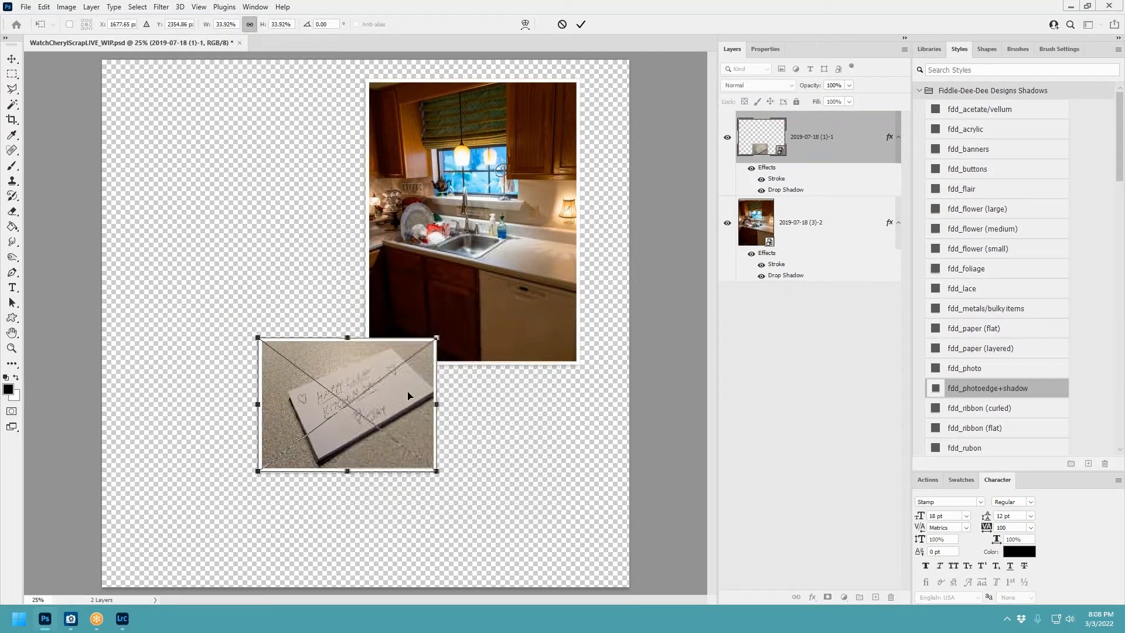
left_click_drag(408, 395, 457, 328)
left_click(580, 24)
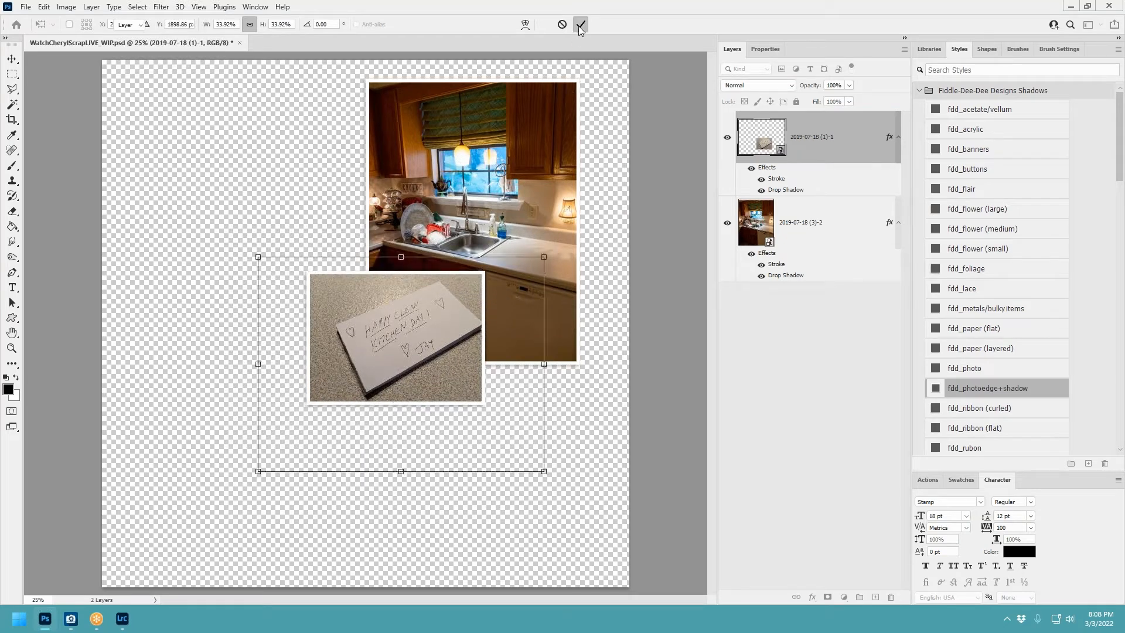
left_click(804, 213, "shift")
mouse_move(534, 200)
left_mouse_down()
mouse_move(533, 223)
mouse_move(533, 210)
left_mouse_up()
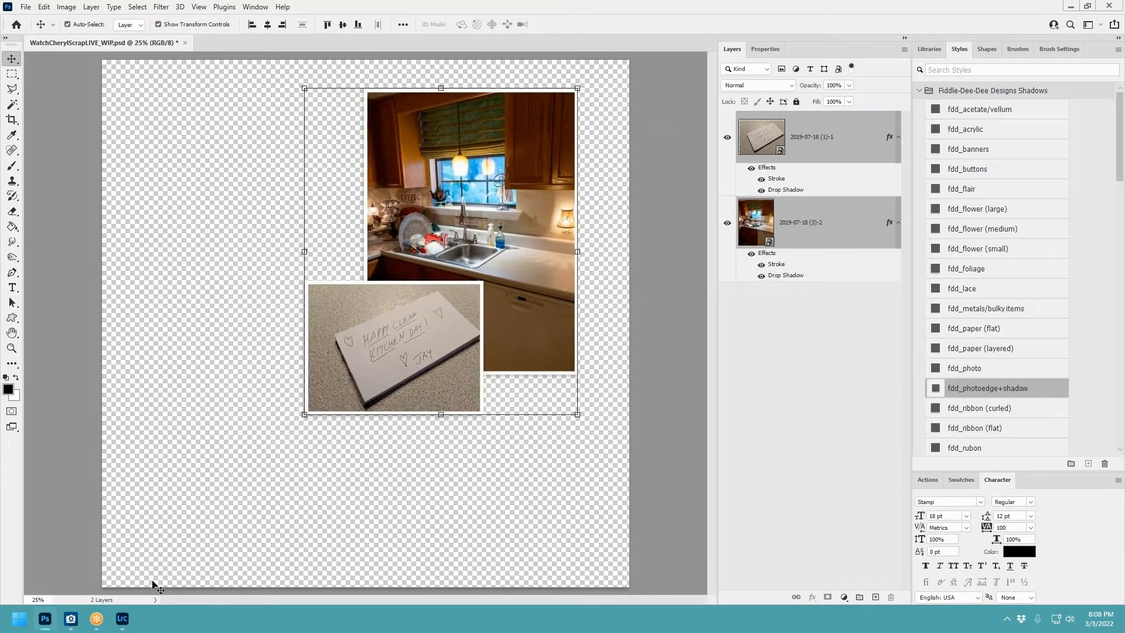
Step: Switch to Lightroom Classic and set the SCRAPPED!!! color label on the first eight photos of folder 2019-07-18
left_click(122, 618)
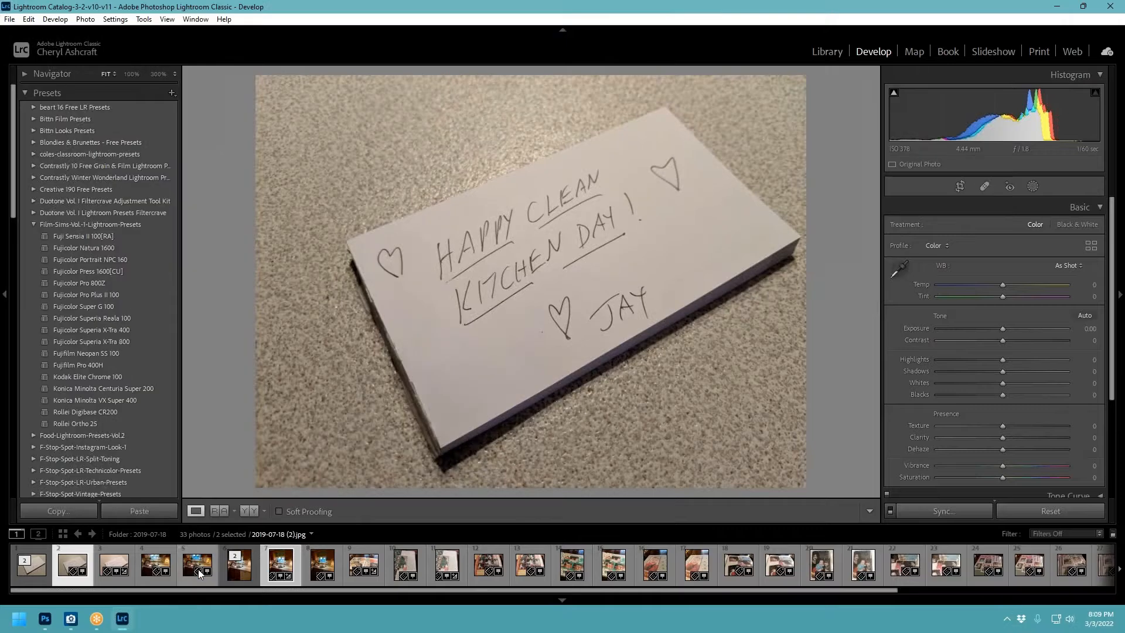
left_click(30, 582)
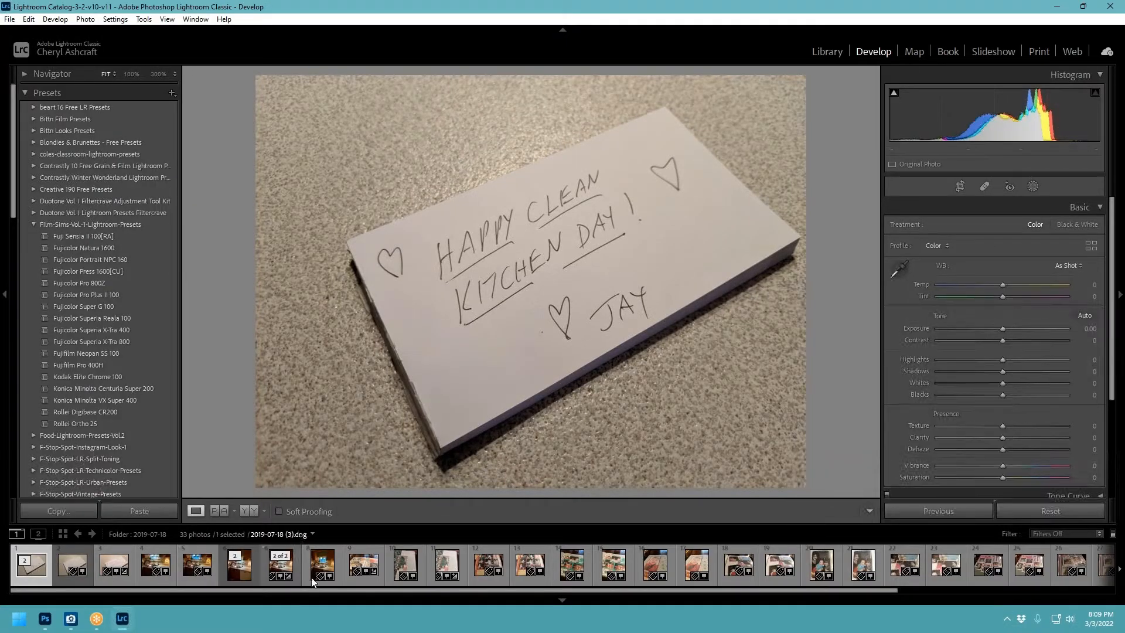
left_click(338, 568, "shift")
right_click(338, 568)
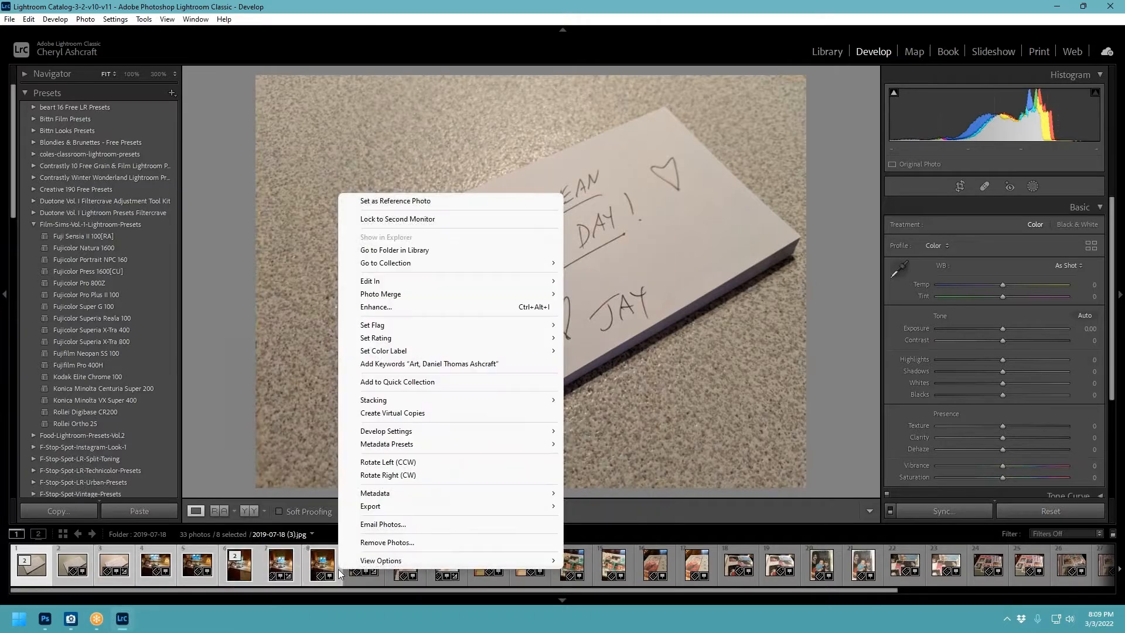
mouse_move(430, 352)
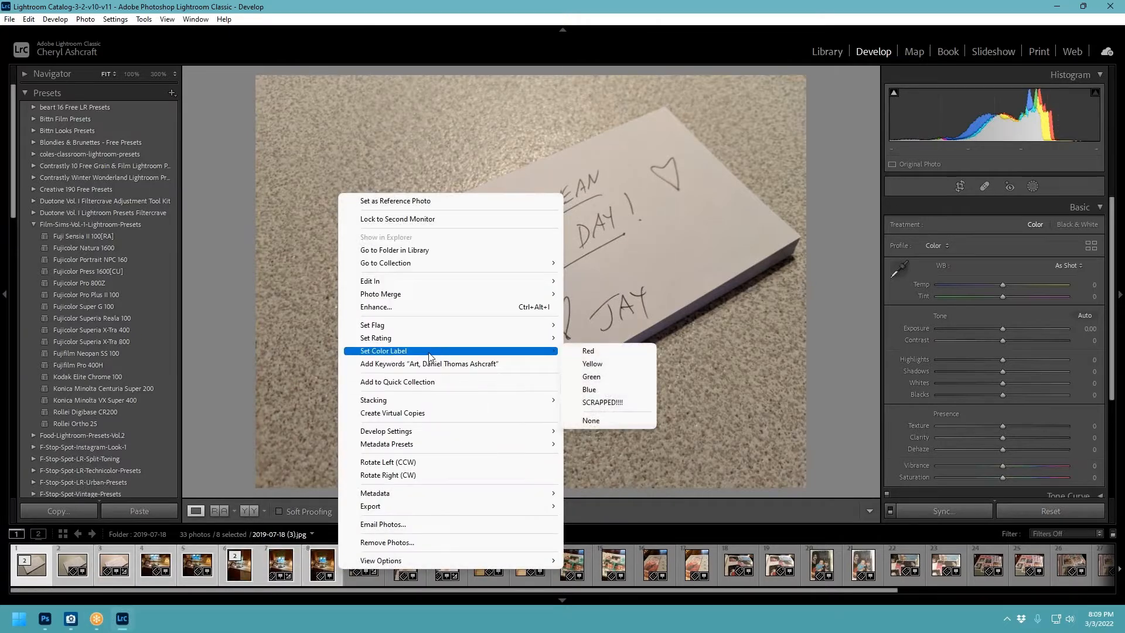
left_click(615, 400)
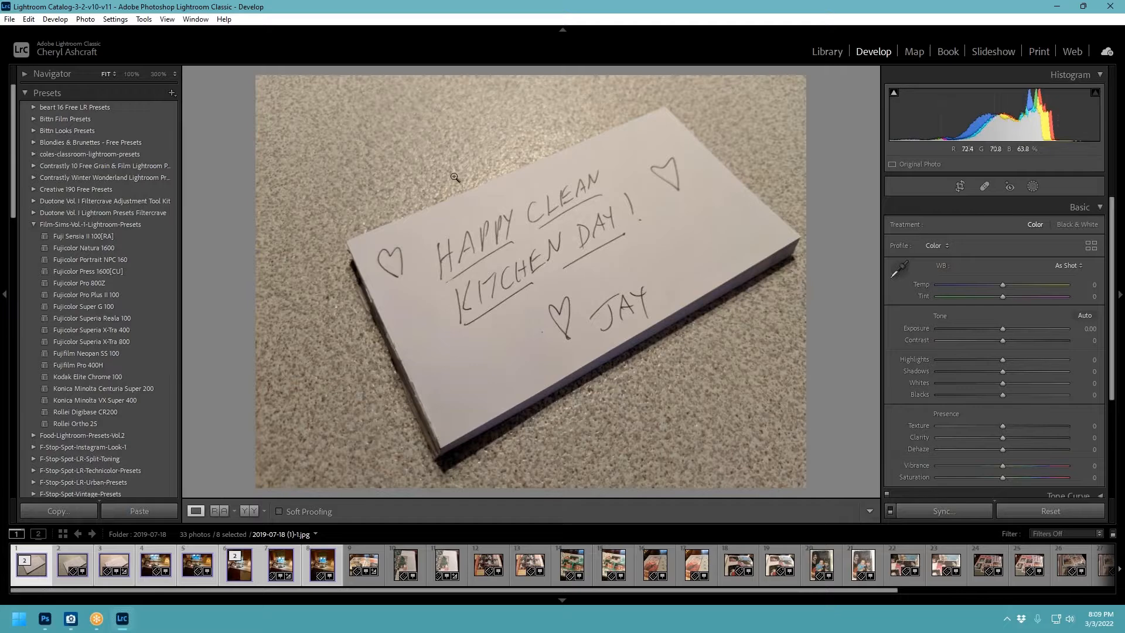
Step: Return to the Library module and quit Lightroom Classic
left_click(824, 51)
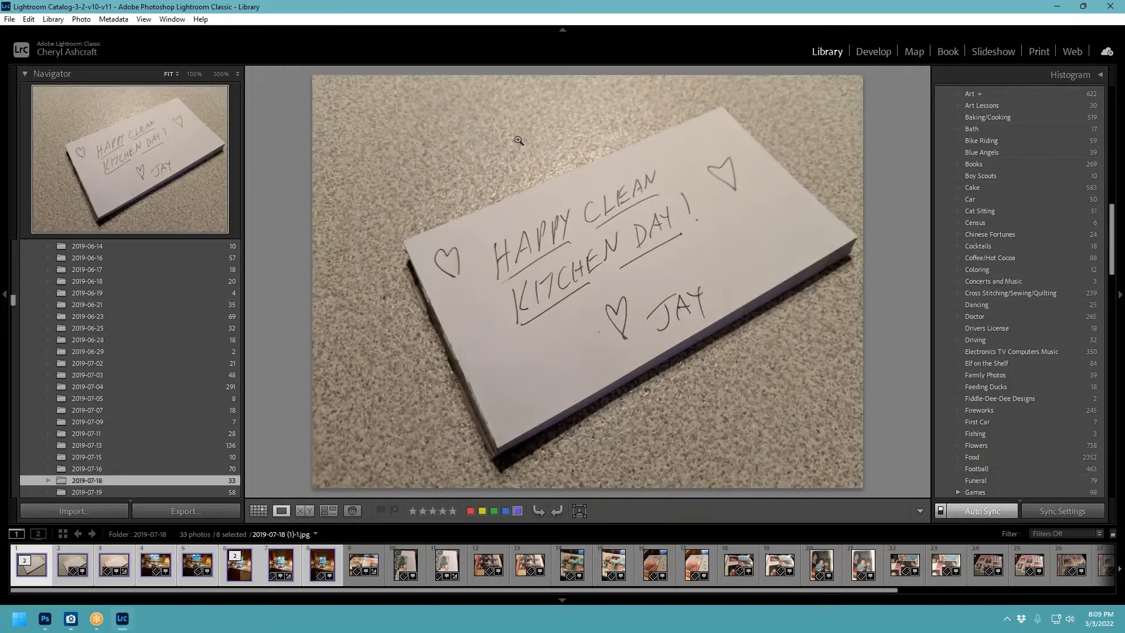
left_click(1116, 7)
left_click(665, 364)
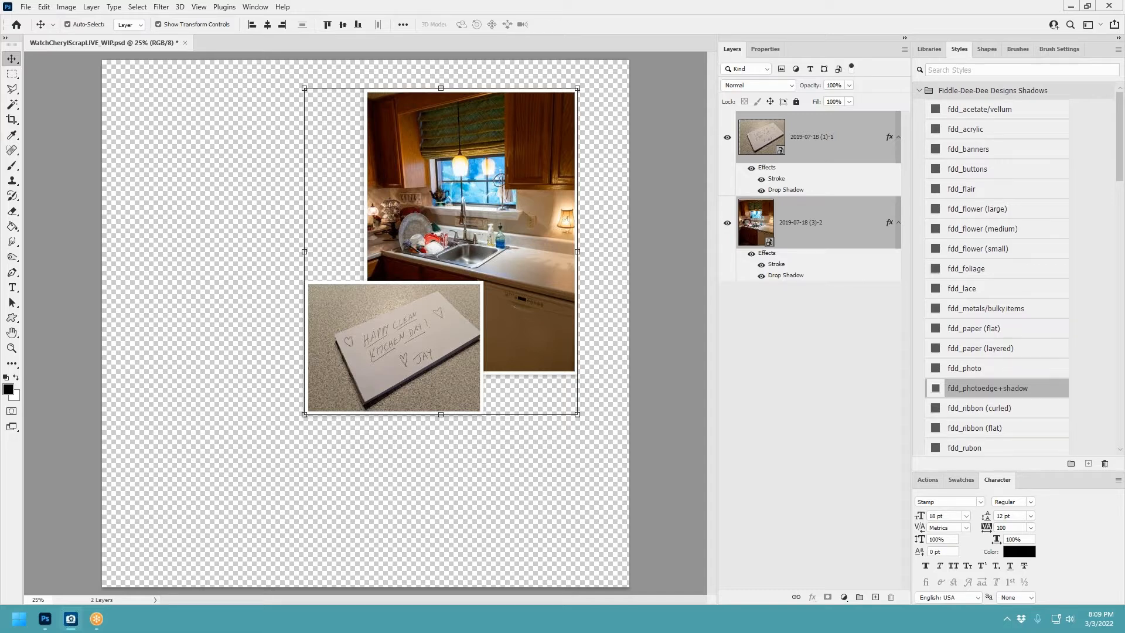
Step: Place the striped paper soco_springcleaning_pp03_alt in the layout and stack it beneath both photos as the background
left_click_drag(582, 355, 437, 457)
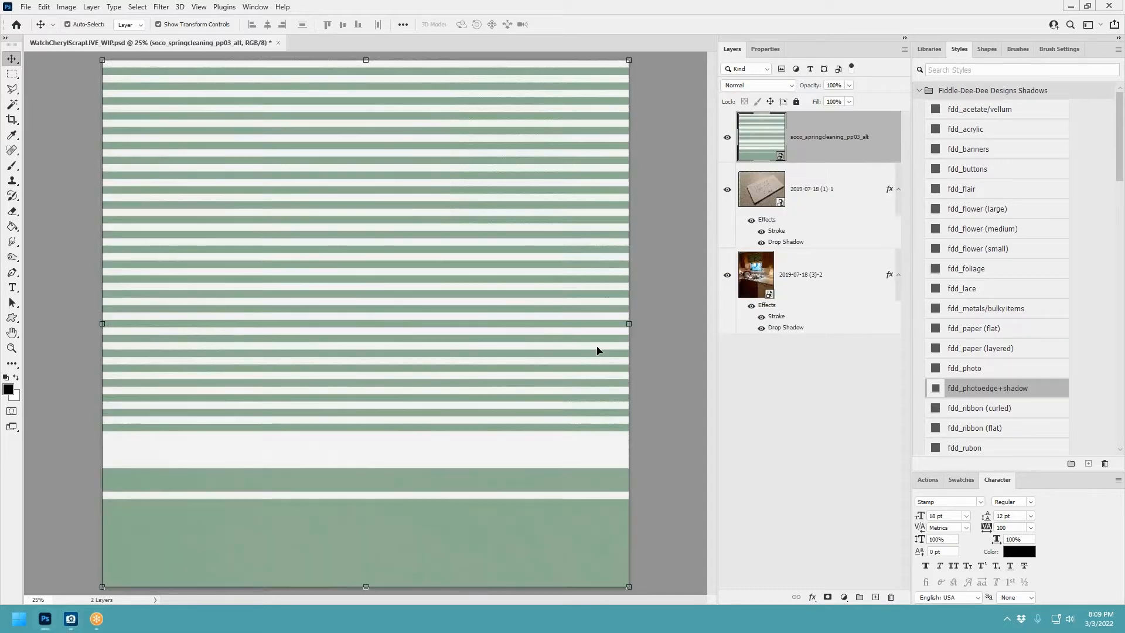
left_click_drag(824, 137, 828, 358)
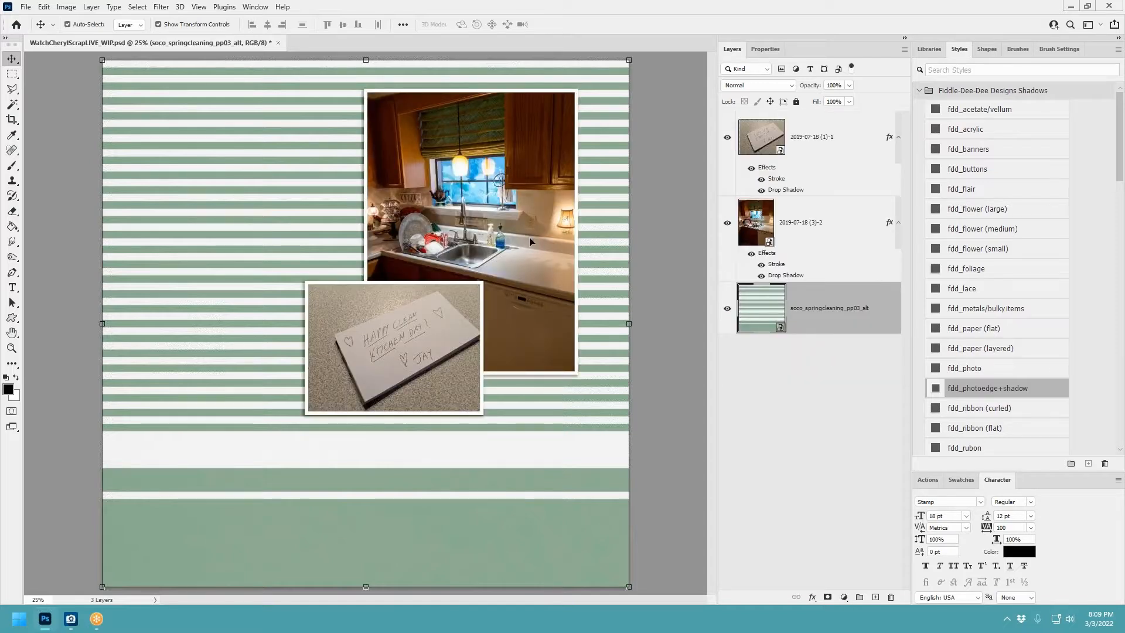
Step: Reposition the kitchen and note photos over the striped background, and move the pair slightly down so the note ends above the white band
left_click_drag(531, 237, 555, 270)
mouse_move(439, 336)
left_mouse_down()
mouse_move(432, 328)
mouse_move(451, 342)
mouse_move(451, 325)
left_mouse_up()
left_click(547, 287, "shift")
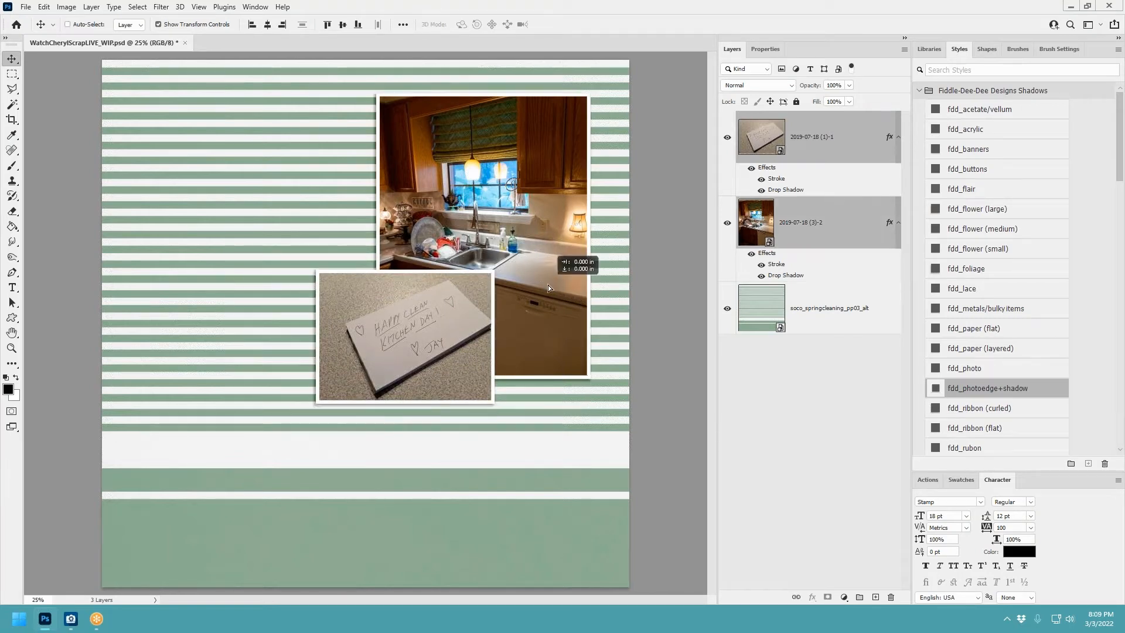
left_click_drag(547, 286, 549, 289)
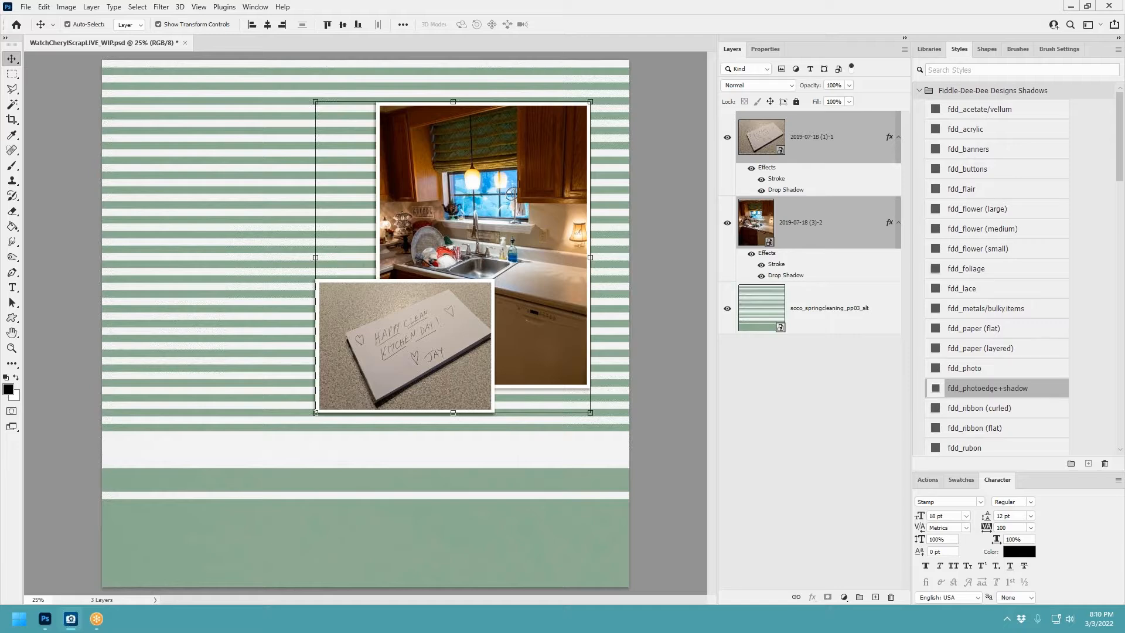
Step: Place soco_springcleaning_pp04_alt beneath both photos and copy a rectangle of it slightly larger than the kitchen photo to a new layer
left_click_drag(1124, 225, 381, 285)
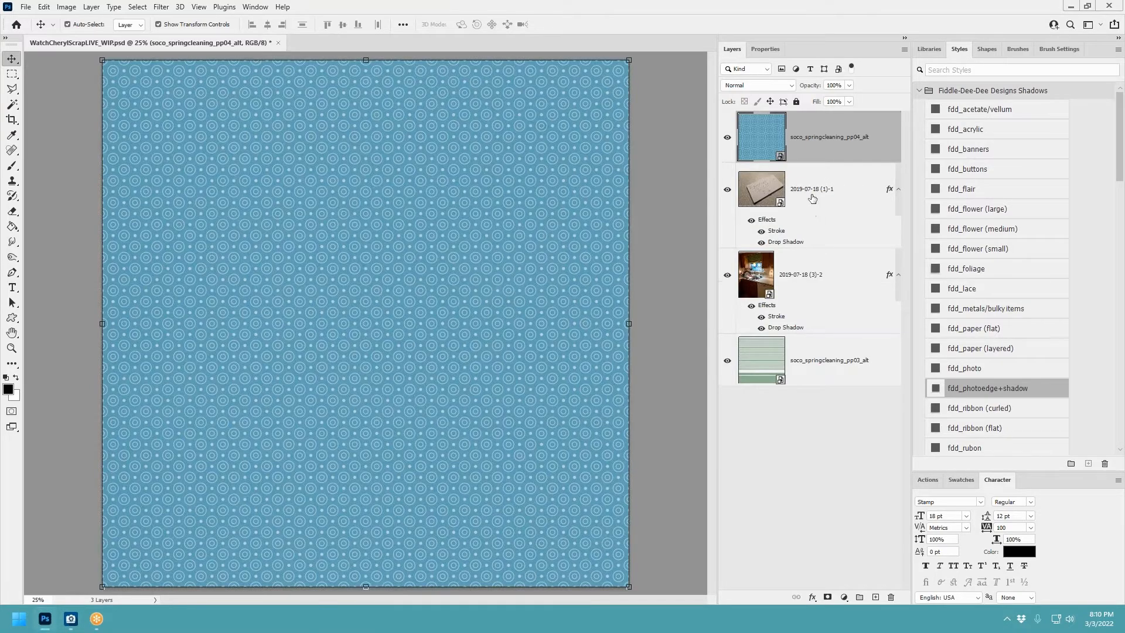
left_click_drag(812, 198, 820, 332)
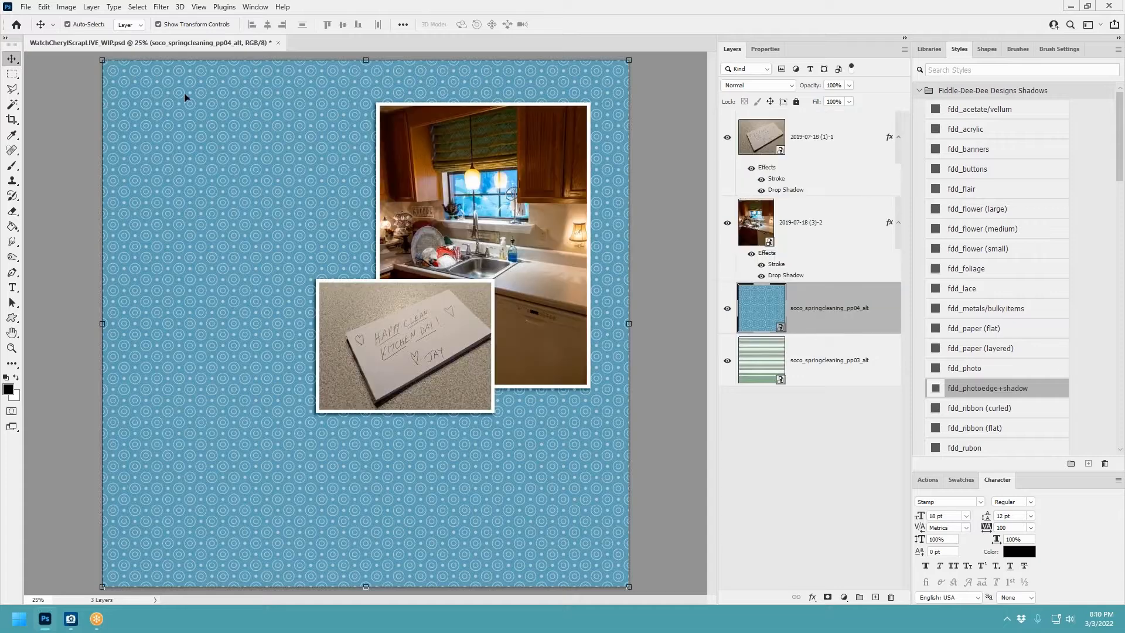
left_click(12, 74)
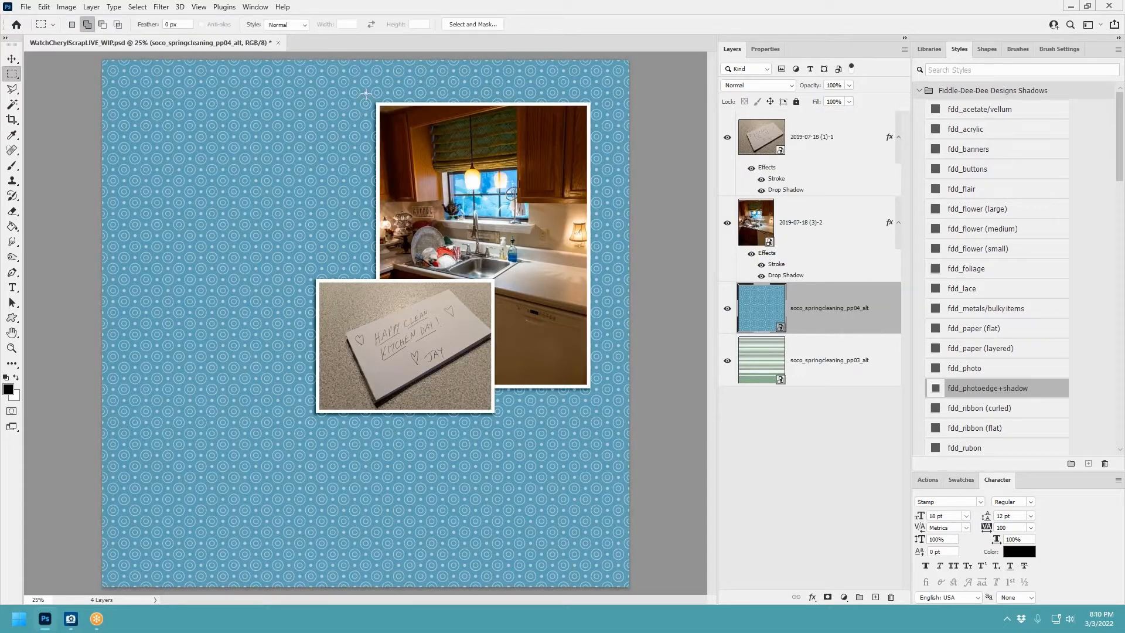
left_click_drag(365, 95, 596, 397)
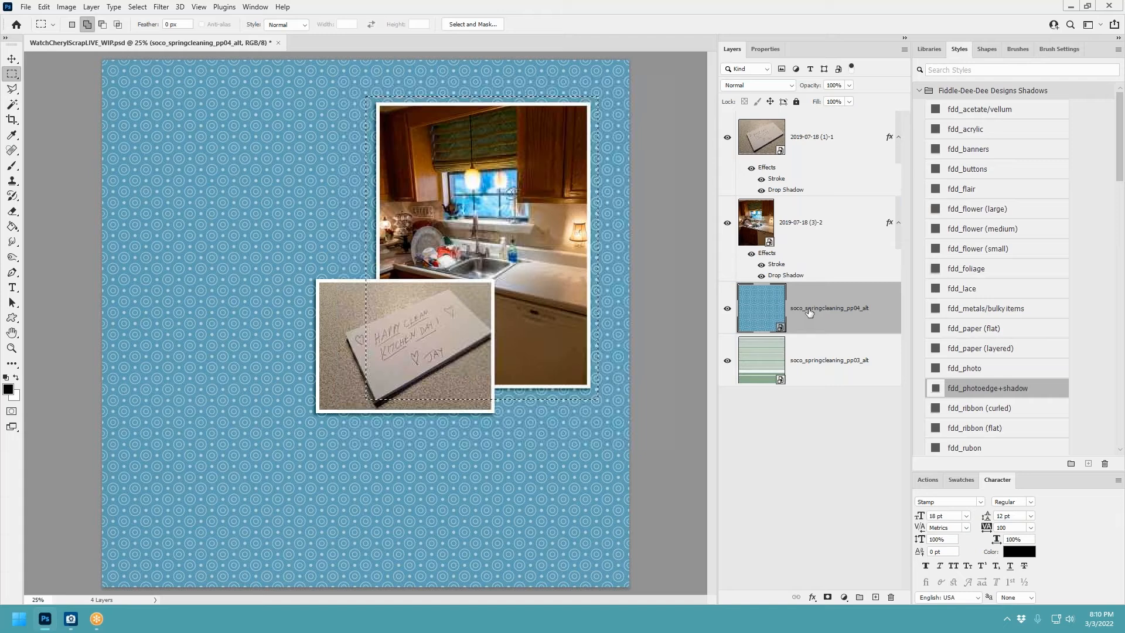
key("ctrl+j")
Step: Copy the blue paper layer's name and rename the new rectangle layer as soco_springcleaning_pp04_alt
double_click(812, 362)
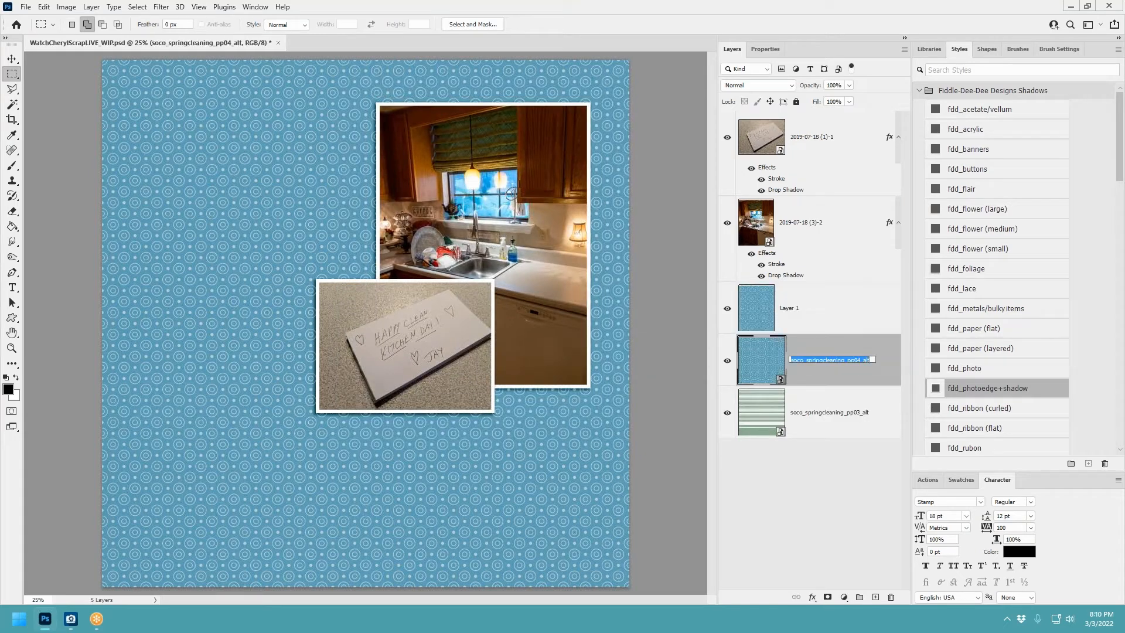
right_click(813, 360)
key("Escape")
double_click(789, 307)
right_click(794, 306)
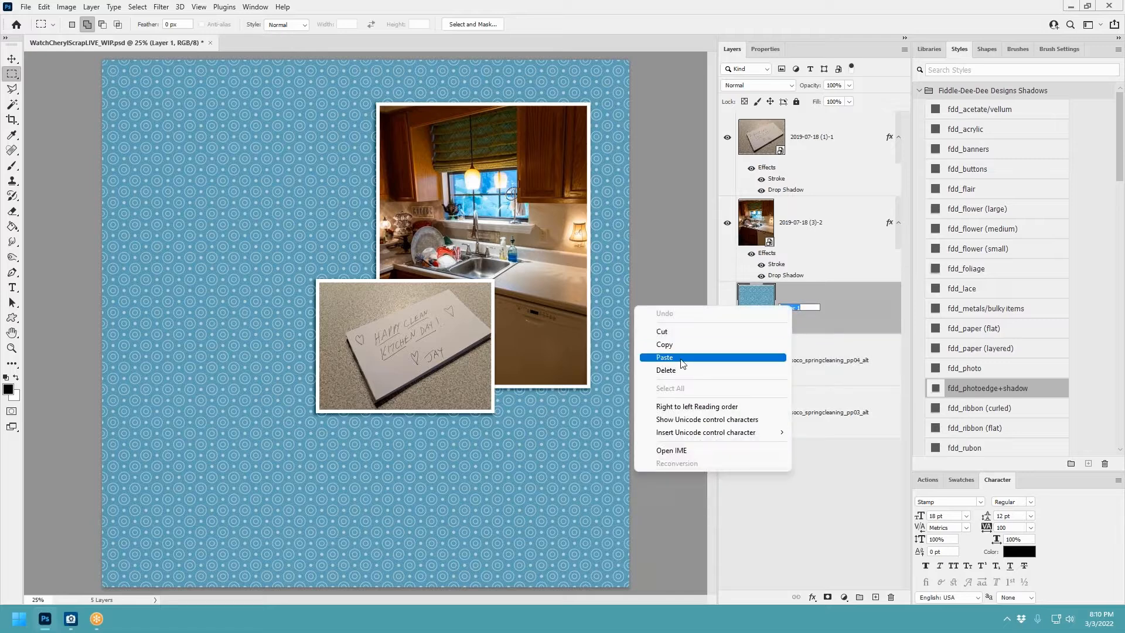
left_click(679, 363)
key("Return")
Step: Delete the full-size blue paper layer and apply the fdd_paper (layered) style to the blue mat behind the kitchen photo
left_click(849, 375)
right_click(849, 370)
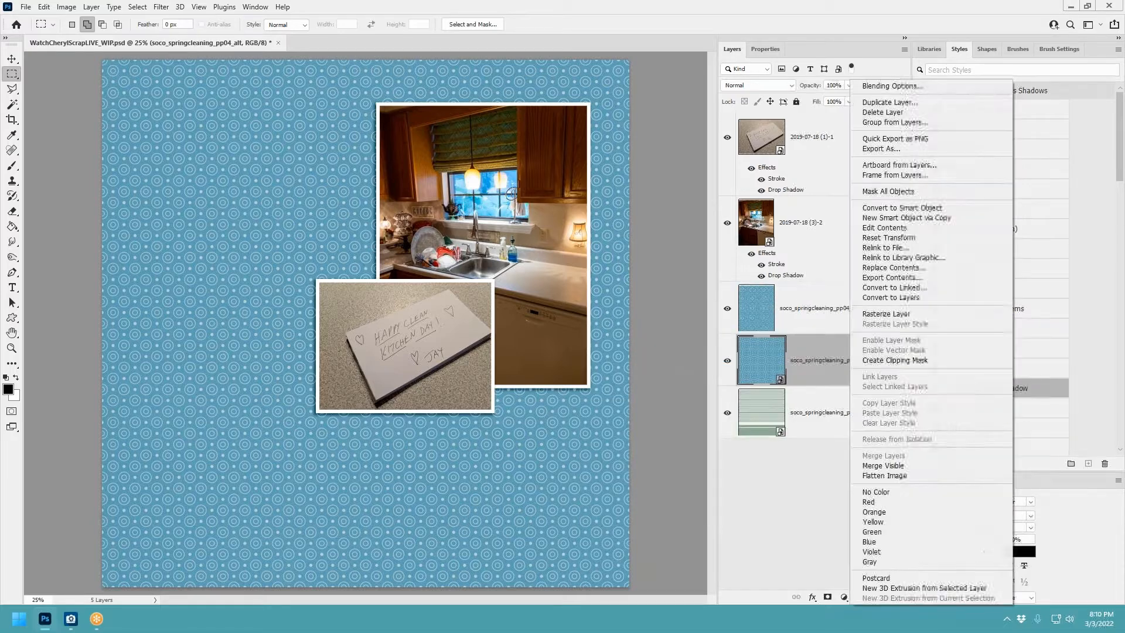
left_click(899, 113)
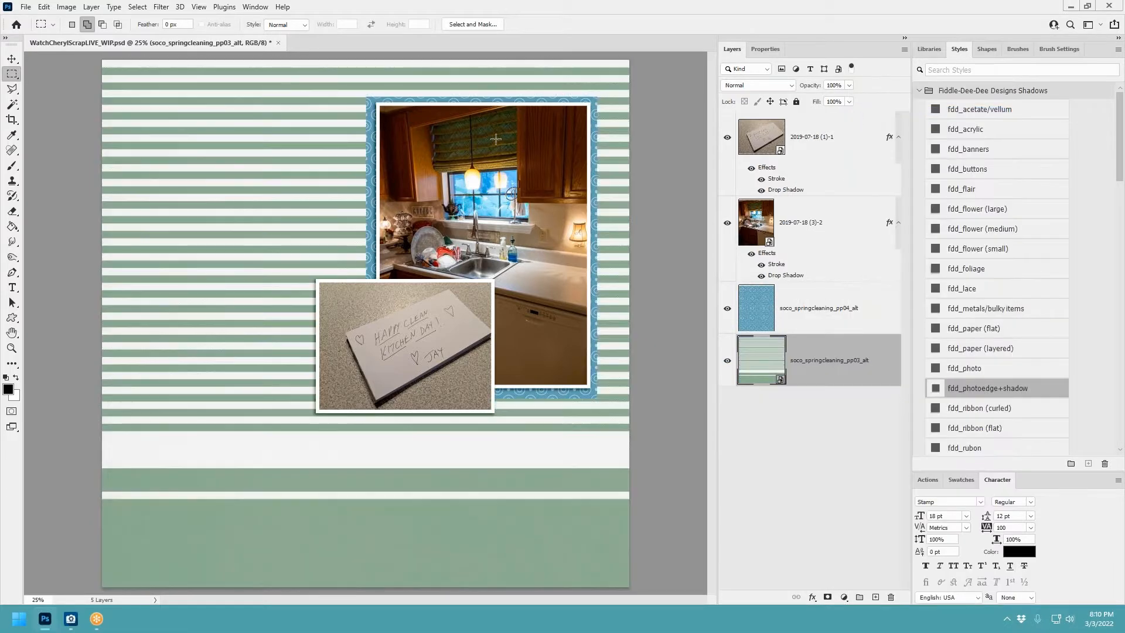
left_click(785, 306)
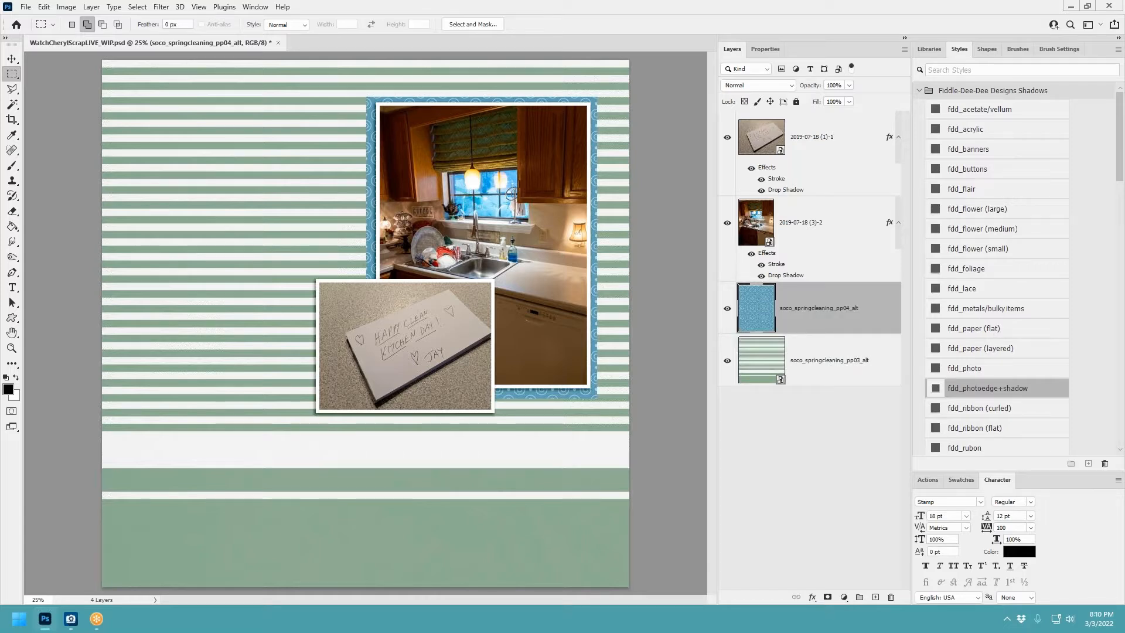
left_click(986, 348)
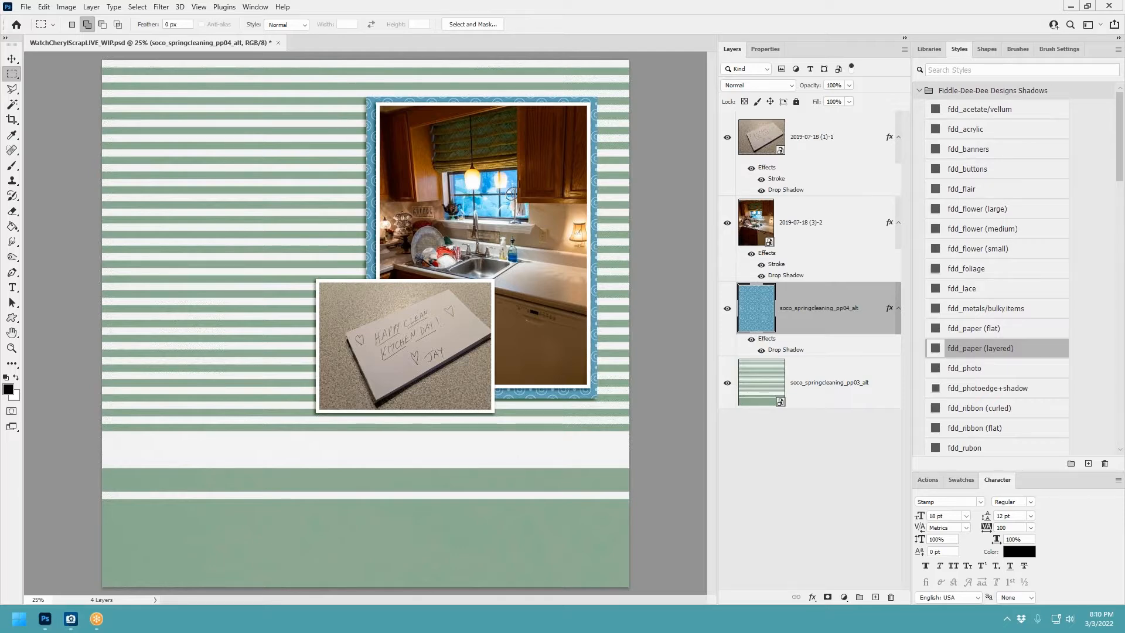
Step: Place soco_springcleaning_pp07 directly beneath the note photo and copy a rectangle of it slightly larger than that photo to a new layer
left_click_drag(820, 361, 417, 396)
left_click_drag(809, 308, 814, 198)
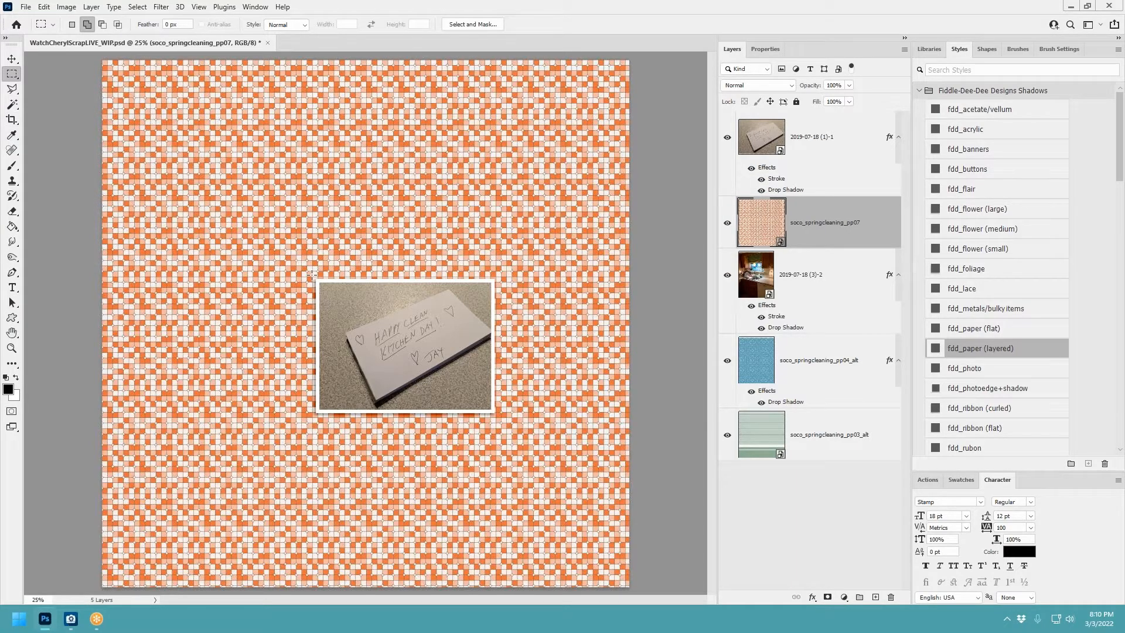
left_click_drag(311, 274, 498, 419)
key("ctrl+j")
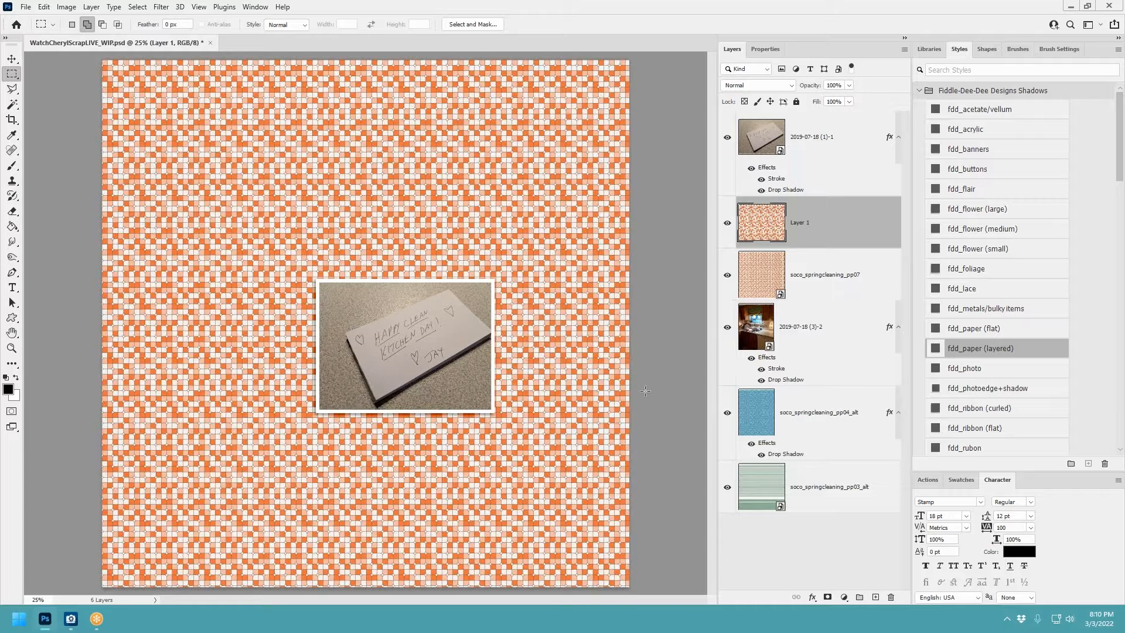
Step: Copy the orange paper layer's name and rename Layer 1 as soco_springcleaning_pp07
double_click(826, 274)
right_click(826, 274)
left_click(735, 314)
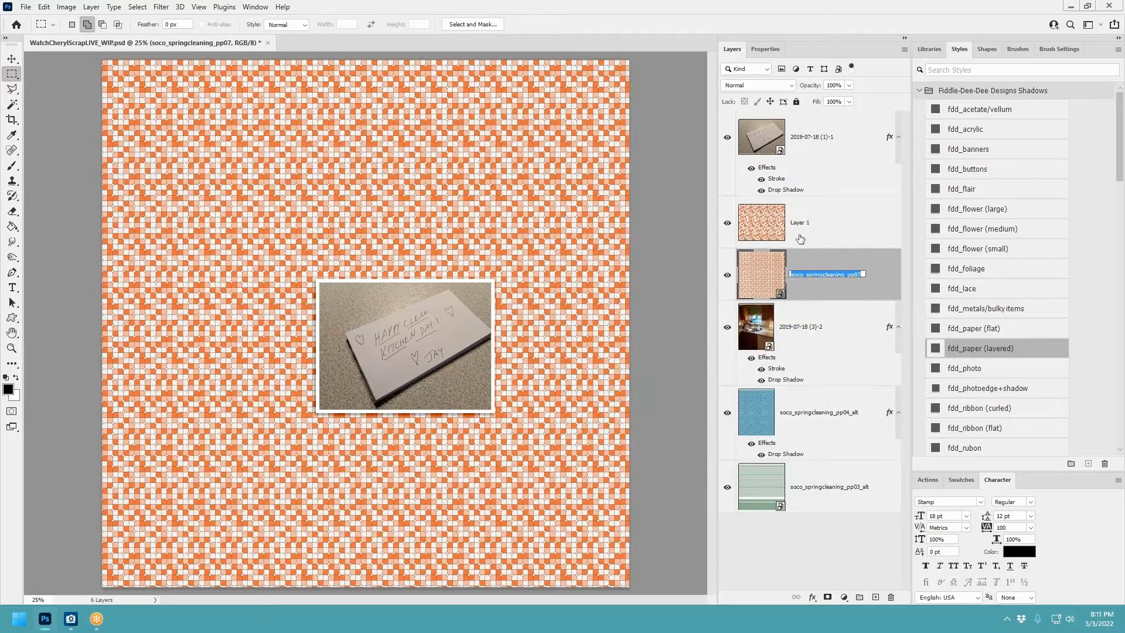
double_click(800, 222)
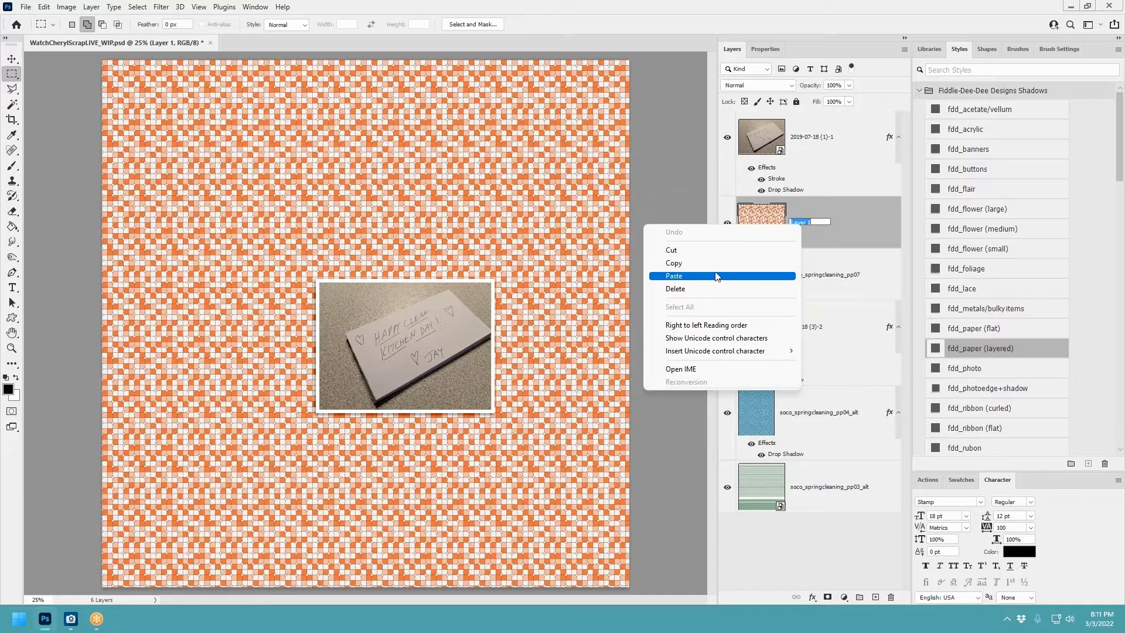
left_click(715, 276)
Step: Delete the full-size orange paper layer and apply the fdd_paper (layered) style to the orange mat behind the note photo
left_click(813, 292)
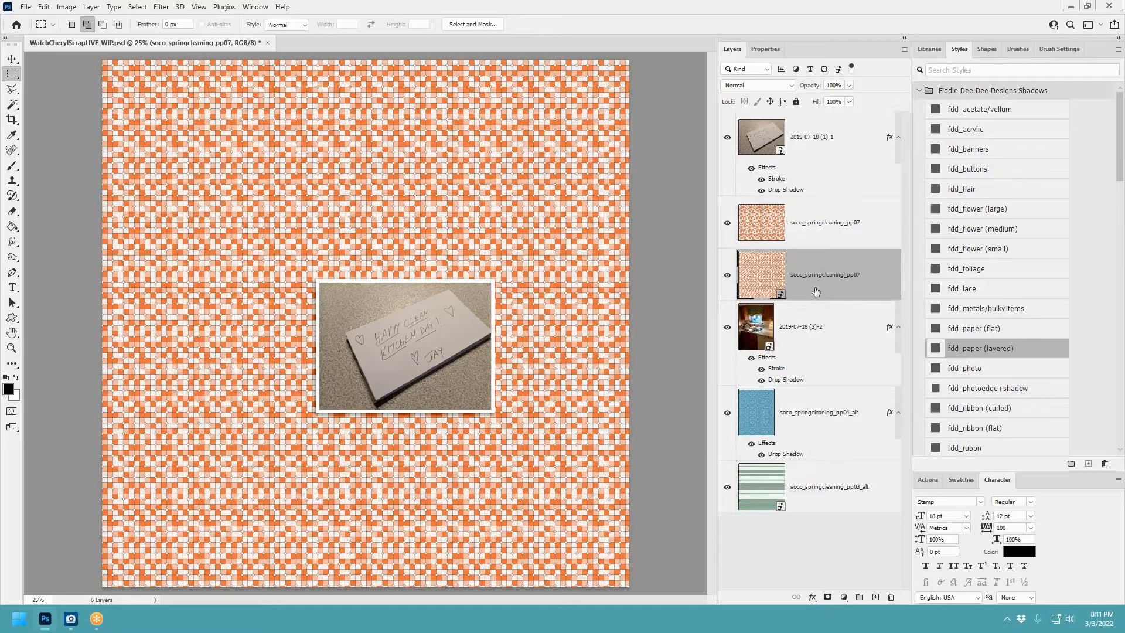
key("Delete")
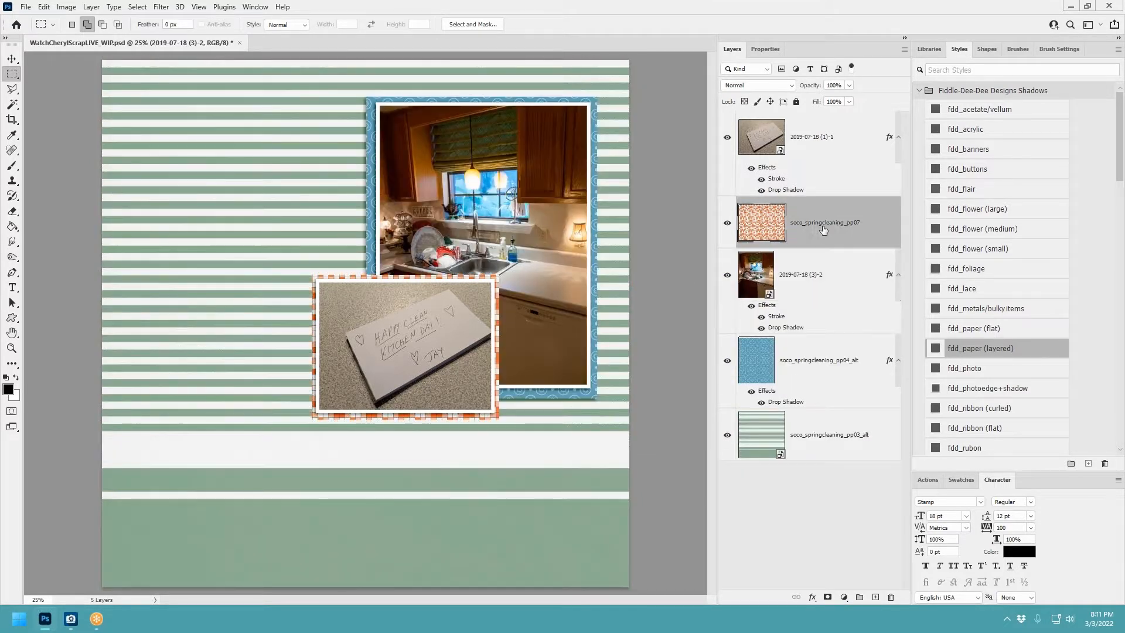
left_click(980, 349)
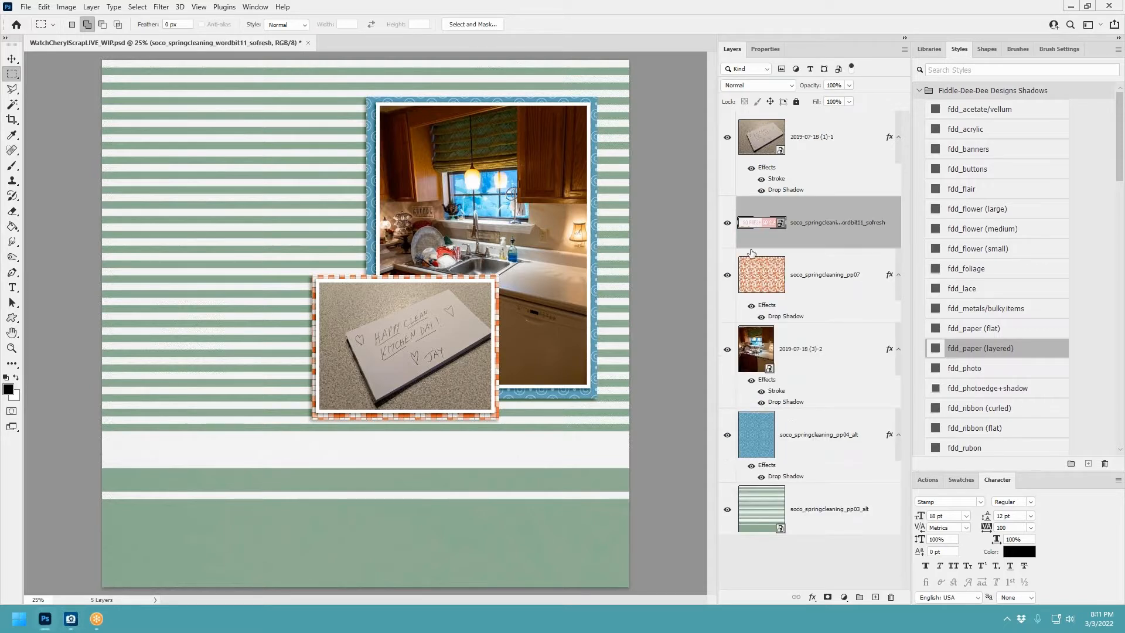
Step: Move the So Fresh So Clean word strip above all layers, position it over the kitchen photo's upper-right edge and apply fdd_paper (layered)
left_click_drag(823, 224, 816, 139)
left_click(12, 59)
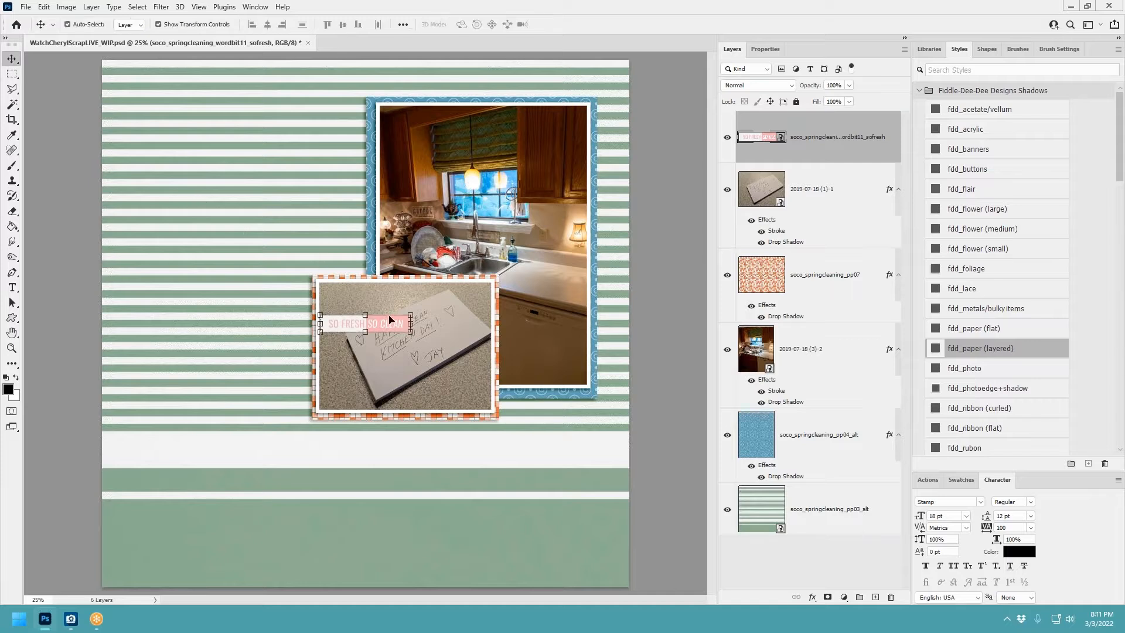
left_click_drag(390, 320, 582, 133)
left_click(1024, 345)
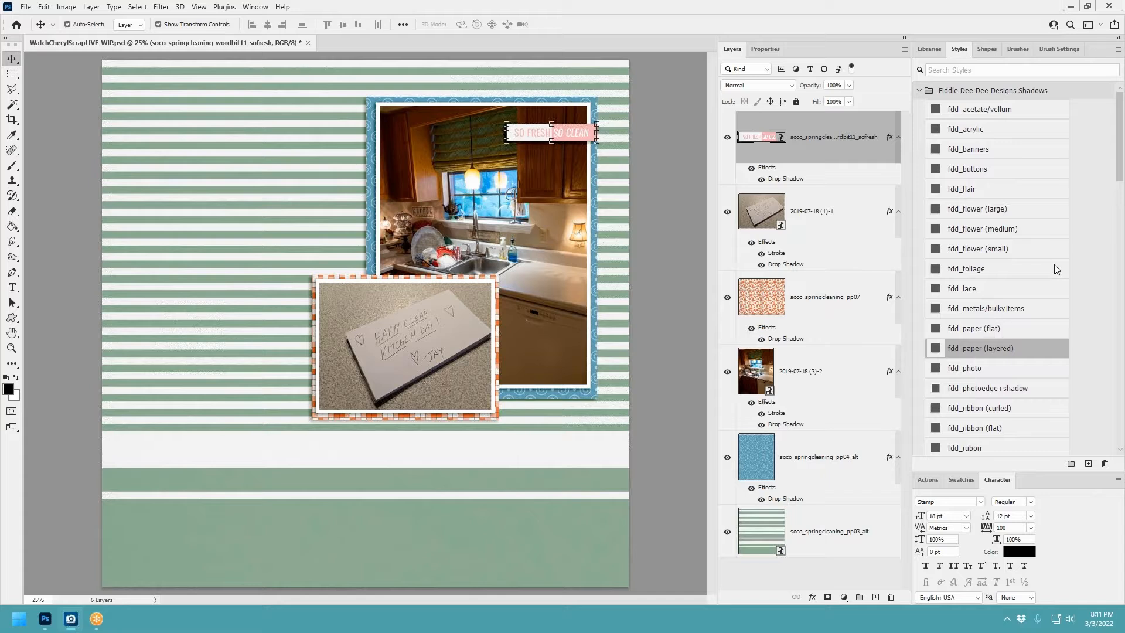
Step: Place the yellow Sparkling Clean word strip across the note photo's upper-left corner and apply the fdd_paper (layered) style
left_click_drag(1053, 265, 447, 247)
left_click_drag(381, 326, 369, 295)
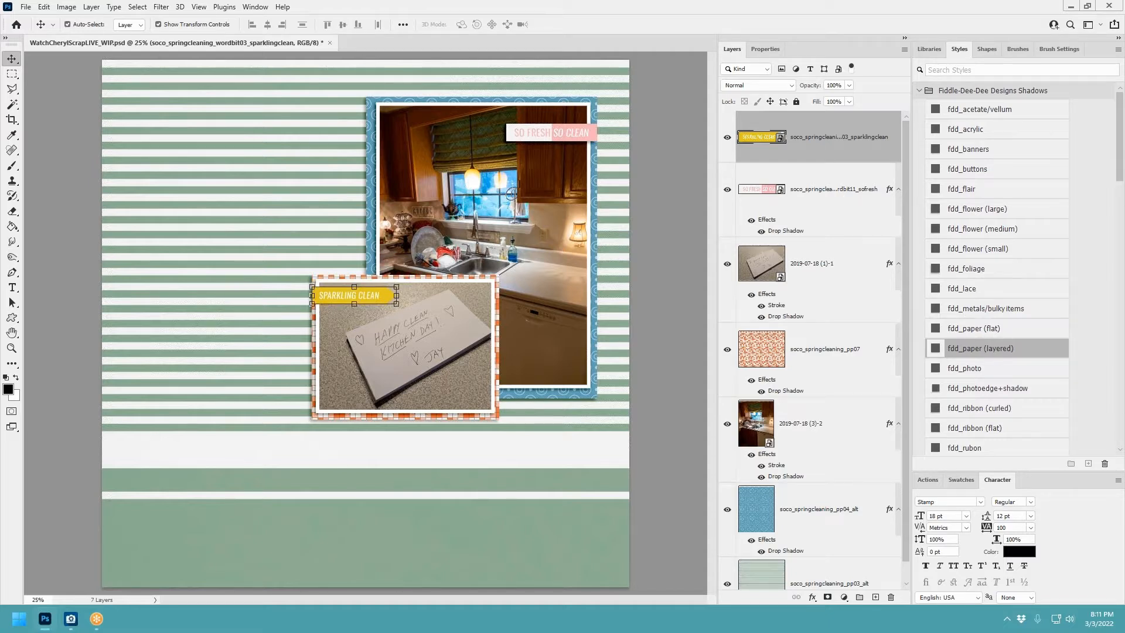
left_click(1047, 351)
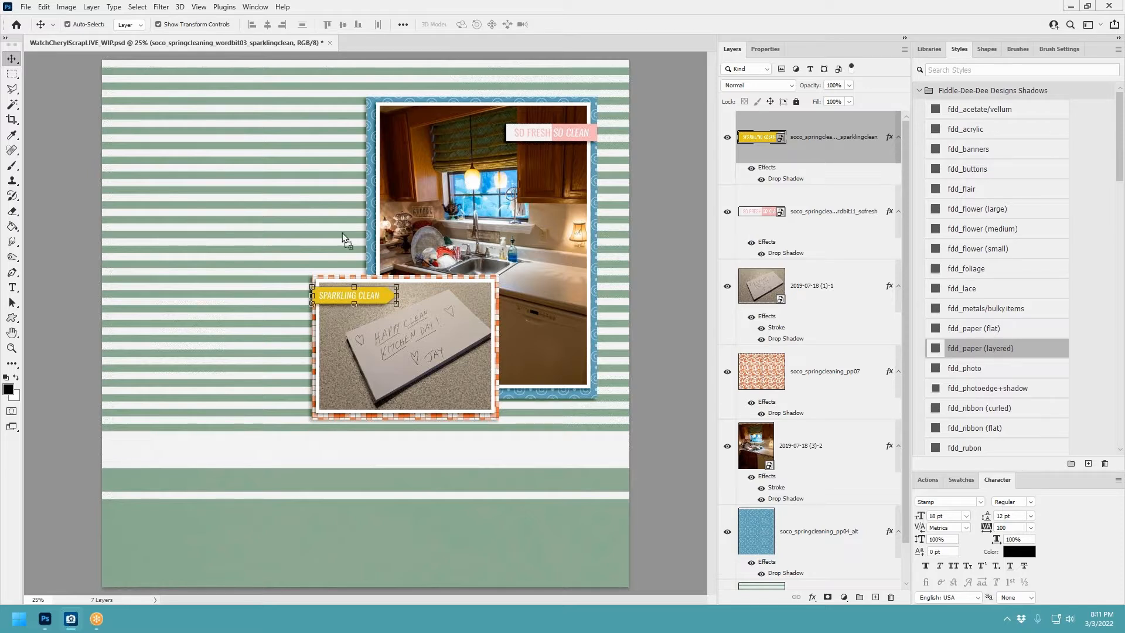
Step: Place the Clean Home Happy Home word strips over the note photo's lower-right corner and apply the fdd_paper (layered) style
key("ctrl+v")
left_click_drag(368, 316, 499, 374)
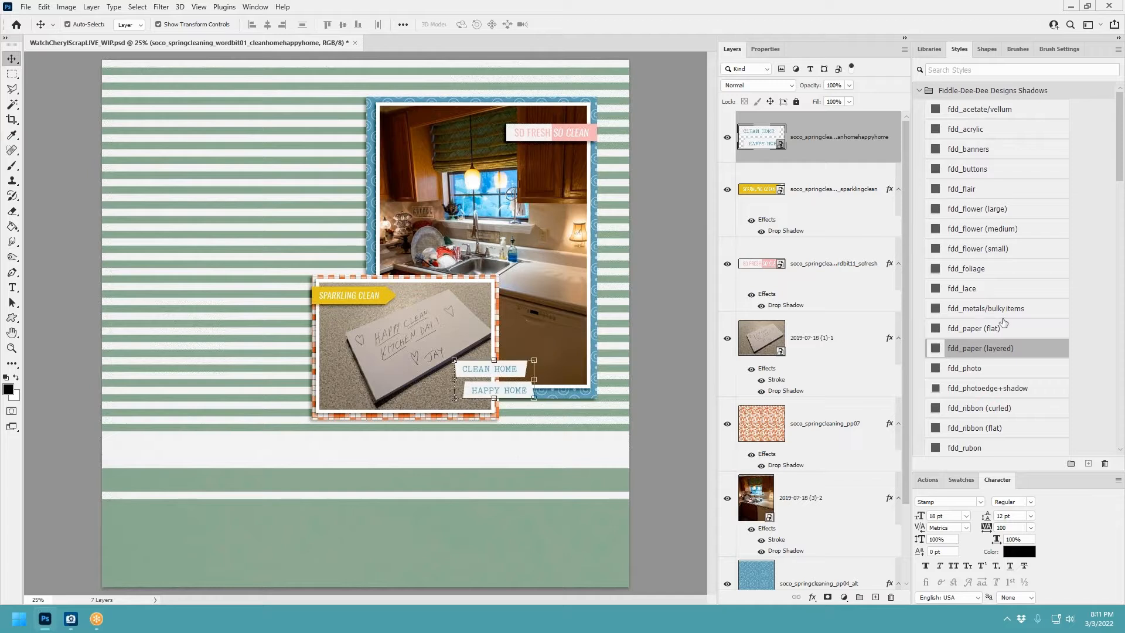
left_click(1004, 351)
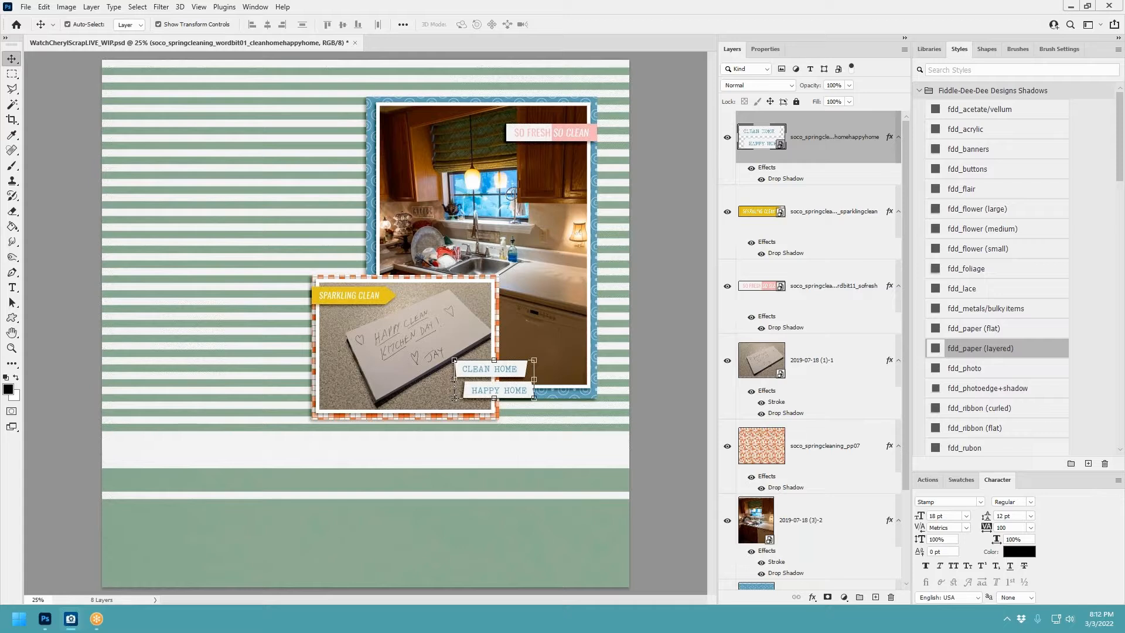
Step: Add the sparkly & shiny sticker word art beside the note photo's left edge with fdd_paper (layered), deleting the non-sticker version
left_click_drag(1, 229, 258, 229)
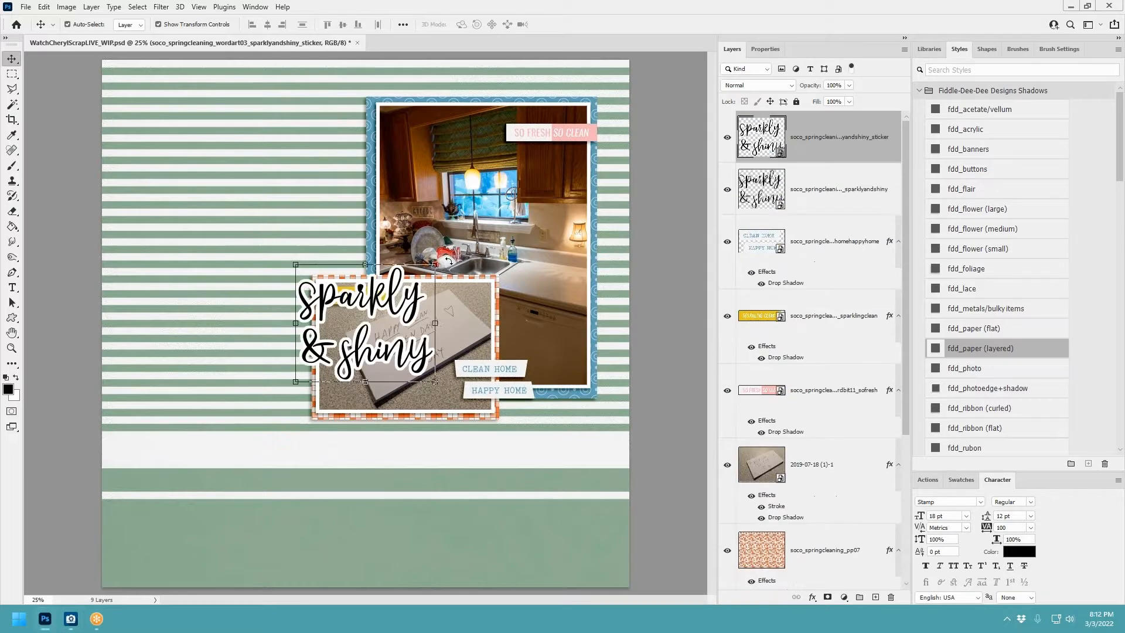
right_click(876, 182)
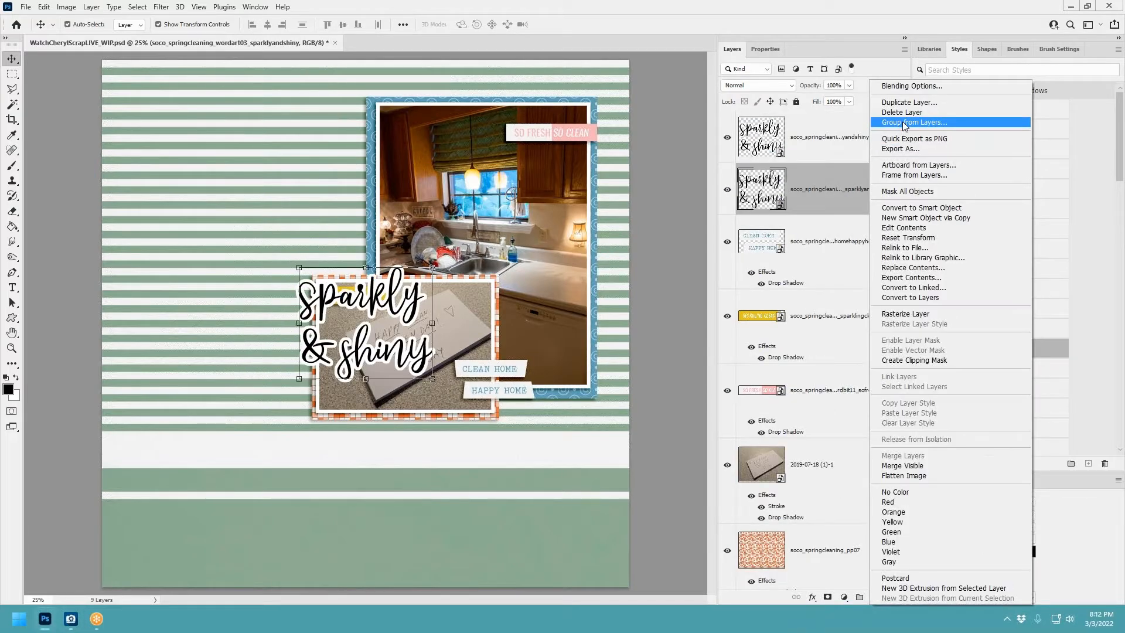
left_click(902, 112)
left_click(994, 348)
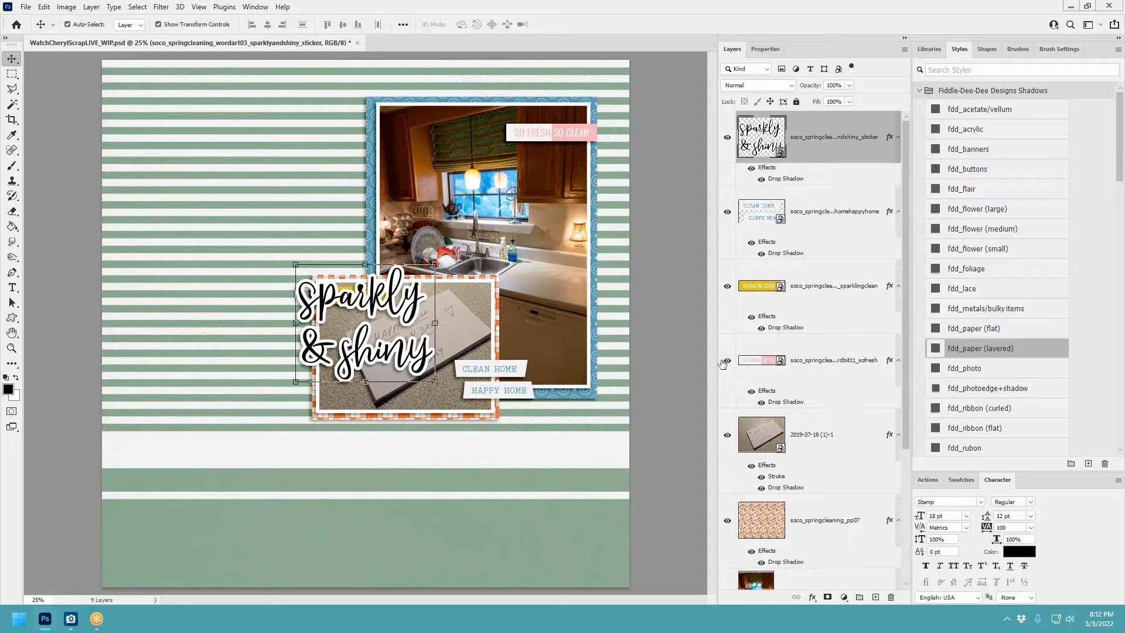
left_click_drag(394, 314, 256, 332)
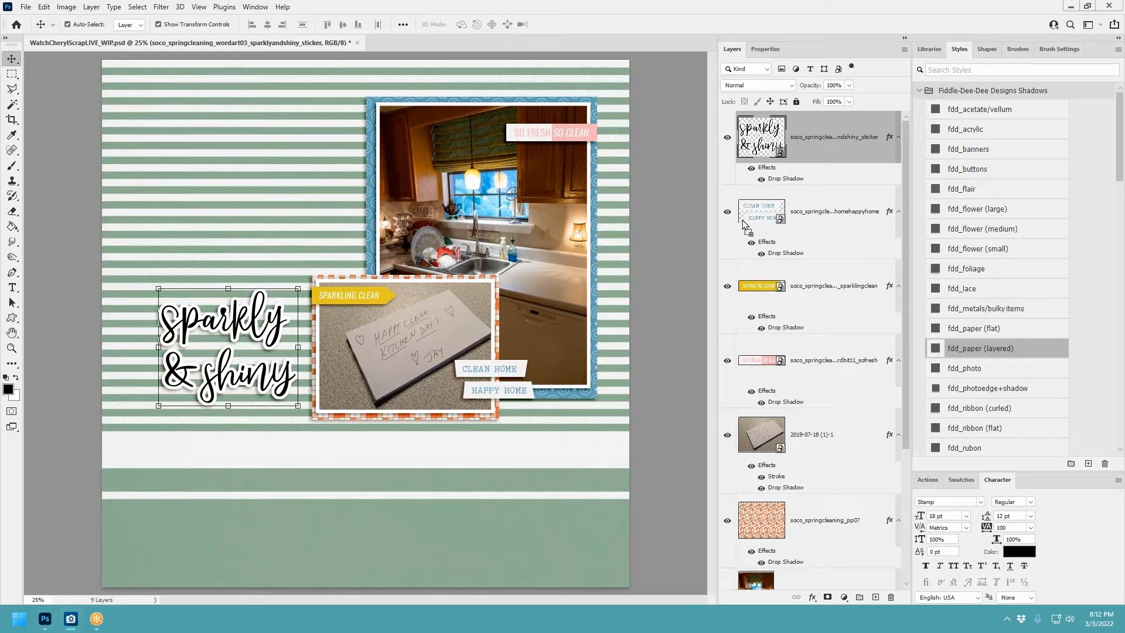
Step: Place soco_springcleaning_tape under the Sparkling Clean strip at the note photo's left edge and choose the fdd_washi/tape style for it
key("ctrl+v")
left_click_drag(386, 323, 353, 309)
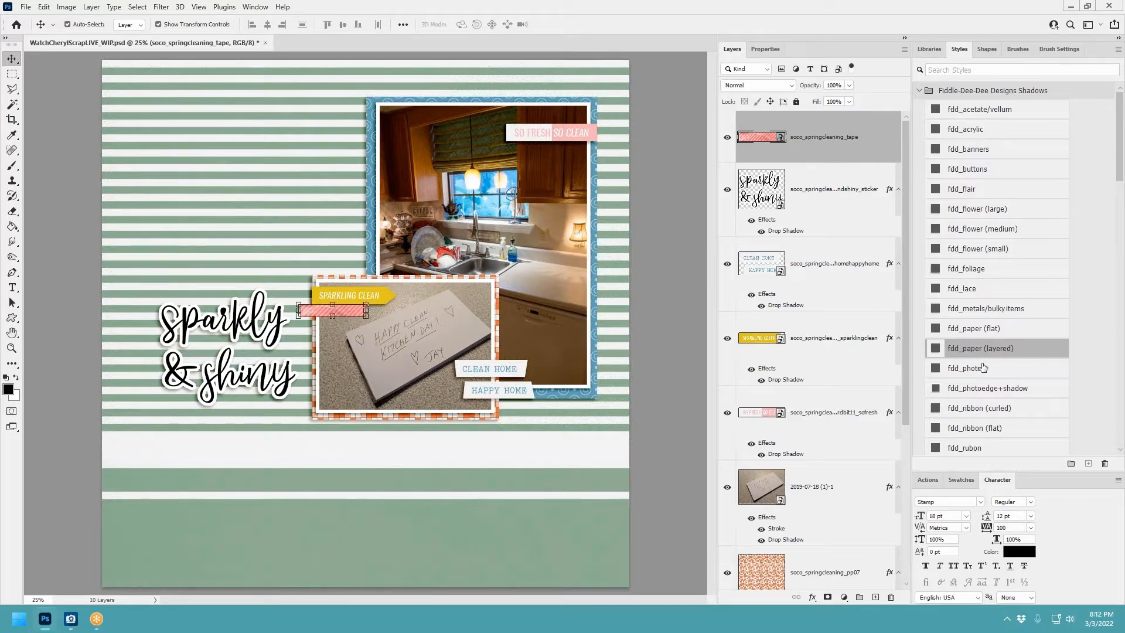
scroll(996, 404, "down", 3)
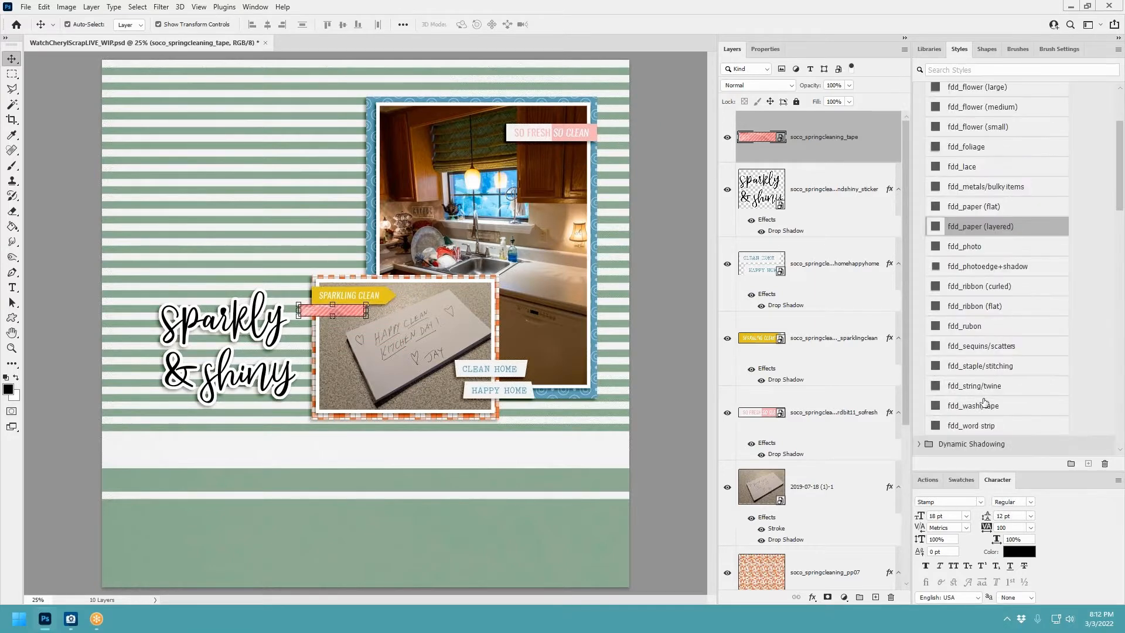
left_click(984, 404)
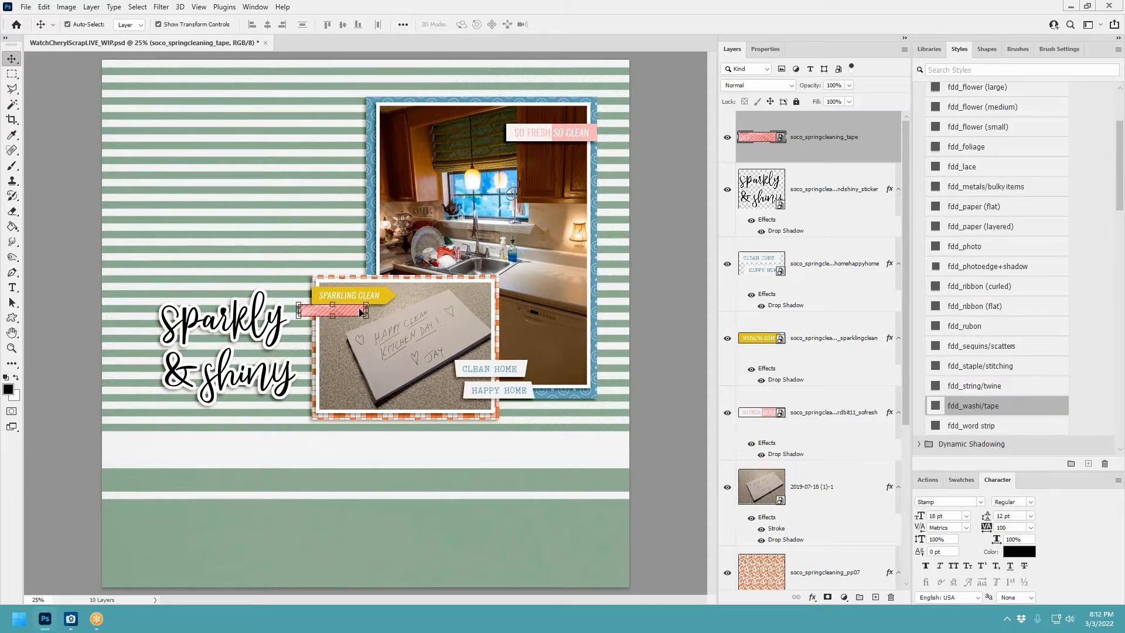
Step: Enlarge the pink tape and move its layer directly beneath the Sparkling Clean strip's layer
mouse_move(366, 304)
left_mouse_down()
mouse_move(383, 300)
mouse_move(361, 317)
left_mouse_up()
left_click(581, 24)
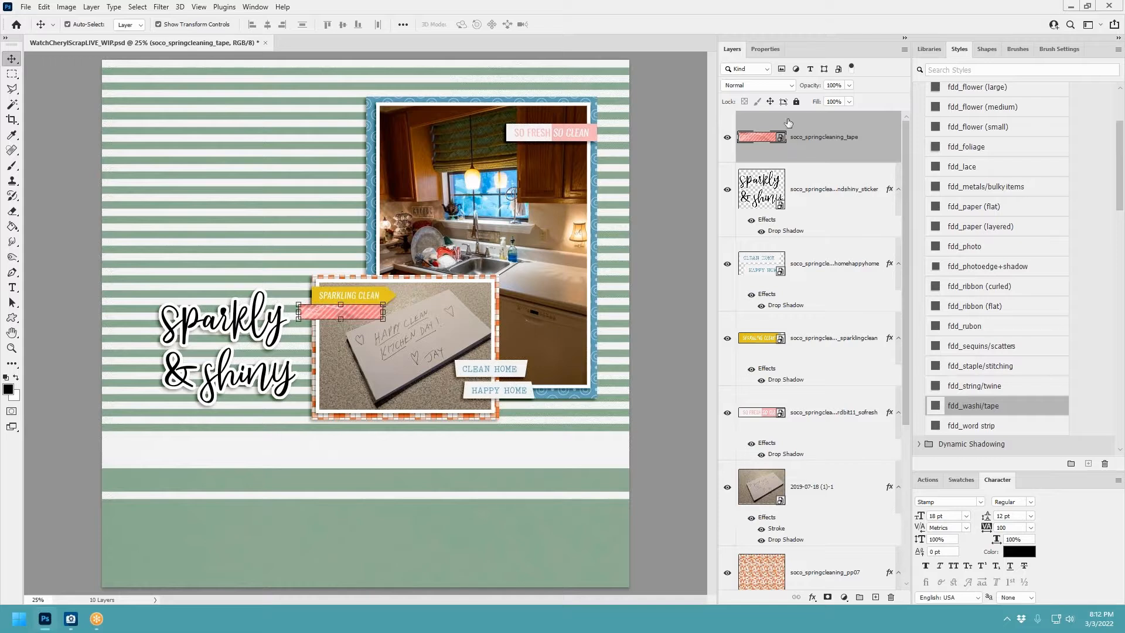
left_click_drag(822, 132, 831, 380)
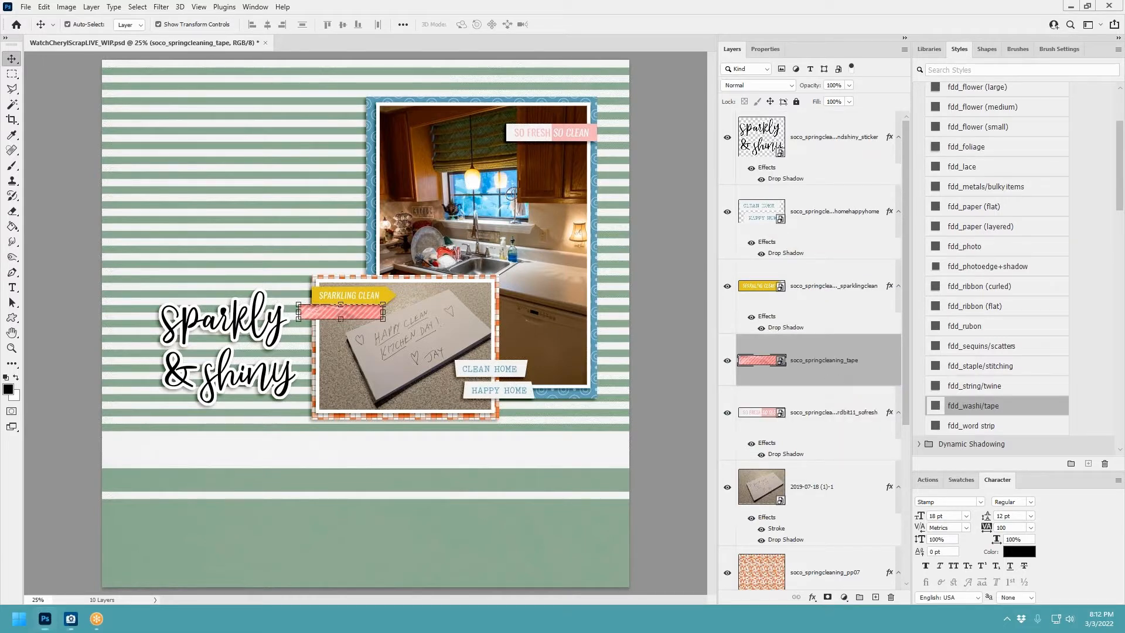
Step: Add soco_springcleaning_splatter directly above the striped background paper, enlarge it behind the photos' left side, and put a second splatter behind the kitchen photo's right side
scroll(819, 473, "down", 5)
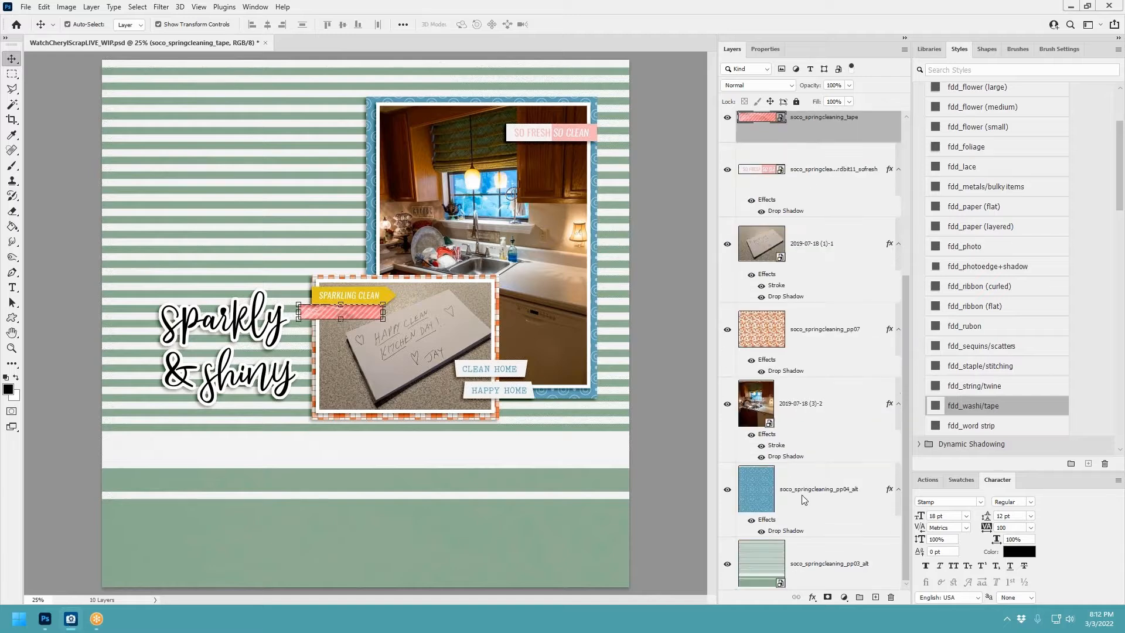
left_click(817, 559)
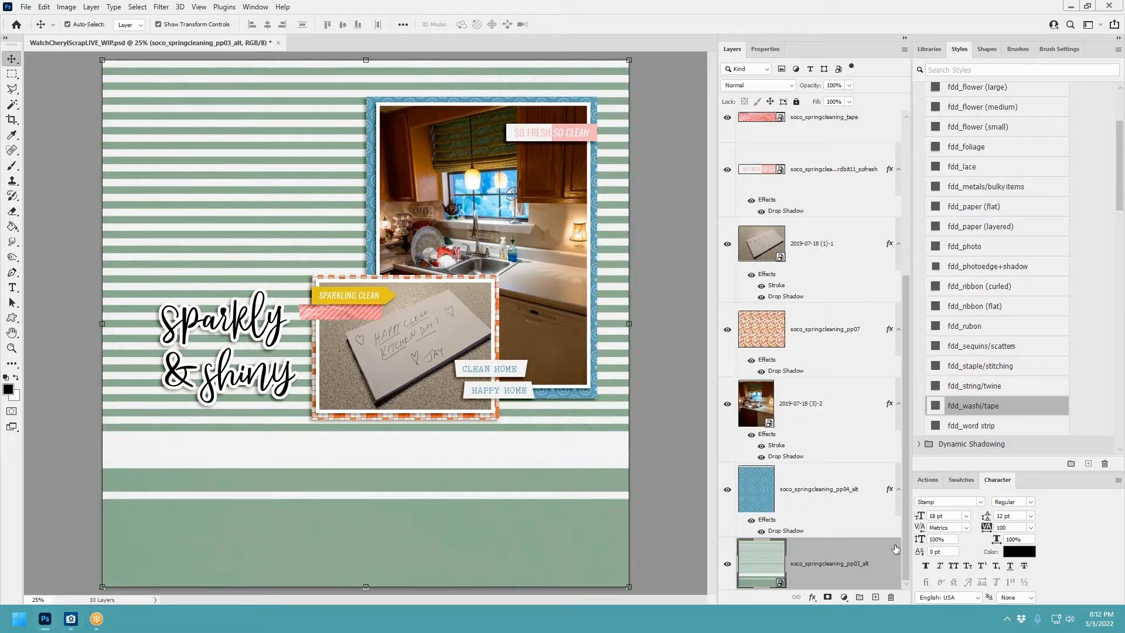
left_click_drag(366, 240, 369, 277)
mouse_move(344, 230)
left_mouse_down()
mouse_move(330, 237)
mouse_move(370, 218)
mouse_move(334, 230)
left_mouse_up()
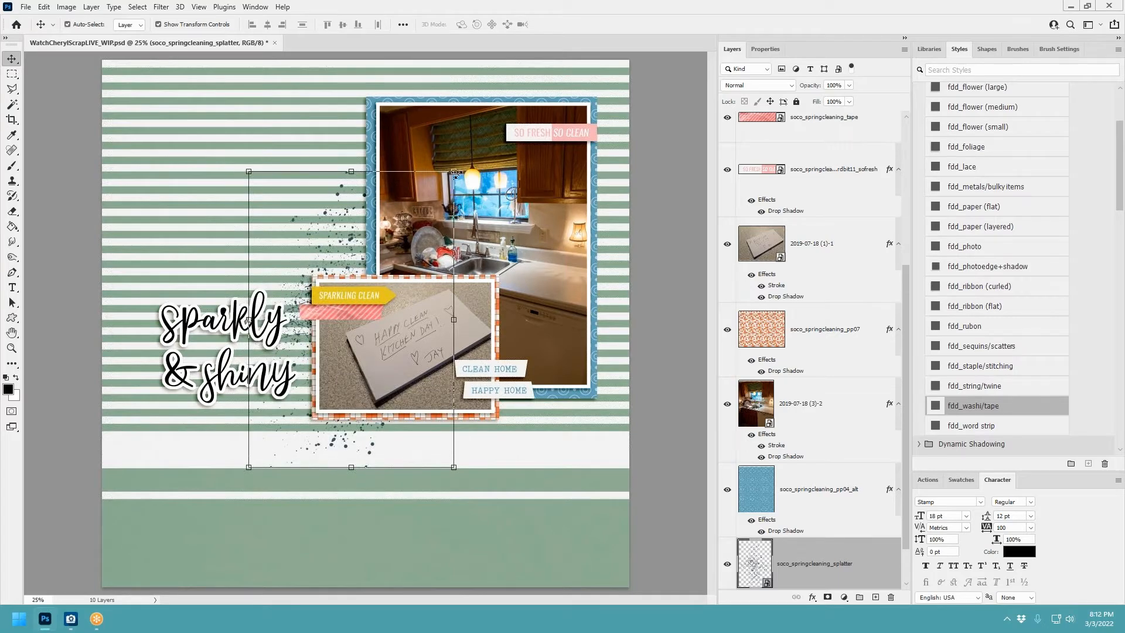
left_click_drag(455, 173, 489, 185)
left_click(580, 24)
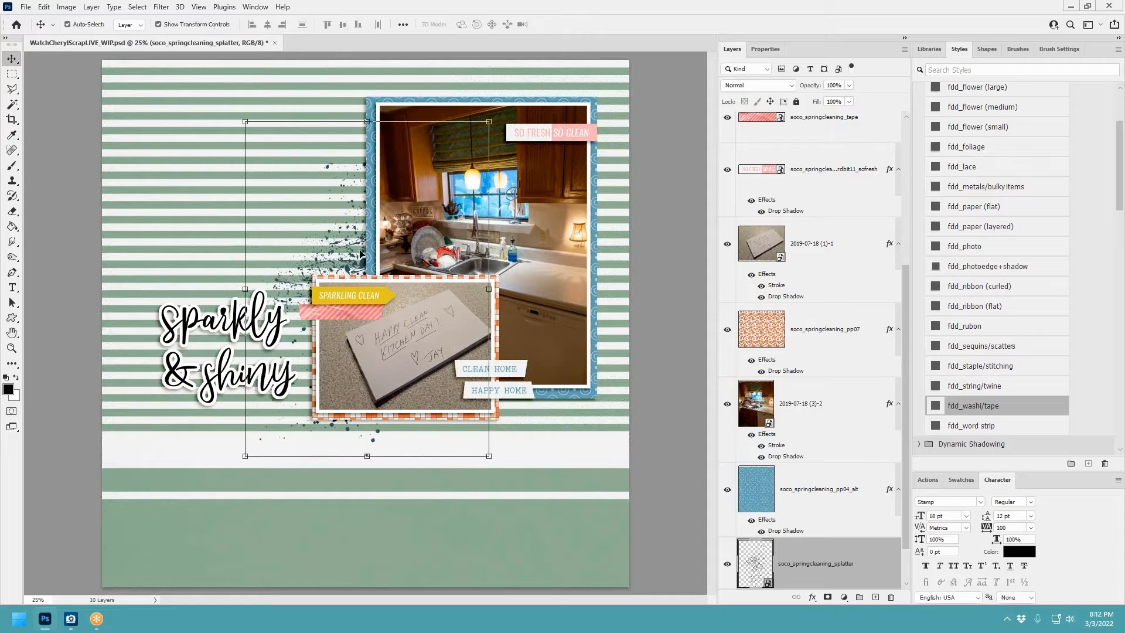
left_click_drag(363, 264, 548, 251)
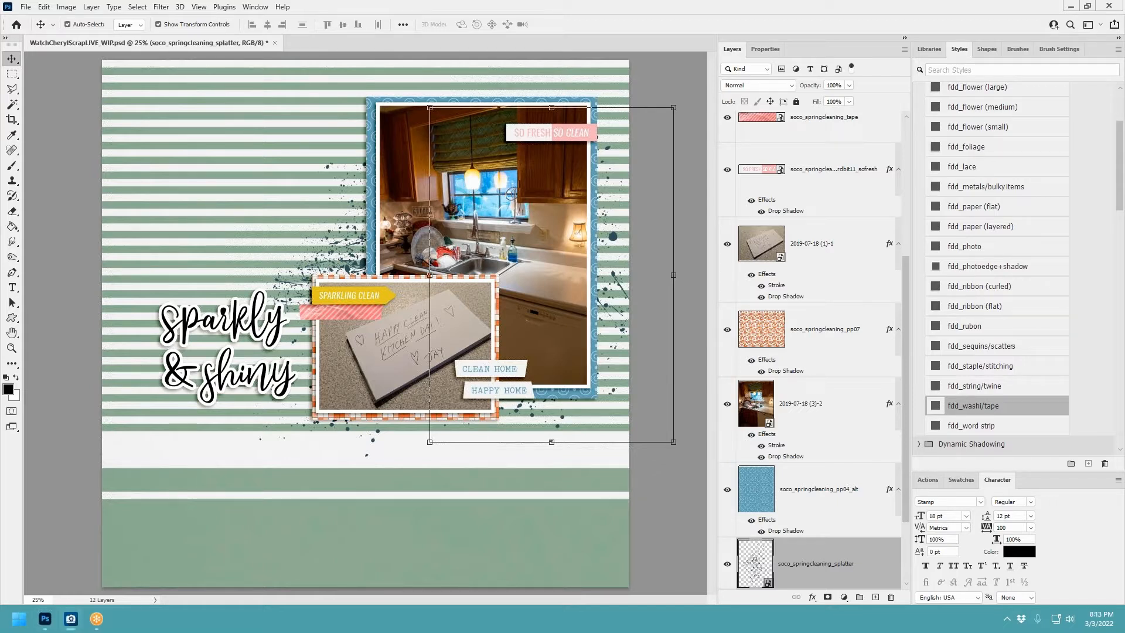
Step: Tuck soco_springcleaning_ephemera behind the photos' left edges, scaled to 81.50% and rotated -9.23°, and apply the fdd_paper (layered) style
left_click_drag(1124, 342, 407, 269)
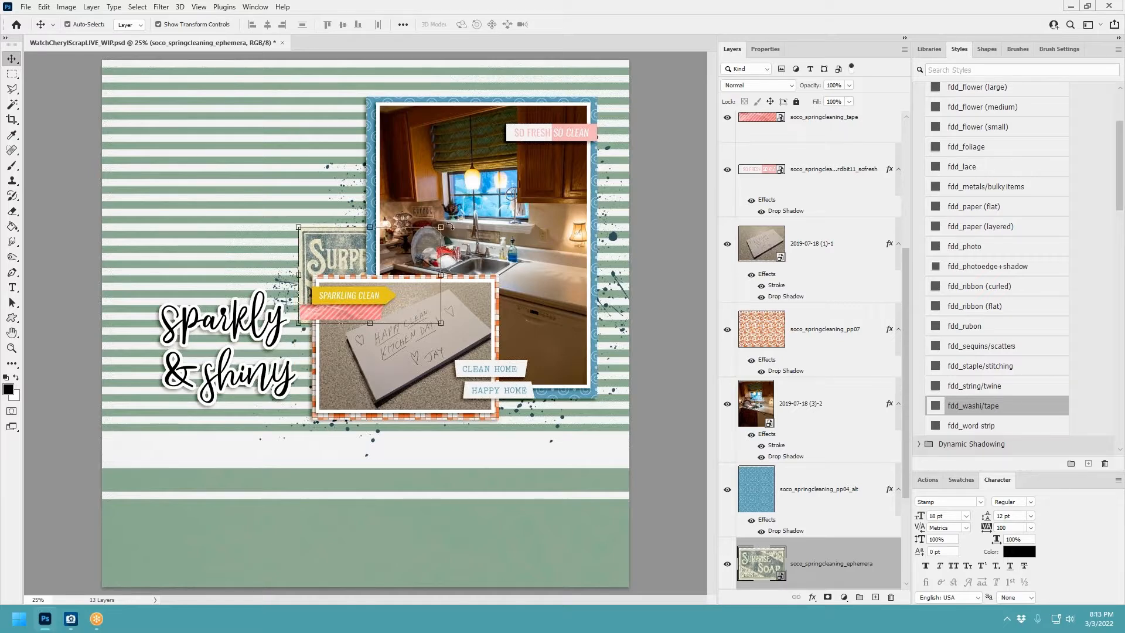
left_click_drag(450, 225, 324, 239)
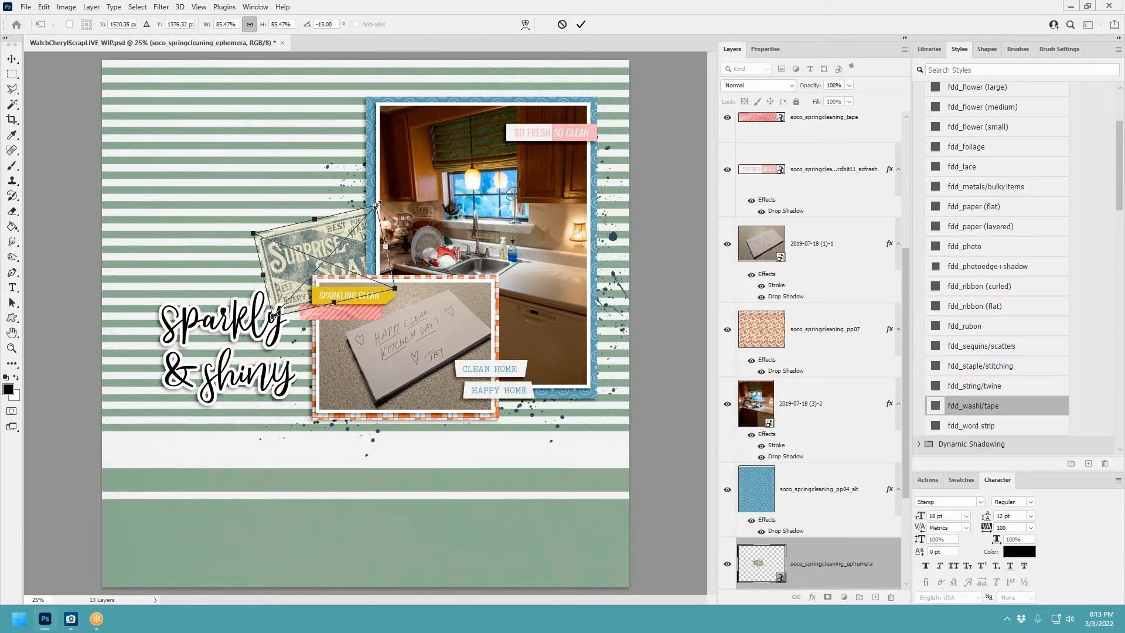
left_click_drag(377, 204, 401, 209)
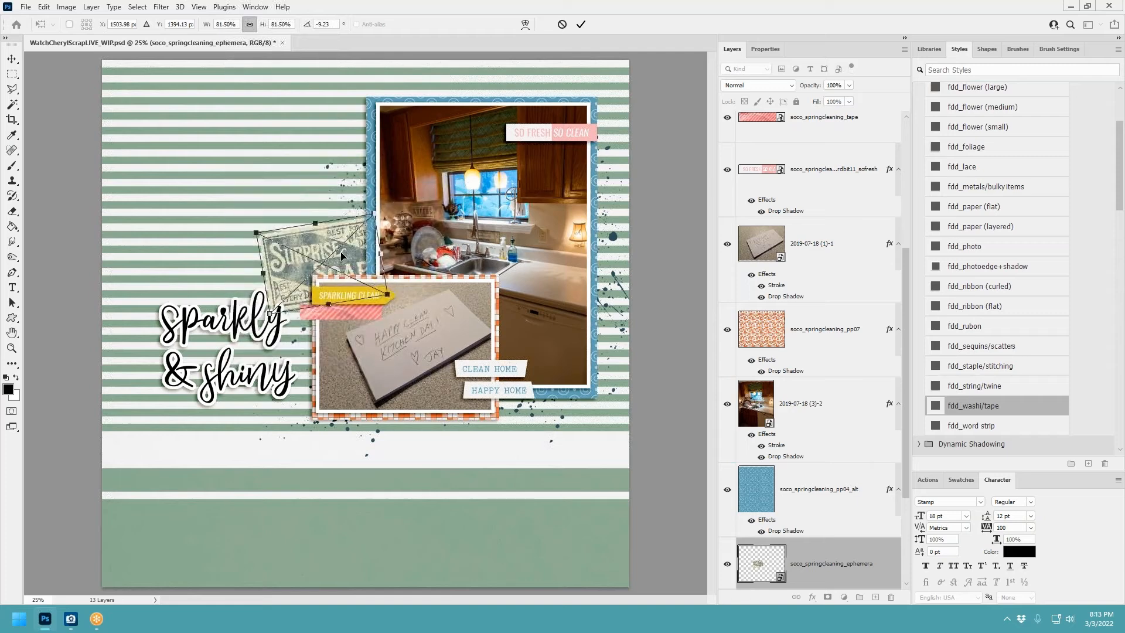
mouse_move(341, 255)
left_mouse_down()
mouse_move(280, 284)
mouse_move(355, 230)
mouse_move(349, 258)
mouse_move(343, 244)
left_mouse_up()
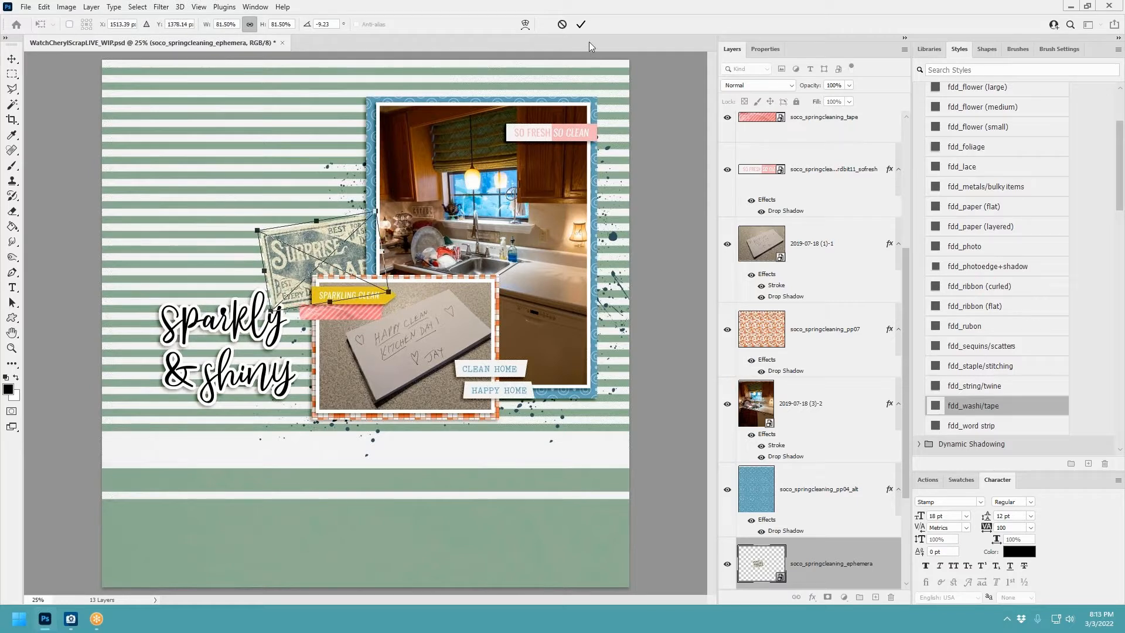
left_click(581, 25)
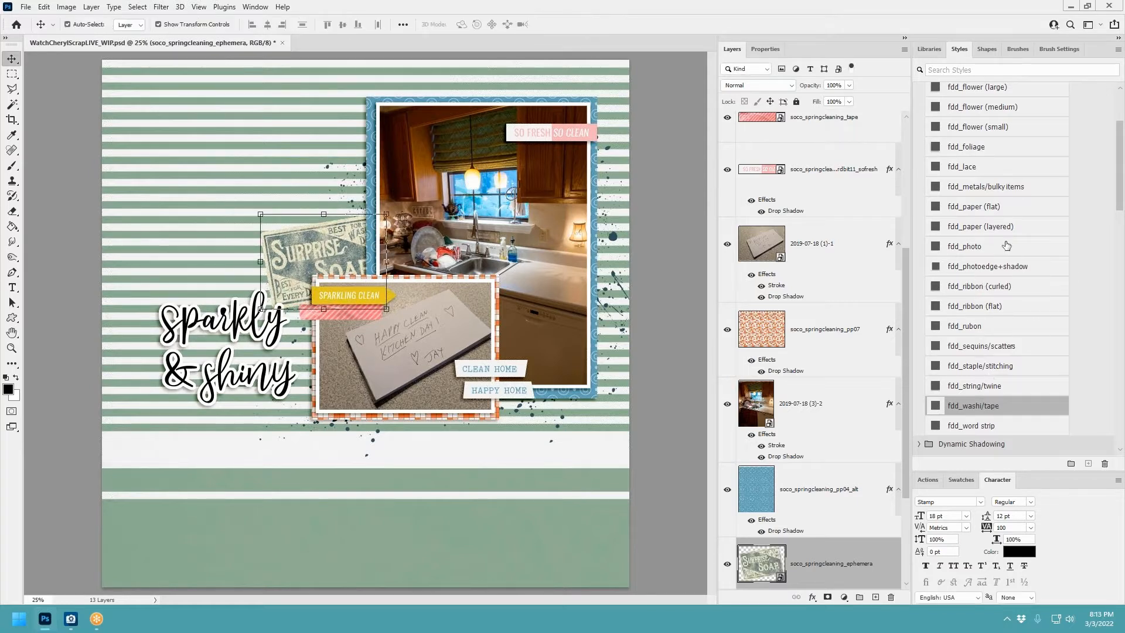
left_click(993, 227)
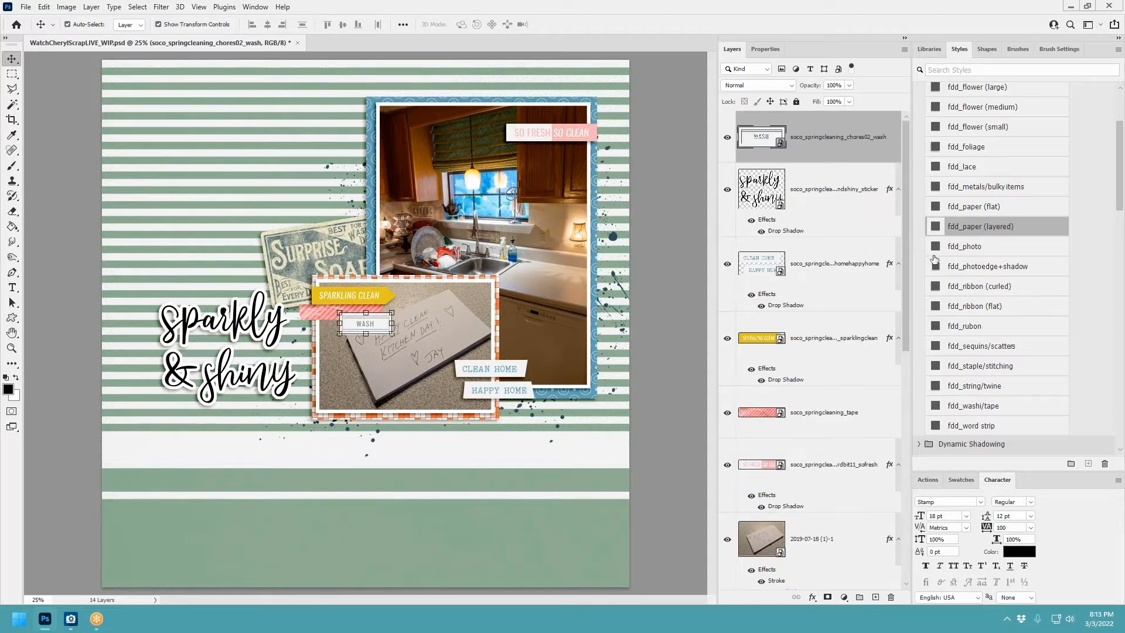
Step: Try the Wash label with the fdd_paper (flat) style below the pink tape, and delete it
left_click(976, 211)
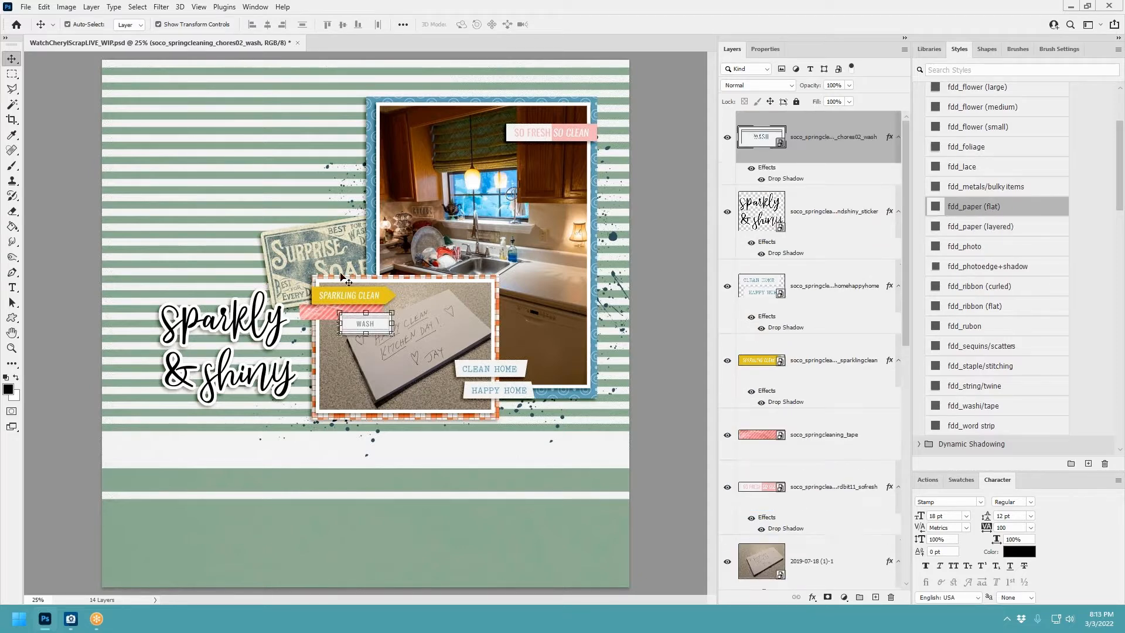
left_click_drag(371, 325, 340, 323)
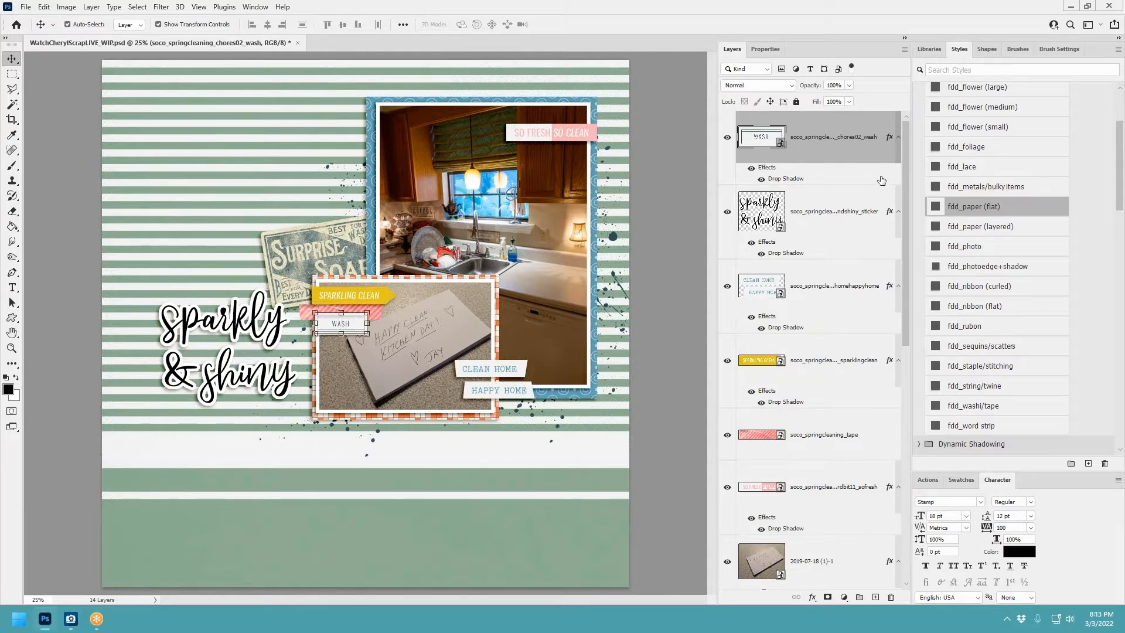
key("Delete")
Step: Place the soco_springcleaning_chores11_clean label just below the pink tape on the note photo and apply the fdd_paper (flat) style
key("ctrl+z")
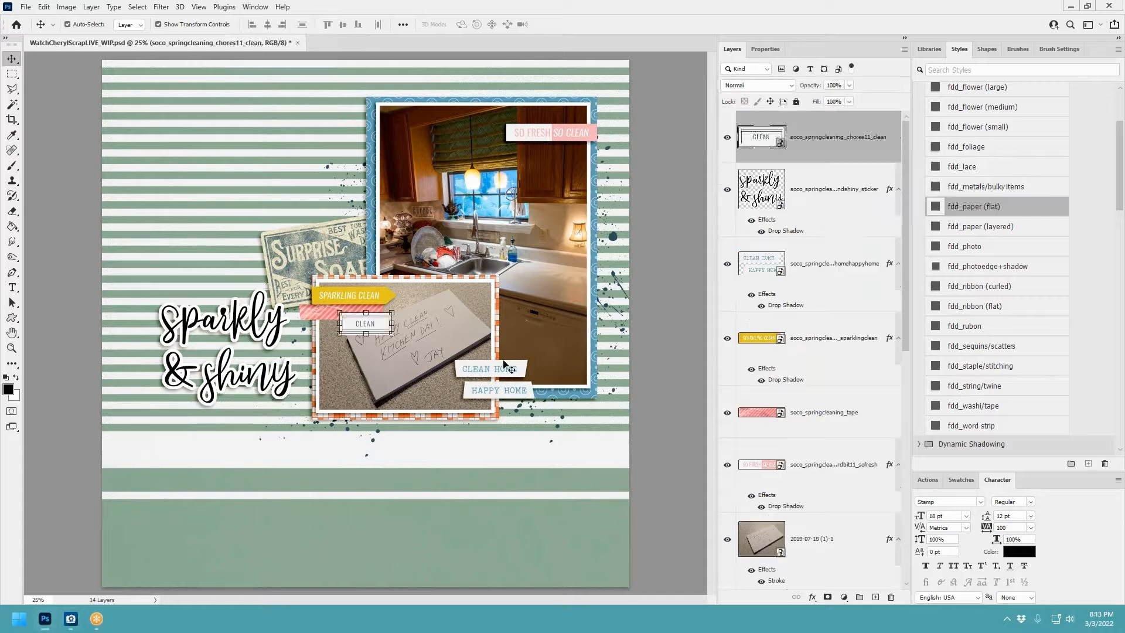
left_click_drag(368, 327, 344, 328)
left_click(1007, 208)
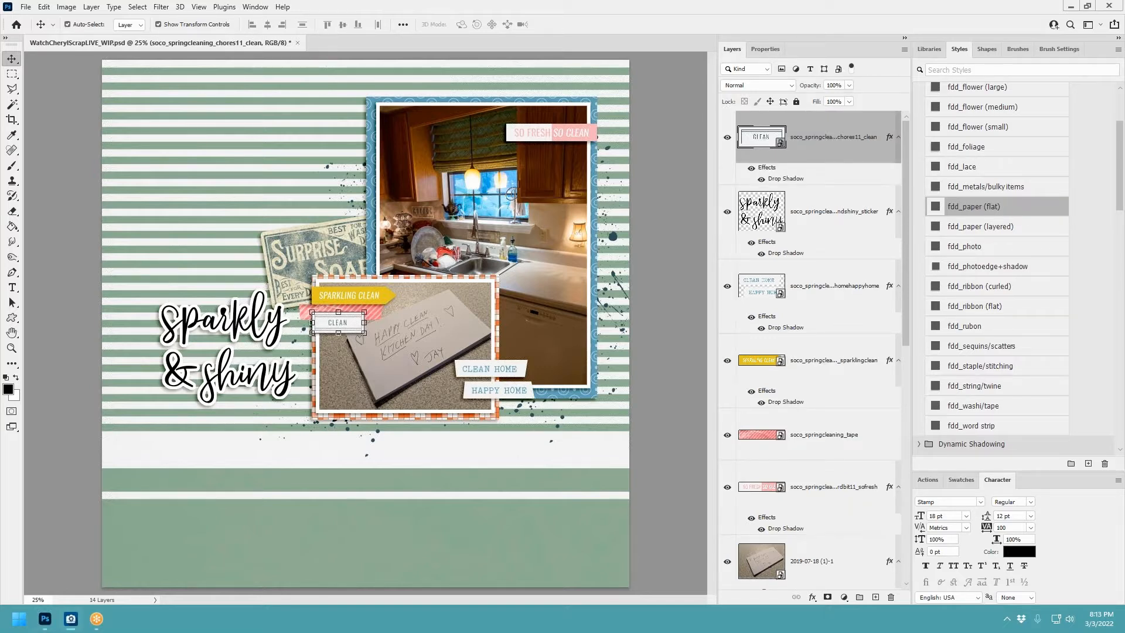
Step: Add soco_springcleaning_bubbles_sh over the kitchen photo's left side, shrink it, and apply the fdd_acetate/vellum style
key("ctrl+v")
left_click_drag(413, 331, 461, 188)
key("ctrl+t")
left_click_drag(483, 93, 443, 147)
left_click(580, 24)
scroll(1033, 95, "up", 3)
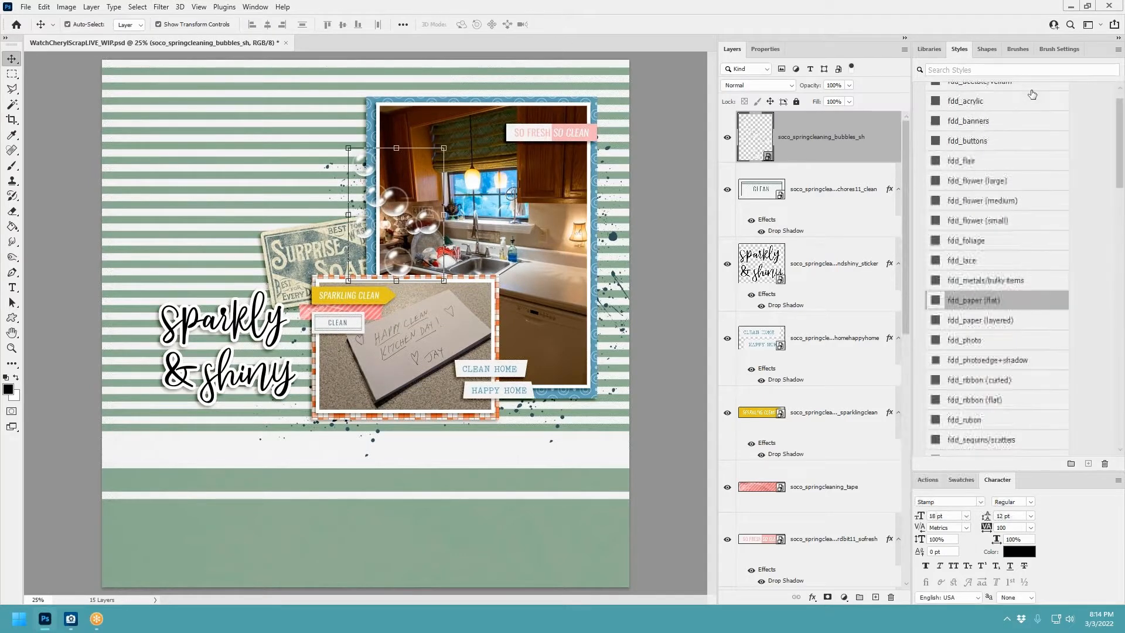
scroll(1032, 94, "up", 1)
left_click(1014, 99)
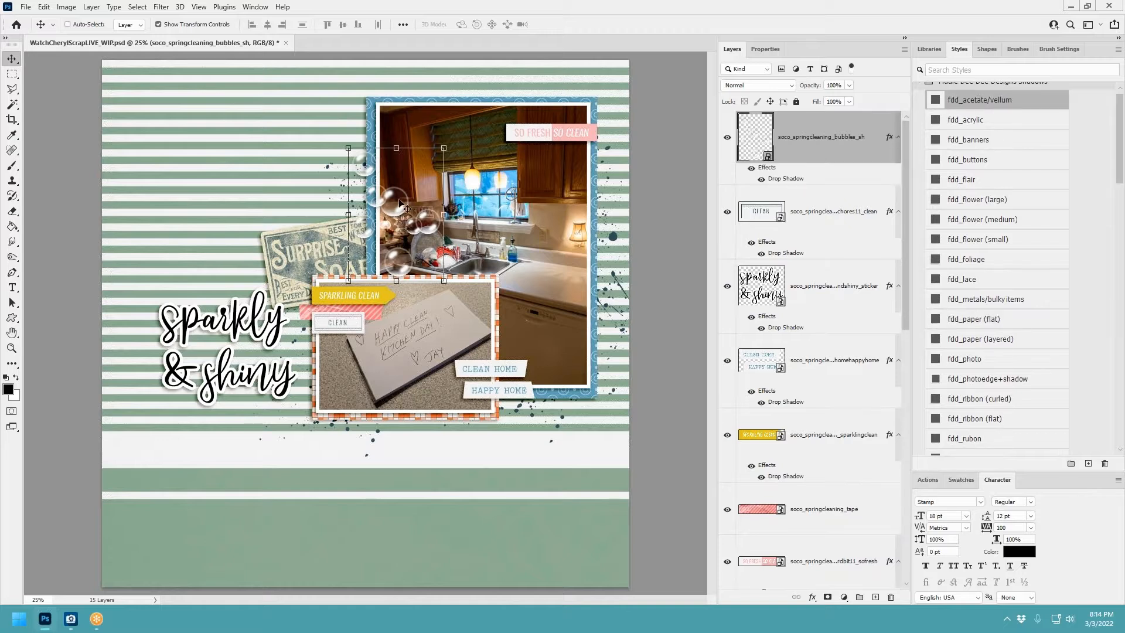
Step: Scale the bubbles down further and place them over the upper part of the kitchen photo's window, left of the So Fresh label
left_click_drag(400, 203, 424, 144)
left_click_drag(475, 92, 456, 118)
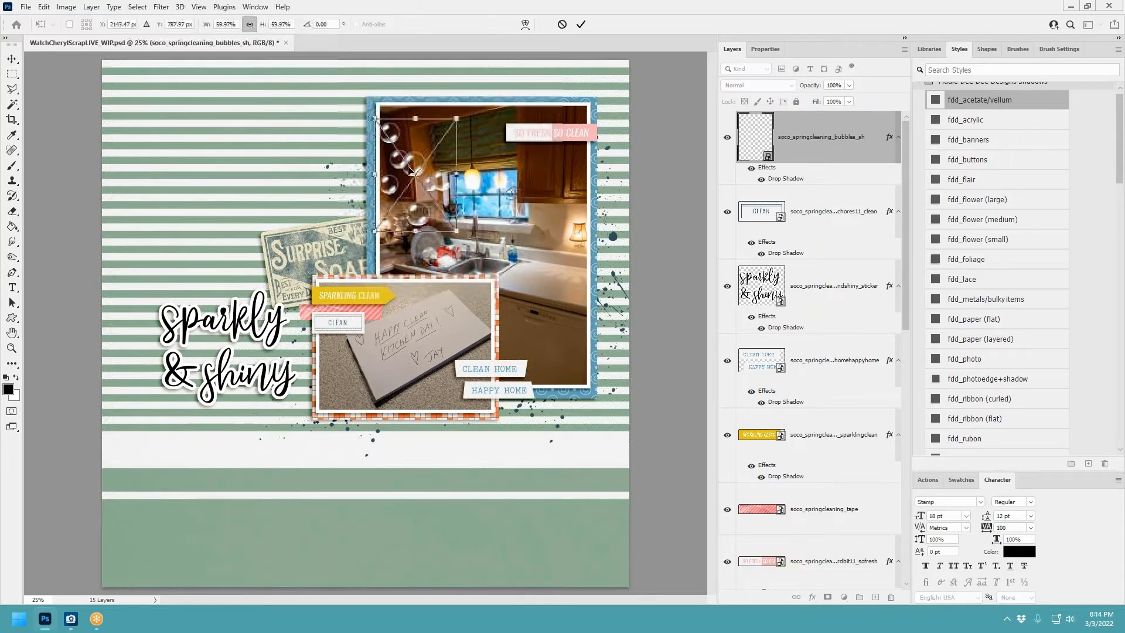
left_click_drag(410, 170, 484, 165)
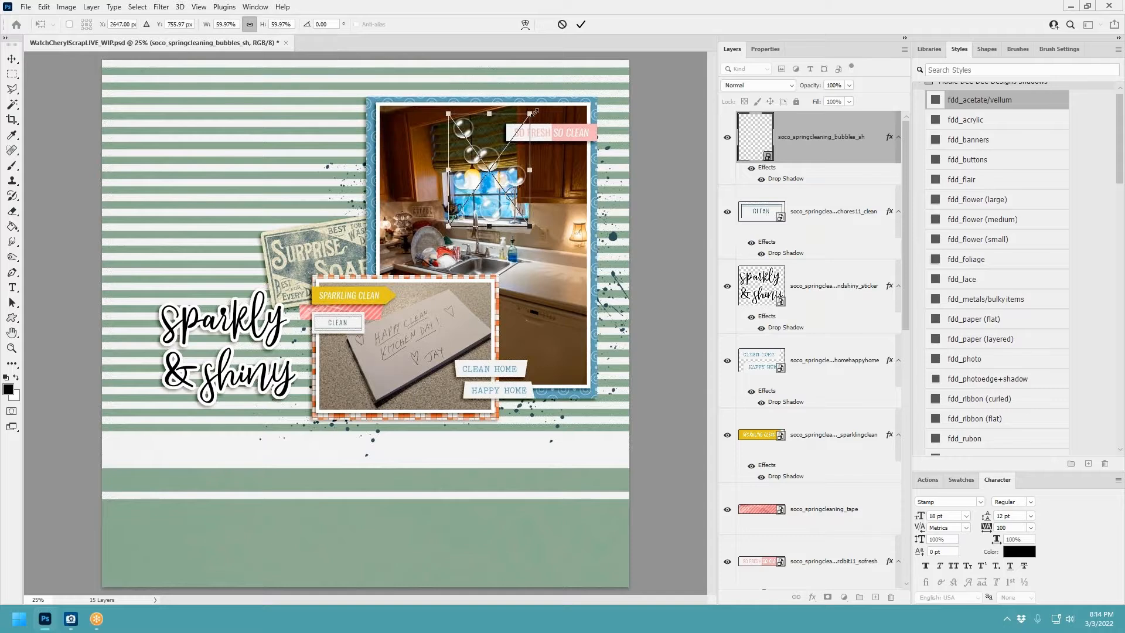
left_click_drag(532, 112, 523, 125)
left_click_drag(499, 165, 508, 147)
left_click(581, 24)
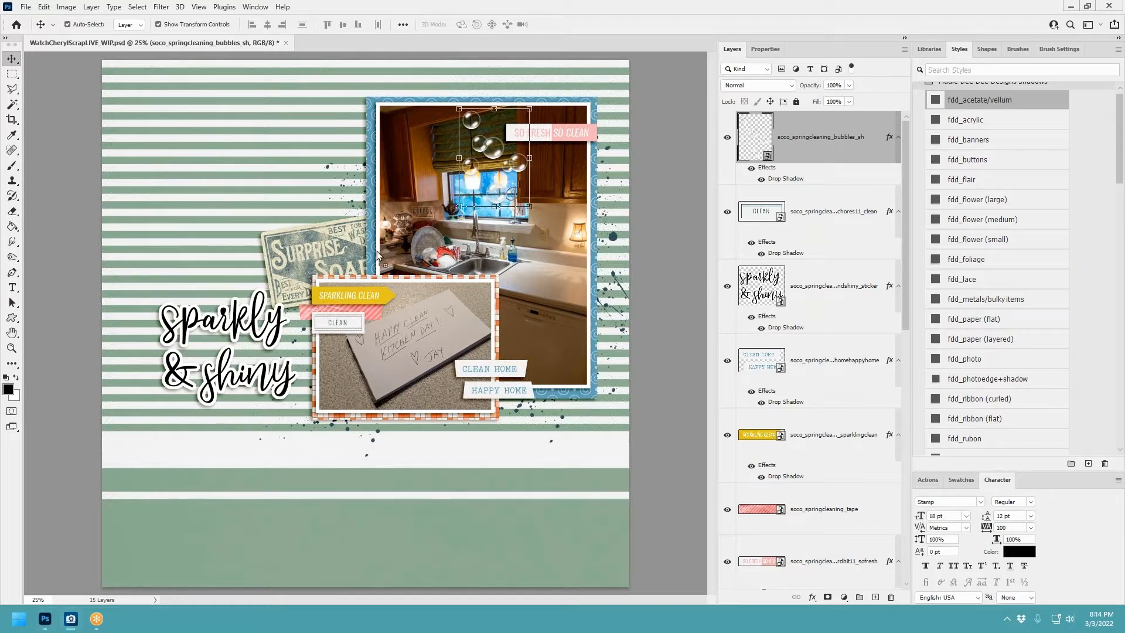
Step: Add soco_springcleaning_button scaled to 67.69%, apply the fdd_buttons style, and place it at the kitchen photo's upper-right corner
key("ctrl+v")
left_click_drag(382, 332, 548, 367)
key("ctrl+t")
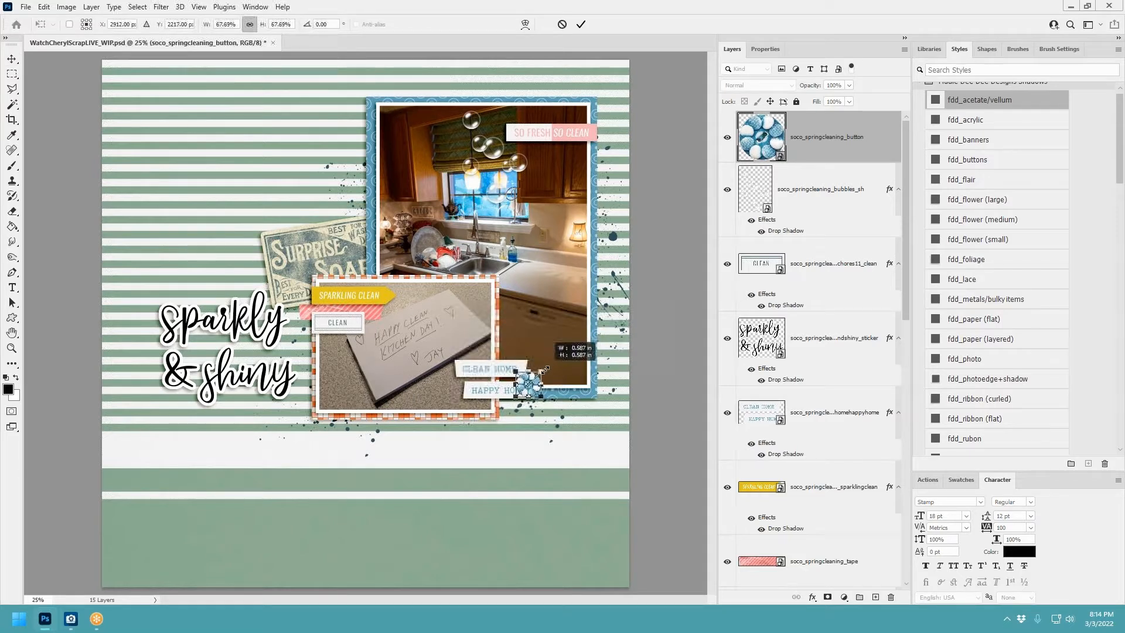
left_click(580, 24)
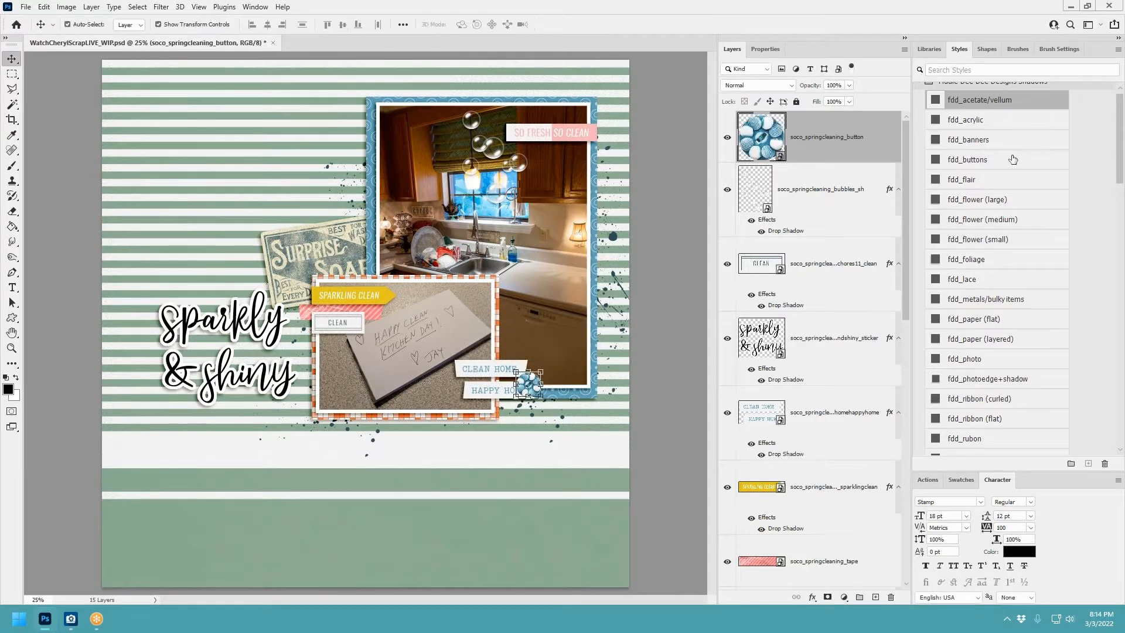
left_click(1013, 159)
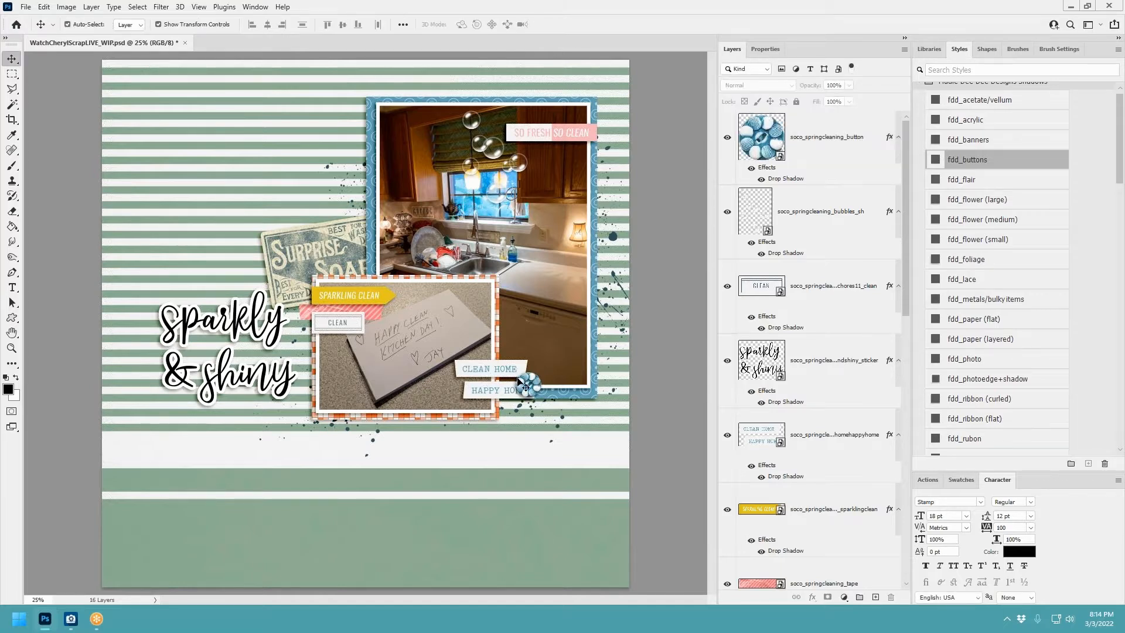
left_click_drag(536, 387, 613, 122)
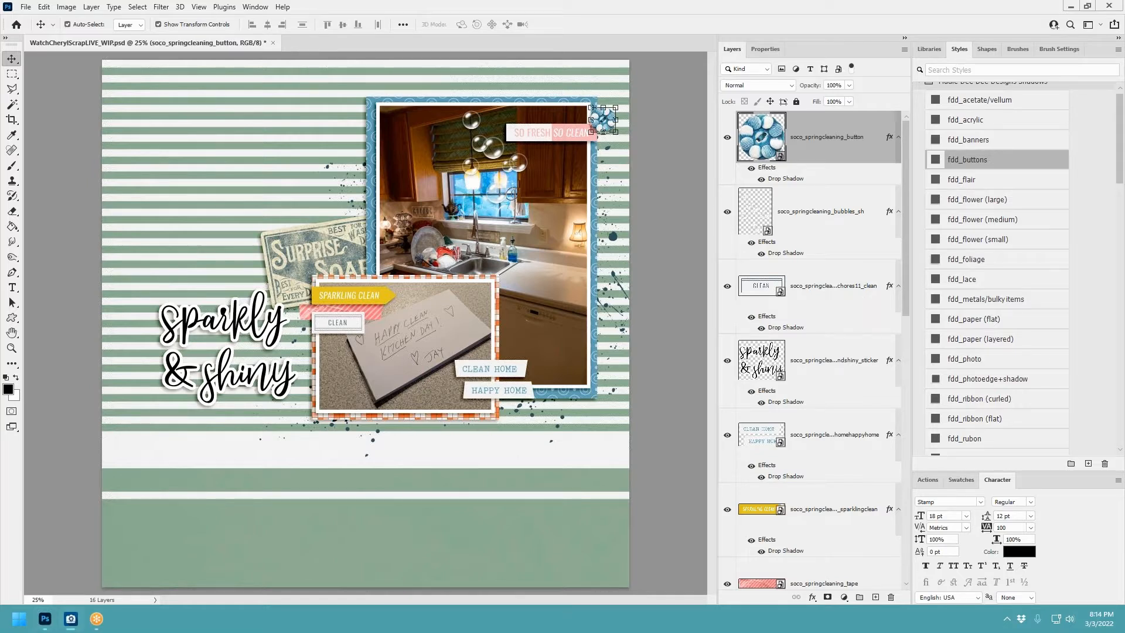
Step: Add soco_springcleaning_flower01, flower02 and flower03, apply the fdd_flower (medium) style to all three, and scale them together to 53.86%
key("ctrl+v")
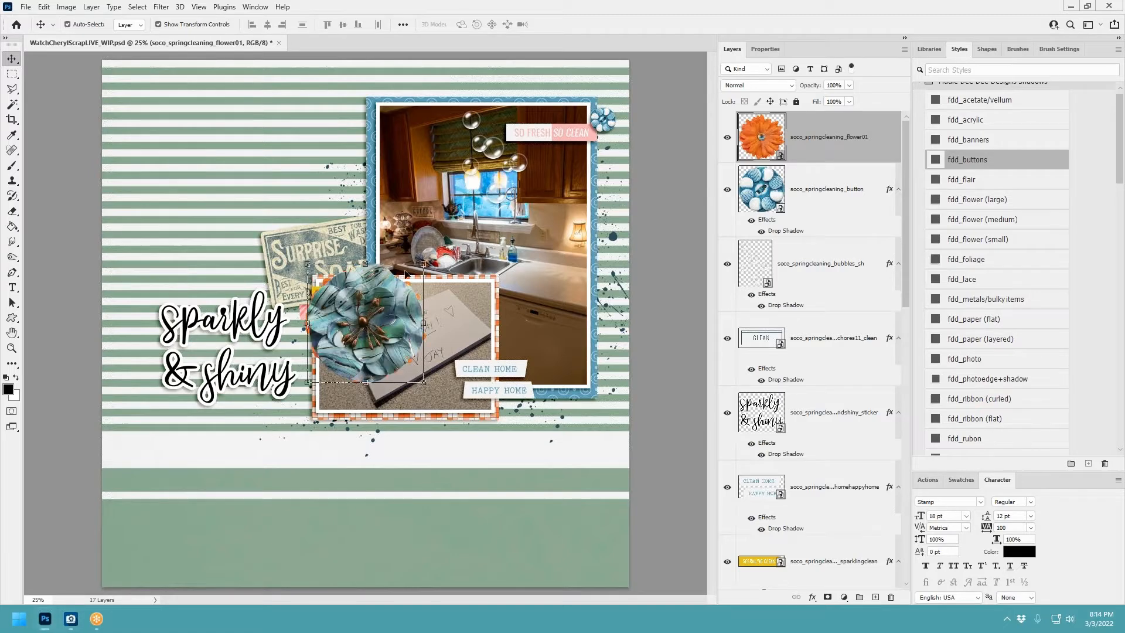
left_click(823, 246, "shift")
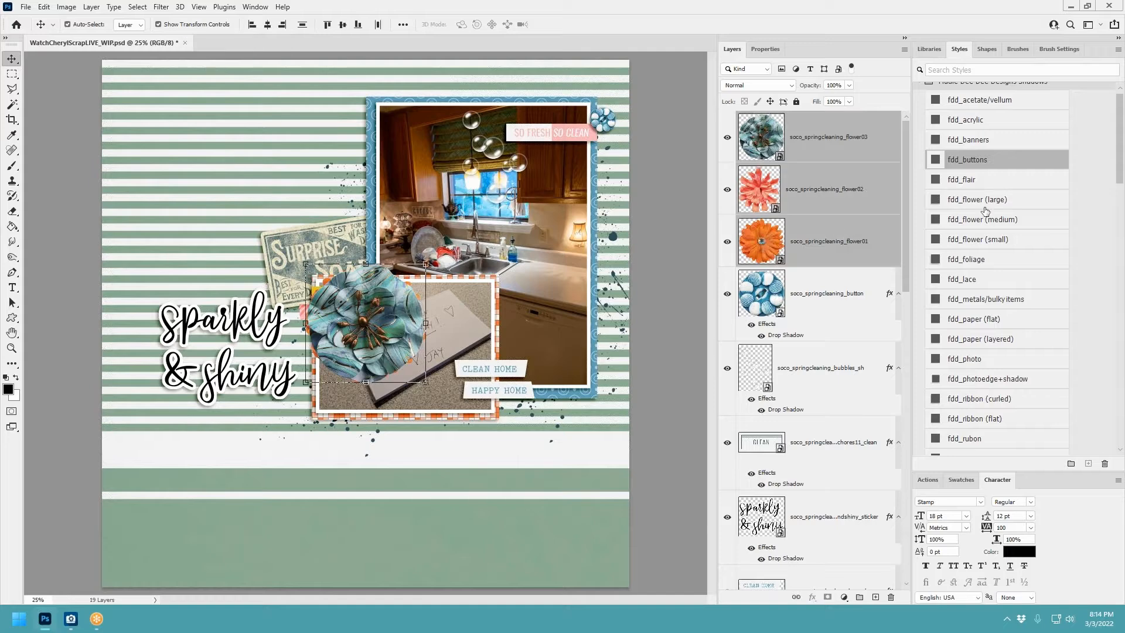
left_click(1002, 221)
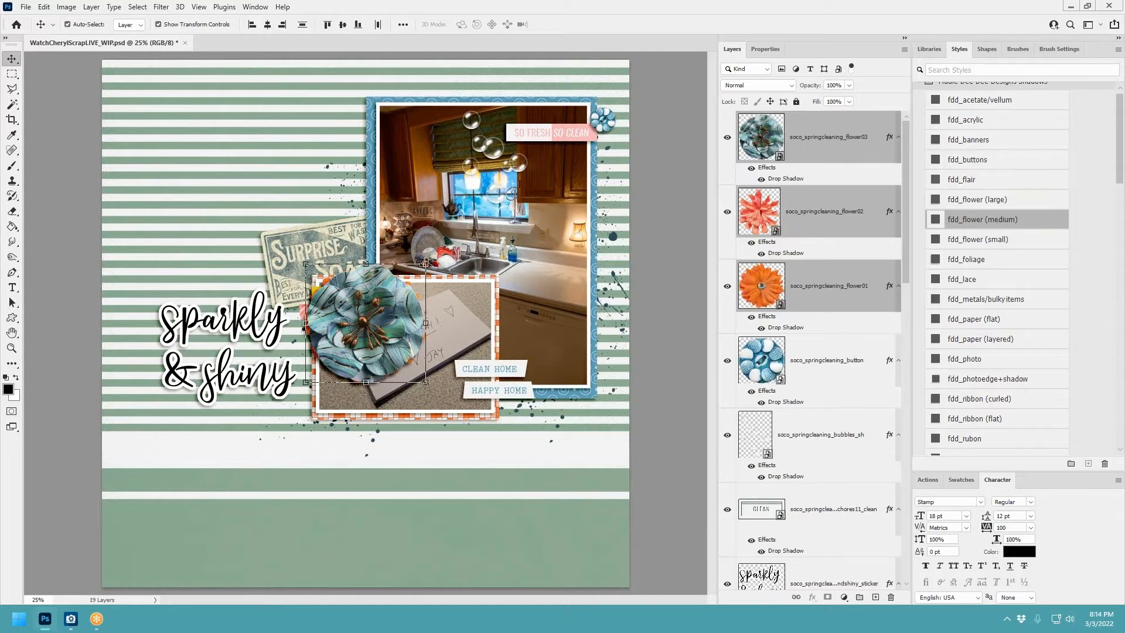
left_click_drag(425, 264, 368, 316)
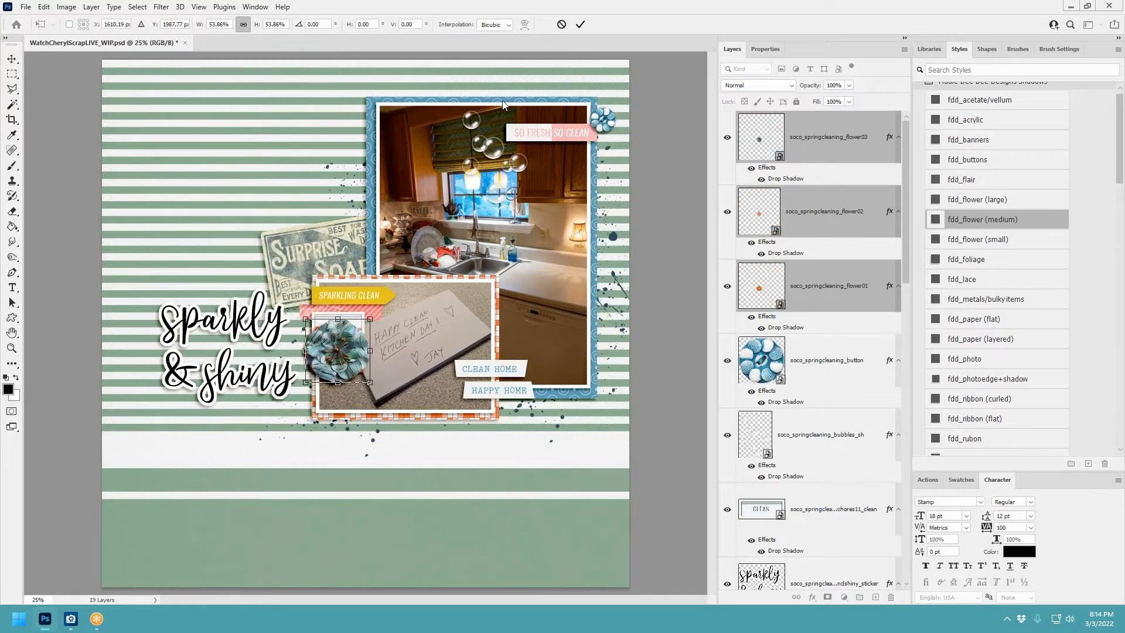
left_click(580, 24)
left_click(449, 251)
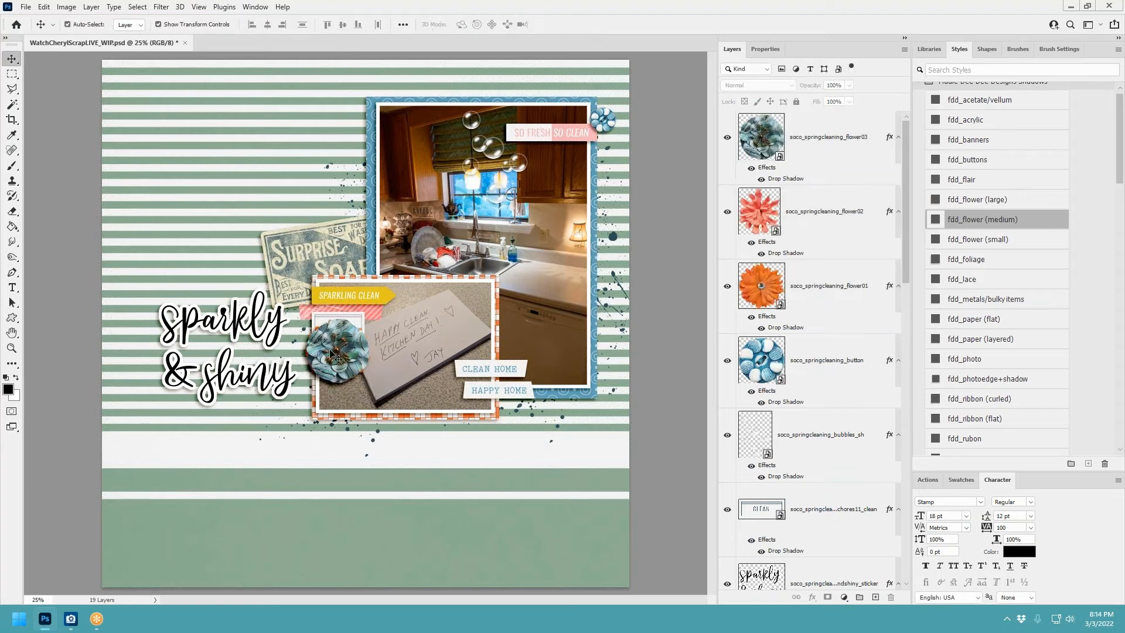
Step: Spread out the stacked flowers, placing the orange flower01 at the kitchen photo's upper-right corner with the button tucked just above it
left_click_drag(337, 357, 142, 391)
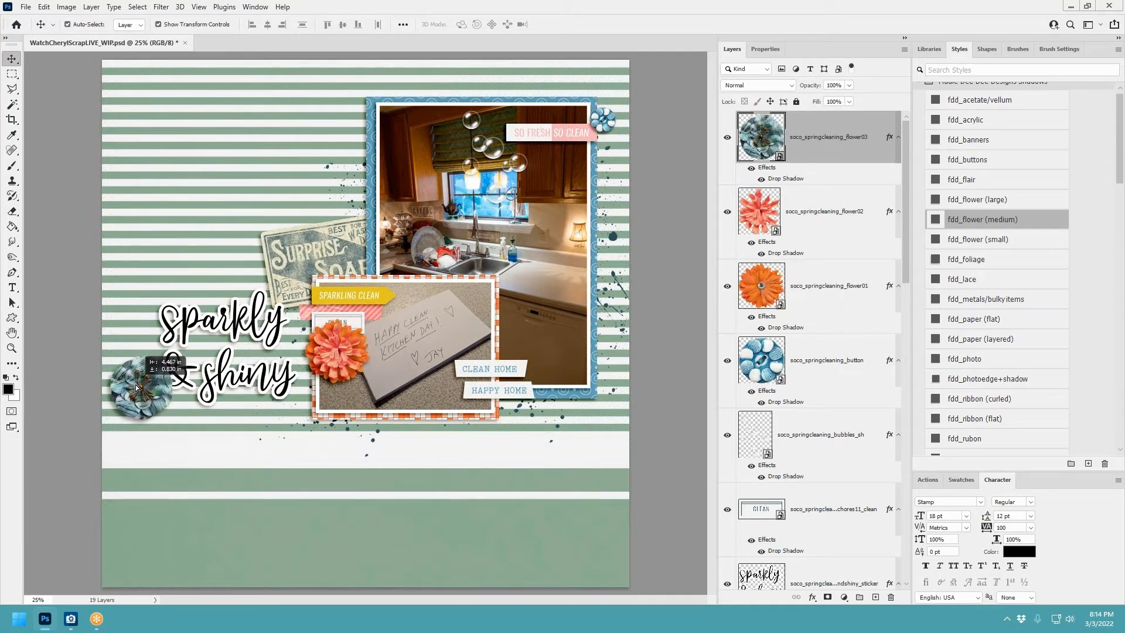
left_click_drag(337, 350, 566, 273)
left_click_drag(300, 338, 609, 134)
left_click(581, 24)
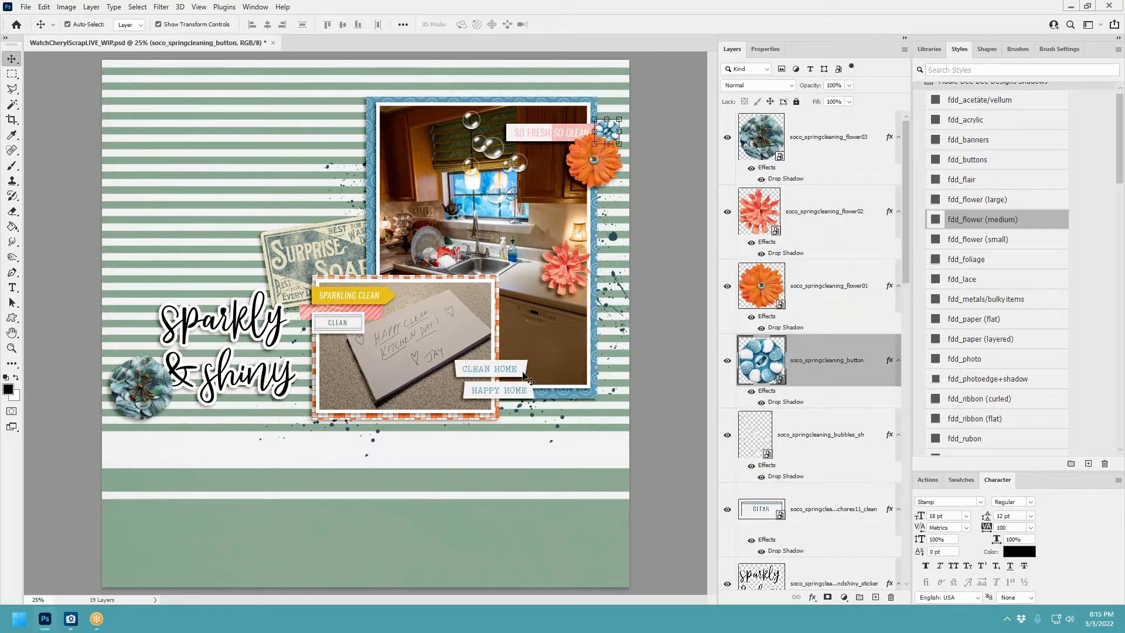
Step: Cluster flower02 and flower03 above the sparkly & shiny word art beside the soap label, with flower03 on top
left_click(138, 405)
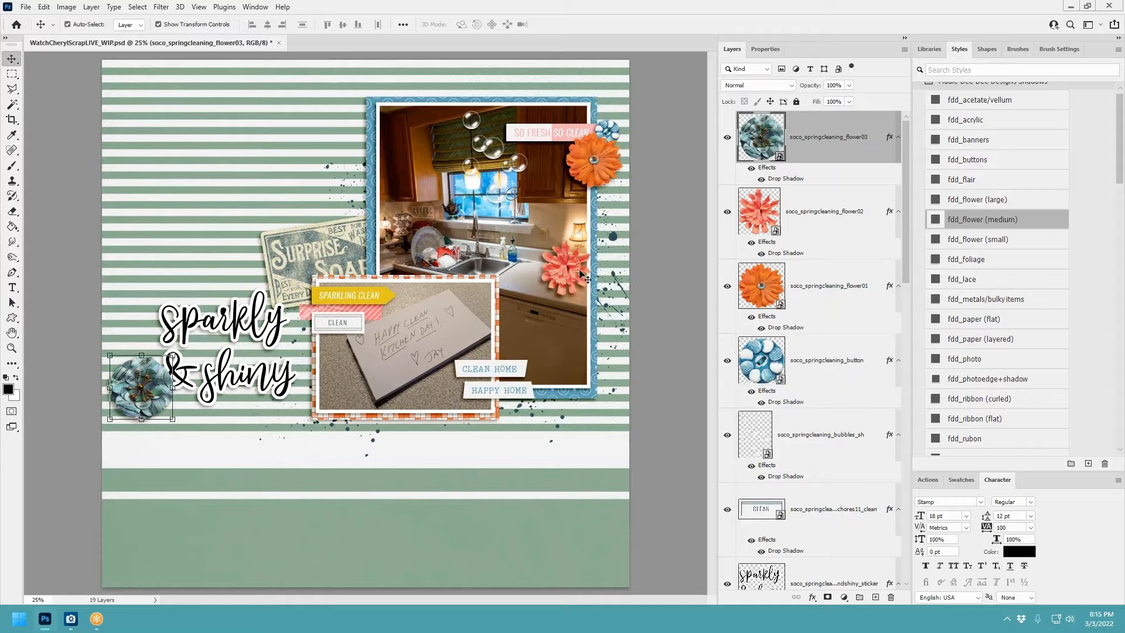
left_click_drag(570, 273, 256, 265)
left_click_drag(151, 389, 213, 277)
left_click_drag(823, 145, 813, 253)
left_click_drag(219, 273, 212, 271)
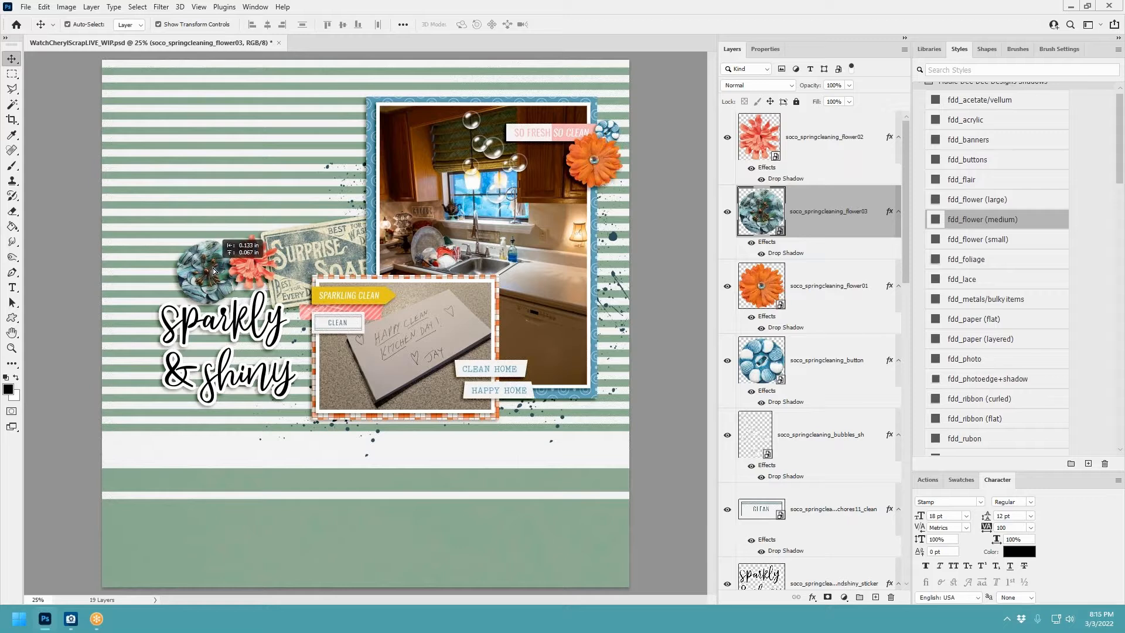
left_click_drag(807, 202, 808, 133)
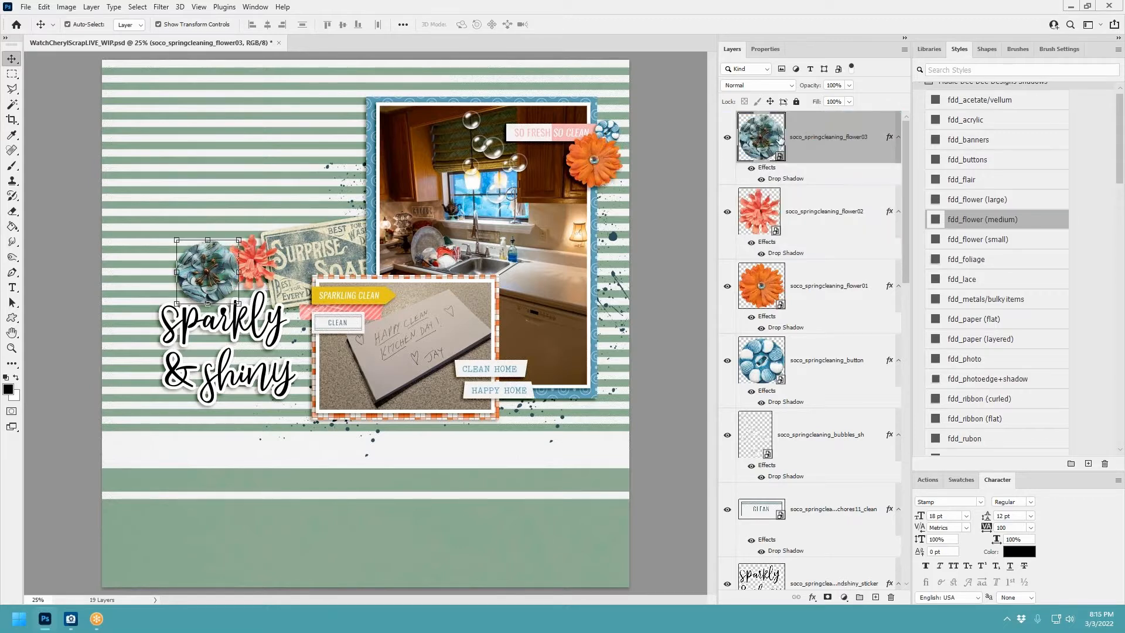
left_click_drag(214, 272, 216, 271)
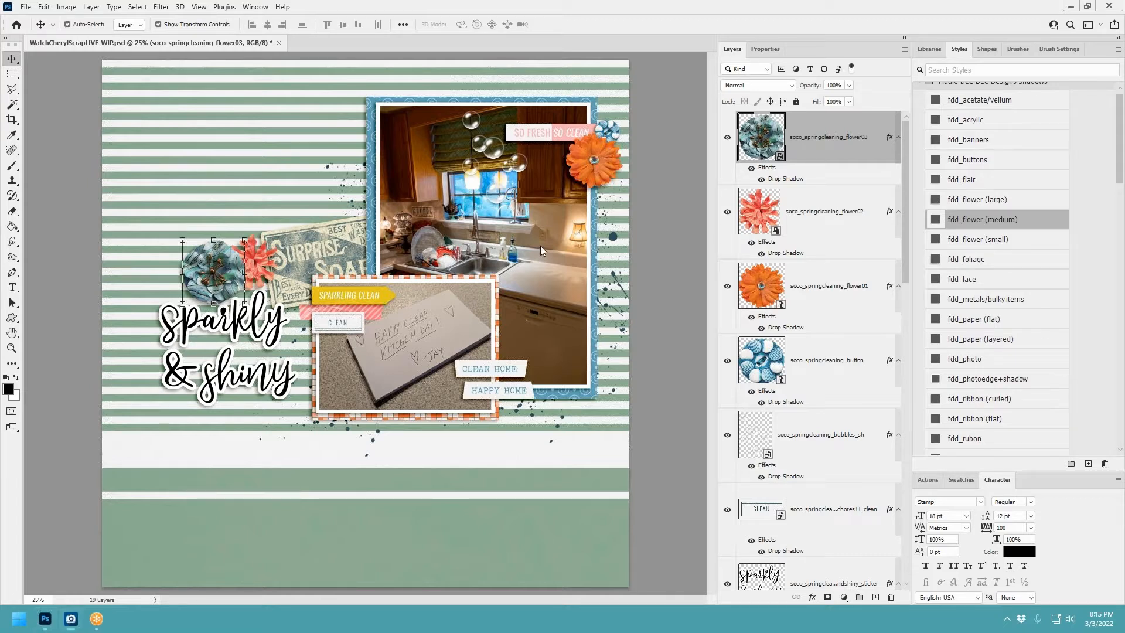
Step: Tuck soco_springcleaning_leaves behind the two clustered flowers, below the ephemera layer, with the fdd_foliage style, scaled to 59.36% and rotated -67.79°
left_click(321, 256)
scroll(850, 468, "down", 3)
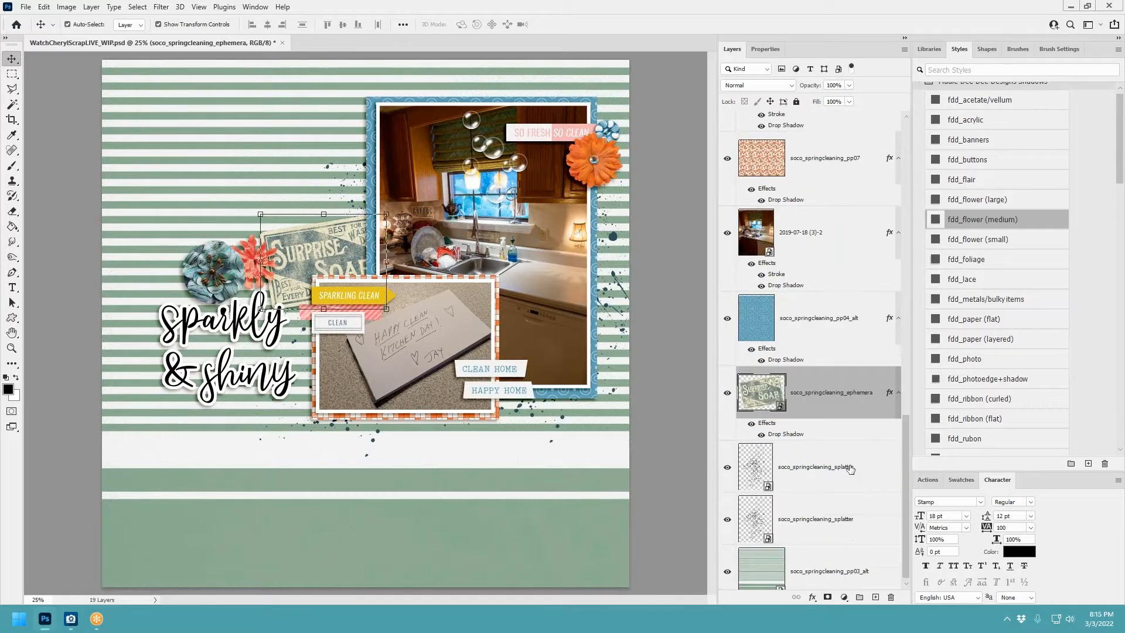
left_click(850, 469)
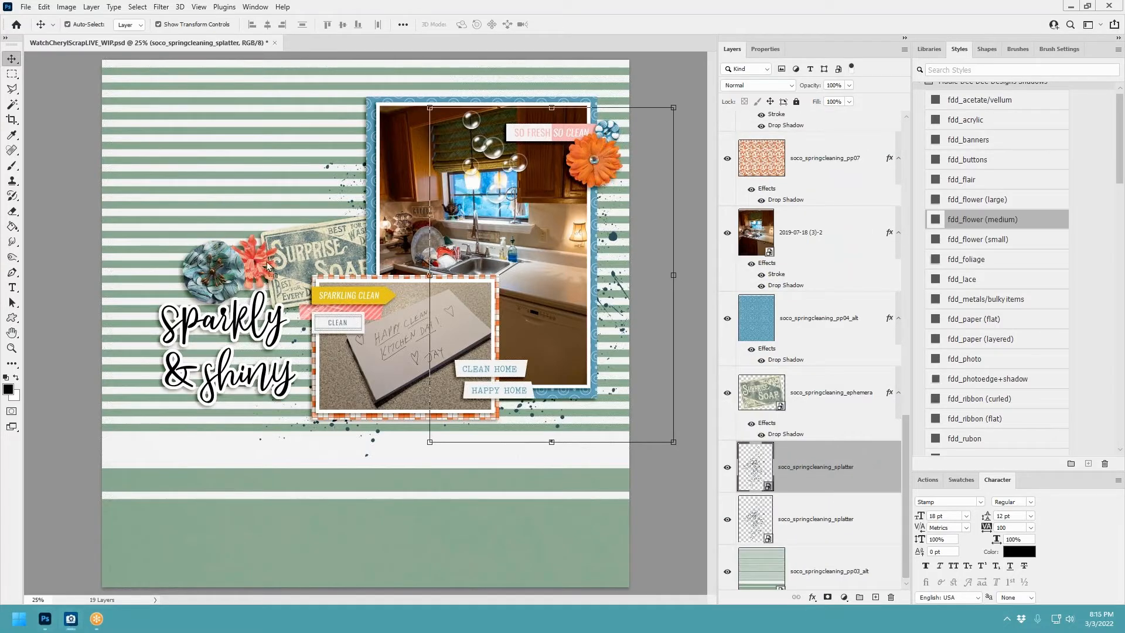
key("ctrl+v")
left_click_drag(440, 235, 354, 155)
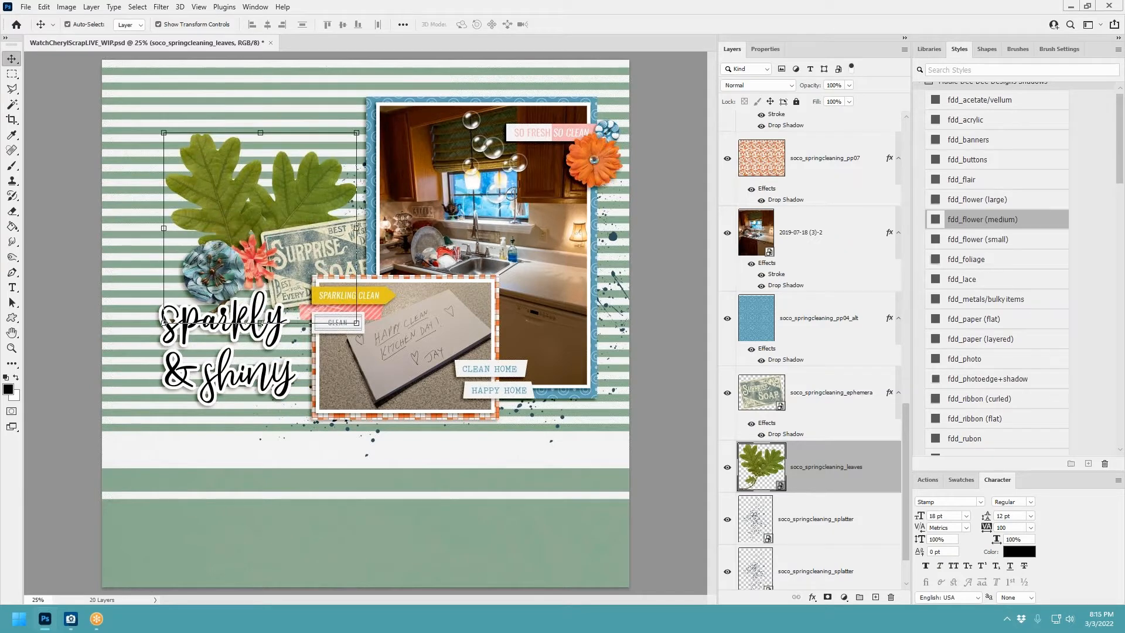
left_click(990, 259)
left_click_drag(356, 133, 206, 249)
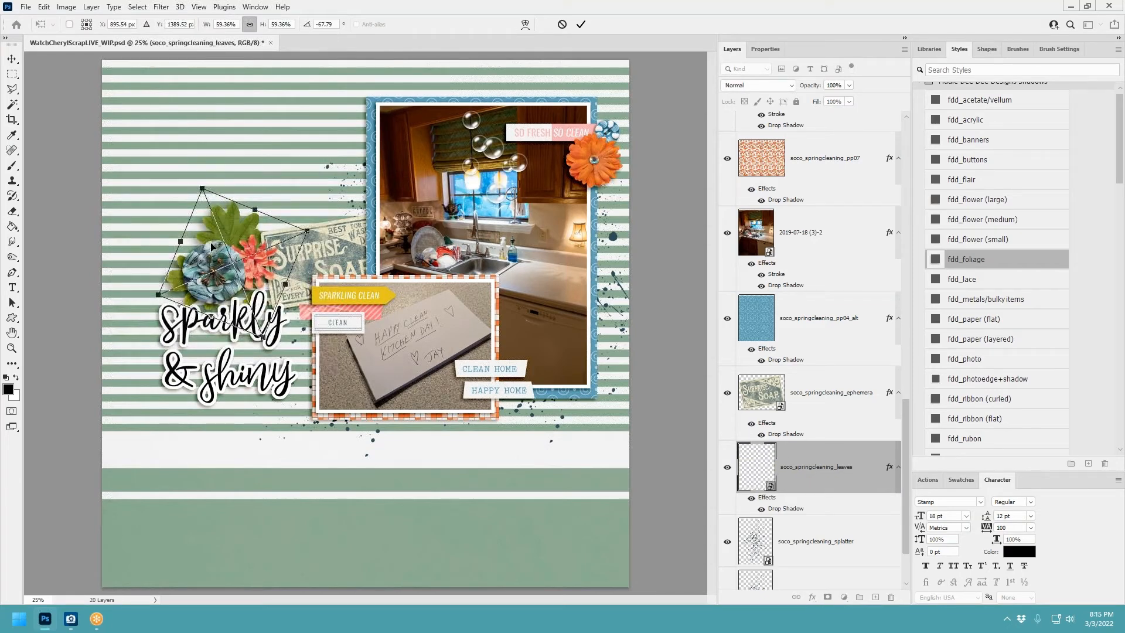
left_click(580, 25)
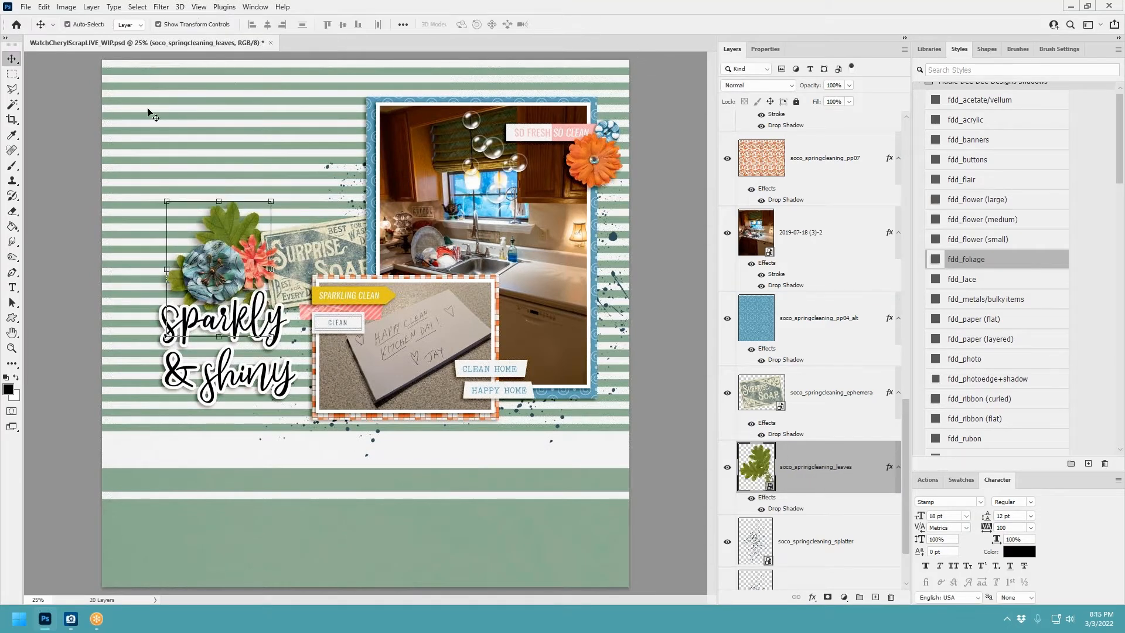
Step: Duplicate the leaves behind the orange flower and button at the kitchen photo's upper-right corner, rotated about 79°
left_click_drag(253, 213, 580, 187)
key("ctrl+t")
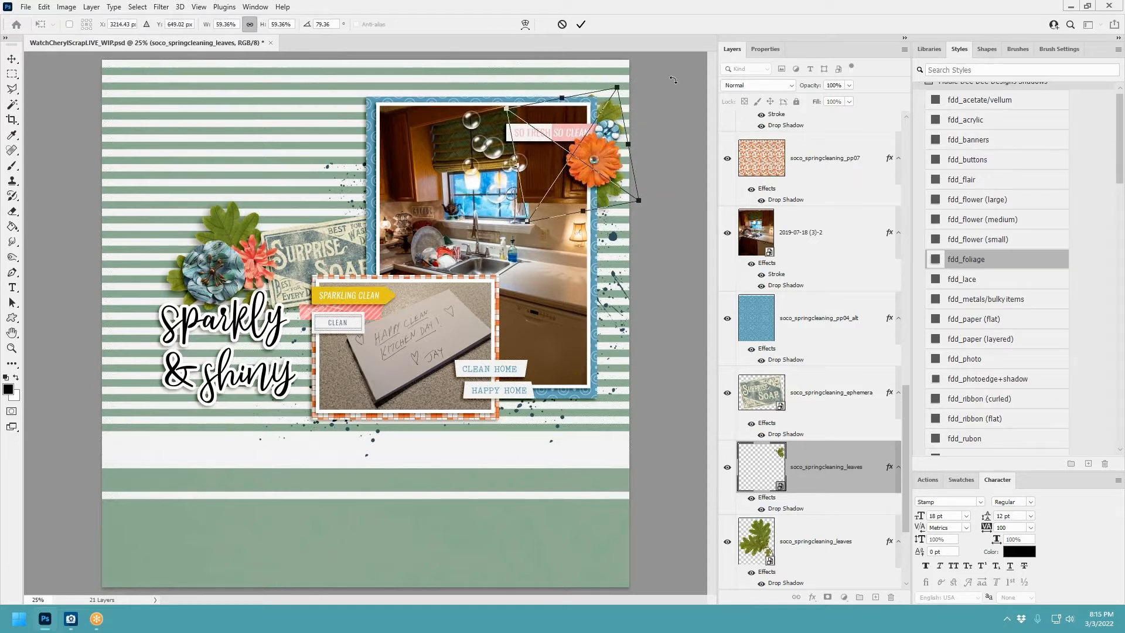
left_click(582, 26)
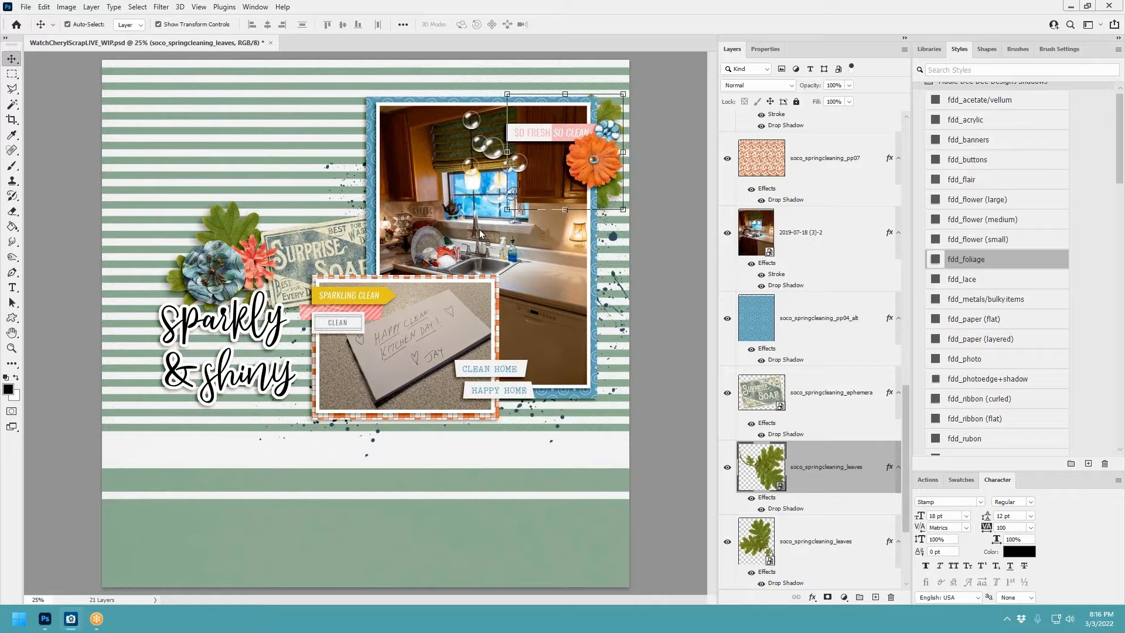
Step: Place the soco_springcleaning_wordbit13_home circle above the soap label, layered beneath both leaves, and apply the fdd_paper (layered) style
key("ctrl+v")
left_click_drag(369, 324, 291, 214)
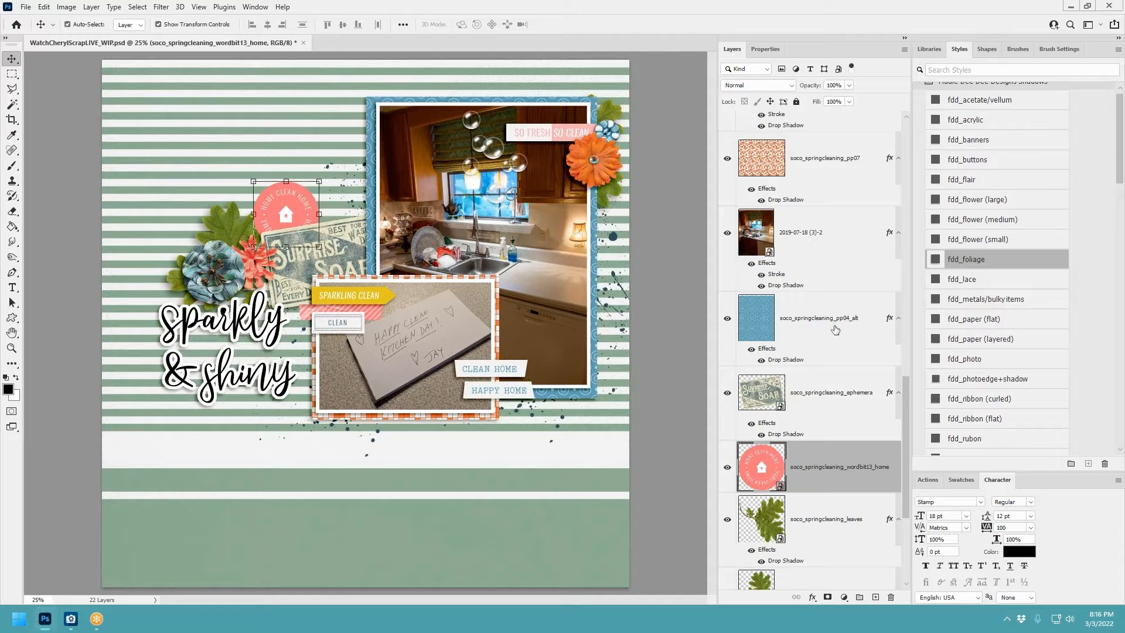
scroll(836, 331, "down", 4)
left_click_drag(838, 265, 830, 410)
left_click(989, 338)
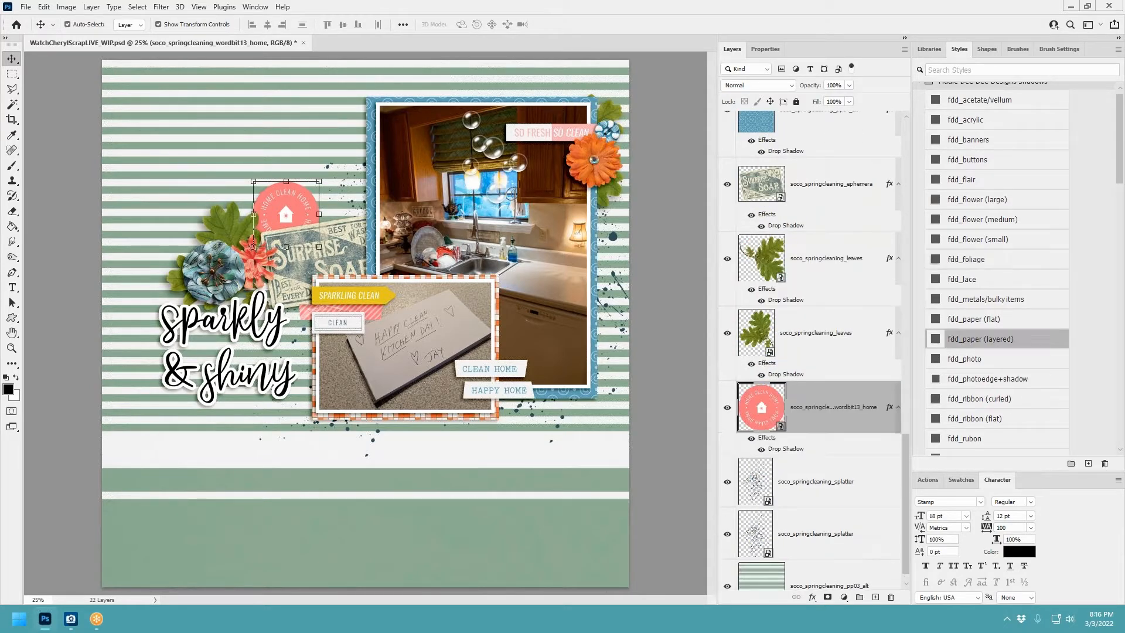
left_click_drag(276, 202, 267, 202)
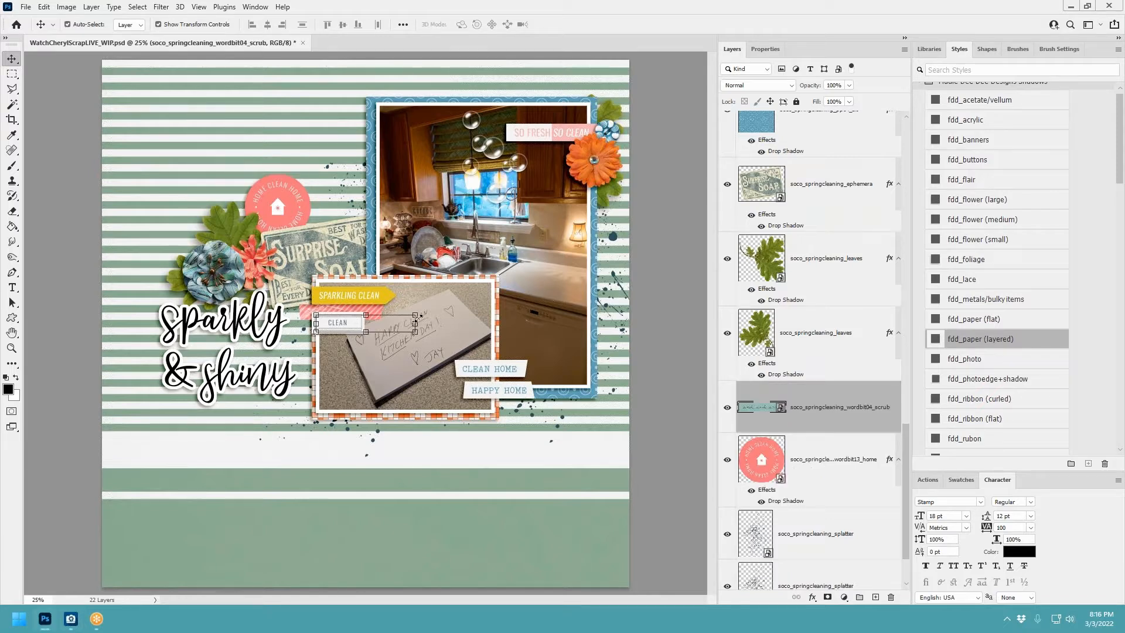
Step: Give the soco_springcleaning_wordbit04_scrub label the fdd_paper (flat) style, layer it above the kitchen photo, and place it just above the So Fresh label
left_click_drag(407, 319, 430, 87)
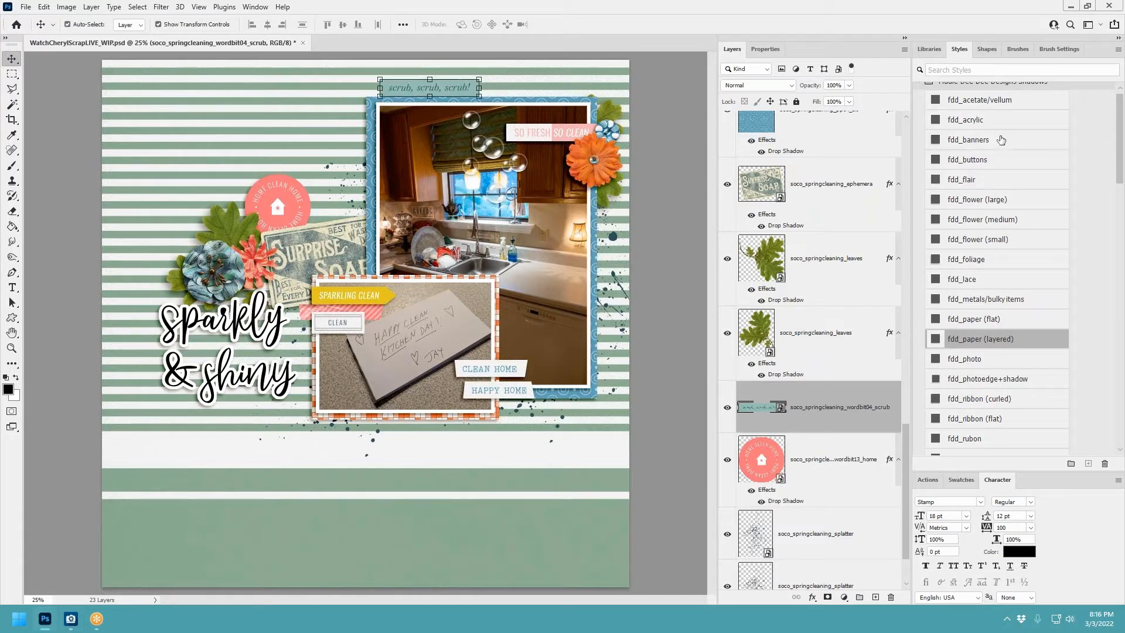
left_click(990, 319)
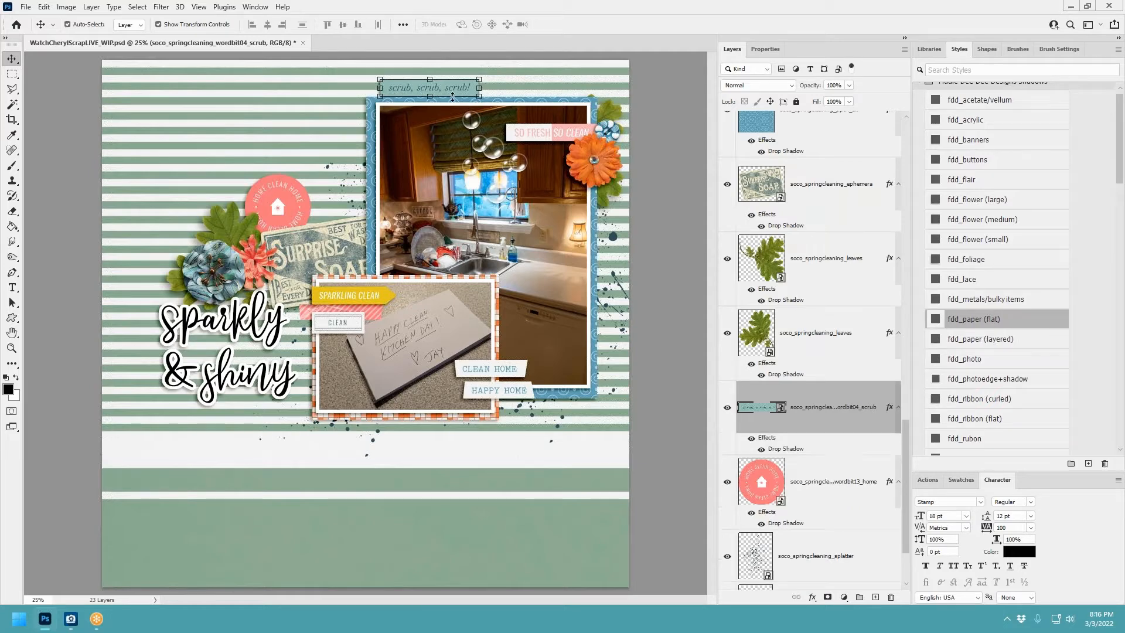
left_click_drag(461, 92, 603, 158)
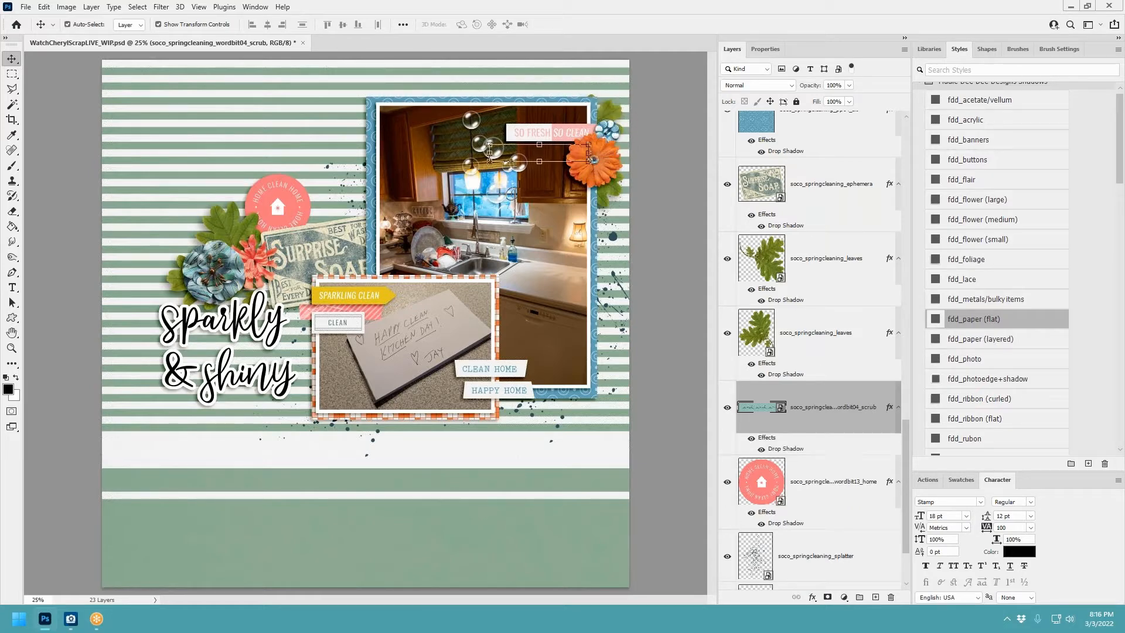
left_click_drag(845, 417, 830, 286)
left_click_drag(543, 149, 543, 118)
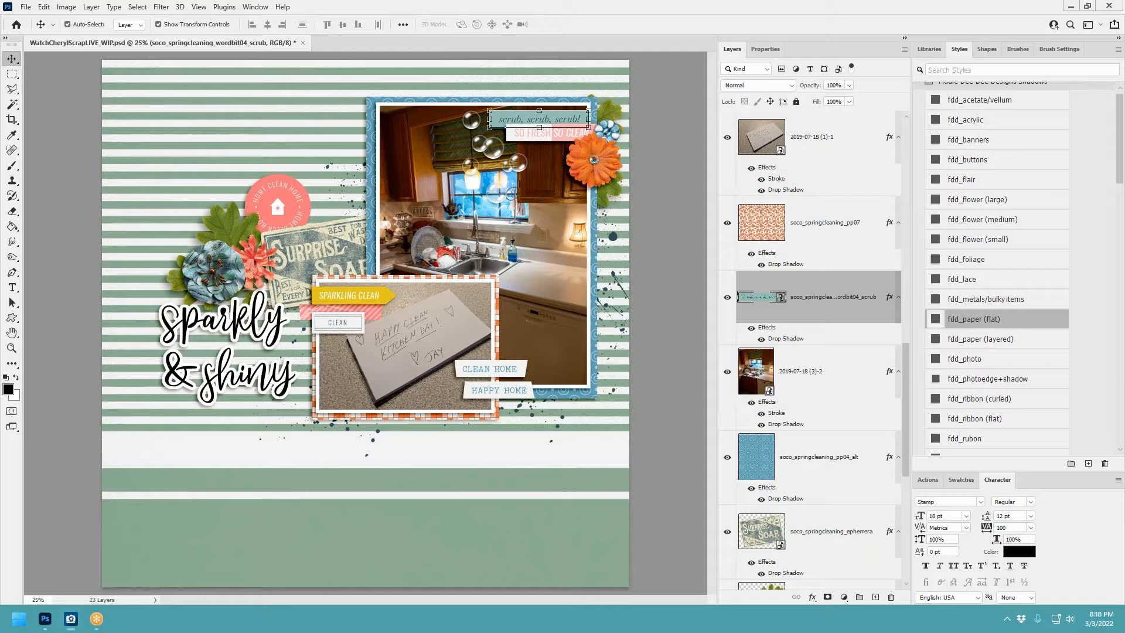
Step: Add the jj-stmar2022-stamps_23 "More of this right here" stamp and place it directly beneath the sparkly & shiny title
left_click_drag(638, 214, 271, 169)
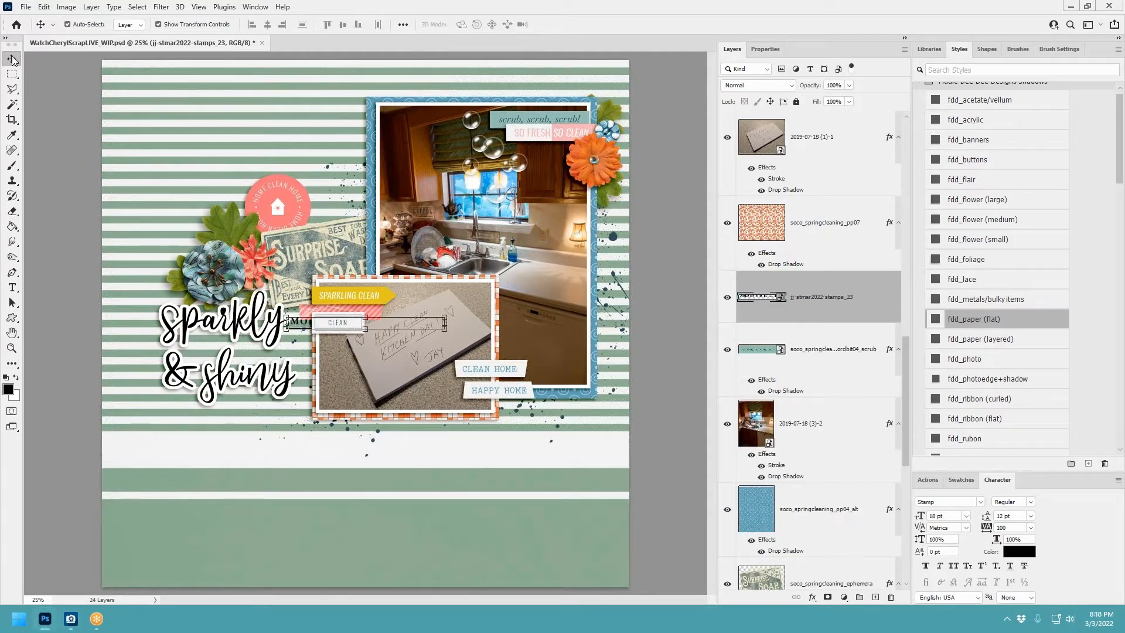
left_click(68, 24)
left_click_drag(304, 323, 169, 414)
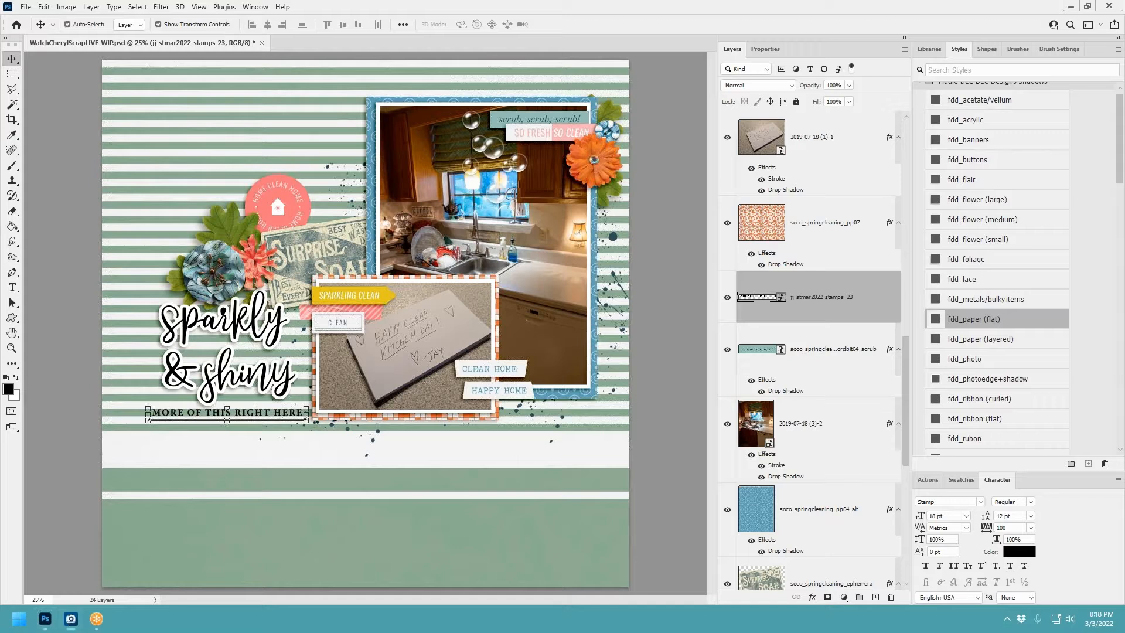
Step: Add the jj-stmar2022-stamps_14 dated stamp at the page's top edge above the kitchen photo, layered between the home circle and the splatters
left_click_drag(634, 199, 434, 239)
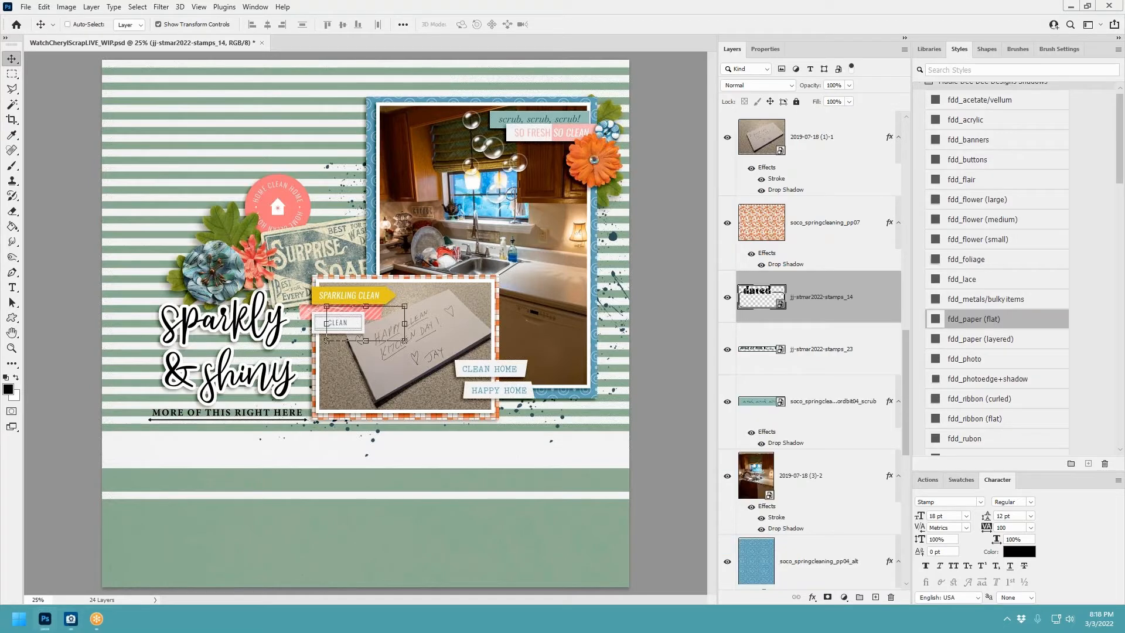
left_click_drag(384, 322, 567, 74)
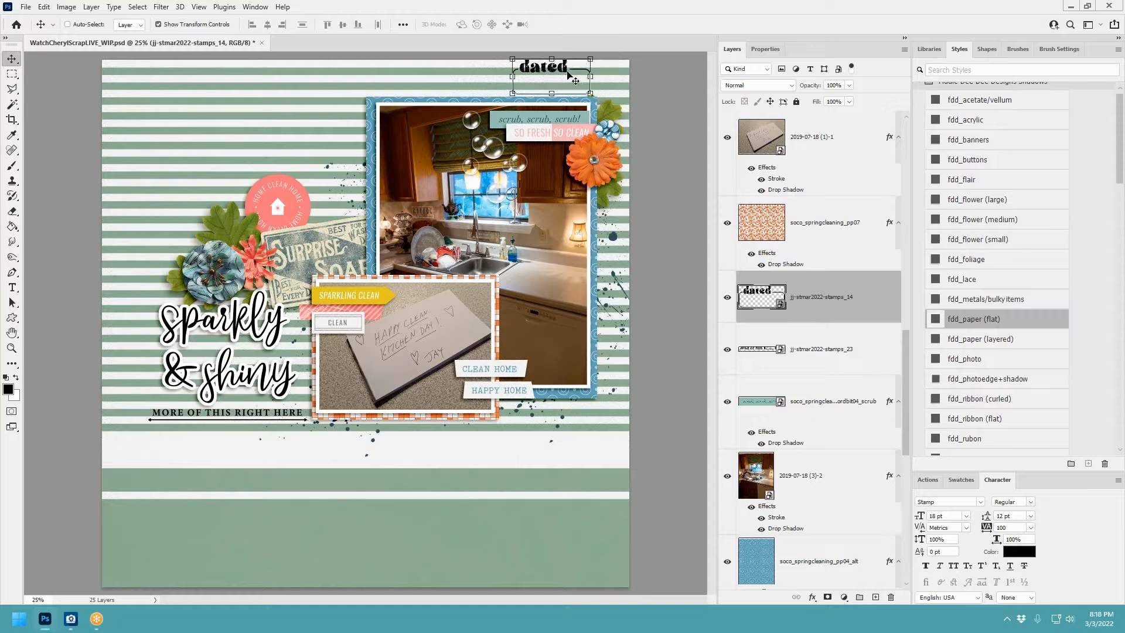
key("ctrl+shift+bracketleft")
left_click_drag(838, 564, 820, 384)
Step: Move the "More of this right here" stamp down the layer stack, between the dated stamp and the splatters
left_click(279, 419)
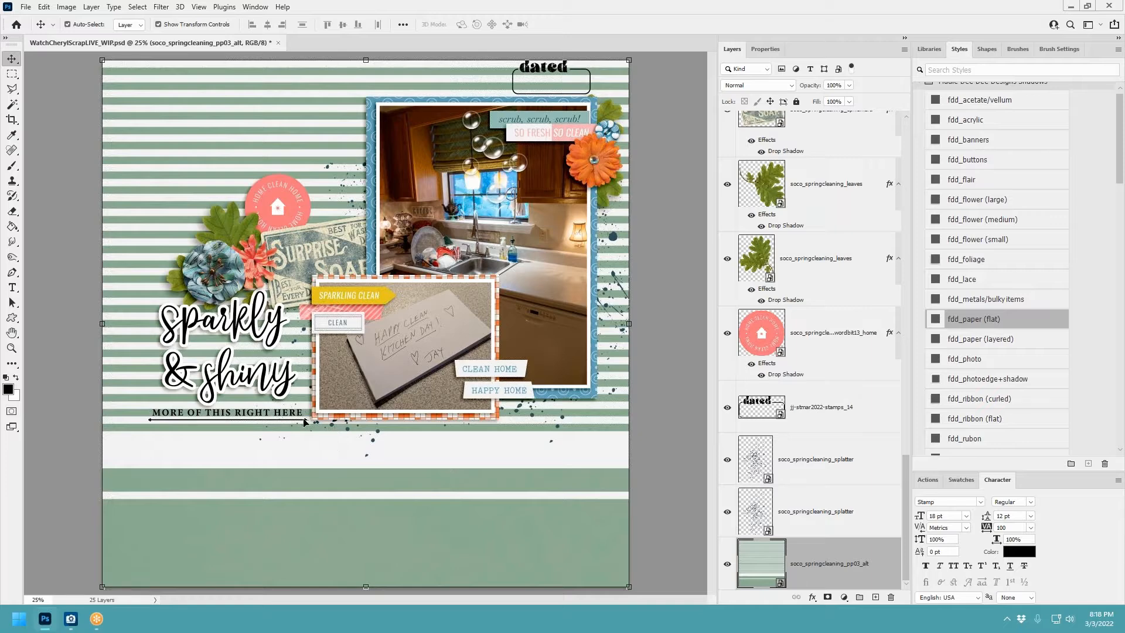
left_click(307, 421)
left_click_drag(808, 135, 879, 373)
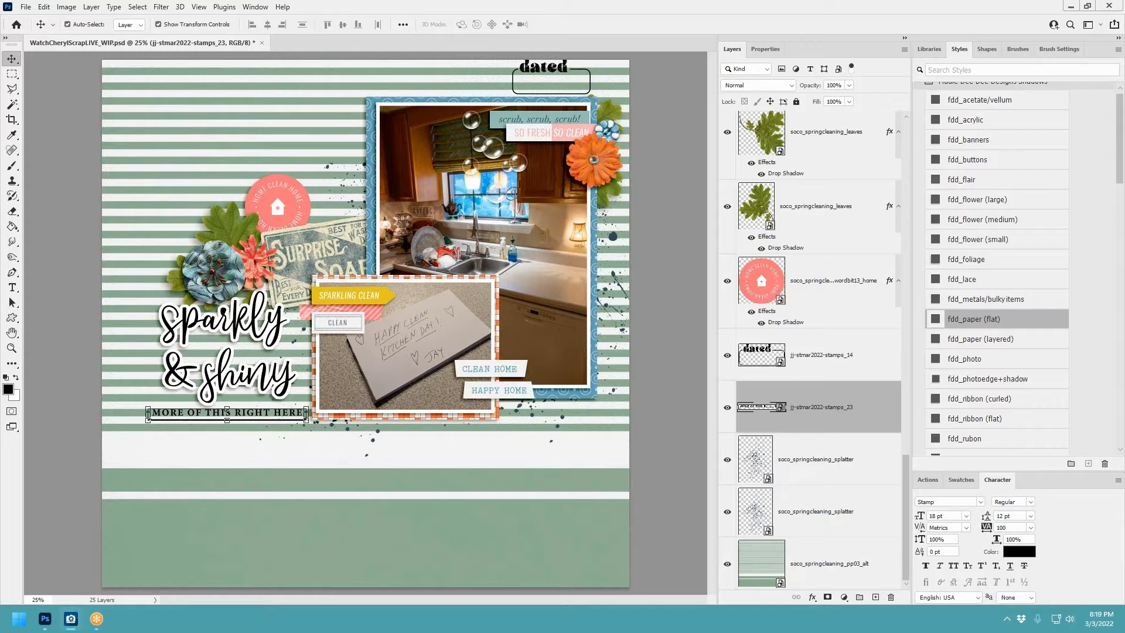
Step: Add jj-stmar2022_flower_3 with the fdd_flower (medium) style, scaled down and tucked between the home circle and soap label, layered above the circle
key("ctrl+v")
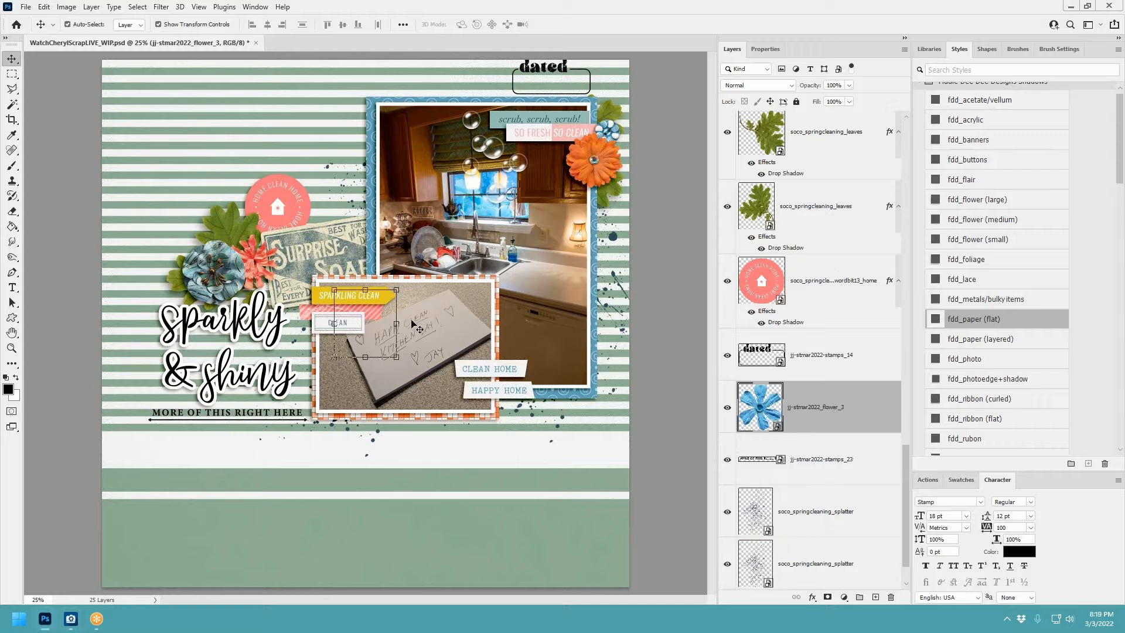
left_click_drag(376, 332, 334, 193)
left_click(982, 219)
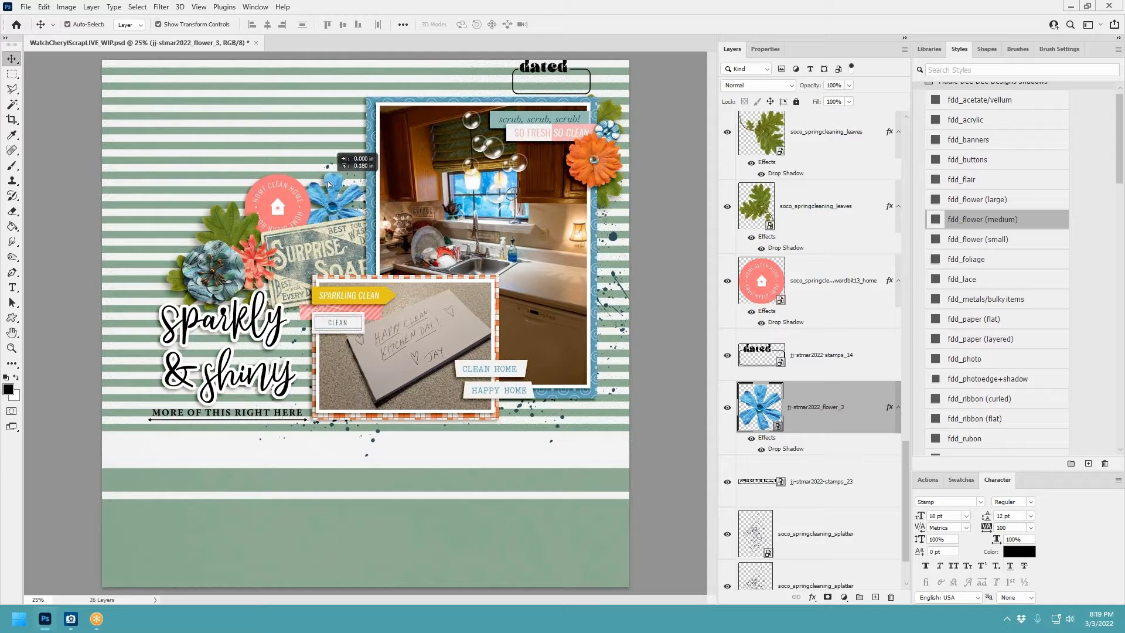
left_click_drag(810, 420, 810, 258)
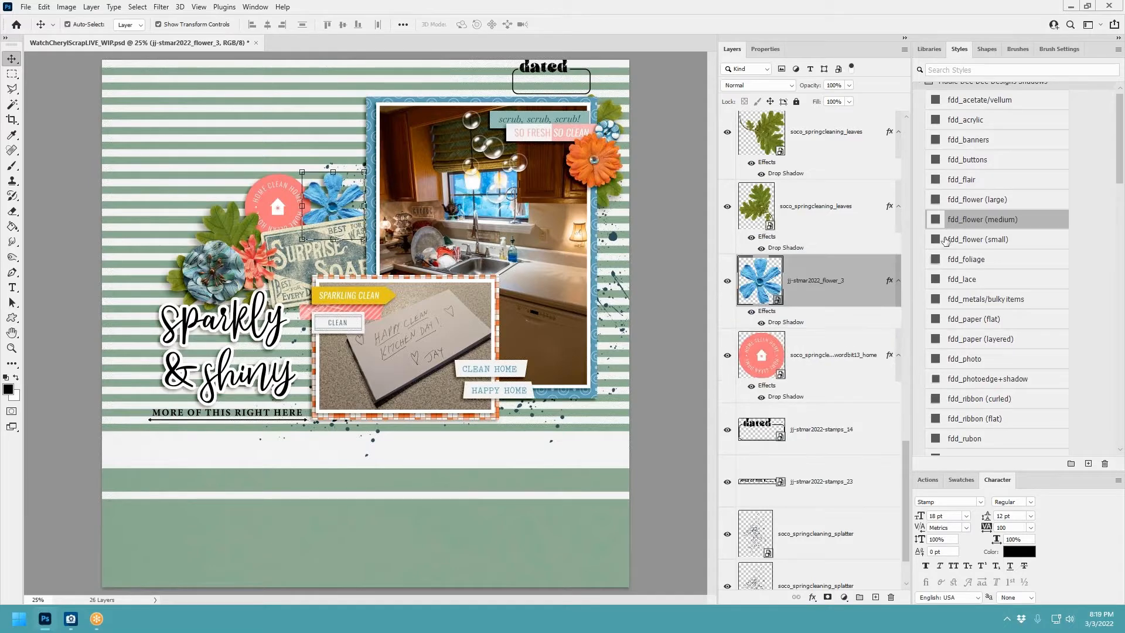
left_click_drag(343, 198, 324, 213)
left_click(580, 24)
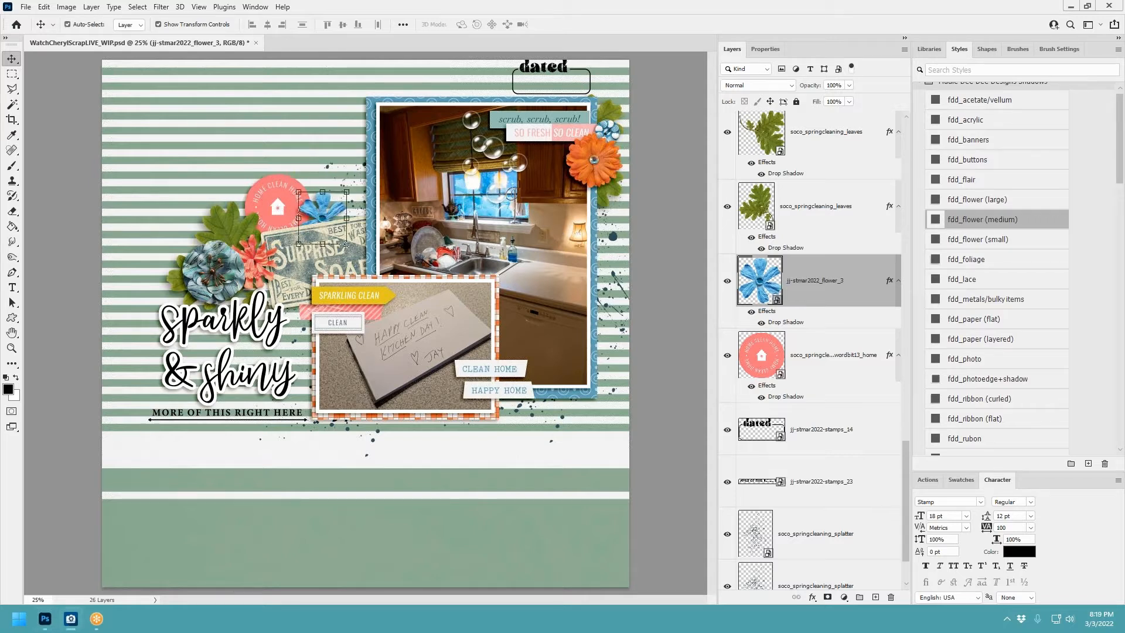
Step: Place a scaled-down jj-stmar2022_flower_4 beside the orange flower on the kitchen photo, with the fdd_flower (medium) style
left_click_drag(633, 268, 587, 180)
left_click(984, 219)
key("ctrl+t")
left_click(580, 24)
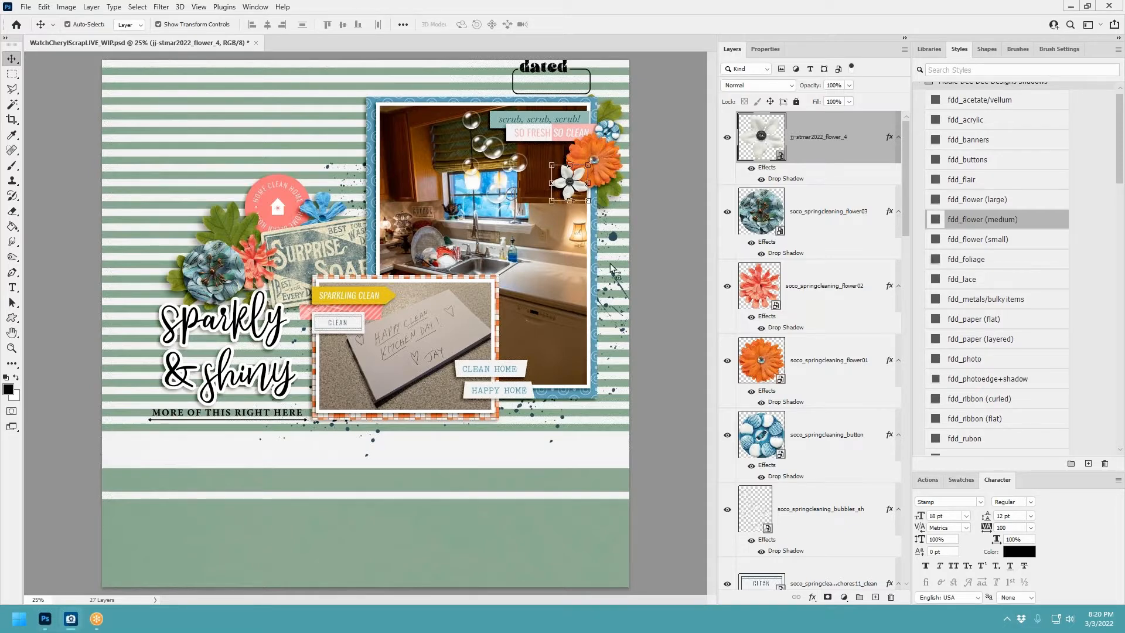
Step: Add jj-stmar2022_label_4 with the fdd_paper (layered) style, scaled down and placed beside the home circle above the leaf cluster
key("ctrl+v")
left_click_drag(388, 324, 243, 375)
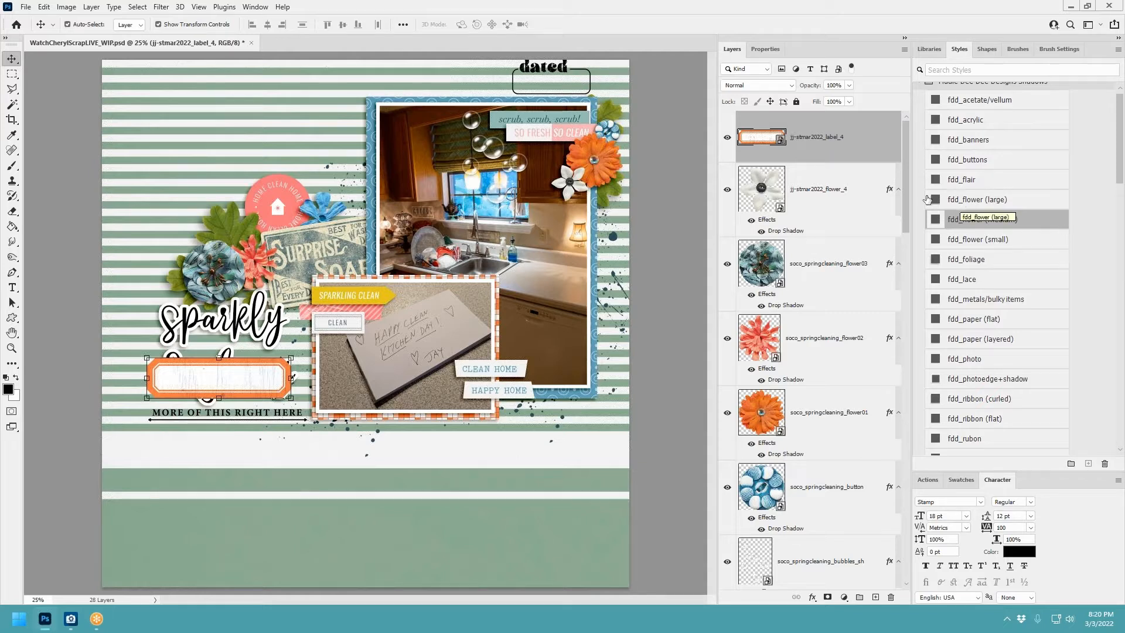
left_click(991, 339)
left_click_drag(271, 369, 215, 217)
key("ctrl+t")
left_click(580, 24)
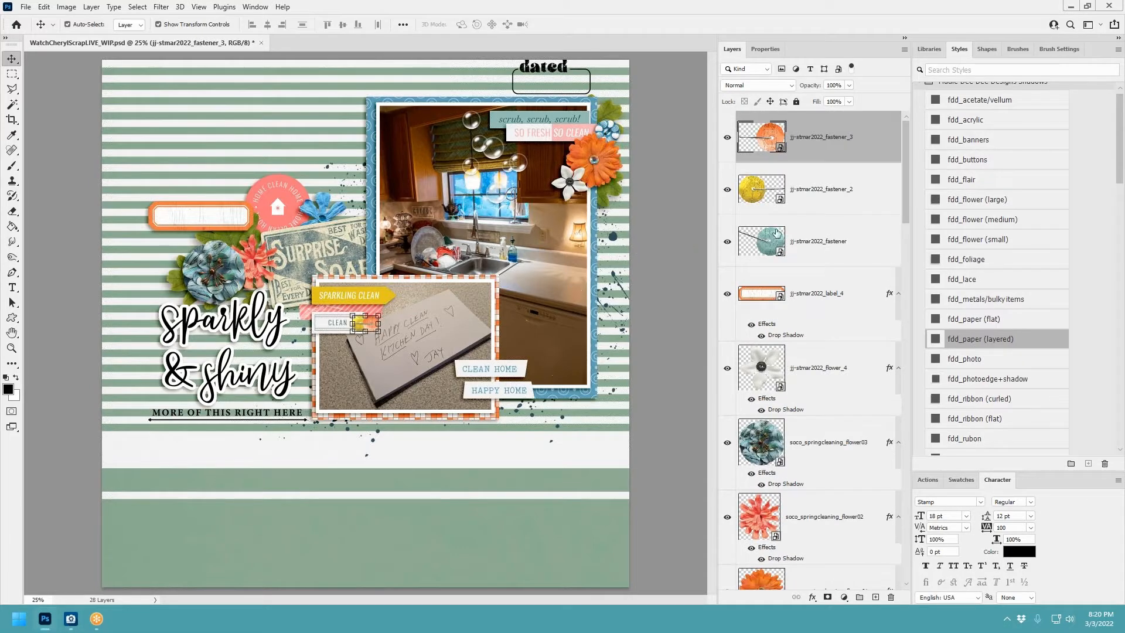
Step: Move the three jj-stmar2022_fastener layers together to the white band below the kitchen photo and apply the fdd_sequins/scatters style
left_click(781, 234, "shift")
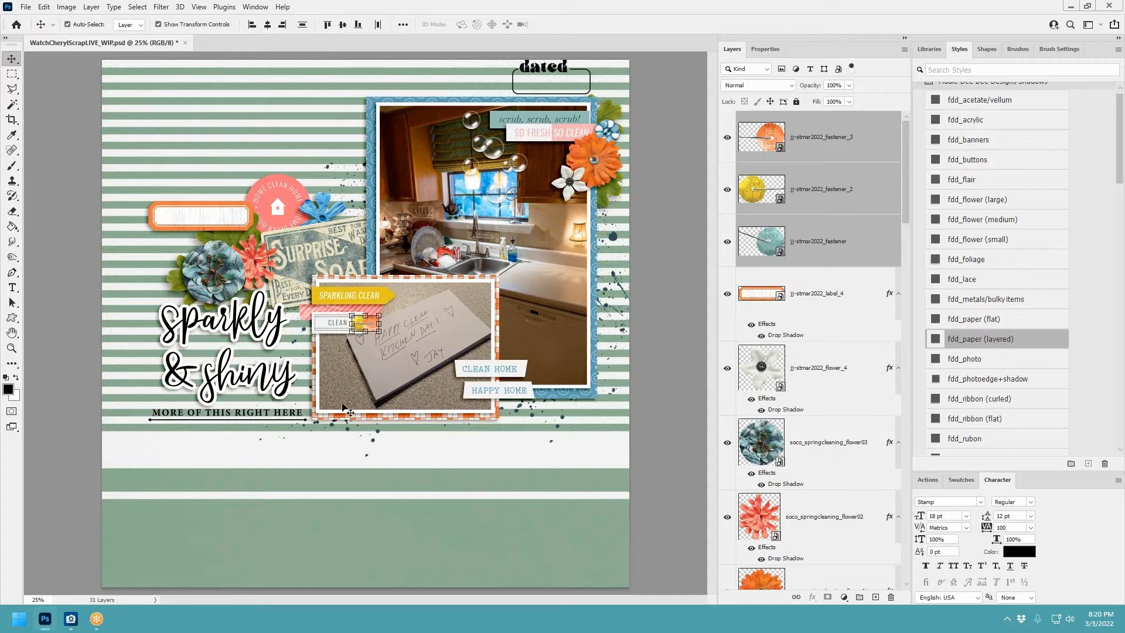
left_click(377, 329)
left_click_drag(376, 325, 588, 459)
left_click(562, 24)
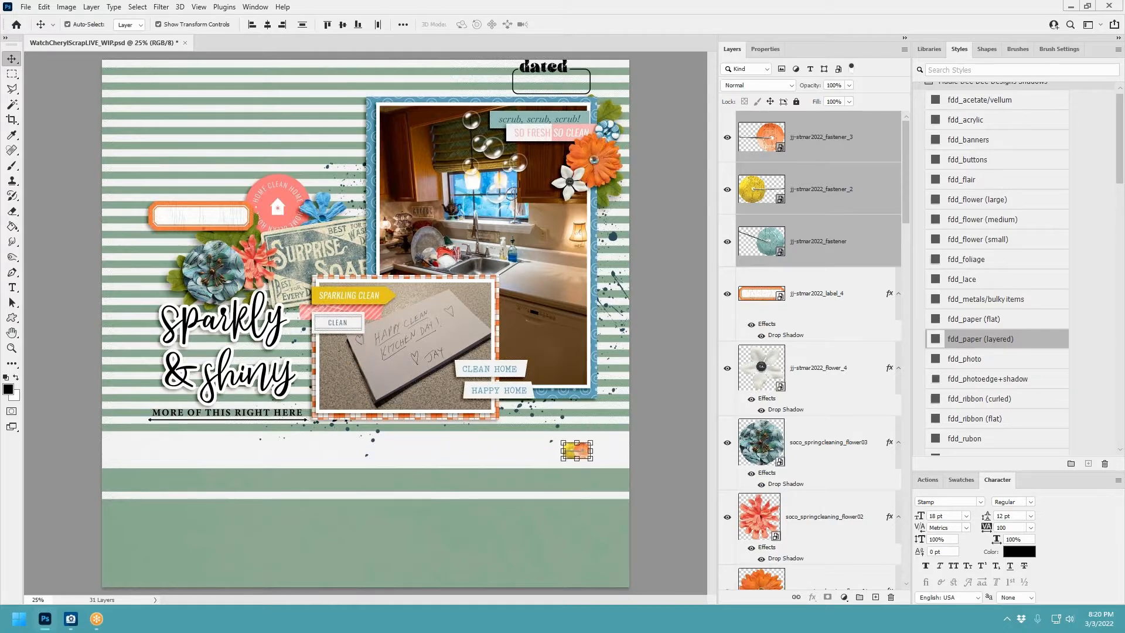
scroll(1022, 363, "down", 1)
scroll(1023, 363, "down", 1)
left_click(1020, 364)
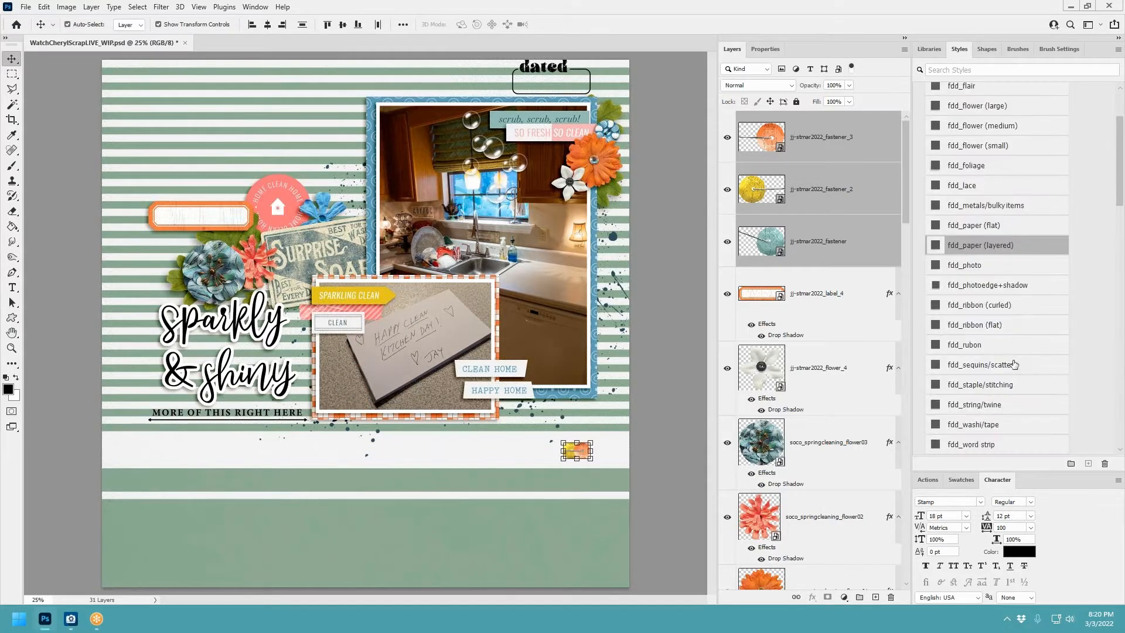
Step: Pin the orange fastener to the Clean Home label, rotated about -9°, and place the yellow and teal fasteners beside the word "& shiny"
left_click_drag(580, 451, 511, 406)
mouse_move(515, 362)
left_mouse_down()
mouse_move(491, 361)
mouse_move(515, 345)
left_mouse_up()
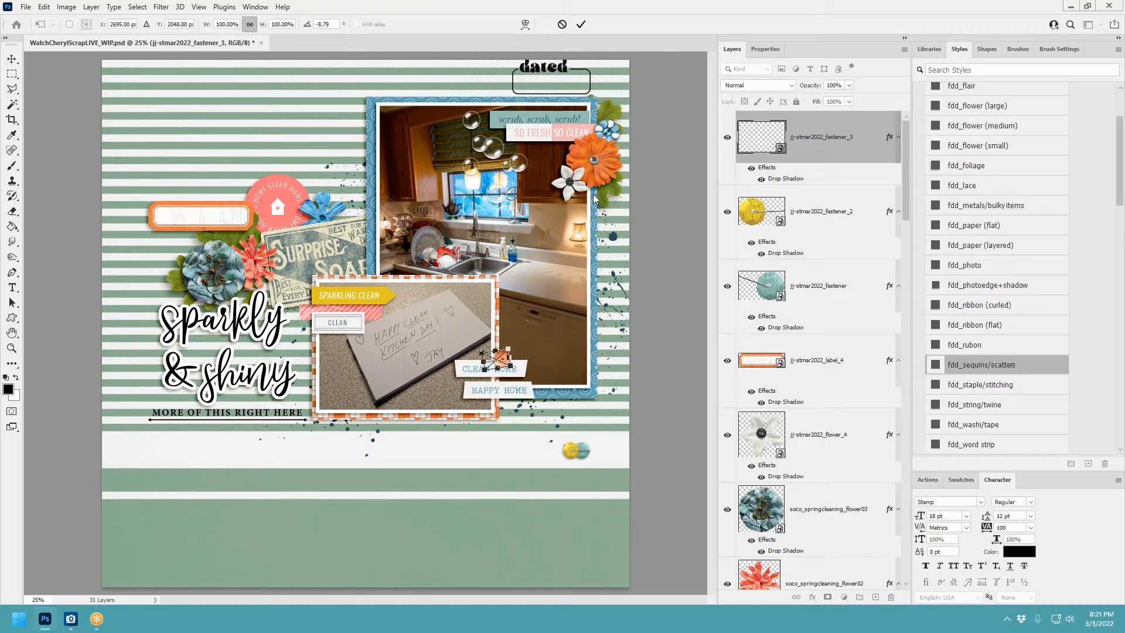
left_click(580, 24)
left_click_drag(570, 451, 139, 392)
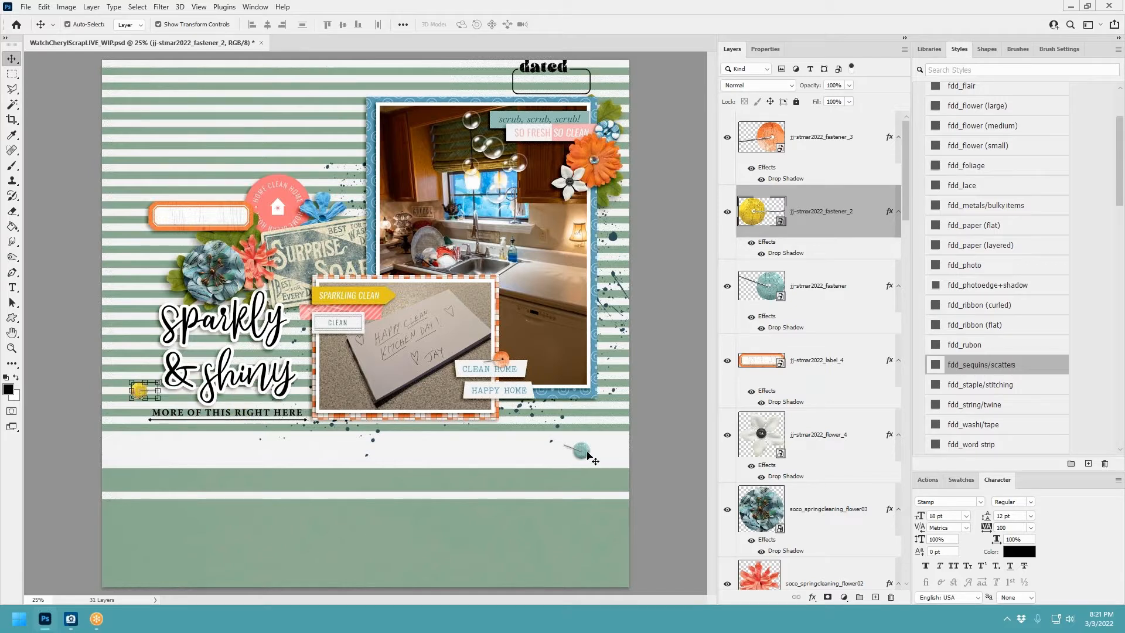
left_click_drag(583, 452, 151, 373)
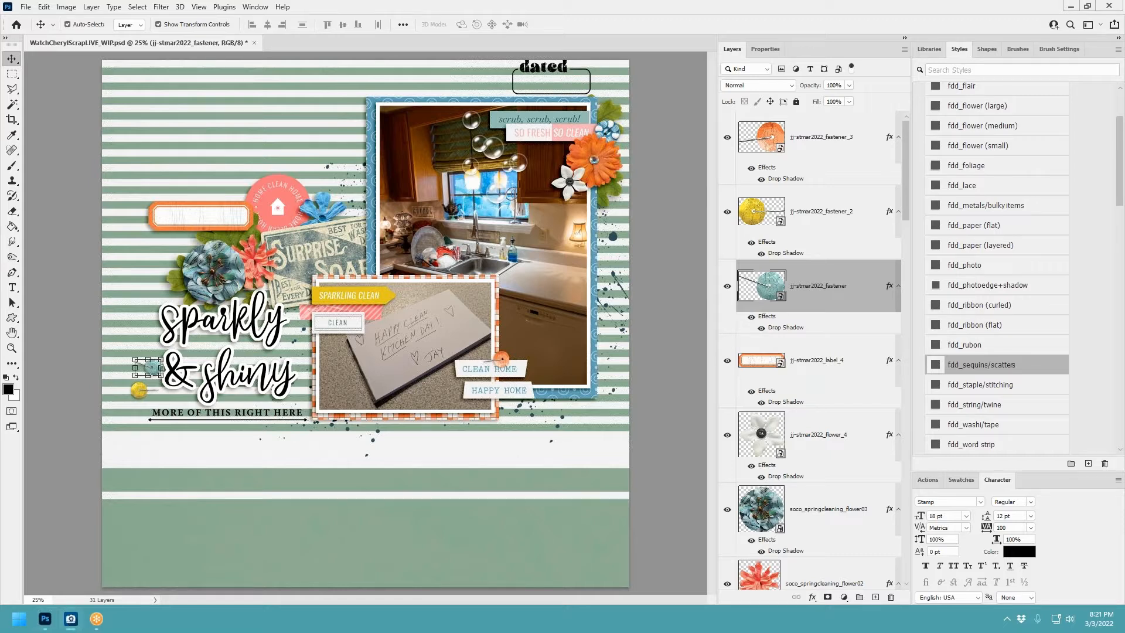
Step: Place the jj-stmar2022-die cuts puffy_26 camera below the orange flower, layered beneath the white flower, with the fdd_paper (layered) style
key("ctrl+v")
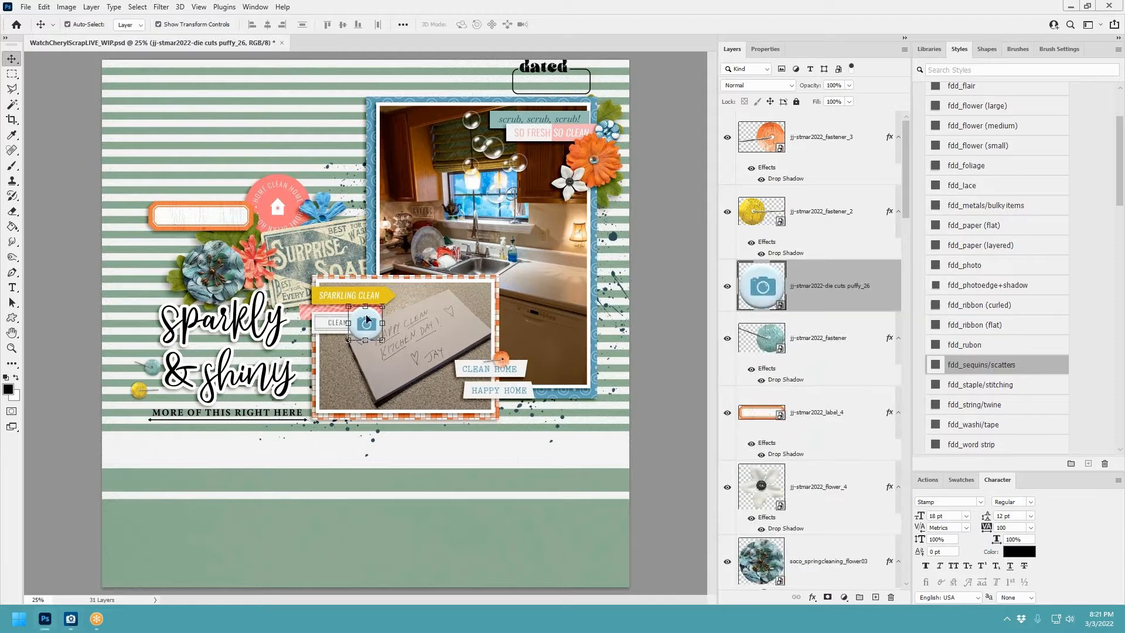
left_click_drag(369, 319, 611, 183)
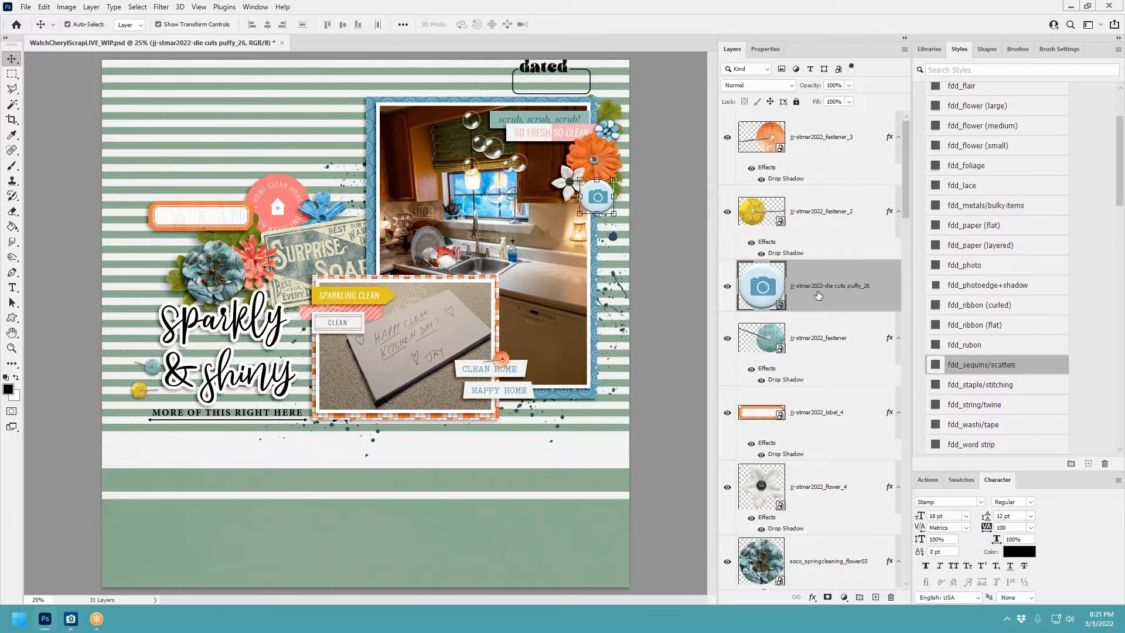
left_click_drag(819, 295, 796, 531)
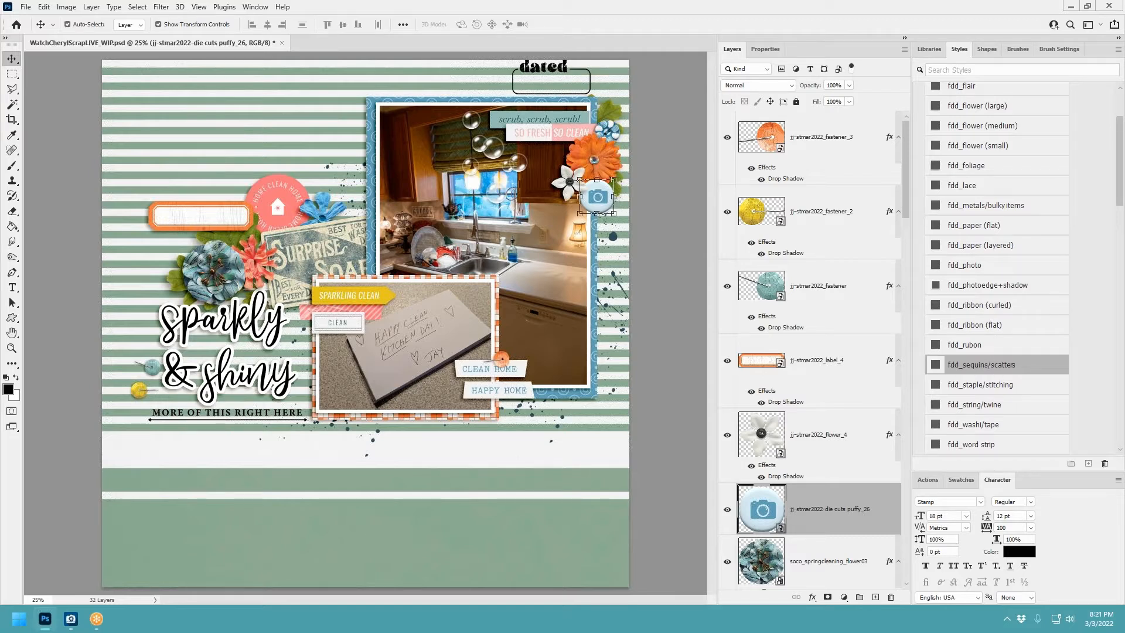
left_click(995, 246)
left_click_drag(606, 196, 599, 197)
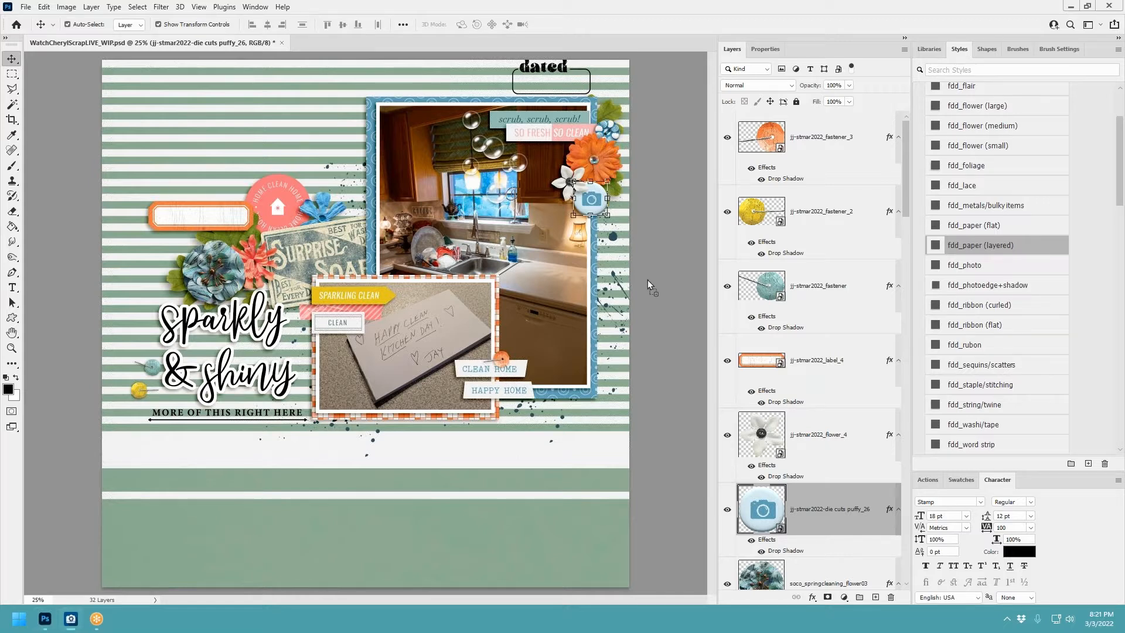
Step: Tuck the jj-stmar2022-die cuts puffy_39 tag behind the home circle, blue flower and soap label, scaled to 83.41%, with the fdd_paper (layered) style
left_click_drag(648, 280, 336, 178)
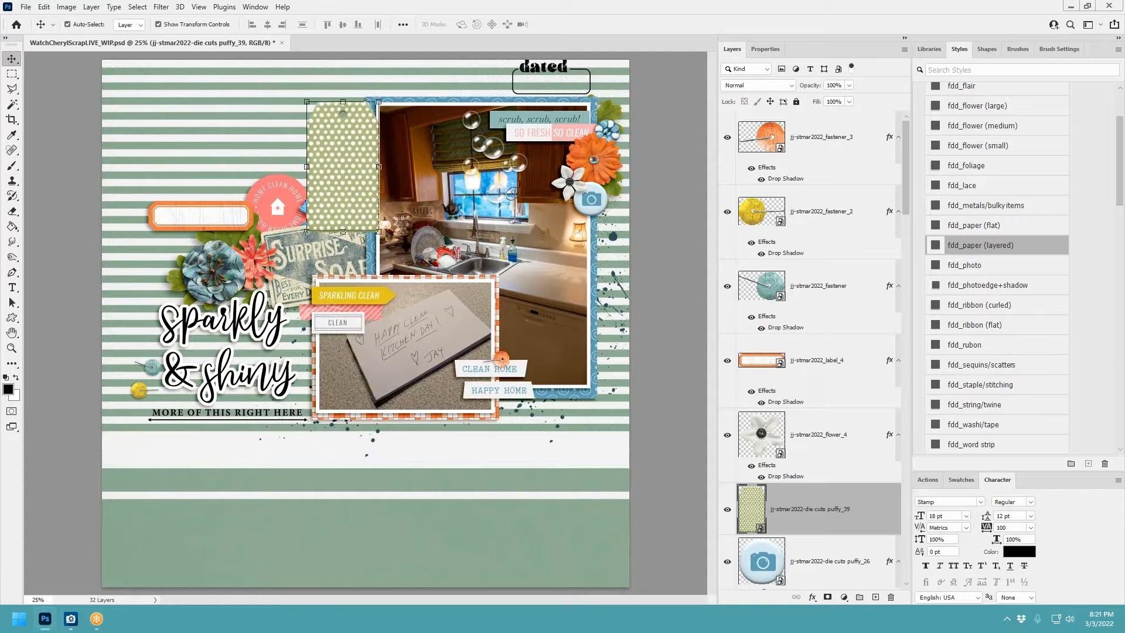
key("ctrl+shift+bracketleft")
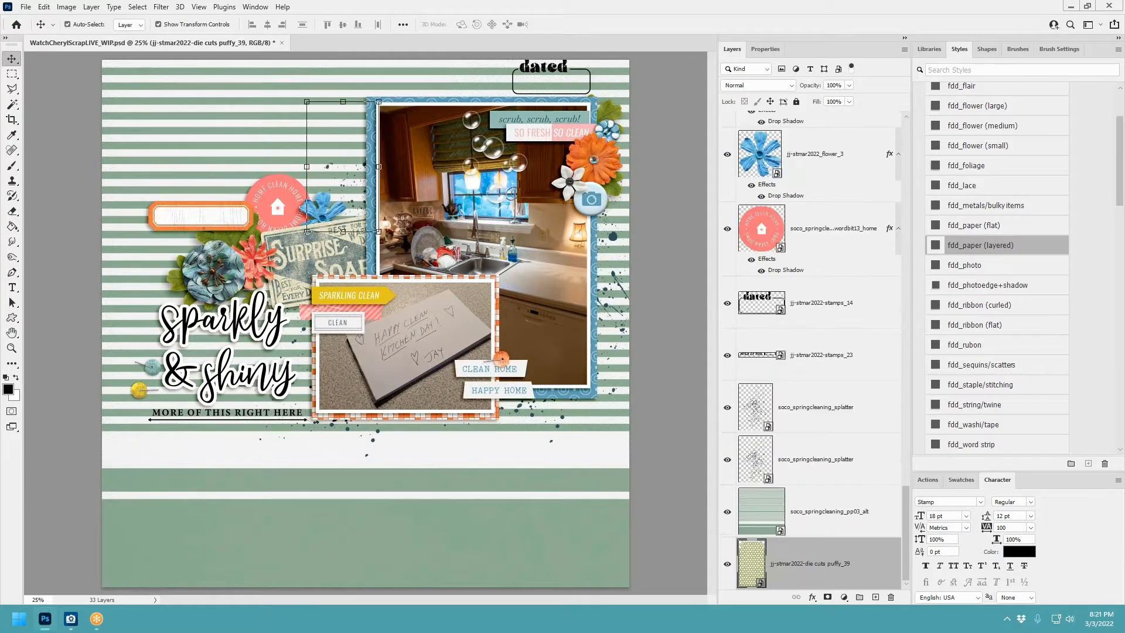
left_click_drag(844, 564, 849, 274)
left_click(979, 245)
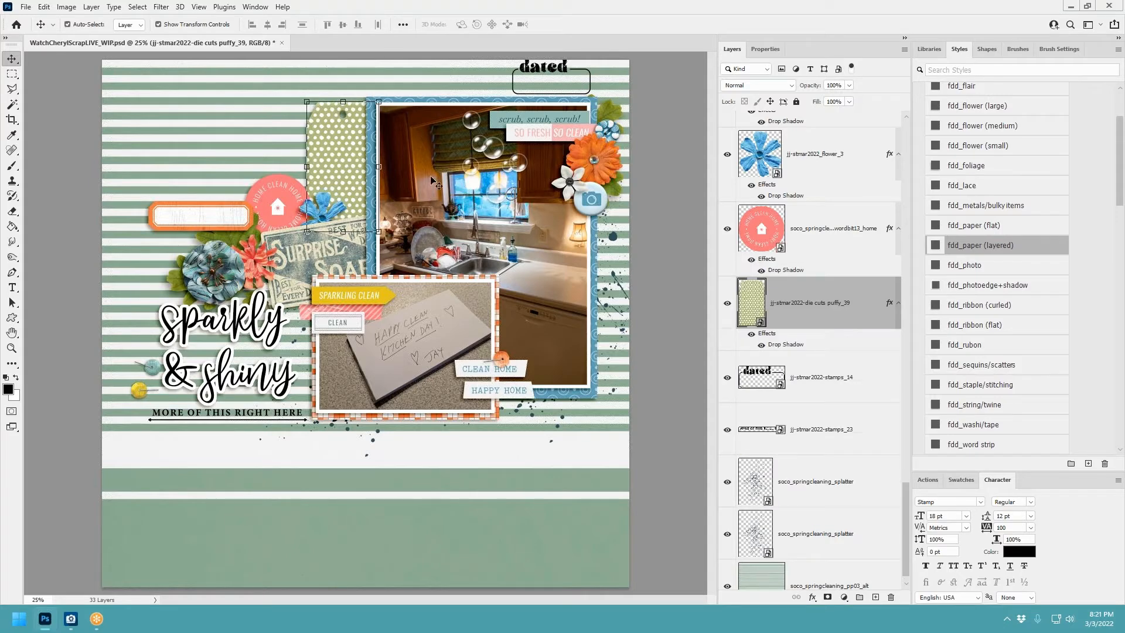
left_click_drag(379, 102, 366, 123)
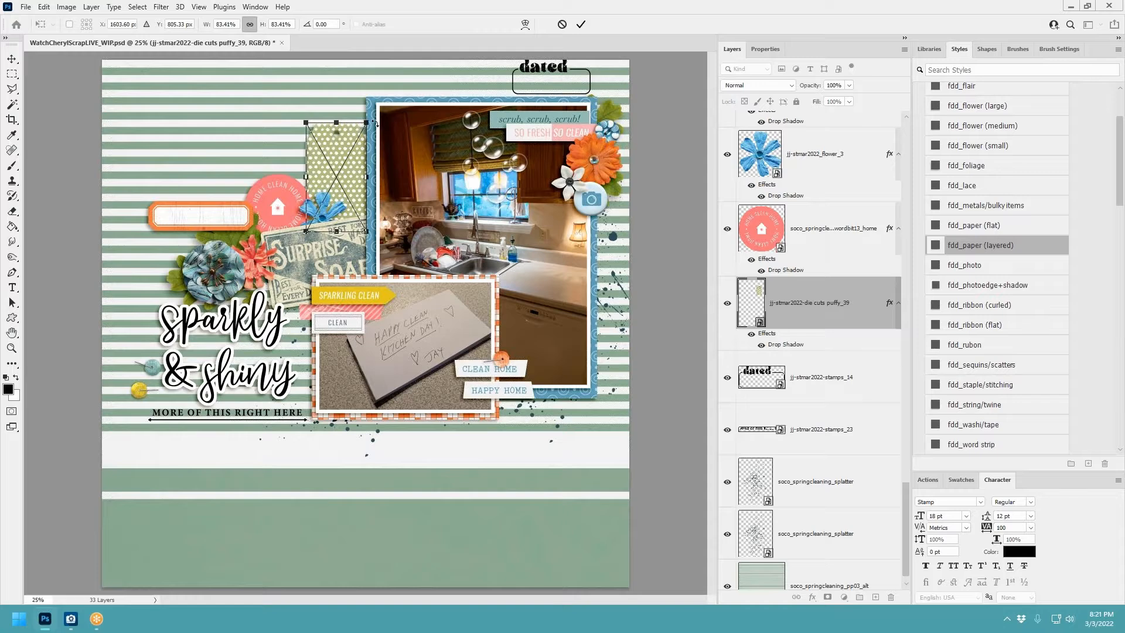
left_click_drag(376, 120, 375, 157)
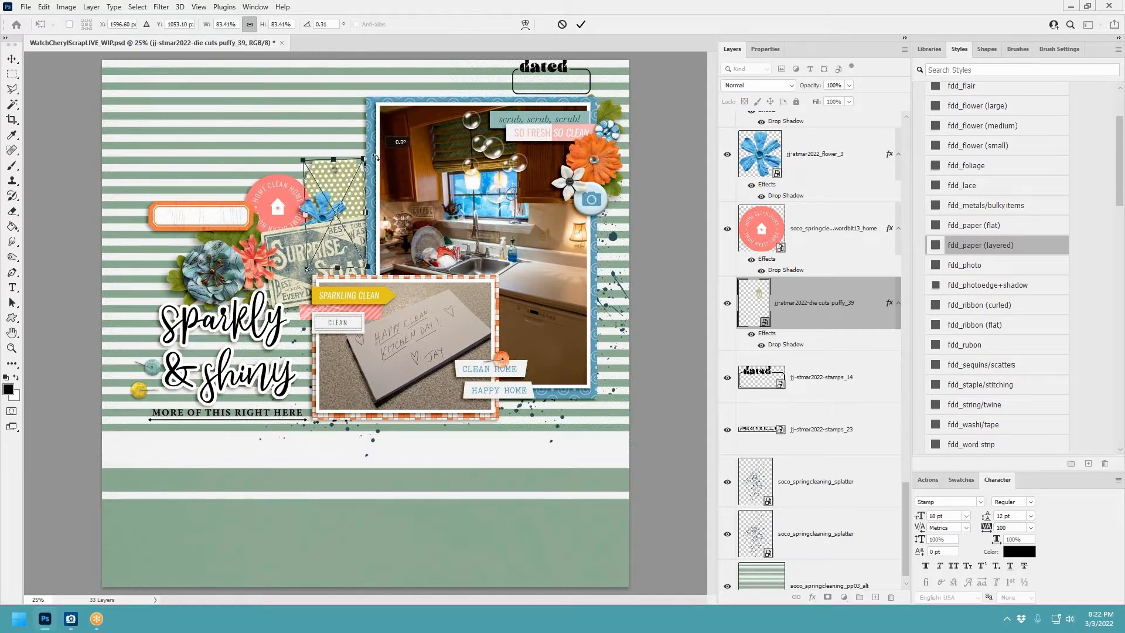
left_click(584, 28)
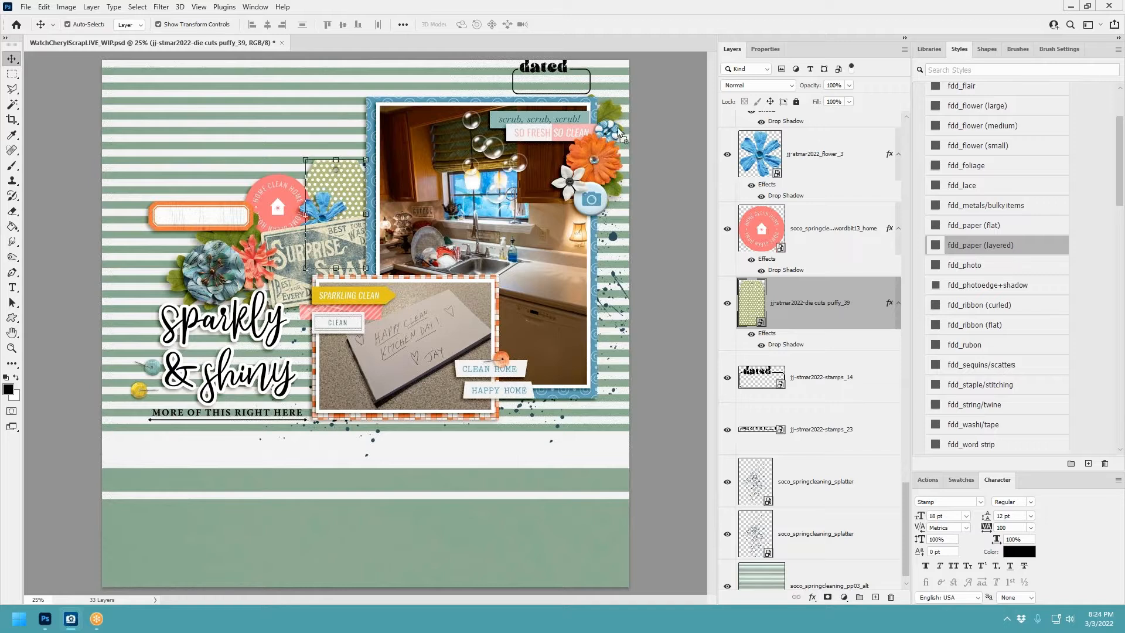
Step: Add the ASpringDay_ExtraBits_36 button with the fdd_buttons style, scaled down and tucked between the orange label and the large blue flower
left_click_drag(618, 129, 312, 118)
key("Return")
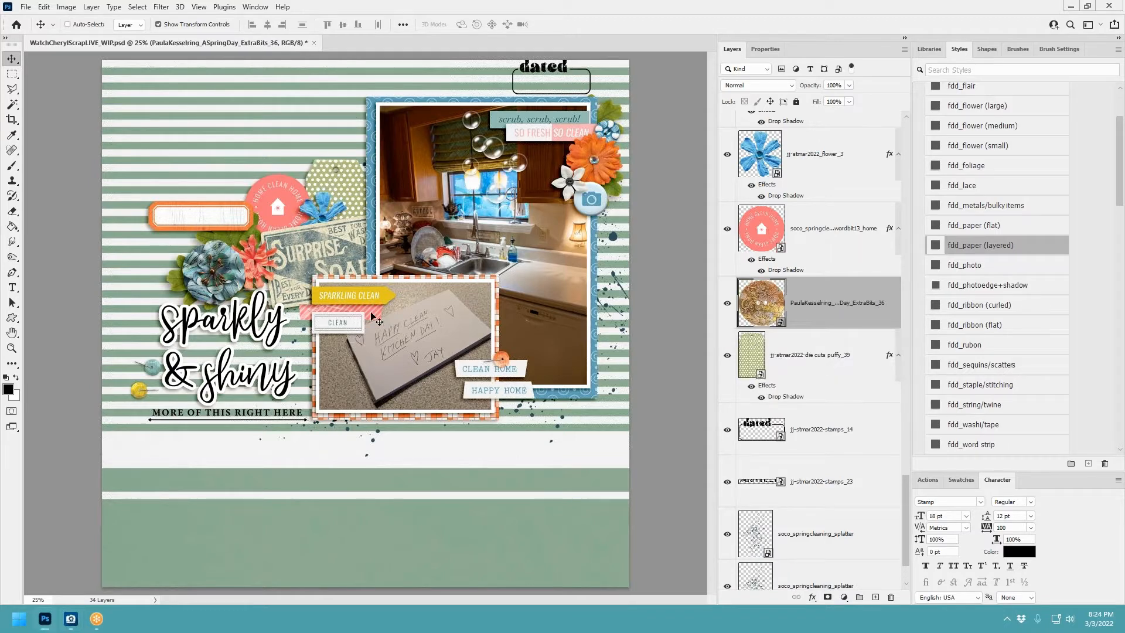
left_click_drag(370, 320, 296, 160)
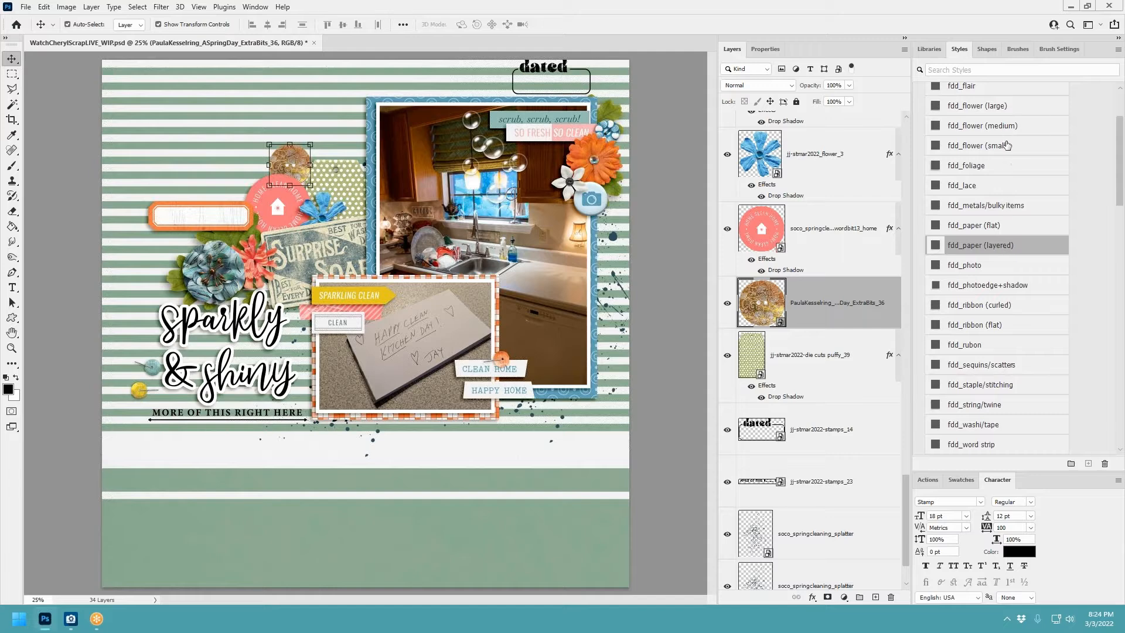
scroll(1007, 140, "up", 3)
left_click(967, 122)
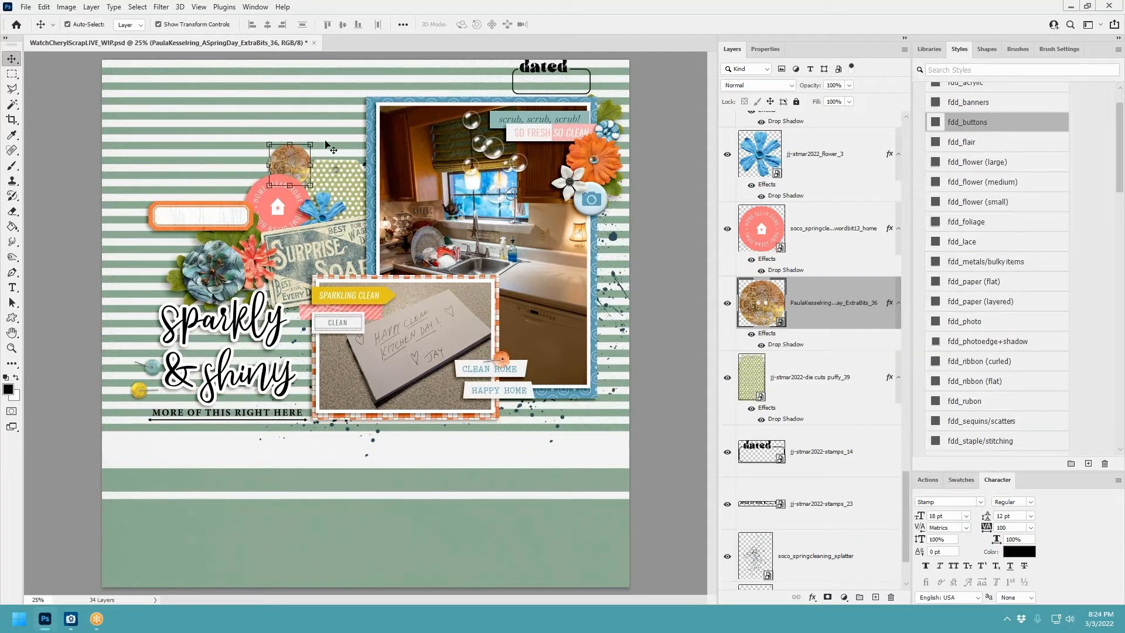
left_click_drag(297, 156, 214, 153)
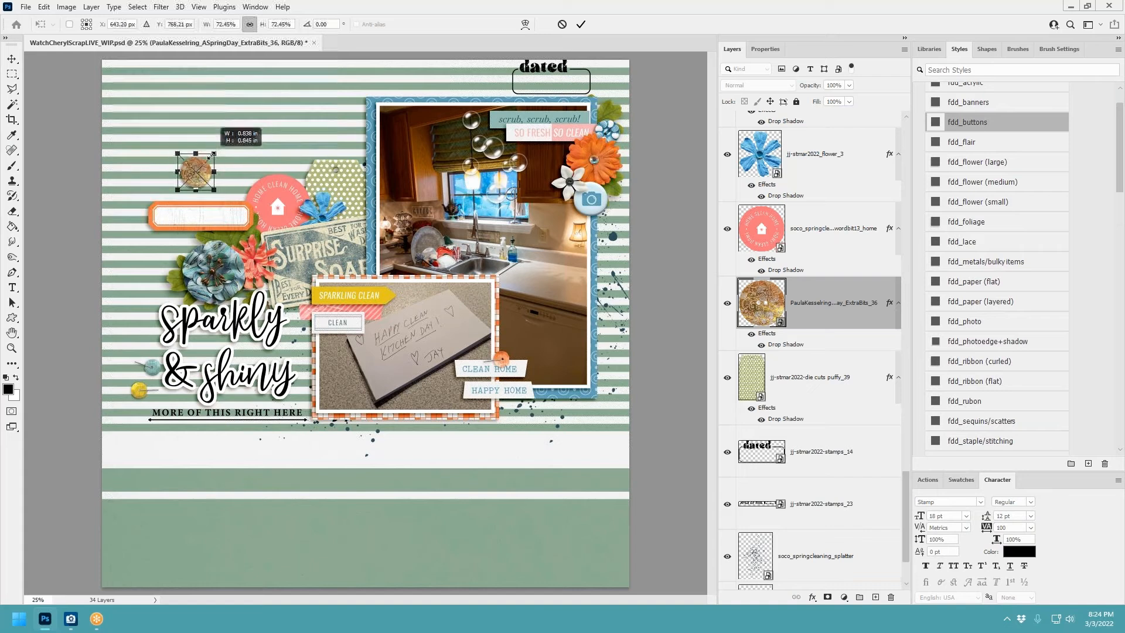
left_click(581, 24)
left_click_drag(210, 171, 195, 245)
left_click_drag(208, 221, 201, 216)
left_click(581, 25)
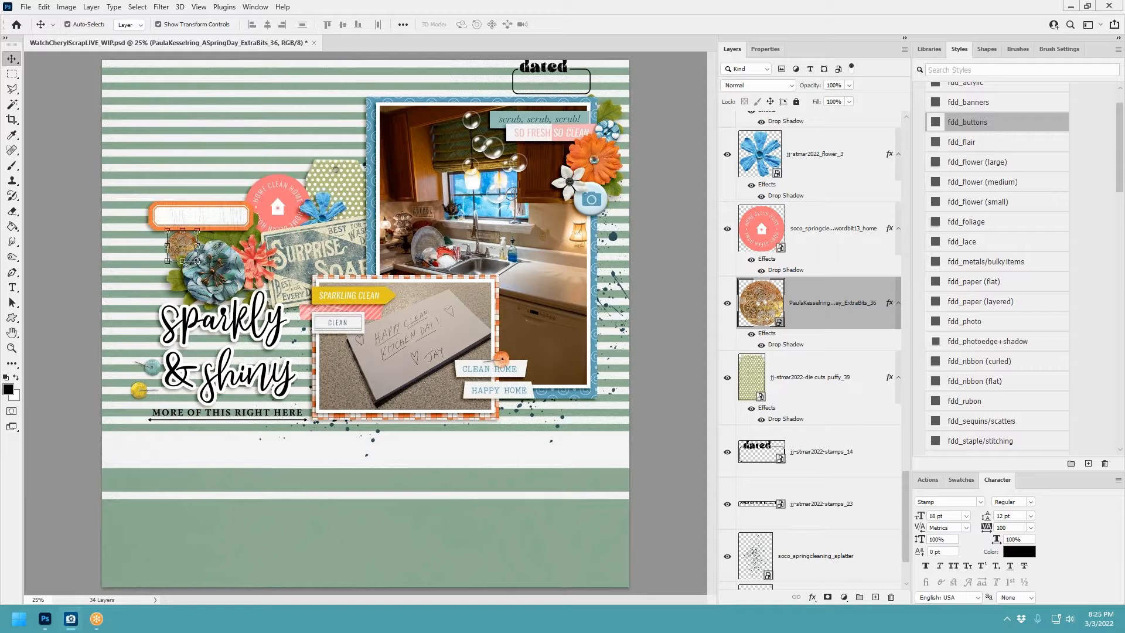
Step: Move the "dated" stamp above the polka-dot tag beside the kitchen photo, and place the round Backstory stamp on the lower green band
left_click(566, 67)
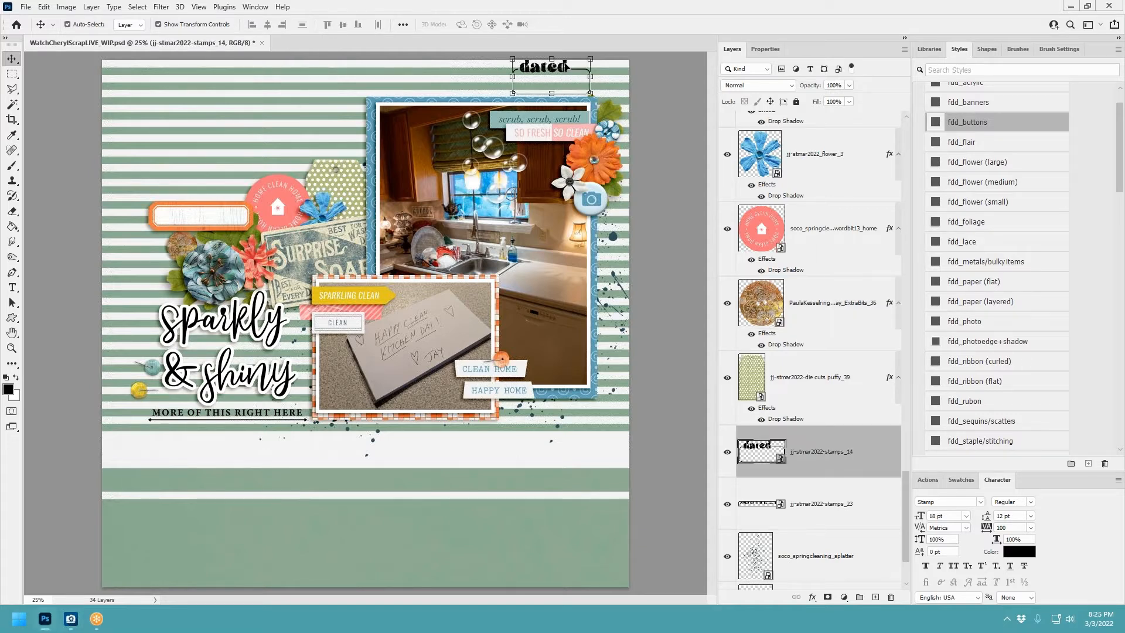
left_click_drag(566, 67, 340, 130)
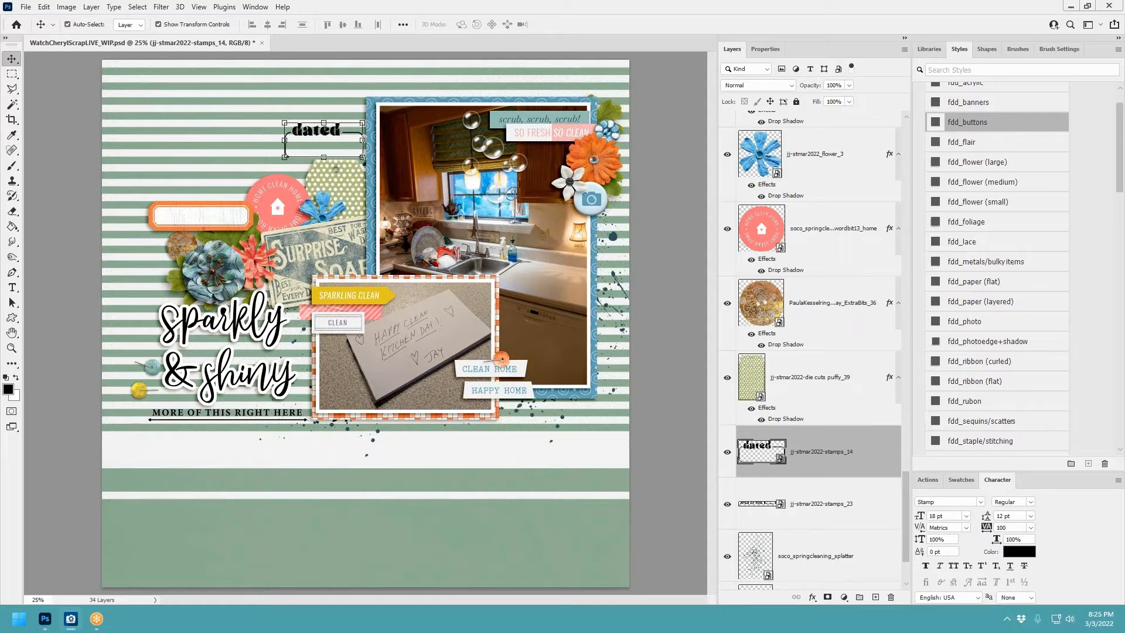
key("ctrl+v")
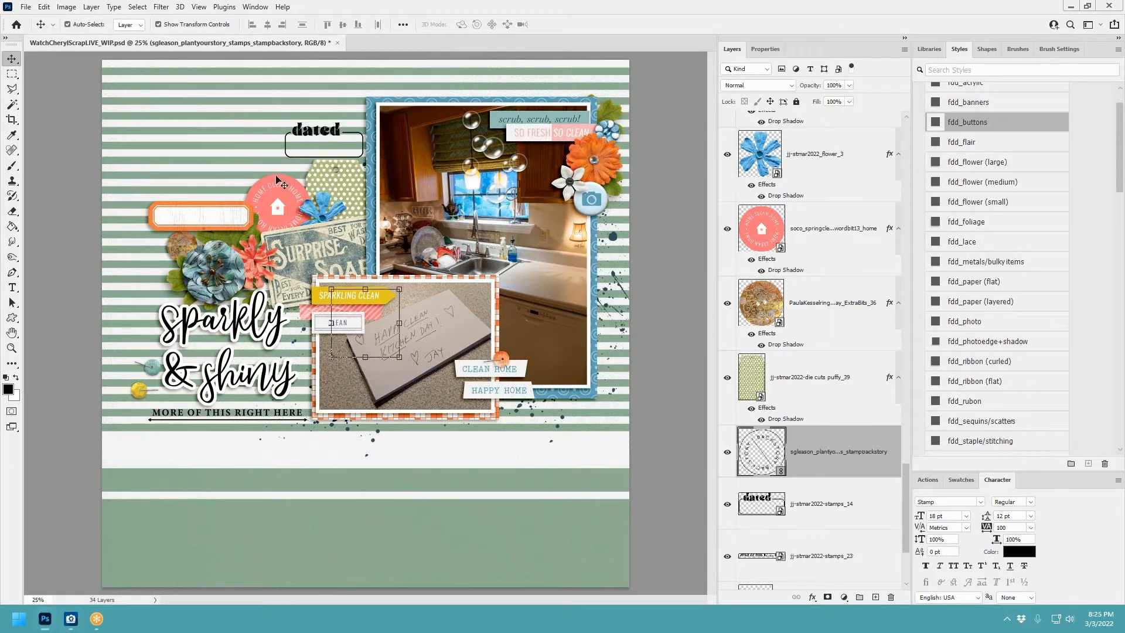
left_click_drag(389, 327, 382, 543)
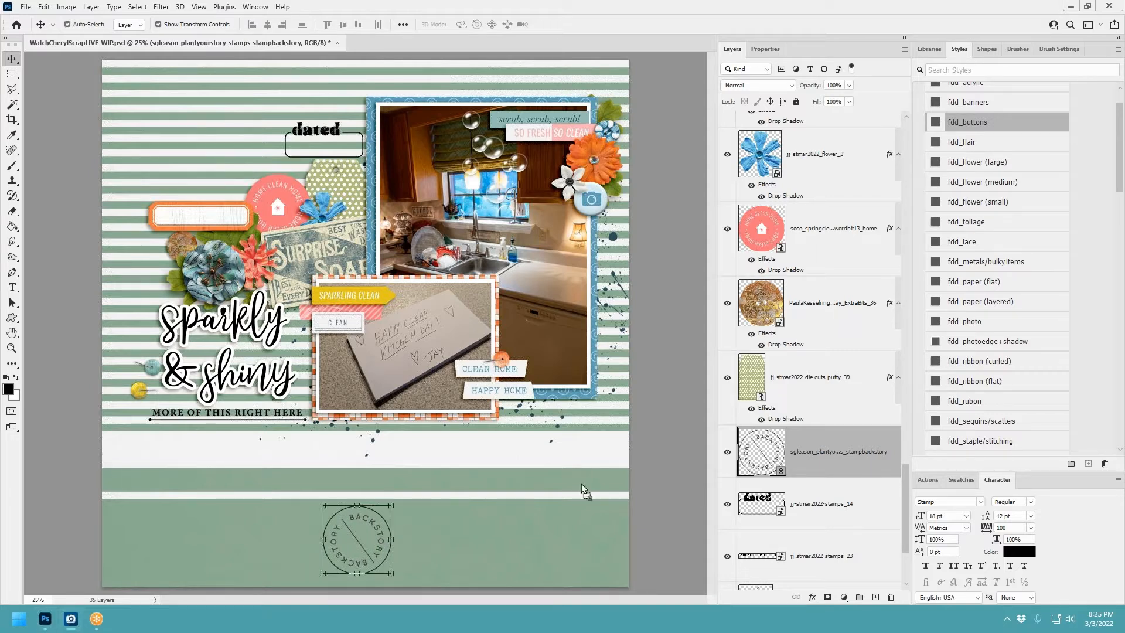
left_click_drag(582, 483, 482, 544)
left_click_drag(395, 330, 484, 544)
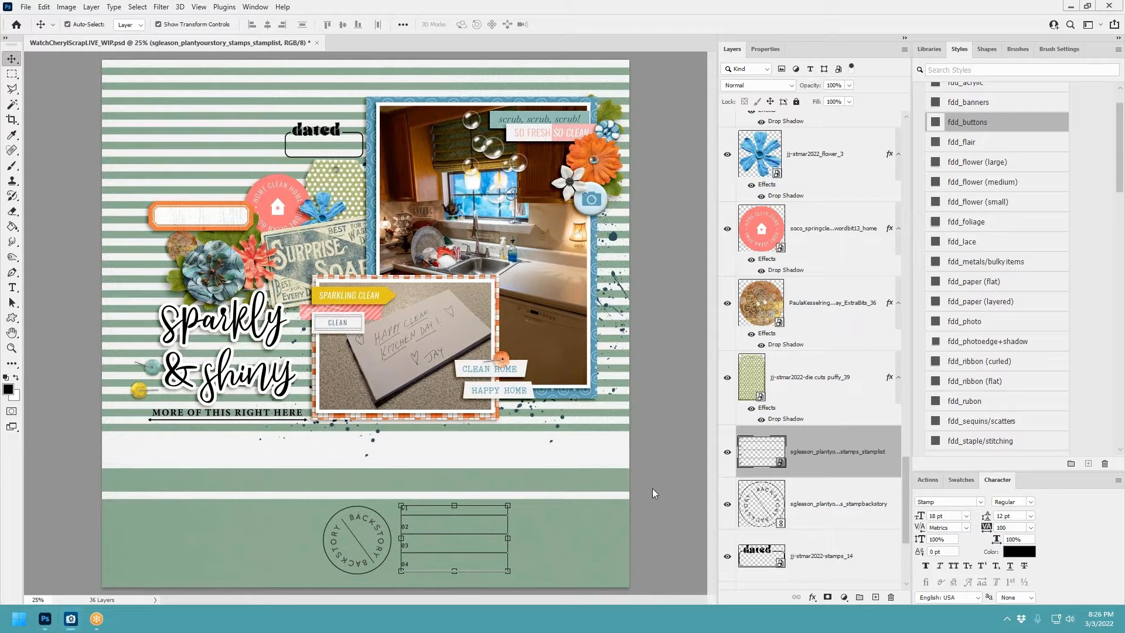
left_click(808, 501, "shift")
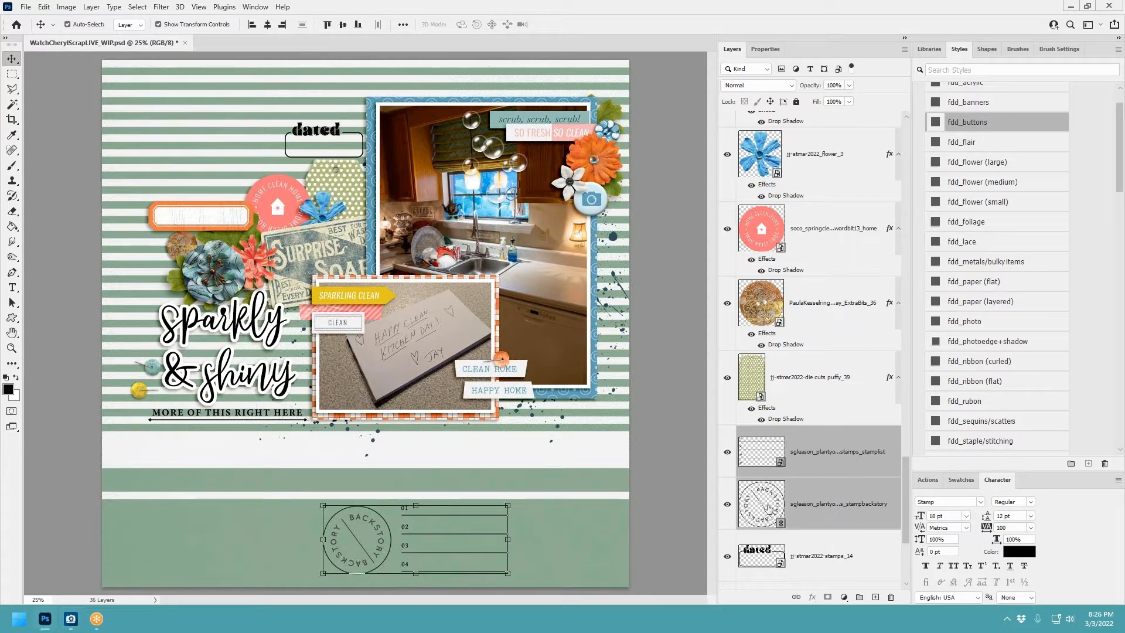
left_click_drag(480, 545, 554, 548)
left_click(861, 448)
right_click(865, 448)
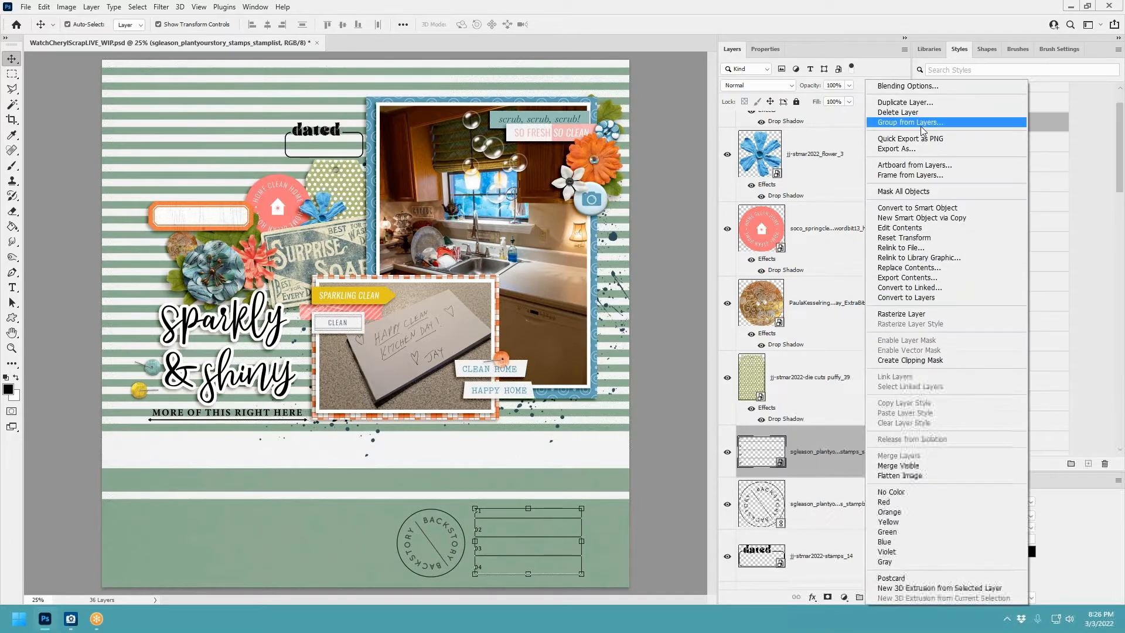
left_click(905, 112)
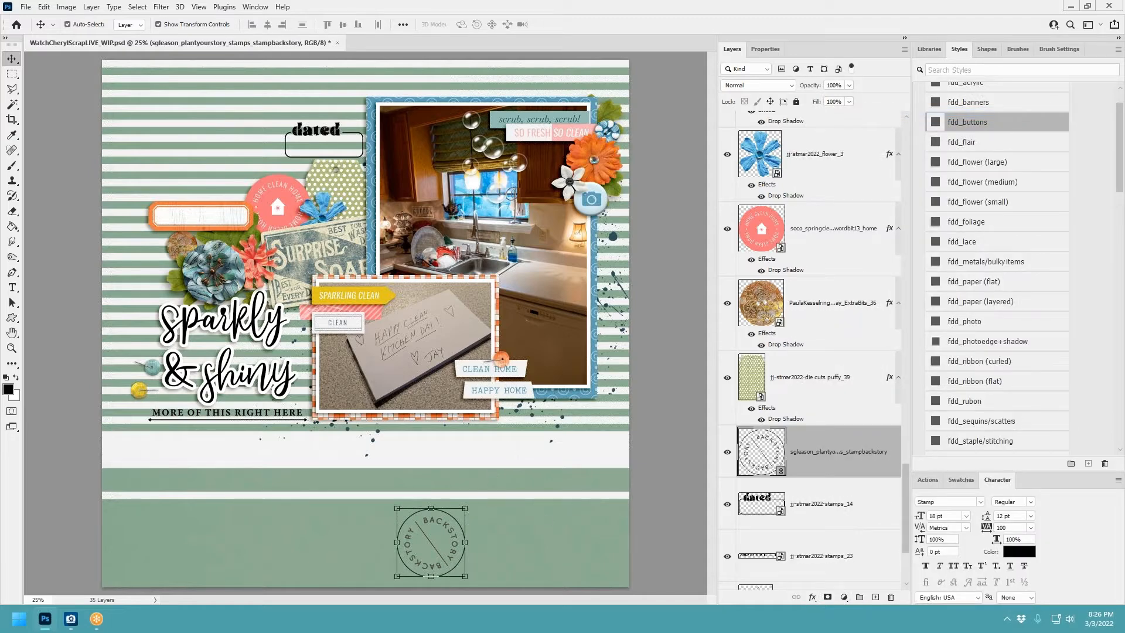
Step: Shift the Backstory stamp horizontally about 2 in to the left along the lower green band and save the page
left_click_drag(439, 533, 350, 533)
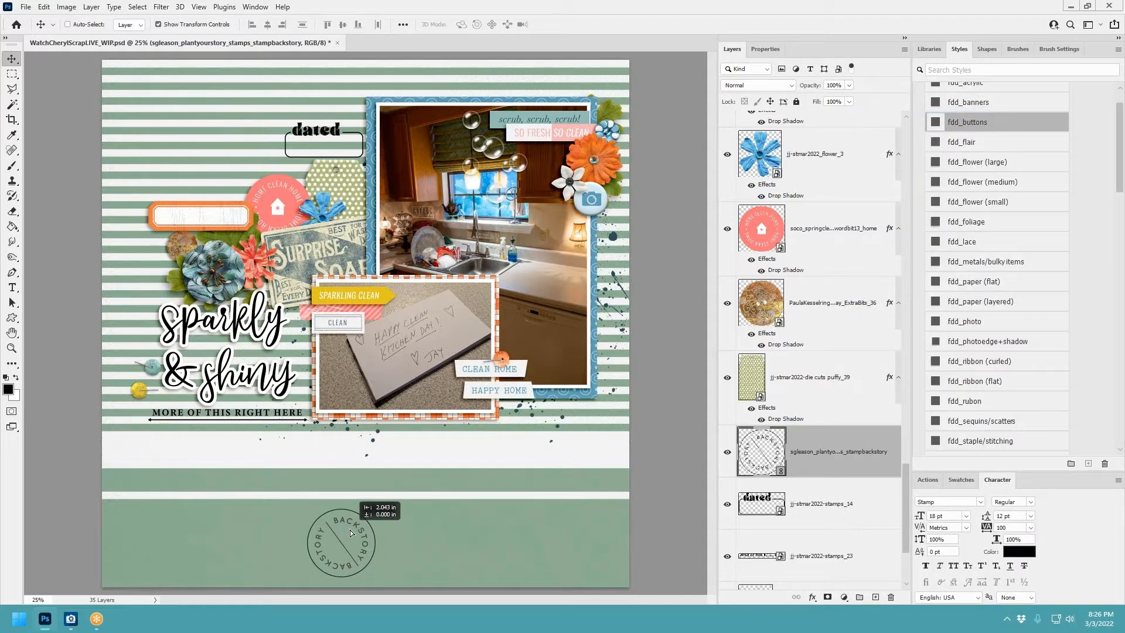
left_click(672, 182)
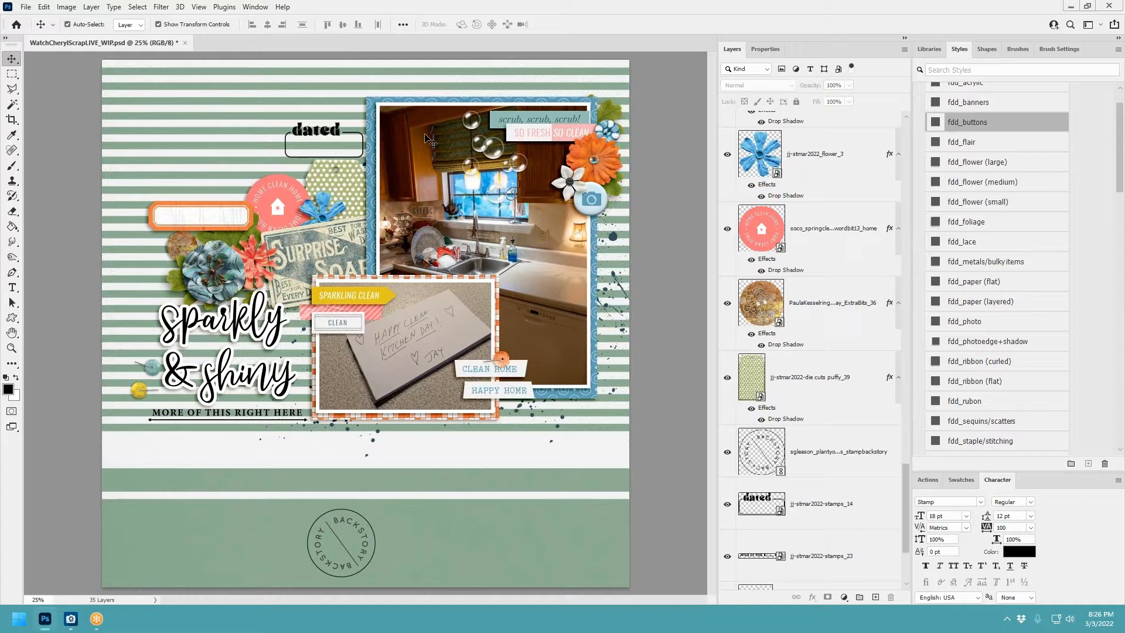
left_click(25, 7)
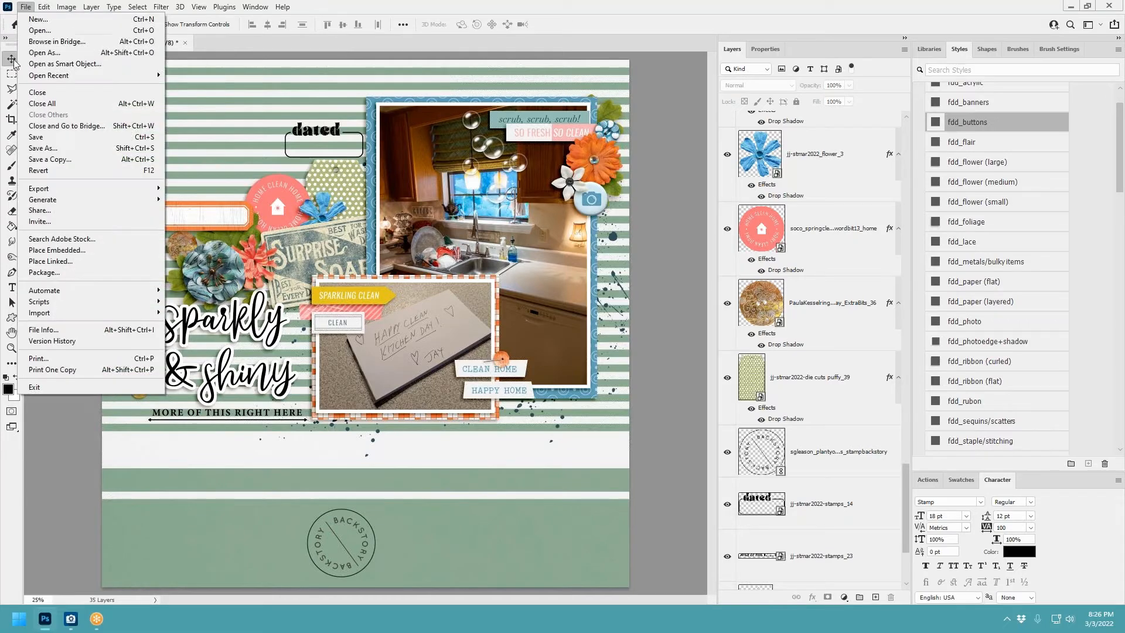
left_click(26, 138)
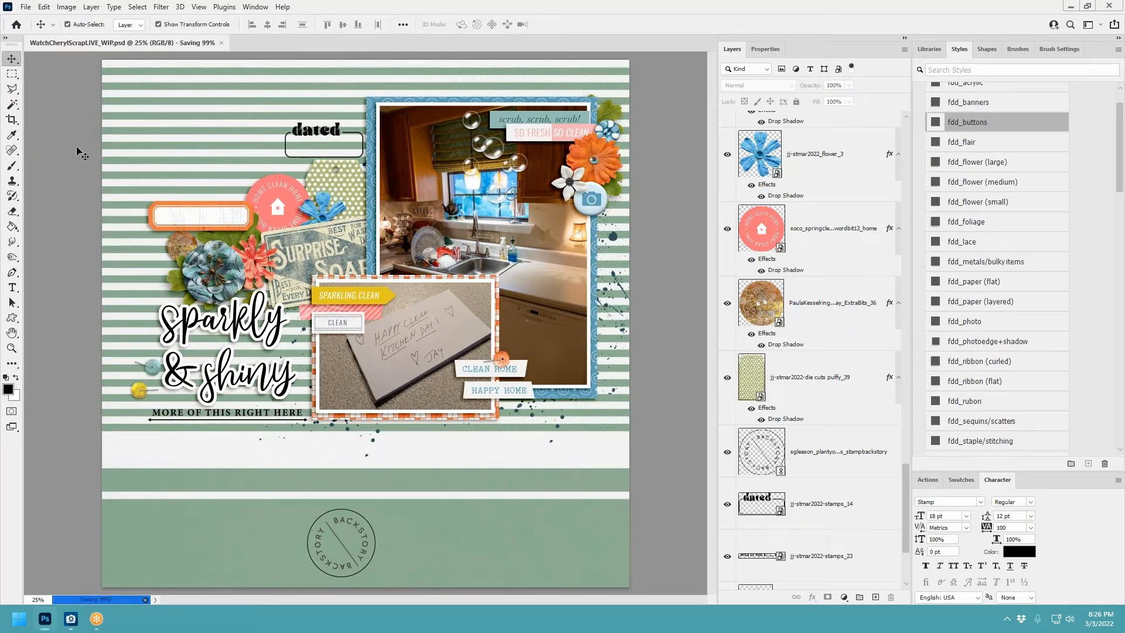
Step: Close the saved page and create a new 12 x 12 in document at 300 ppi with transparent background contents
left_click(26, 8)
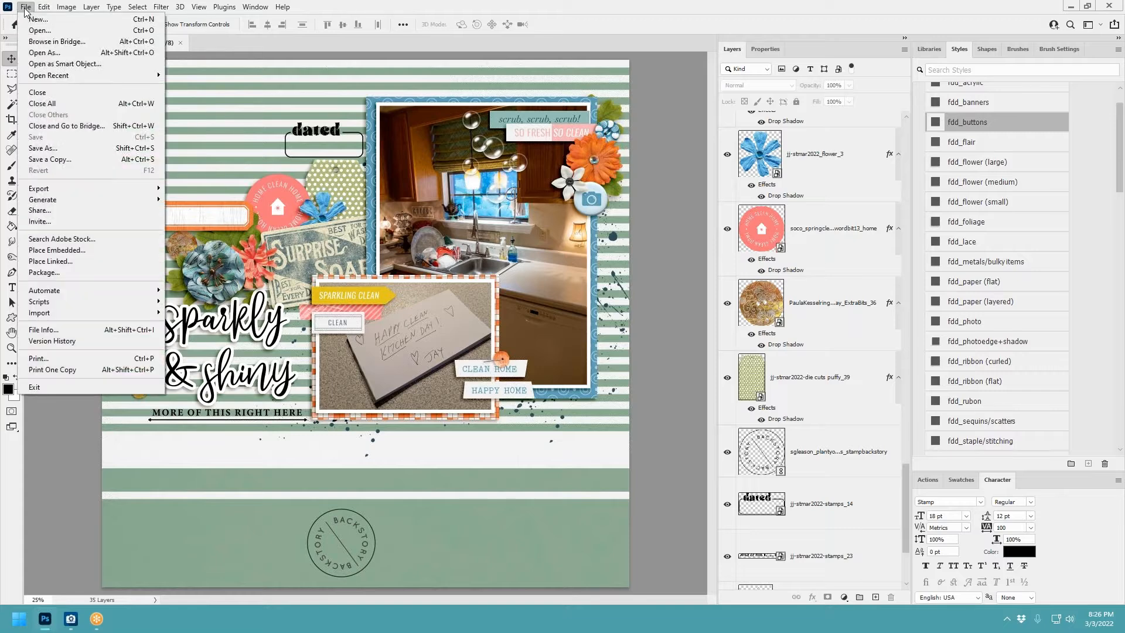
left_click(37, 92)
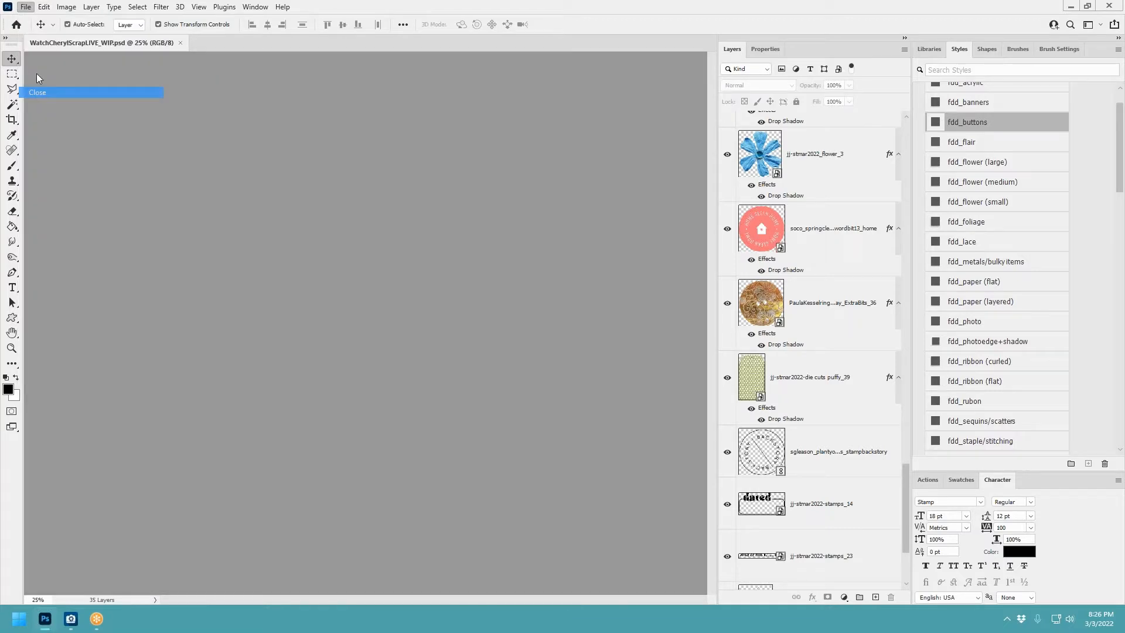
left_click(26, 7)
left_click(37, 20)
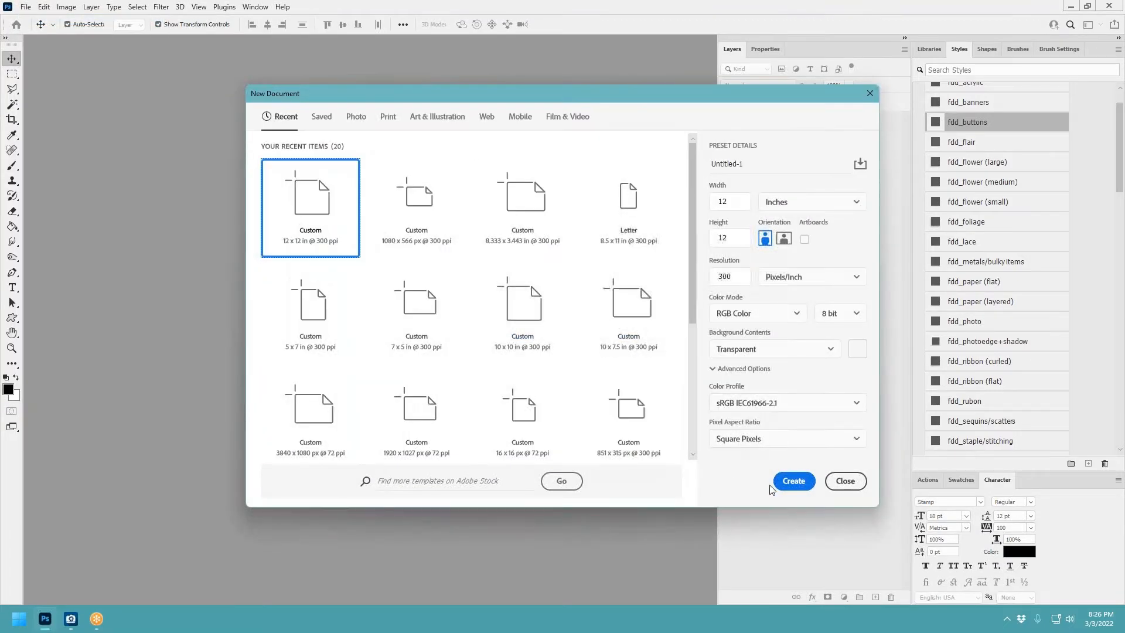
left_click(793, 481)
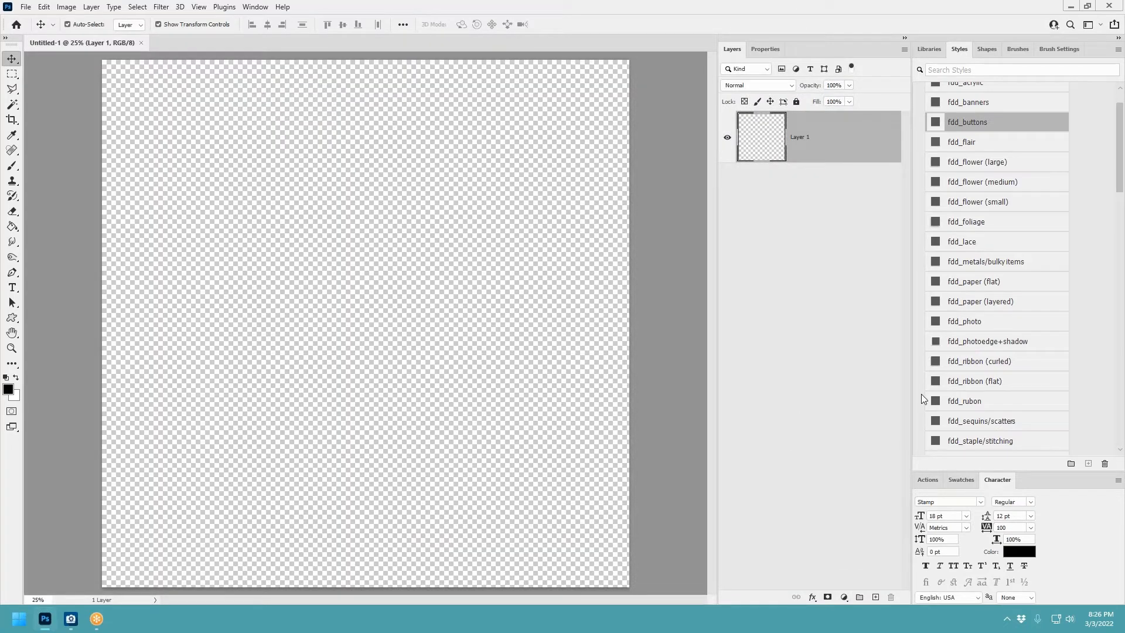
Step: Launch Lightroom Classic, then return to Photoshop and open the fdd_FiddlesticksNumber92.psd template as its own document
left_click(18, 619)
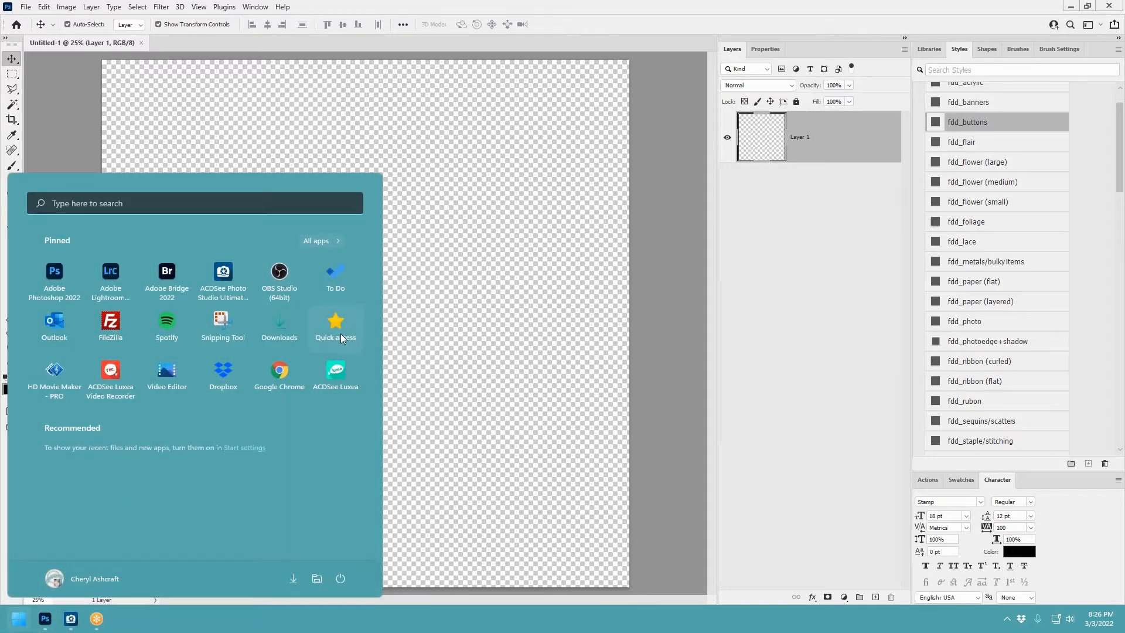
left_click(112, 275)
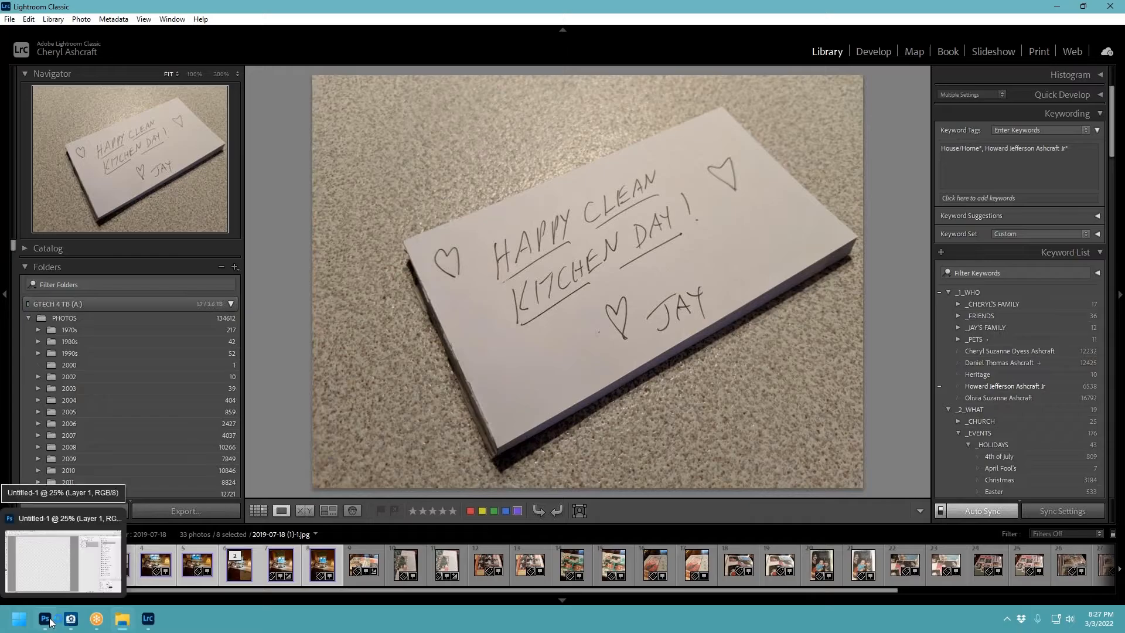
left_click(65, 545)
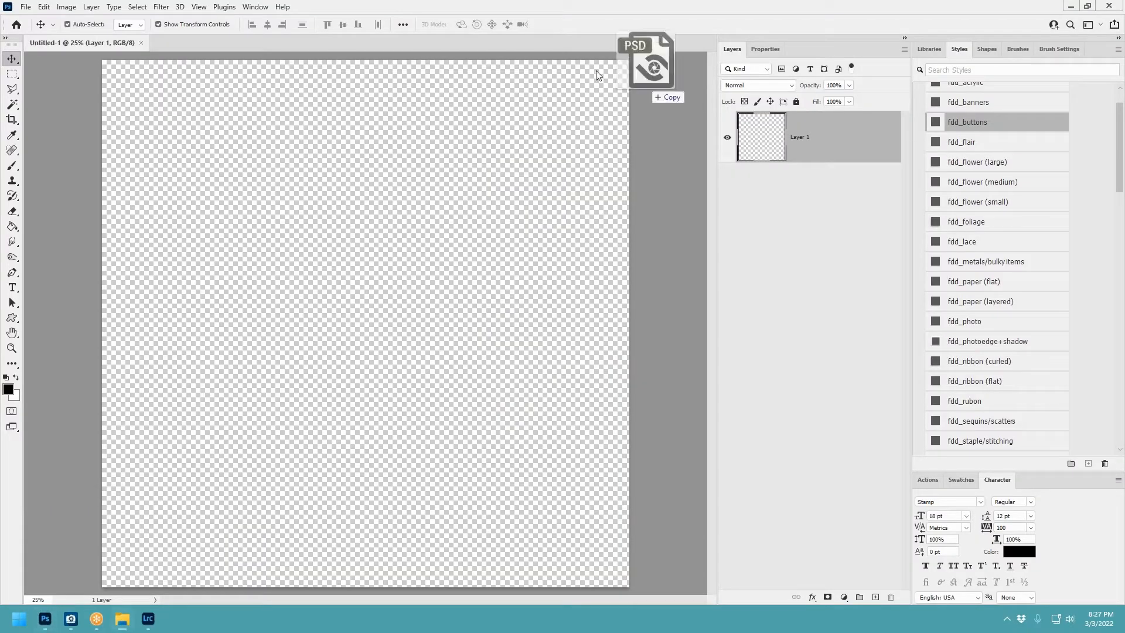
left_click_drag(595, 70, 554, 44)
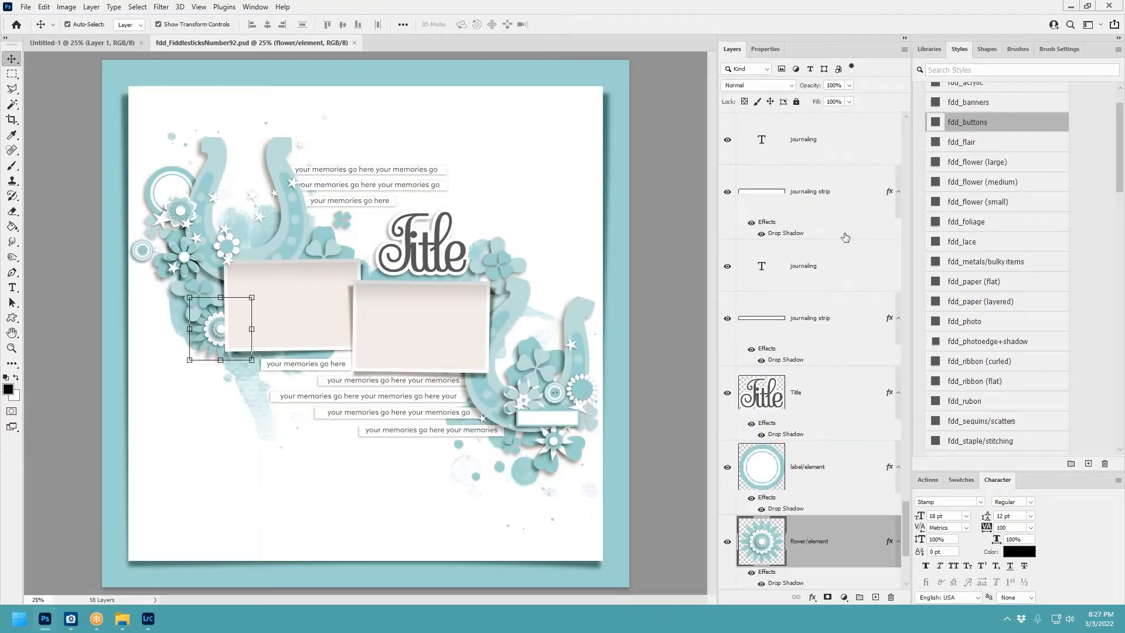
Step: Copy all template layers, from the word strip to the background layer, into the Untitled-1 document and close the template
scroll(837, 489, "down", 5)
left_click(828, 557)
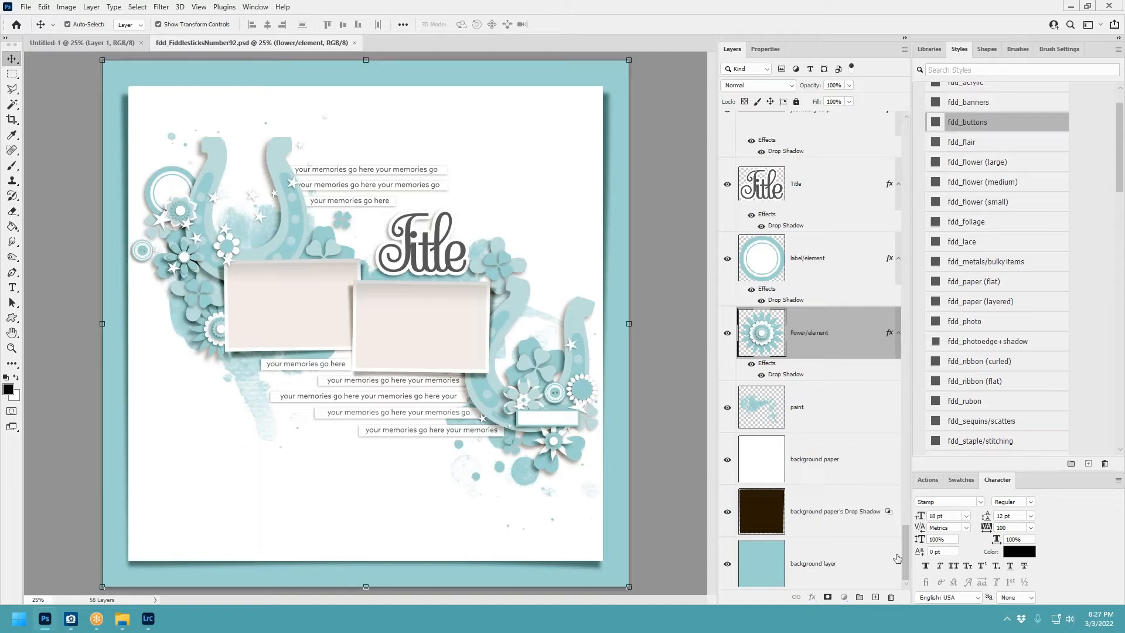
left_click_drag(903, 536, 909, 119)
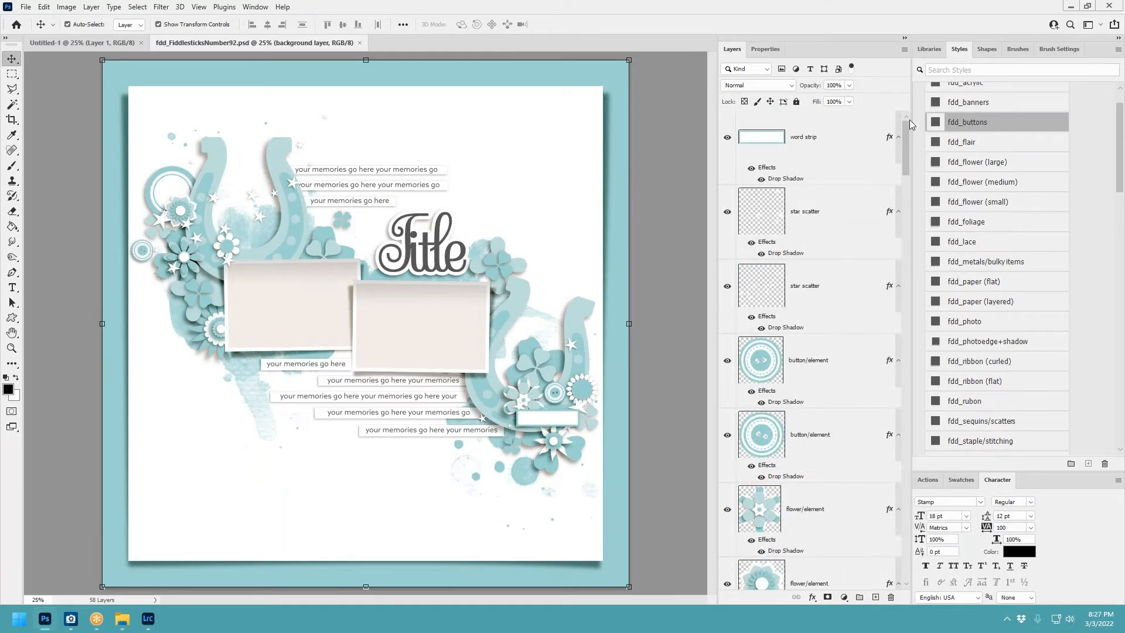
left_click(876, 130, "shift")
left_click_drag(766, 138, 441, 138)
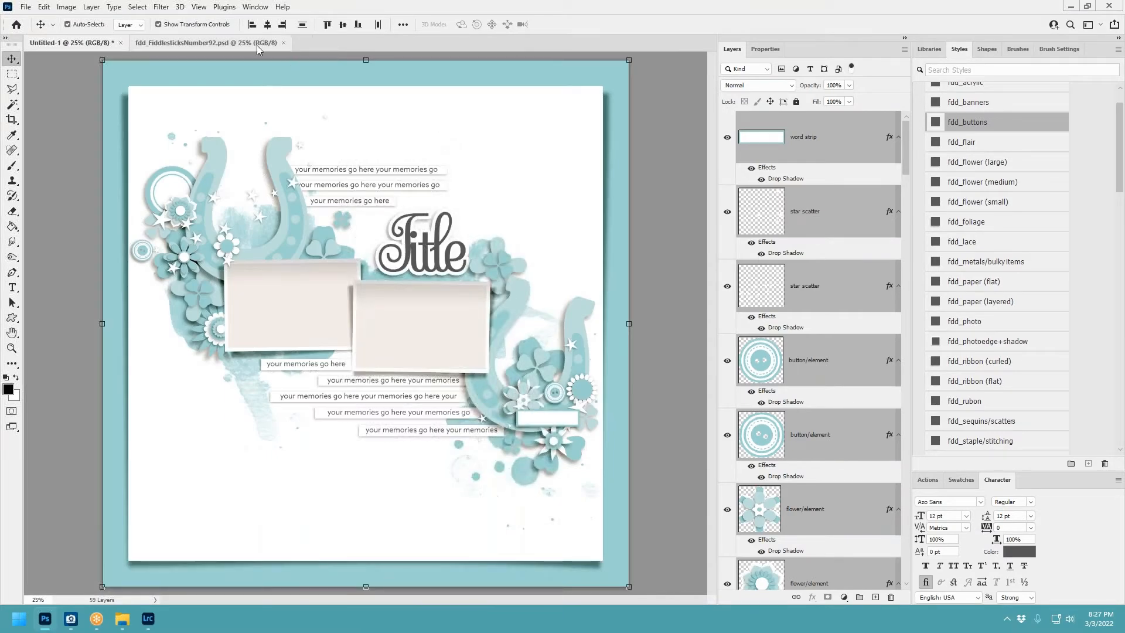
left_click(283, 42)
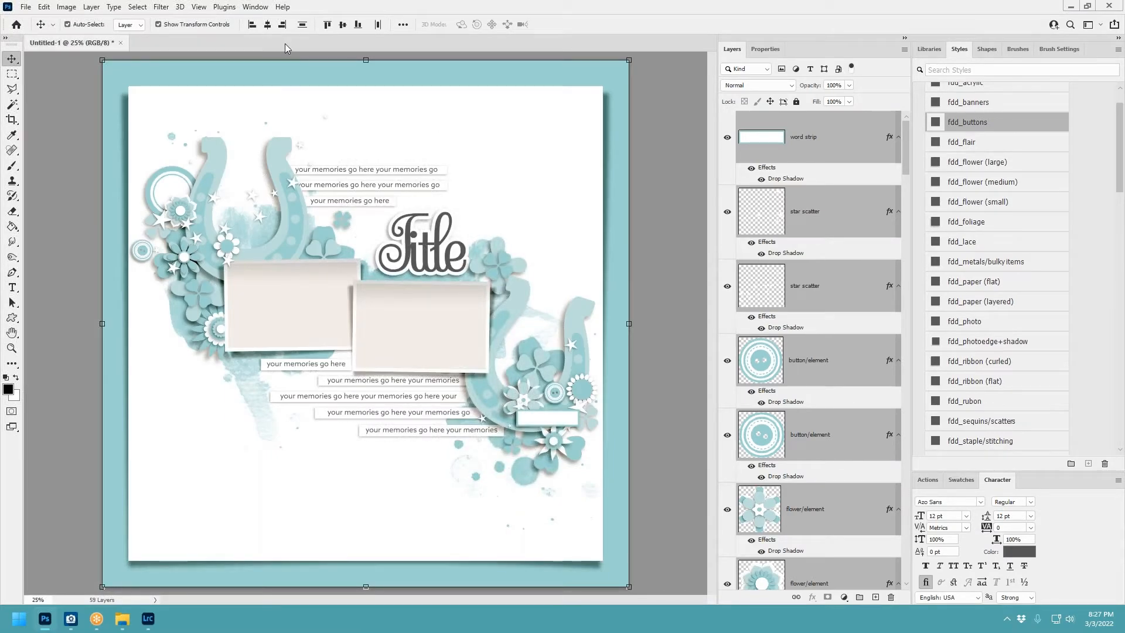
Step: Save the new layout as WatchCherylScrapLIVE_WIP_2 in Photoshop format in the LAYOUTS IN PROGRESS folder
left_click(26, 8)
left_click(54, 149)
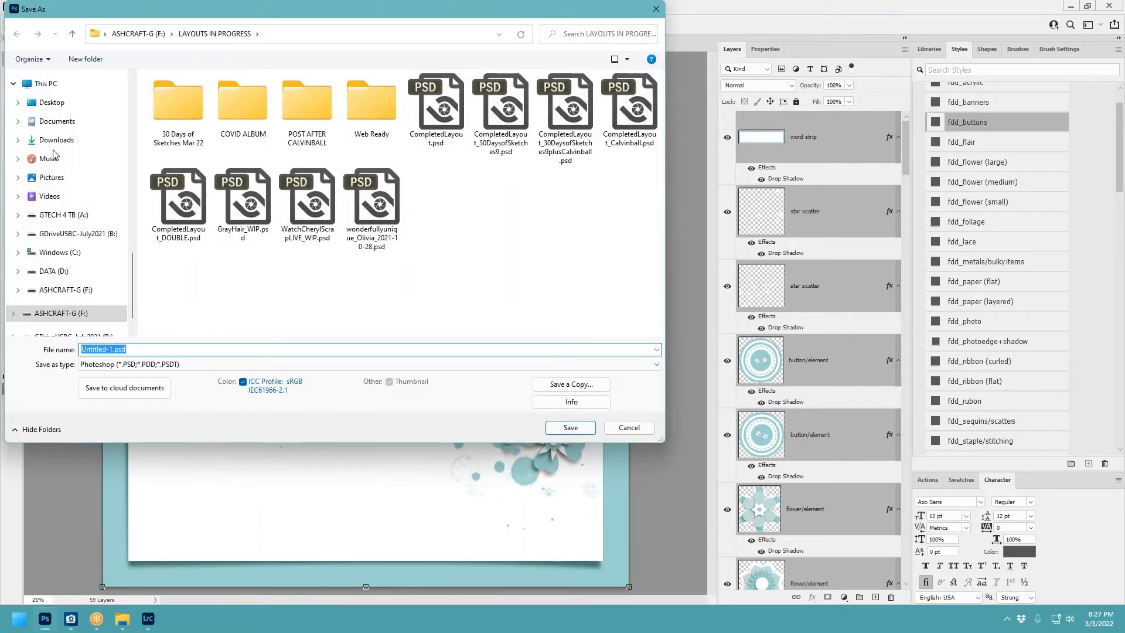
type("WatchCherylSc")
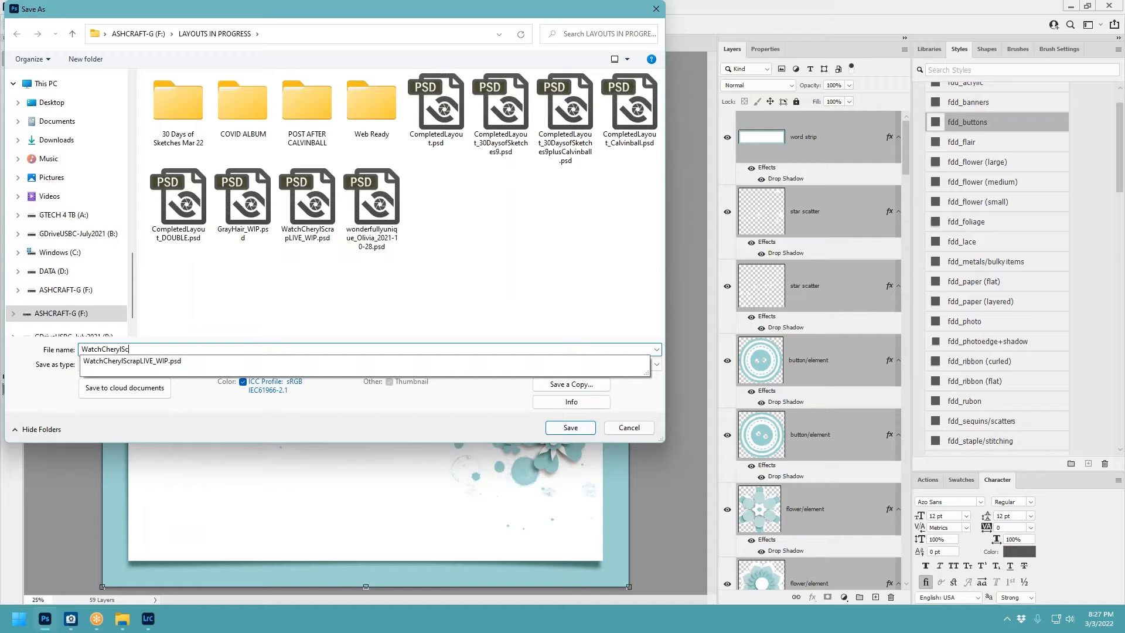
type("rapLIVE_WIP_2")
key("Return")
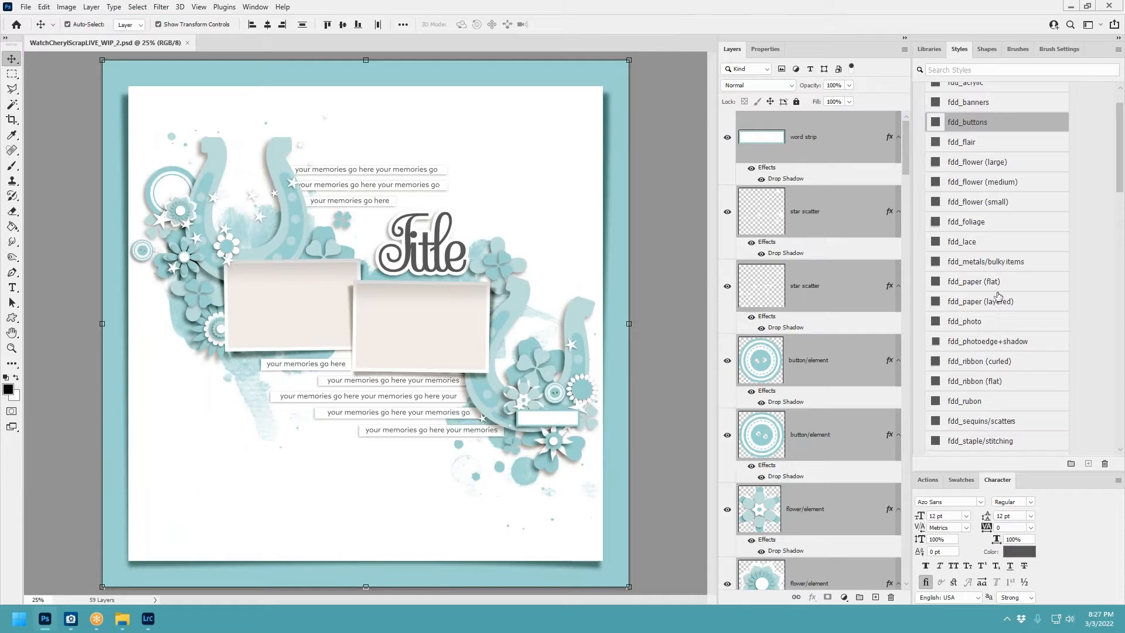
Step: Switch to Lightroom Classic and browse the dated photo folders to open the 2021-09-10 folder
mouse_move(143, 620)
left_click(148, 618)
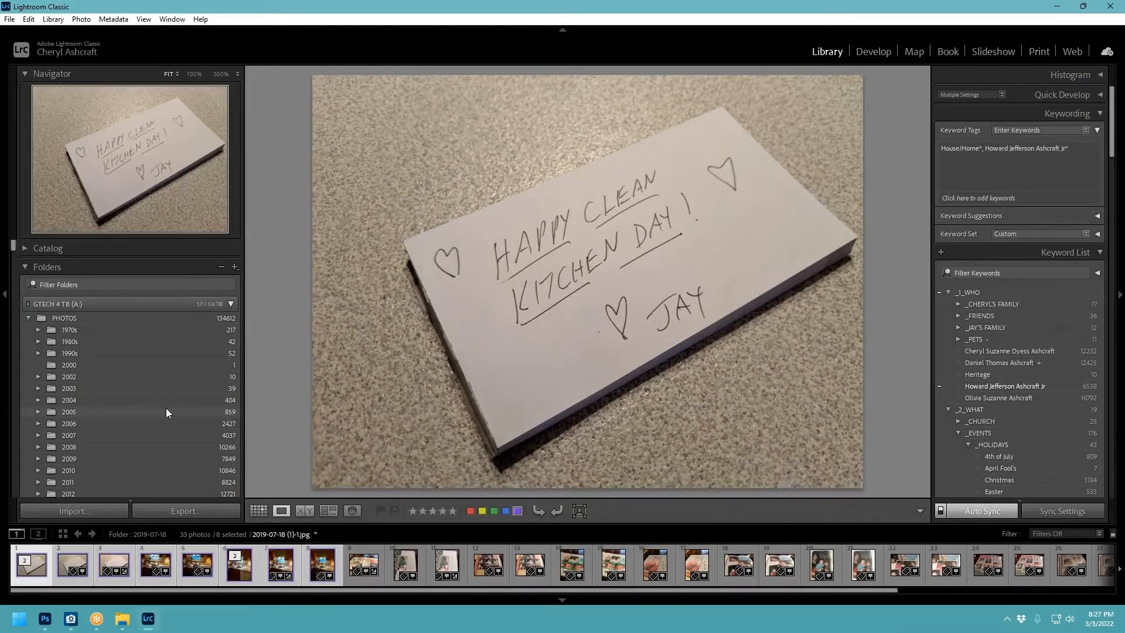
scroll(166, 412, "down", 15)
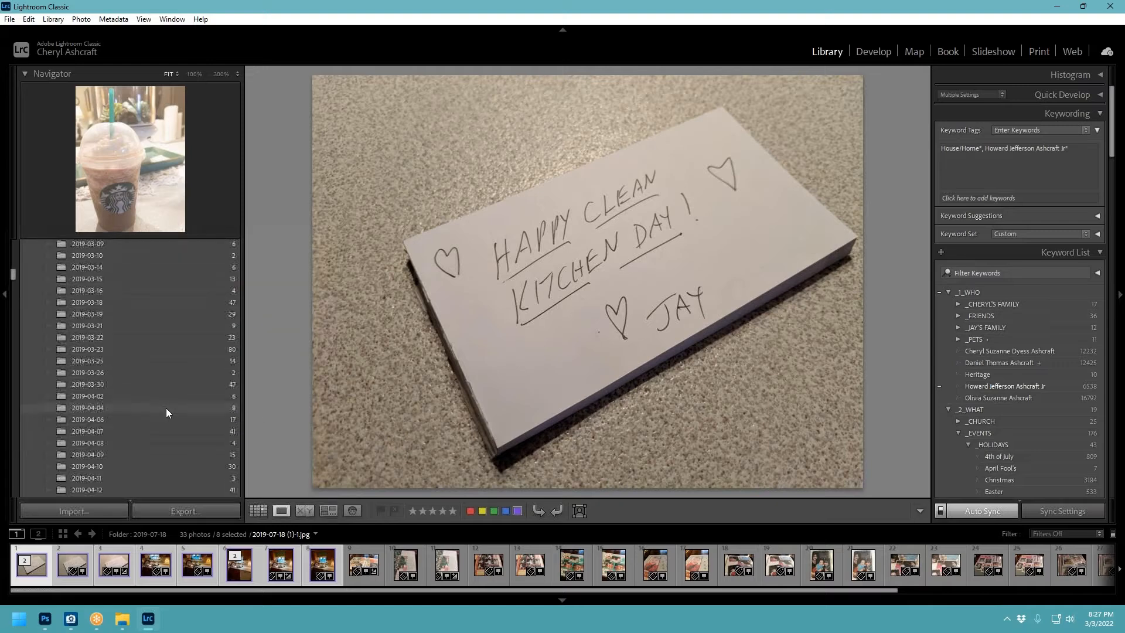
scroll(167, 408, "down", 5)
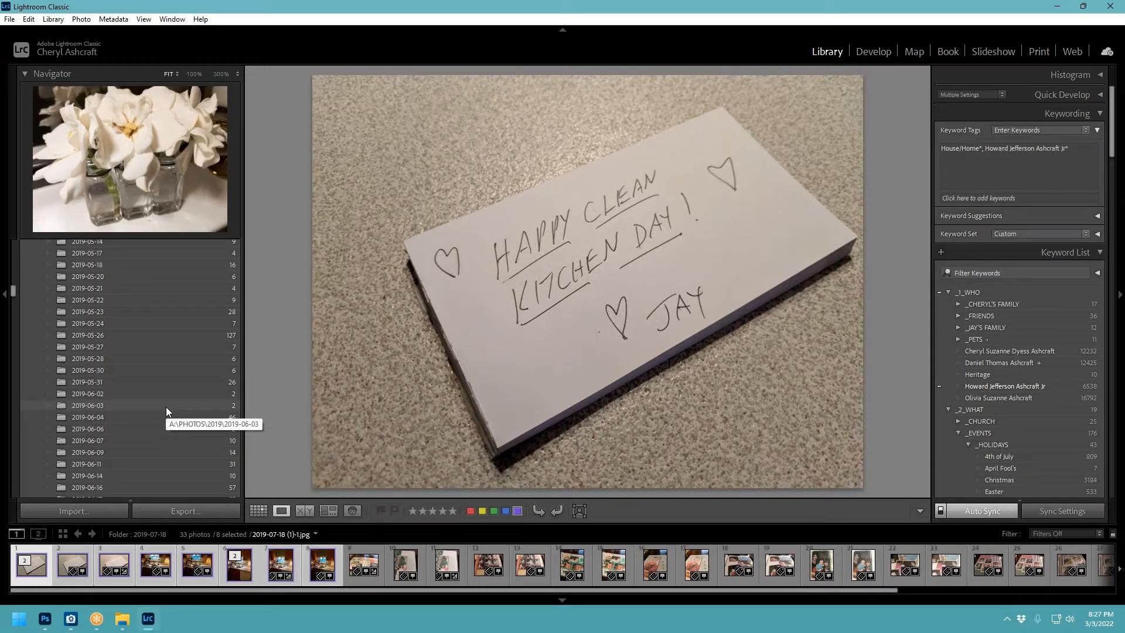
scroll(167, 408, "down", 5)
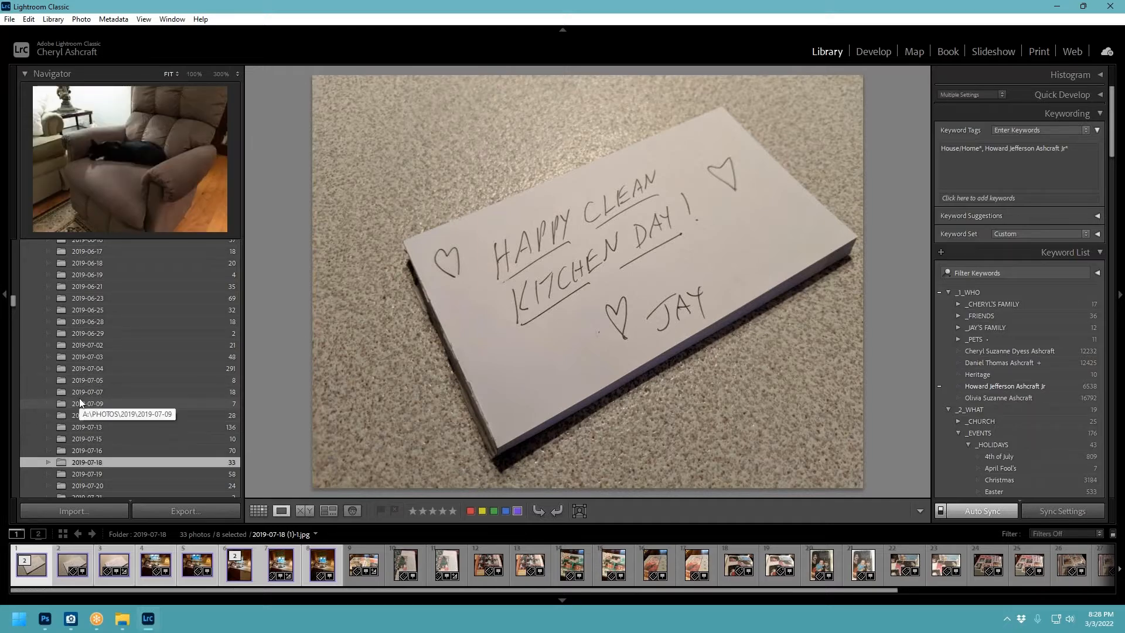
scroll(79, 398, "down", 20)
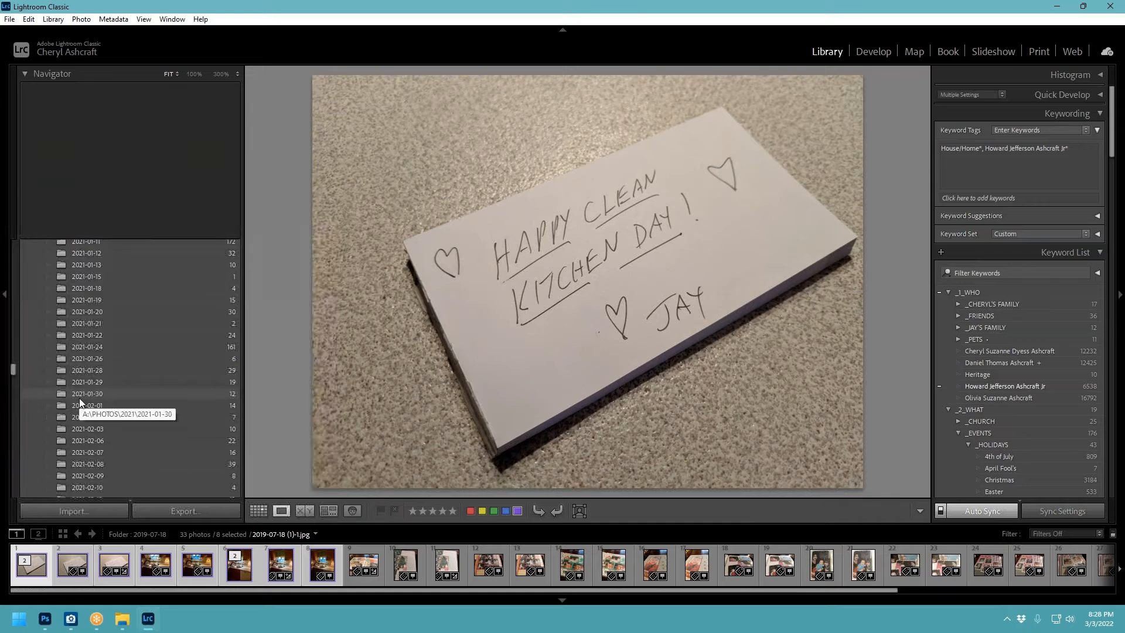
scroll(80, 400, "down", 15)
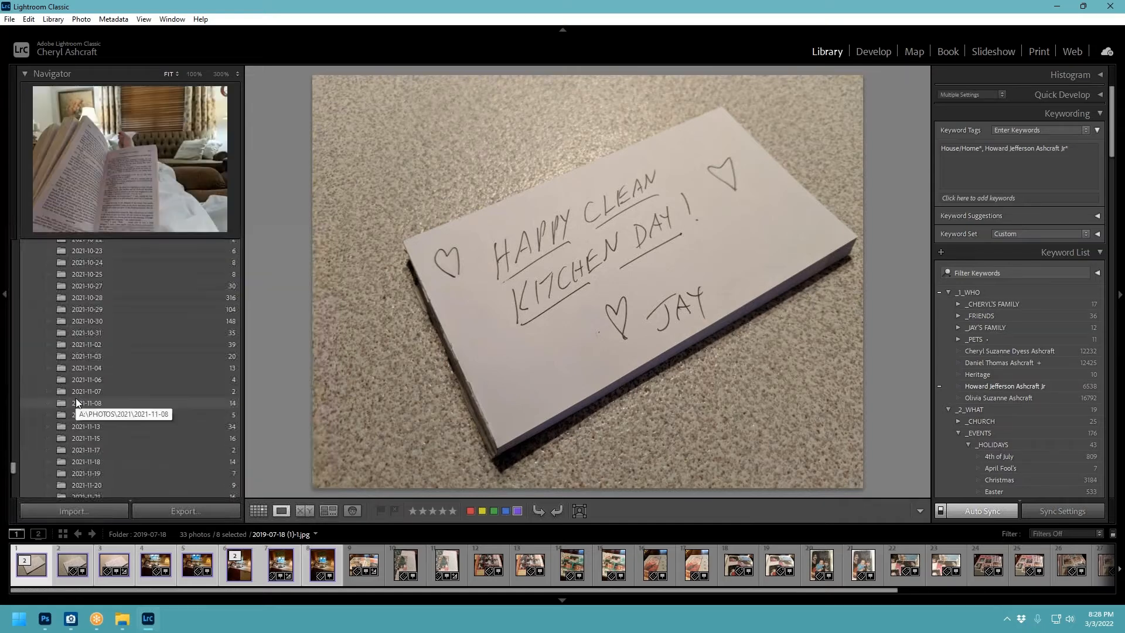
scroll(75, 399, "down", 10)
scroll(75, 398, "up", 3)
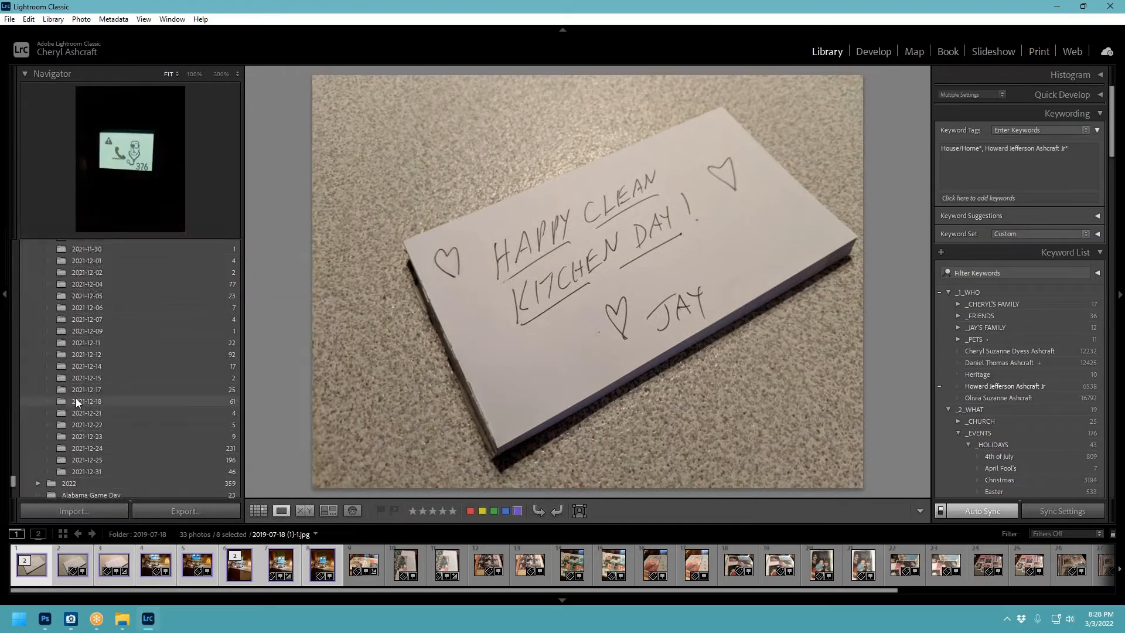
scroll(76, 399, "down", 3)
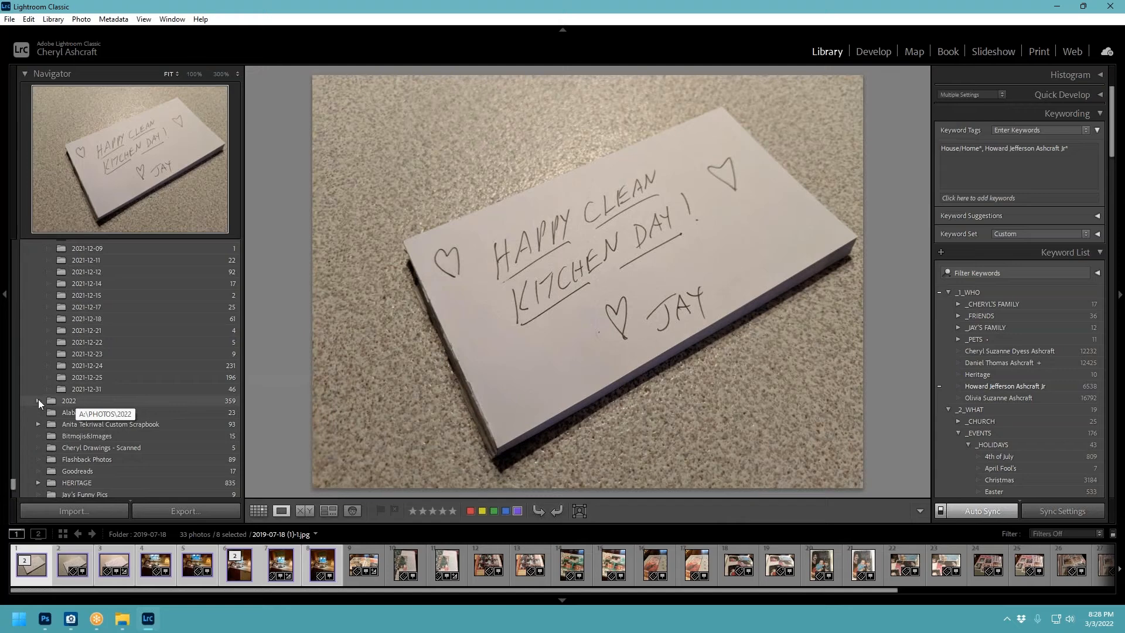
scroll(132, 363, "up", 12)
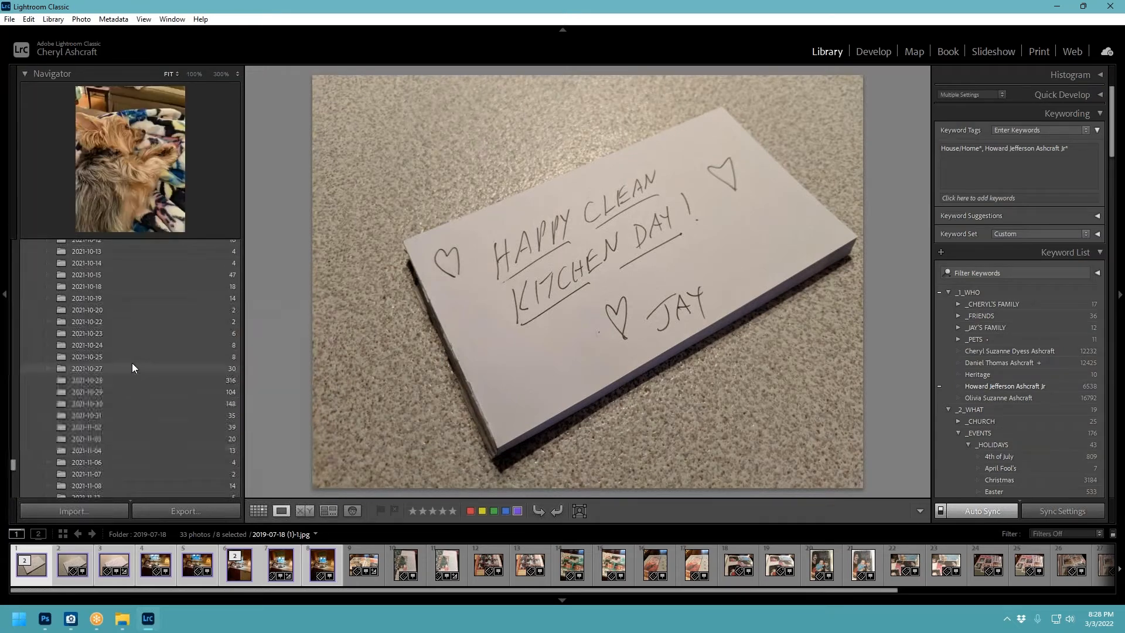
scroll(132, 368, "up", 10)
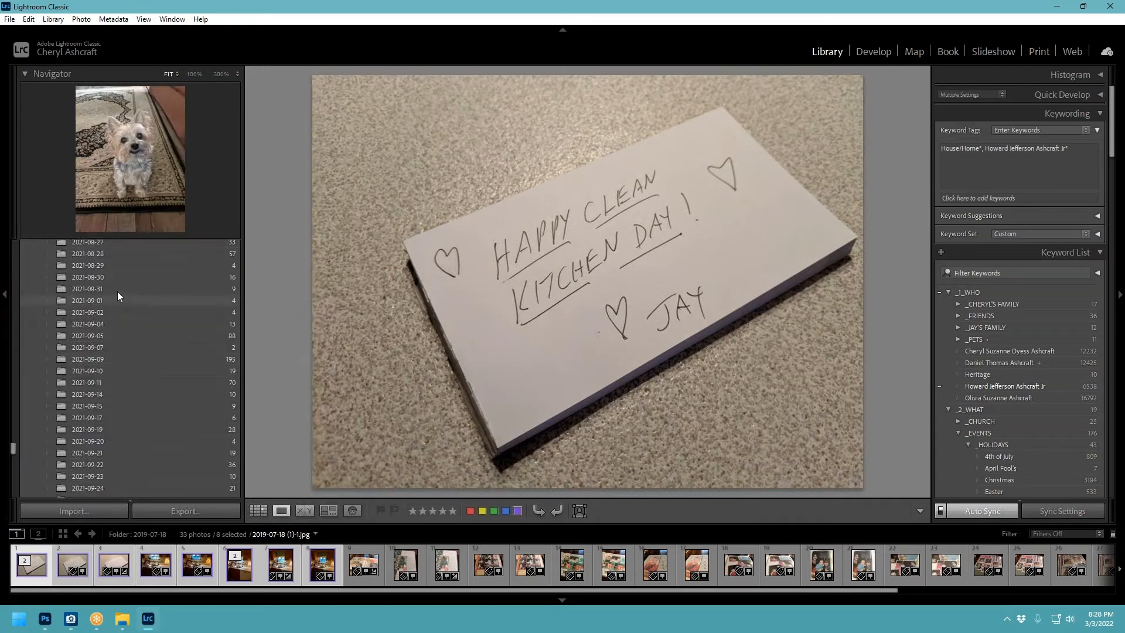
left_click(117, 369)
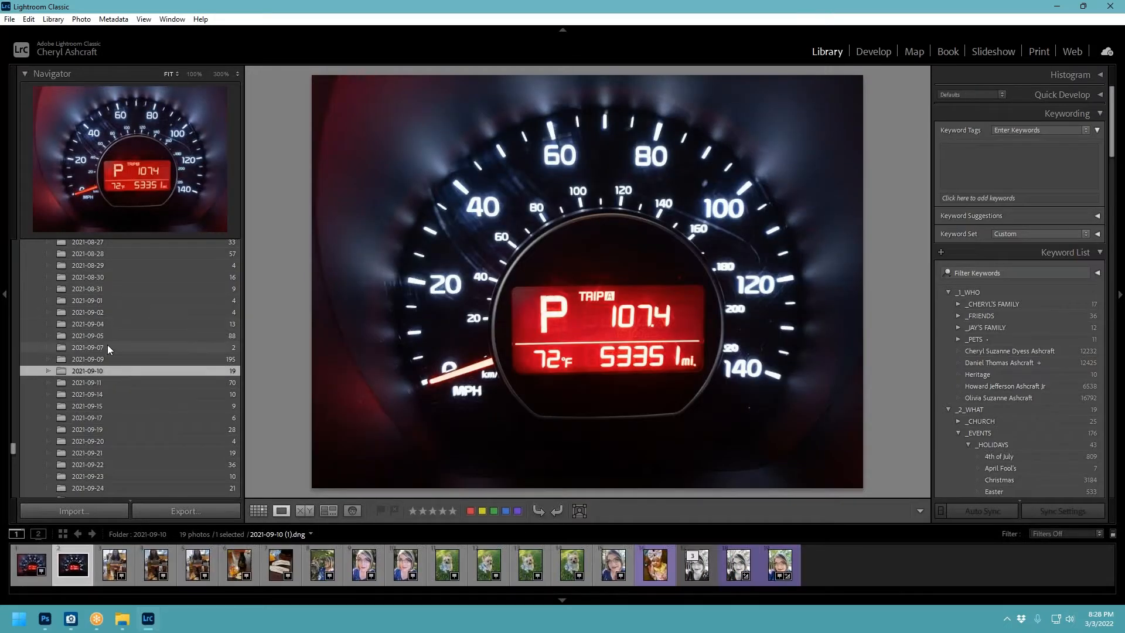
Step: Check the 2021-06-18 folder, then open the 2021-06-19 folder and show its photos as a thumbnail grid
scroll(109, 349, "up", 12)
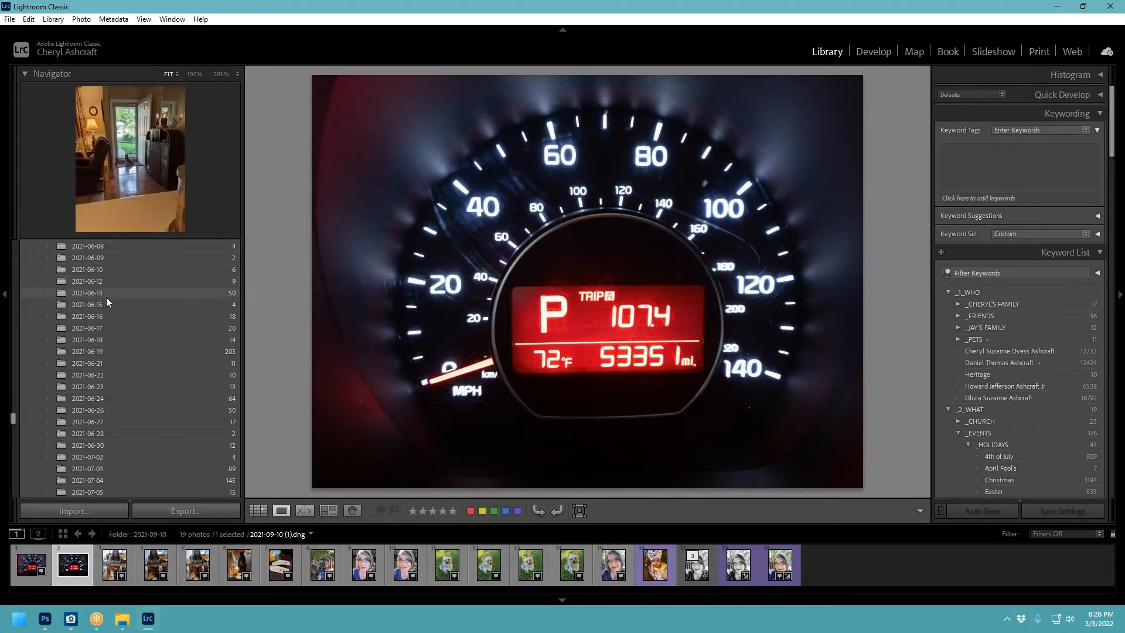
left_click(102, 339)
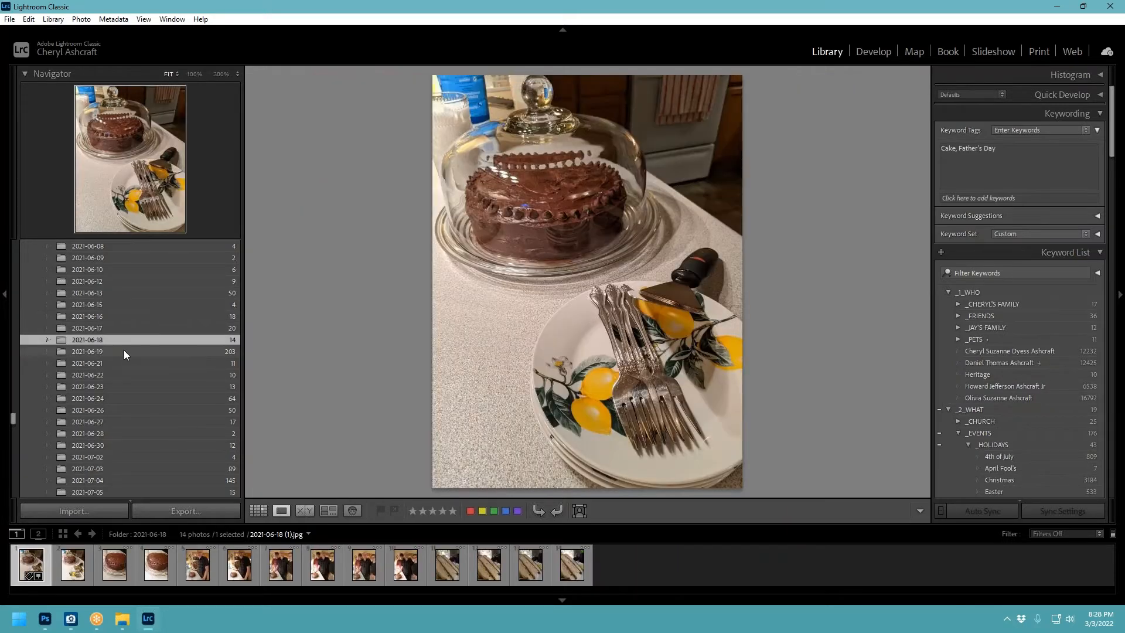
left_click(106, 352)
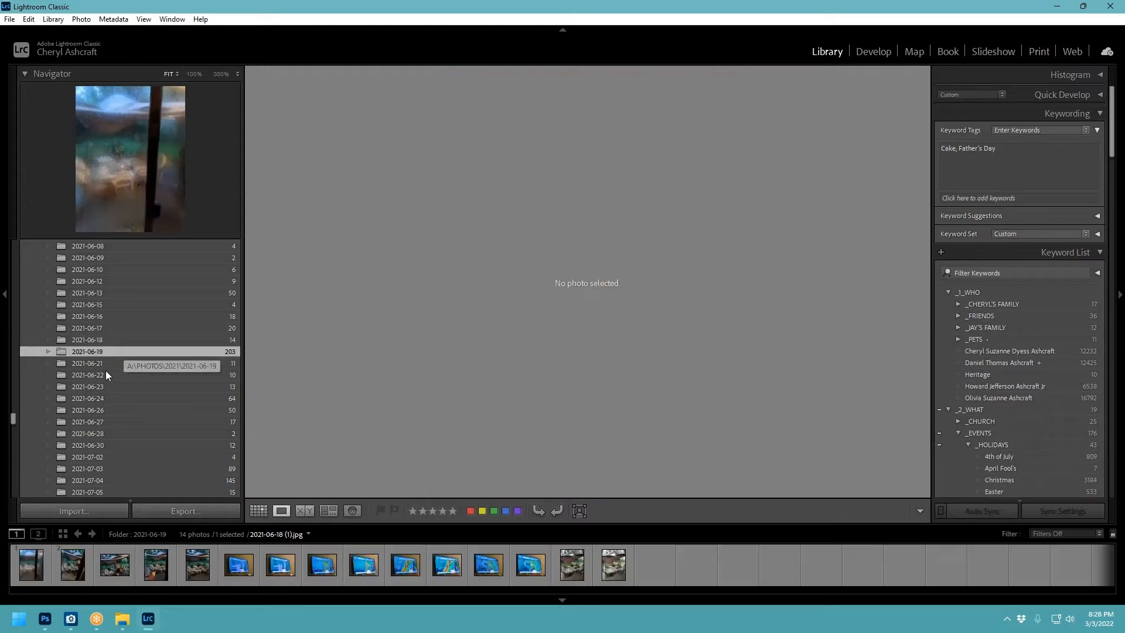
left_click(256, 510)
Step: Look through the McGuire's Irish Pub menu, table, lantern, food and portrait thumbnails in the 2021-06-19 folder
scroll(679, 328, "down", 5)
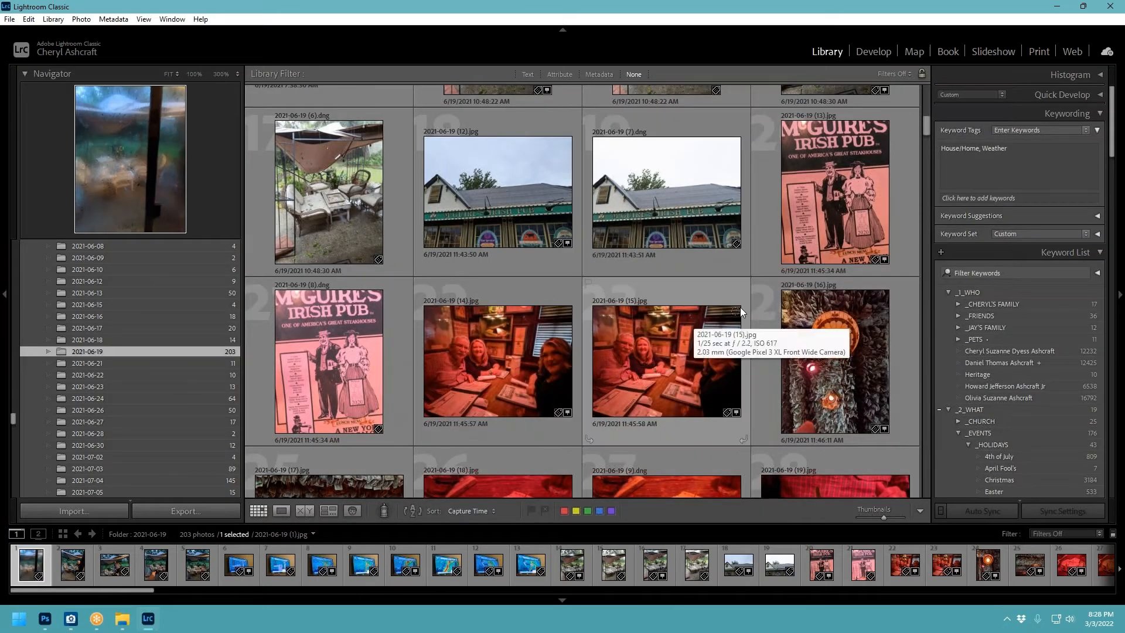
left_click(790, 214)
scroll(782, 252, "down", 2)
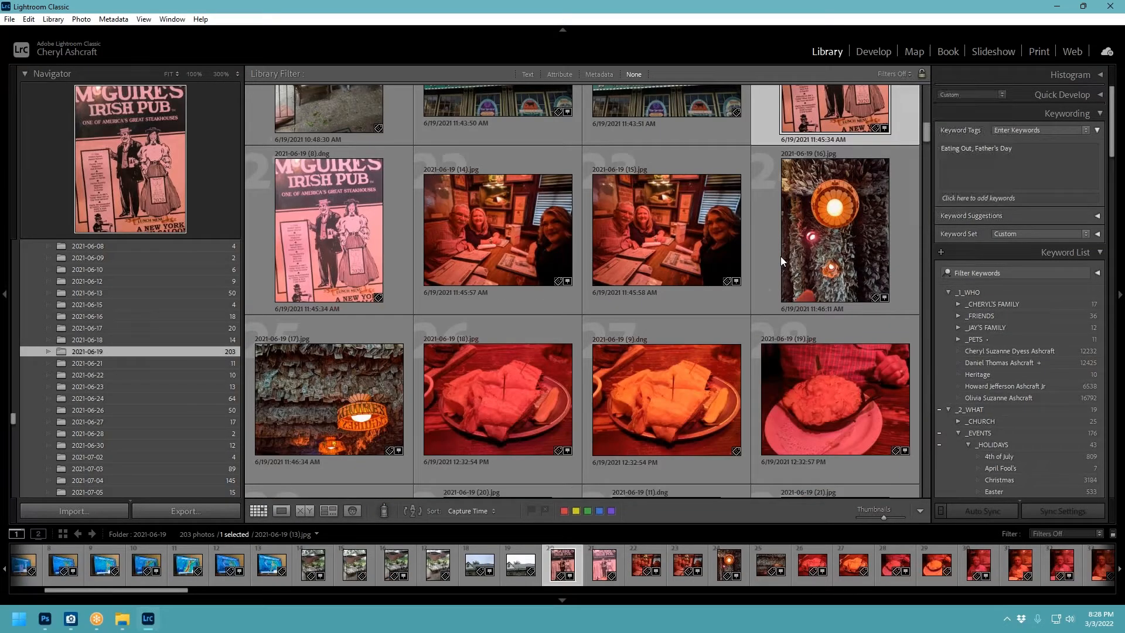
left_click(680, 254)
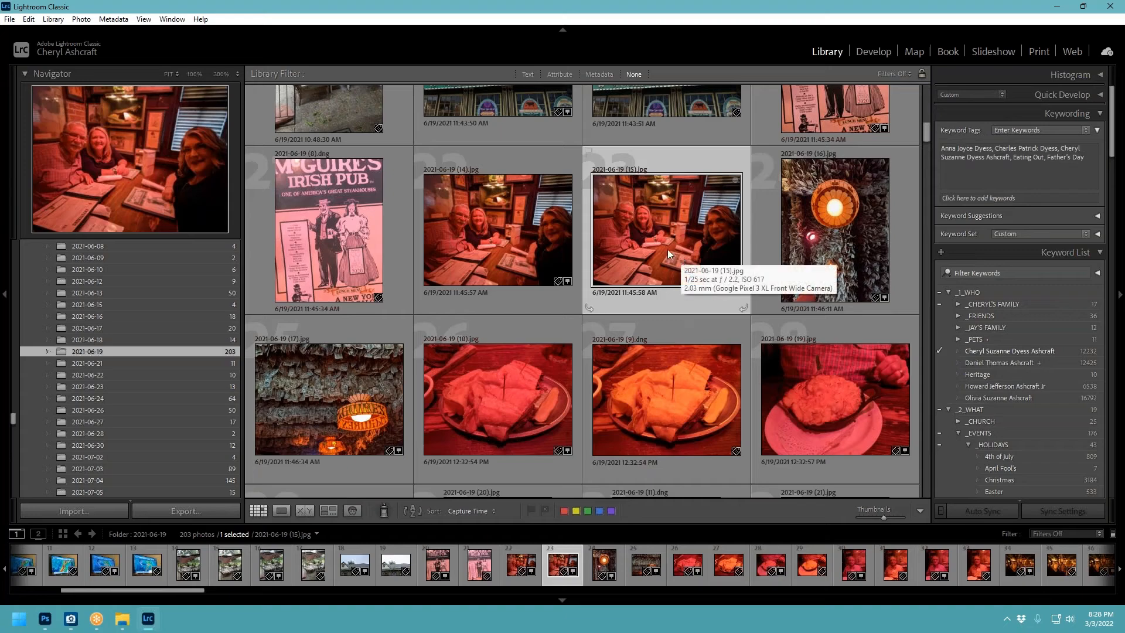
left_click(548, 237)
left_click(510, 404)
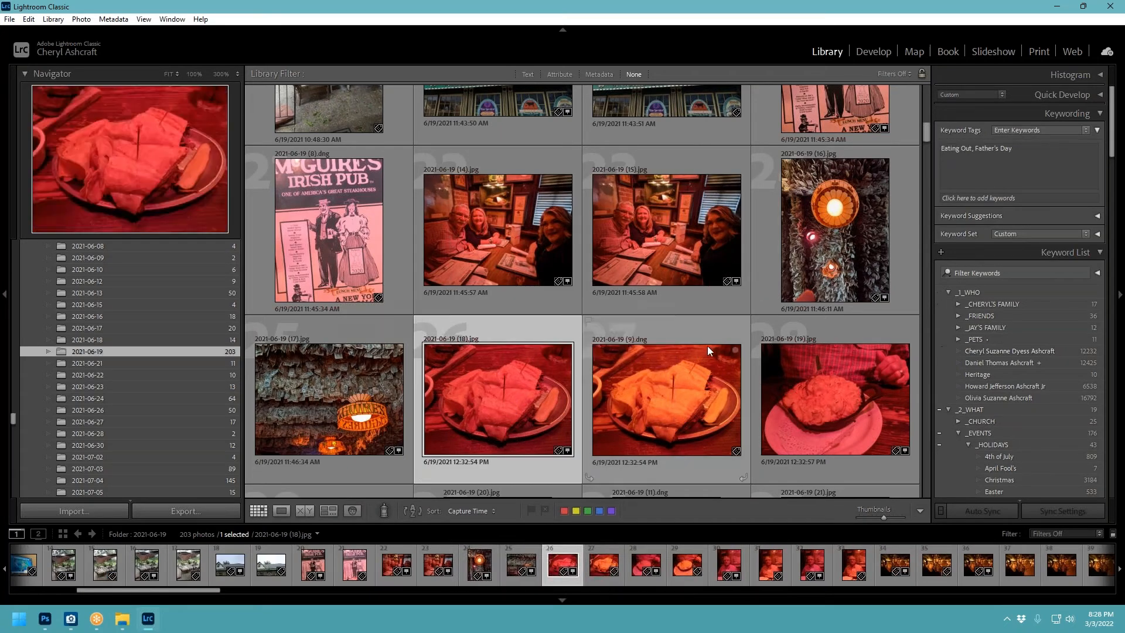
scroll(707, 346, "down", 5)
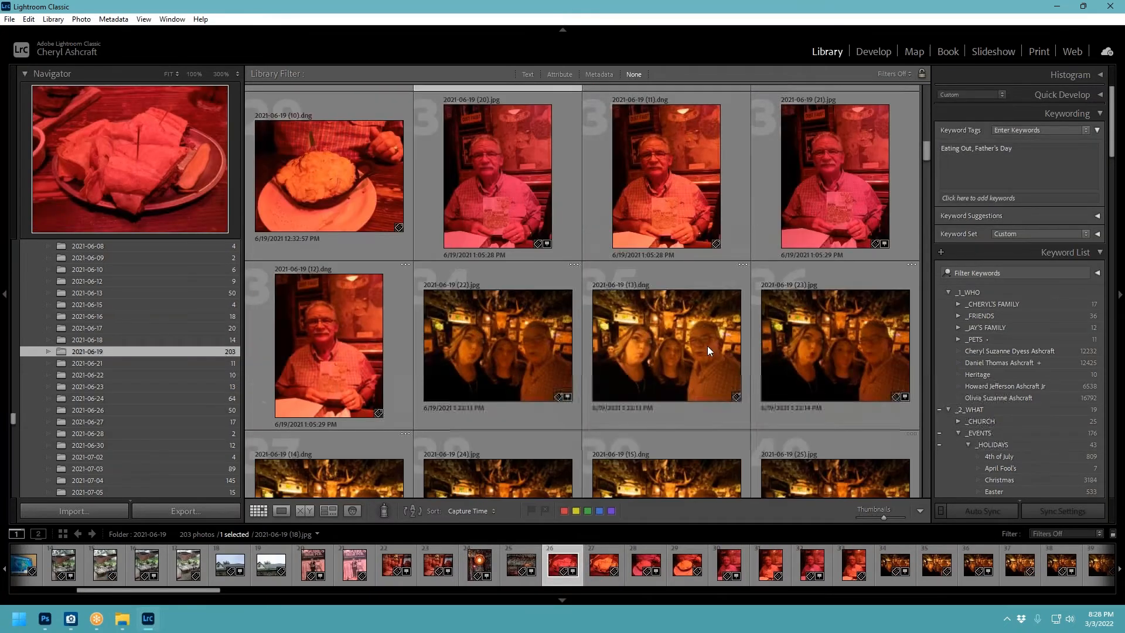
scroll(708, 346, "up", 5)
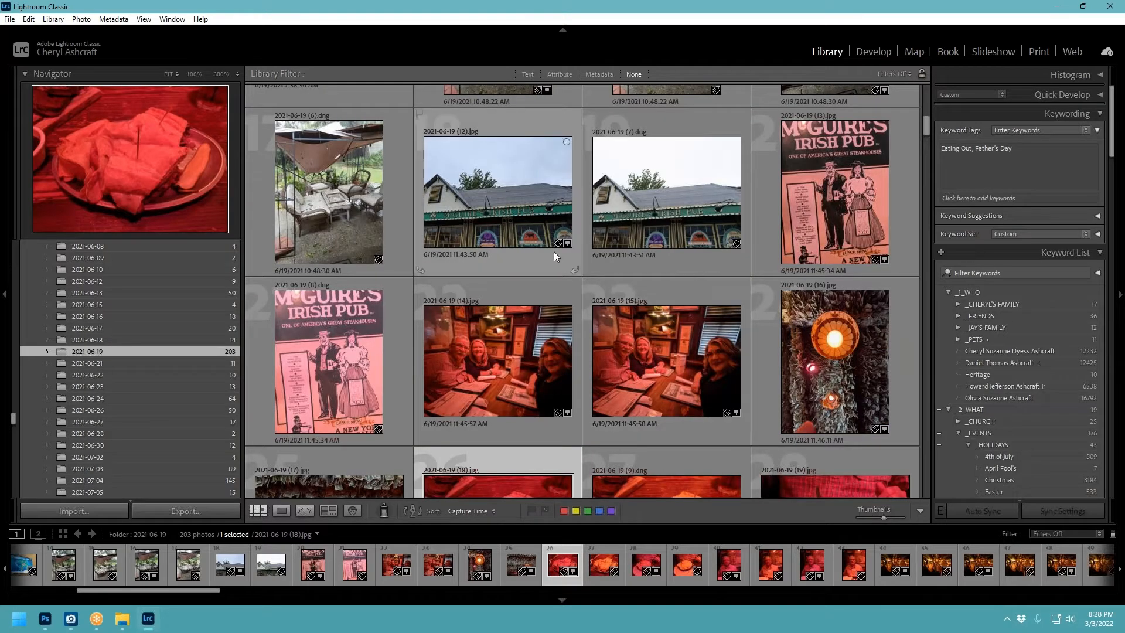
double_click(526, 202)
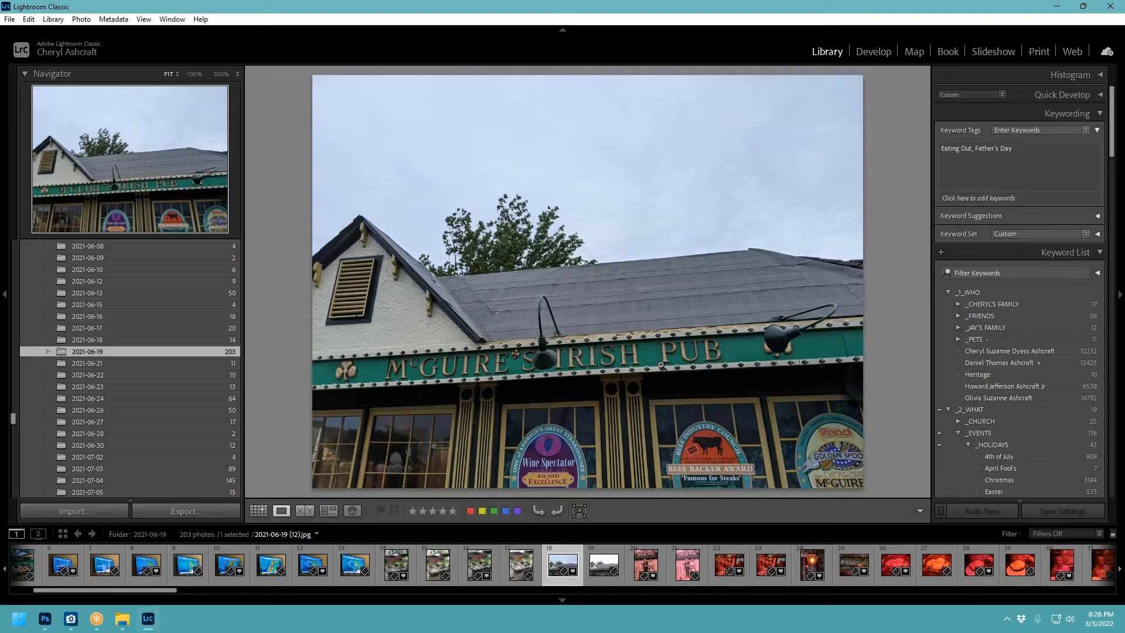
left_click(259, 511)
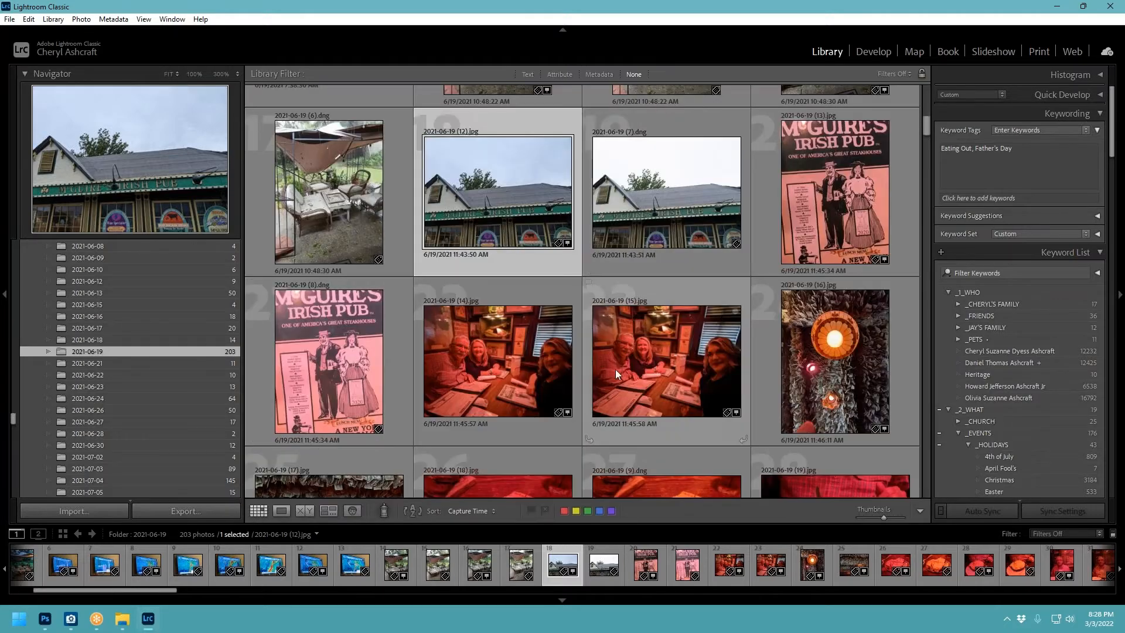
left_click(470, 362)
double_click(469, 362)
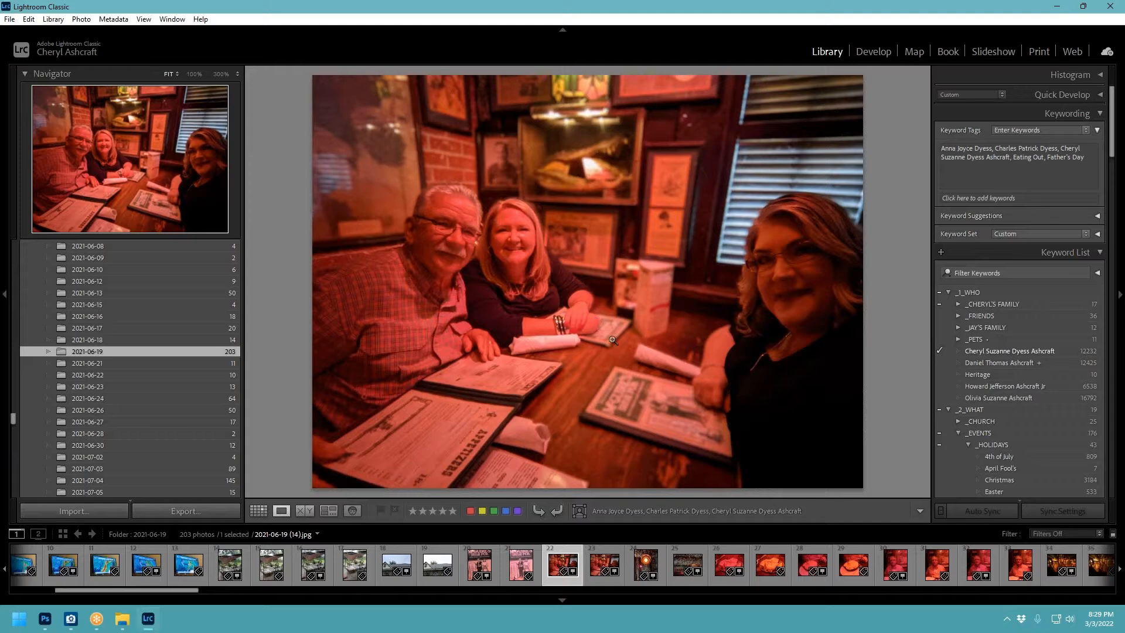
key("Right")
key("Right")
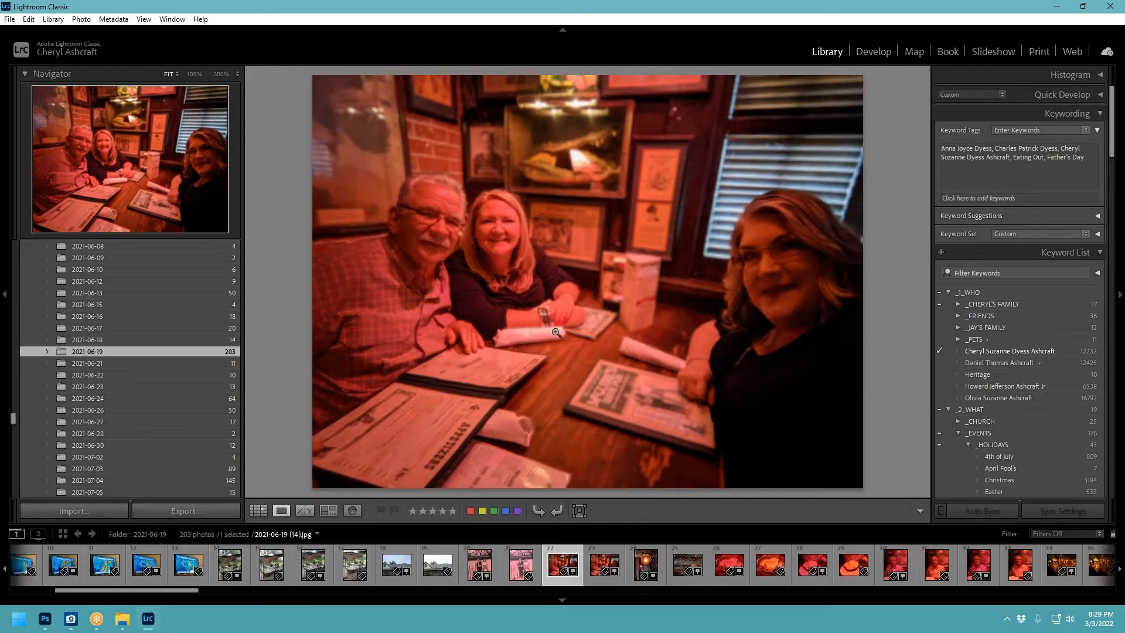
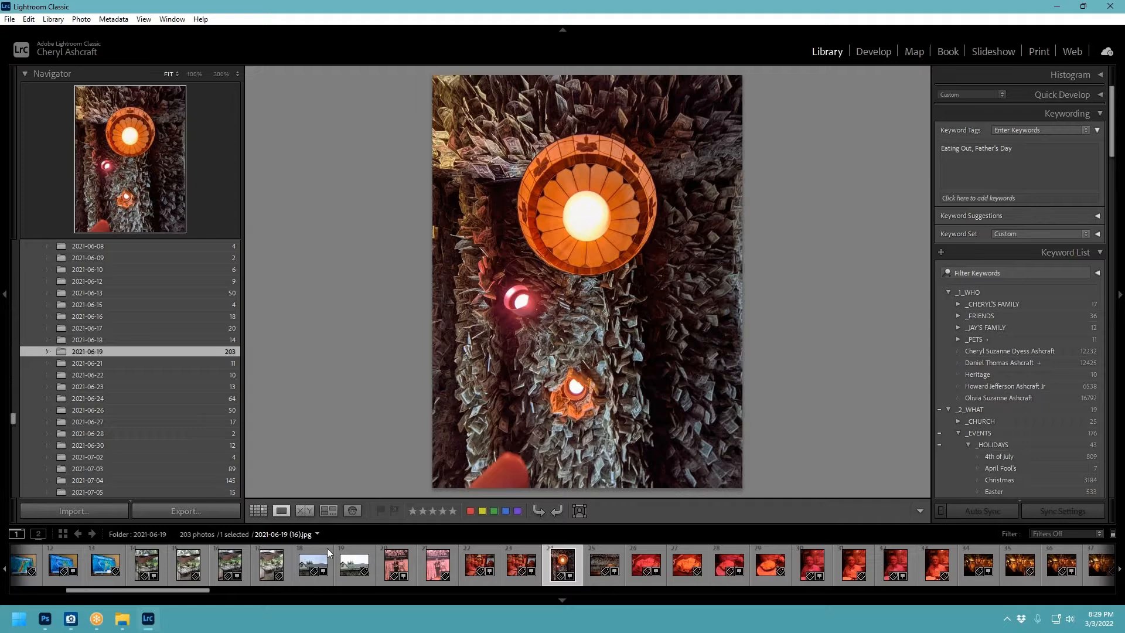
left_click(603, 582)
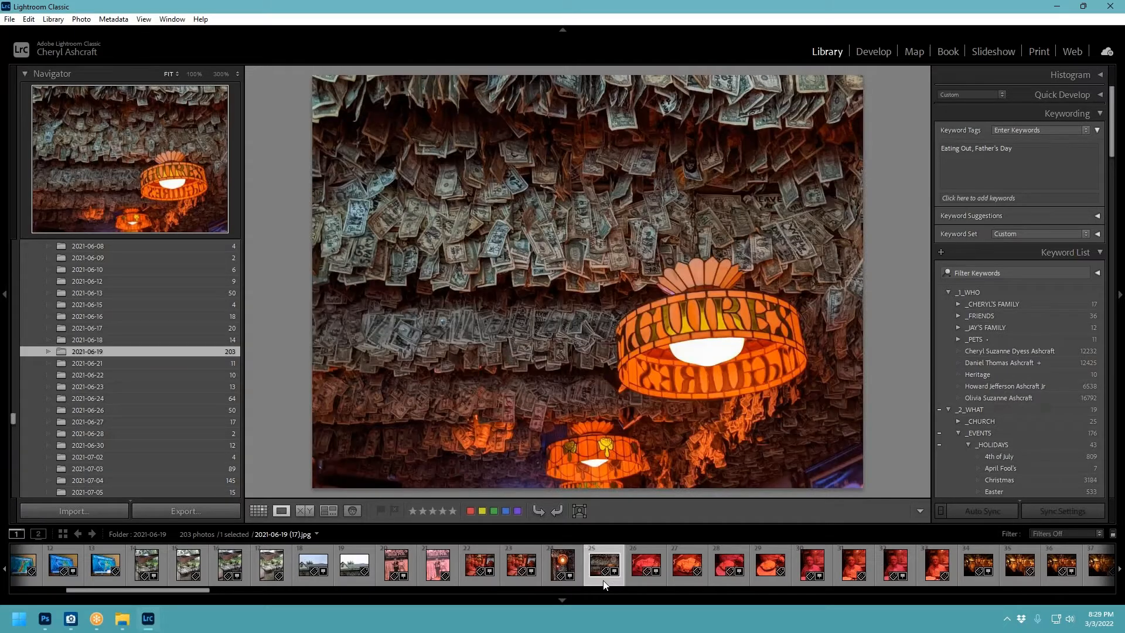
left_click(502, 251)
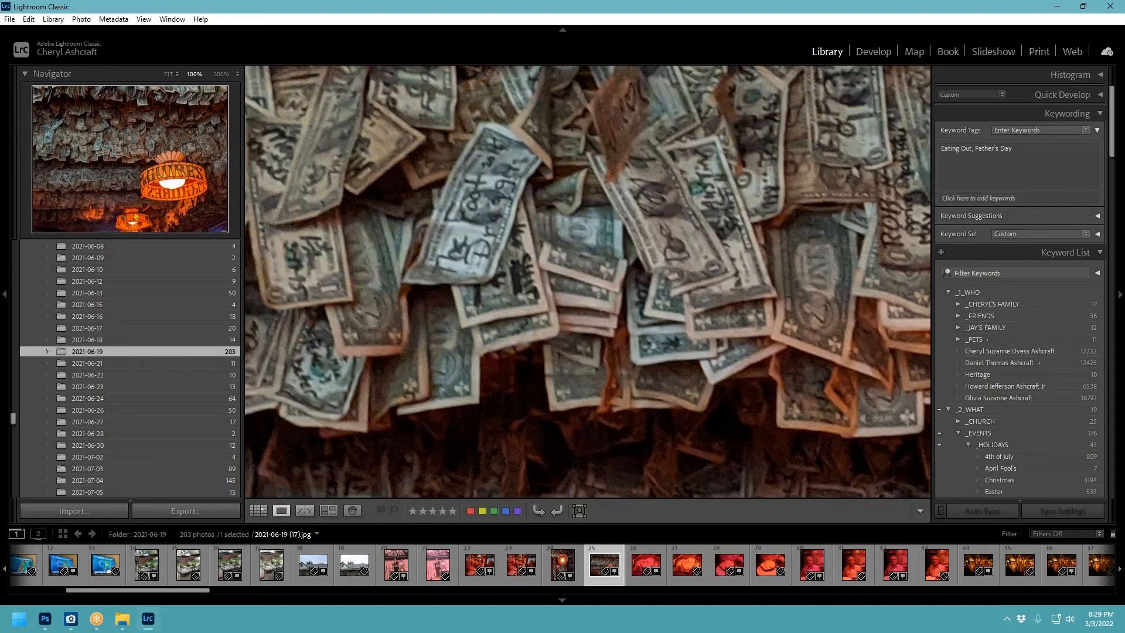
left_click(697, 256)
key("Right")
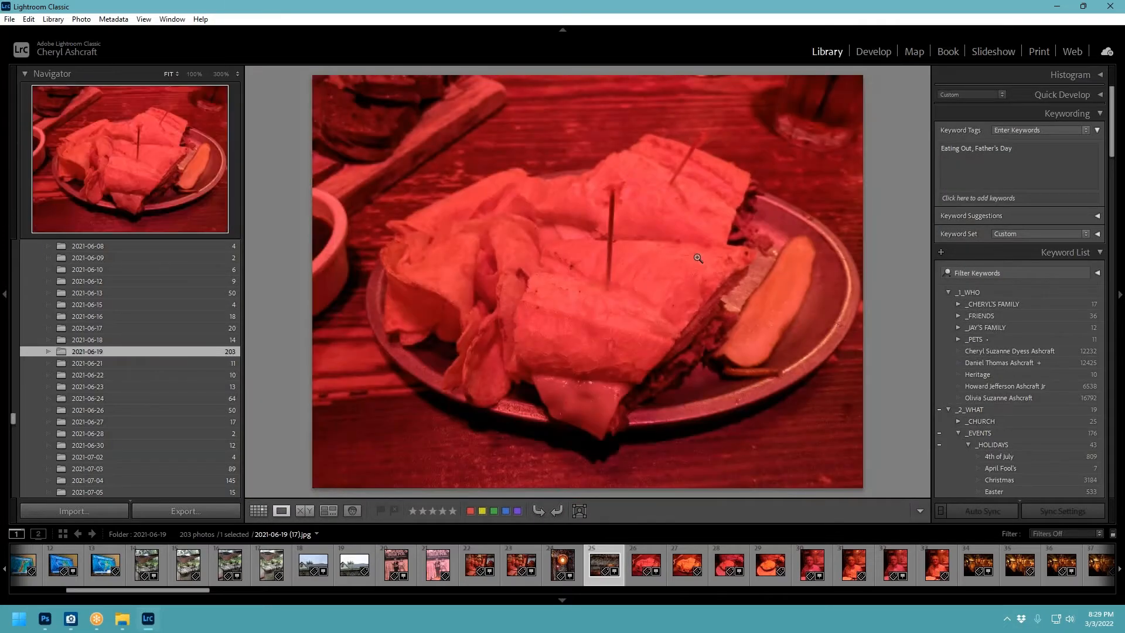
key("Right")
key("Right")
key("Right")
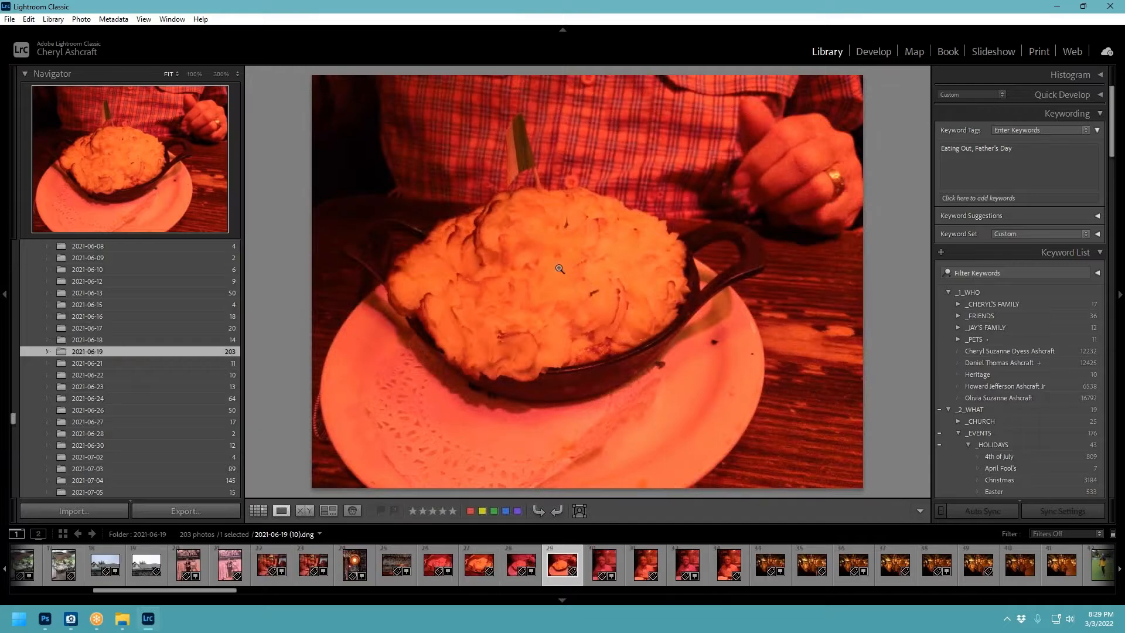
key("Left")
key("Left")
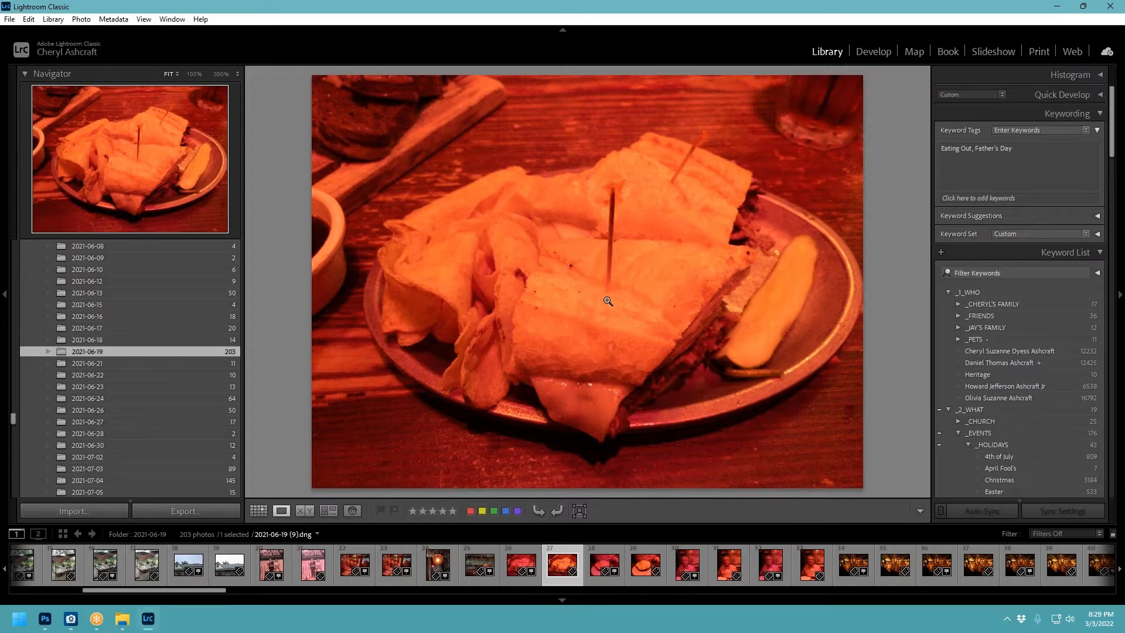
key("Right")
key("Right")
Step: Look through the red-lit card-holding portrait and the group selfies under the mounted antlers
key("Right")
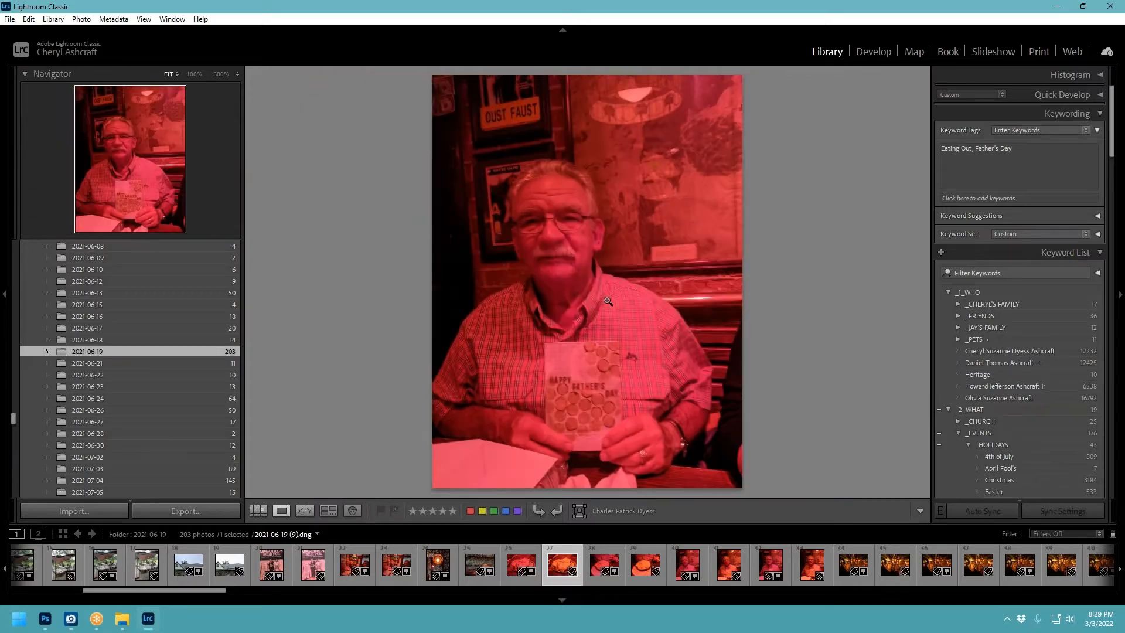
key("Right")
key("Right")
key("Right")
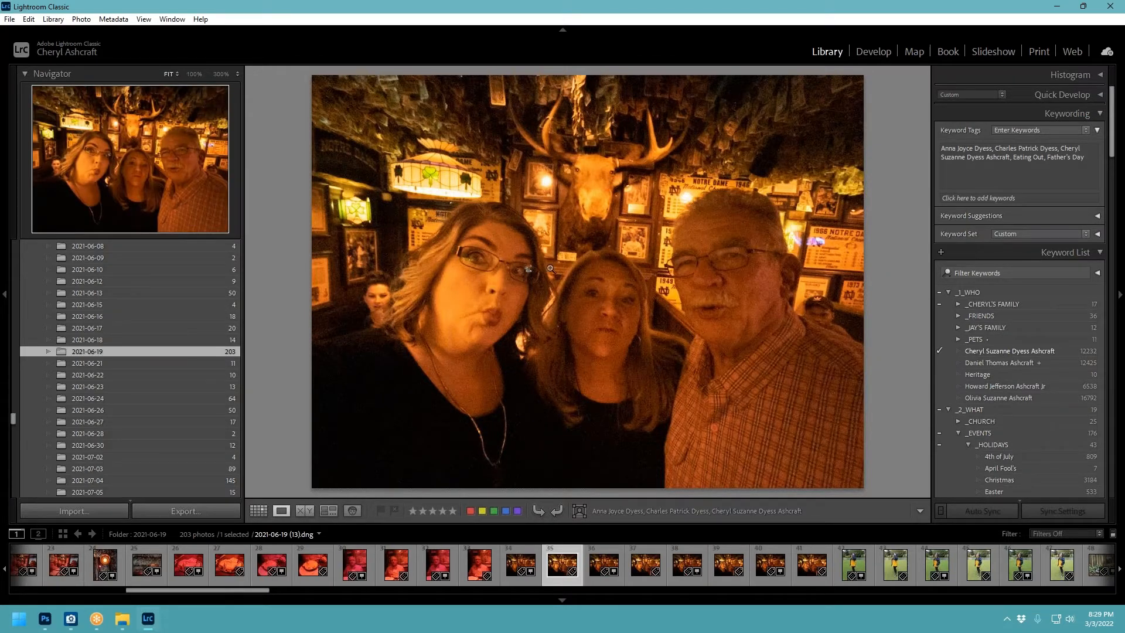
key("Right")
key("Right")
key("Right")
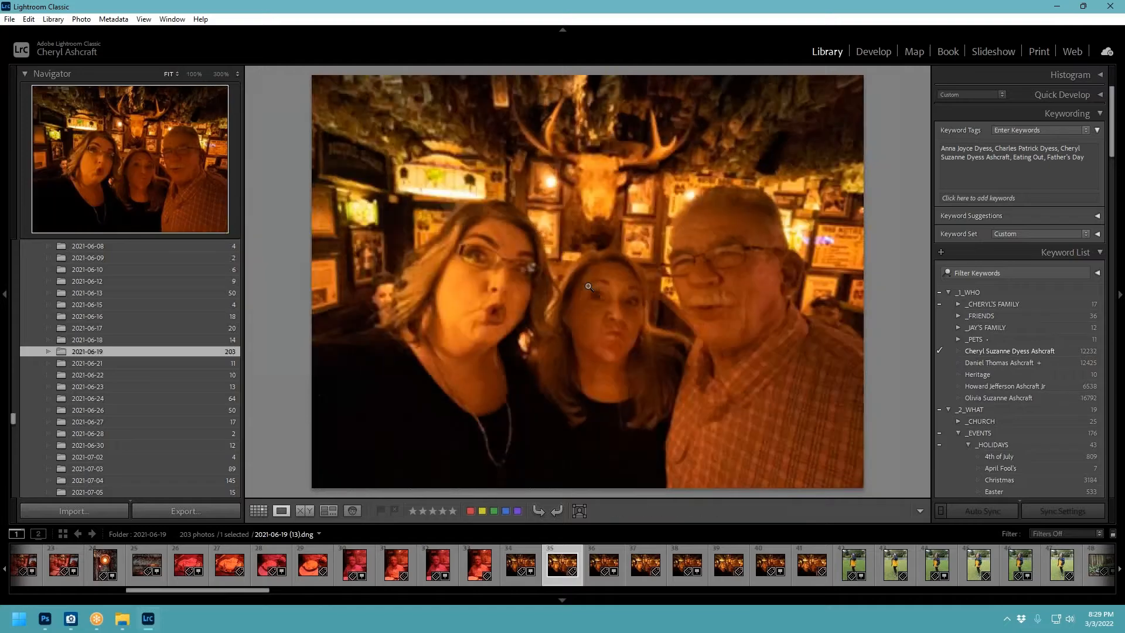
key("Right")
key("Right")
key("Right")
key("Right")
key("Right")
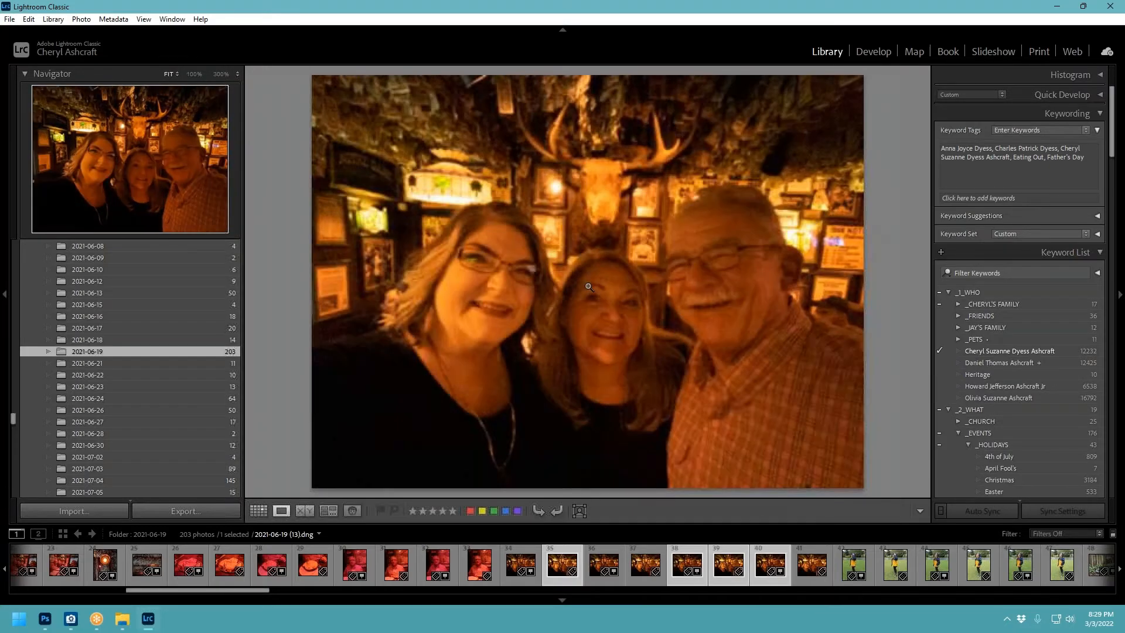
key("Right")
key("Right")
key("Right")
key("Right")
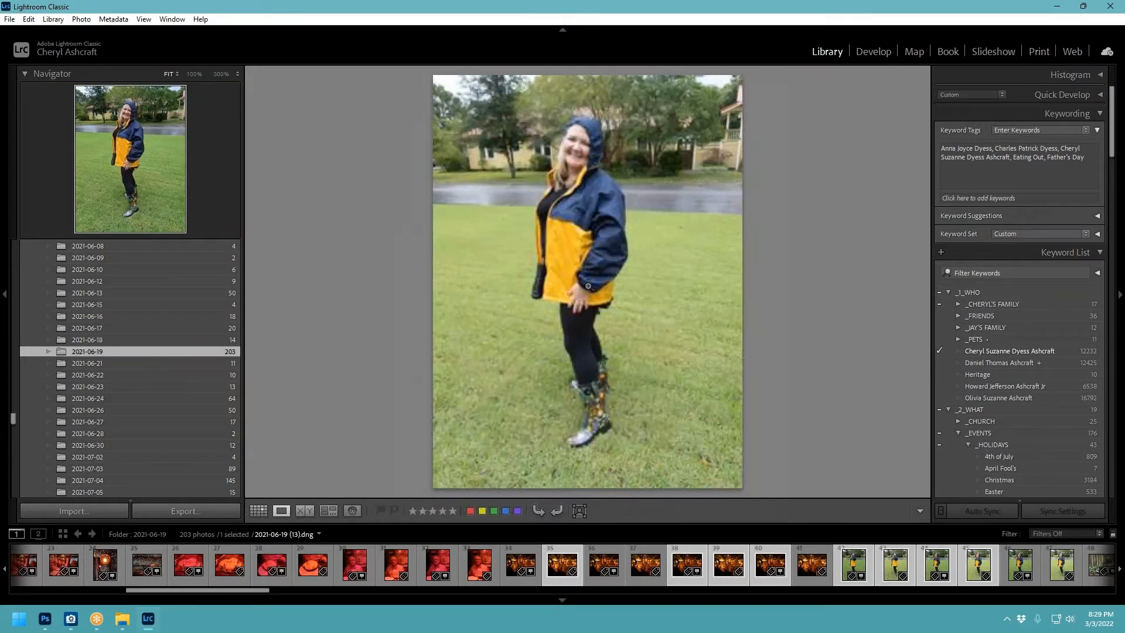
key("Right")
key("Right")
key("Right")
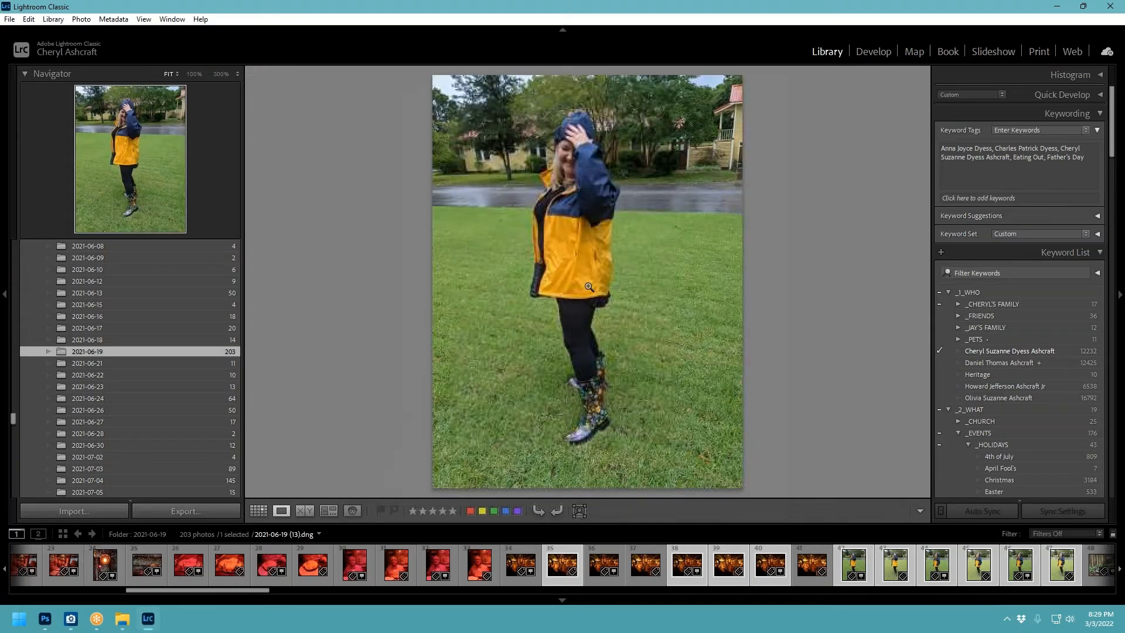
left_click(598, 438)
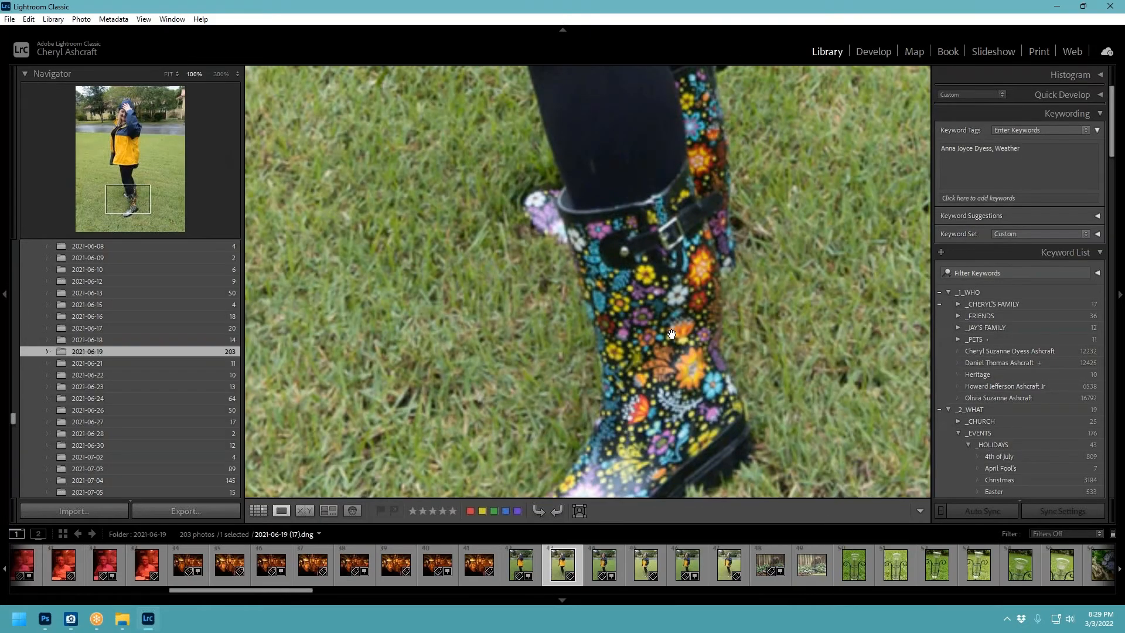
left_click(673, 336)
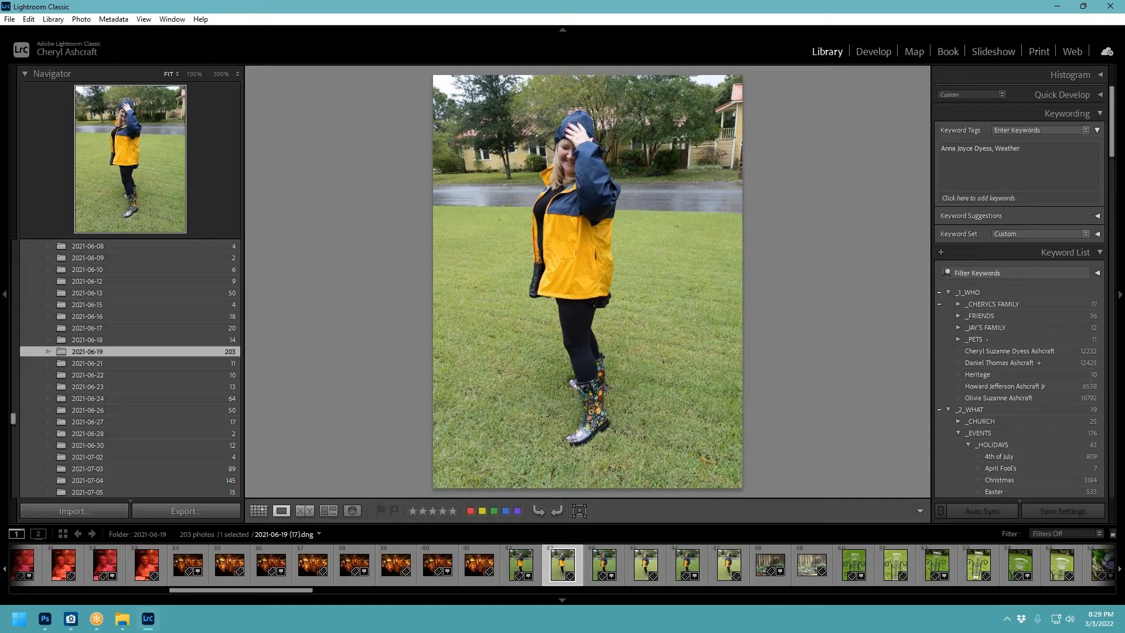
Step: Look through the remaining raincoat photos, the hydrangea garden and the rain gauge photos
key("Right")
key("Right")
key("Right")
key("Right")
key("Right")
key("Right")
key("Right")
key("Right")
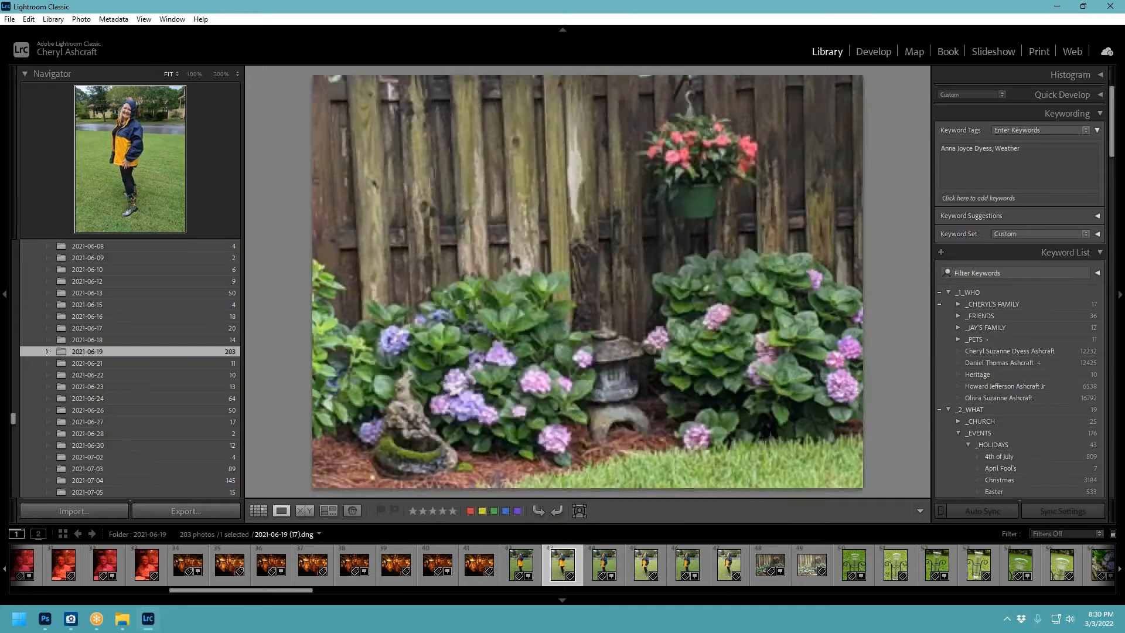
key("Right")
key("Right")
key("Right")
key("Right")
key("Right")
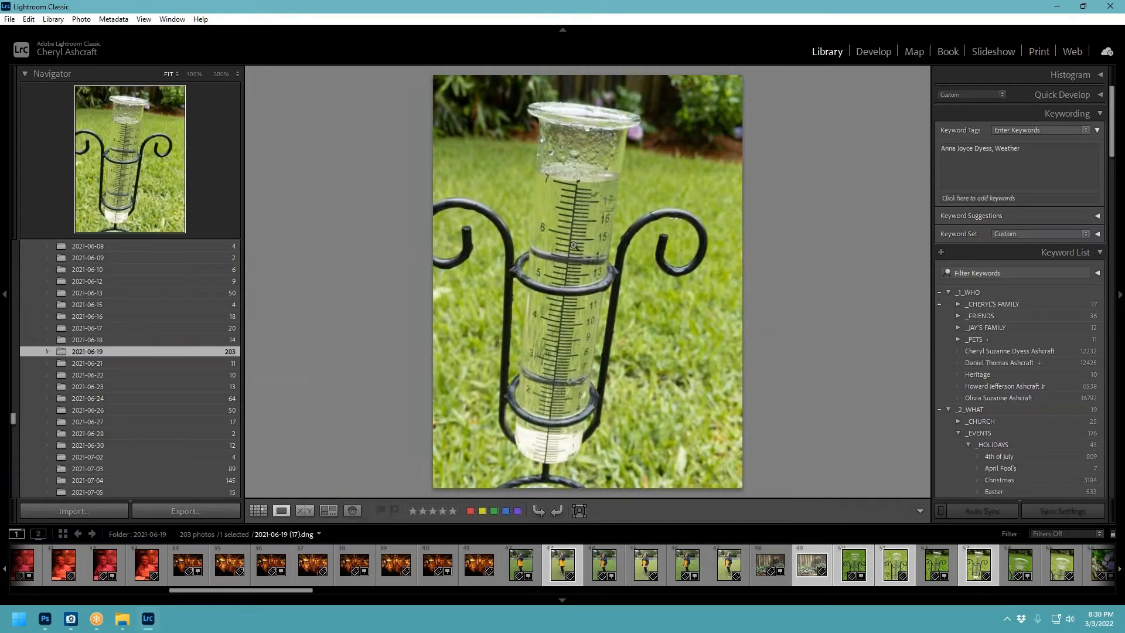
key("Right")
key("Right")
key("Right")
Step: Compare the photos of the "Daddy" envelope, the Happy Father's Day card front and the card's handwritten inside
key("Right")
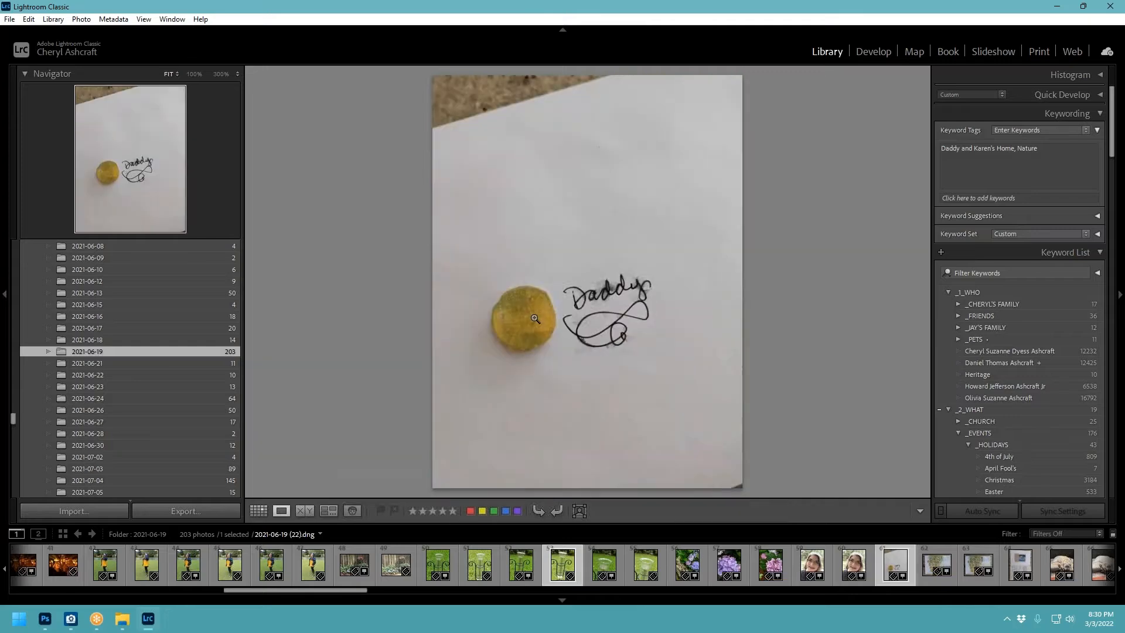
key("Right")
key("Right")
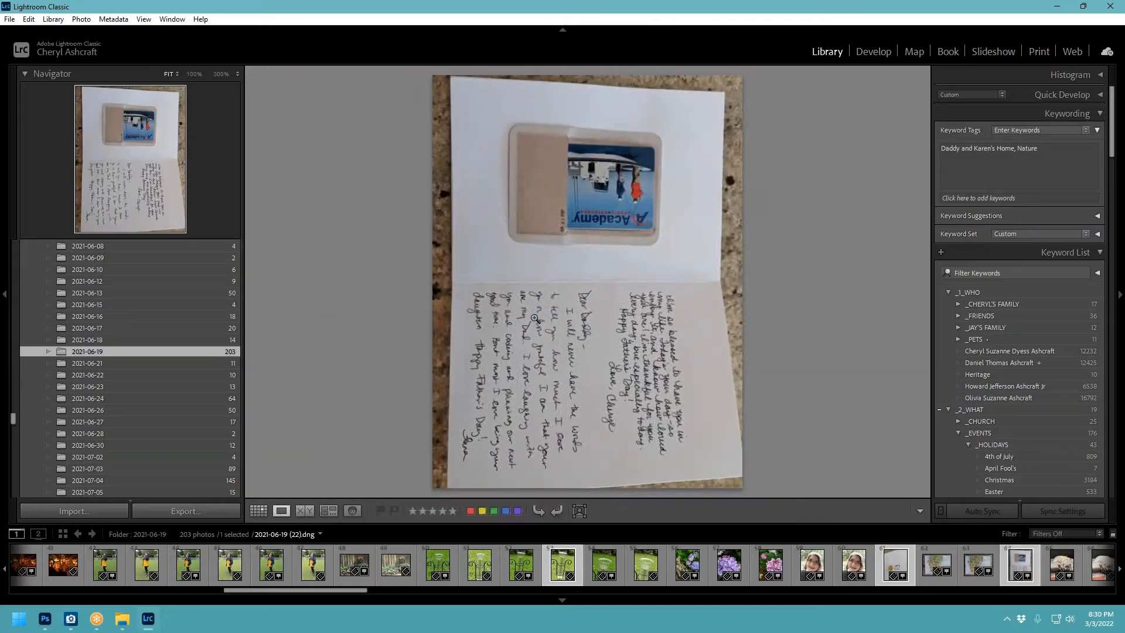
key("Right")
key("Right")
key("Right")
key("Right")
key("Right")
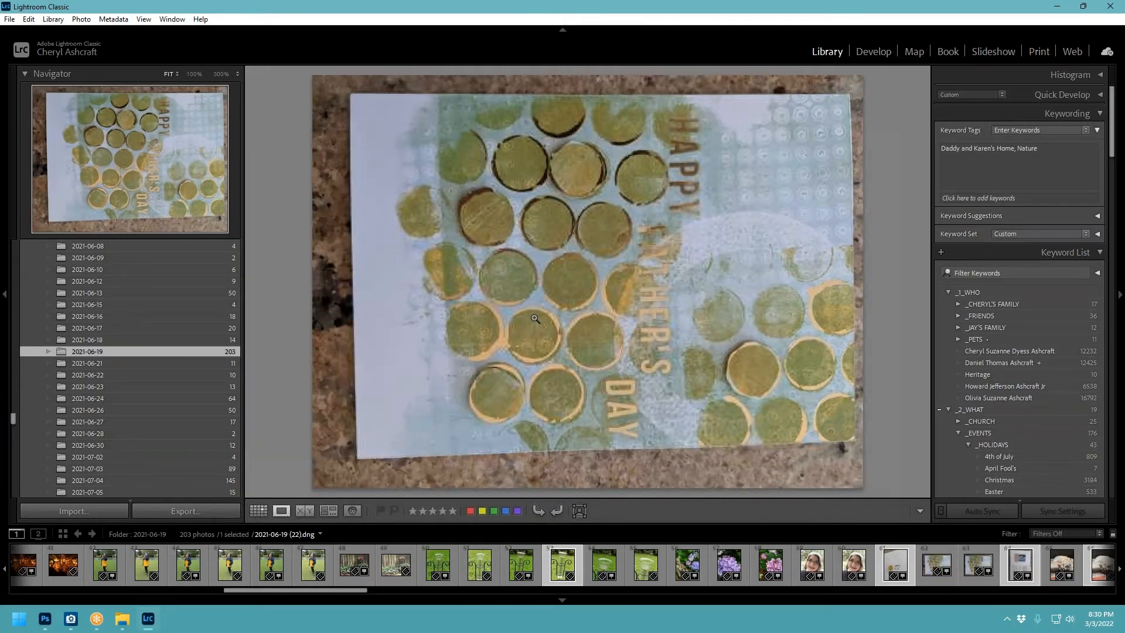
key("Left")
key("Right")
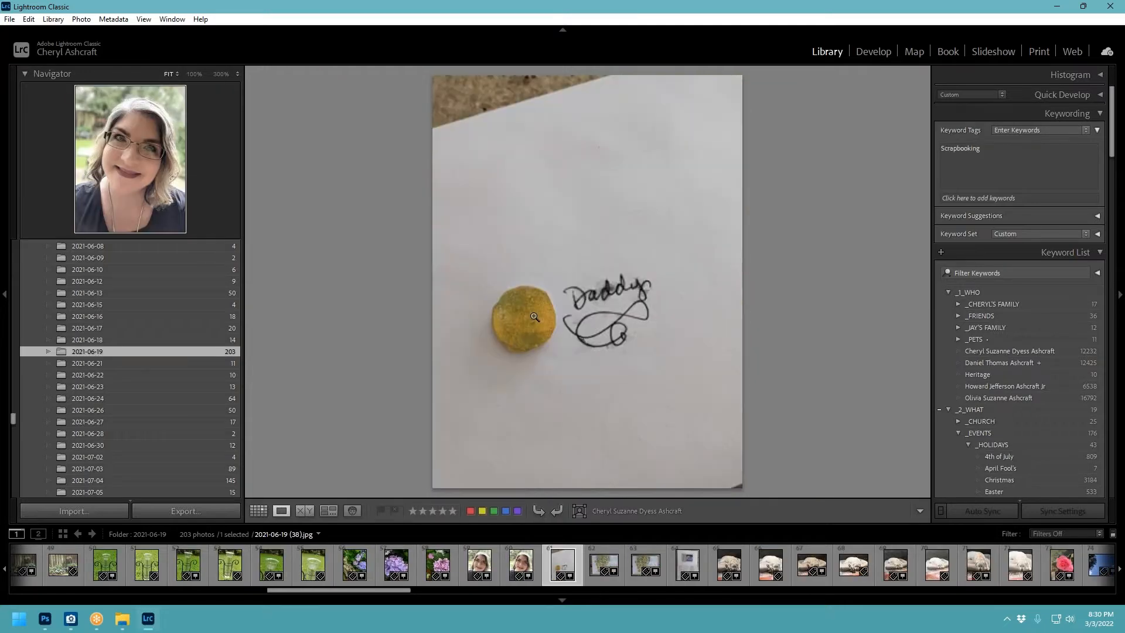
key("Right")
key("Right")
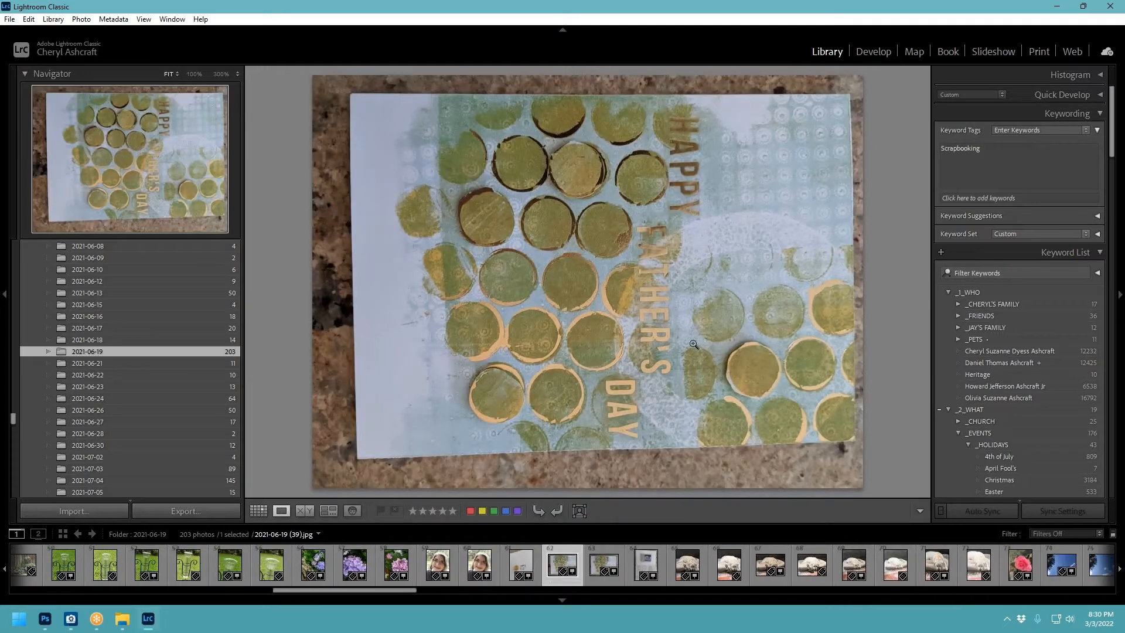
left_click(537, 510)
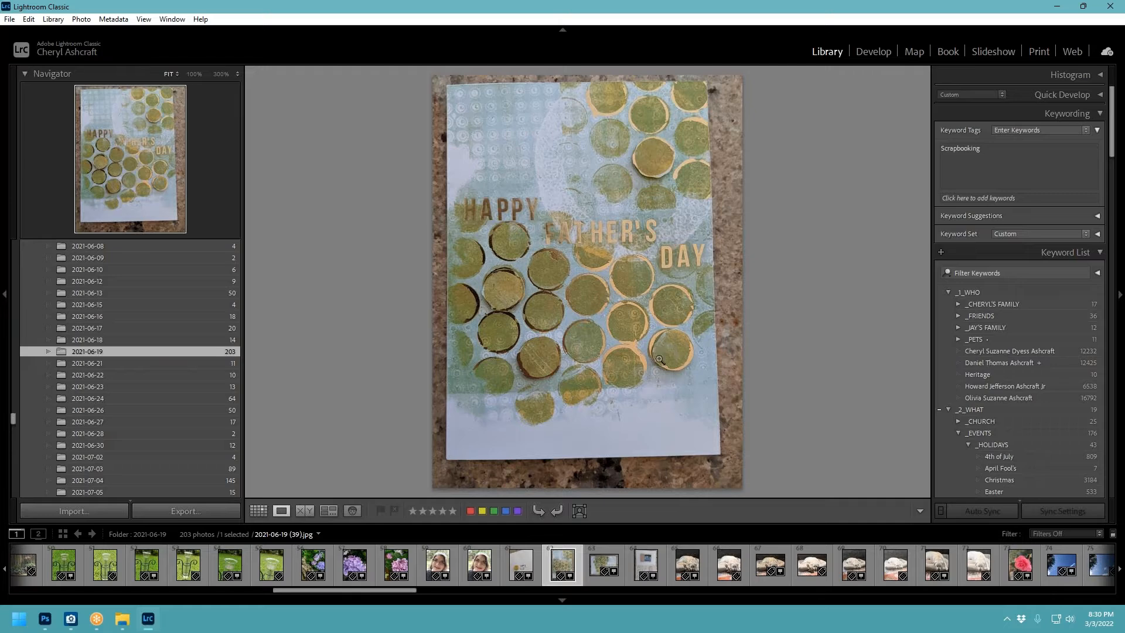
left_click(648, 169)
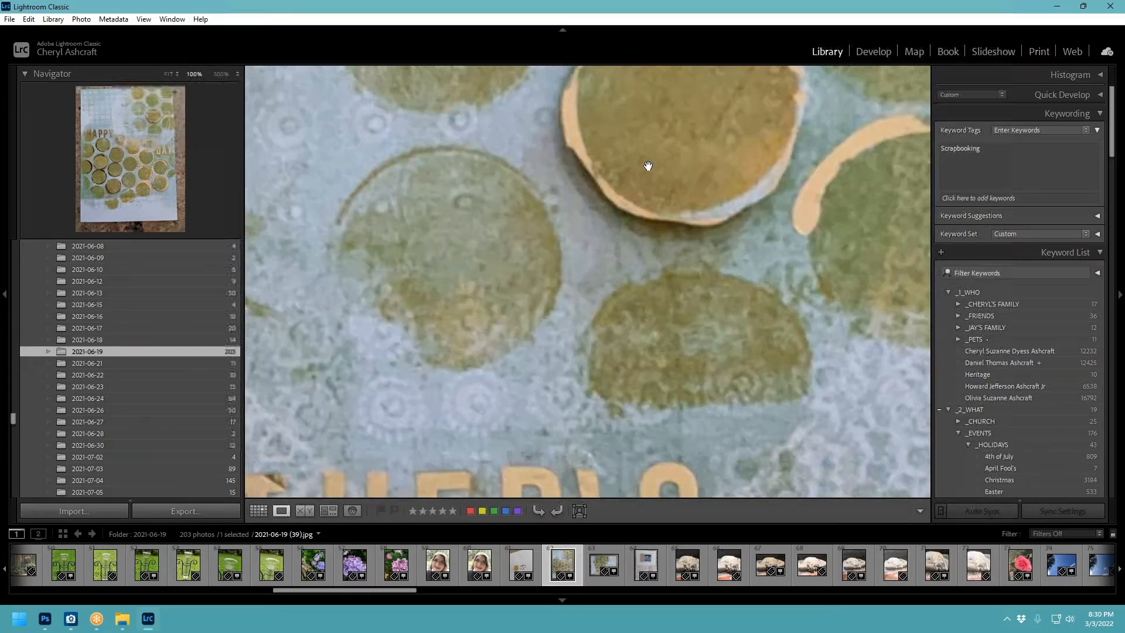
left_click(619, 267)
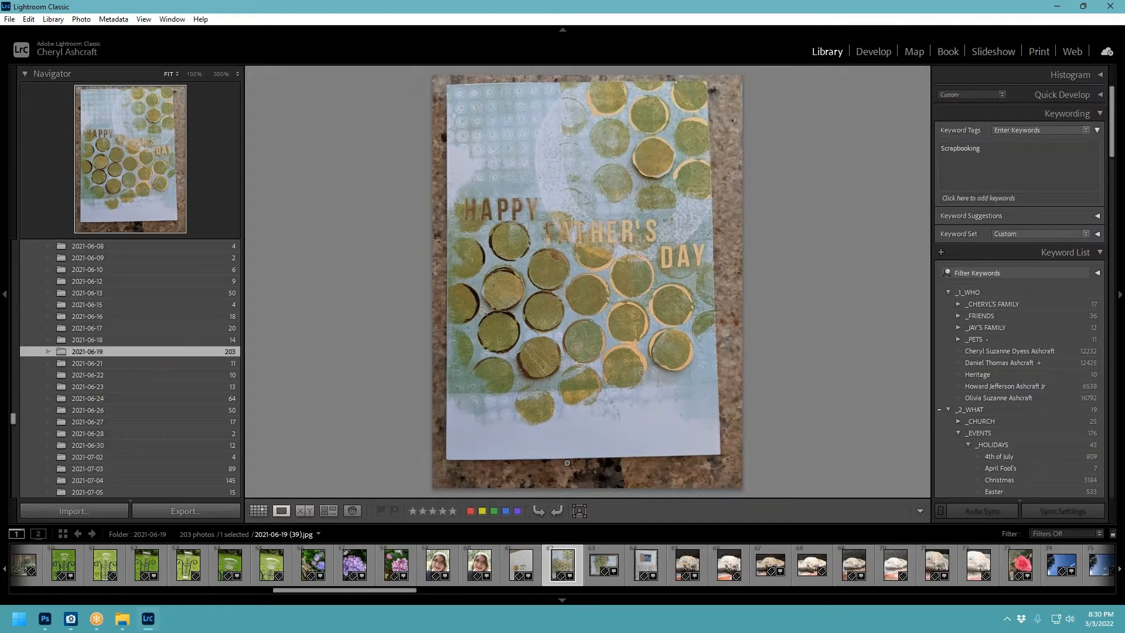
left_click(595, 581)
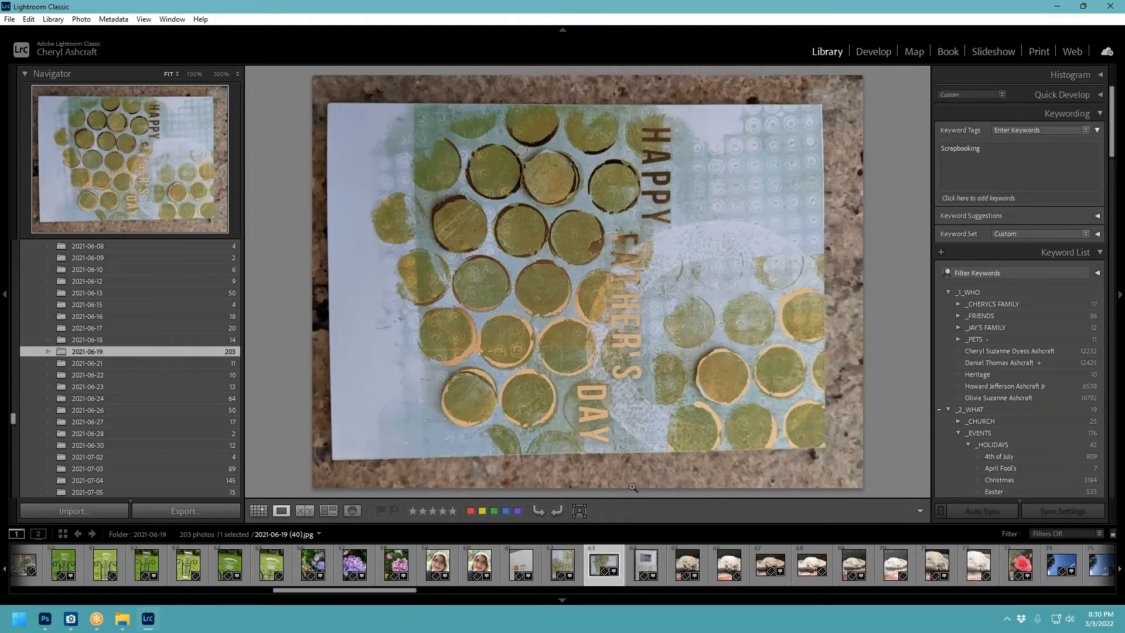
left_click(539, 510)
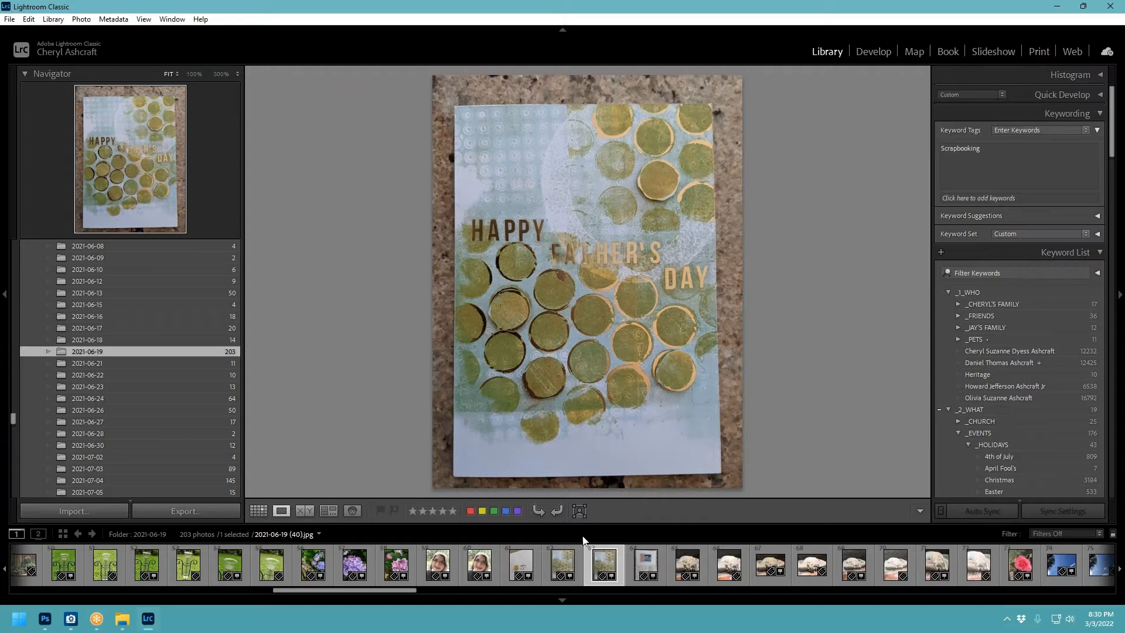
left_click(661, 556)
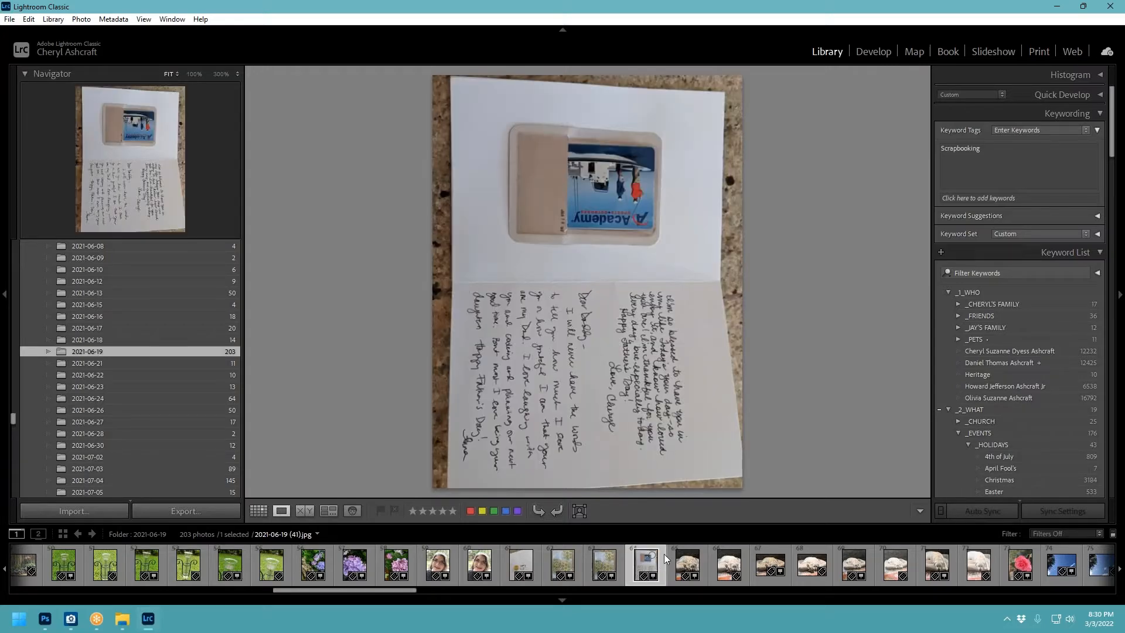
left_click(540, 512)
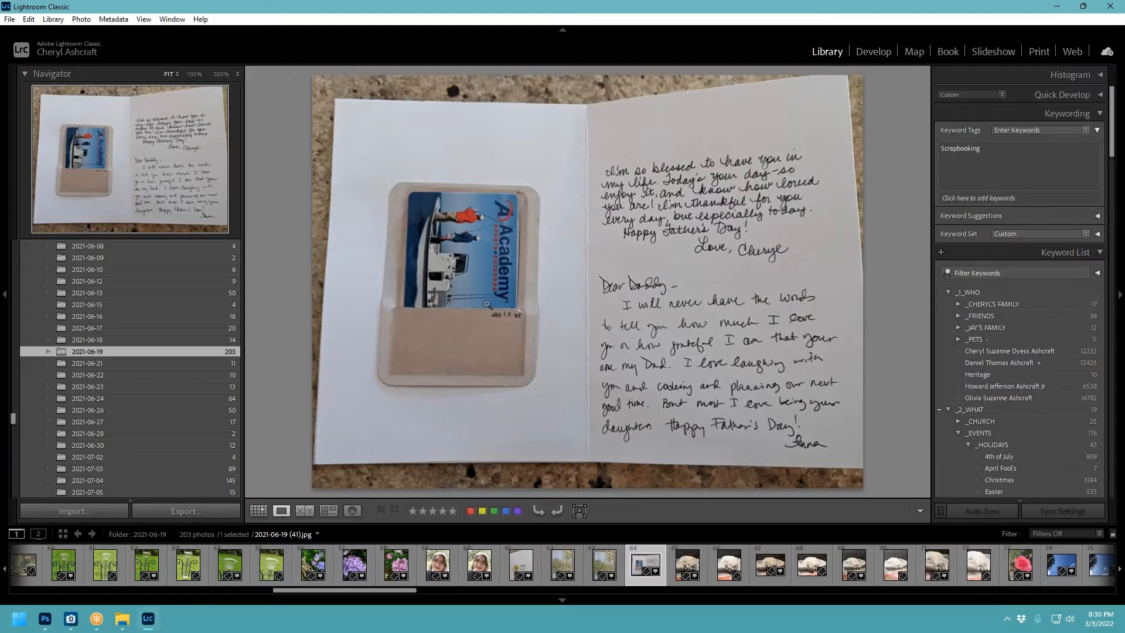
scroll(195, 567, "left", 10)
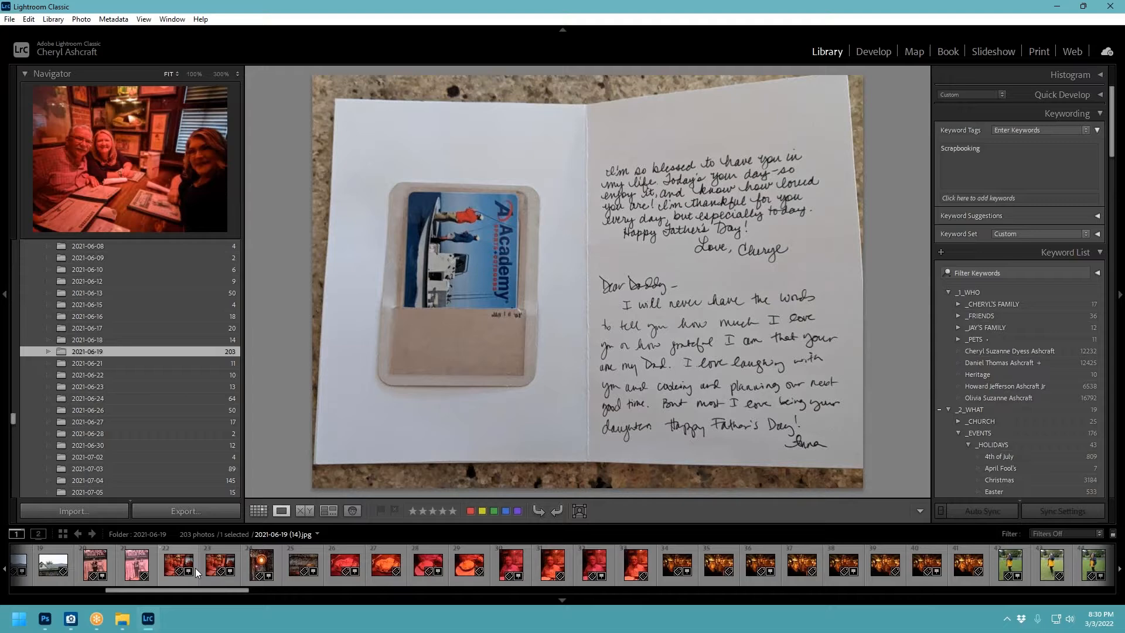
left_click(154, 567)
left_click(53, 579)
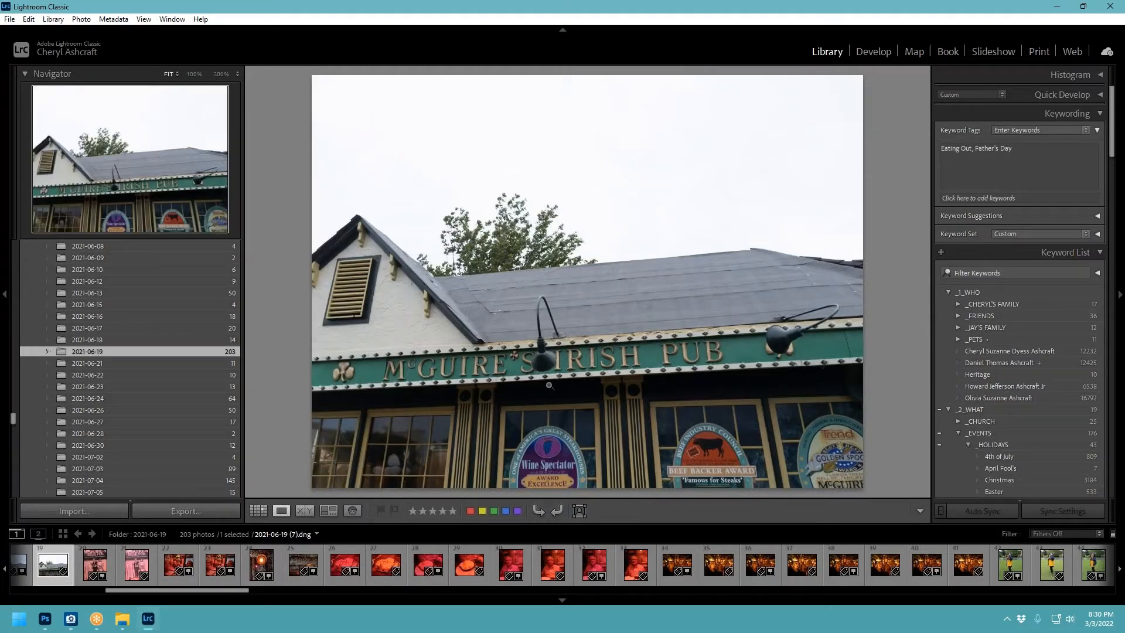
left_click(182, 578)
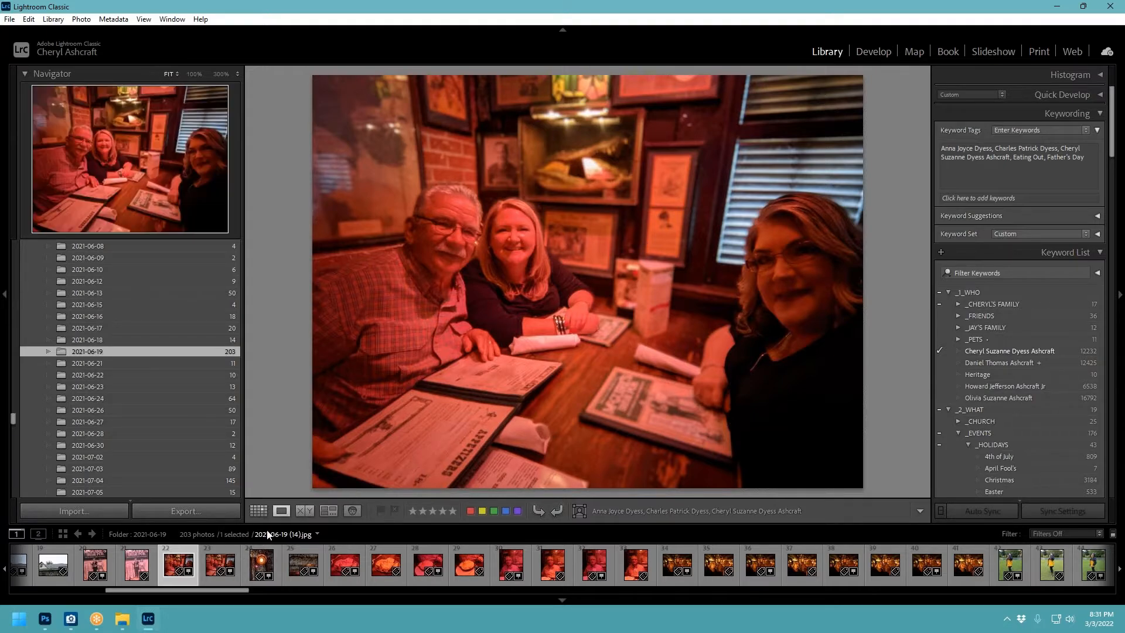
left_click(191, 580)
left_click(874, 52)
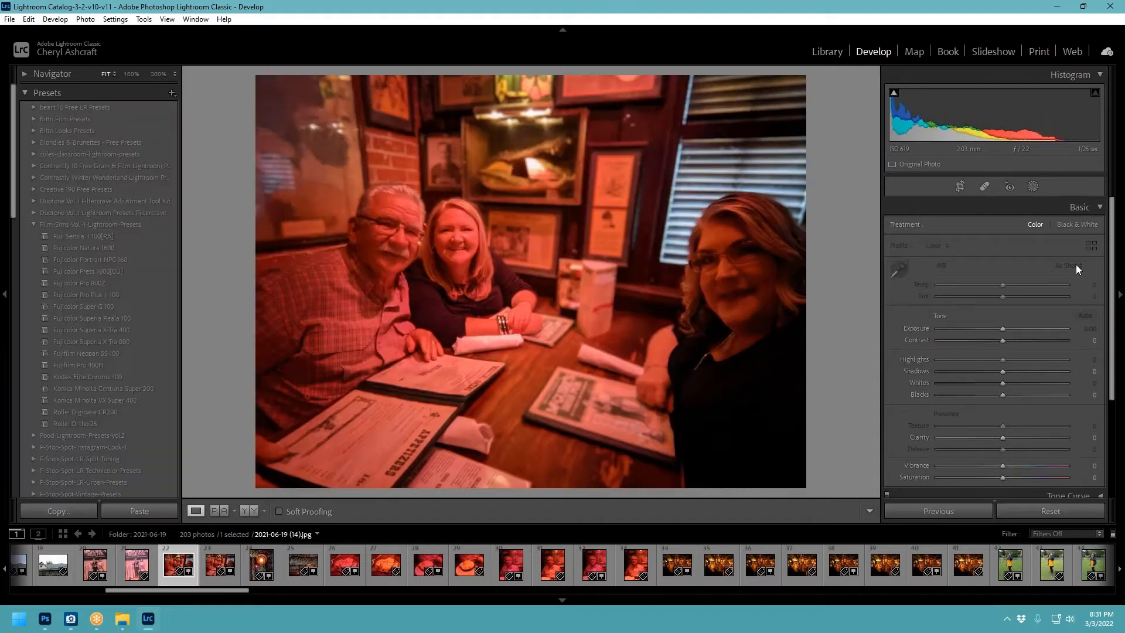
Step: Try Auto white balance and Auto tone with temperature -38 and tint -76 on the group photo, and reset all adjustments
left_click(1075, 266)
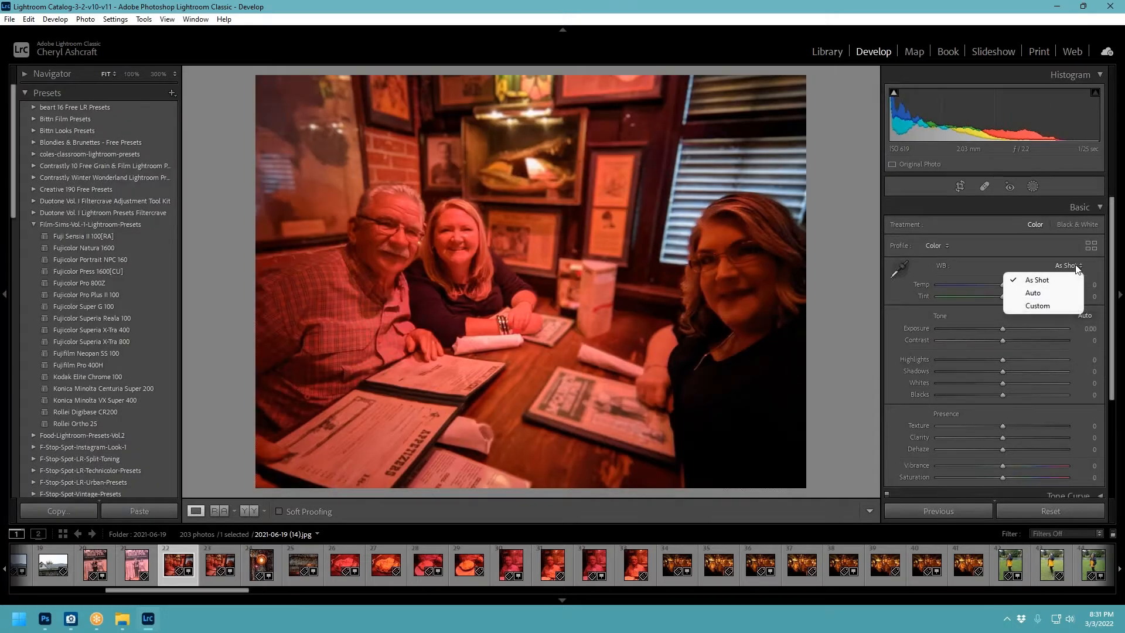
left_click(1046, 293)
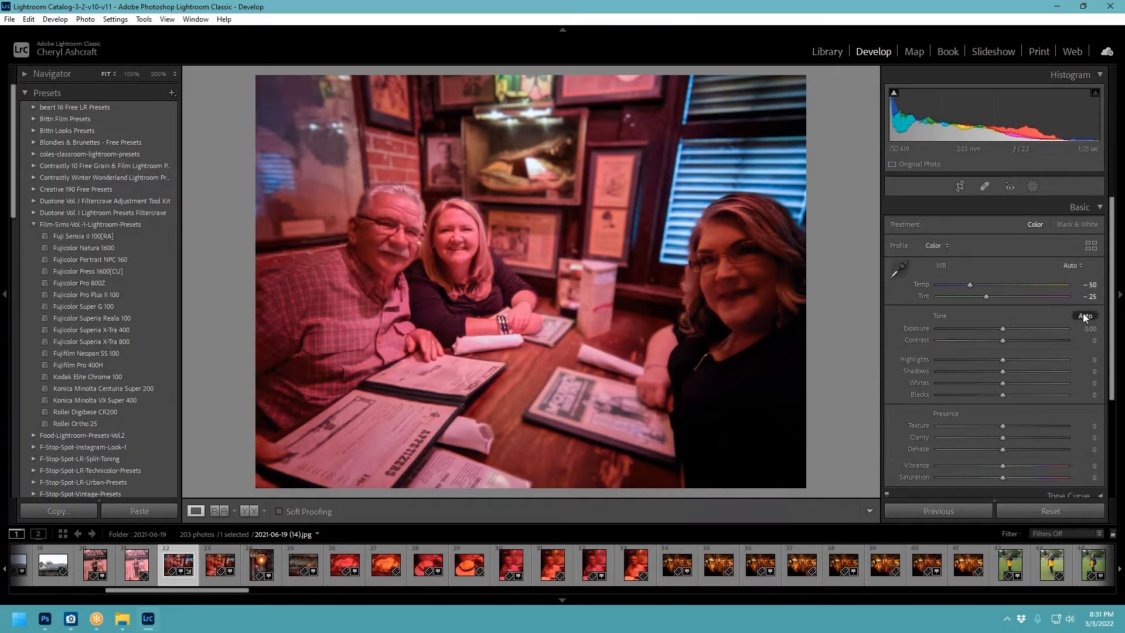
left_click(1083, 314)
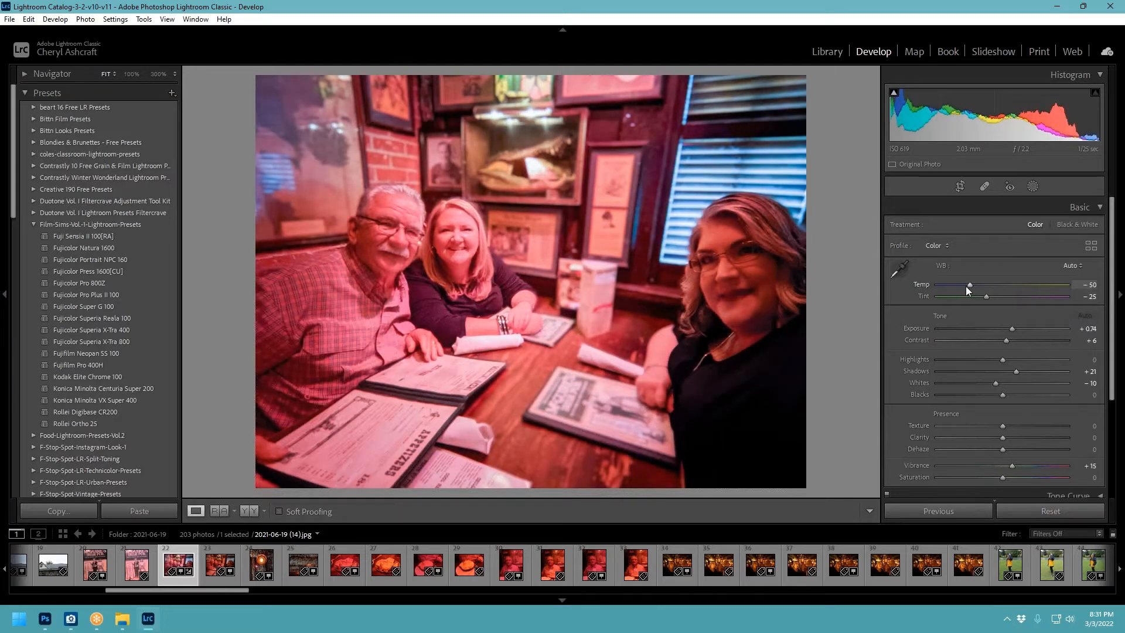
left_click_drag(969, 284, 1059, 289)
key("ctrl+z")
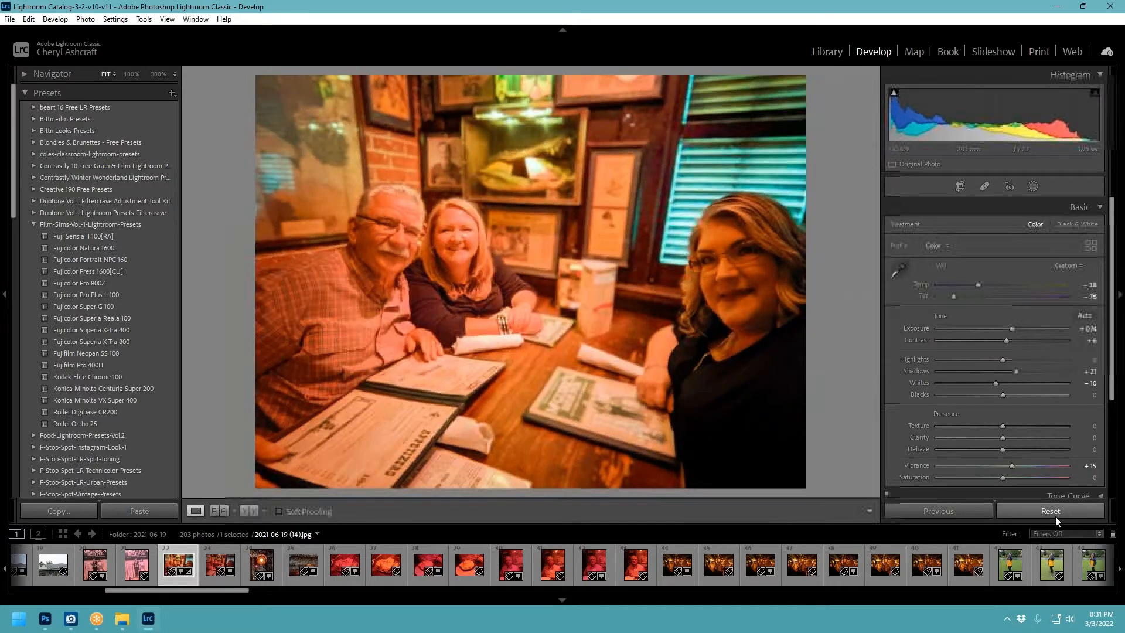
left_click(1049, 510)
Step: Apply the black-and-white Rollei Ortho 25 preset and set exposure +1.56, contrast +49, highlights -67 and blacks -23
left_click(79, 423)
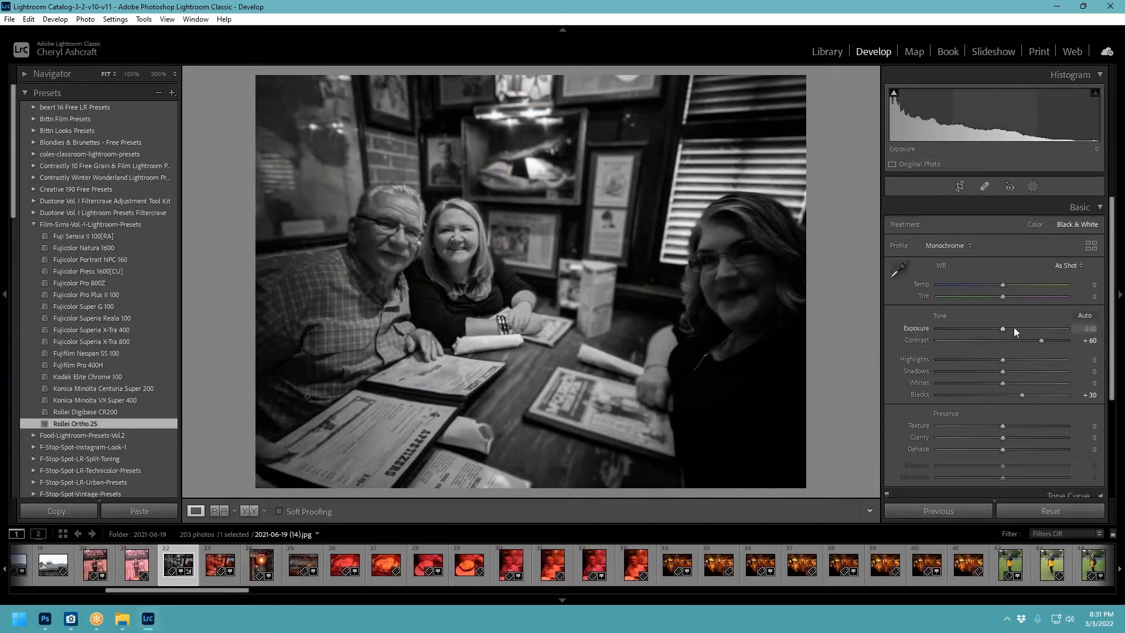
left_click_drag(1002, 328, 1018, 322)
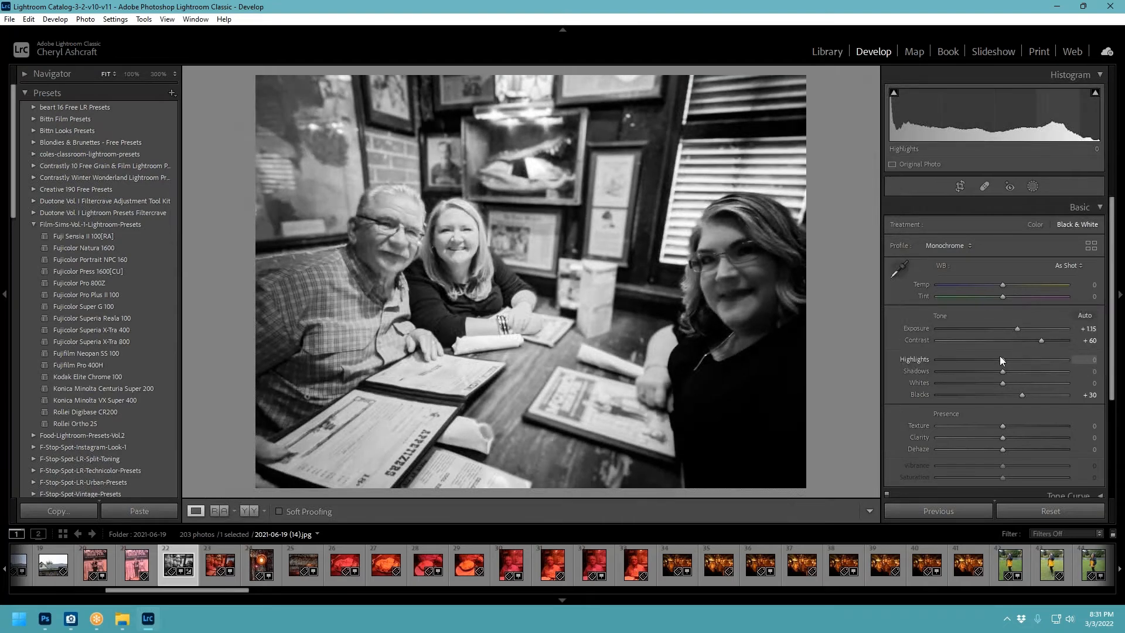
left_click_drag(1001, 359, 959, 359)
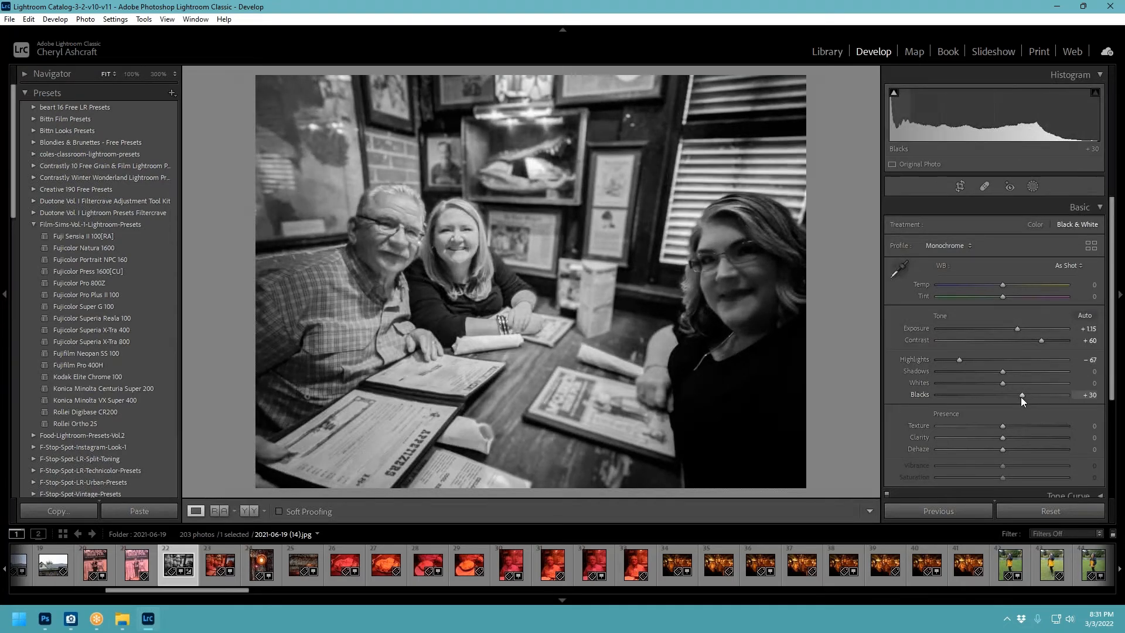
left_click_drag(1022, 396, 986, 395)
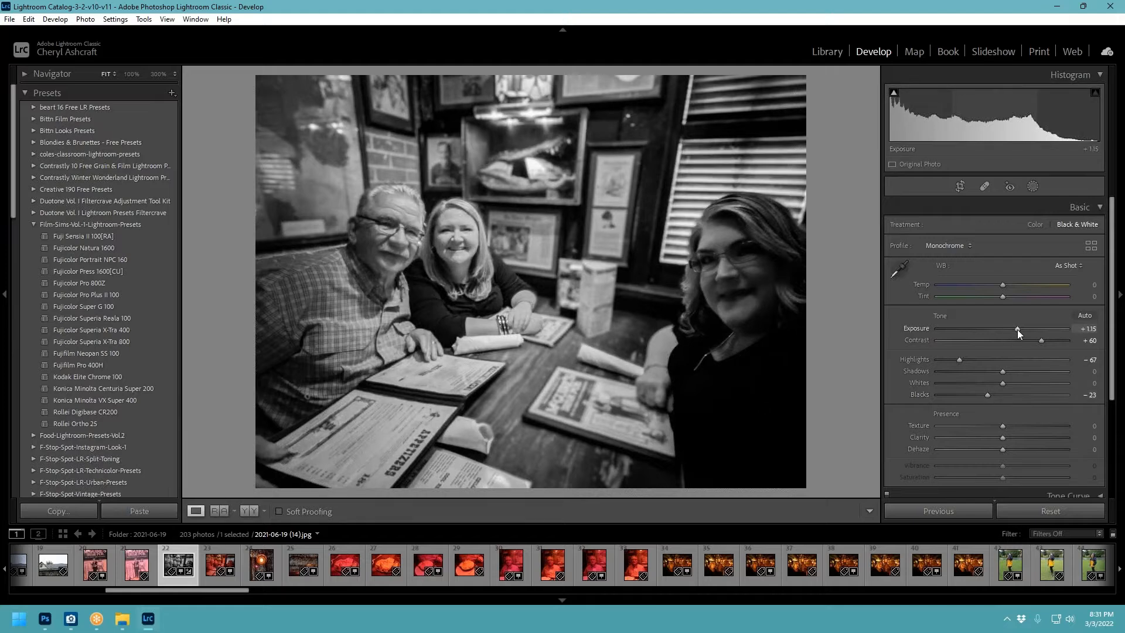
left_click_drag(1018, 329, 1032, 342)
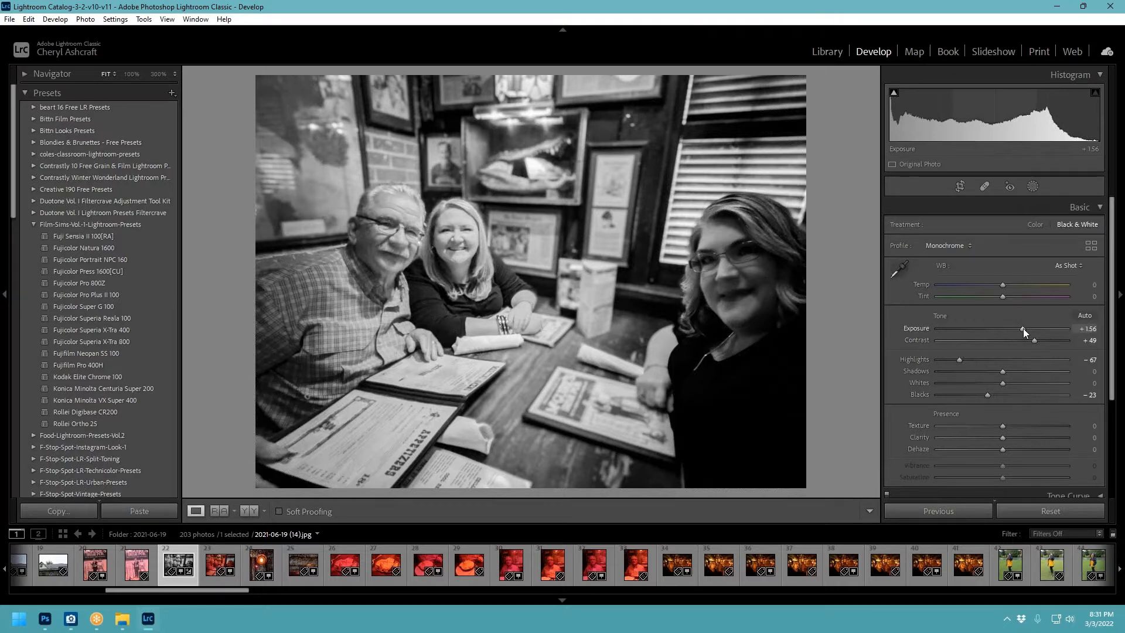
Step: Set the group photo's contrast to +56, then mask the subjects and brush the couple and table items out, leaving only the woman in black
left_click_drag(1035, 340, 1038, 340)
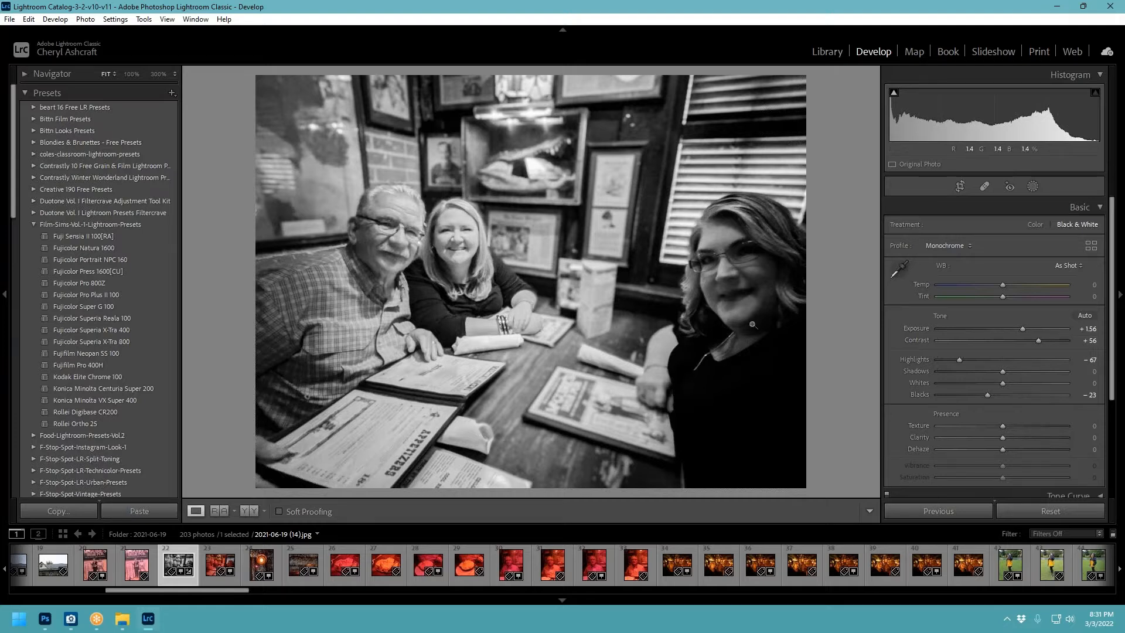
left_click(1031, 186)
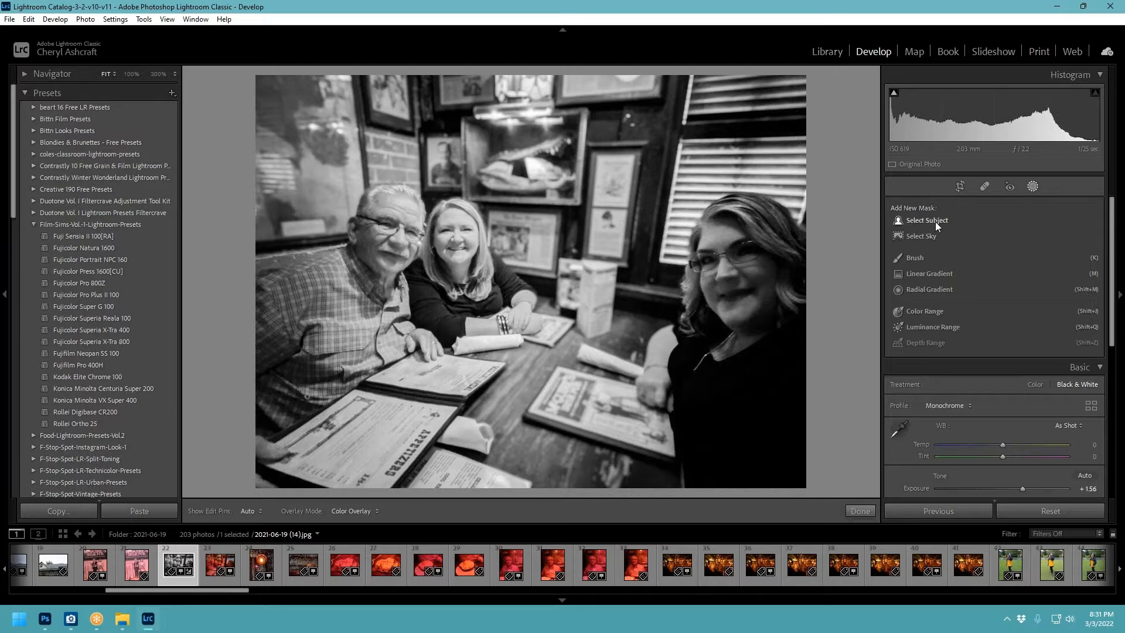
left_click(927, 221)
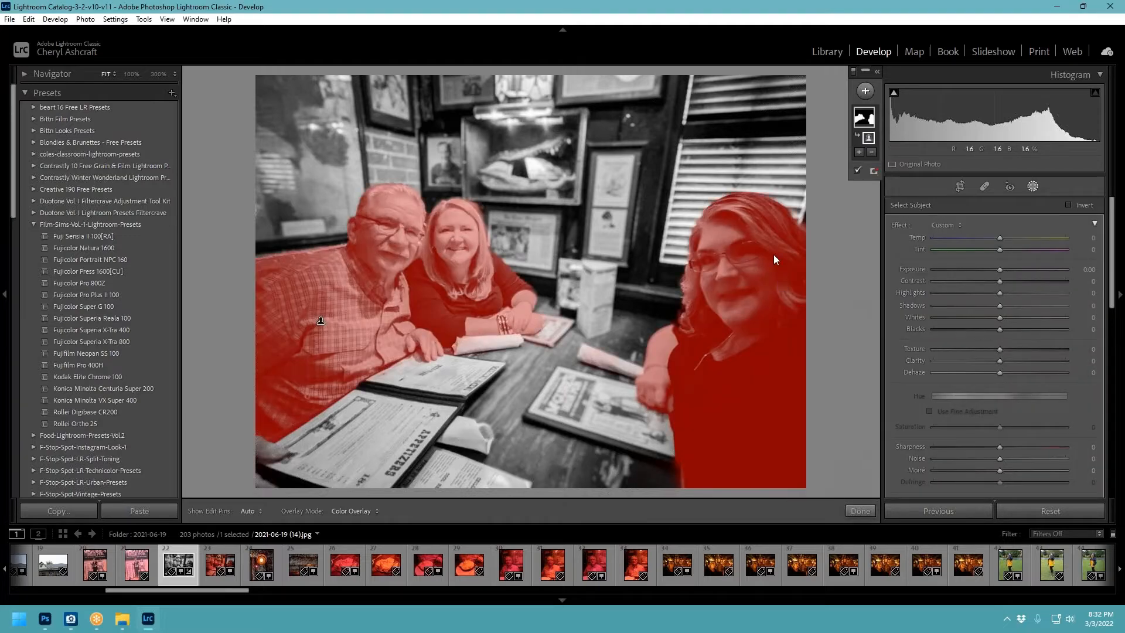
left_click(871, 153)
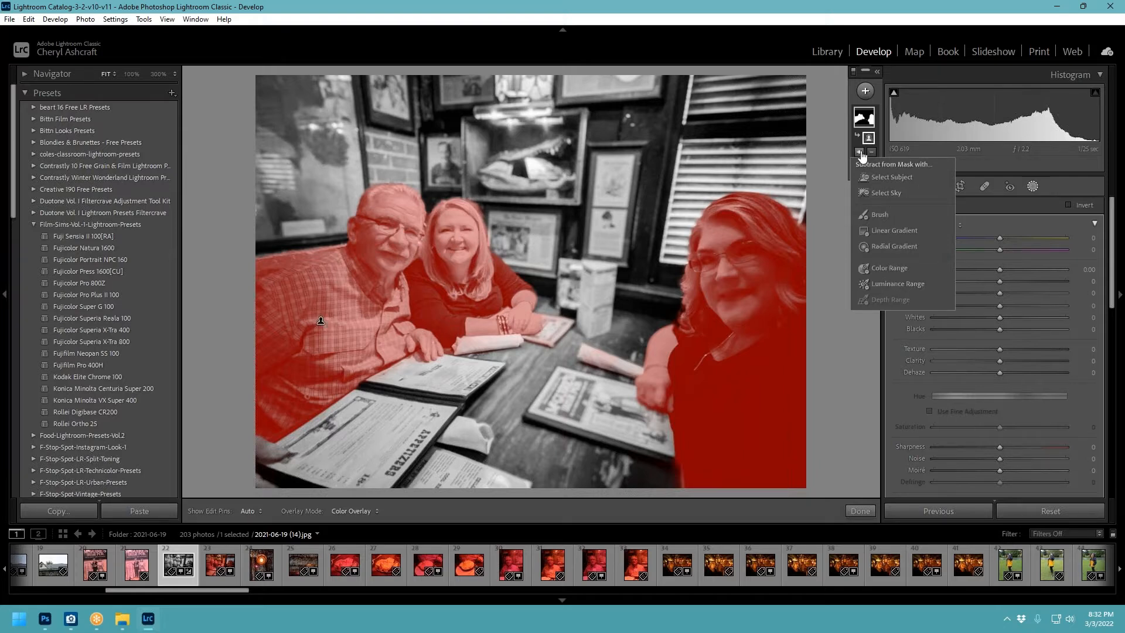
left_click(873, 217)
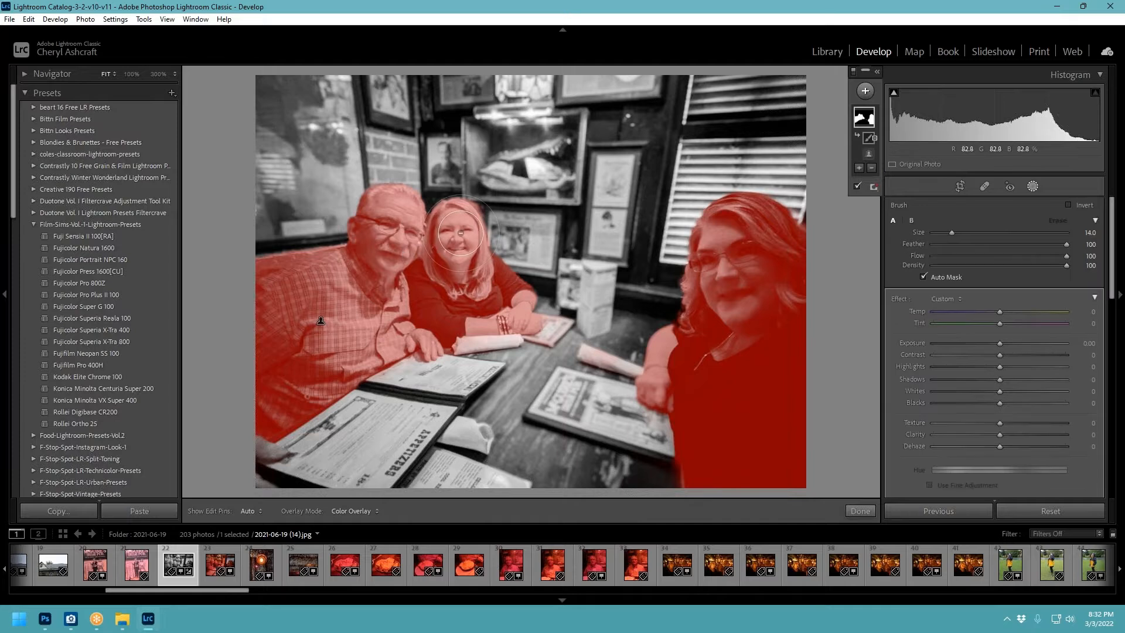
mouse_move(415, 260)
left_mouse_down()
mouse_move(382, 234)
mouse_move(398, 195)
mouse_move(332, 209)
mouse_move(398, 218)
mouse_move(396, 230)
mouse_move(474, 227)
mouse_move(462, 273)
mouse_move(502, 294)
mouse_move(515, 321)
mouse_move(552, 291)
mouse_move(443, 314)
mouse_move(443, 343)
mouse_move(404, 325)
mouse_move(406, 338)
mouse_move(387, 289)
mouse_move(344, 297)
mouse_move(269, 364)
mouse_move(269, 310)
mouse_move(248, 273)
mouse_move(219, 387)
mouse_move(268, 252)
mouse_move(253, 413)
mouse_move(269, 359)
mouse_move(302, 365)
mouse_move(295, 432)
mouse_move(297, 325)
mouse_move(344, 304)
mouse_move(276, 402)
mouse_move(304, 334)
mouse_move(258, 409)
mouse_move(310, 338)
mouse_move(300, 332)
mouse_move(304, 366)
mouse_move(300, 323)
mouse_move(313, 328)
mouse_move(324, 382)
mouse_move(270, 408)
left_mouse_up()
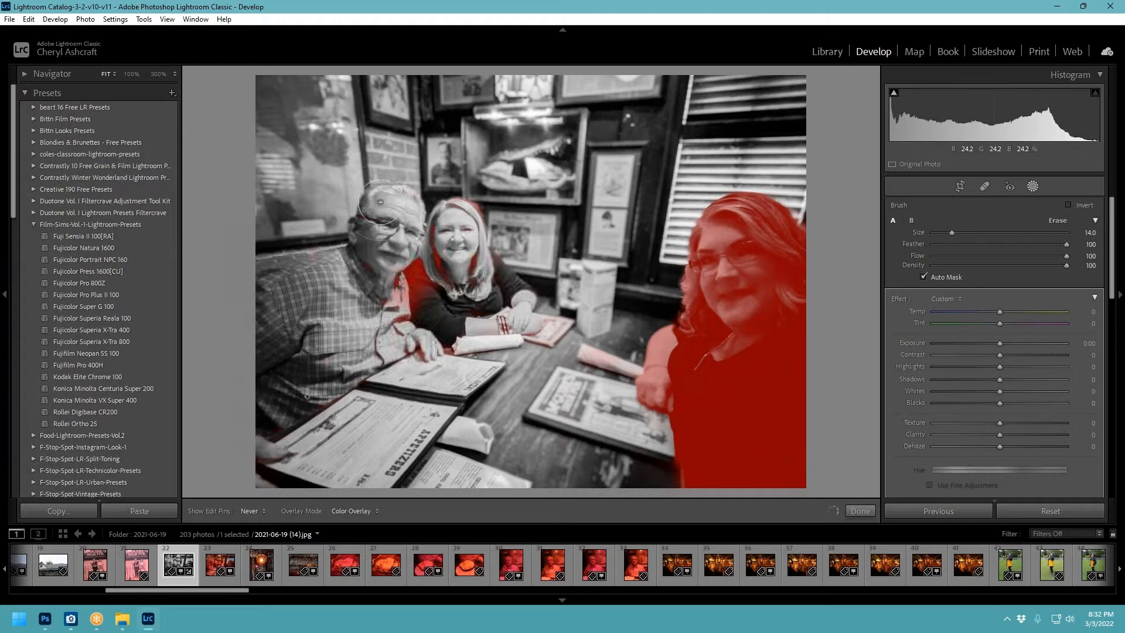
mouse_move(356, 240)
left_mouse_down()
mouse_move(395, 214)
mouse_move(430, 211)
mouse_move(445, 328)
mouse_move(483, 185)
mouse_move(434, 204)
mouse_move(411, 262)
mouse_move(417, 318)
mouse_move(454, 285)
mouse_move(463, 301)
mouse_move(495, 281)
mouse_move(500, 220)
mouse_move(477, 255)
mouse_move(455, 248)
mouse_move(508, 246)
mouse_move(469, 259)
mouse_move(487, 256)
mouse_move(503, 274)
mouse_move(480, 309)
mouse_move(523, 306)
mouse_move(548, 325)
mouse_move(552, 308)
mouse_move(538, 317)
mouse_move(528, 294)
mouse_move(485, 298)
mouse_move(491, 326)
mouse_move(585, 354)
mouse_move(596, 353)
mouse_move(595, 334)
mouse_move(591, 366)
left_mouse_up()
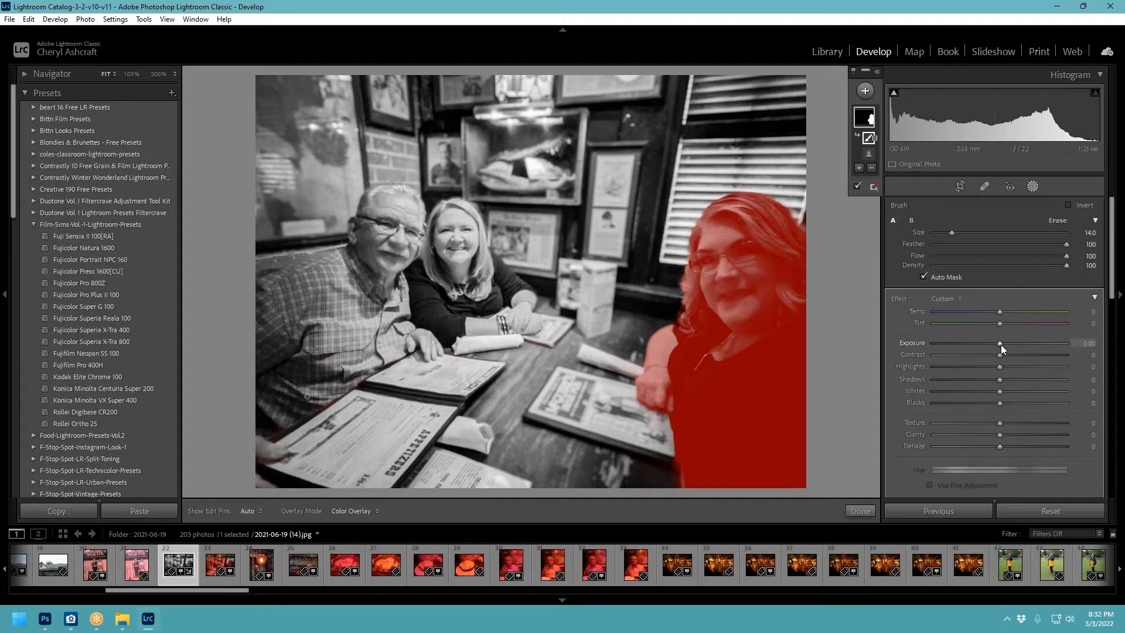
Step: Brighten the masked woman with exposure 0.71 and shadows 31, and finish masking
left_click_drag(1000, 344, 1014, 340)
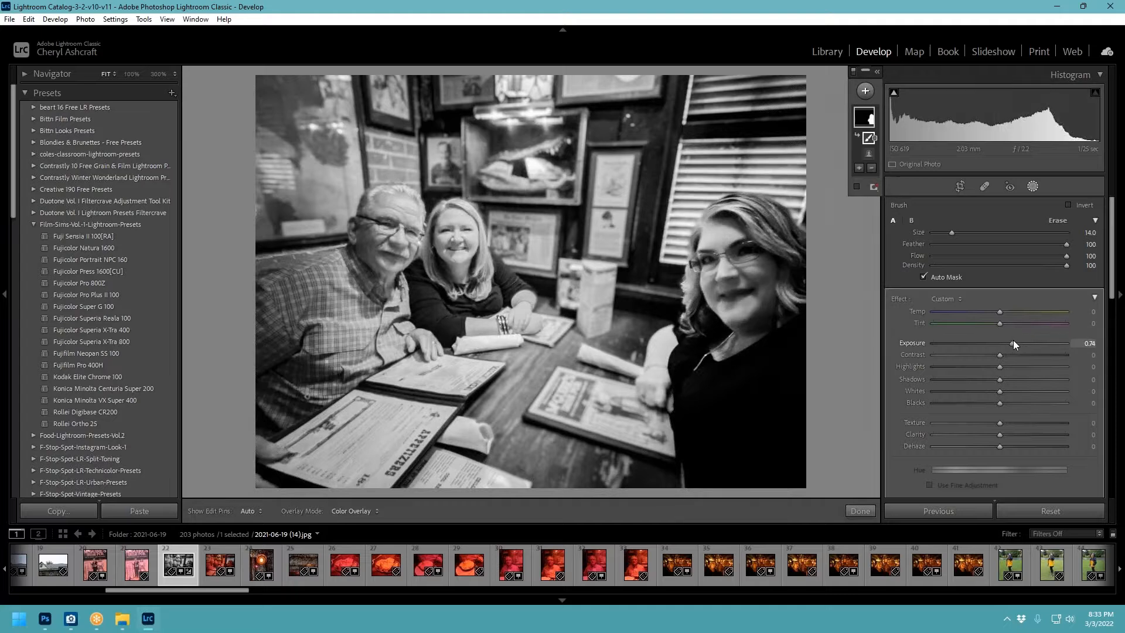
mouse_move(999, 380)
left_mouse_down()
mouse_move(1028, 371)
mouse_move(1020, 380)
left_mouse_up()
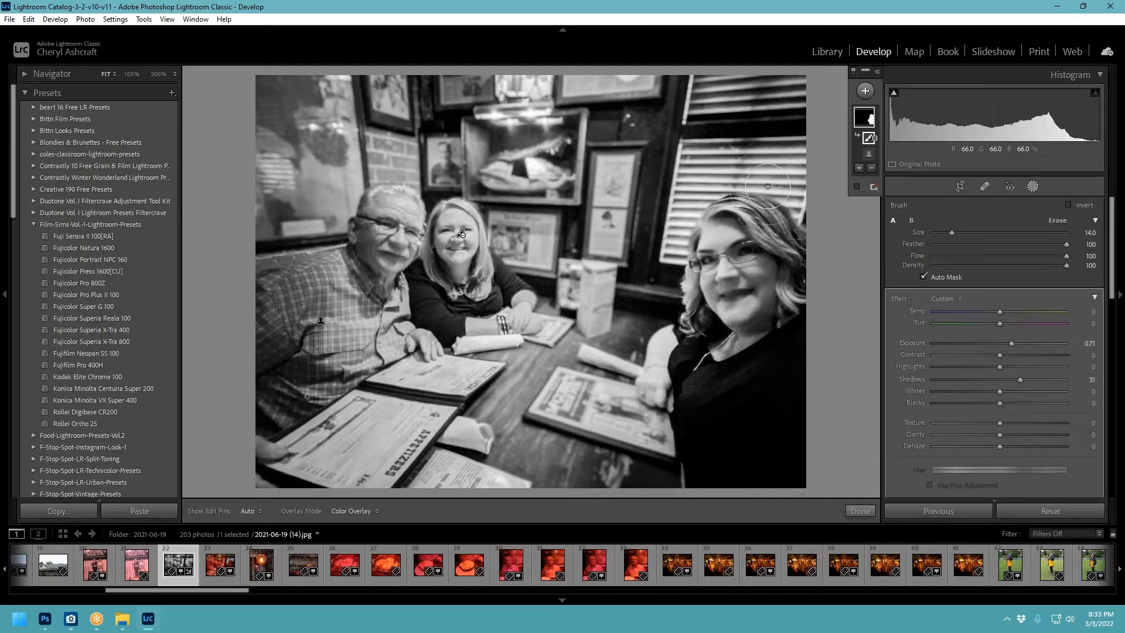
left_click(862, 509)
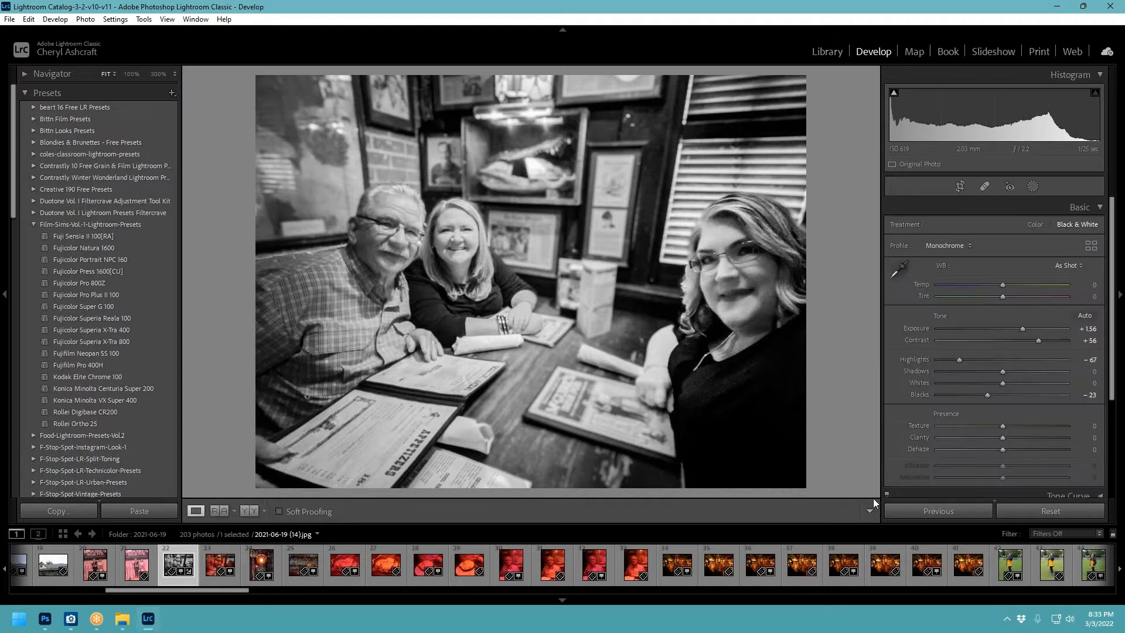
Step: Open the pub exterior photo 2021-06-19 (7).dng for developing and create a Select Sky mask
left_click(826, 51)
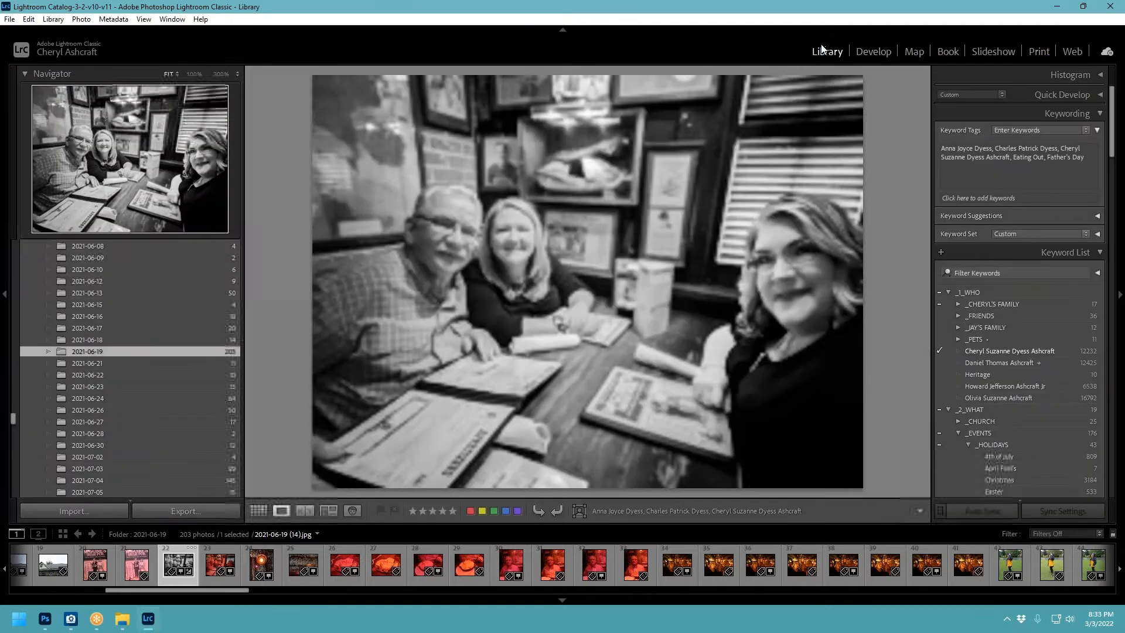
left_click(61, 580)
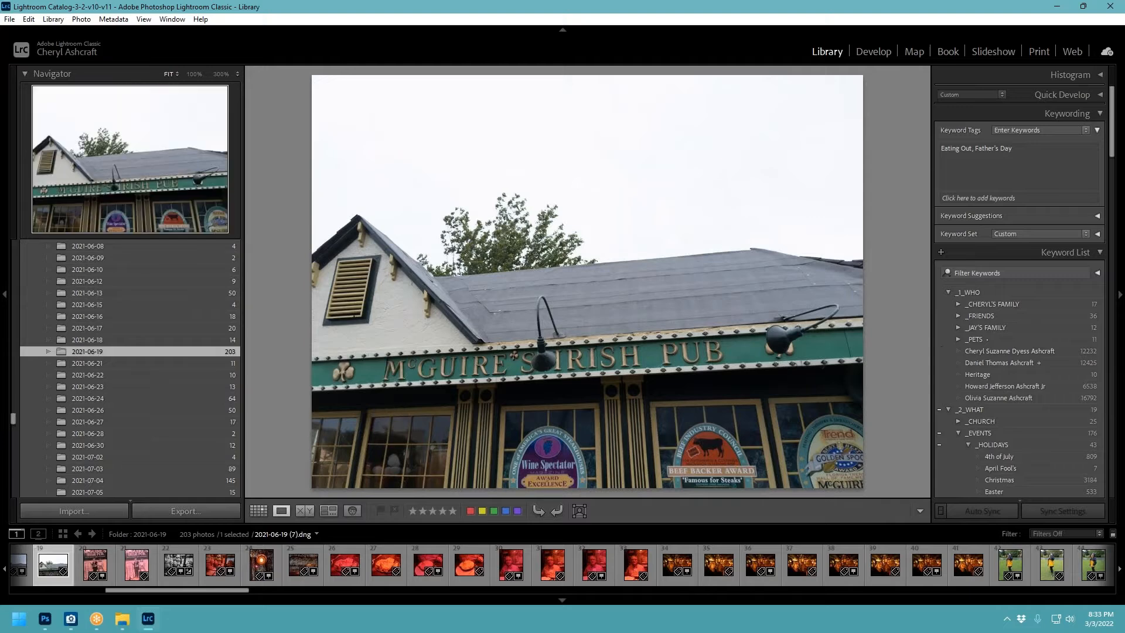
left_click(874, 51)
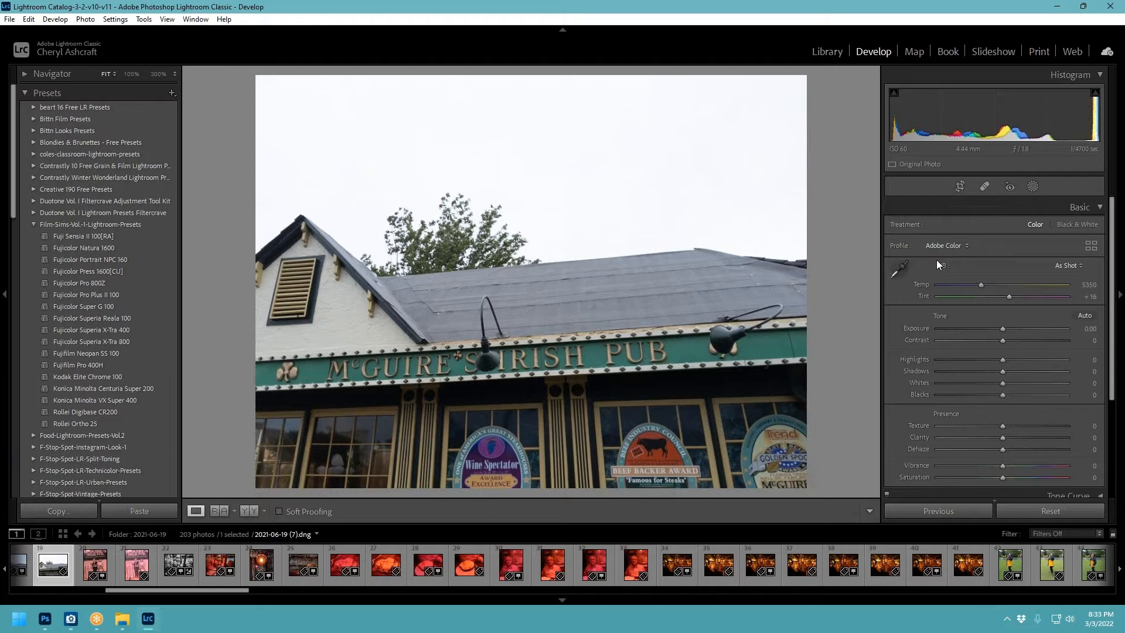
left_click(1028, 188)
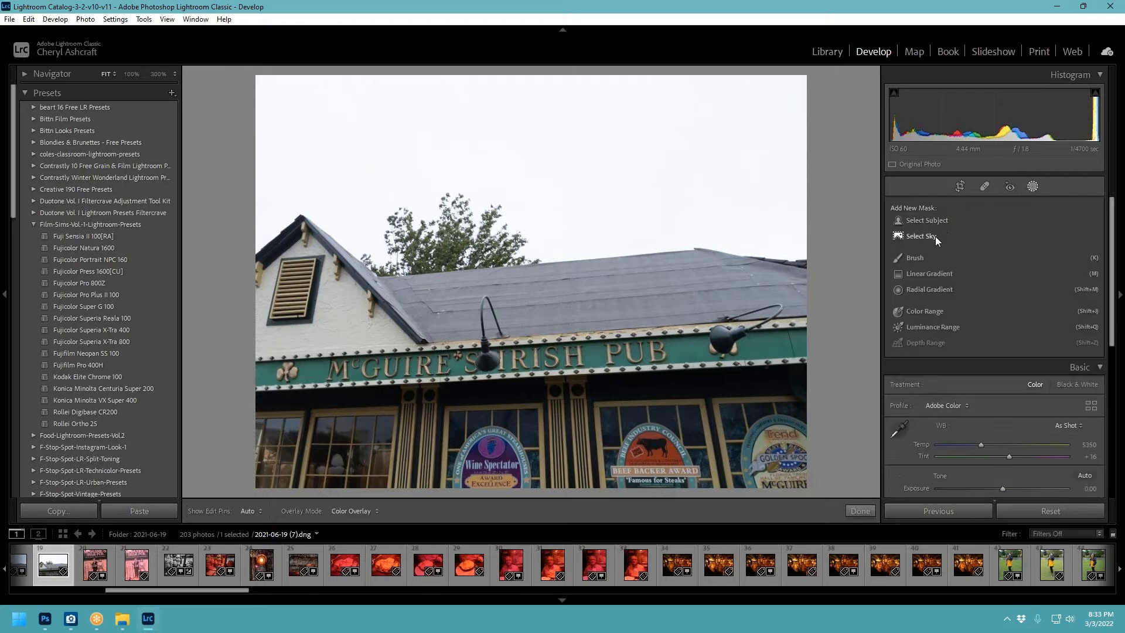
left_click(933, 237)
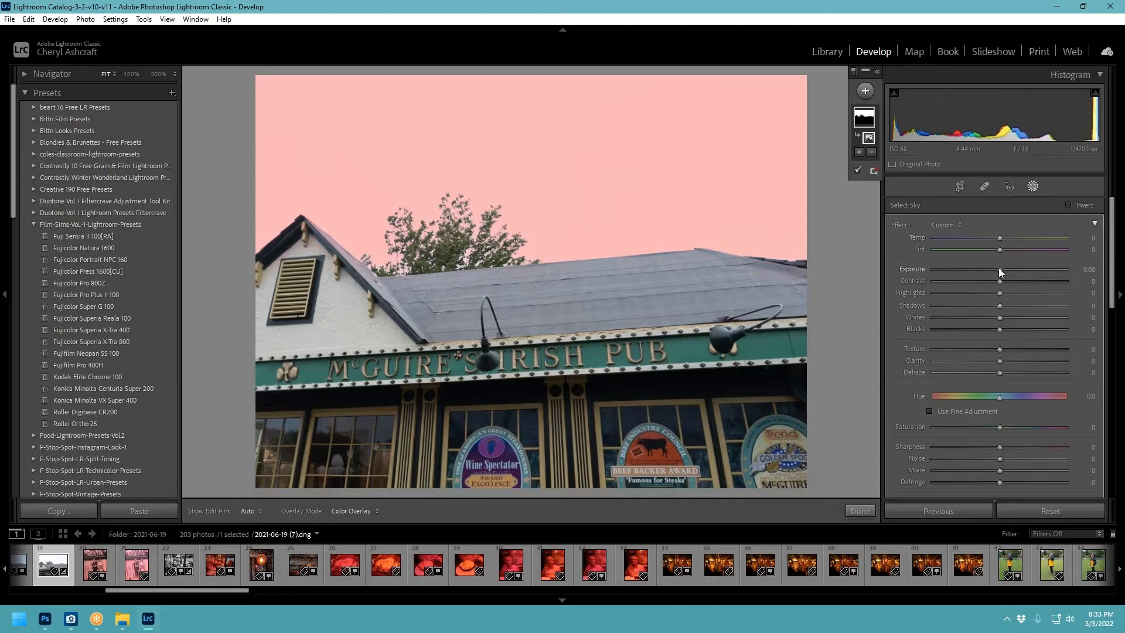
Step: Darken the masked sky with exposure -2.48, contrast 76 and blacks 11, and finish masking
left_click_drag(999, 268, 1053, 279)
left_click_drag(970, 271, 957, 270)
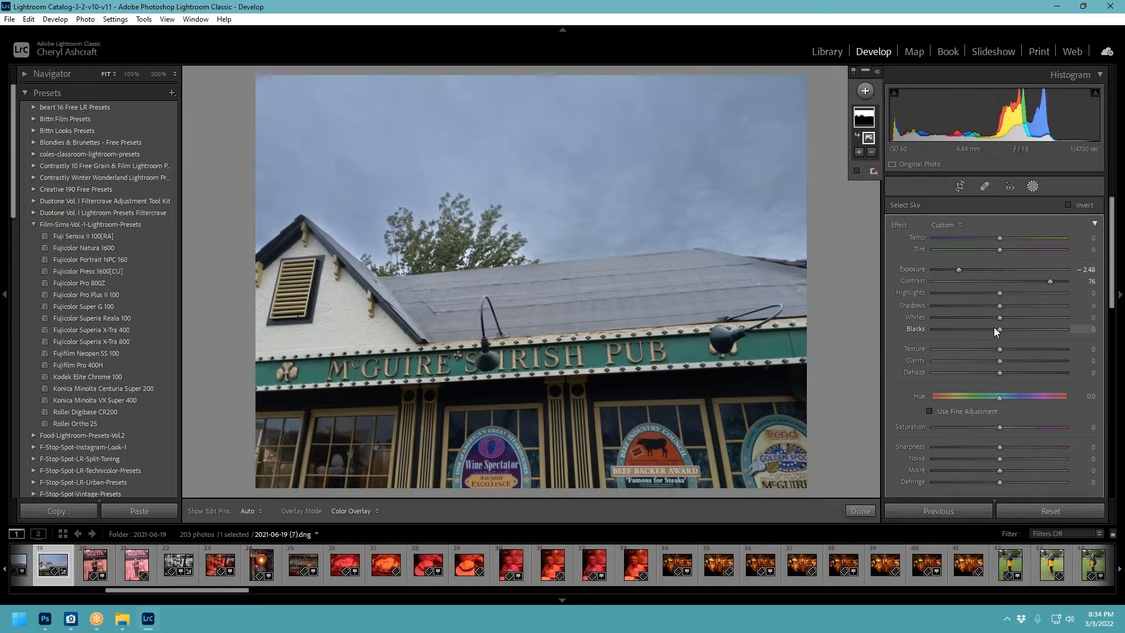
left_click_drag(995, 329, 1003, 309)
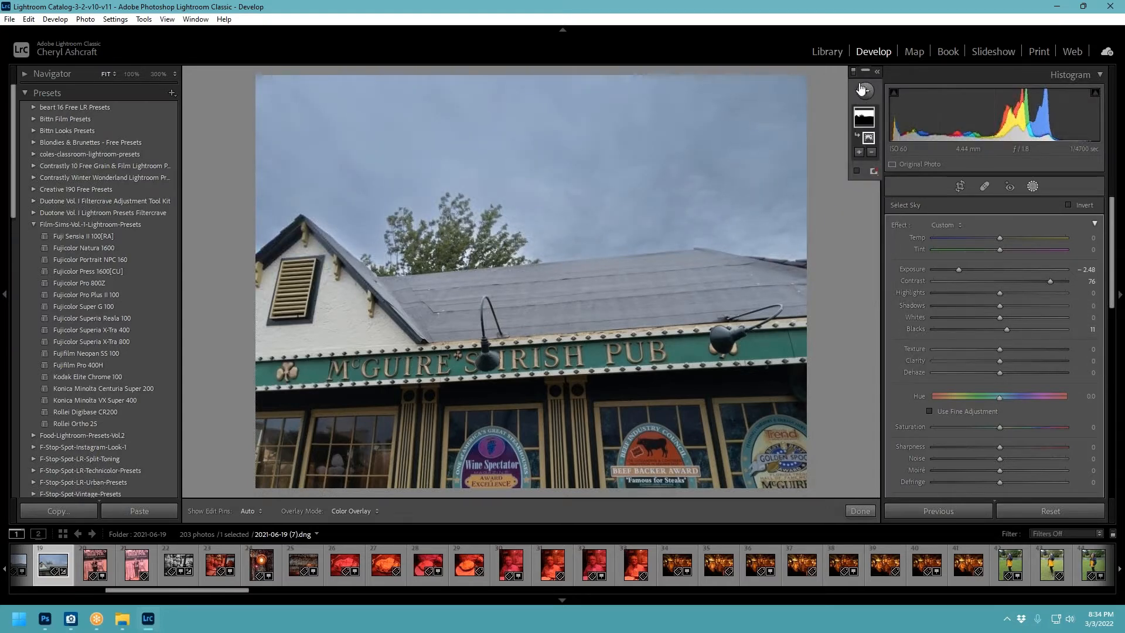
left_click(856, 510)
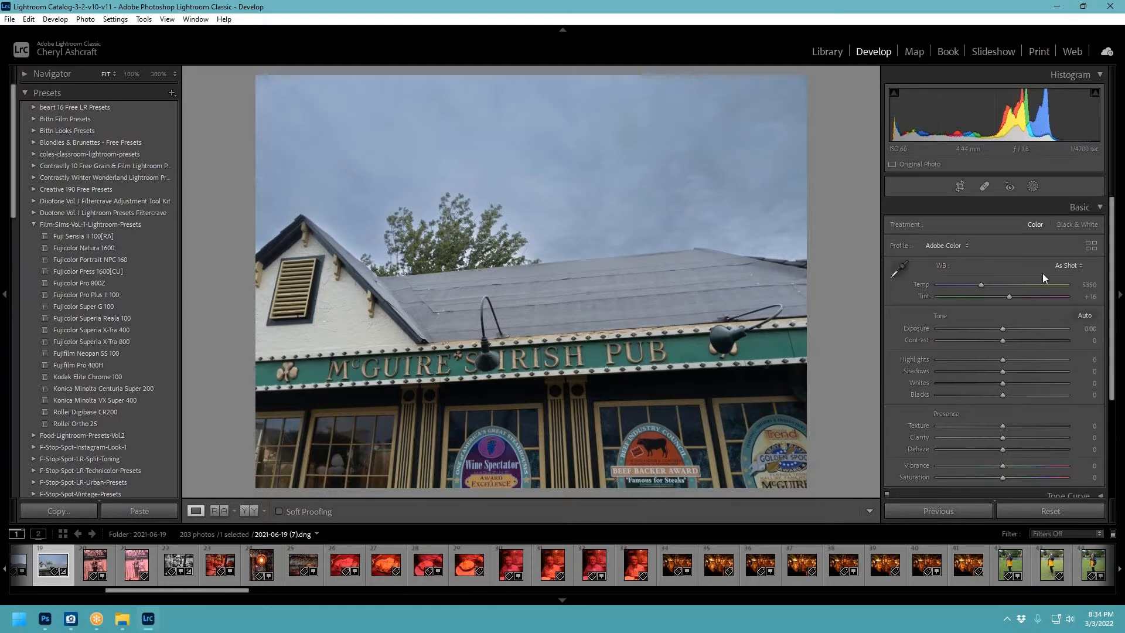
Step: Straighten the pub photo with a crop angle of 3.78 and reposition the image within the crop frame
left_click(961, 186)
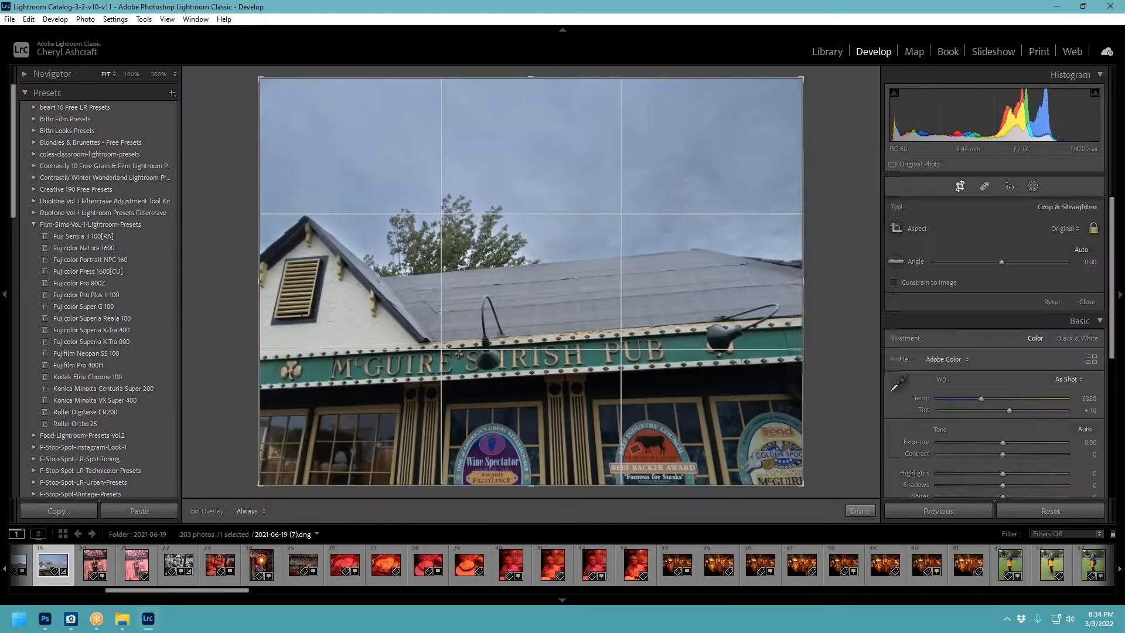
left_click_drag(834, 79, 841, 102)
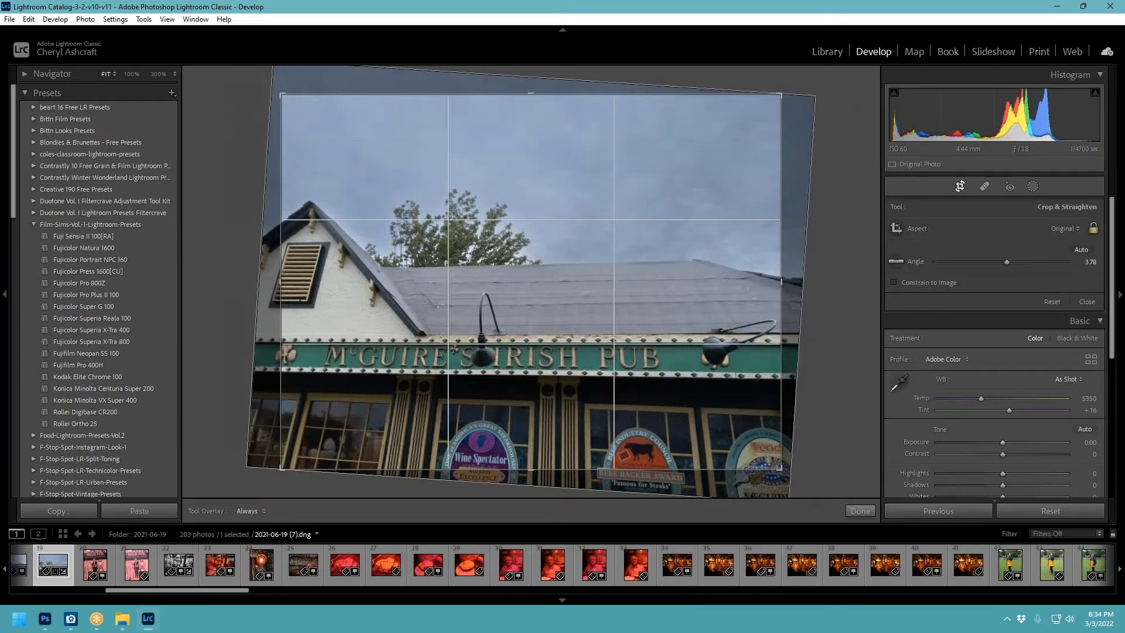
left_click_drag(748, 257, 795, 232)
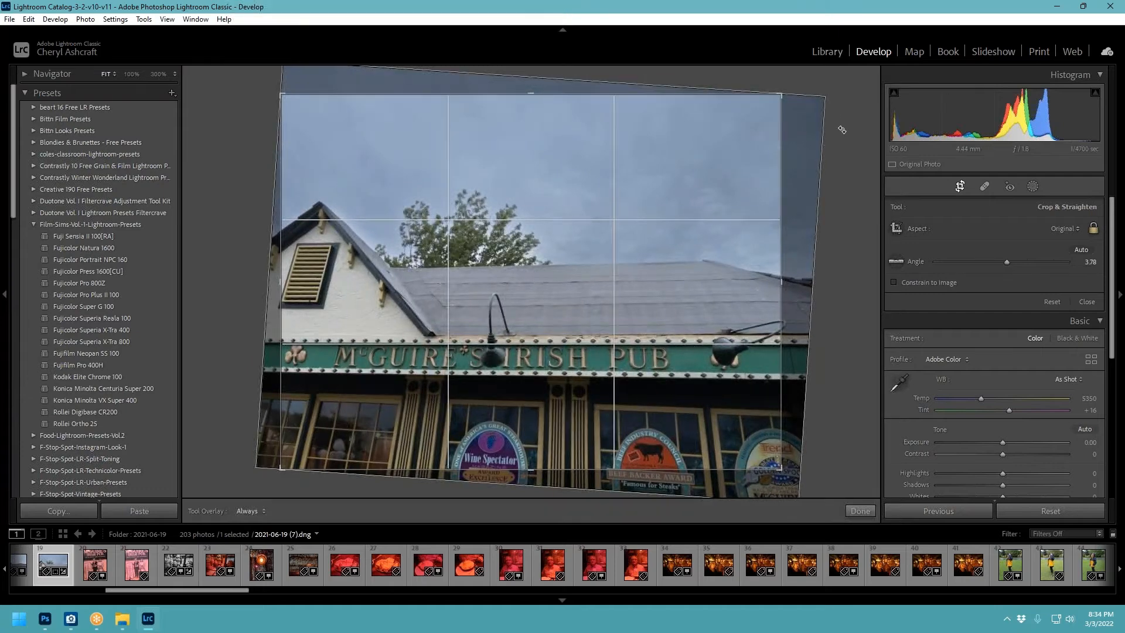
Step: Try a crop angle of 5.18 on the pub photo, and undo the last two crop angle changes
mouse_move(840, 103)
left_mouse_down()
mouse_move(829, 97)
mouse_move(839, 116)
mouse_move(826, 61)
mouse_move(834, 113)
left_mouse_up()
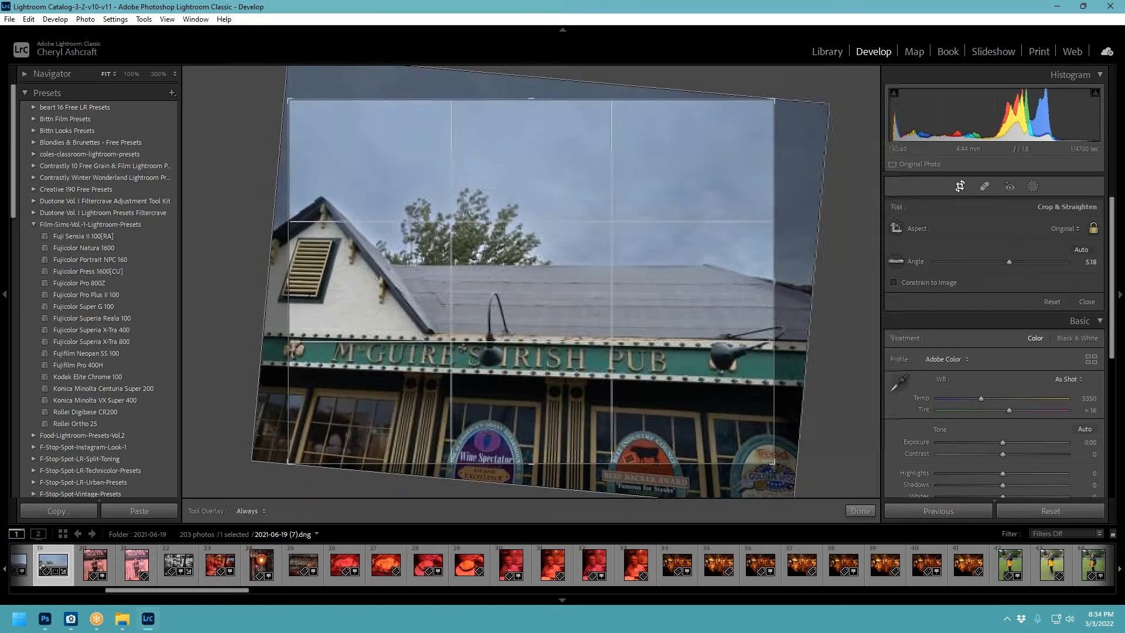
left_click(860, 511)
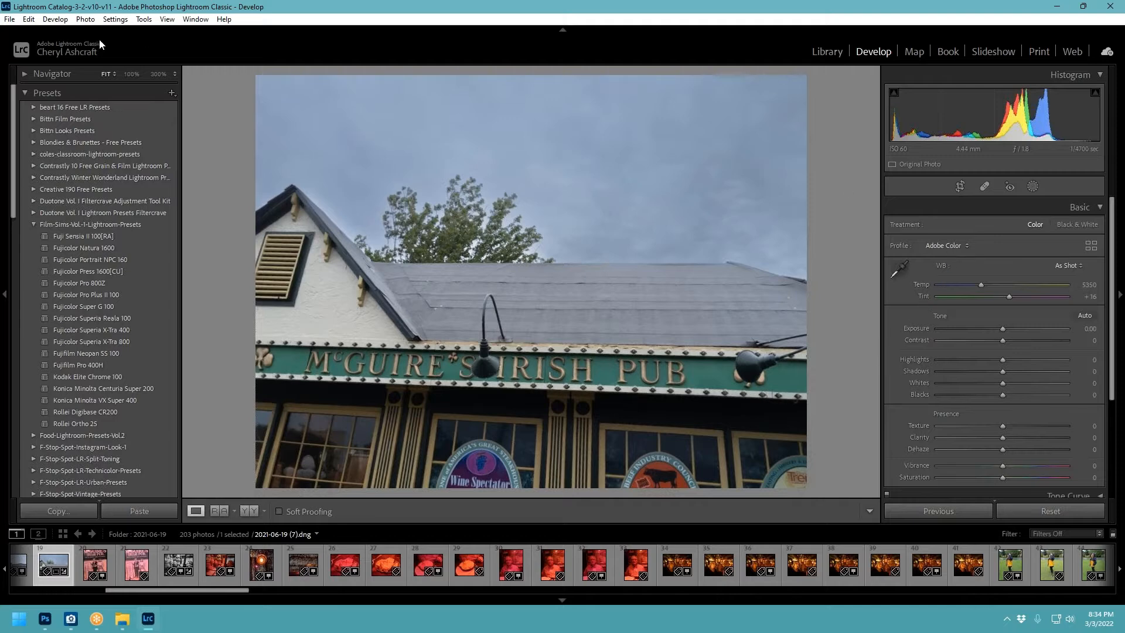
left_click(29, 21)
left_click(33, 31)
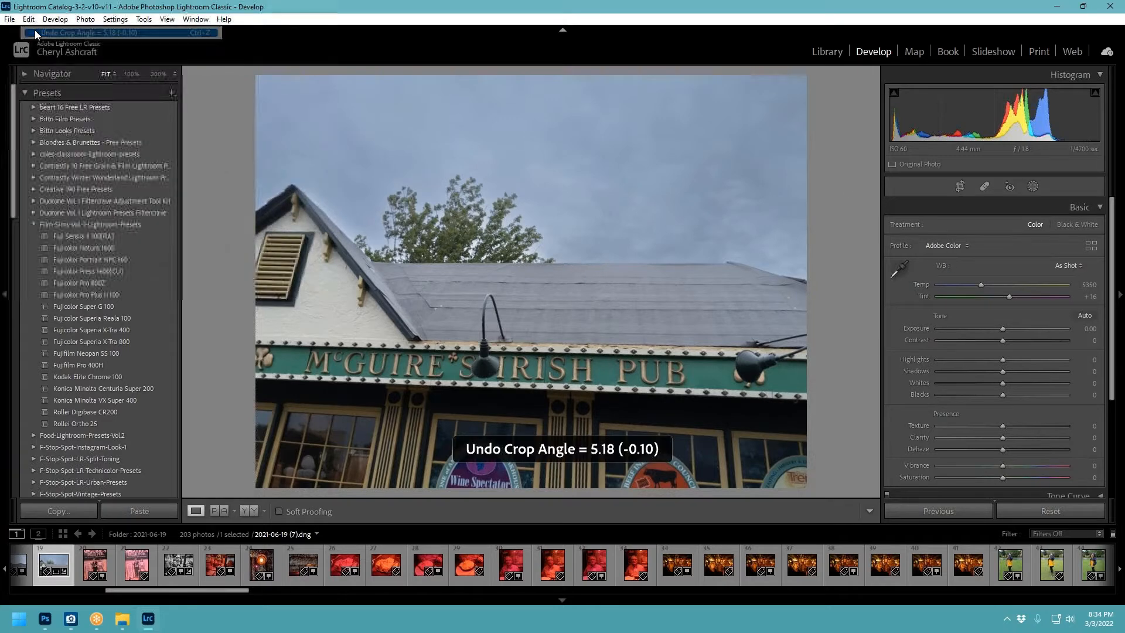
left_click(31, 21)
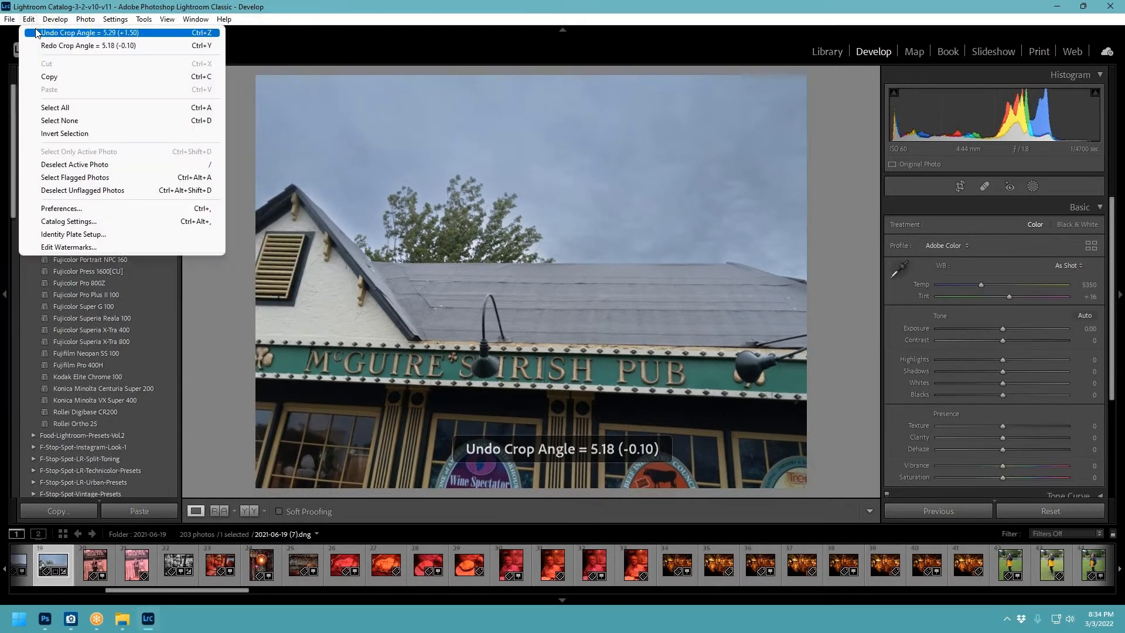
left_click(35, 28)
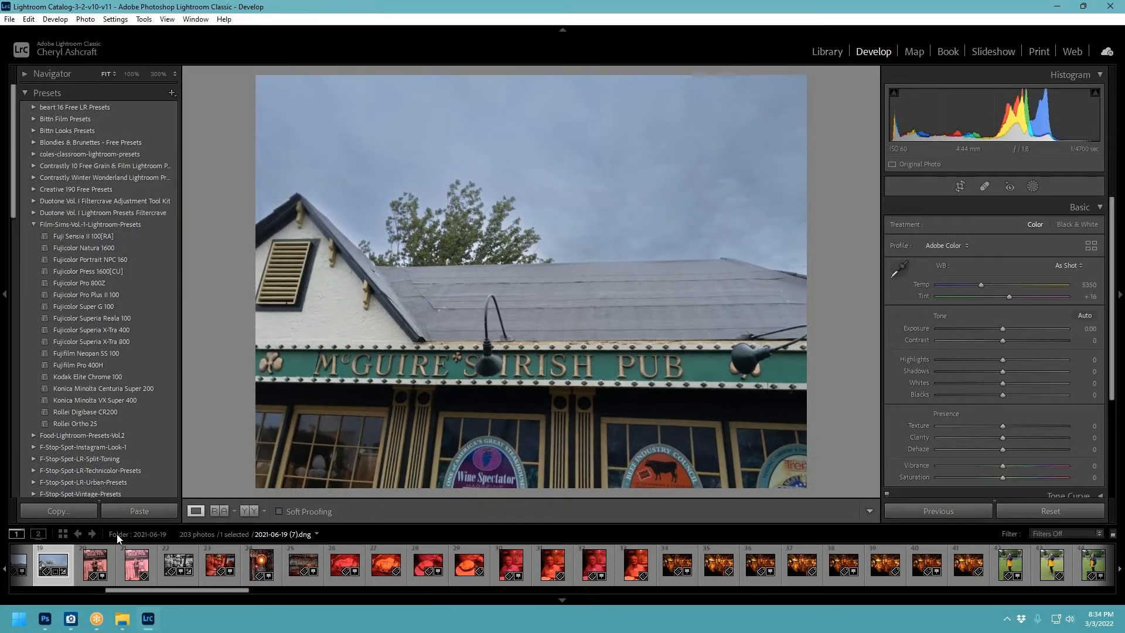
Step: Export the edited pub photo and the black-and-white group photo together to the same folder as the originals
right_click(183, 580)
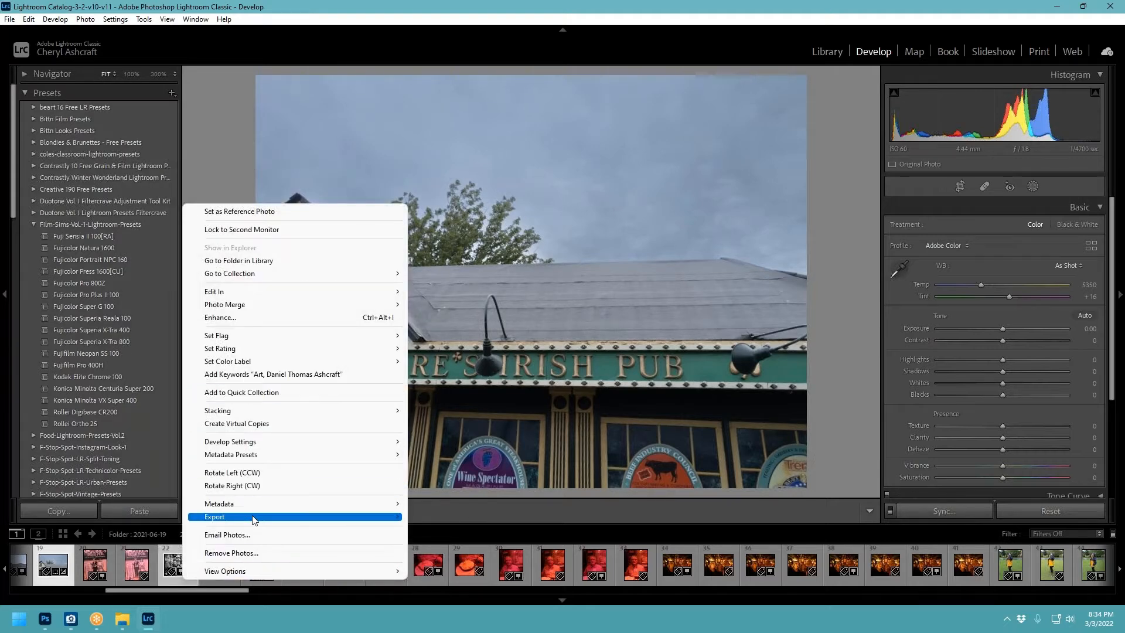
mouse_move(253, 516)
left_click(454, 519)
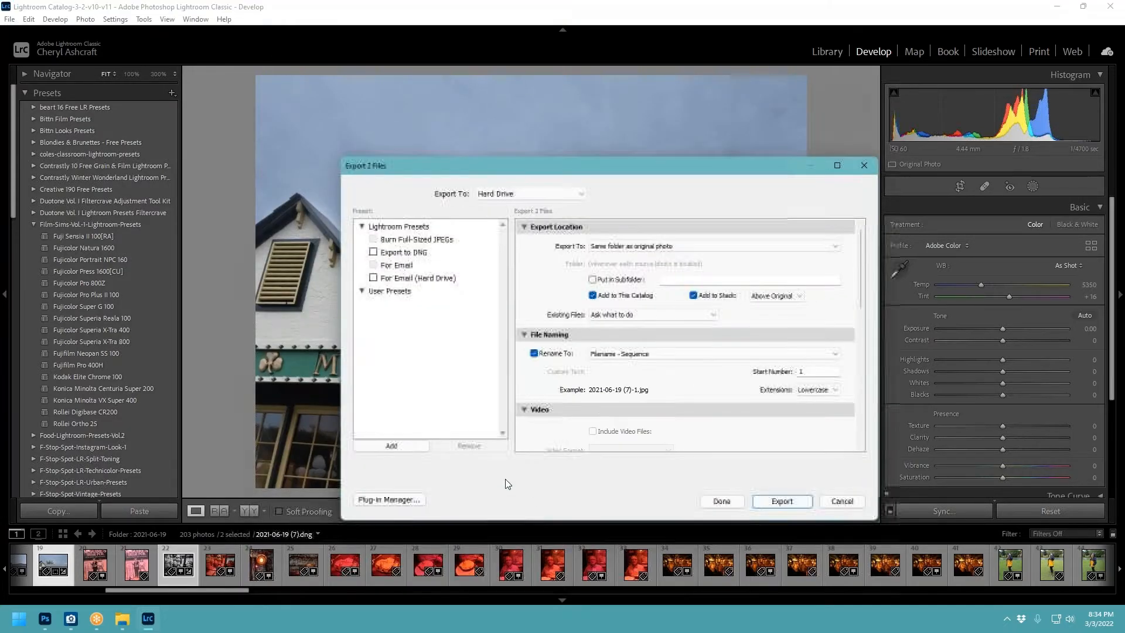
left_click(776, 501)
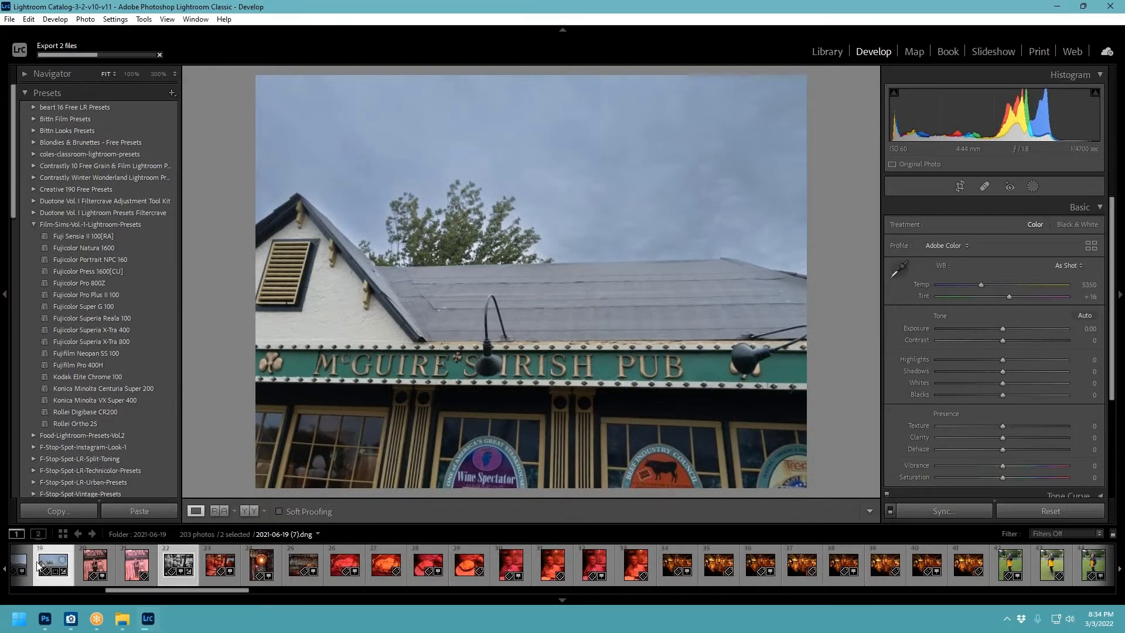
Step: Switch to File Explorer, maximize the 2021-06-19 folder window and select the exported pub photo 2021-06-19 (7)-1.jpg
mouse_move(45, 617)
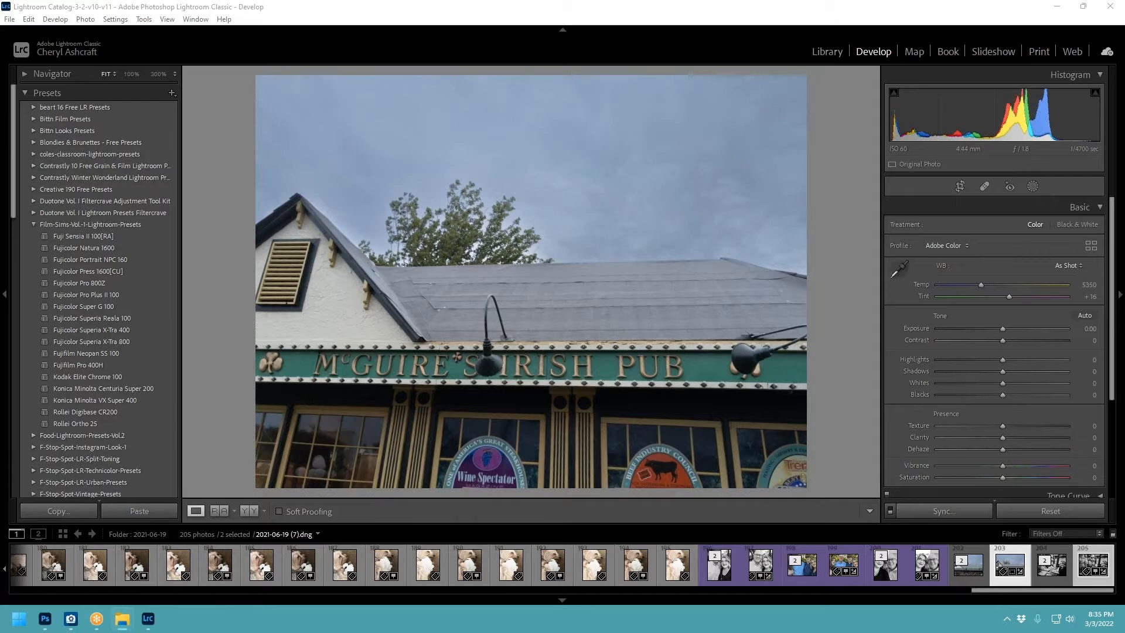
left_click_drag(1124, 49, 545, 106)
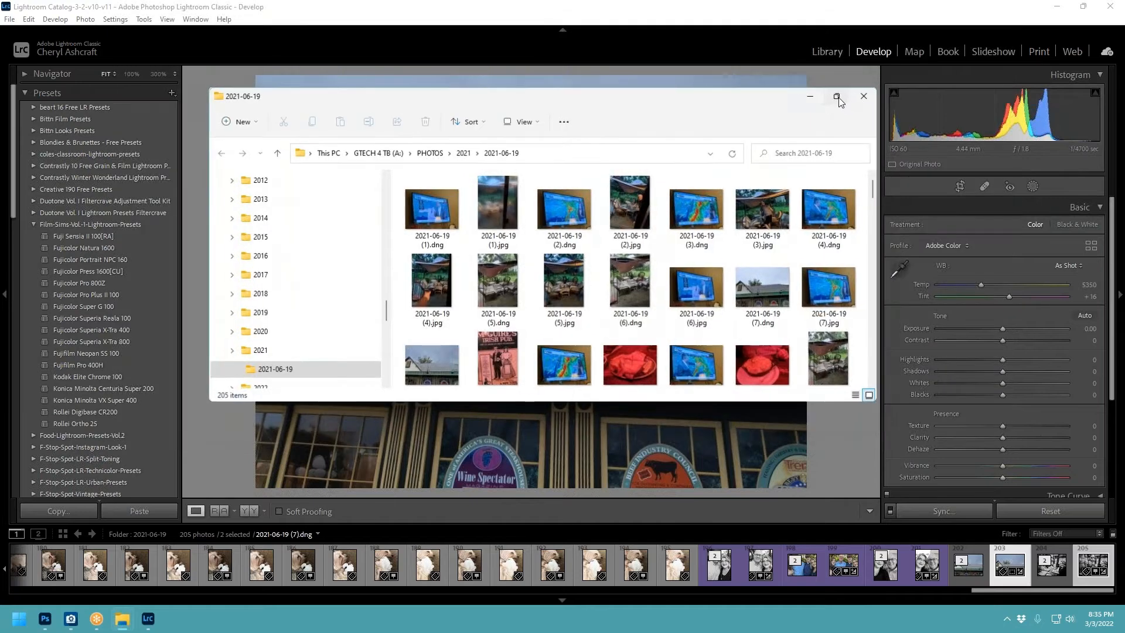
left_click(833, 97)
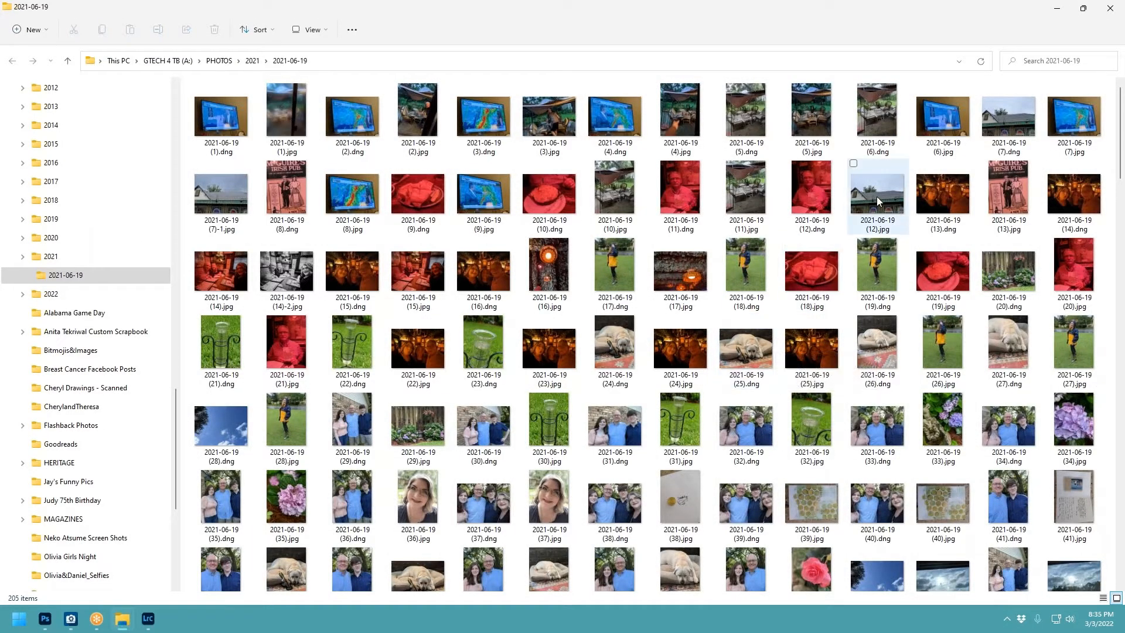
mouse_move(877, 199)
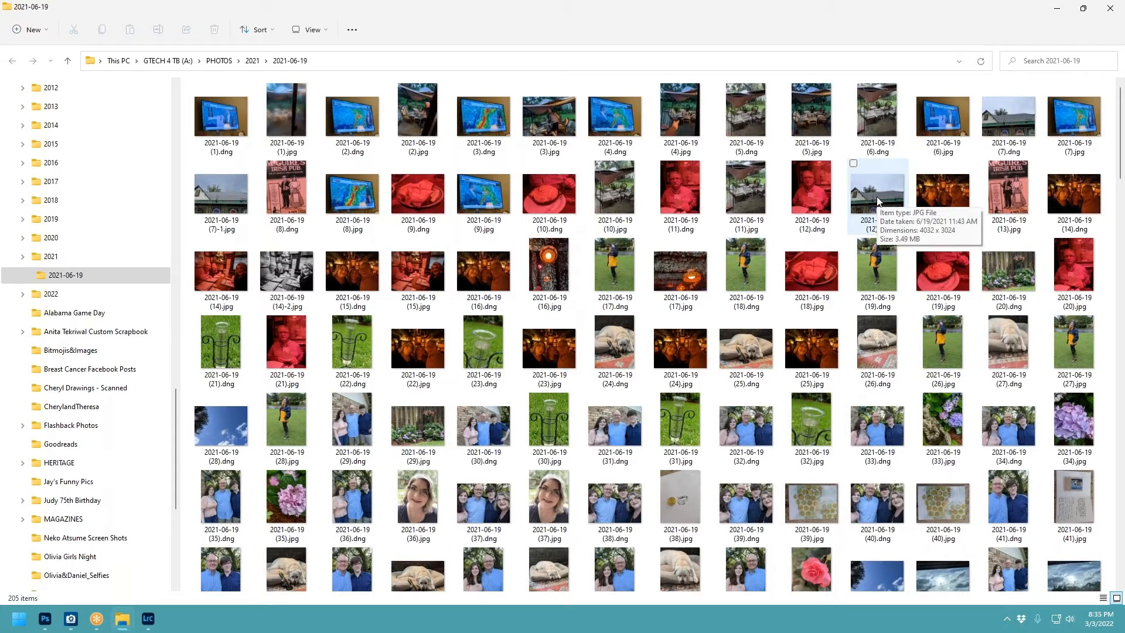
left_click(877, 200)
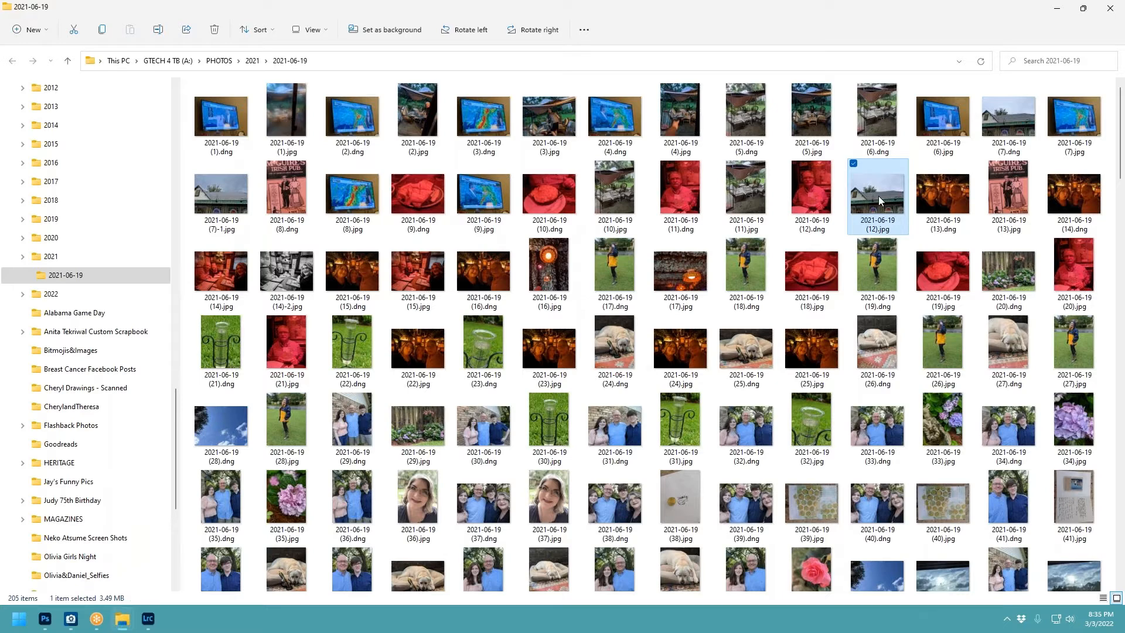
left_click(208, 174)
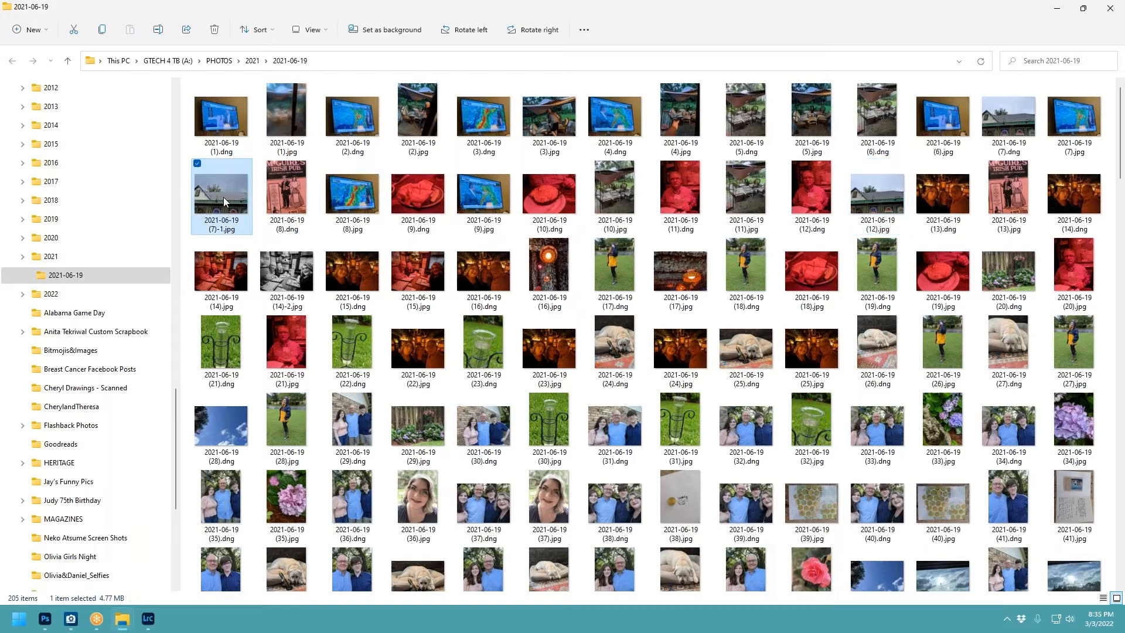
double_click(224, 199)
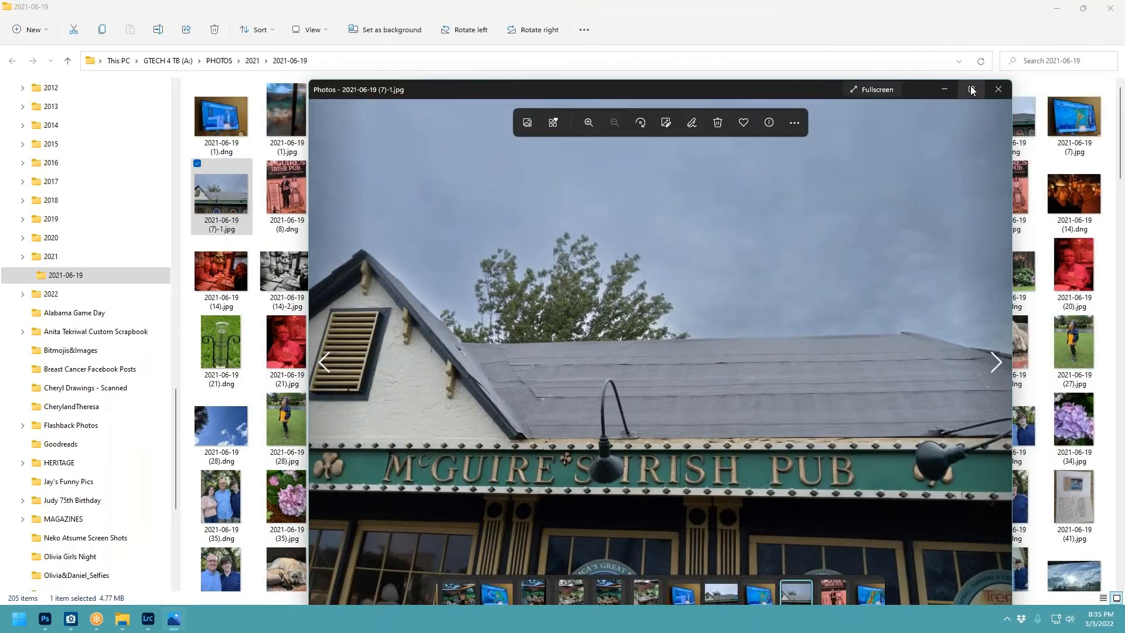
left_click(971, 90)
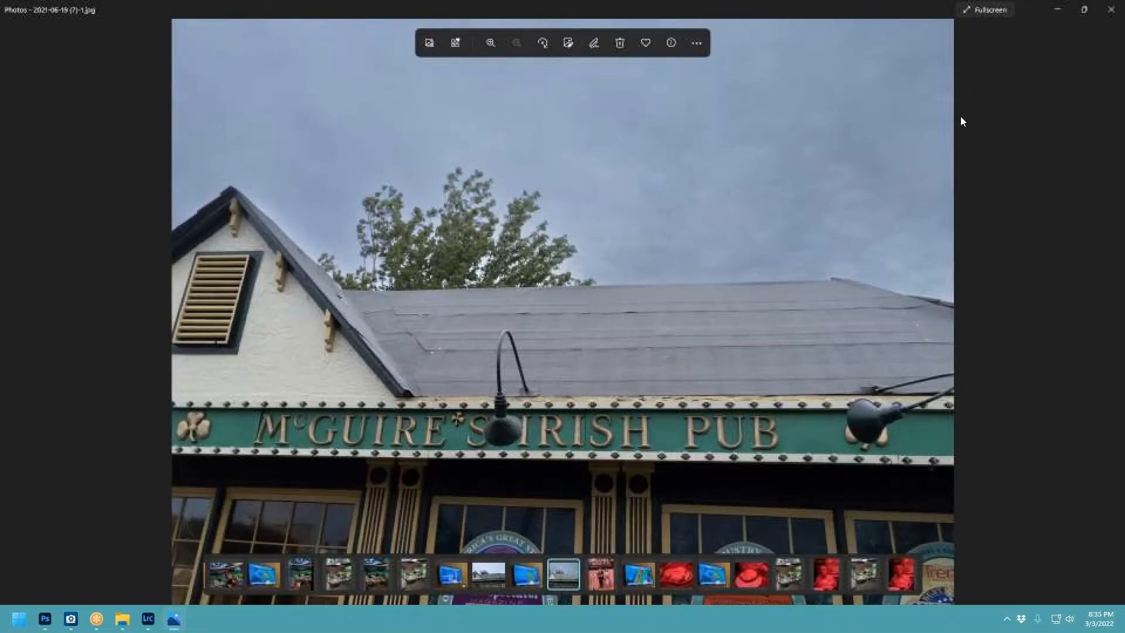
left_click(1111, 11)
left_click(874, 193)
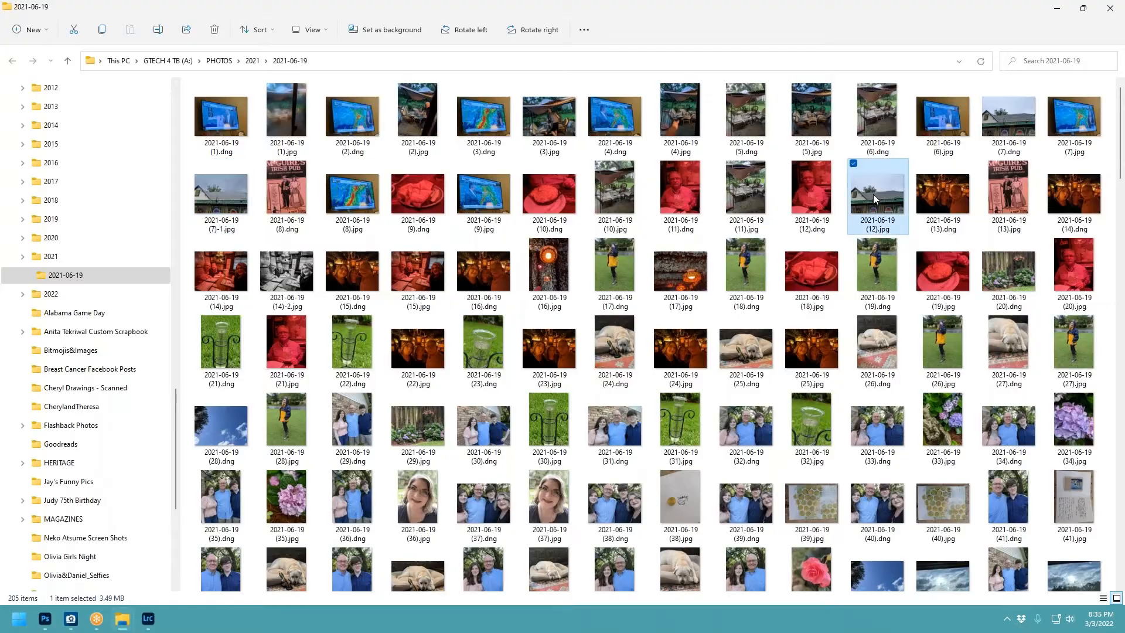
double_click(874, 193)
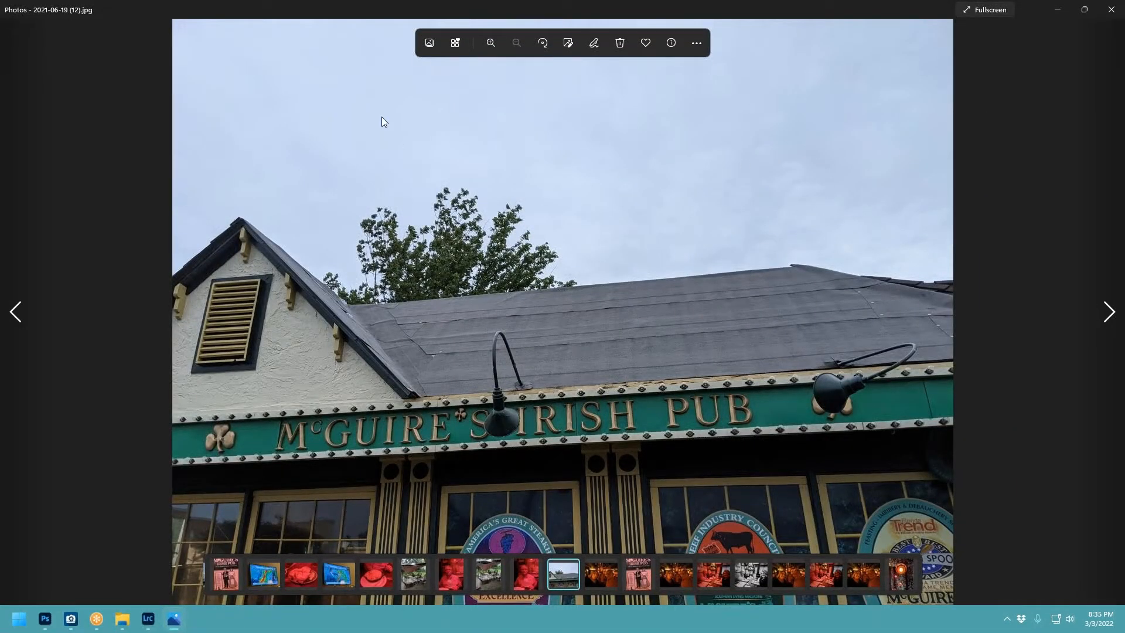
left_click(1109, 12)
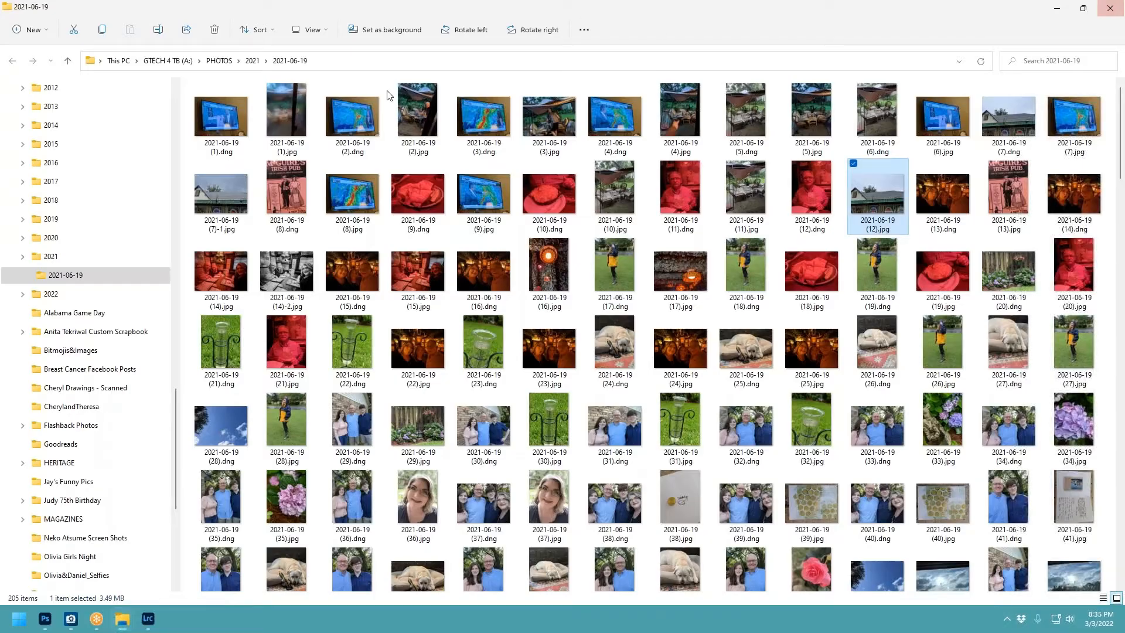
double_click(213, 196)
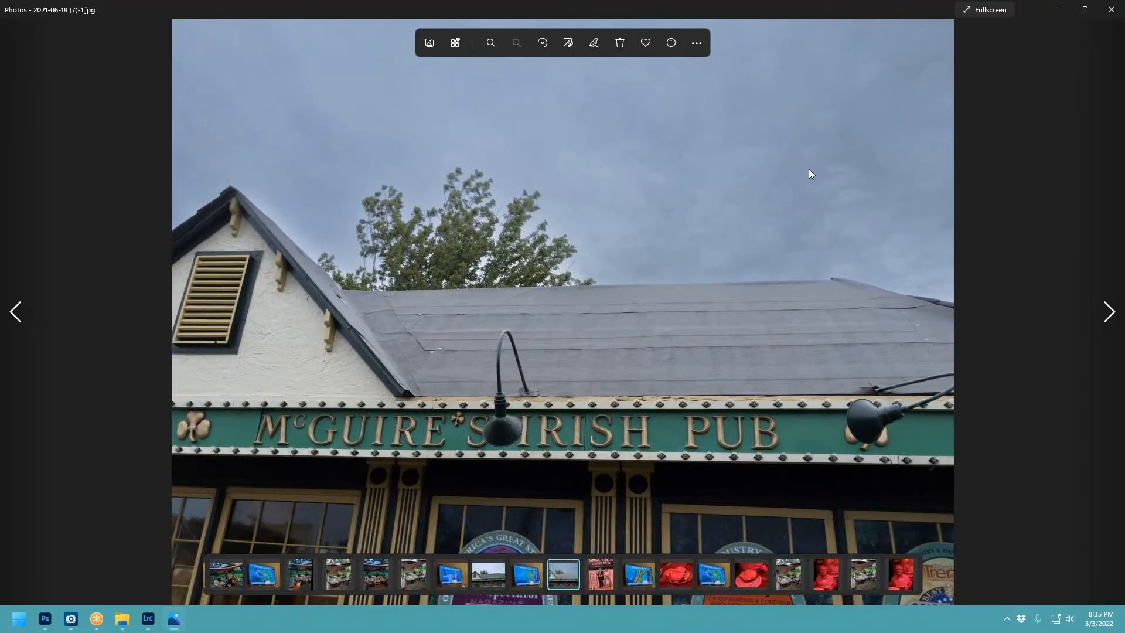
left_click(1109, 10)
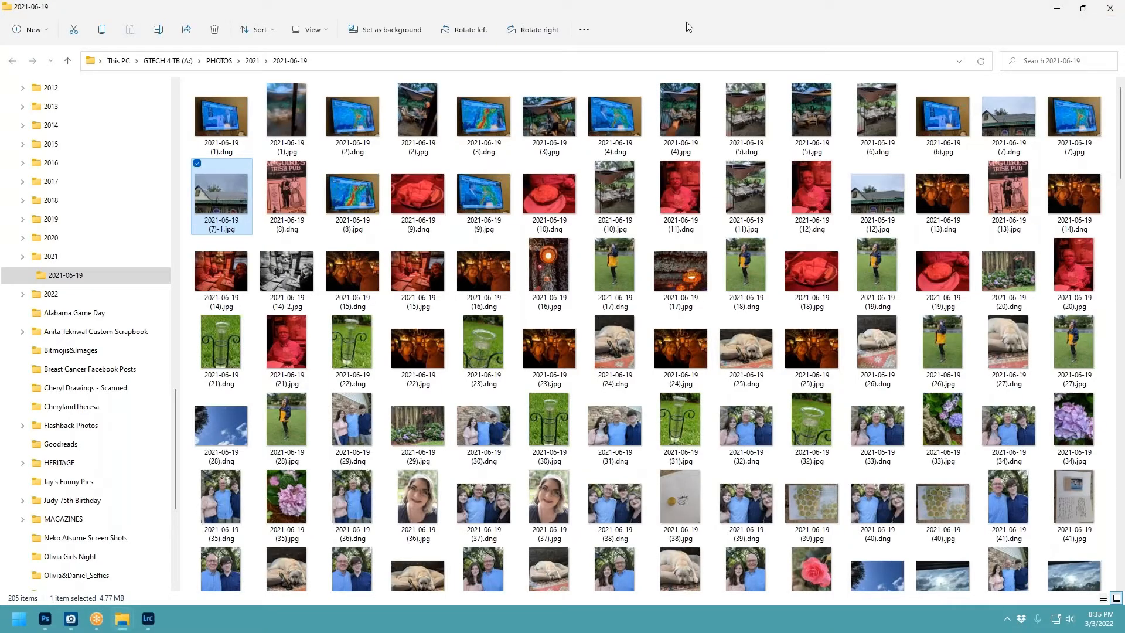
Step: Move the 2021-06-19 folder window onto the other monitor to get back to Lightroom Classic
left_click(813, 18)
left_click(927, 20)
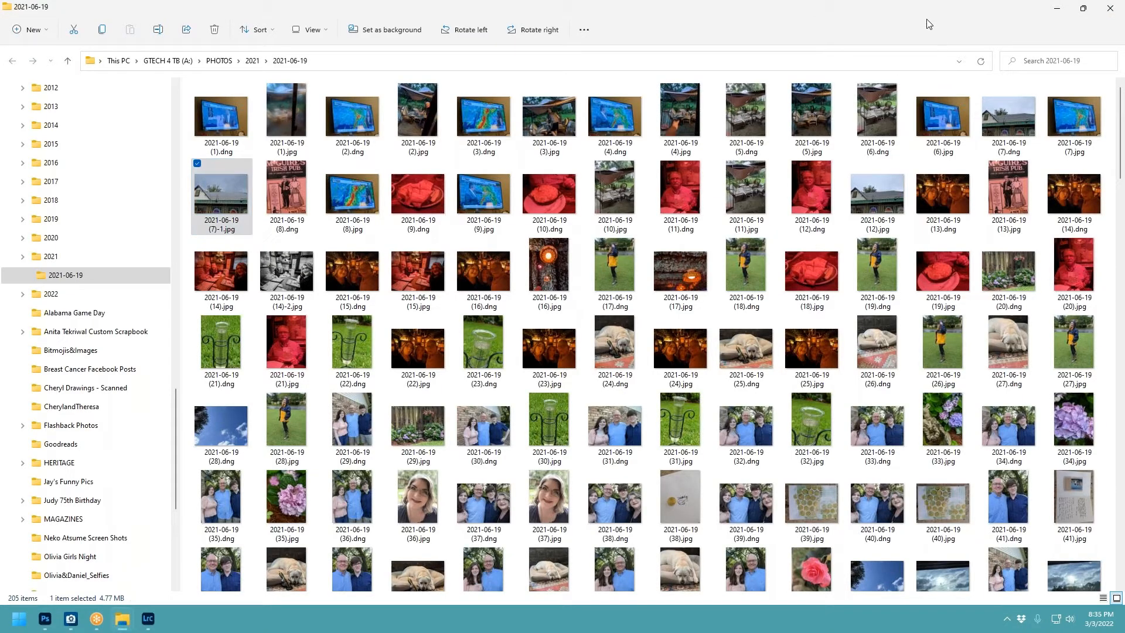
left_click_drag(810, 10, 1124, 50)
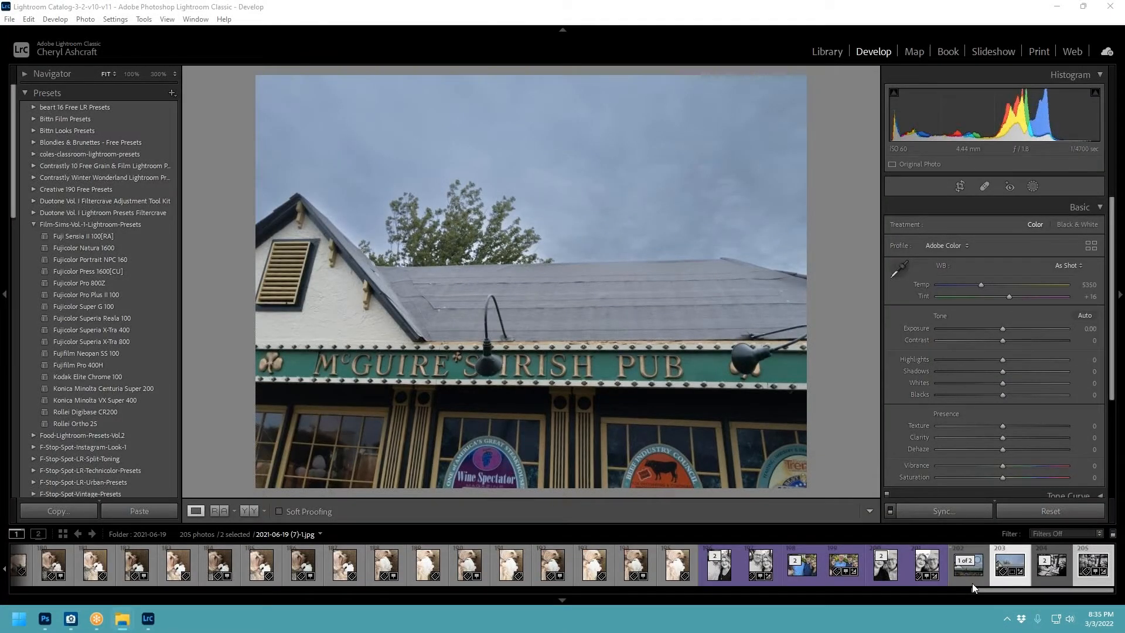
Step: Select the last four photos in the filmstrip, from the pub photo to the black-and-white group photo, and give them the SCRAPPED!!!! color label
left_click(1096, 580, "shift")
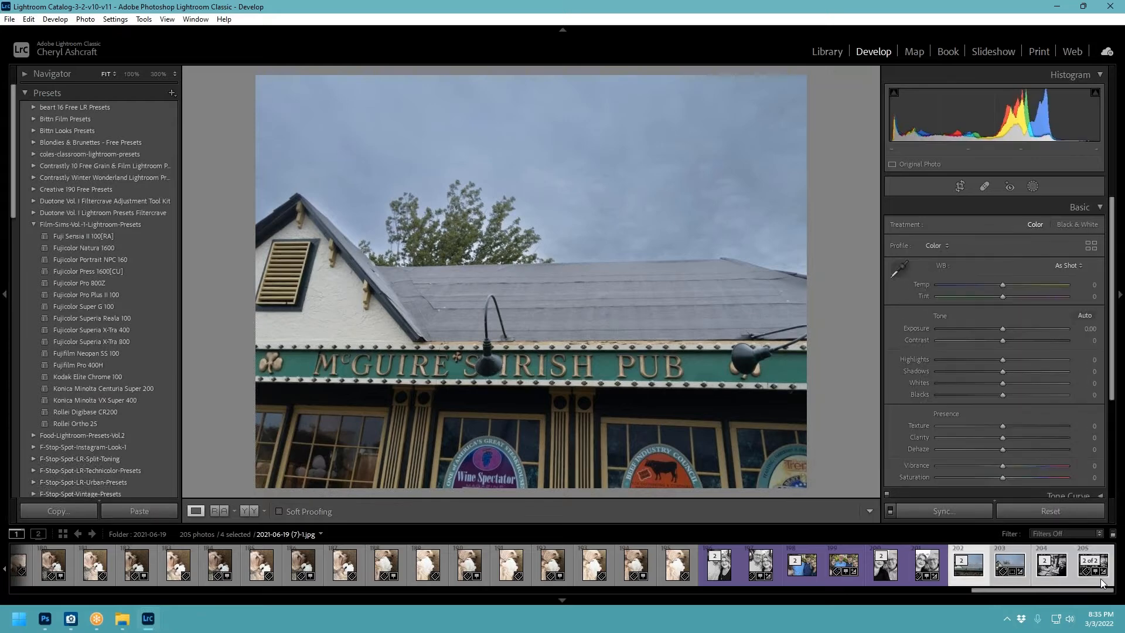
right_click(1100, 580)
mouse_move(961, 360)
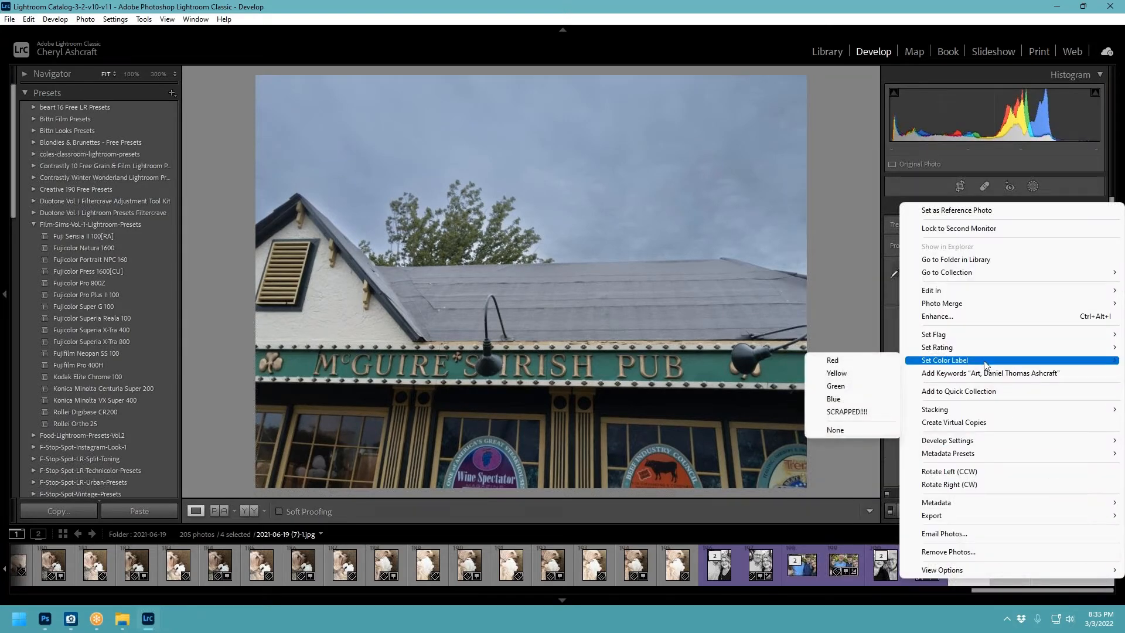
left_click(864, 411)
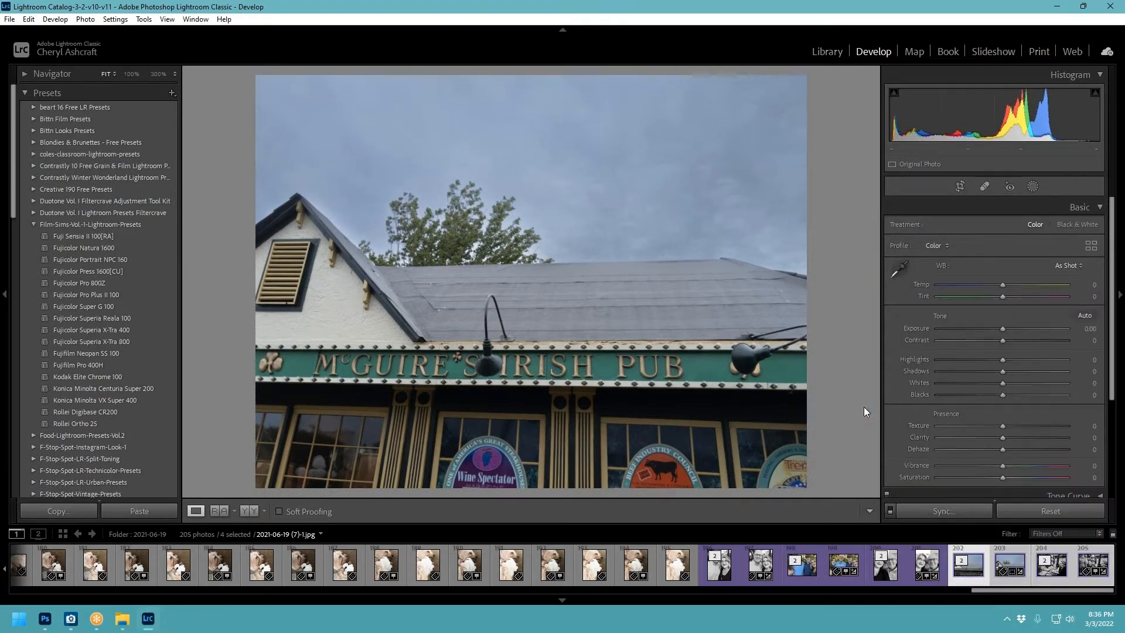
Step: Select the 2021-06-19 (7).dng photo, close Lightroom Classic and return to Photoshop
left_click(1000, 579)
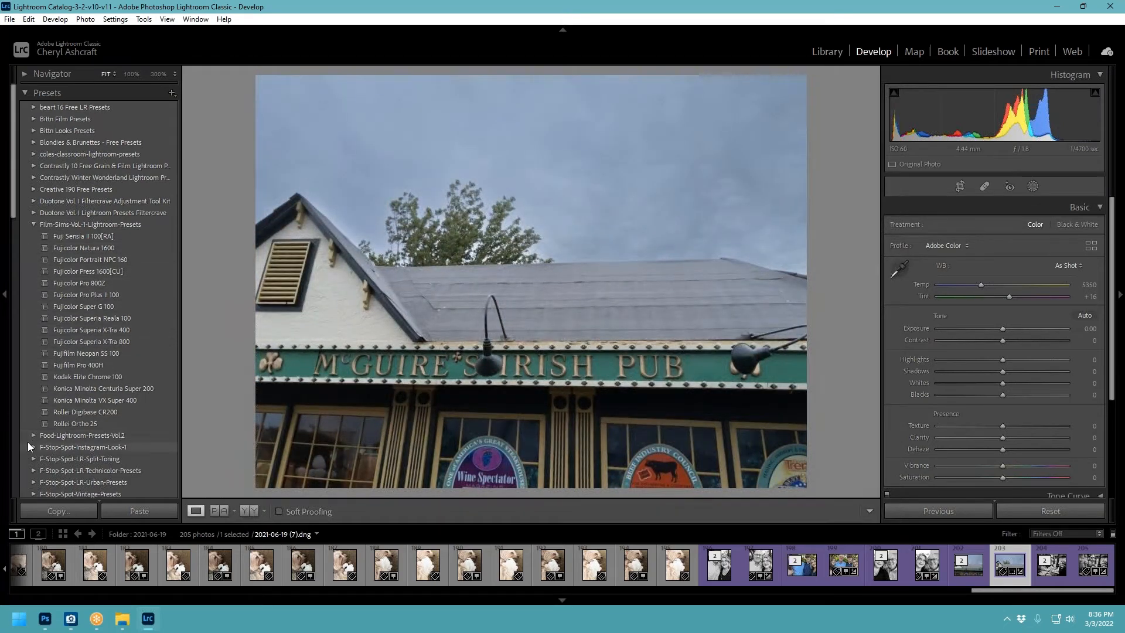
left_click(1112, 11)
left_click(659, 360)
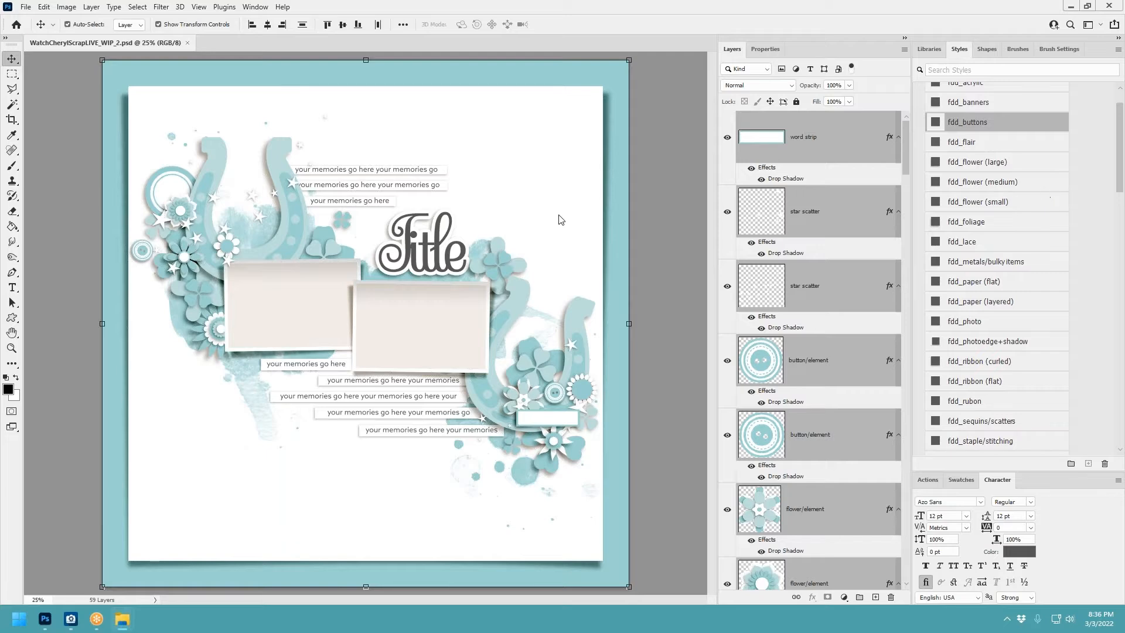
Step: Clear the current layer selection and select the left photo placeholder of the scrapbook template
left_click(616, 210)
left_click(327, 294)
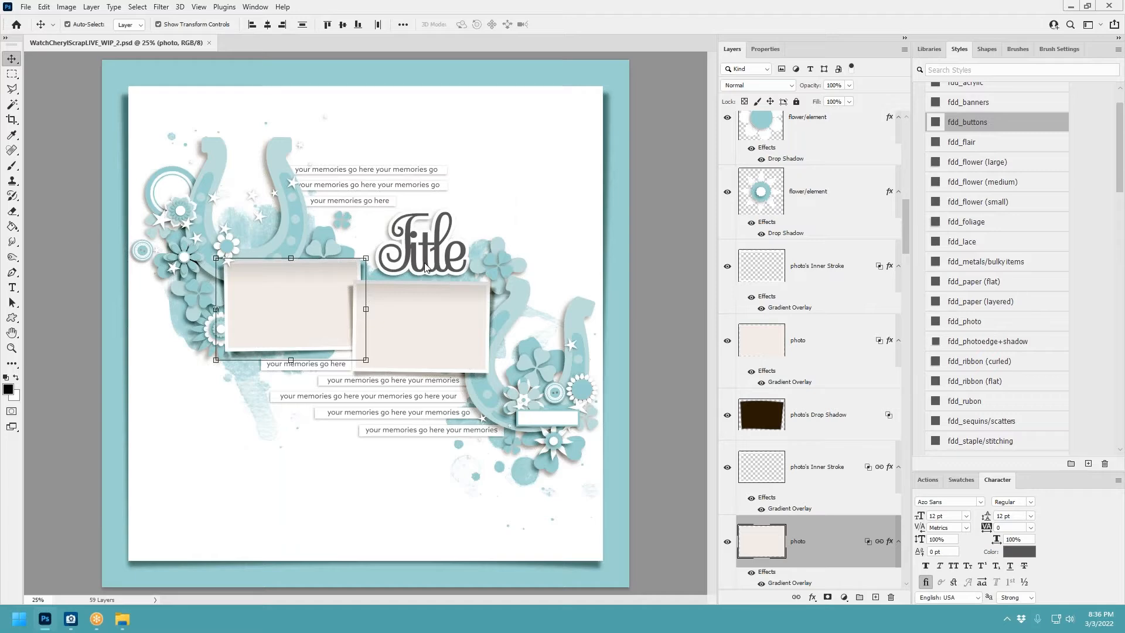
Step: Switch to Lightroom Classic by launching it again
left_click(19, 619)
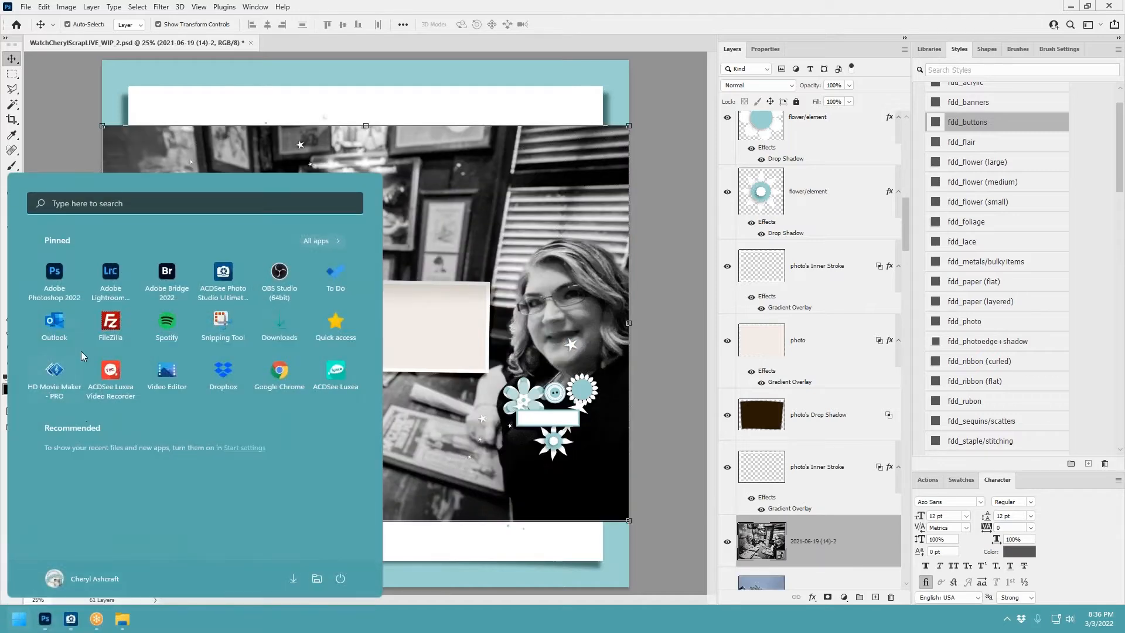
left_click(113, 284)
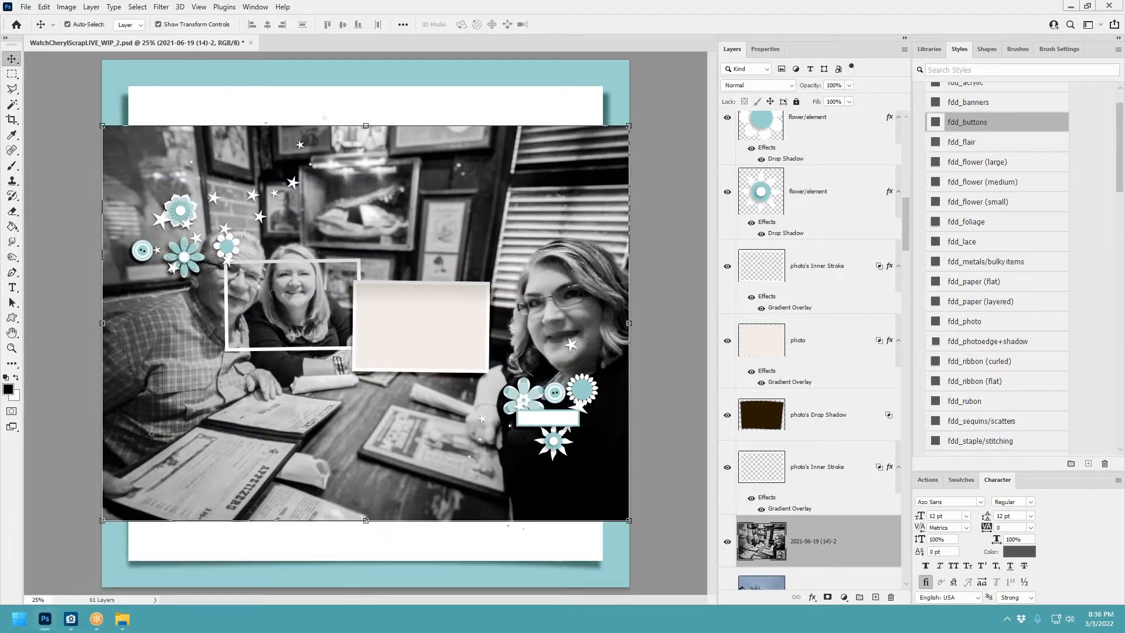
mouse_move(54, 618)
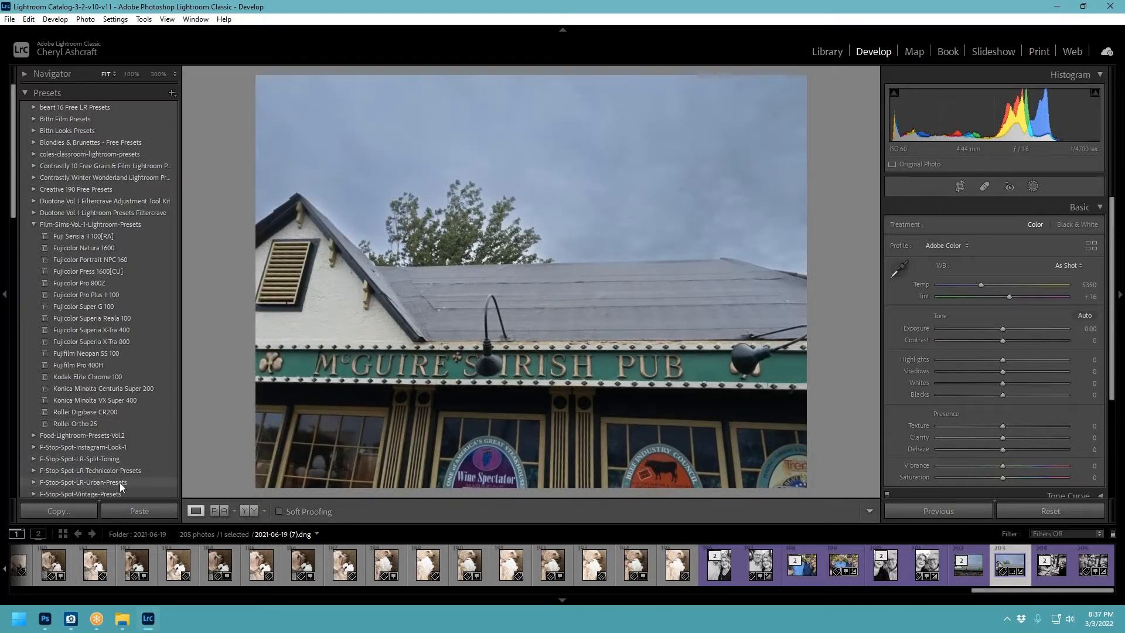
Step: Examine the installed develop preset groups and preview their presets on the pub exterior photo
scroll(134, 433, "down", 3)
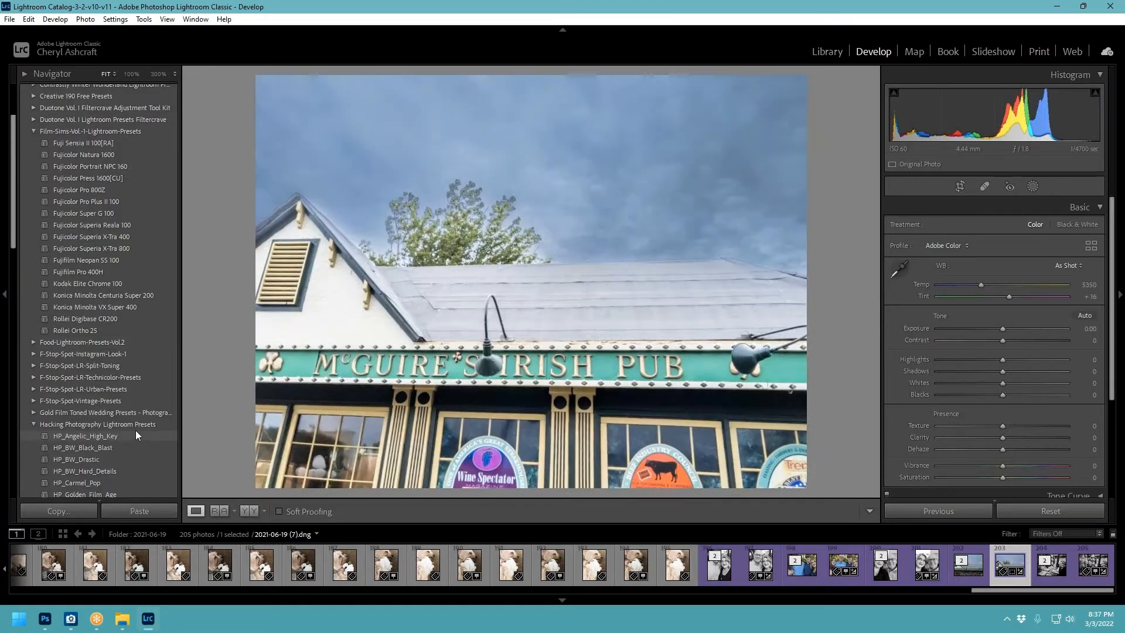
scroll(135, 432, "down", 5)
scroll(135, 431, "up", 8)
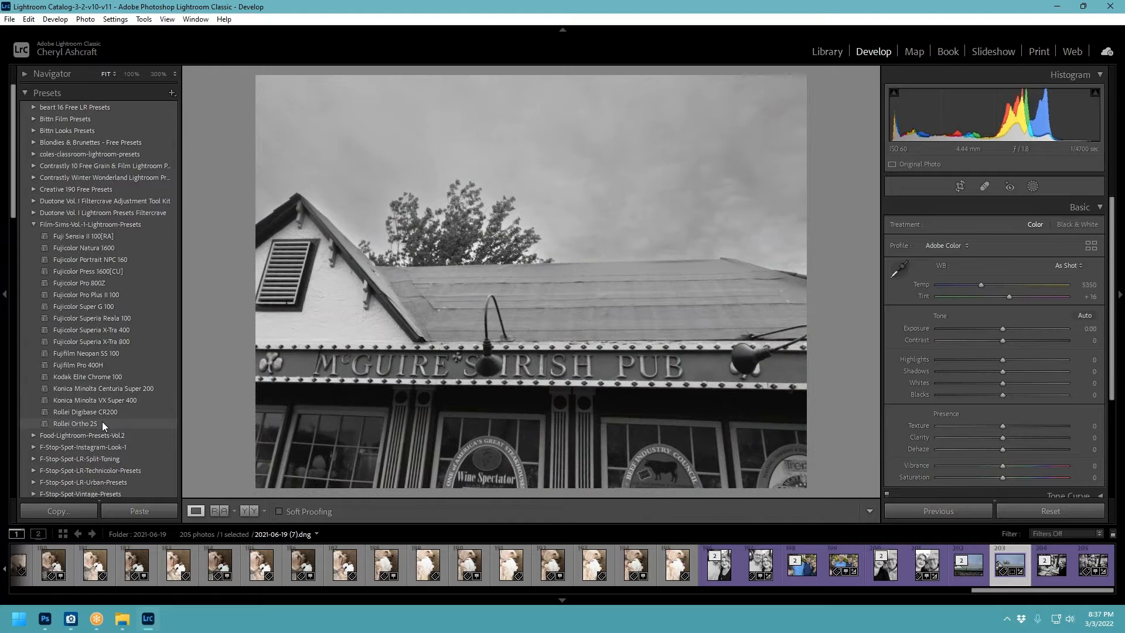
scroll(103, 423, "down", 5)
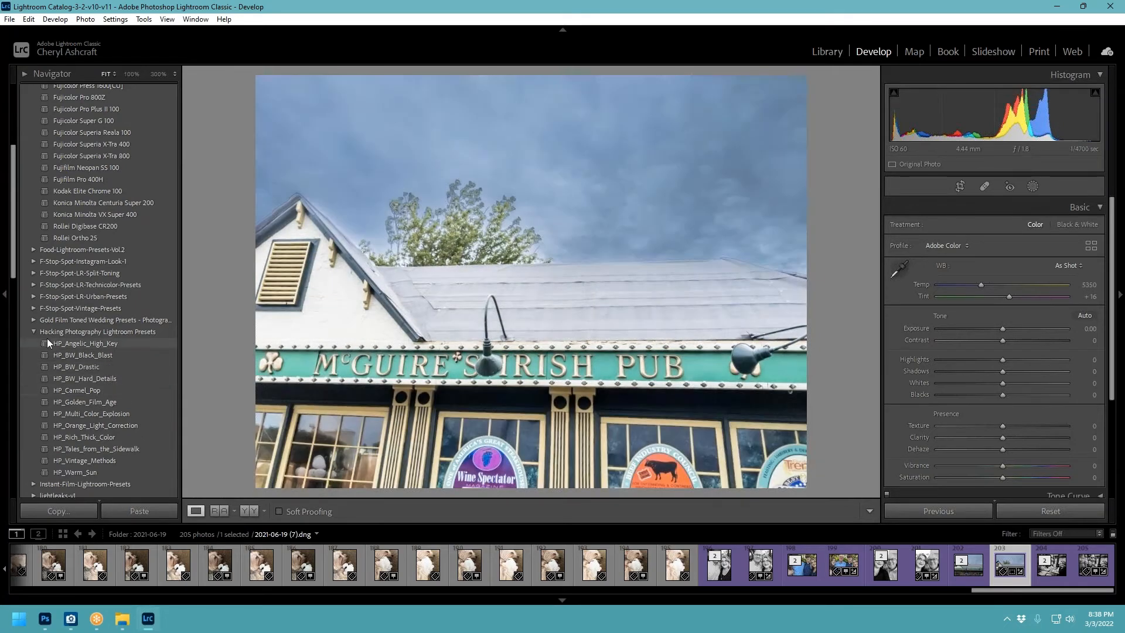
left_click(35, 330)
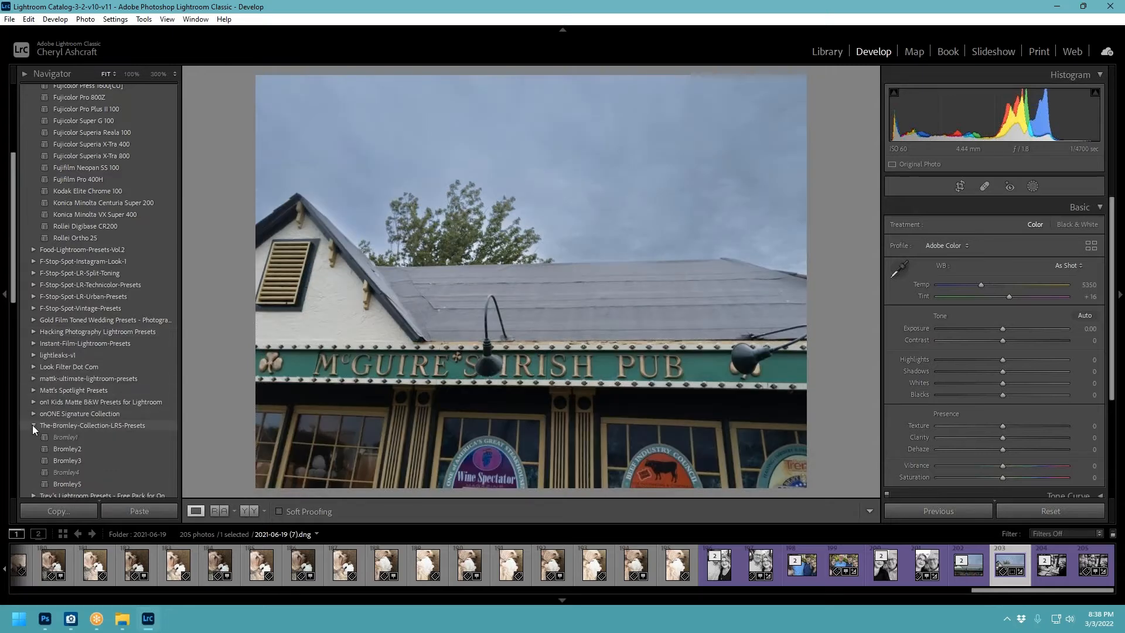
scroll(87, 388, "up", 3)
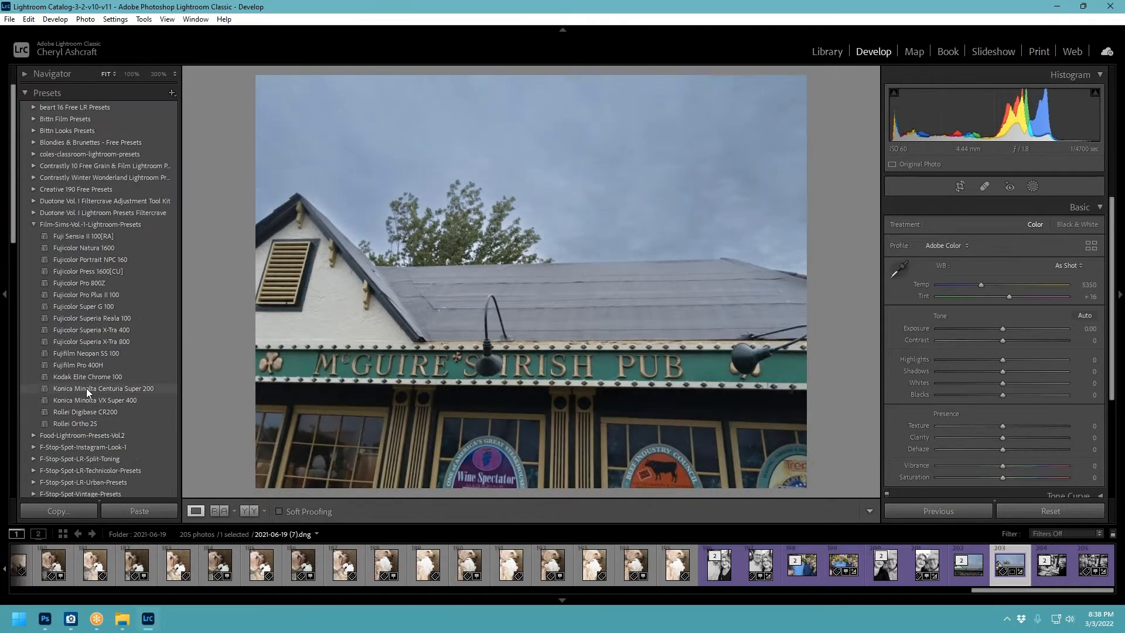
scroll(86, 388, "down", 20)
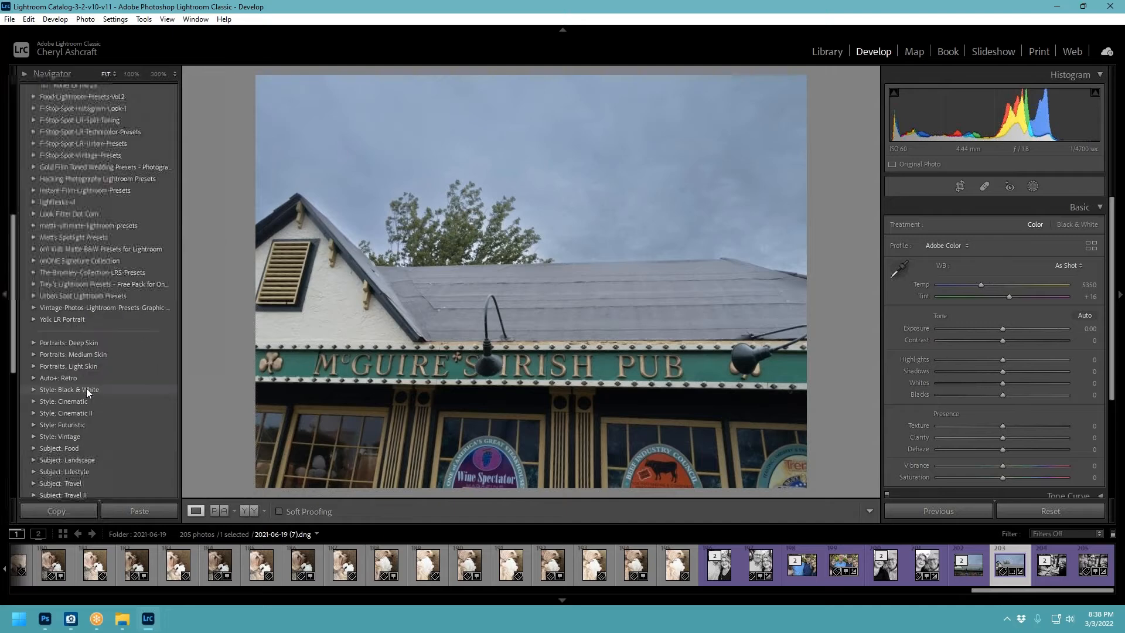
scroll(86, 388, "up", 3)
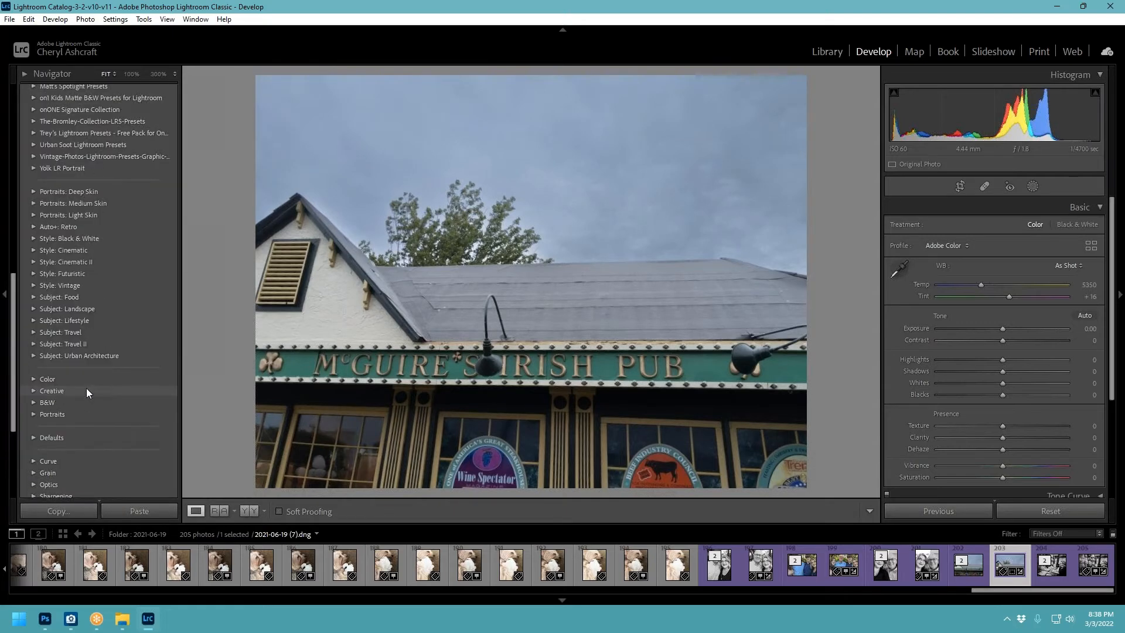
scroll(86, 388, "up", 10)
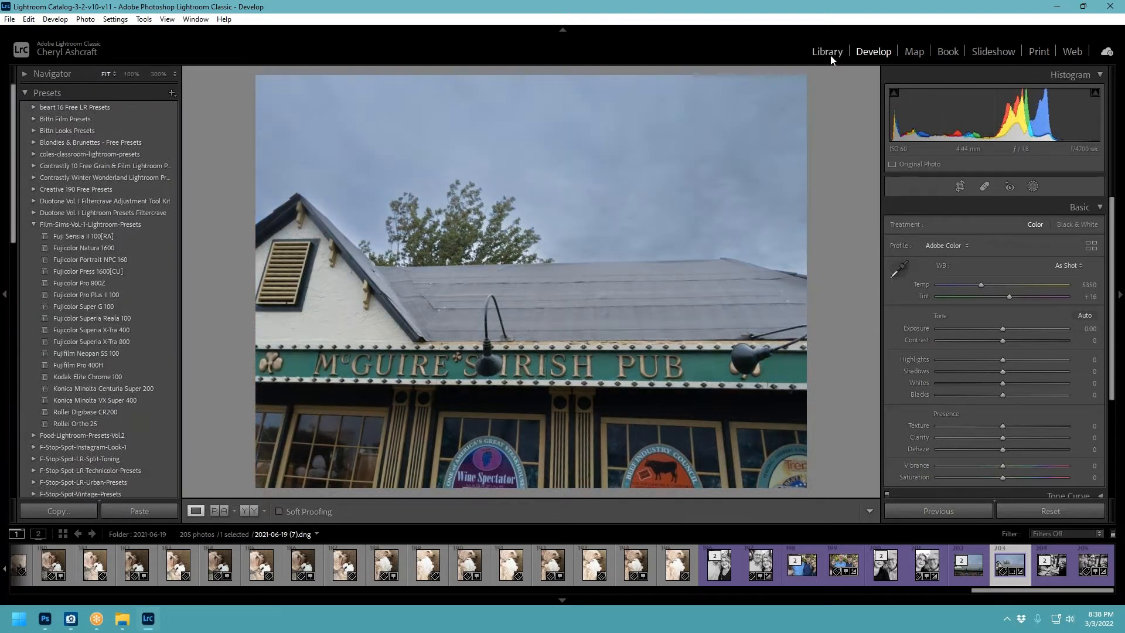
Step: Show the pub photo in the Library module, close Lightroom Classic and return to Photoshop
key("e")
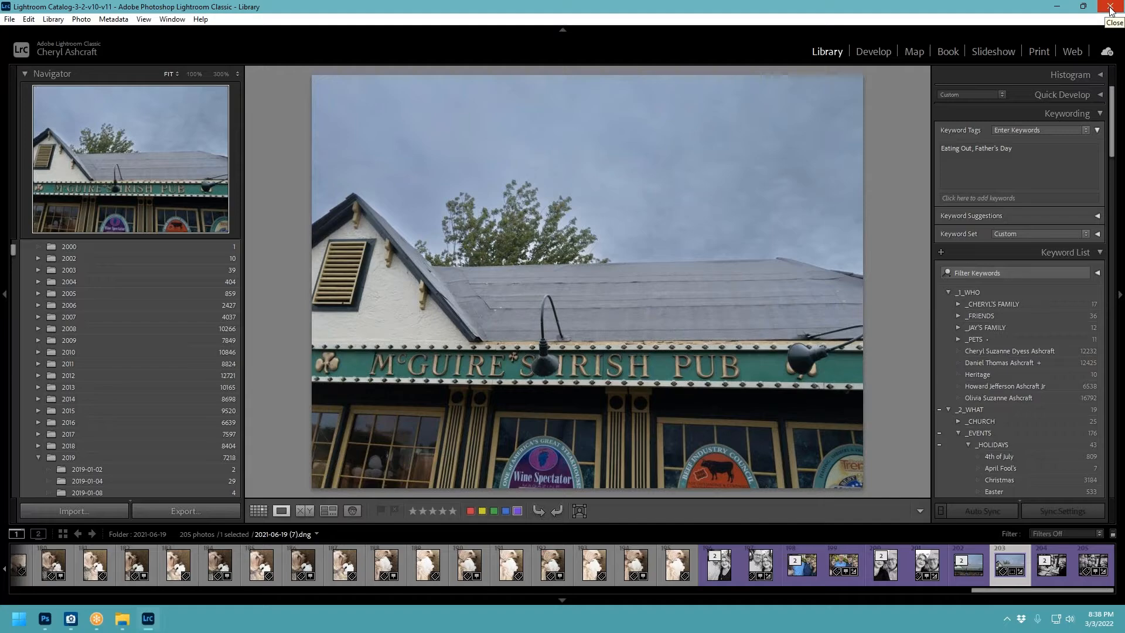
left_click(1110, 9)
left_click(661, 364)
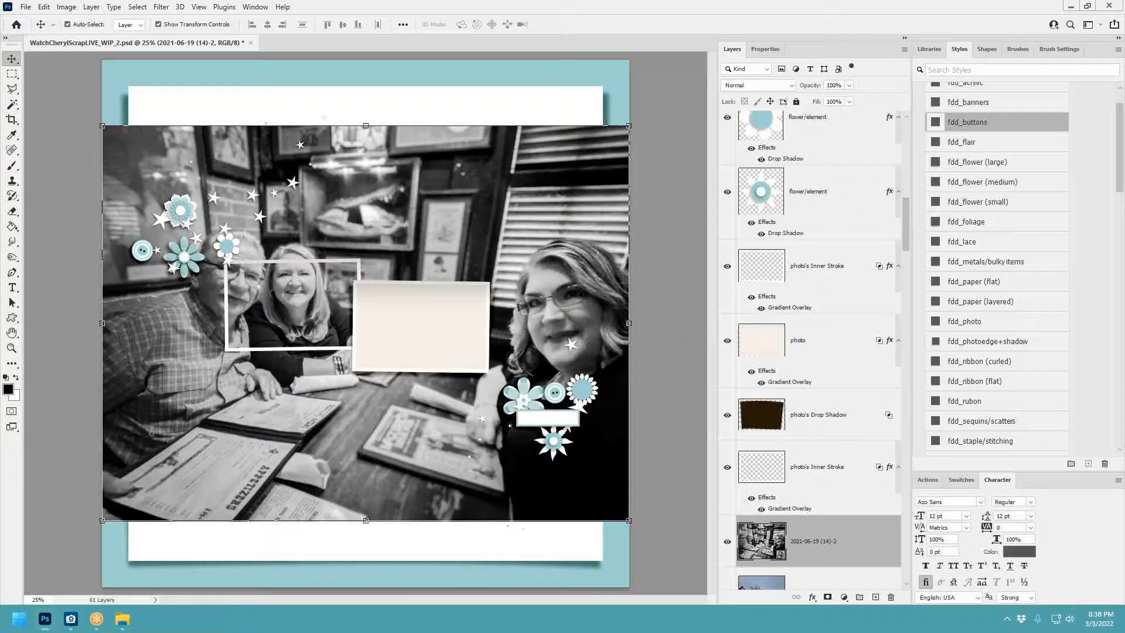
scroll(804, 476, "down", 4)
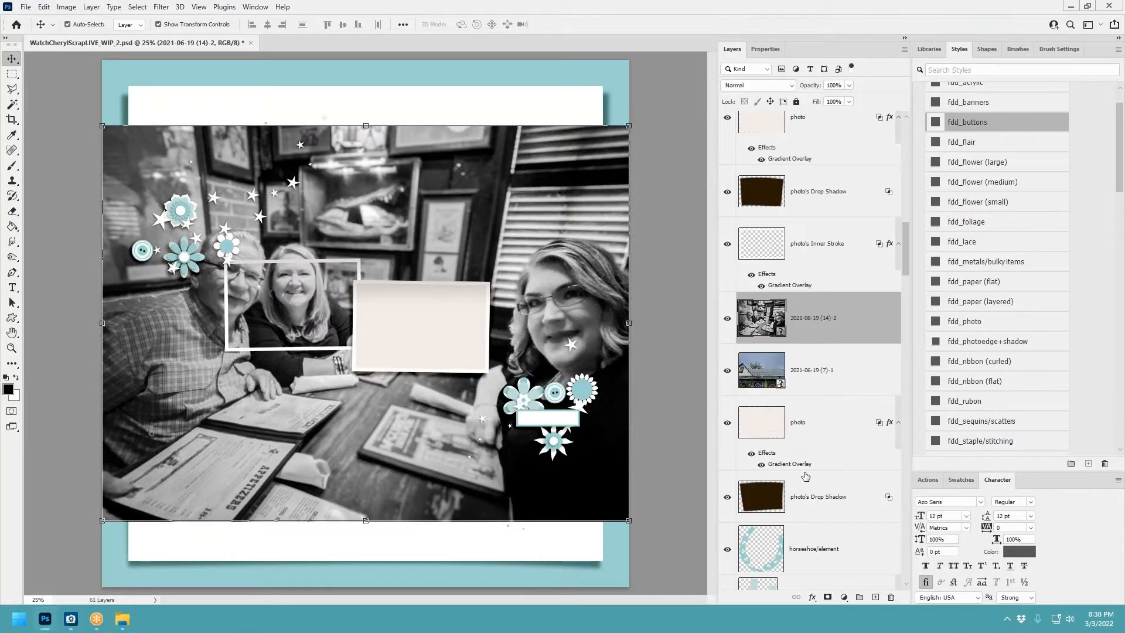
left_click(835, 381)
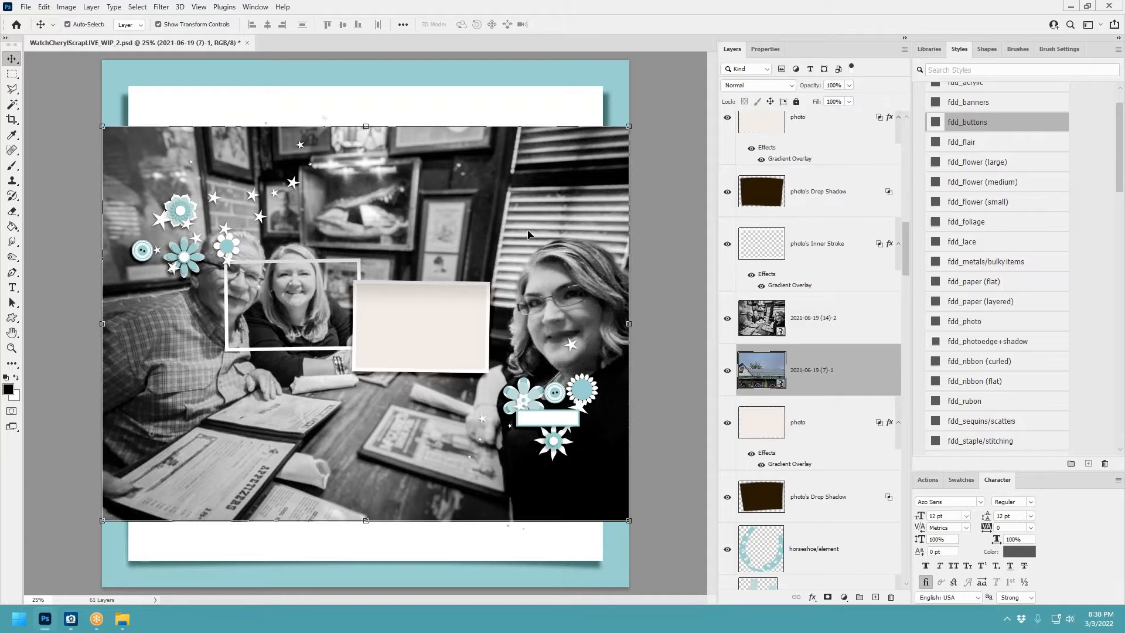
scroll(852, 398, "up", 3)
left_click_drag(823, 515, 843, 533)
left_click(813, 576)
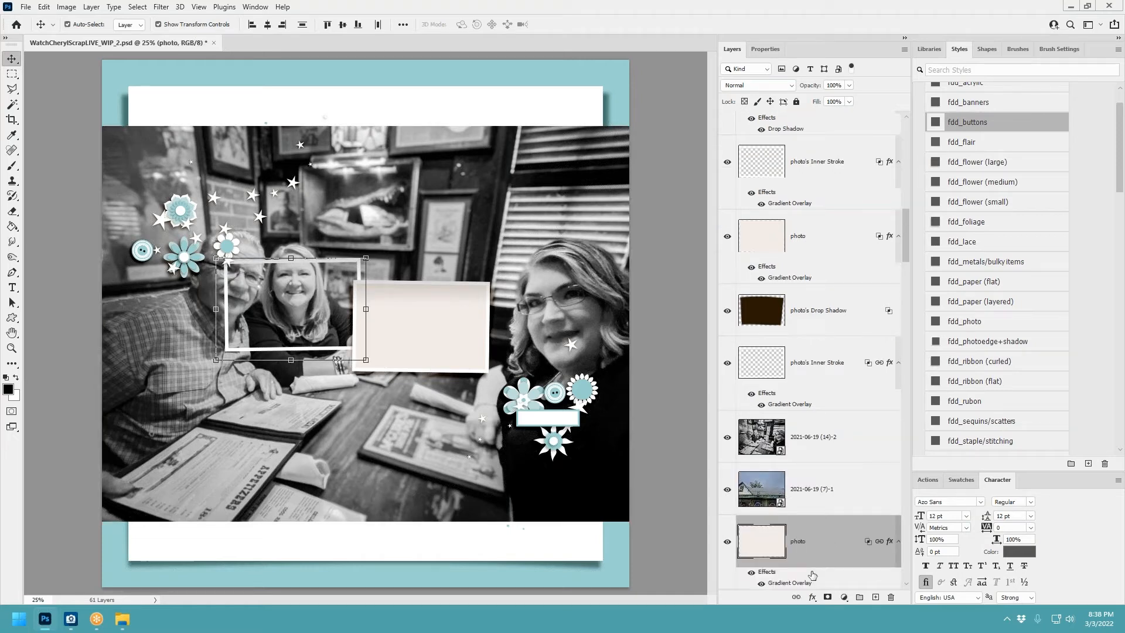
left_click(818, 508)
key("ctrl+alt+g")
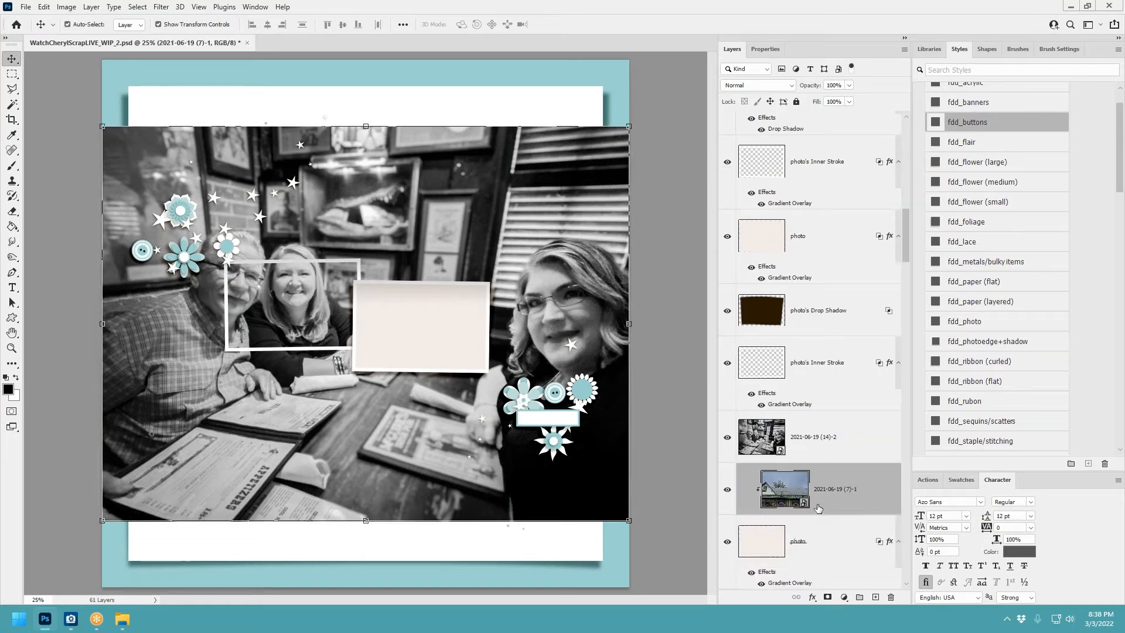
left_click(825, 439)
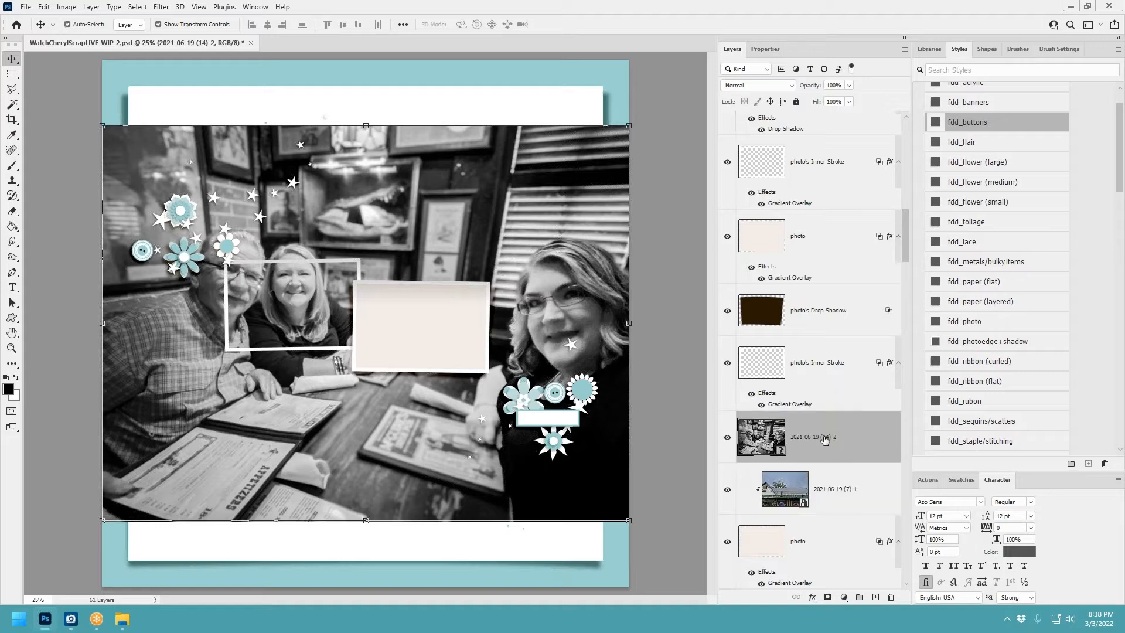
left_click_drag(825, 439, 848, 260)
left_click(848, 262, "alt")
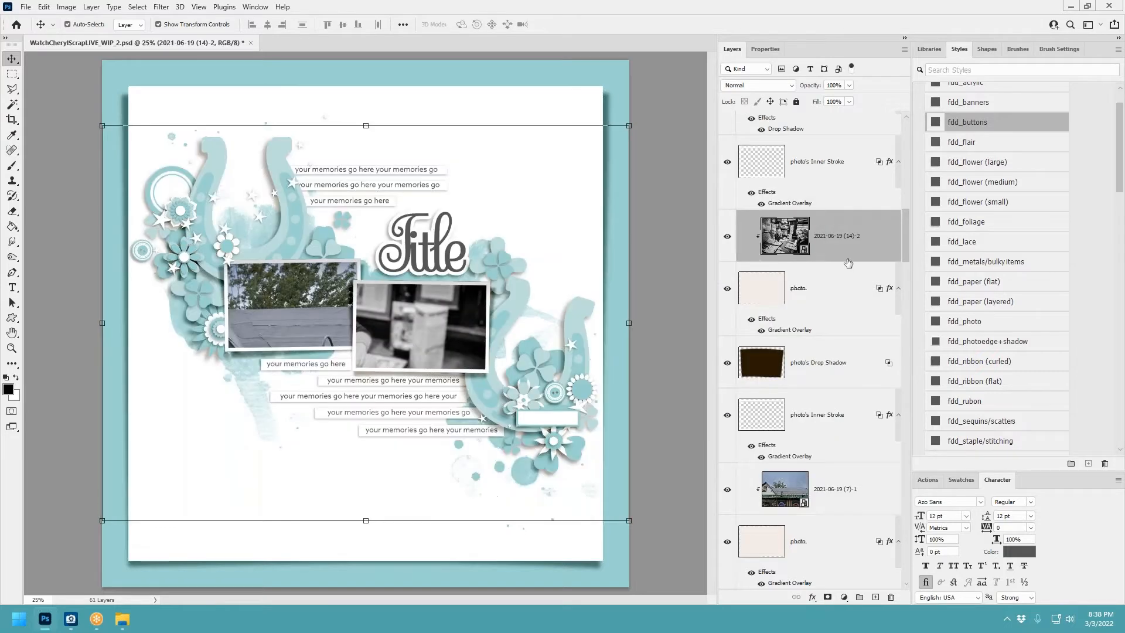
left_click(854, 492, "shift")
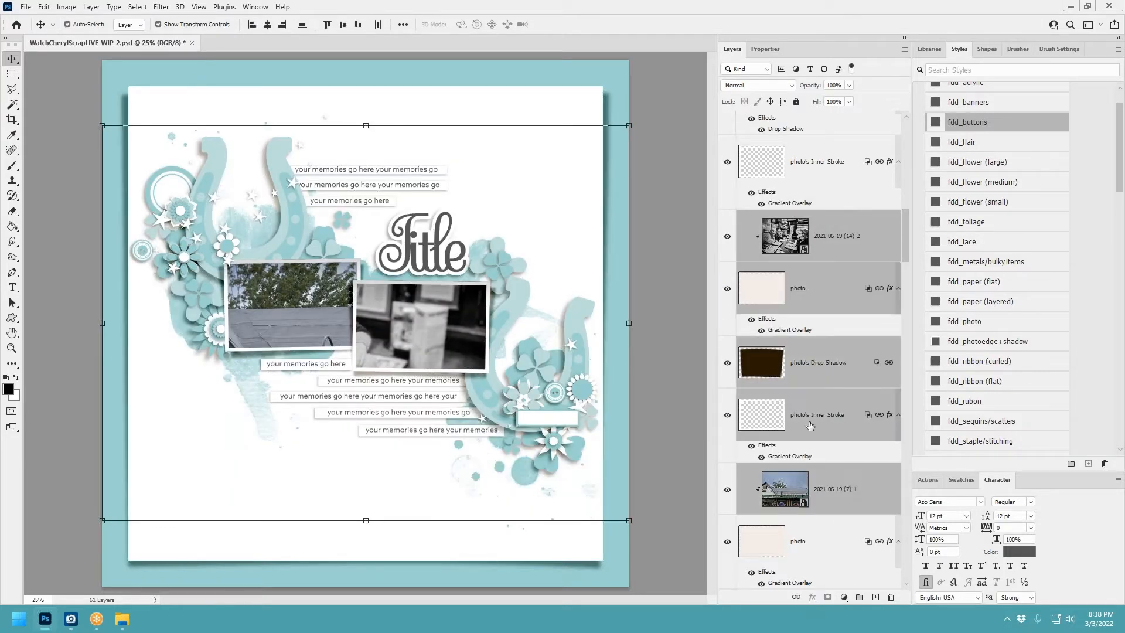
left_click_drag(630, 126, 392, 281)
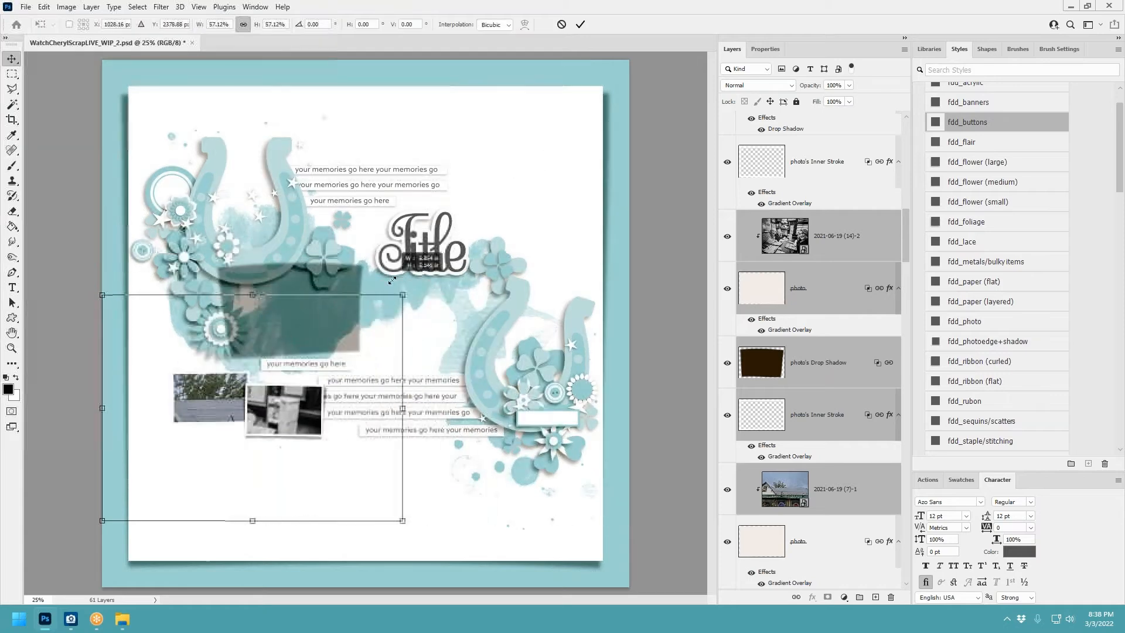
left_click(562, 24)
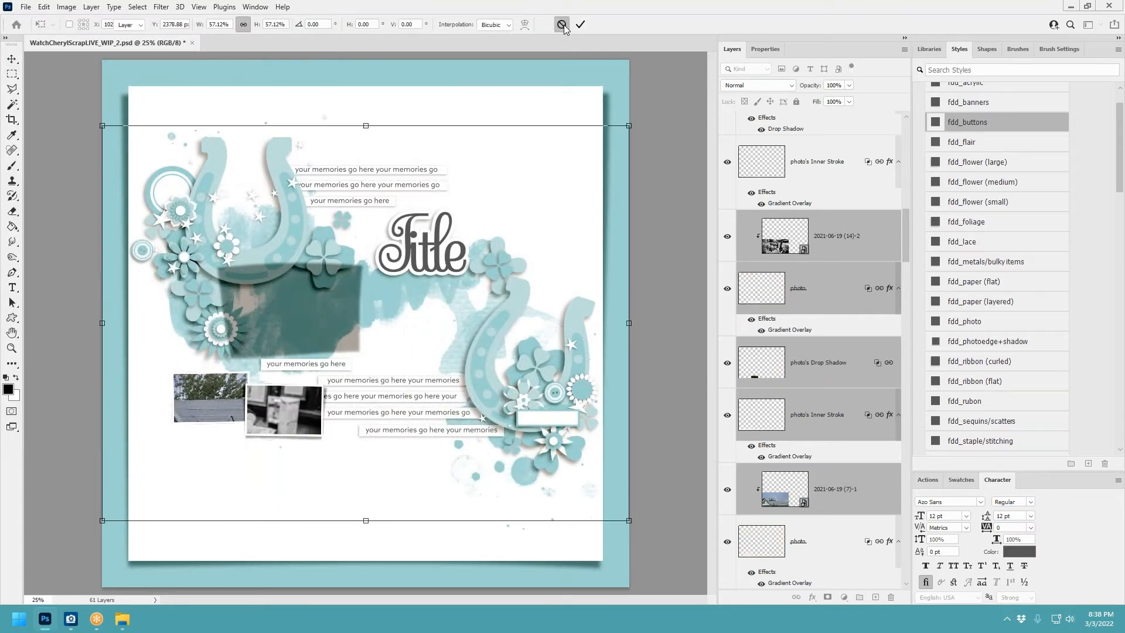
Step: Scale the two photo layers down together to slightly larger than the left frame and move the black-and-white photo into the right frame
left_click(854, 240)
left_click(817, 487, "ctrl")
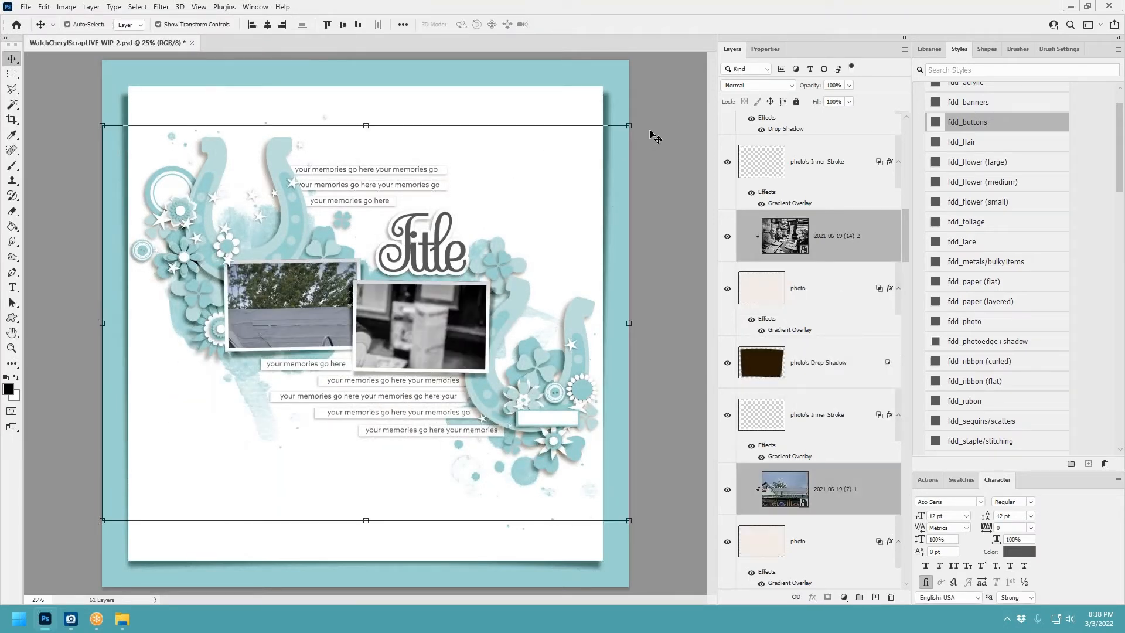
left_click_drag(629, 126, 333, 363)
left_click_drag(281, 411, 403, 271)
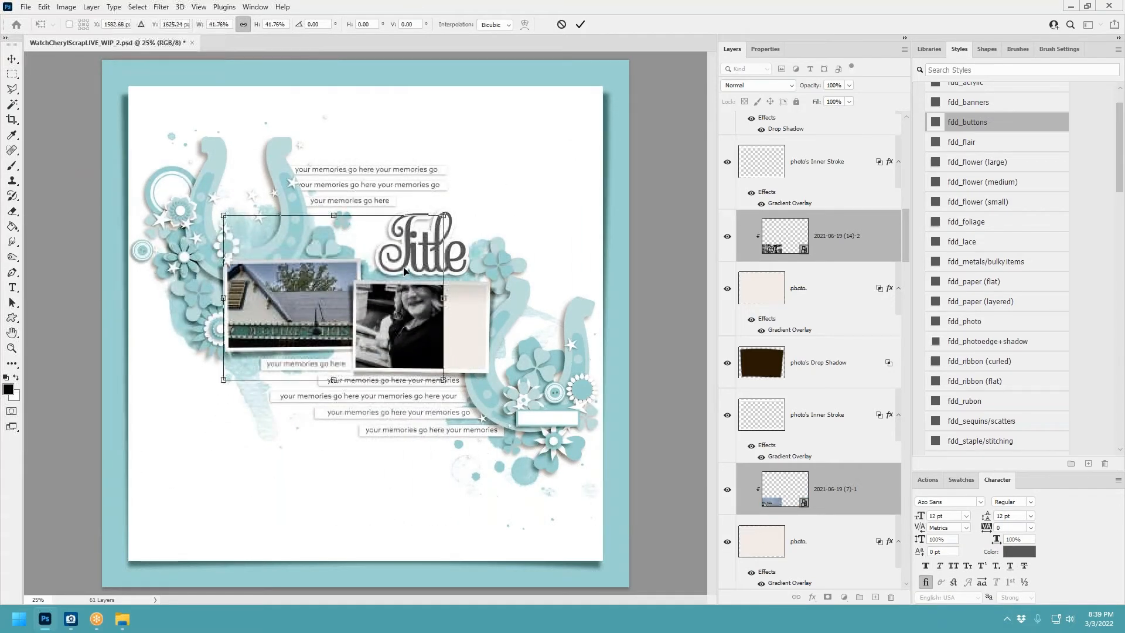
left_click_drag(444, 215, 385, 269)
left_click(581, 24)
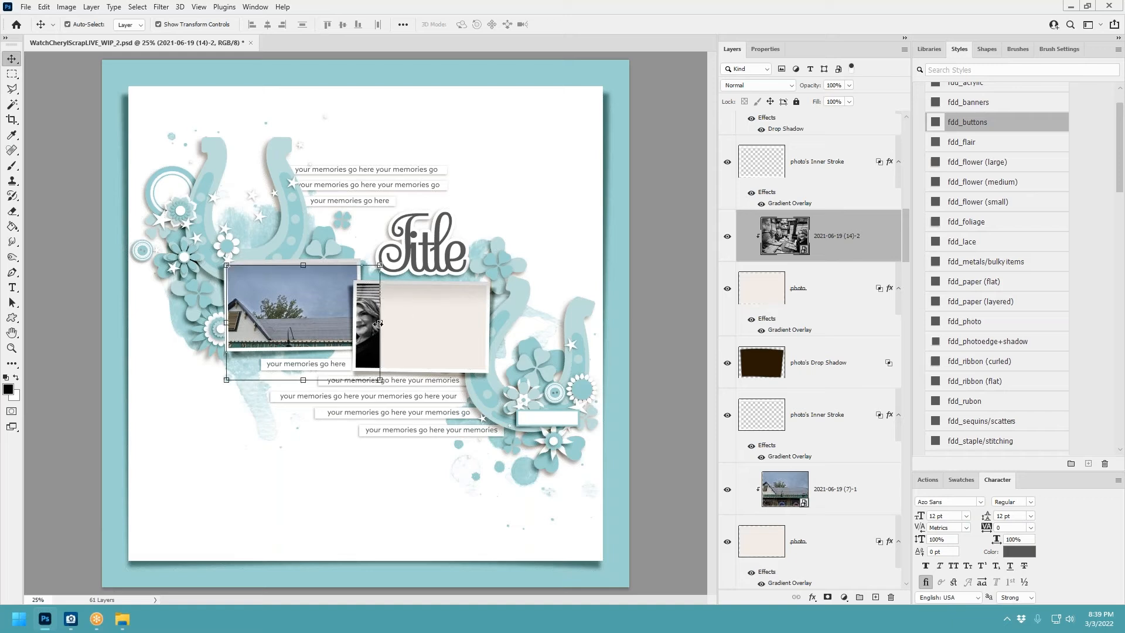
left_click_drag(378, 324, 486, 321)
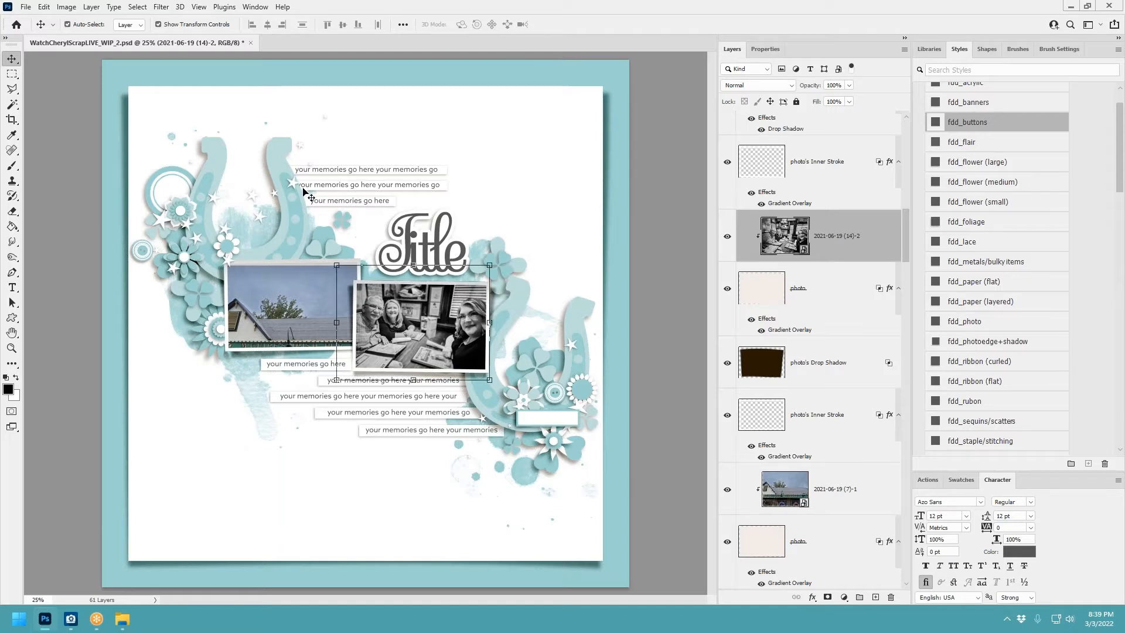
Step: Fit the pub exterior photo in the left frame, scaled to 25.15% and rotated to -1.04 degrees, with the pub sign showing
mouse_move(295, 300)
left_mouse_down()
mouse_move(284, 310)
mouse_move(306, 283)
left_mouse_up()
left_click_drag(388, 239, 346, 278)
left_click_drag(374, 243, 359, 250)
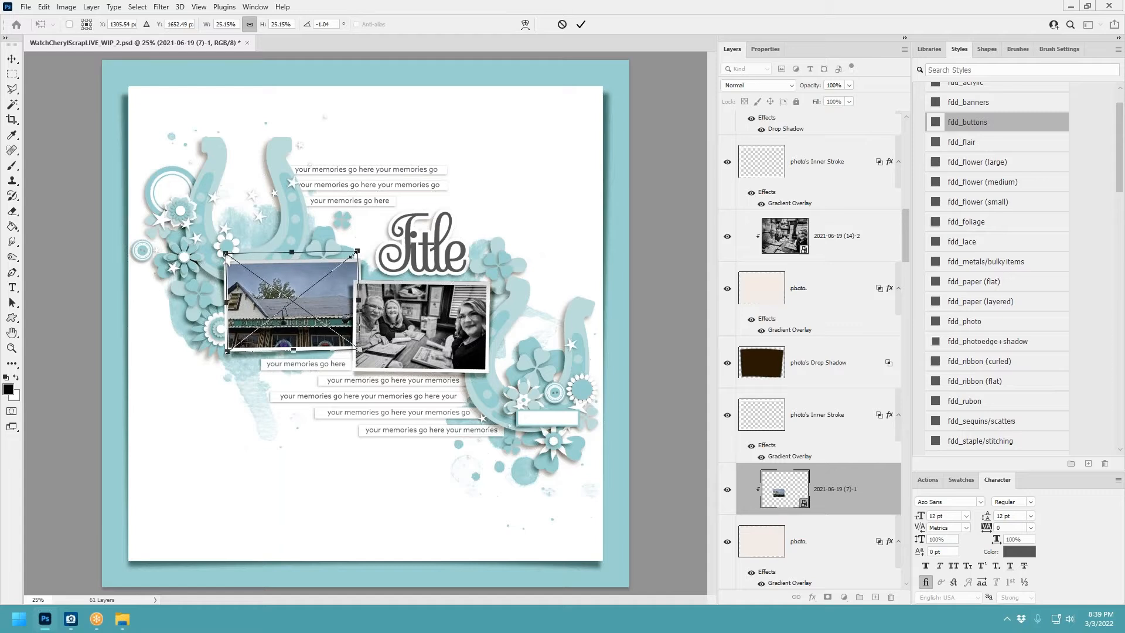
left_click_drag(331, 295, 329, 289)
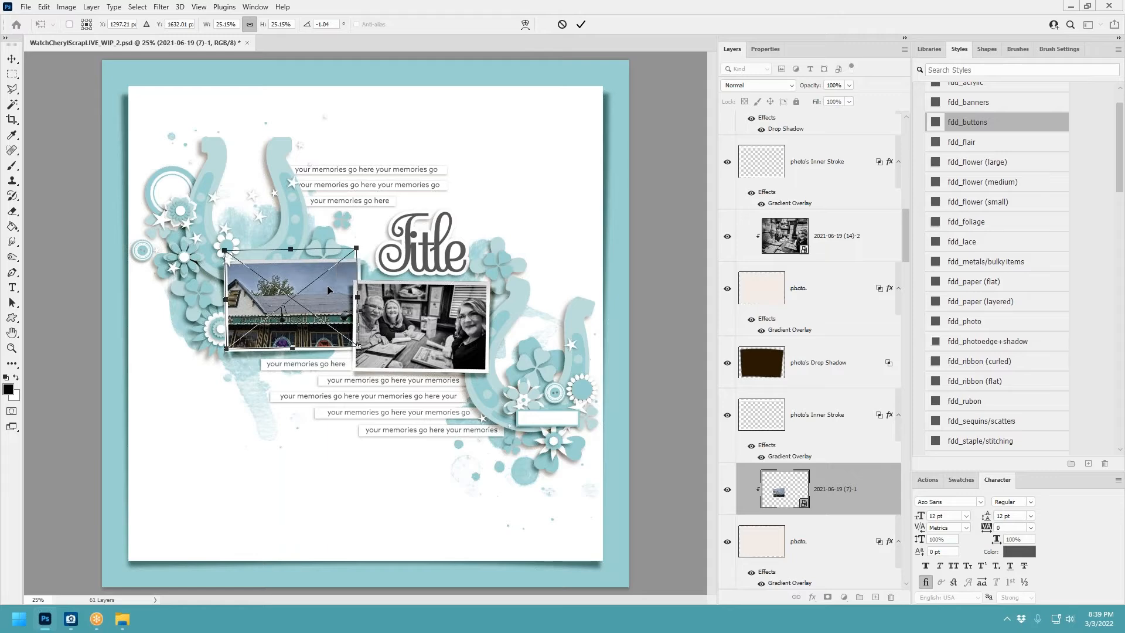
left_click(580, 24)
Step: Examine how the black-and-white photo fits inside the right frame's edge, toggling the visibility of that frame's inner stroke layer
scroll(356, 323, "up", 1)
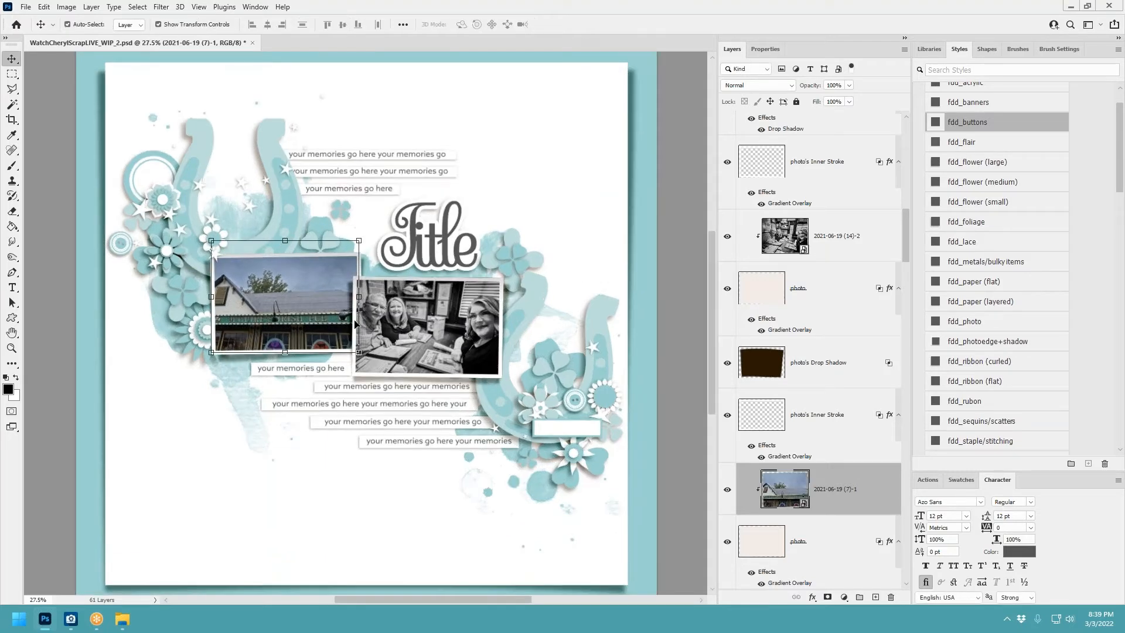
scroll(355, 323, "down", 1)
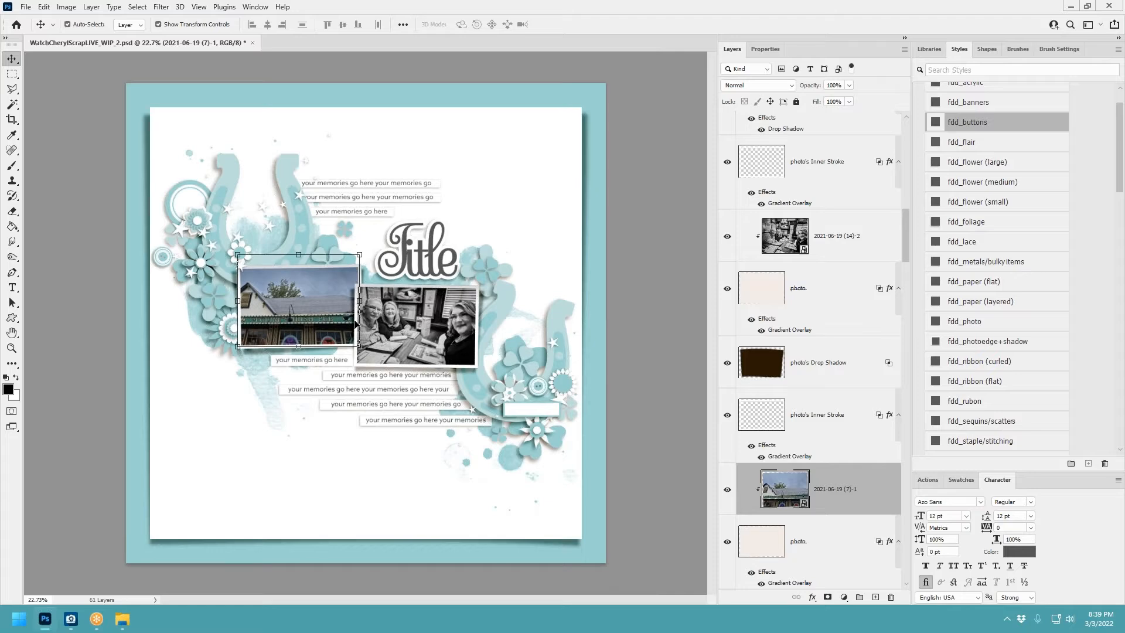
scroll(356, 322, "up", 1)
left_click(484, 318)
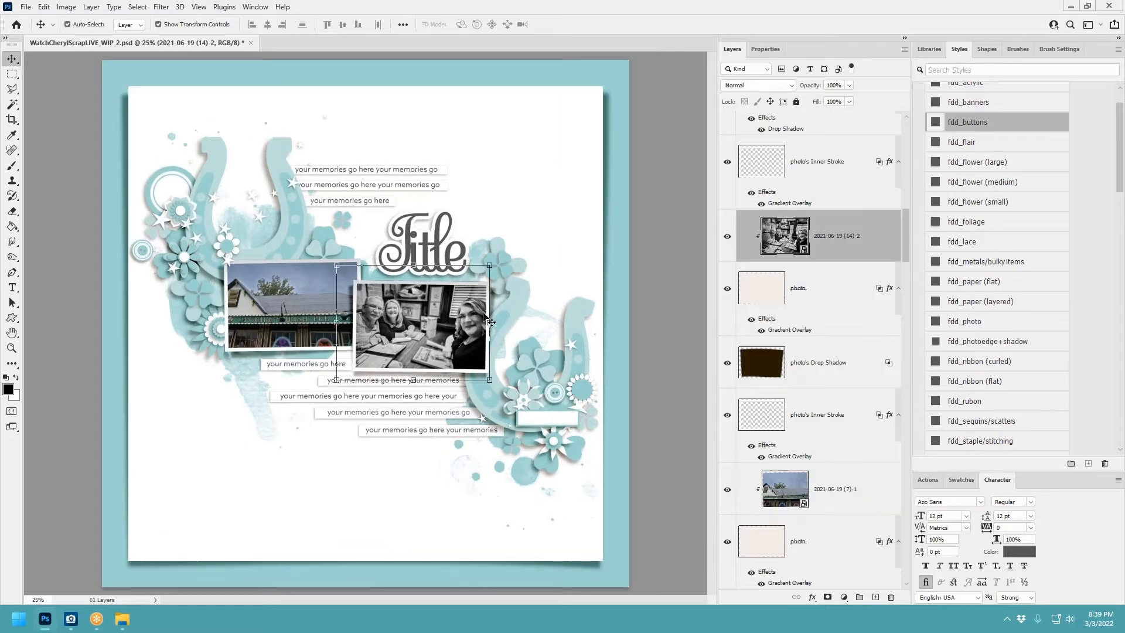
scroll(443, 263, "up", 5)
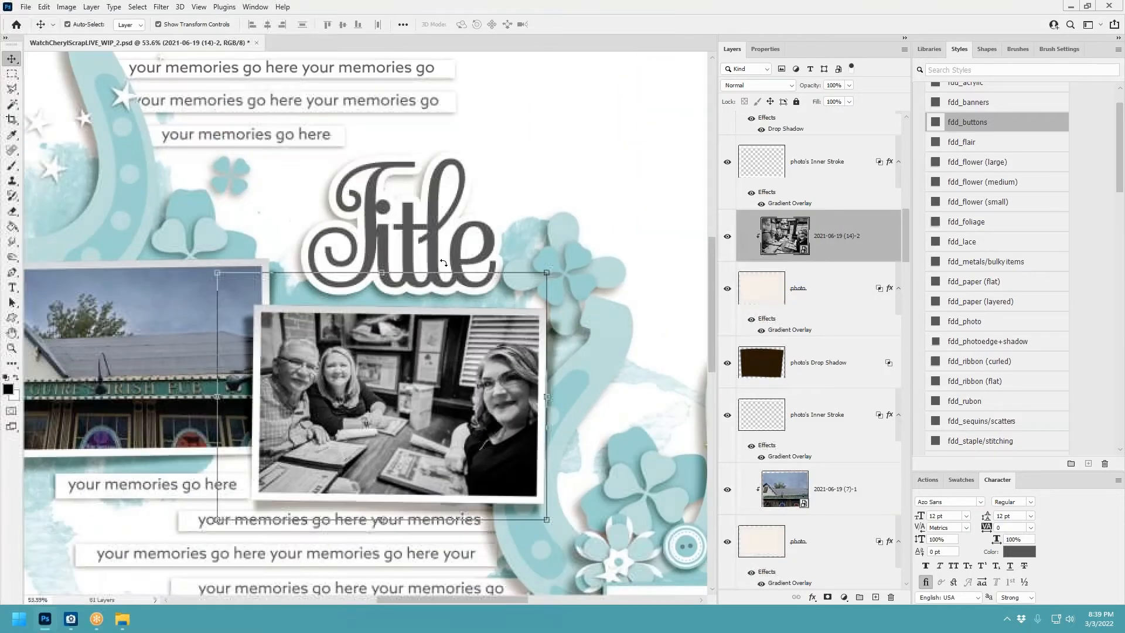
left_click(814, 282)
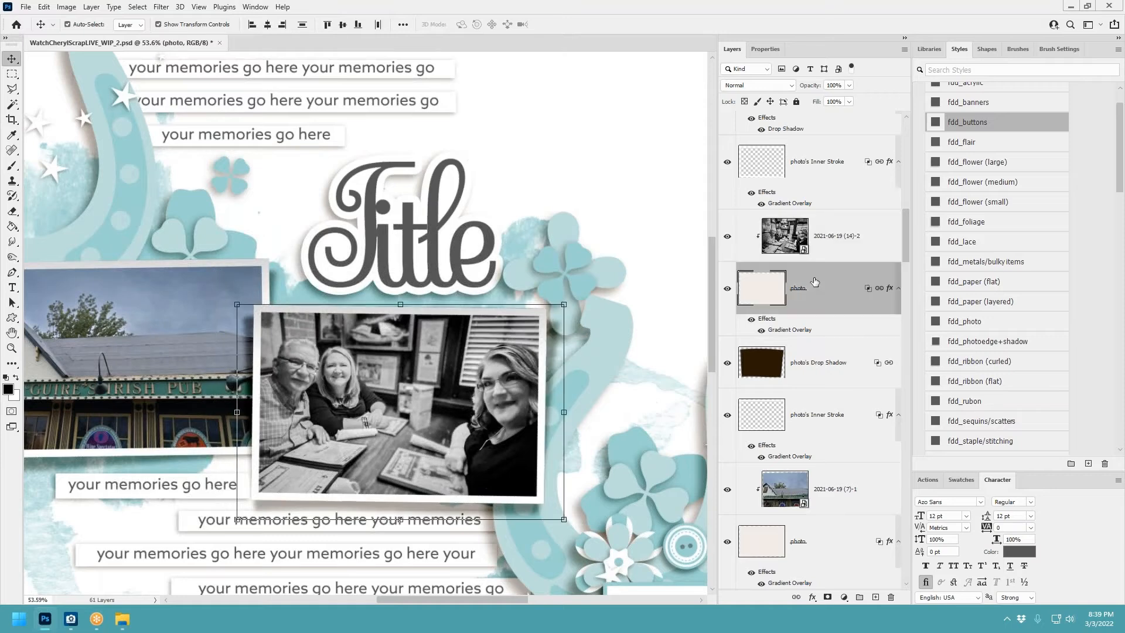
left_click(829, 244)
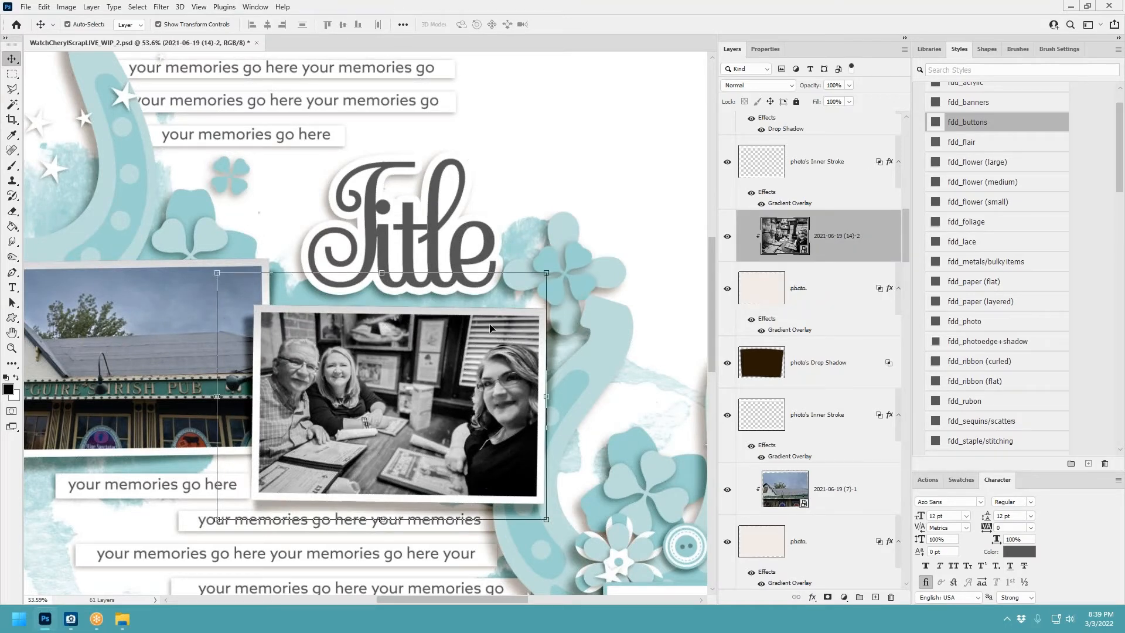
scroll(489, 328, "up", 6)
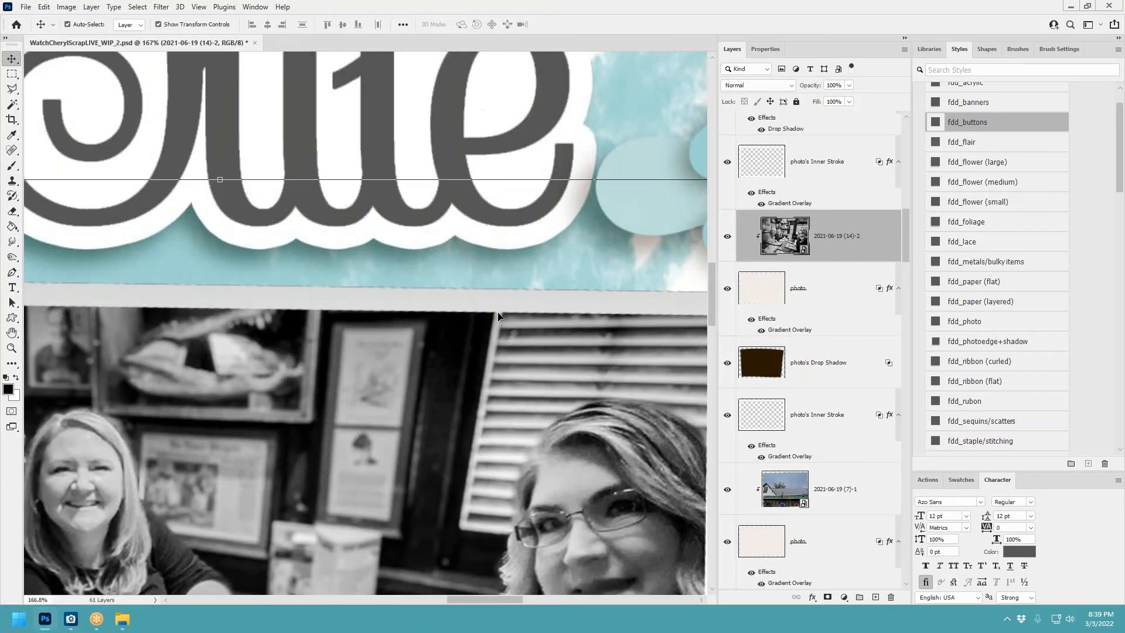
left_click(636, 165)
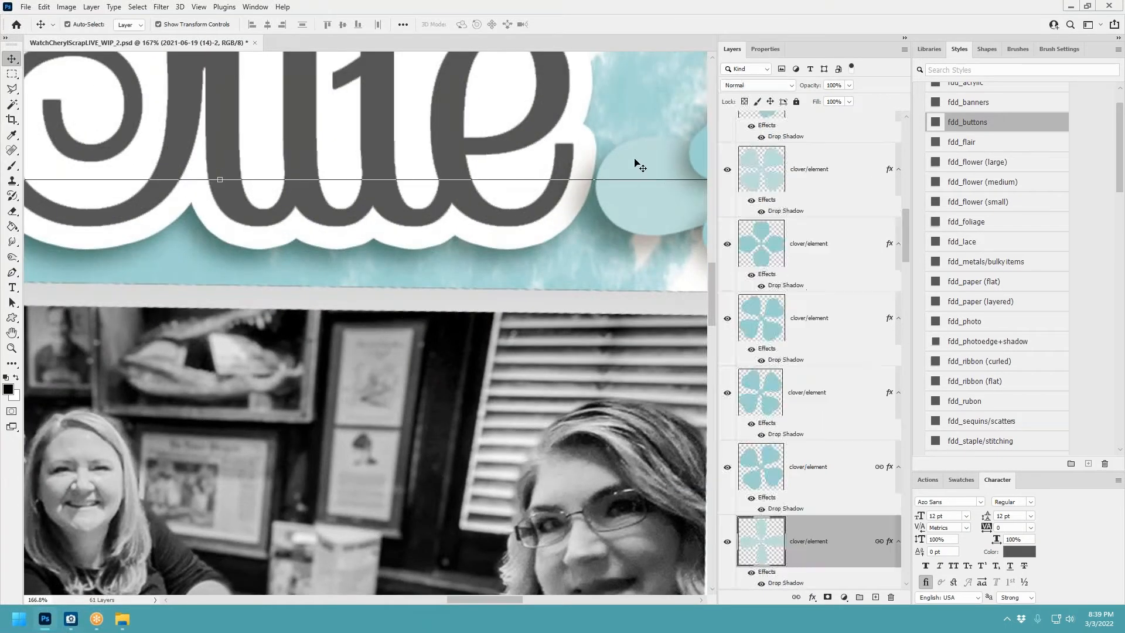
left_click(454, 297)
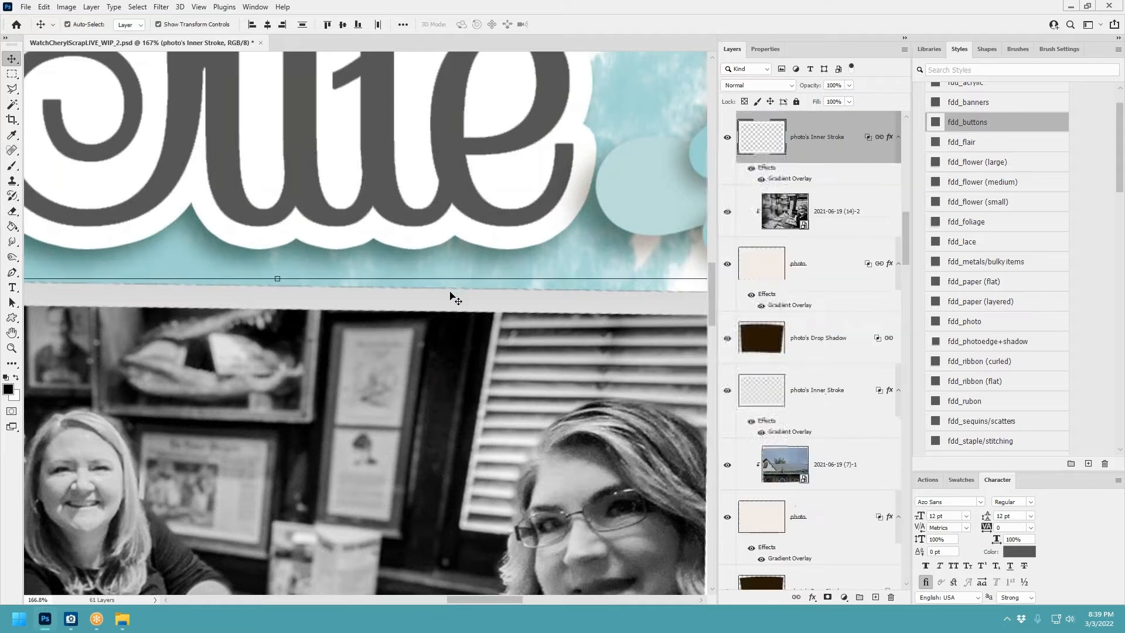
left_click(728, 138)
left_click(727, 139)
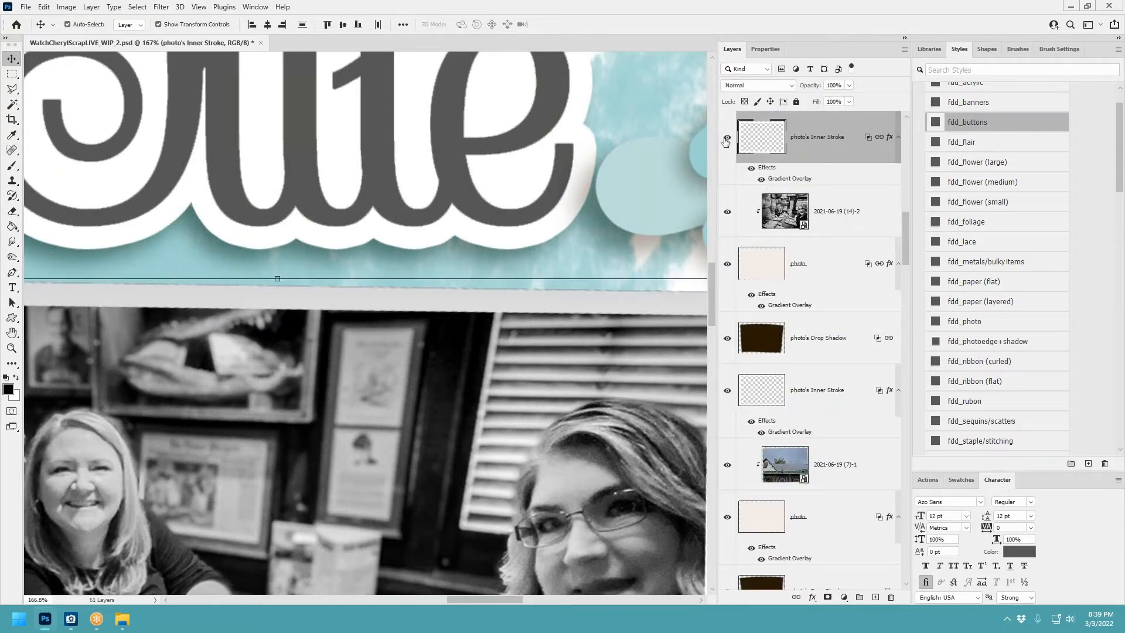
Step: Try moving the right photo frame slightly upward by its inner stroke layer, and undo the move
mouse_move(602, 292)
left_mouse_down()
mouse_move(600, 311)
mouse_move(600, 279)
left_mouse_up()
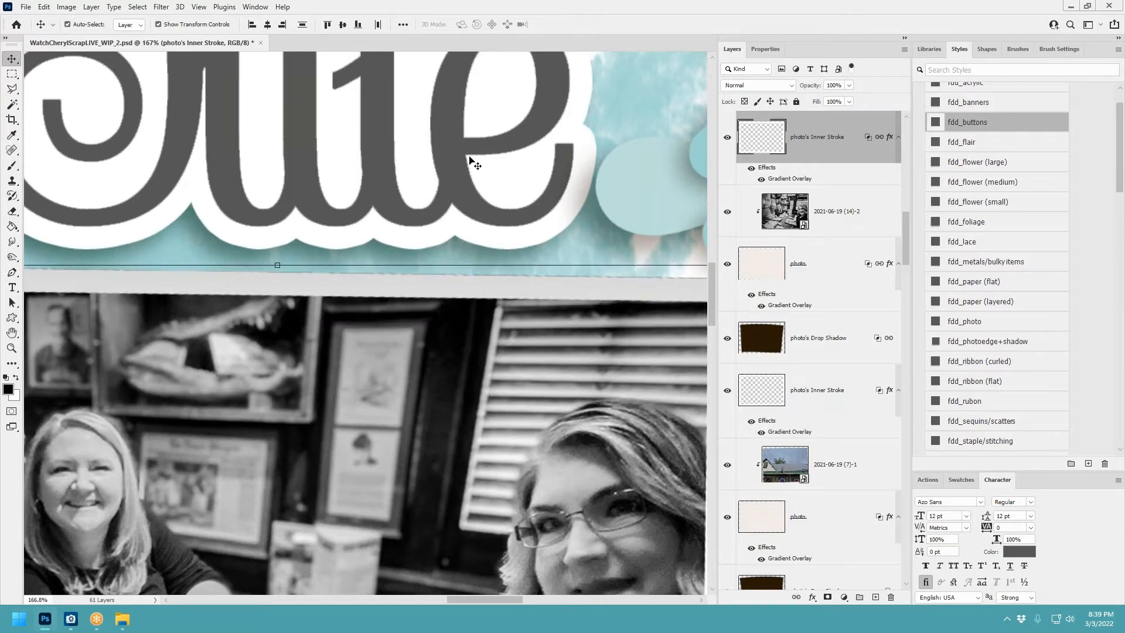
left_click(41, 9)
left_click(54, 22)
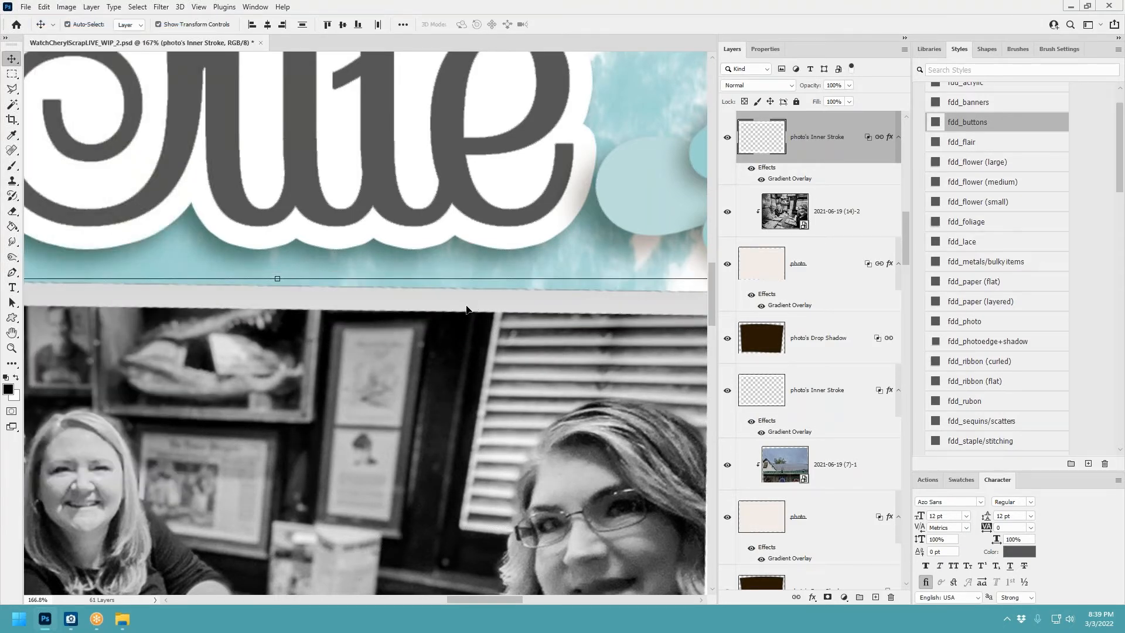
scroll(467, 309, "down", 8)
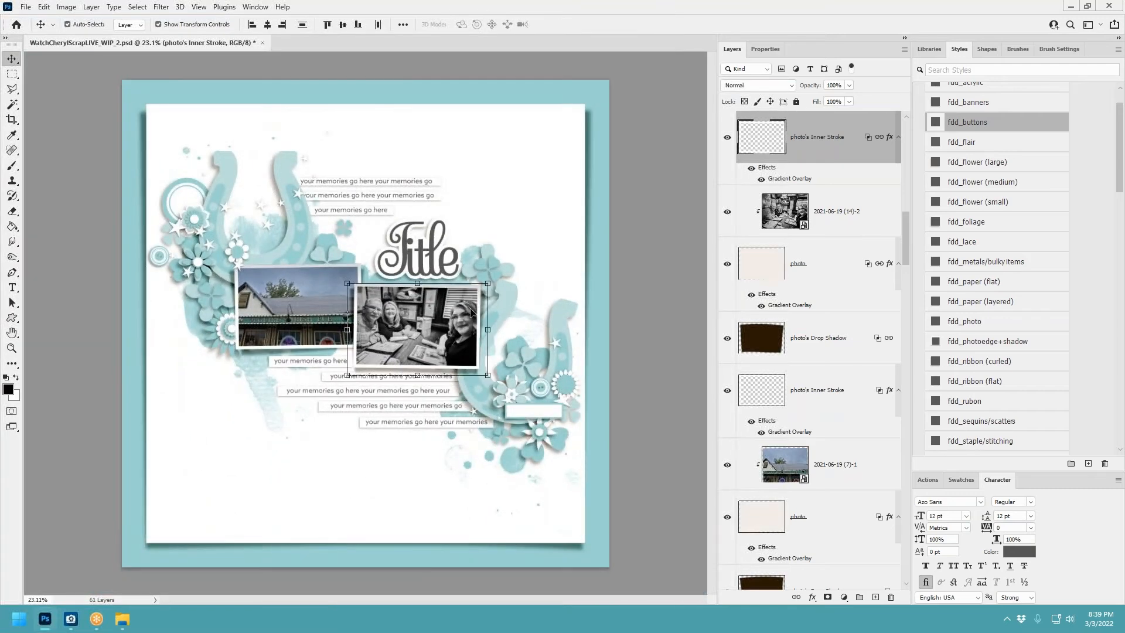
Step: Place the FJ-little-joys-march-sticker-3 sticker over the title and move its layer directly above the Title layer
scroll(627, 389, "up", 2)
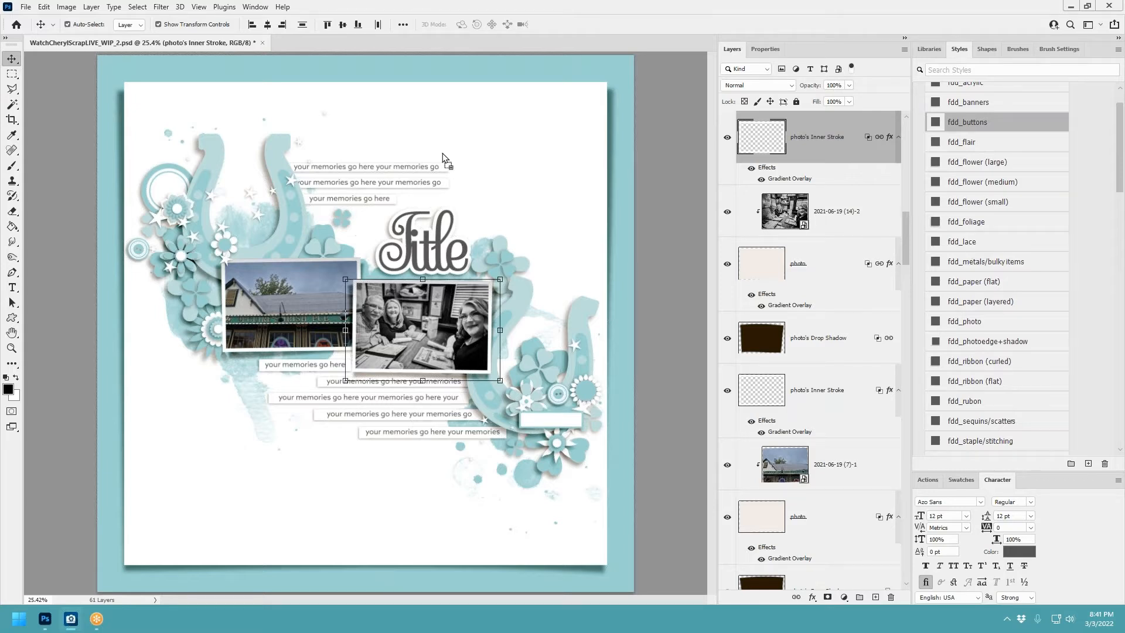
left_click_drag(393, 315, 451, 204)
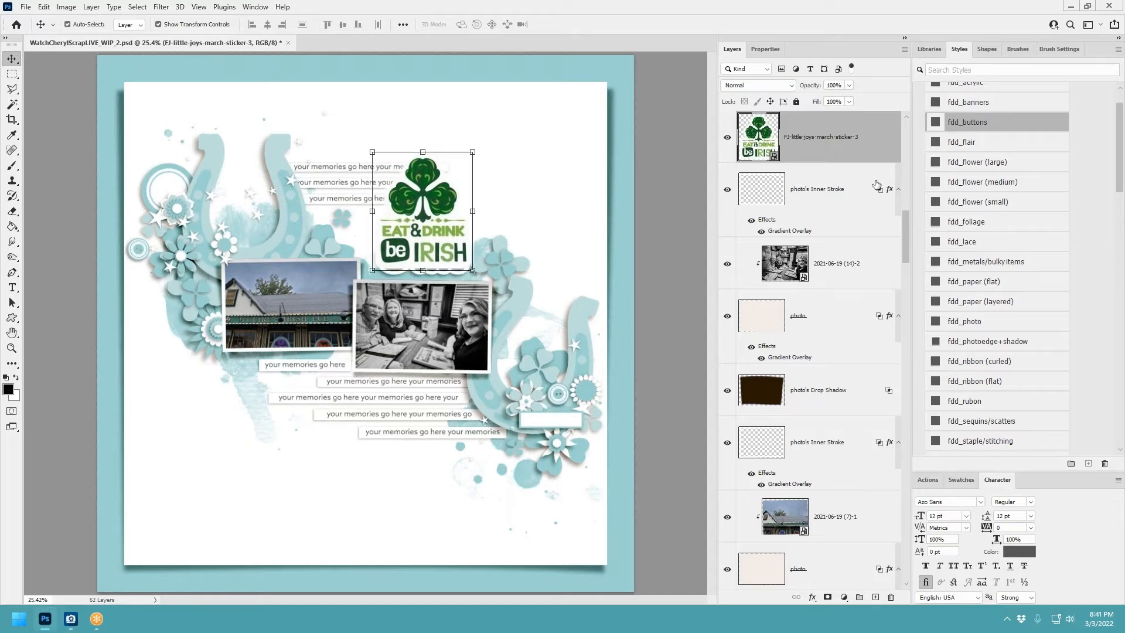
scroll(873, 187, "up", 10)
scroll(872, 216, "down", 5)
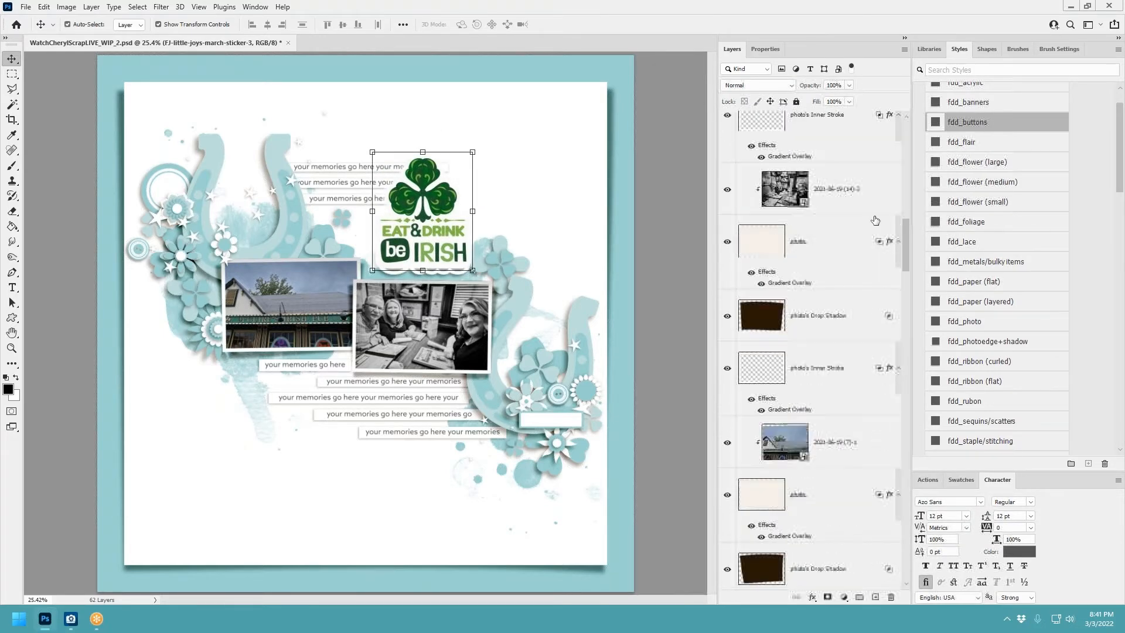
scroll(873, 220, "up", 1)
left_click_drag(873, 217, 846, 124)
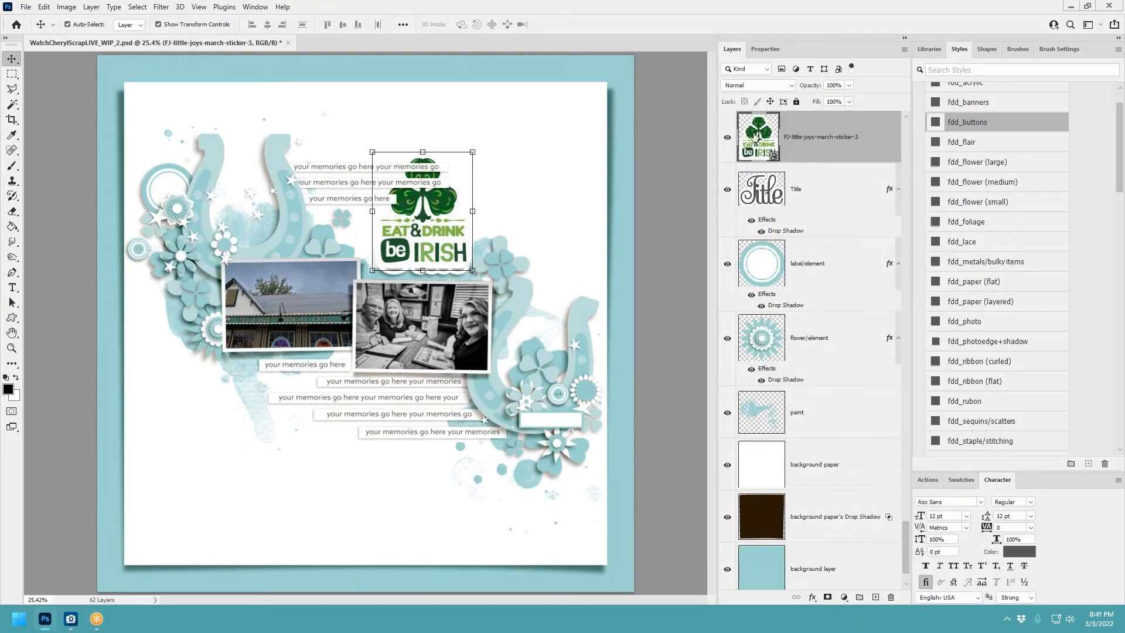
left_click_drag(428, 214, 427, 221)
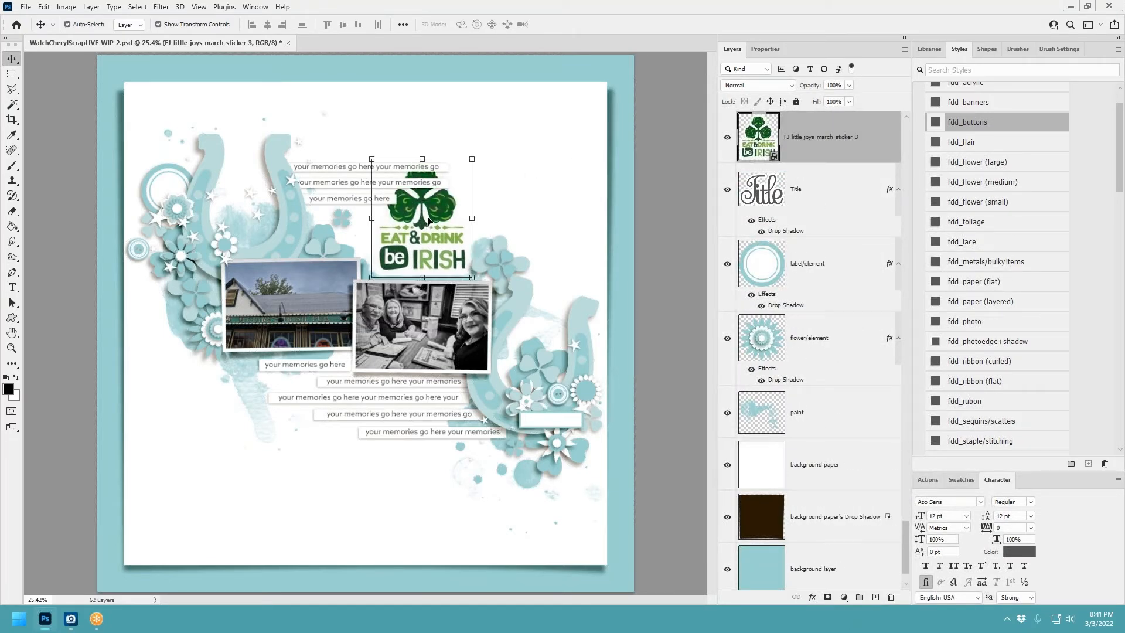
Step: Apply the fdd_paper (flat) style to the Eat & Drink be Irish sticker and delete the Title layer beneath it
left_click(973, 283)
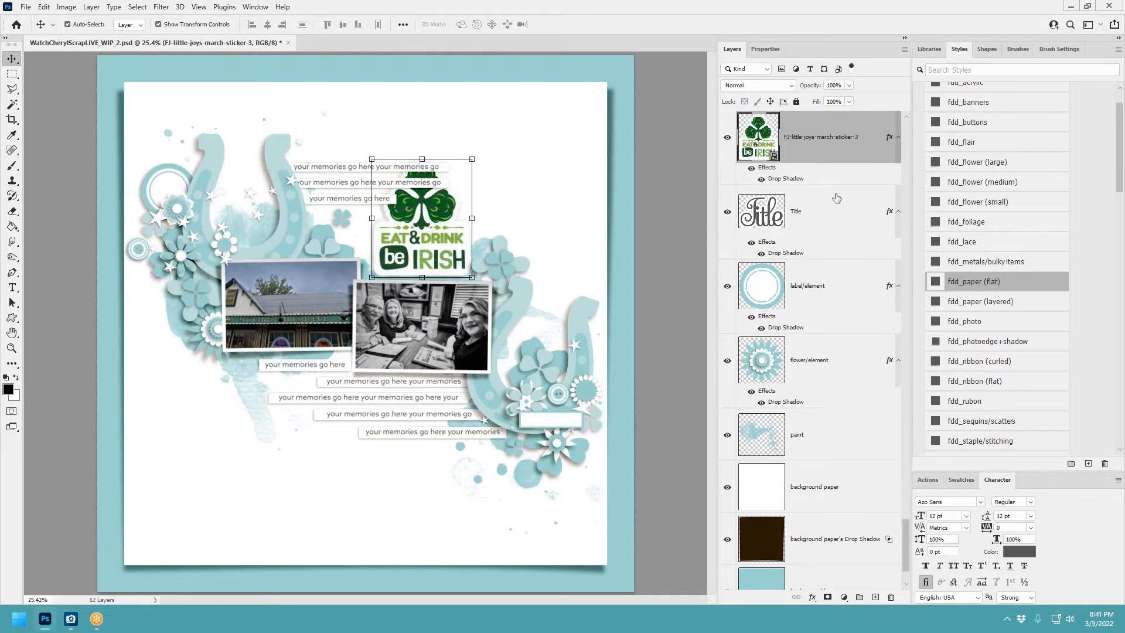
right_click(806, 212)
left_click(840, 166)
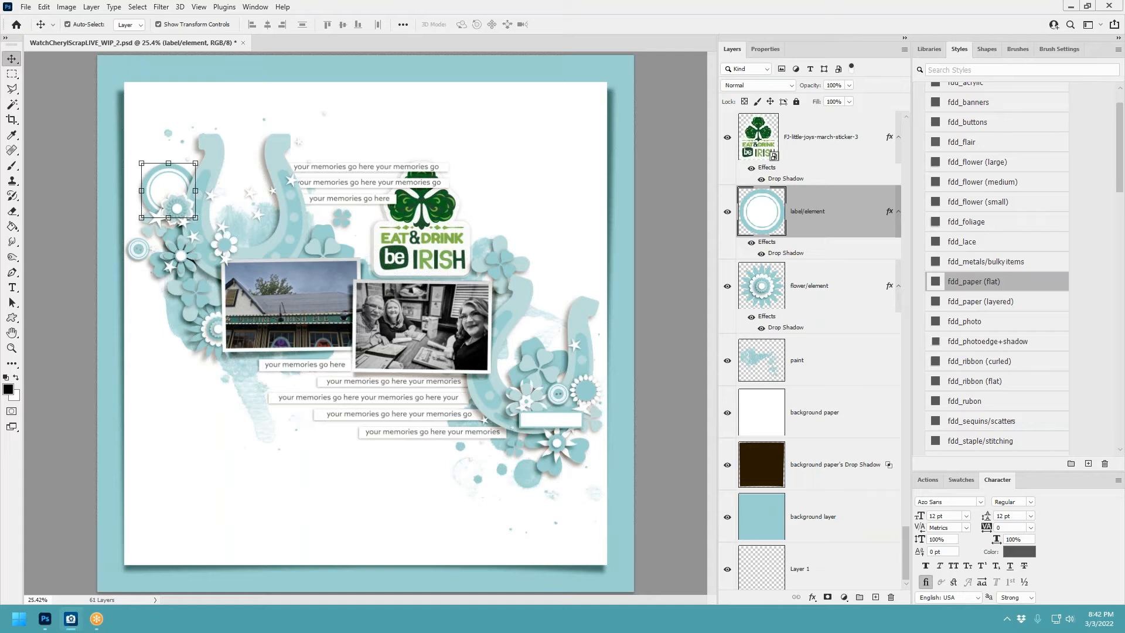
Step: Replace the word strip on the right cluster with the FJ-little-joys-march-snip-for-the-day snip, styled with fdd_paper (layered)
left_click_drag(502, 315, 336, 381)
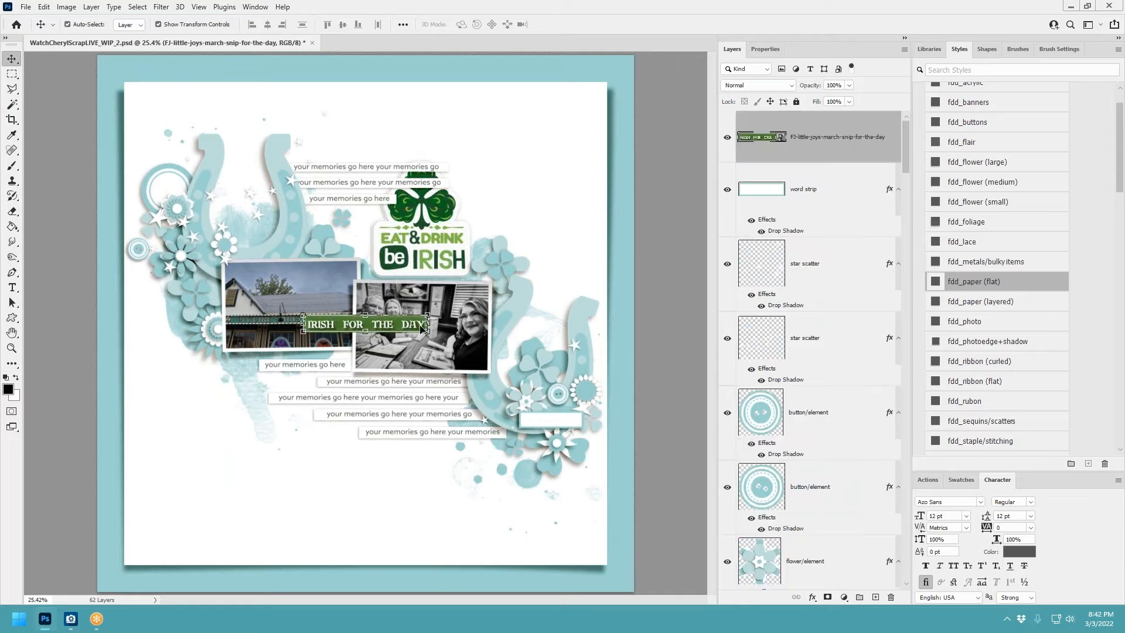
left_click_drag(420, 327, 580, 419)
left_click(986, 304)
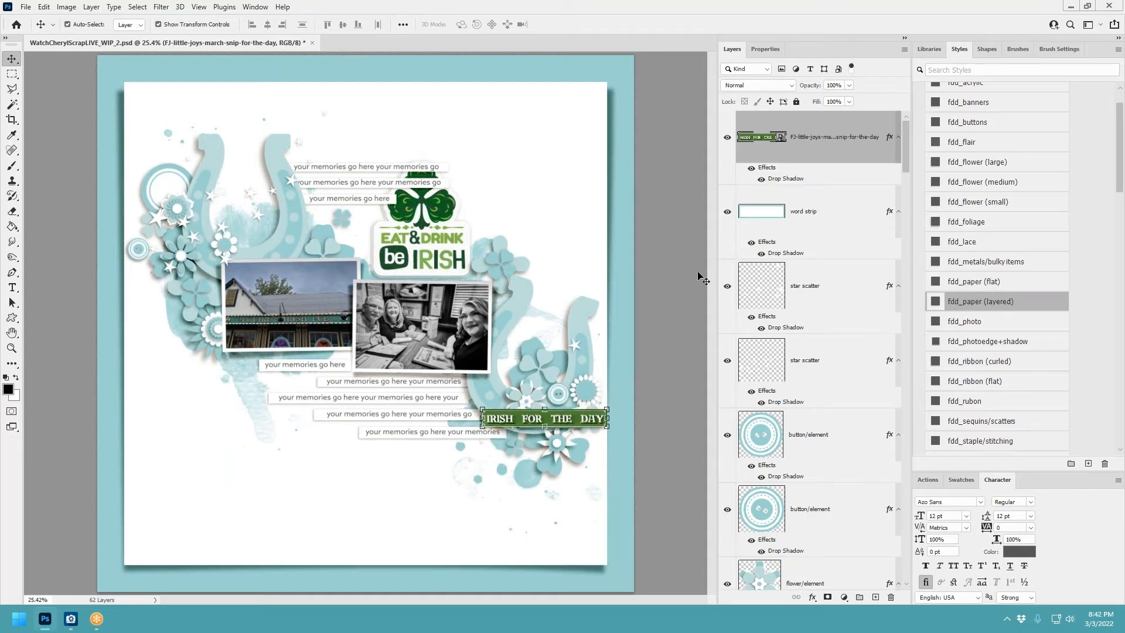
right_click(798, 221)
left_click(832, 165)
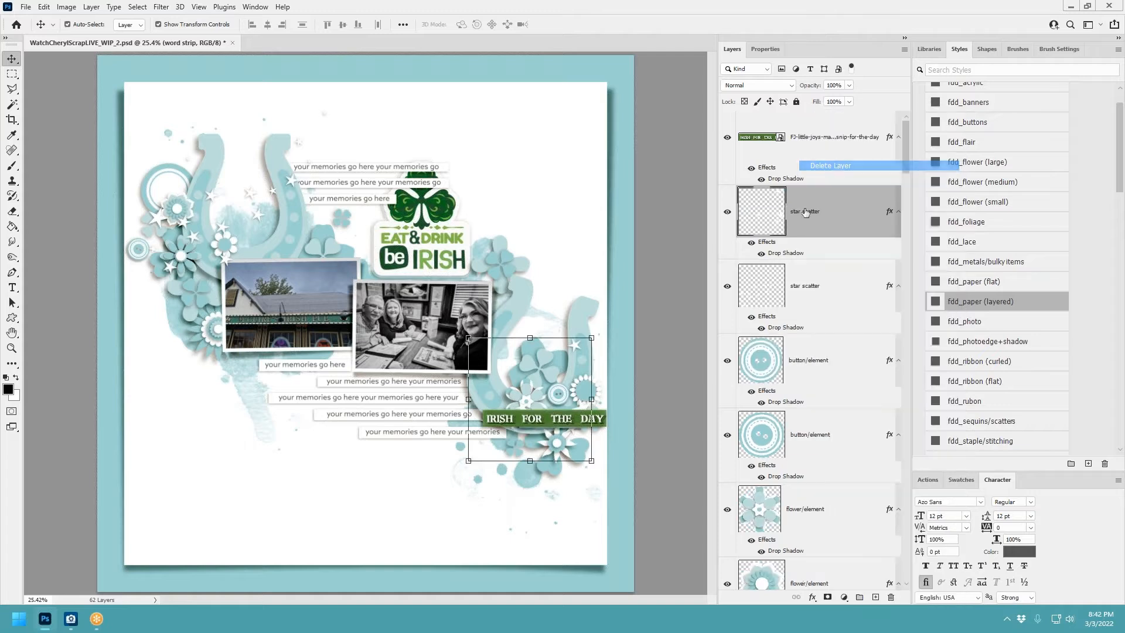
Step: Place the FJ-little-joys-march-BLESSED-2 word strip across the left horseshoe and apply the fdd_paper (layered) style
left_click(553, 419)
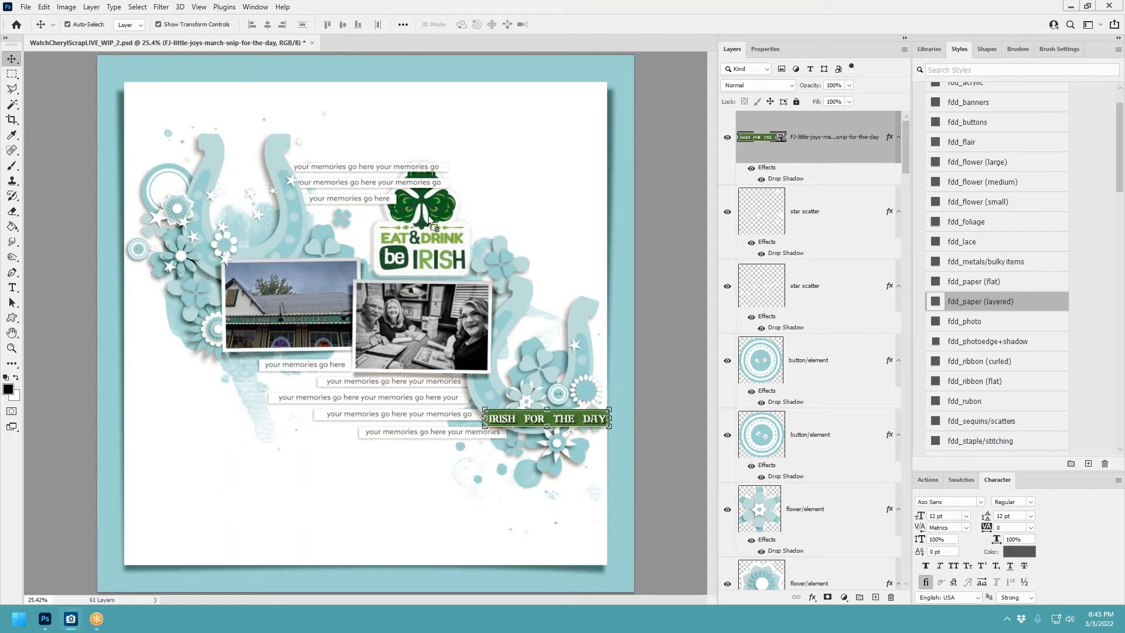
key("ctrl+v")
left_click_drag(417, 327, 291, 225)
left_click(581, 24)
left_click(996, 300)
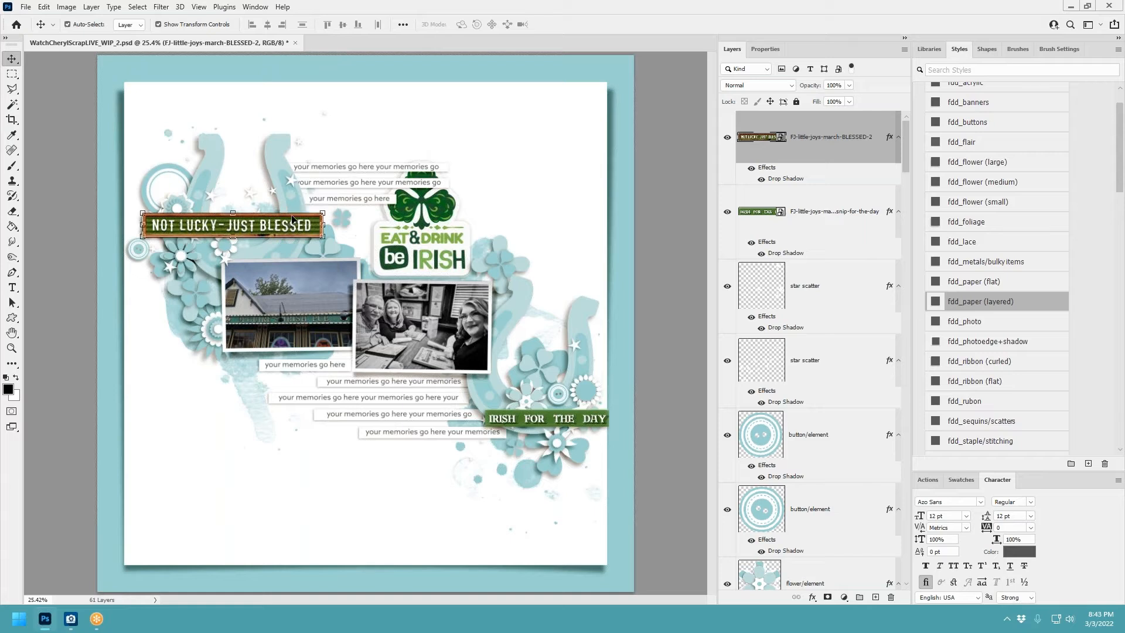
Step: Place FJ-little-joys-march-flair-2 over the right cluster's round flower, scaled to 92.23%, with the fdd_paper (layered) style
left_click(288, 150)
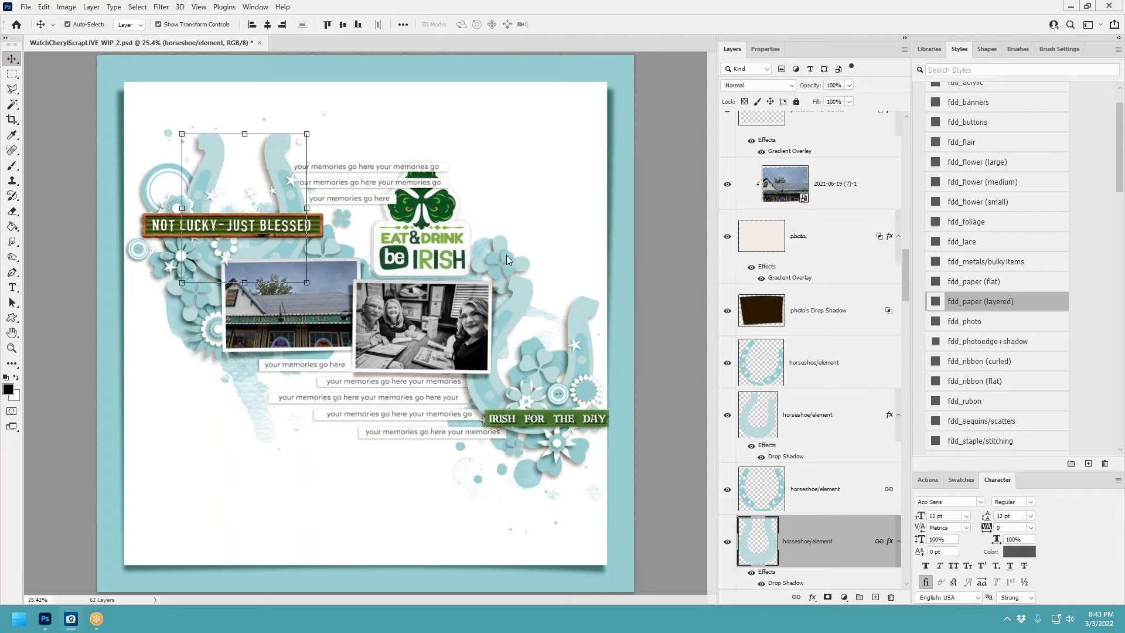
left_click(589, 391)
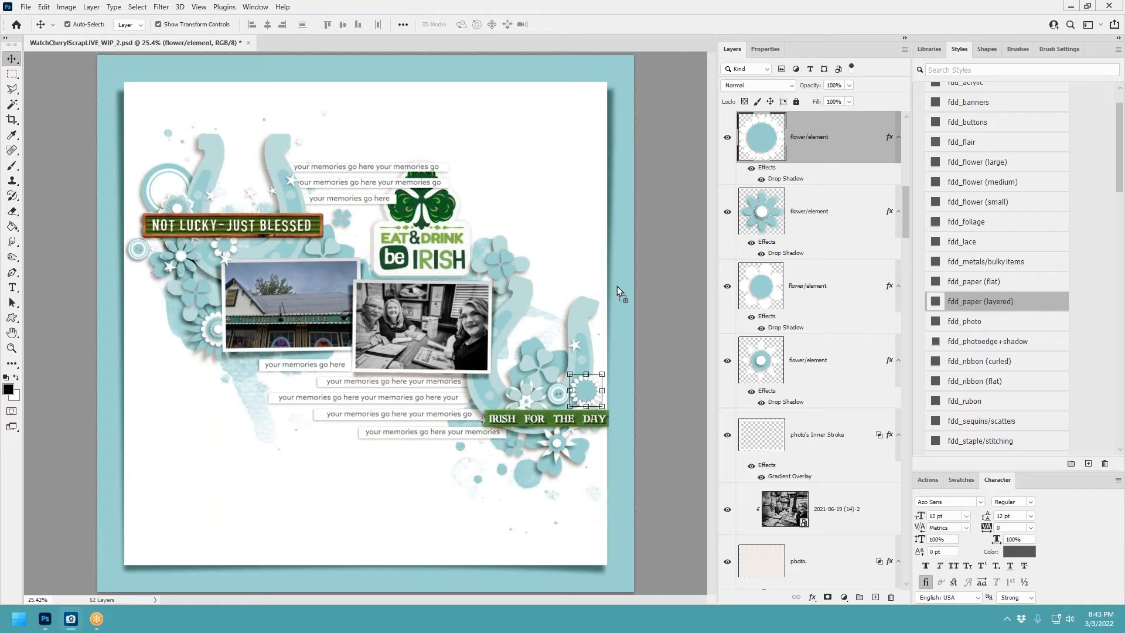
left_click_drag(621, 293, 602, 368)
left_click(996, 301)
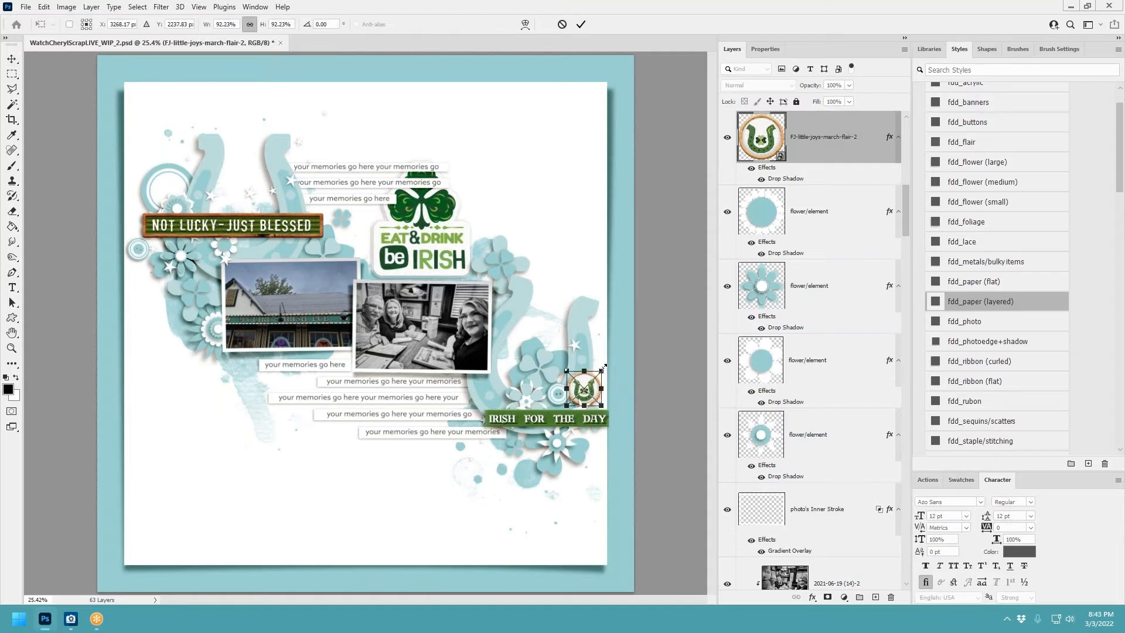
left_click(581, 24)
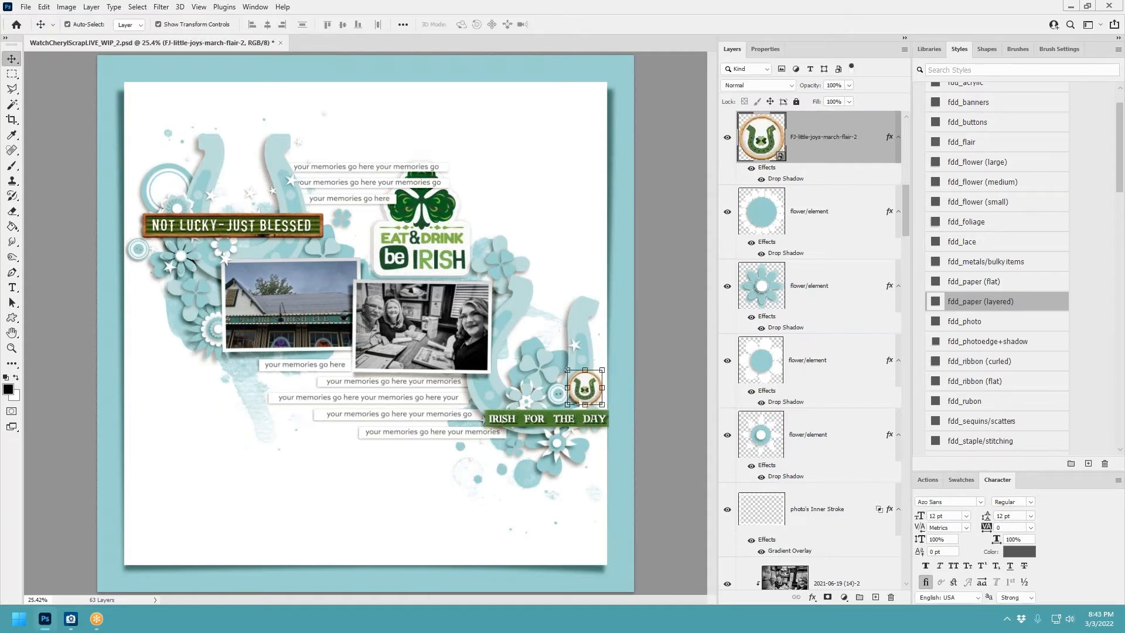
Step: Delete the flower/element layer directly beneath the horseshoe flair
left_click(819, 211)
right_click(819, 210)
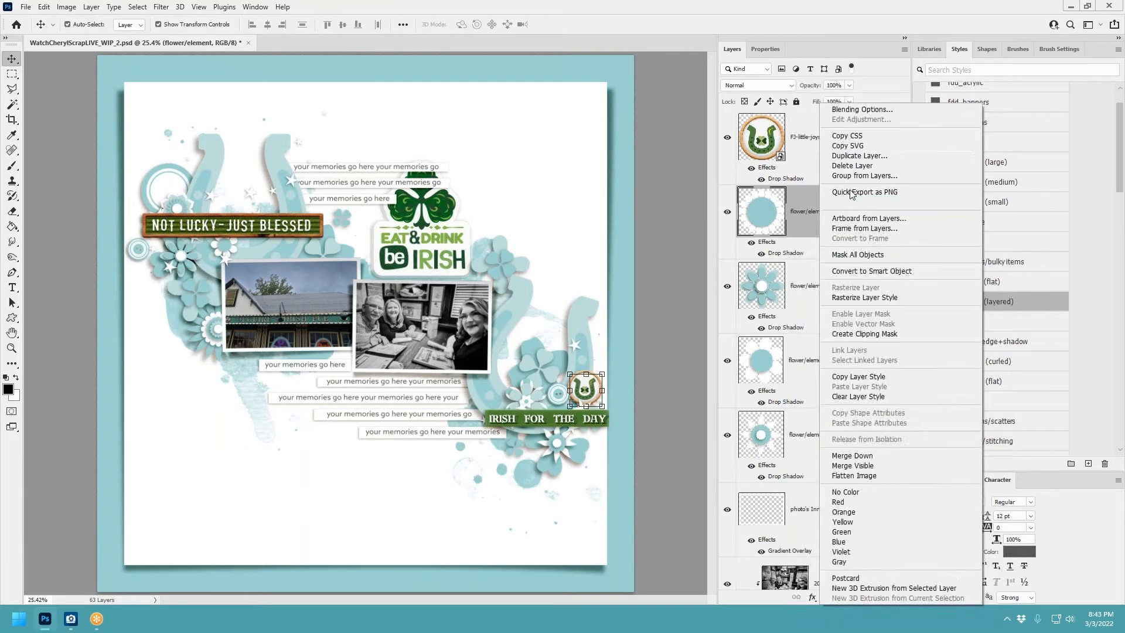
left_click(852, 166)
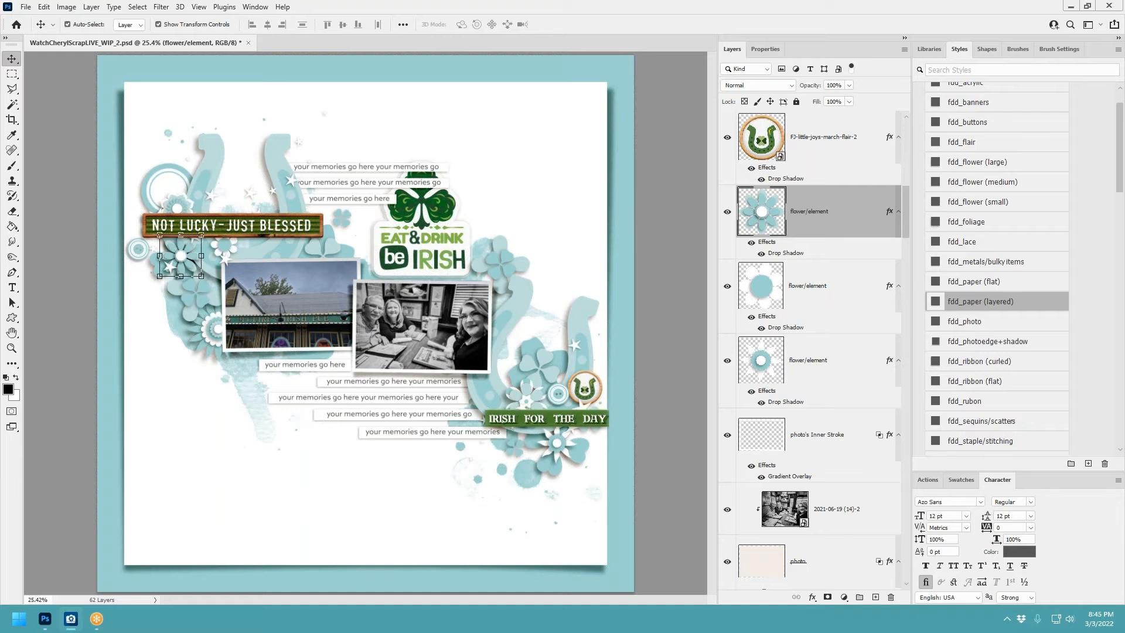
Step: Place the bellagypsy_aplaceforeverything_xp15 paper above the background layer, and delete the background layer and Layer 1 beneath it
left_click(630, 544)
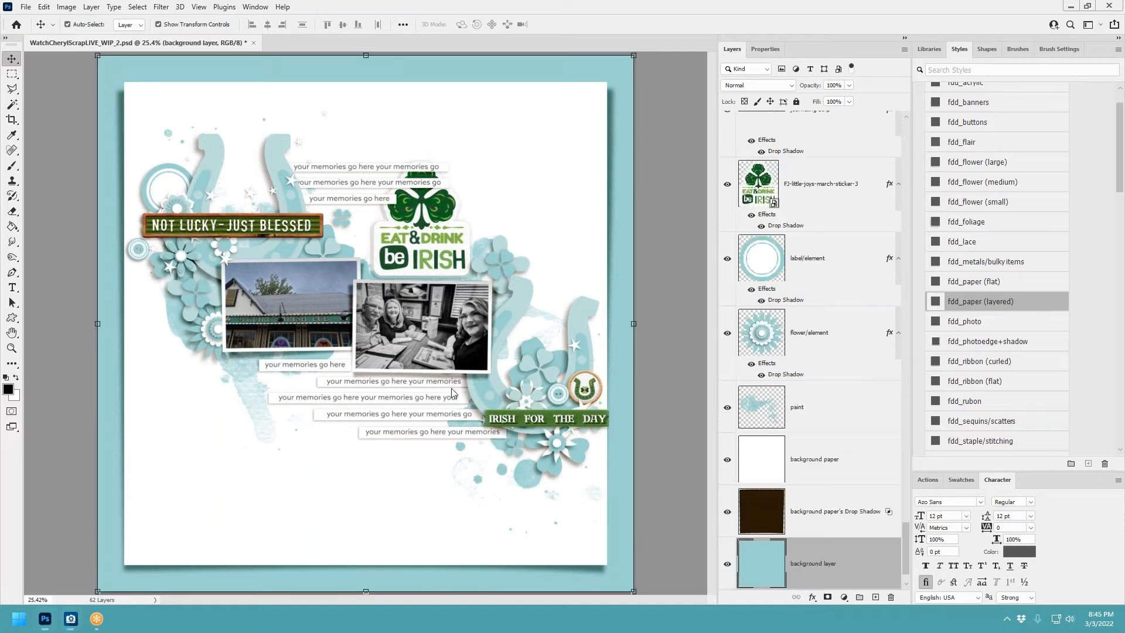
left_click_drag(442, 381, 450, 388)
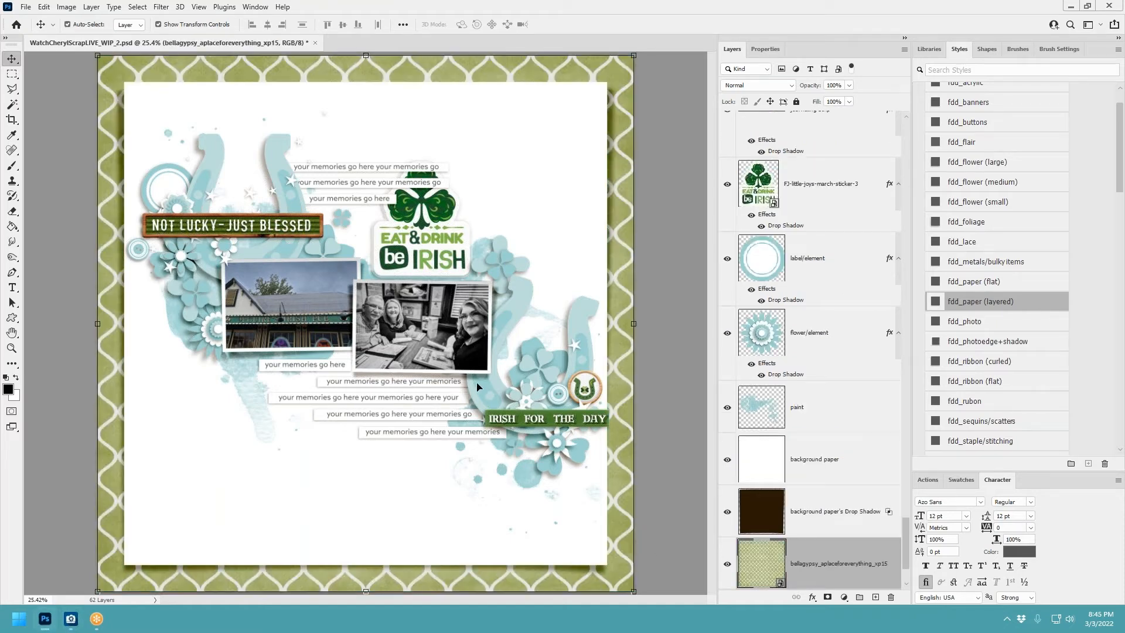
scroll(842, 540, "down", 3)
left_click(838, 518)
left_click(846, 559, "shift")
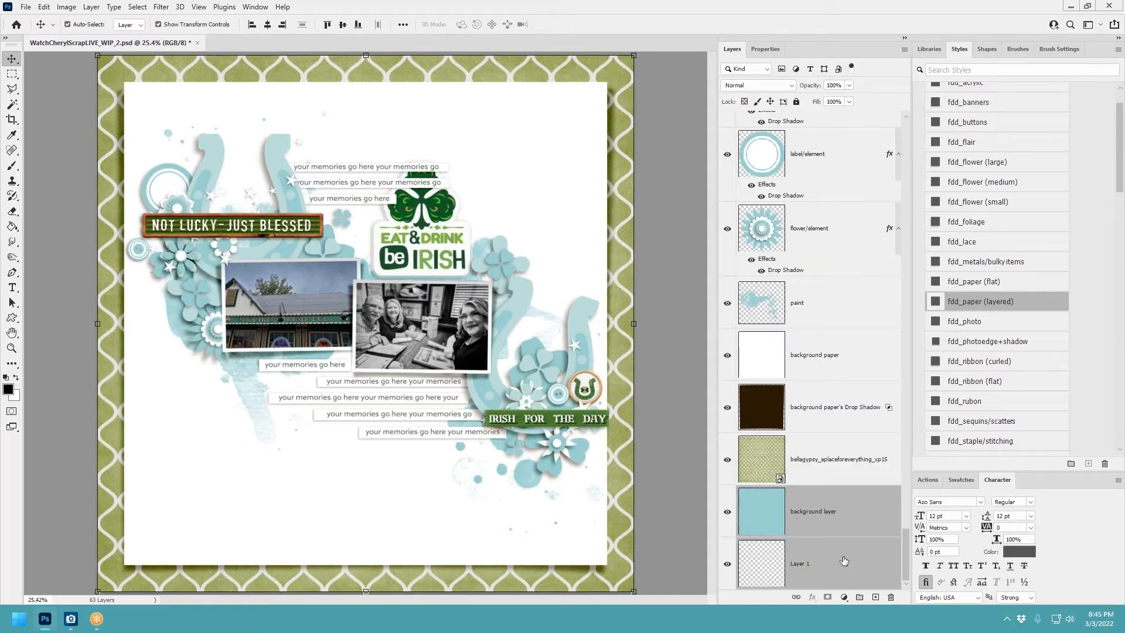
key("Delete")
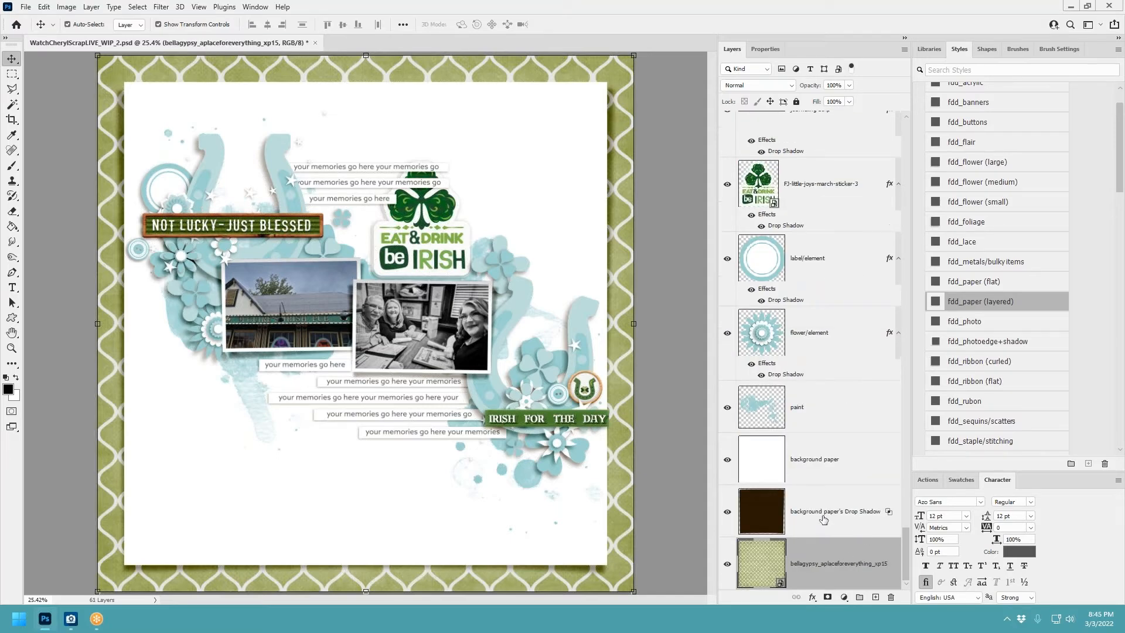
Step: Try the bellagypsy_aplaceforeverything_xp20 and xp36 papers clipped to the background paper layer, and delete both
left_click(832, 462)
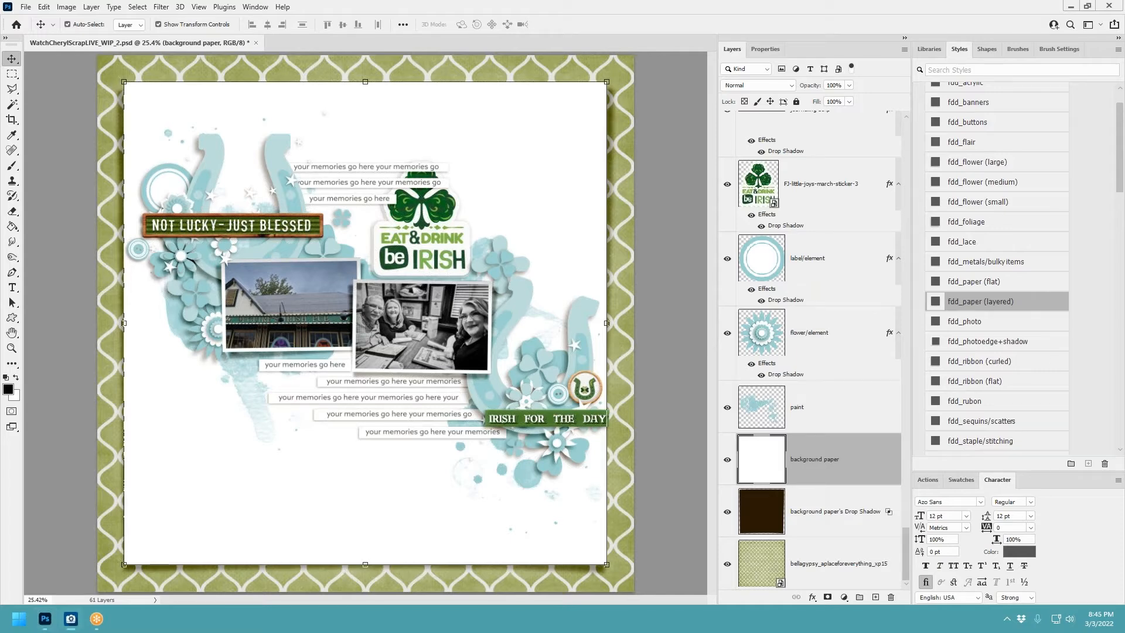
left_click_drag(1124, 375, 345, 375)
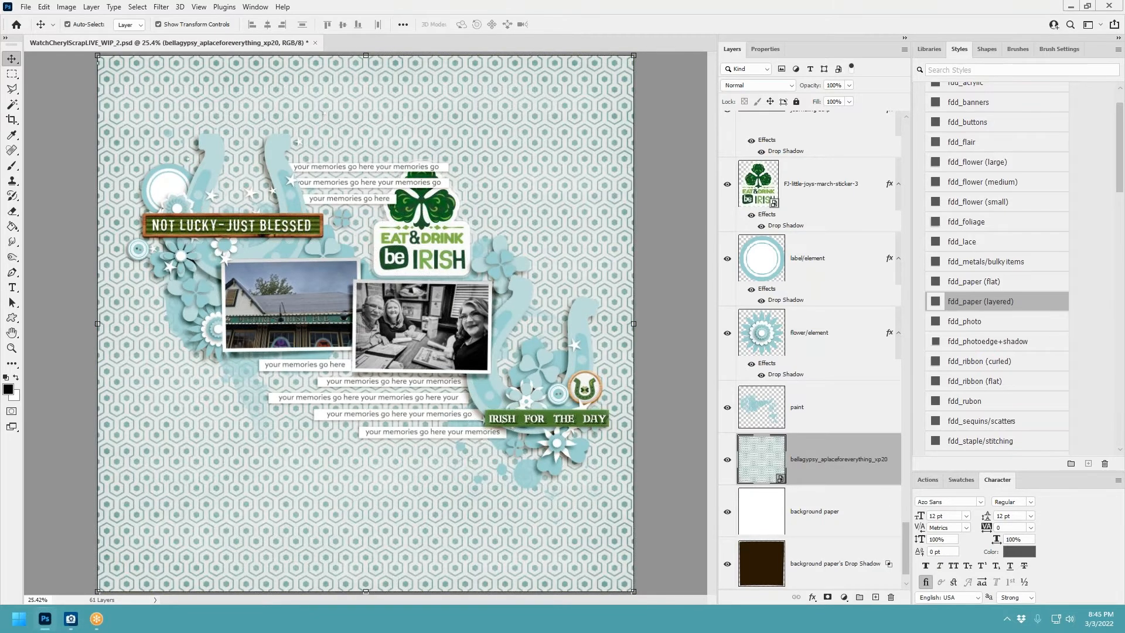
key("ctrl+alt+g")
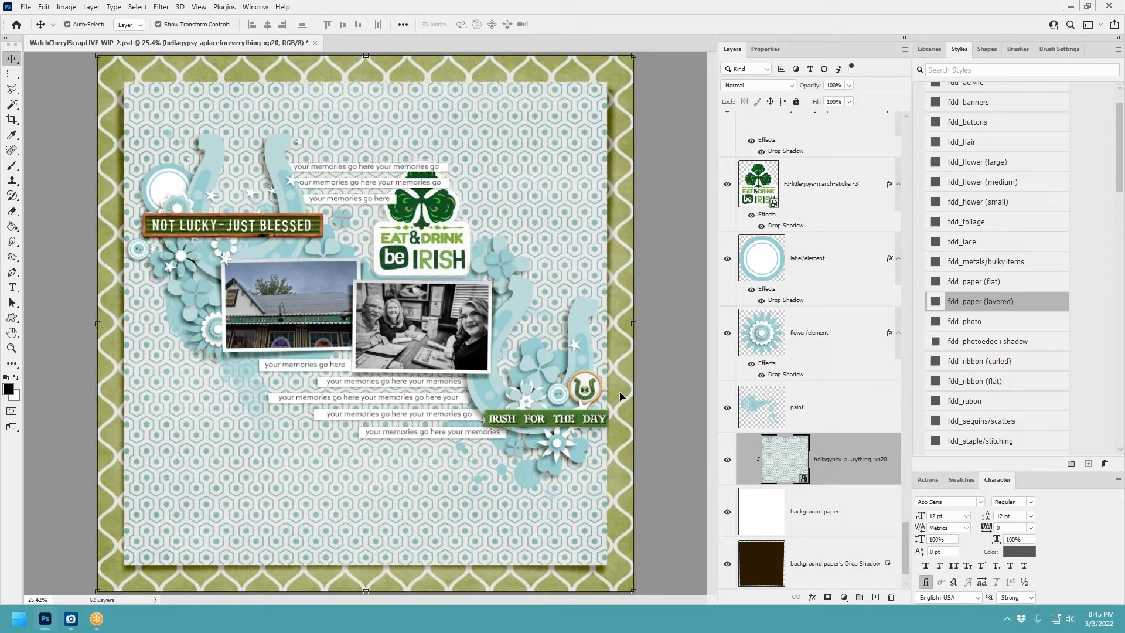
left_click_drag(1124, 369, 473, 361)
key("ctrl+alt+g")
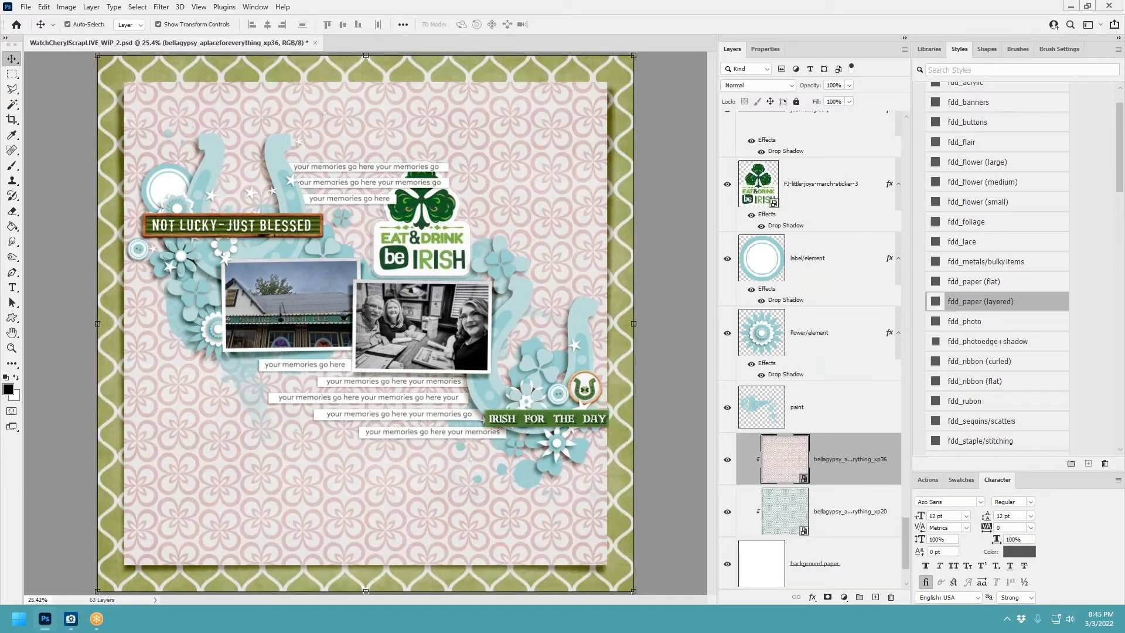
left_click(826, 512, "shift")
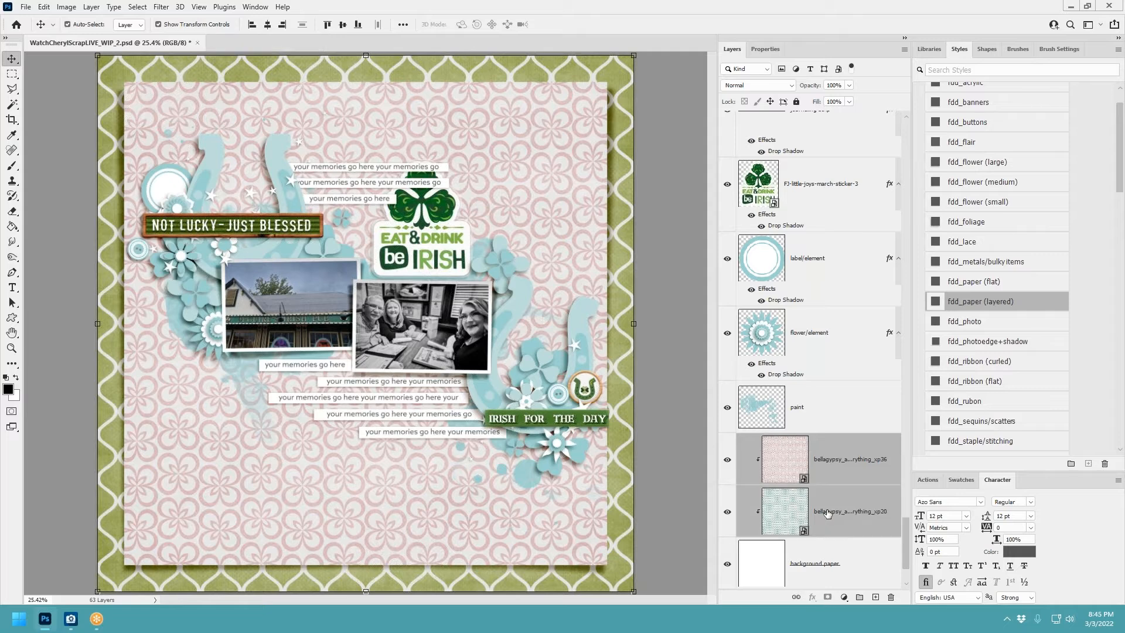
key("Delete")
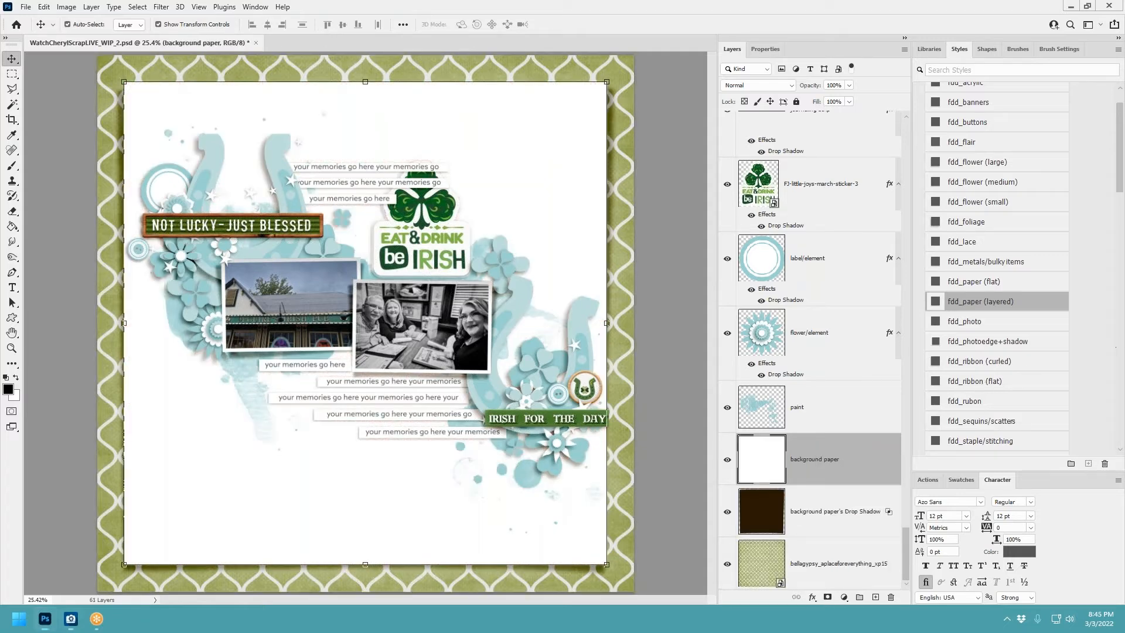
Step: Try the dotted bellagypsy_aplaceforeverything_xp33 paper clipped to the background paper layer, and delete it
left_click_drag(1124, 293, 391, 317)
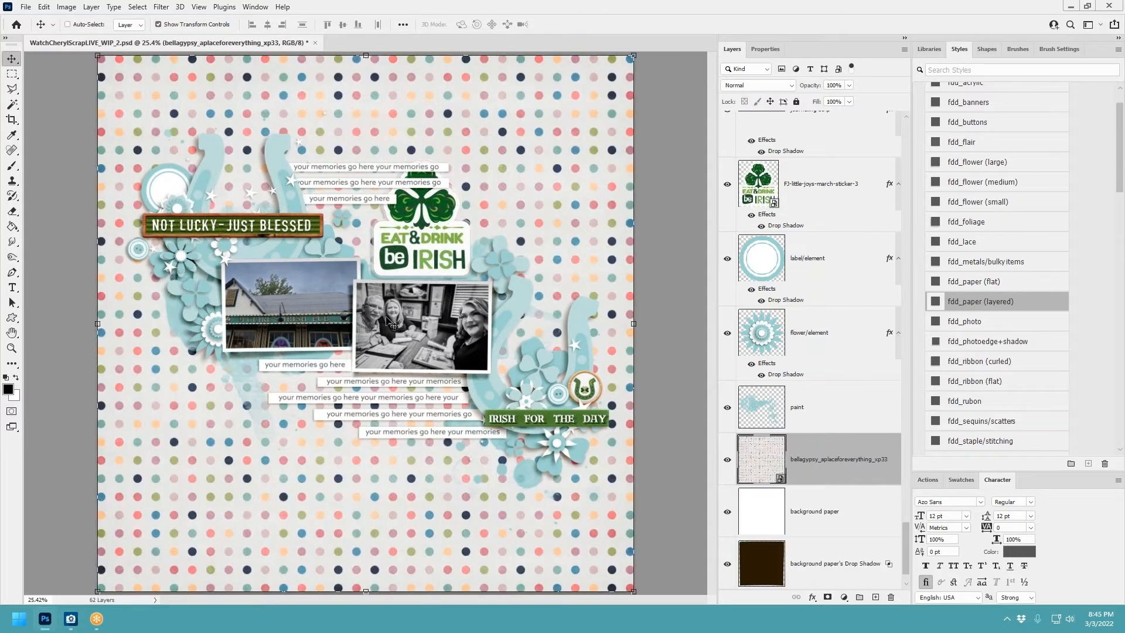
key("ctrl+alt+g")
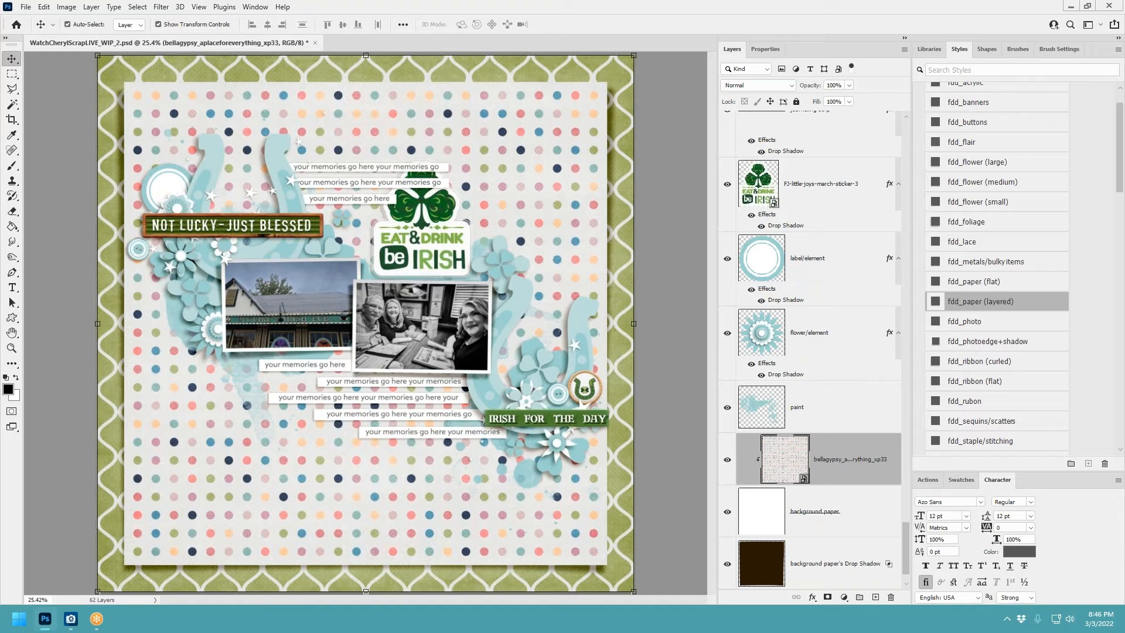
right_click(835, 460)
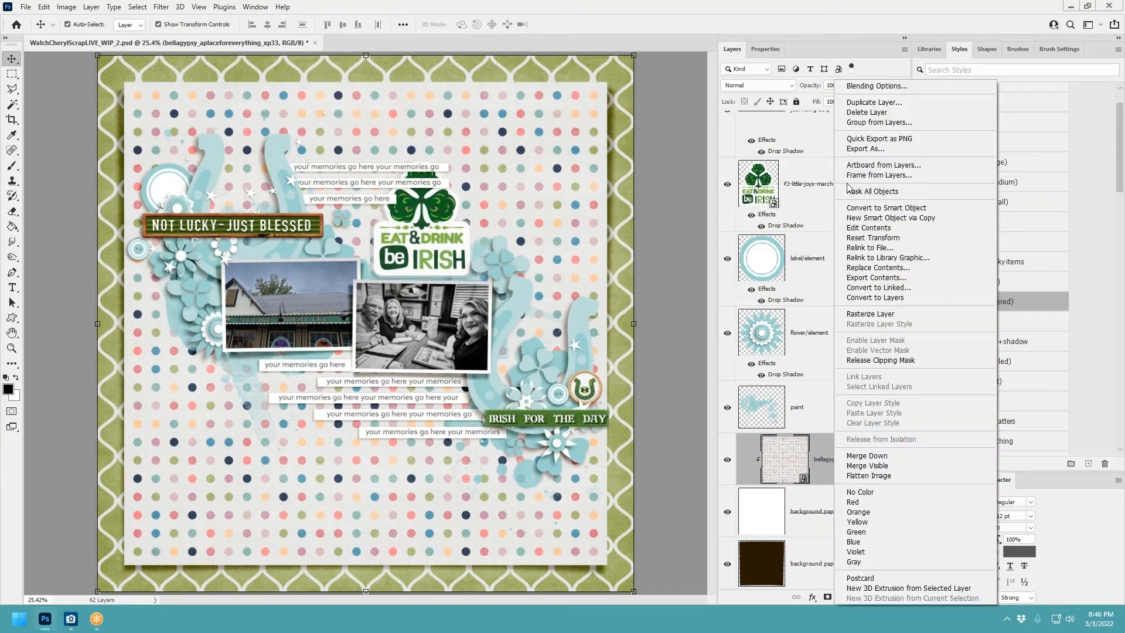
left_click(863, 115)
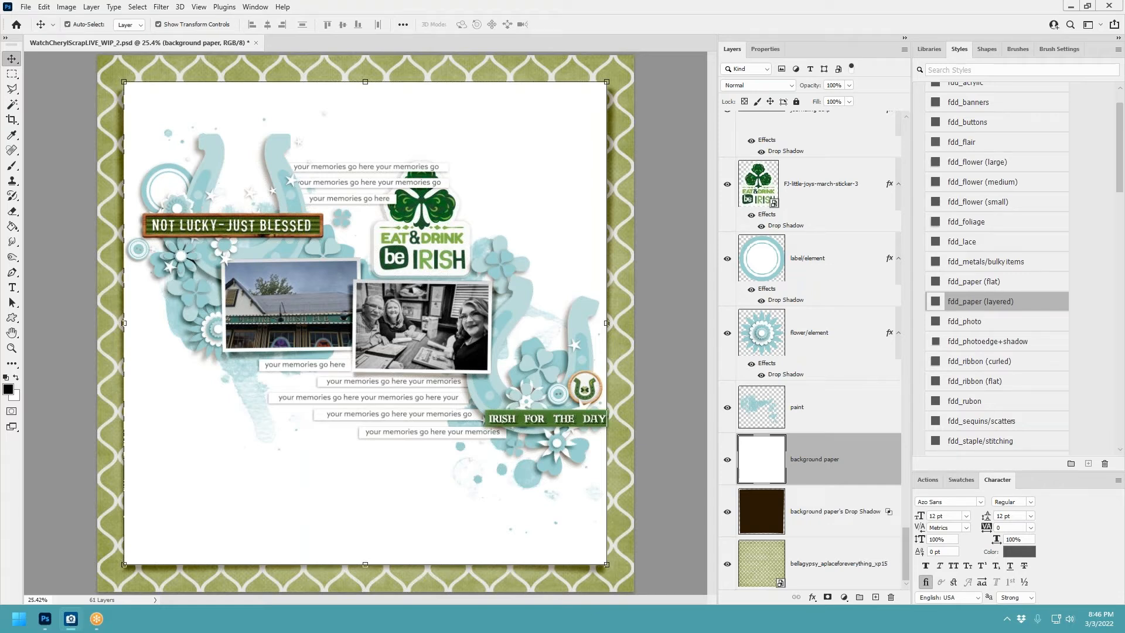
Step: Place bellagypsy_aplaceforeverything_wn_arrow6 on top of all layers with the fdd_paper (layered) style, scaled down against the black-and-white photo's right edge
left_click_drag(1124, 273, 567, 273)
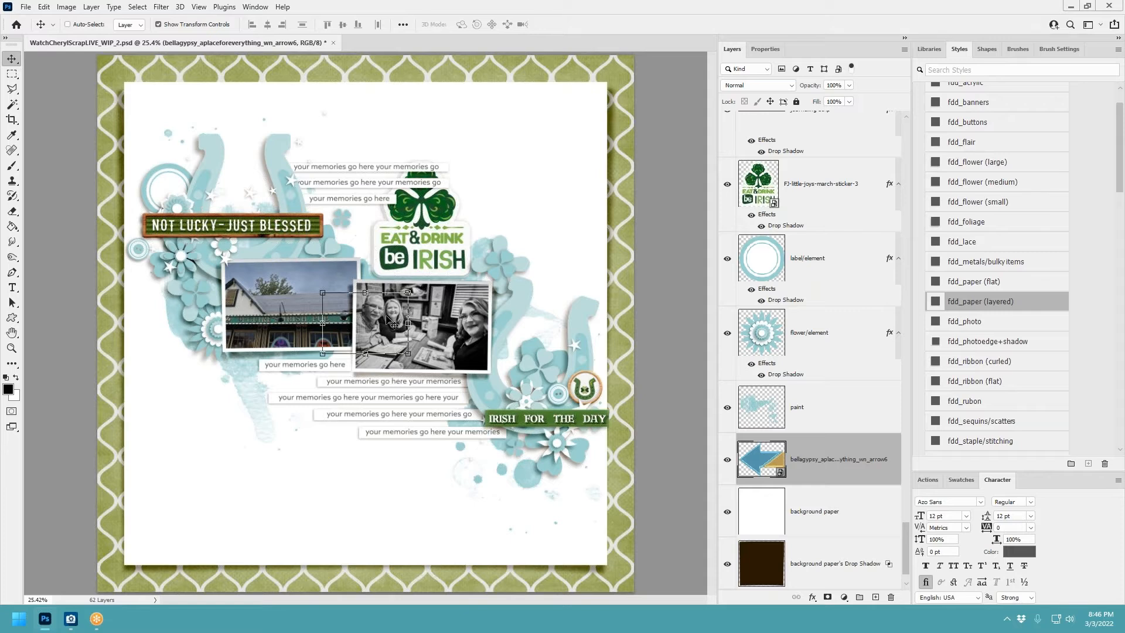
key("ctrl+shift+bracketright")
left_click_drag(383, 321, 501, 342)
left_click(580, 24)
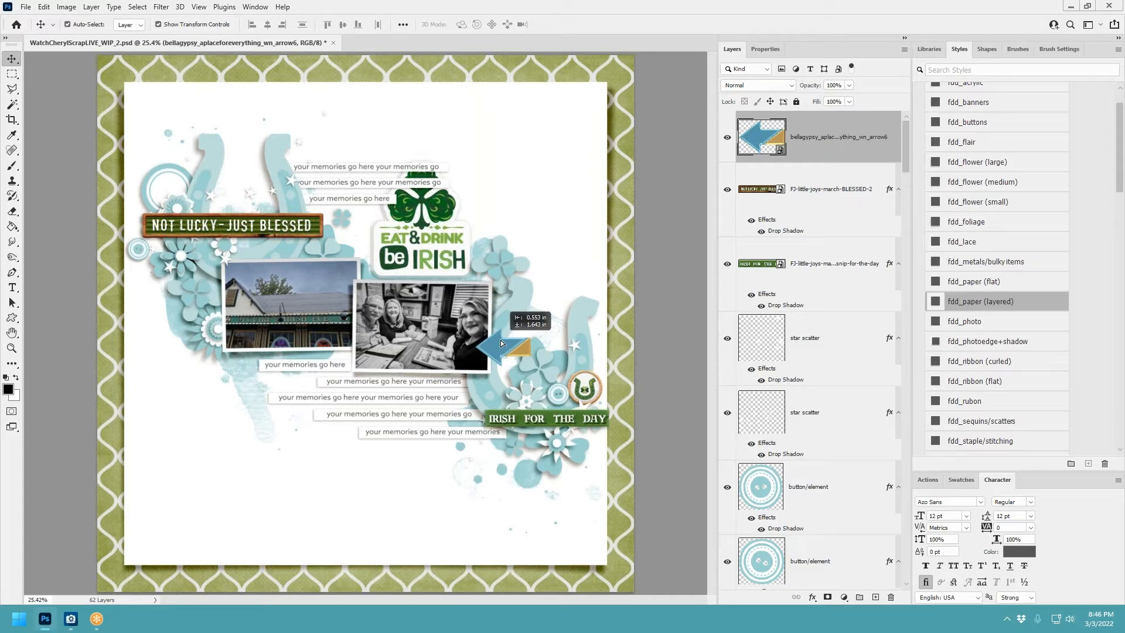
left_click_drag(501, 340, 551, 203)
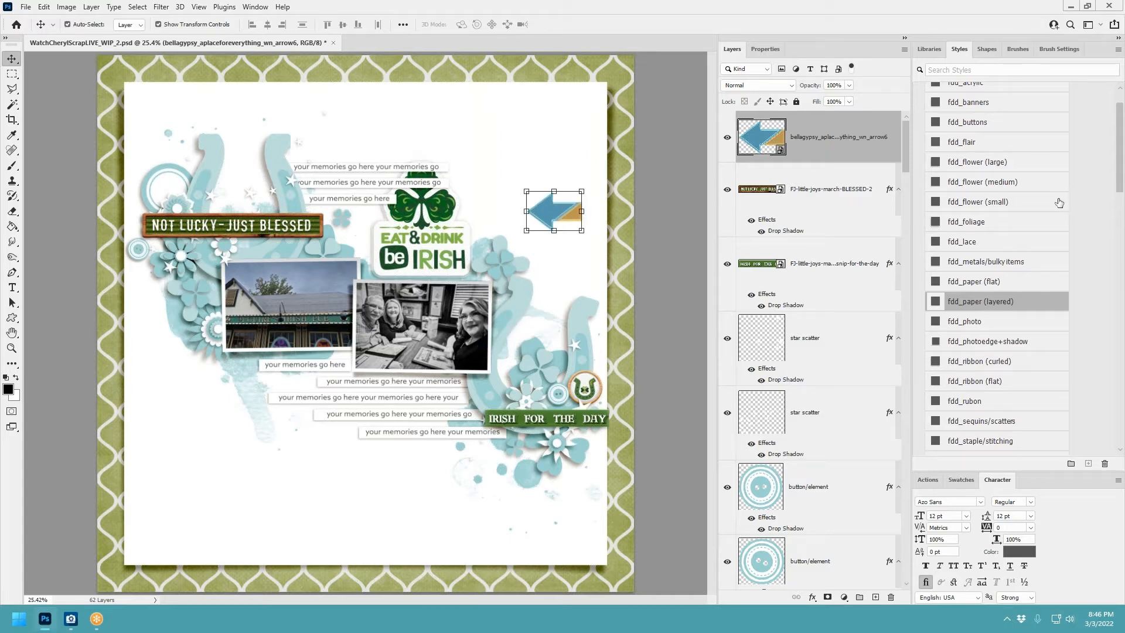
left_click(998, 303)
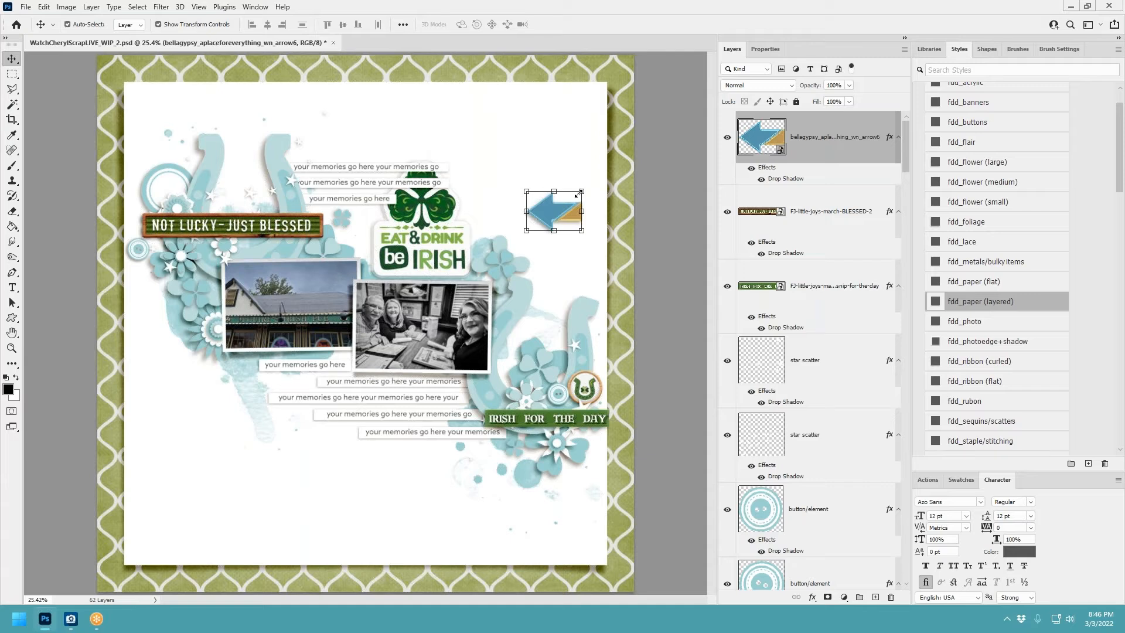
left_click_drag(579, 192, 529, 325)
left_click(581, 24)
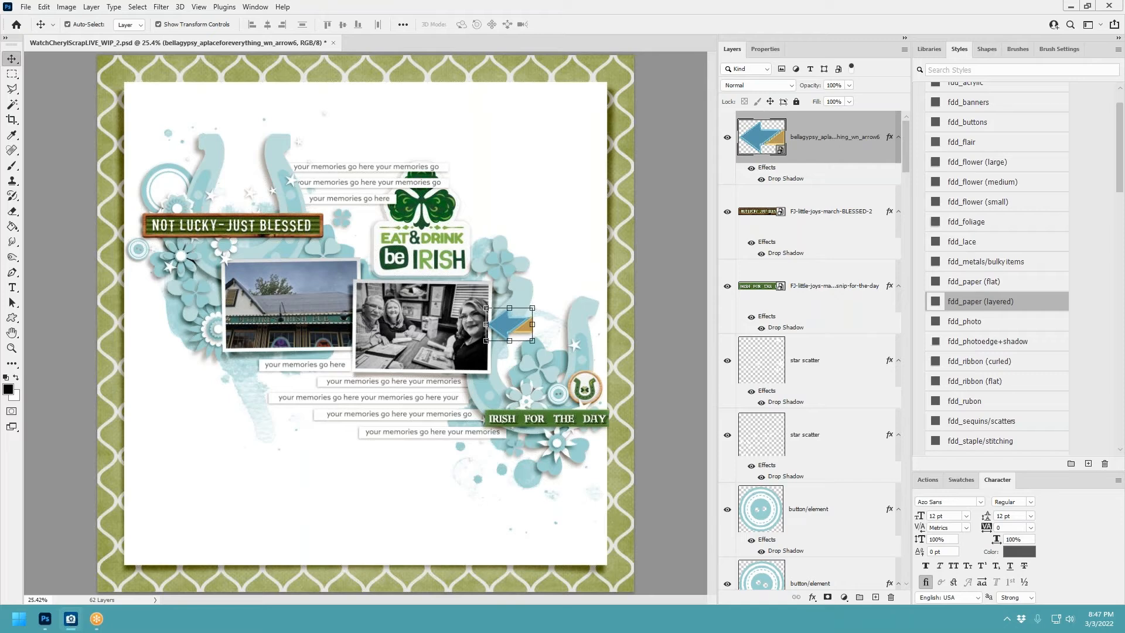
Step: Clip the bellagypsy_aplaceforeverything_solid10 paper to the background paper layer and merge the two
left_click(512, 513)
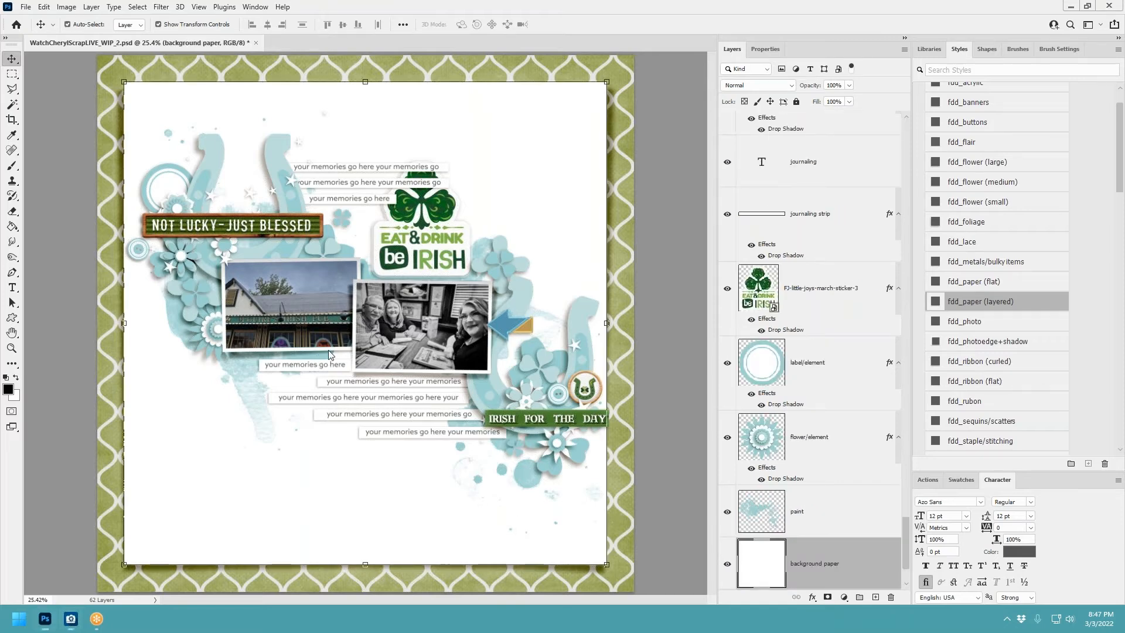
key("Return")
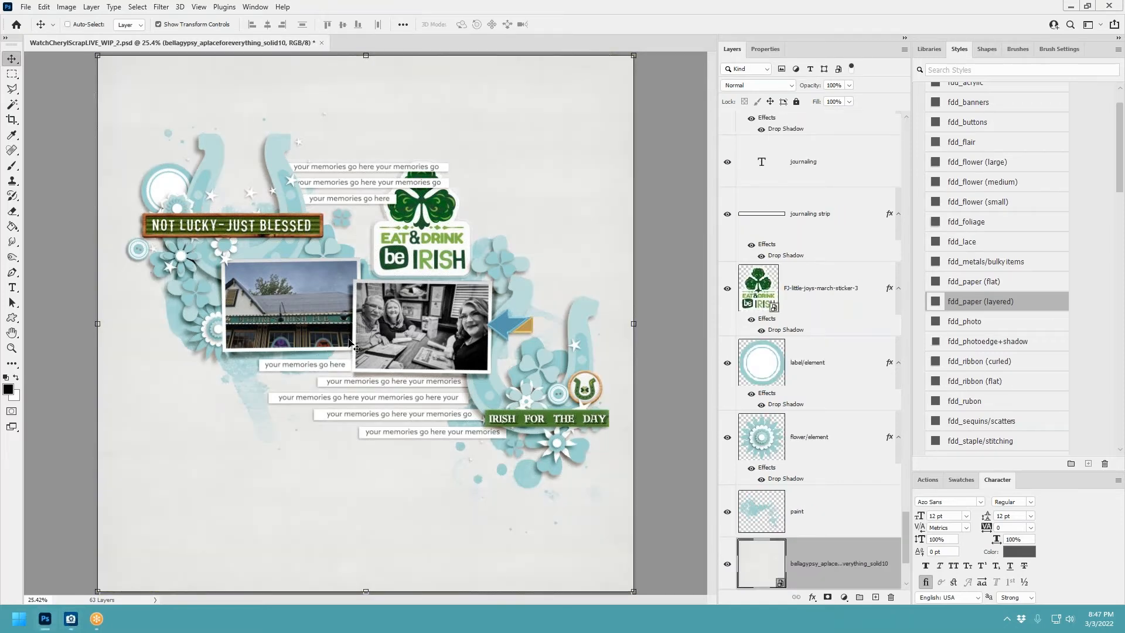
key("ctrl+alt+g")
key("ctrl+e")
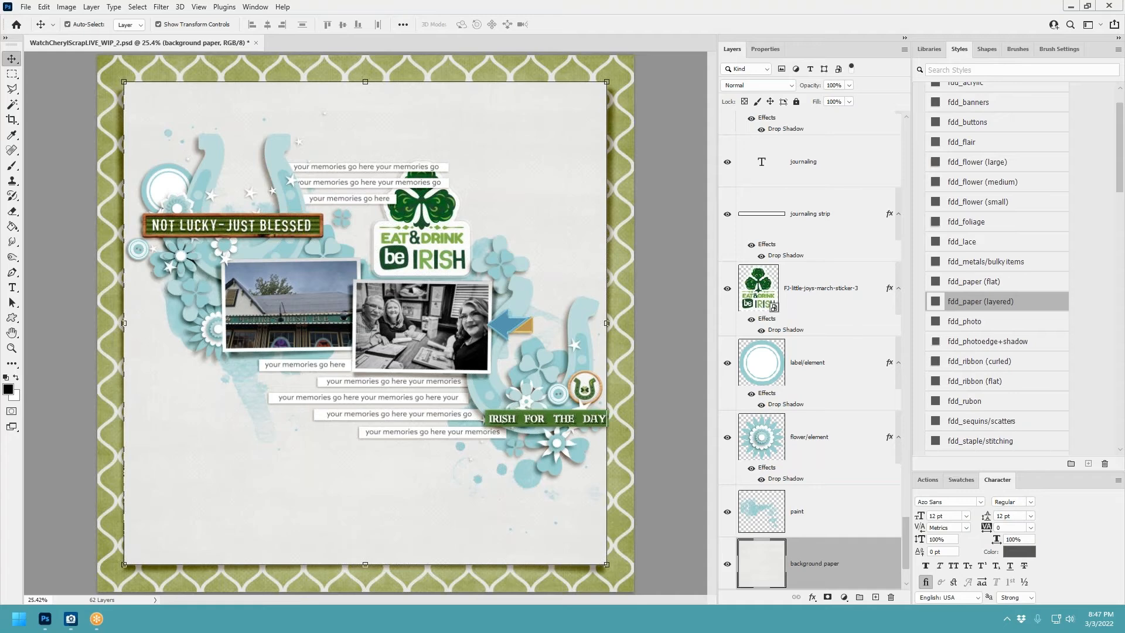
Step: Place the bellagypsy_aplaceforeverything_pattern4 paper beneath the background paper's drop shadow layer and scale it to 95%
scroll(620, 521, "down", 3)
scroll(790, 491, "down", 3)
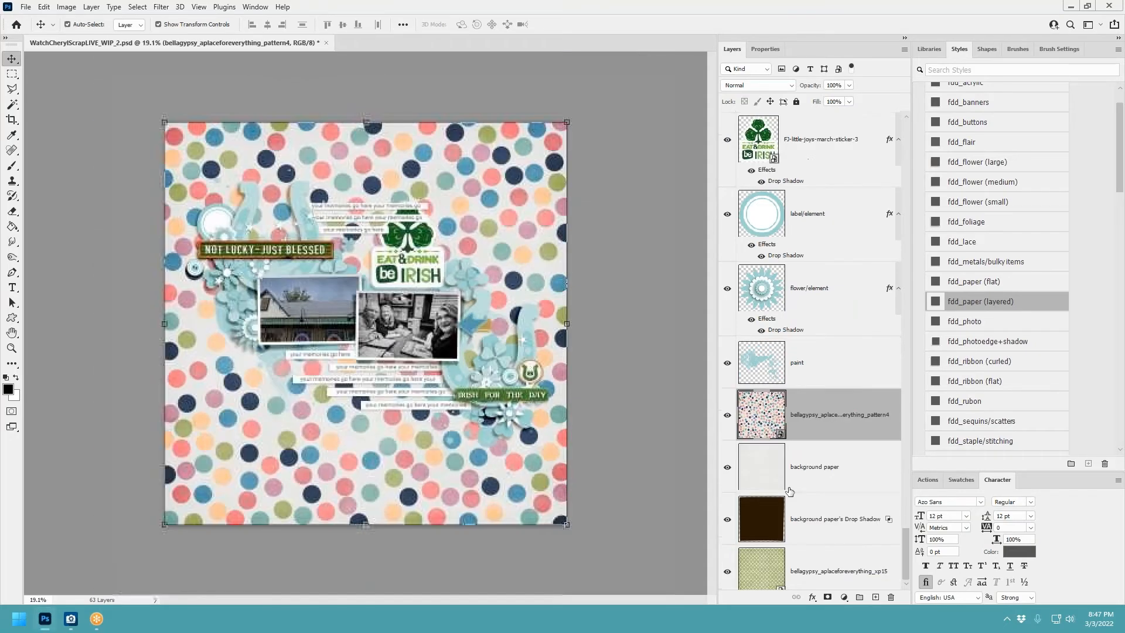
left_click_drag(832, 419, 826, 544)
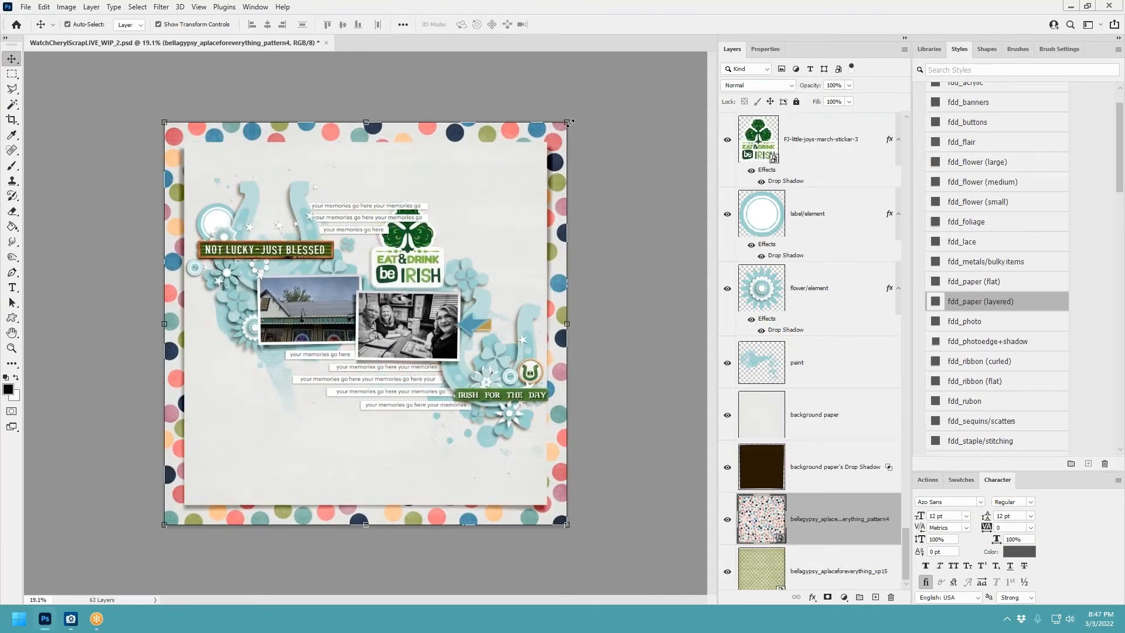
left_click(568, 122)
left_click(235, 25)
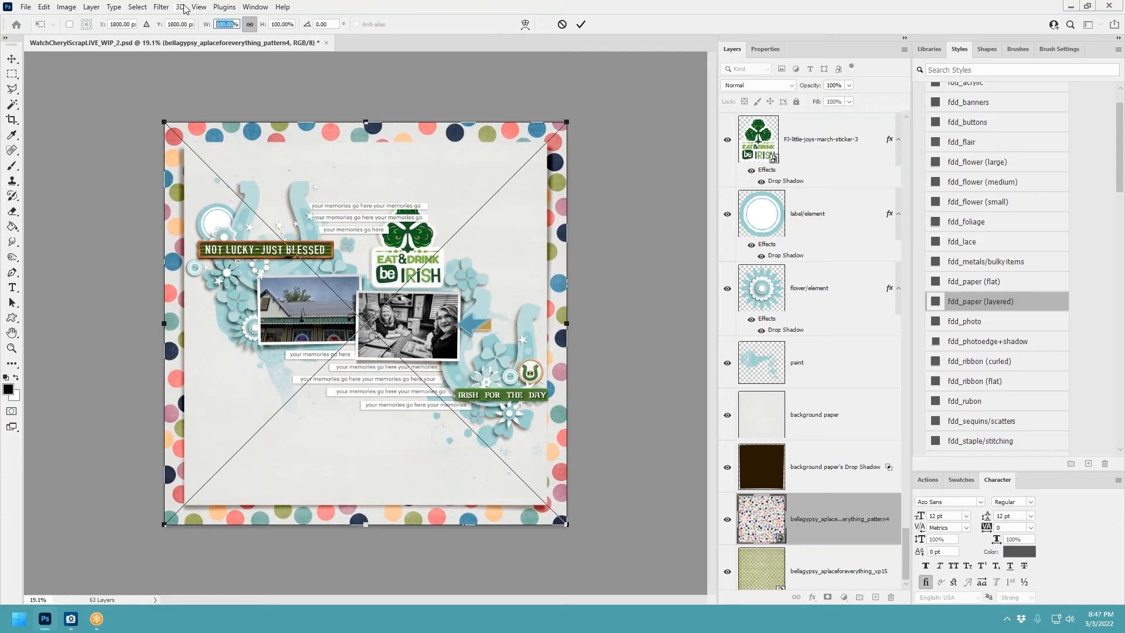
type("95")
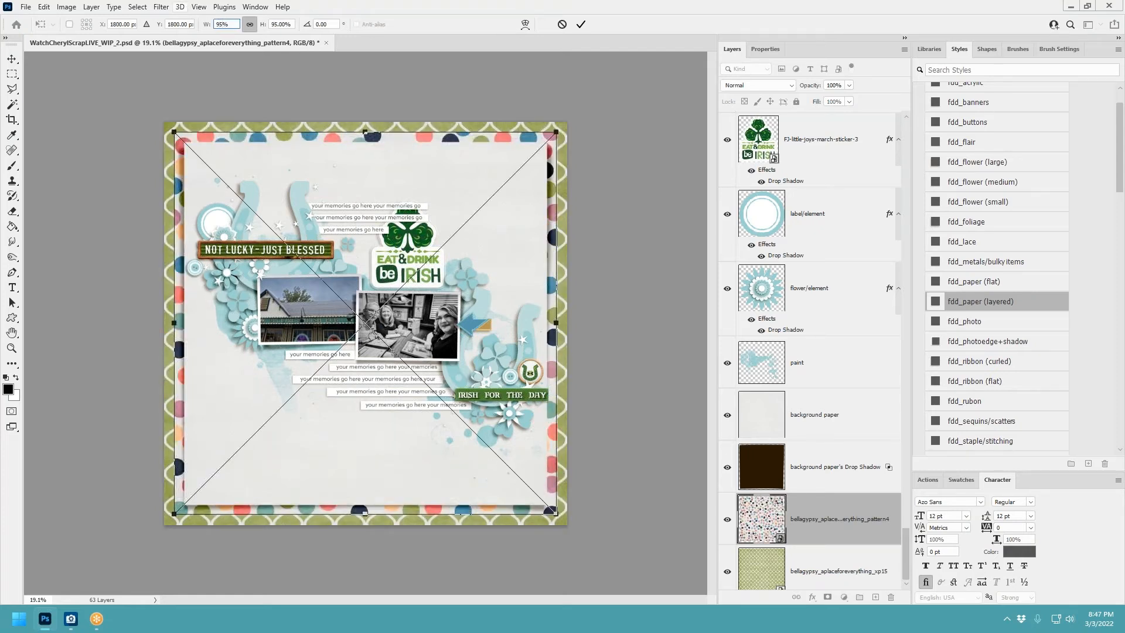
left_click(580, 24)
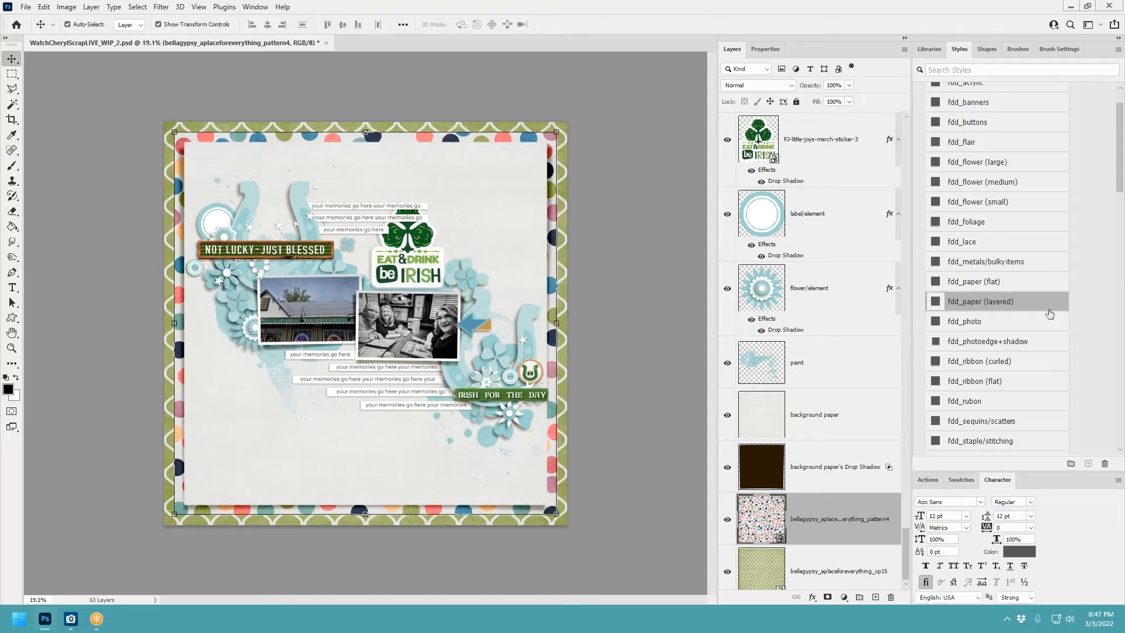
Step: Apply the fdd_paper (layered) style to the pattern4 paper and separate its drop shadow onto its own layer
left_click(1006, 301)
scroll(542, 323, "up", 1)
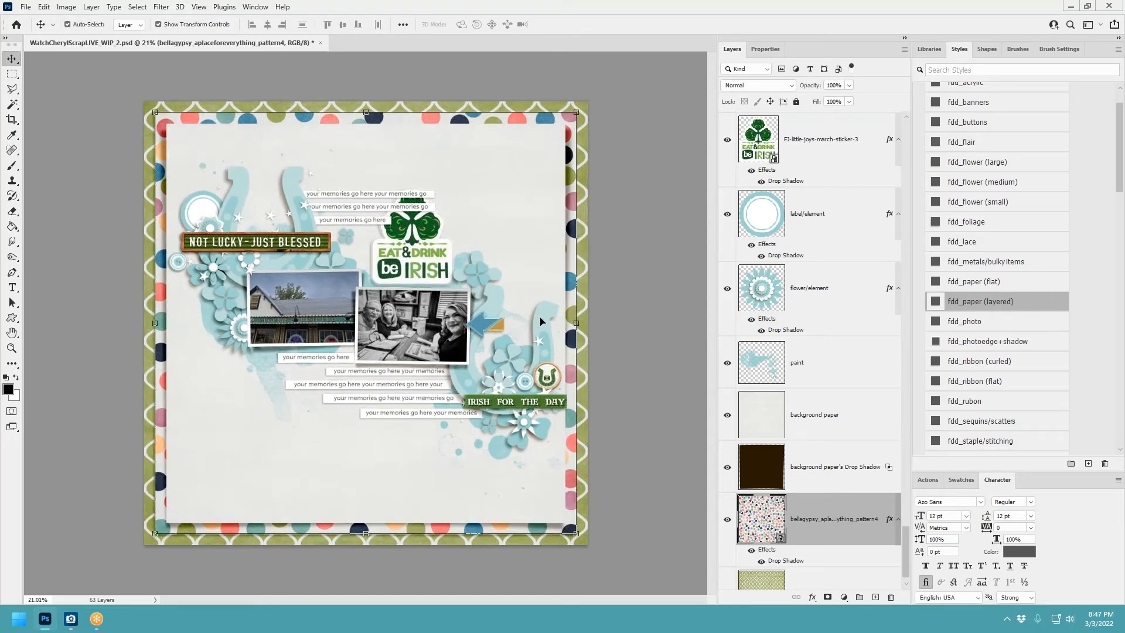
right_click(889, 519)
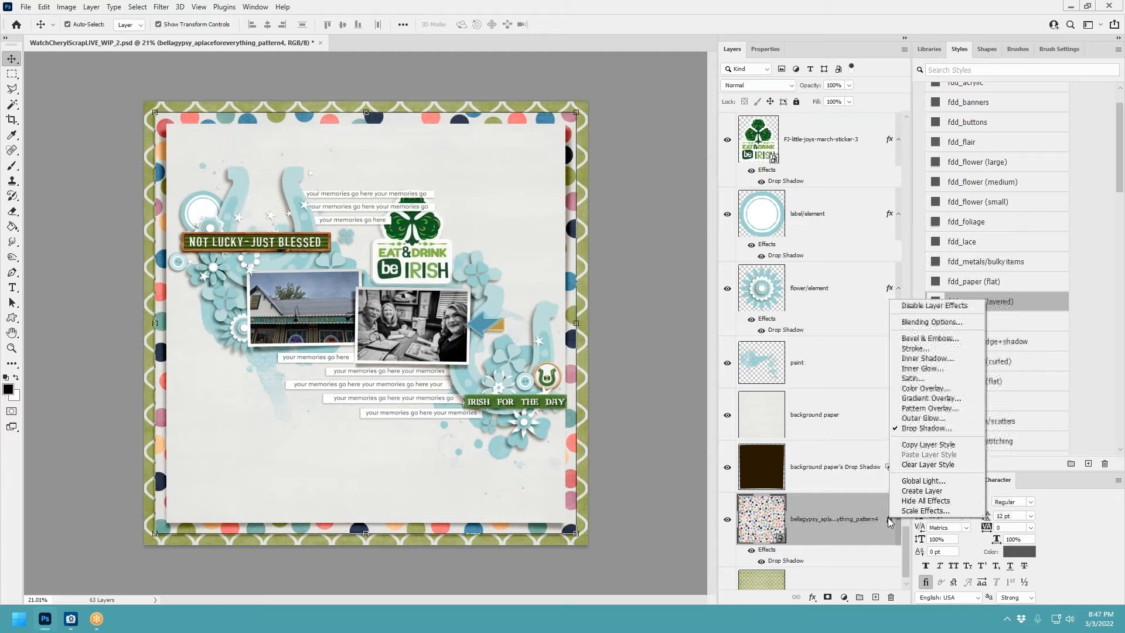
left_click(921, 491)
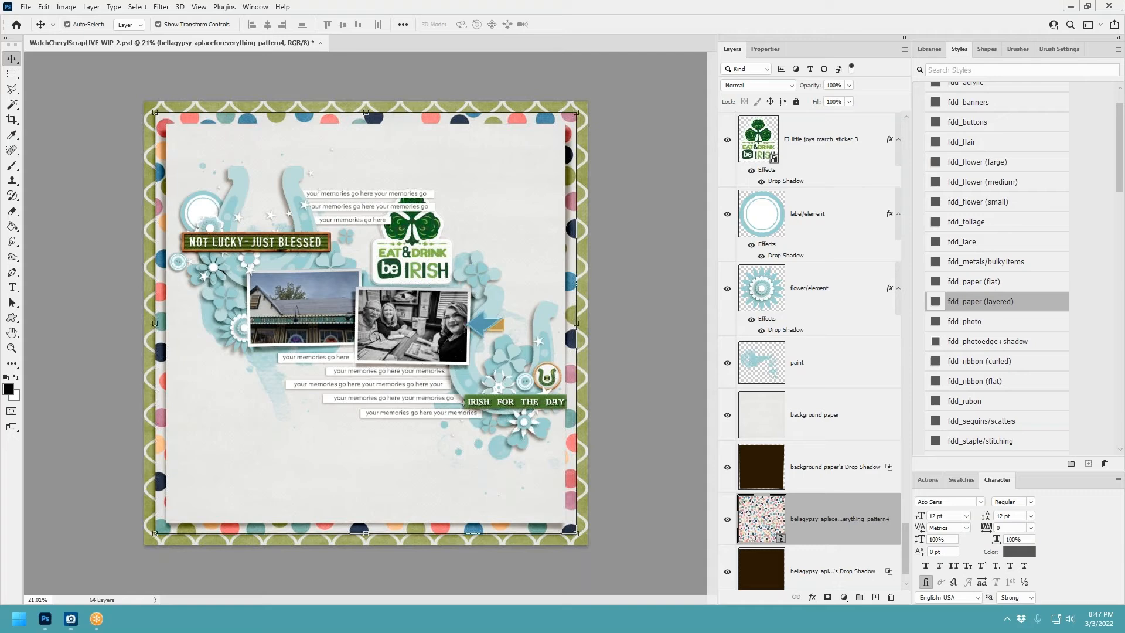
left_click_drag(1124, 252, 466, 42)
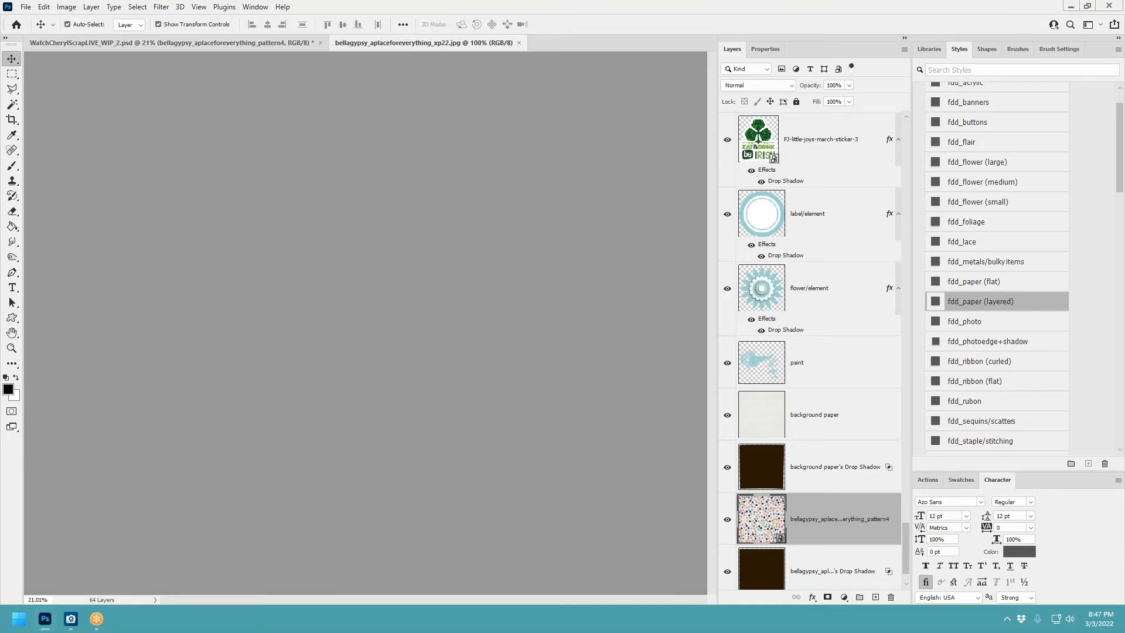
left_click(516, 43)
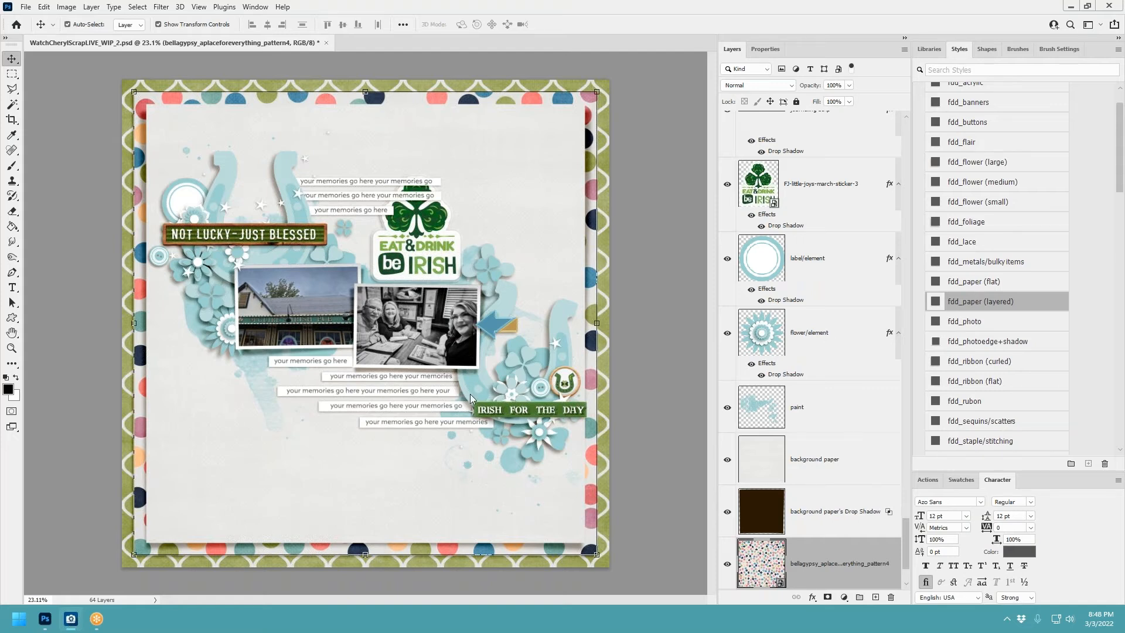
scroll(813, 380, "down", 1)
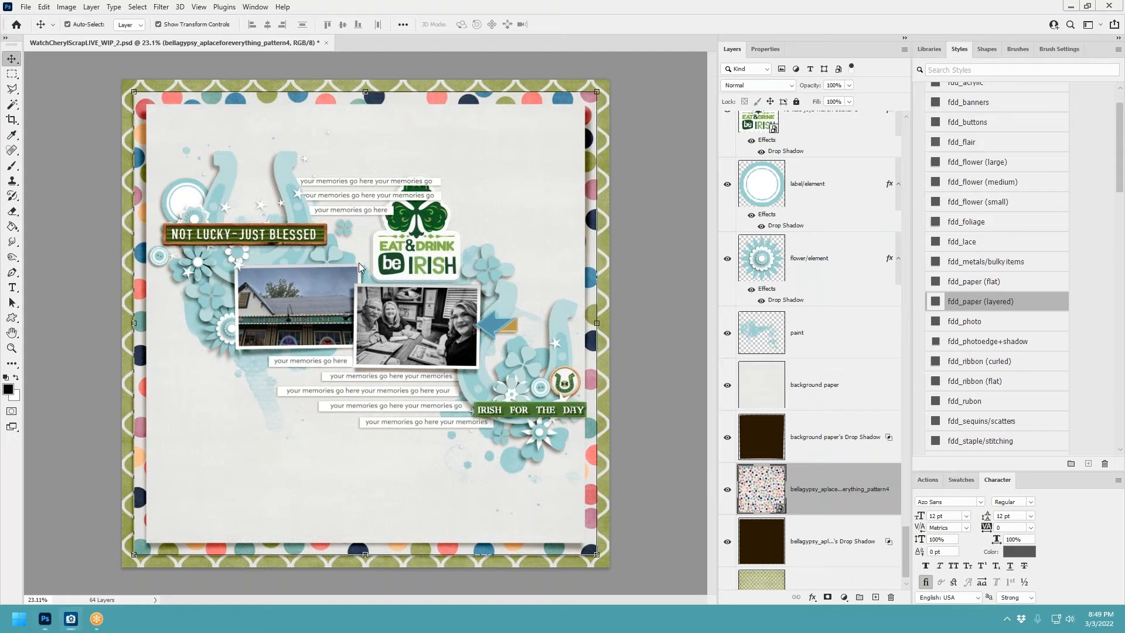
Step: Place nbk-AC49-ABP-thread-1 above the paint layer with the fdd_staple/stitching style, tucked behind the right horseshoe cluster
left_click_drag(370, 305, 492, 223)
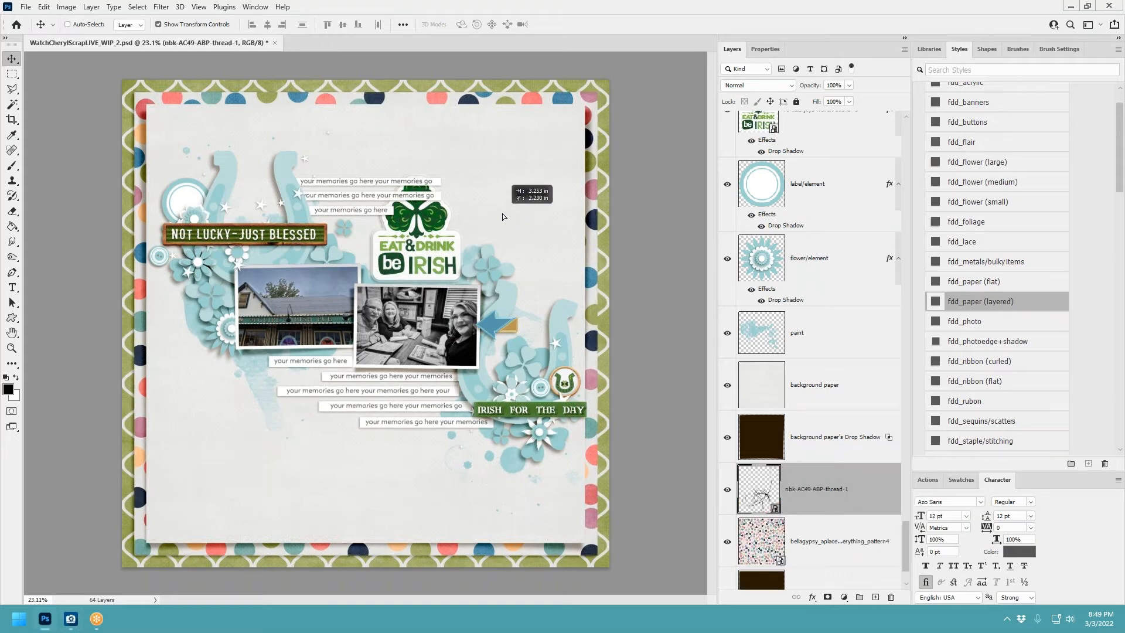
left_click_drag(831, 492, 846, 357)
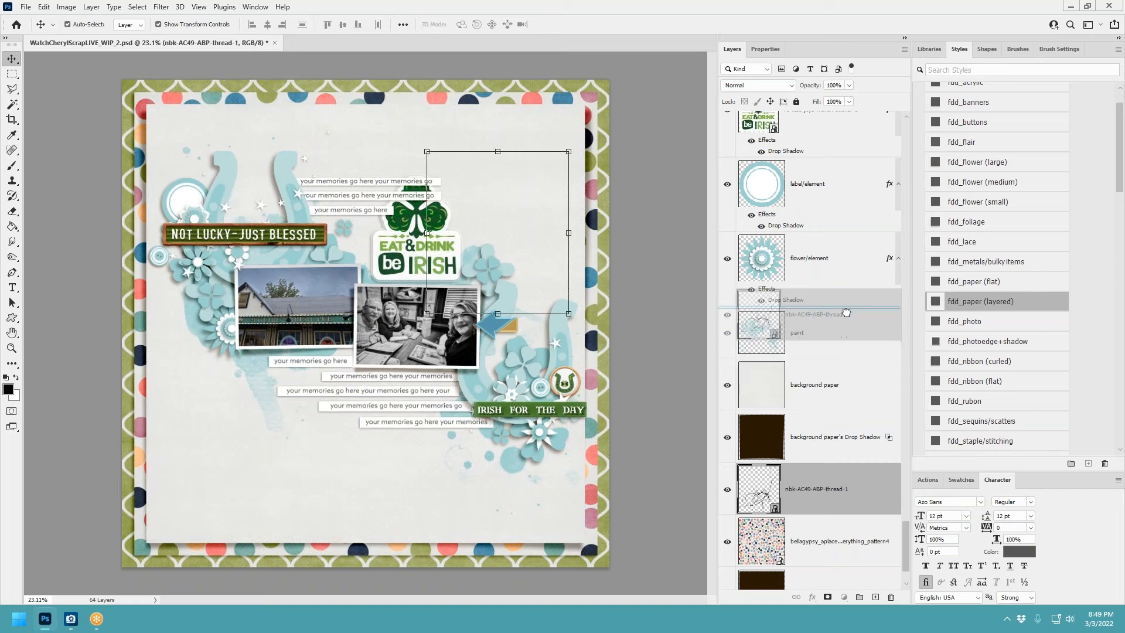
scroll(984, 287, "down", 2)
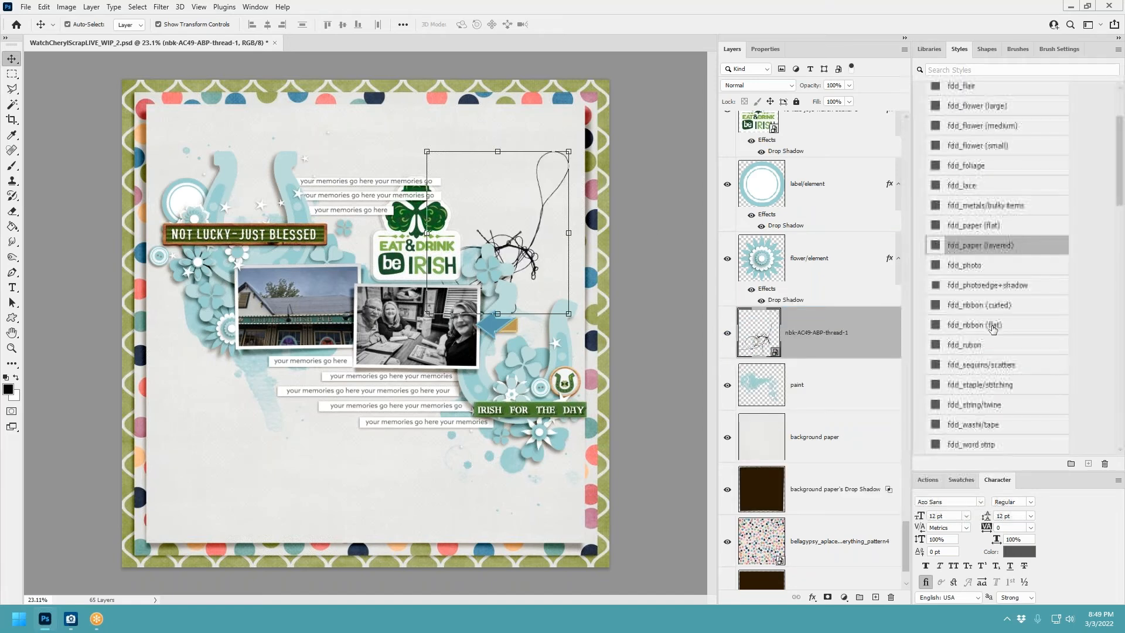
left_click(970, 387)
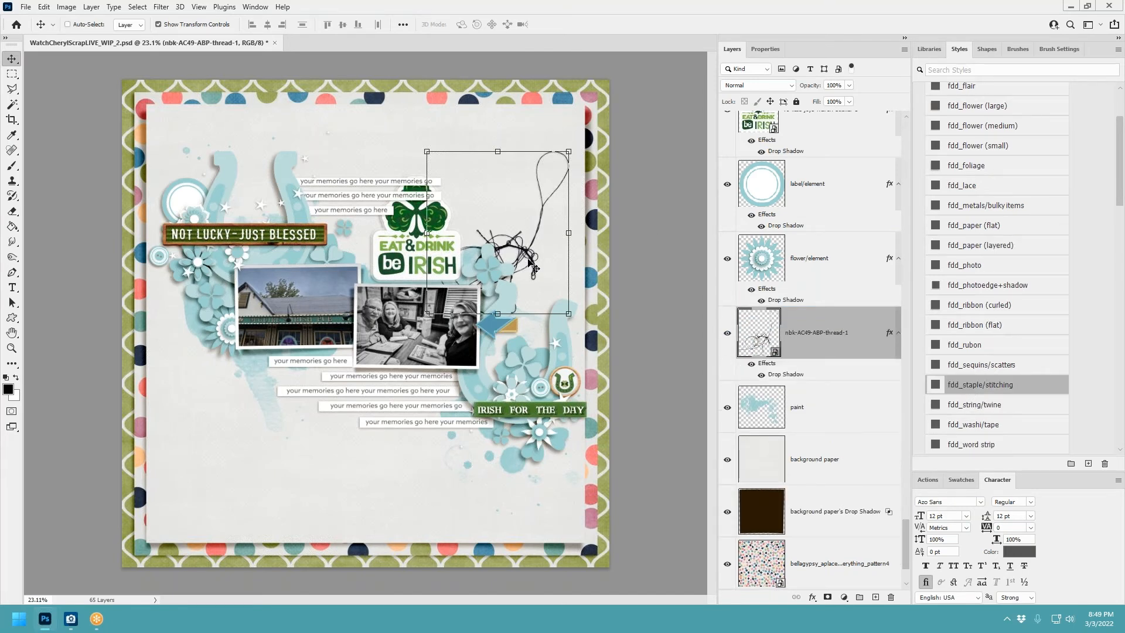
left_click_drag(533, 267, 511, 396)
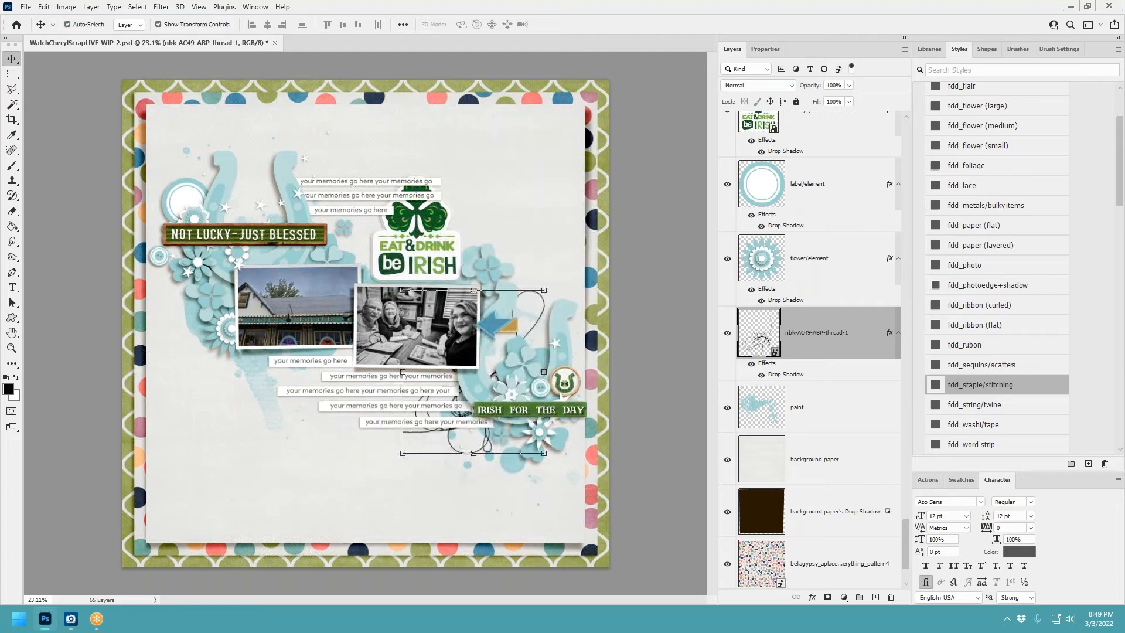
Step: Place nbk-AC49-ABP-thread-2 above the first thread layer, behind the left horseshoe cluster, with the fdd_staple/stitching style
left_click_drag(527, 340, 282, 195)
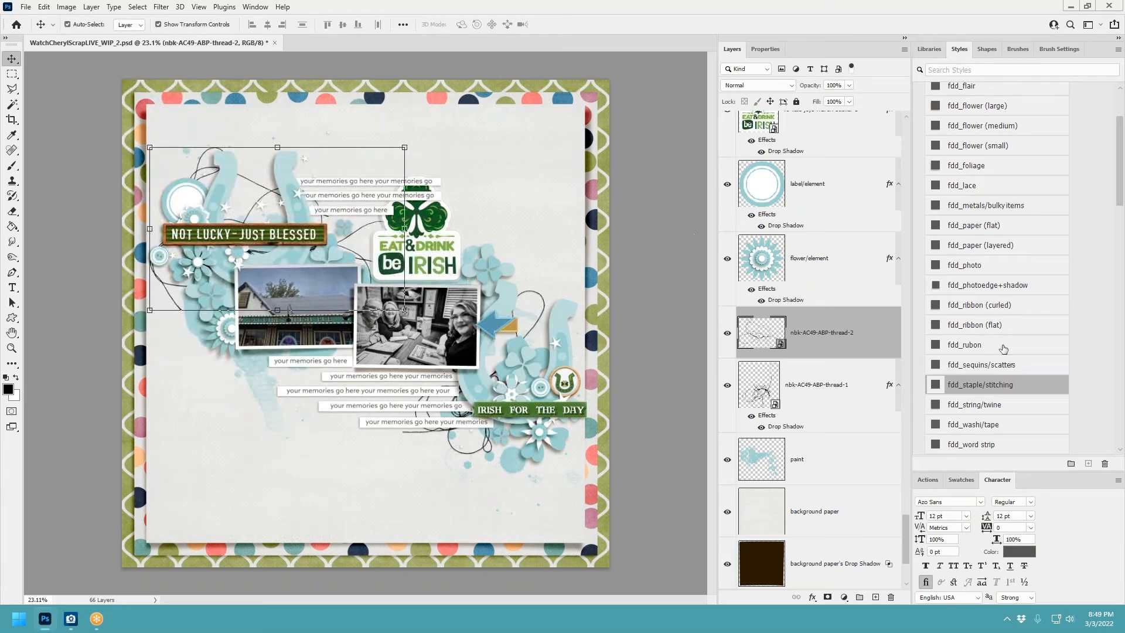
left_click(1037, 384)
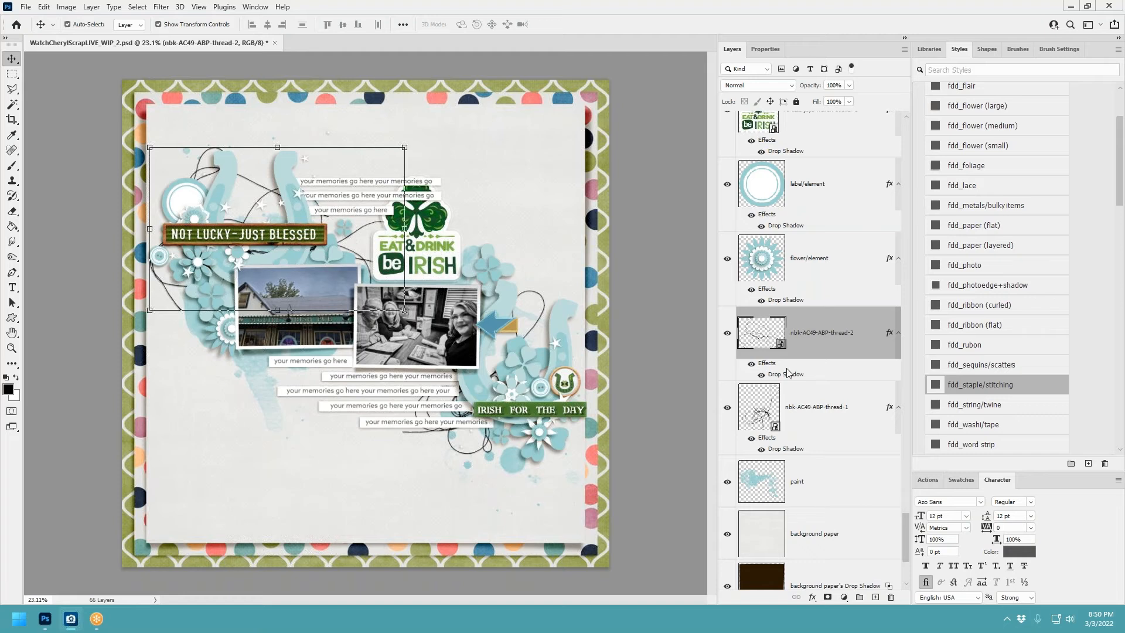
Step: Place FJ-little-joys-march-sticker-flower-3 behind the clover beside the black-and-white photo and apply the fdd_paper (layered) style
key("ctrl+v")
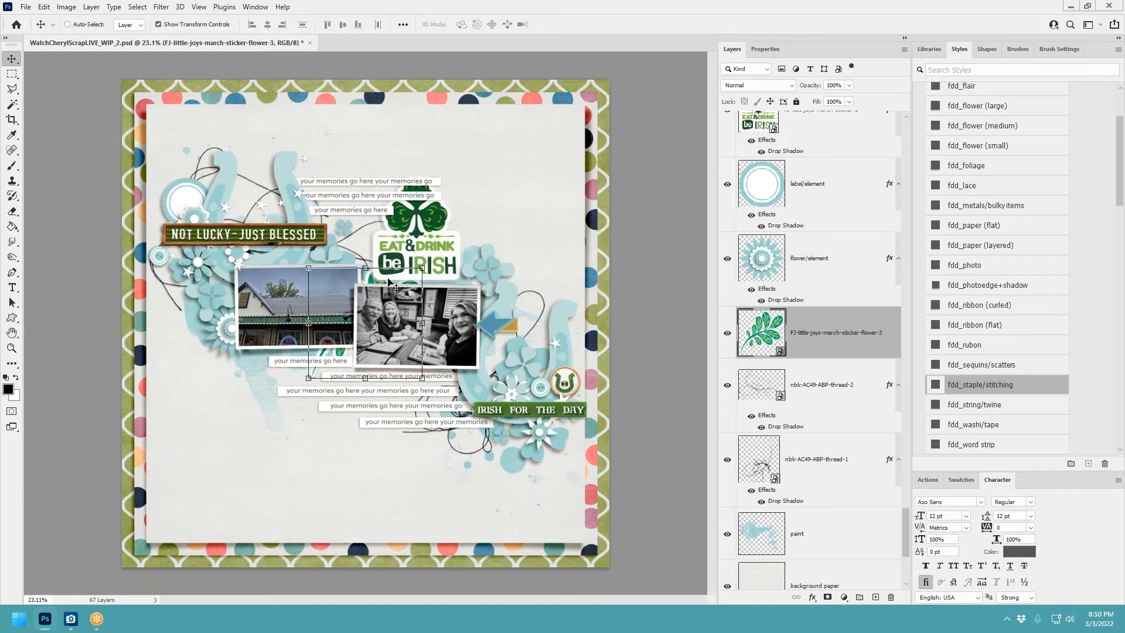
left_click_drag(391, 284, 511, 244)
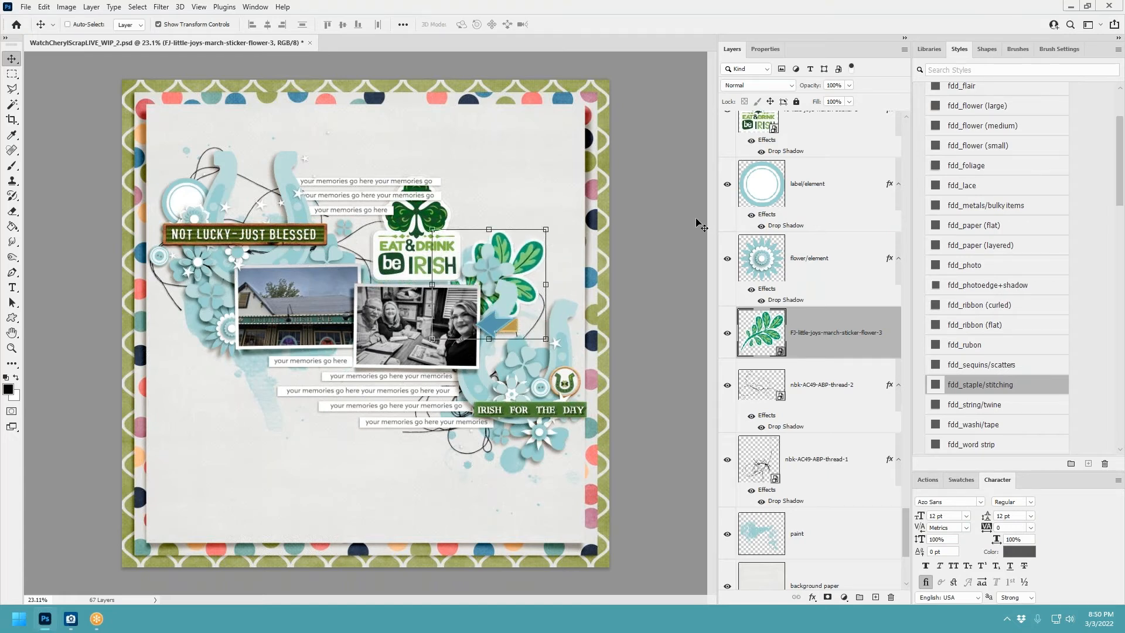
left_click(1012, 241)
Step: Duplicate the leaf sticker behind the left flower cluster and behind the lower right cluster, rotating the lower right copy to about 148°
left_click_drag(533, 256, 108, 360)
left_click_drag(198, 313, 502, 443)
left_click(581, 25)
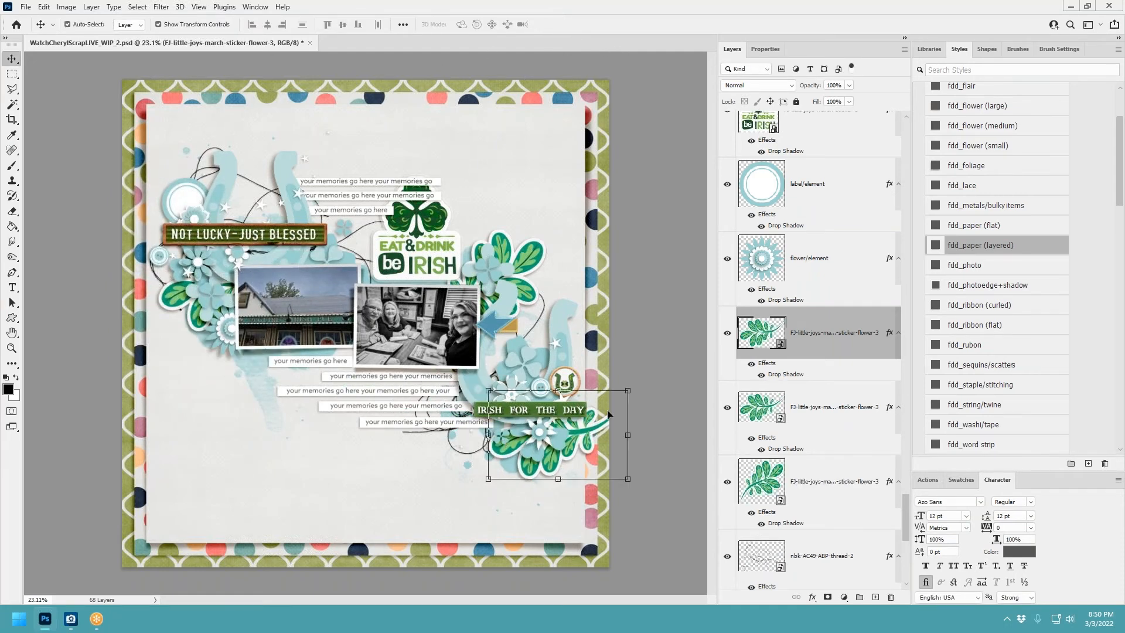
key("ctrl+t")
left_click_drag(628, 396, 565, 372)
mouse_move(574, 454)
left_mouse_down()
mouse_move(546, 430)
mouse_move(575, 456)
mouse_move(564, 441)
left_mouse_up()
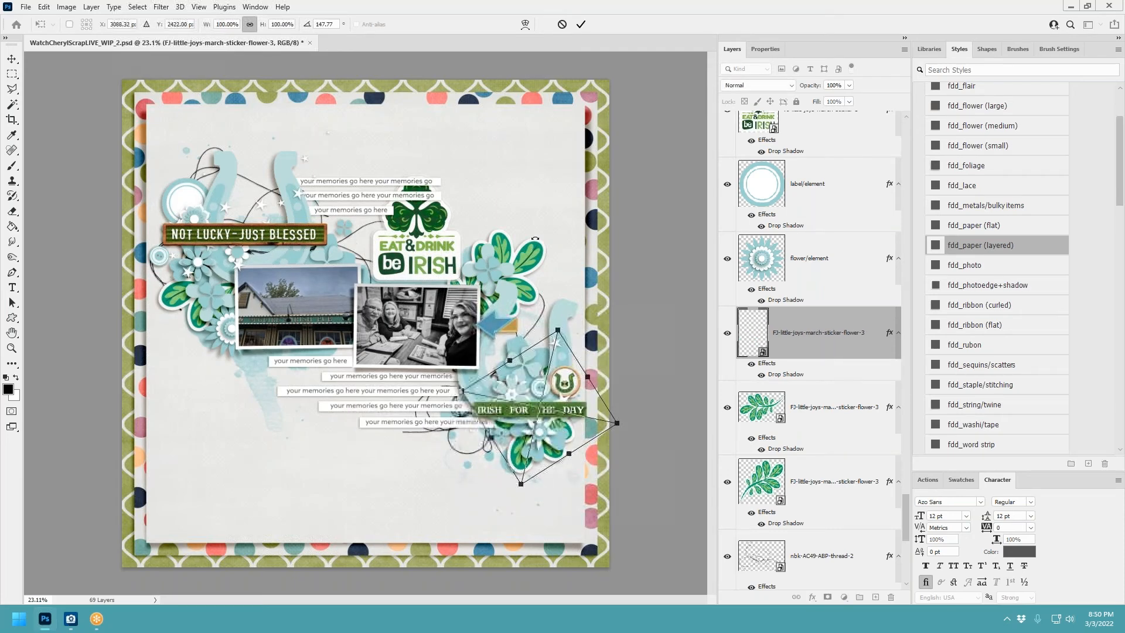
left_click(581, 25)
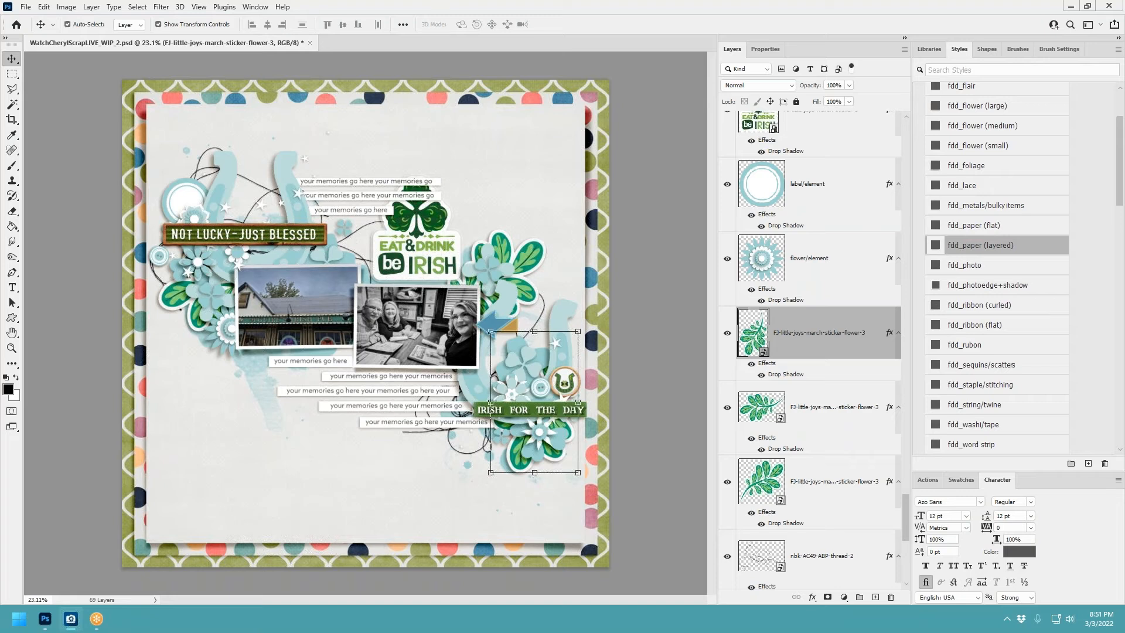
Step: Place the sgleason_plantyourstory "and this happened" stamp just before the first journaling strip below the building photo
key("ctrl+v")
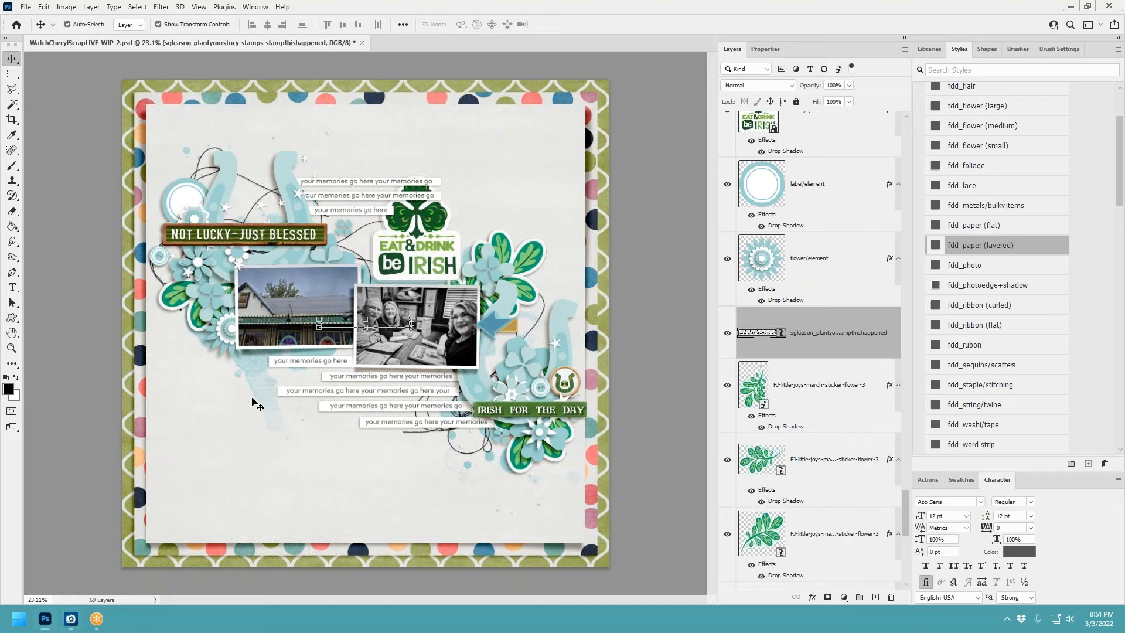
left_click_drag(359, 303, 212, 298)
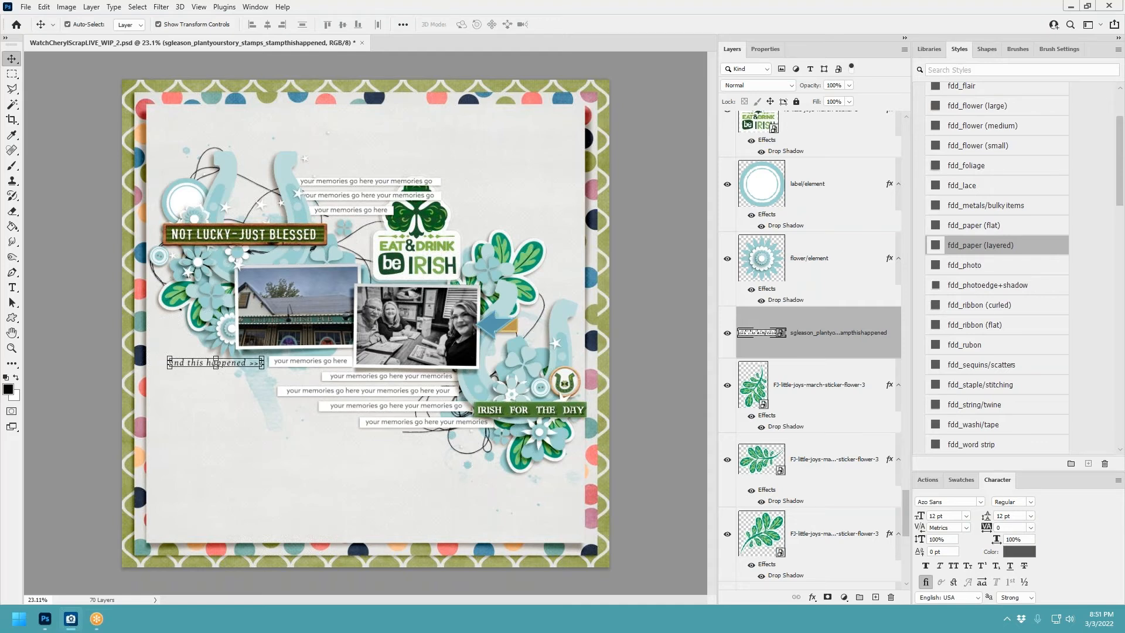
Step: Place the "Happiness Documented" stamp beside the Eat & Drink sticker, beneath the paint layer, and scale it to 75.55%
left_click_drag(533, 304, 497, 346)
left_click_drag(368, 320, 480, 224)
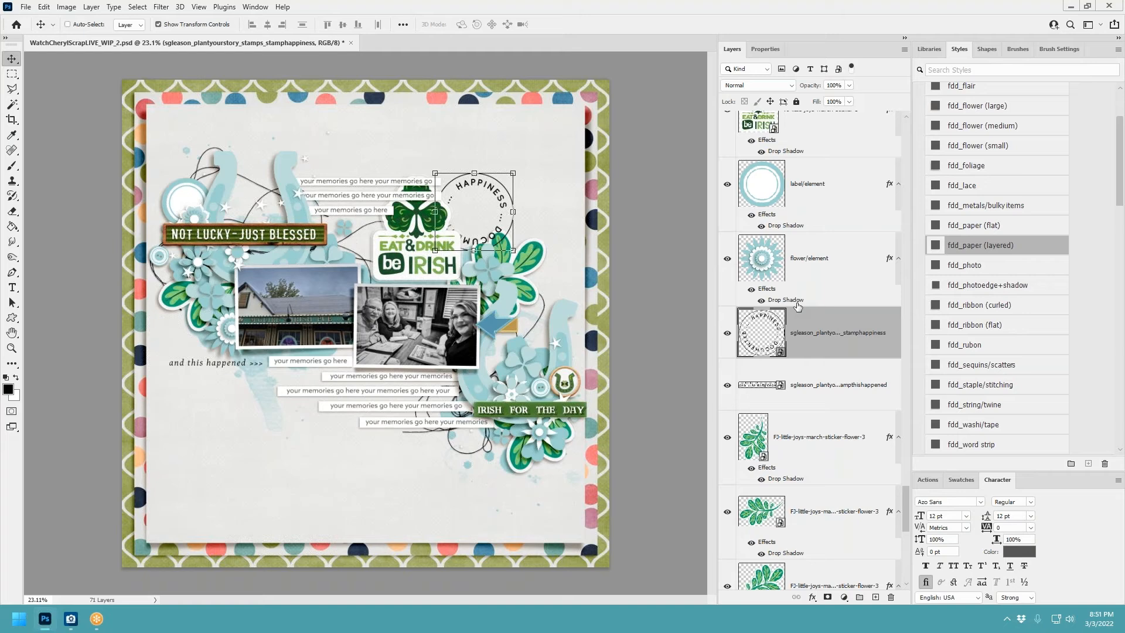
left_click_drag(798, 305, 813, 276)
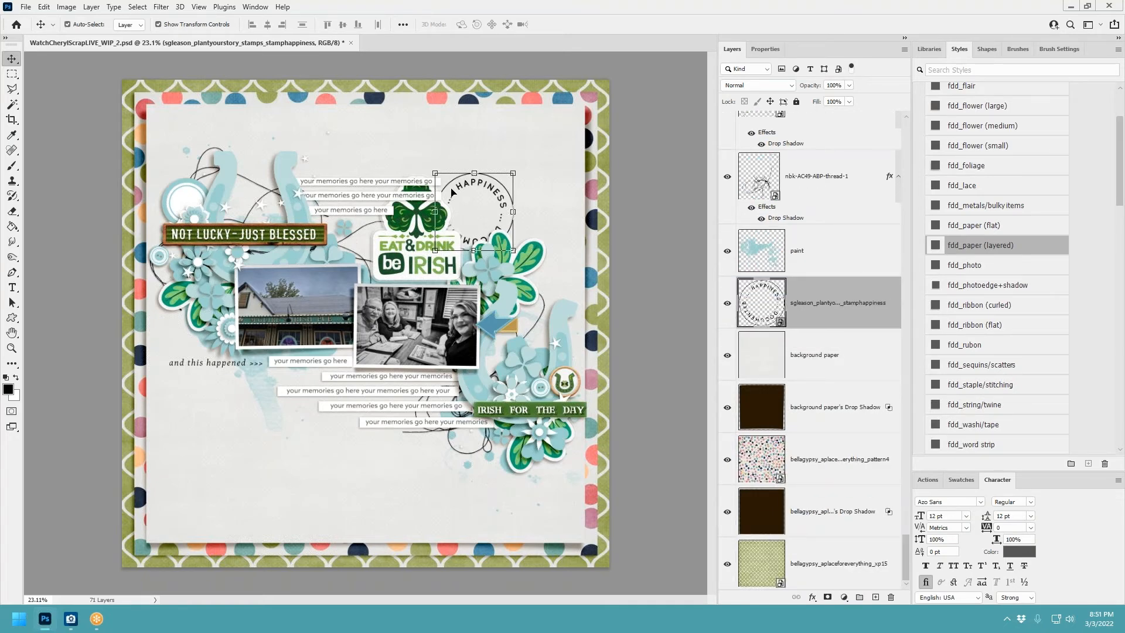
left_click_drag(480, 195, 485, 194)
key("ctrl+t")
left_click_drag(524, 156, 505, 176)
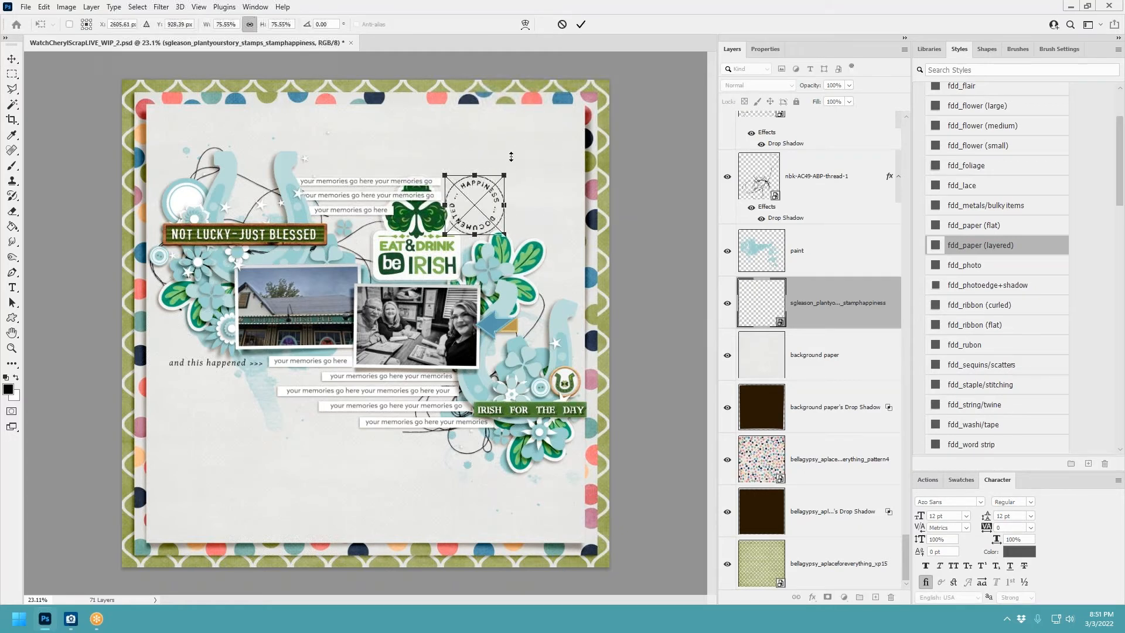
left_click(580, 24)
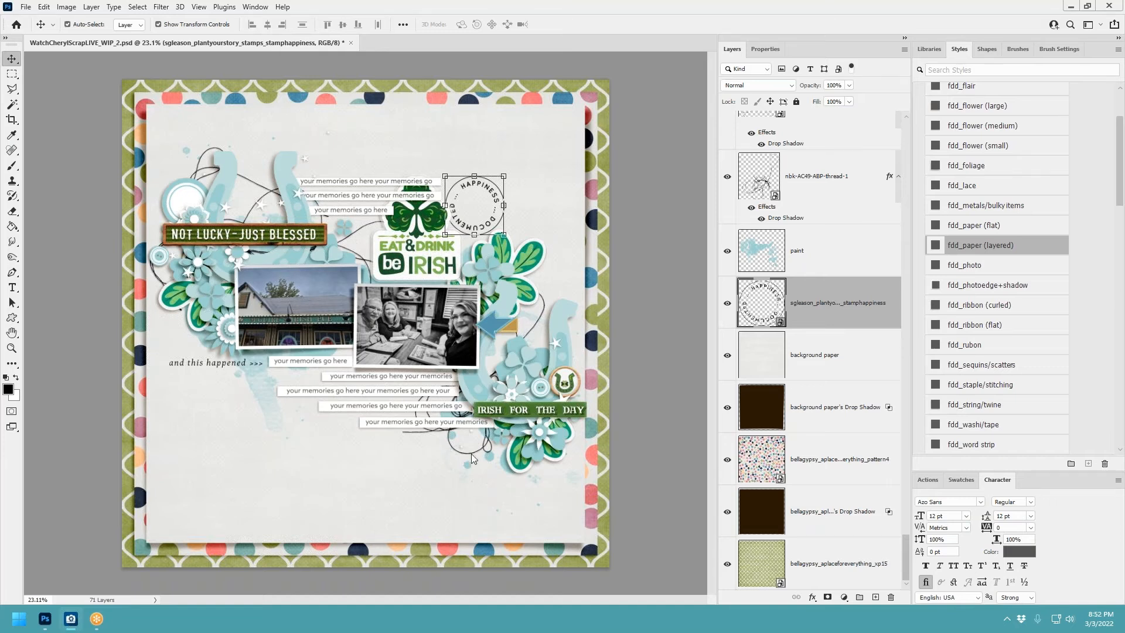
Step: Clip the soco_springcleaning_solid02 paper to the paint layer and merge the two
left_click(258, 383)
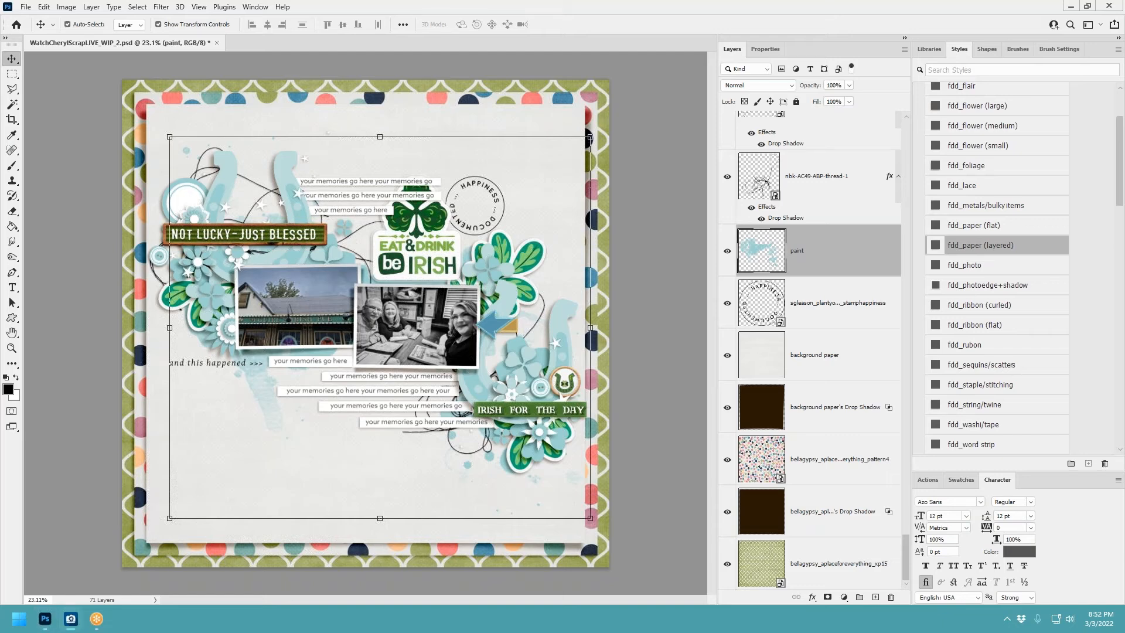
left_click_drag(311, 360, 391, 364)
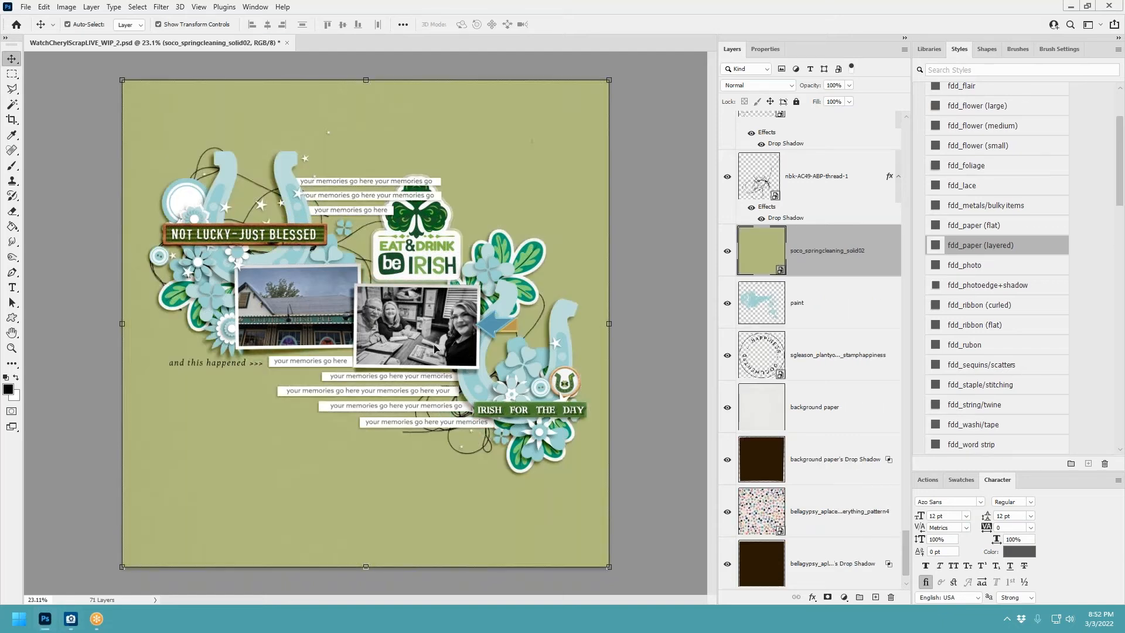
key("ctrl+alt+g")
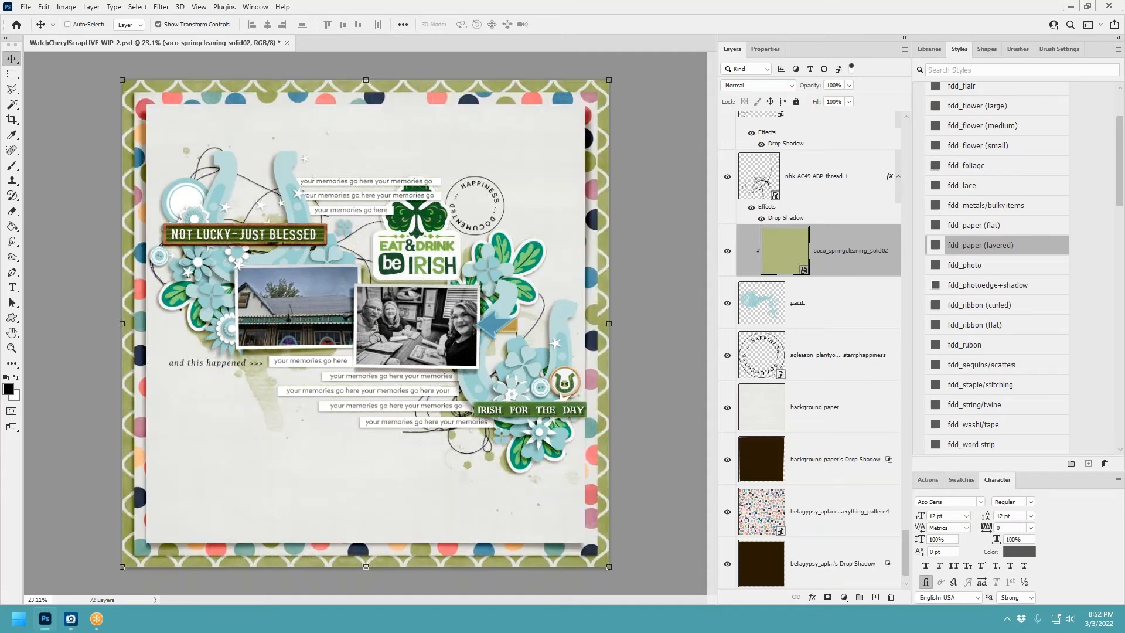
key("ctrl+e")
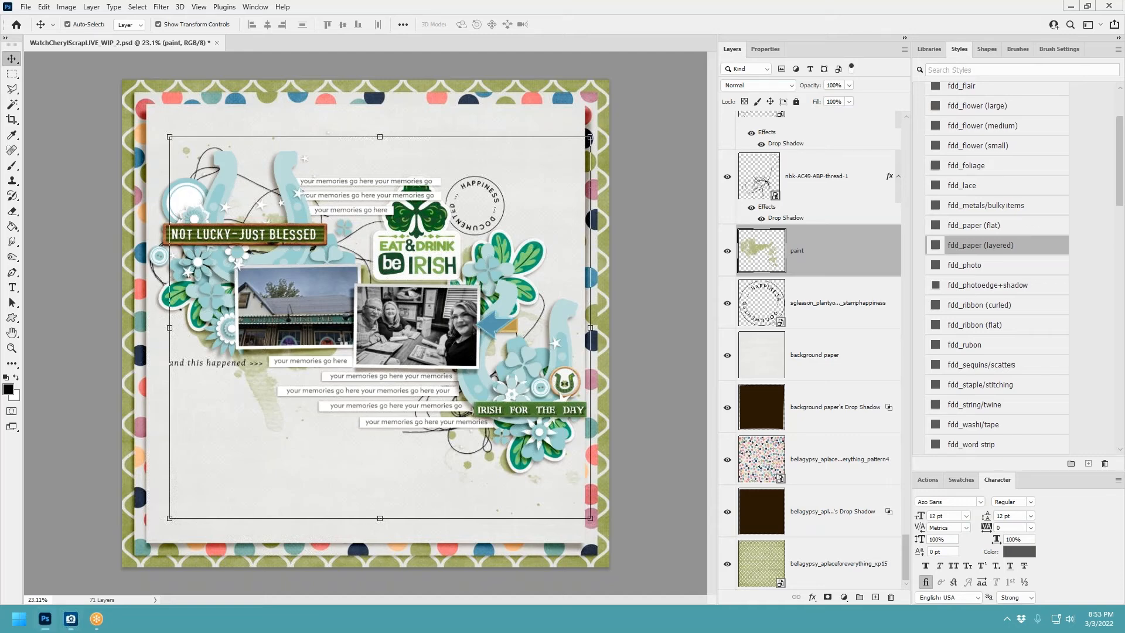
Step: Place KimJensen_SpringSkiesEP_paint-blue behind the photos and move its layer beneath the paint layer
key("ctrl+v")
mouse_move(385, 308)
left_mouse_down()
mouse_move(463, 258)
mouse_move(411, 299)
left_mouse_up()
left_click_drag(820, 257, 826, 337)
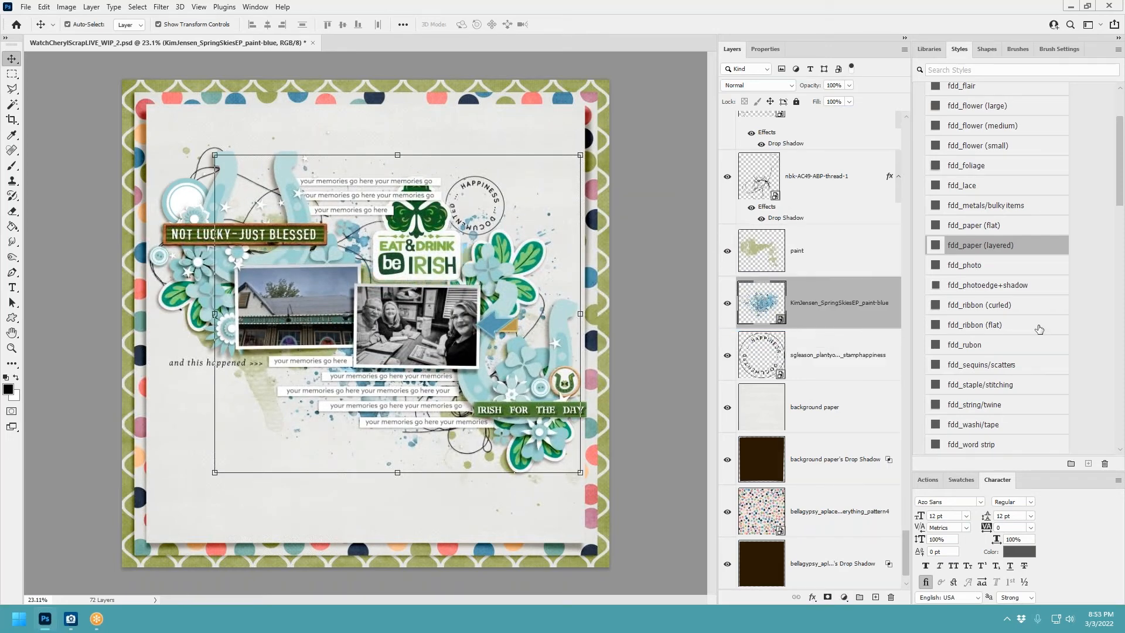
Step: Place KimJensen_SpringSkiesEP_paint-yellow behind the left photo, and add a copy rotated 44.26° behind the right side of the design
key("ctrl+v")
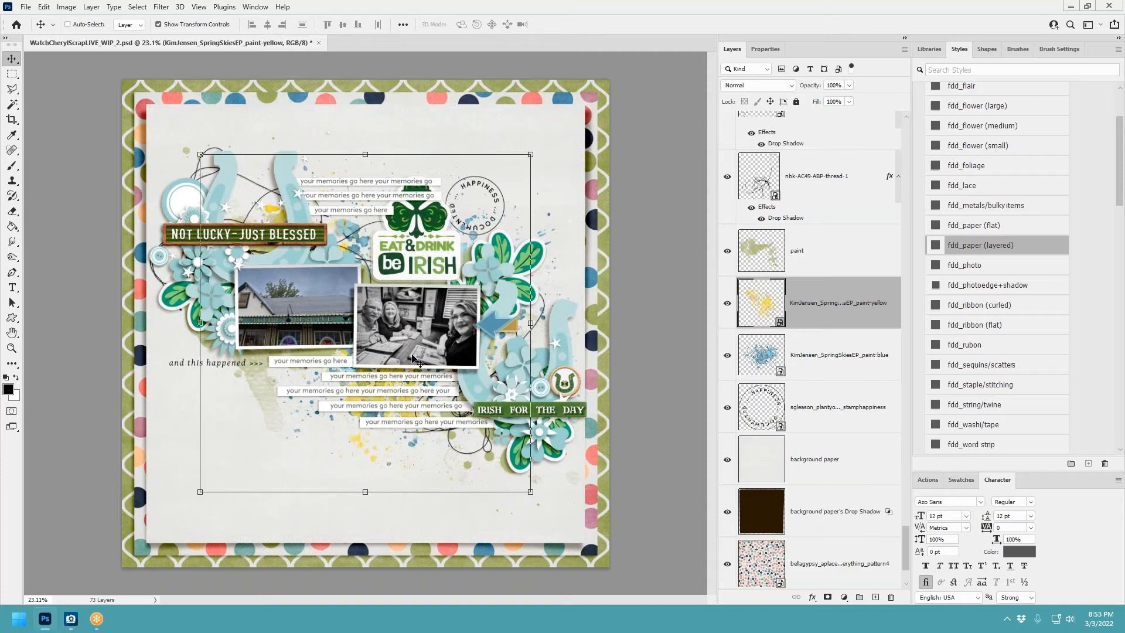
mouse_move(417, 362)
left_mouse_down()
mouse_move(328, 351)
mouse_move(342, 347)
left_mouse_up()
mouse_move(235, 221)
left_mouse_down()
mouse_move(330, 262)
mouse_move(445, 286)
left_mouse_up()
key("ctrl+t")
mouse_move(649, 198)
left_mouse_down()
mouse_move(685, 302)
mouse_move(644, 345)
mouse_move(580, 317)
mouse_move(577, 293)
left_mouse_up()
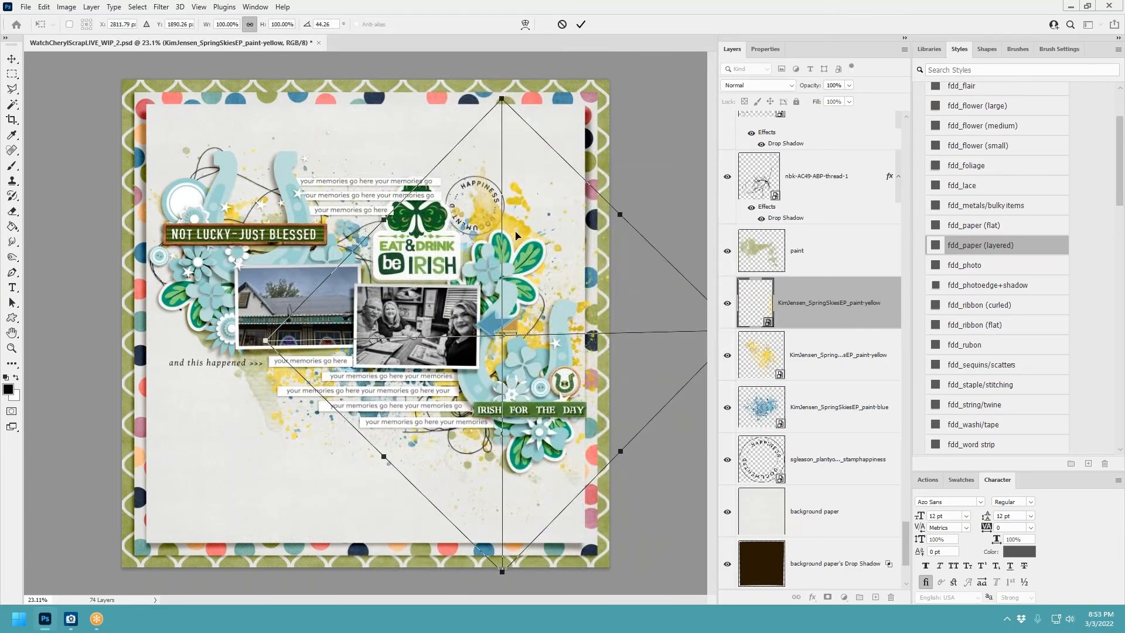
left_click_drag(515, 235, 505, 261)
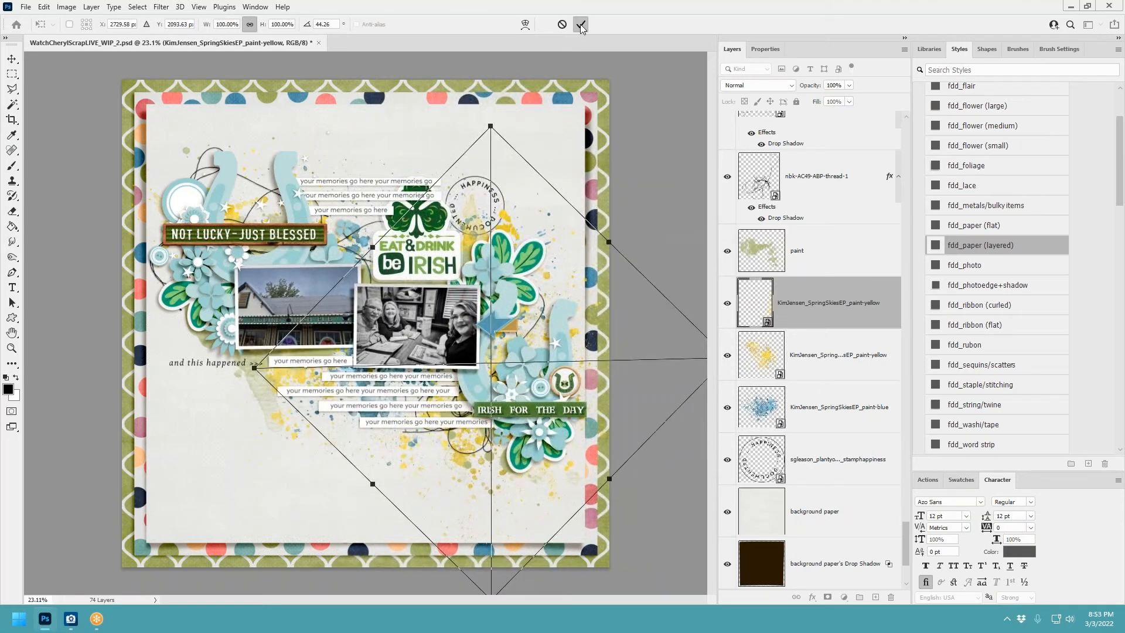
left_click(581, 25)
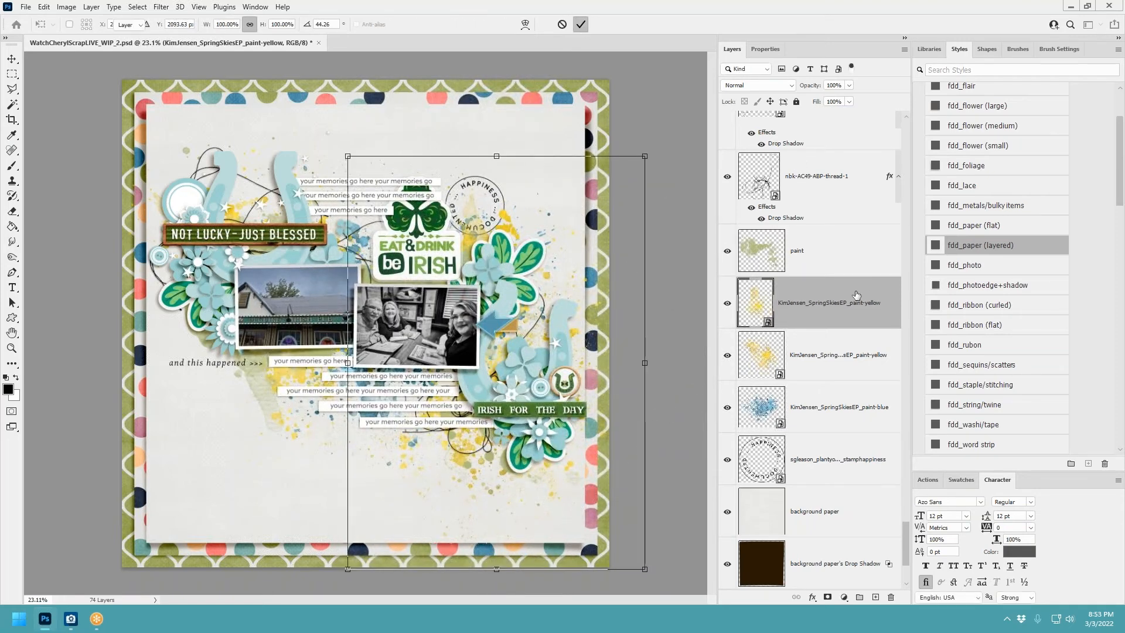
Step: Move both yellow paint layers beneath the happiness stamp and clip them to the background paper
left_click(829, 352, "shift")
left_click_drag(829, 352, 829, 487)
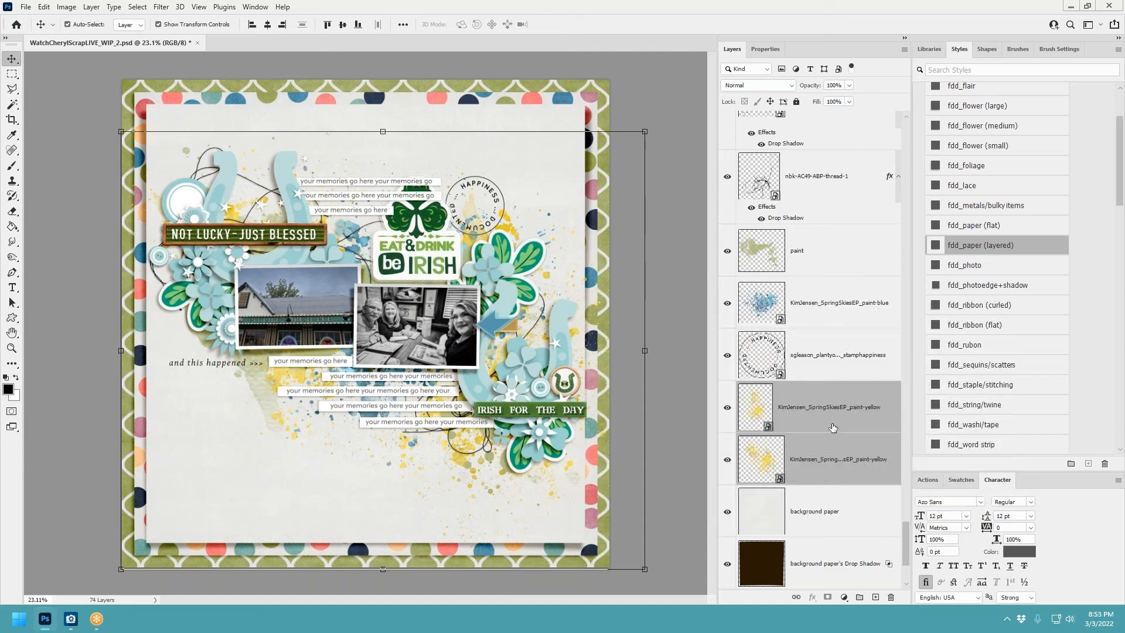
key("ctrl+alt+g")
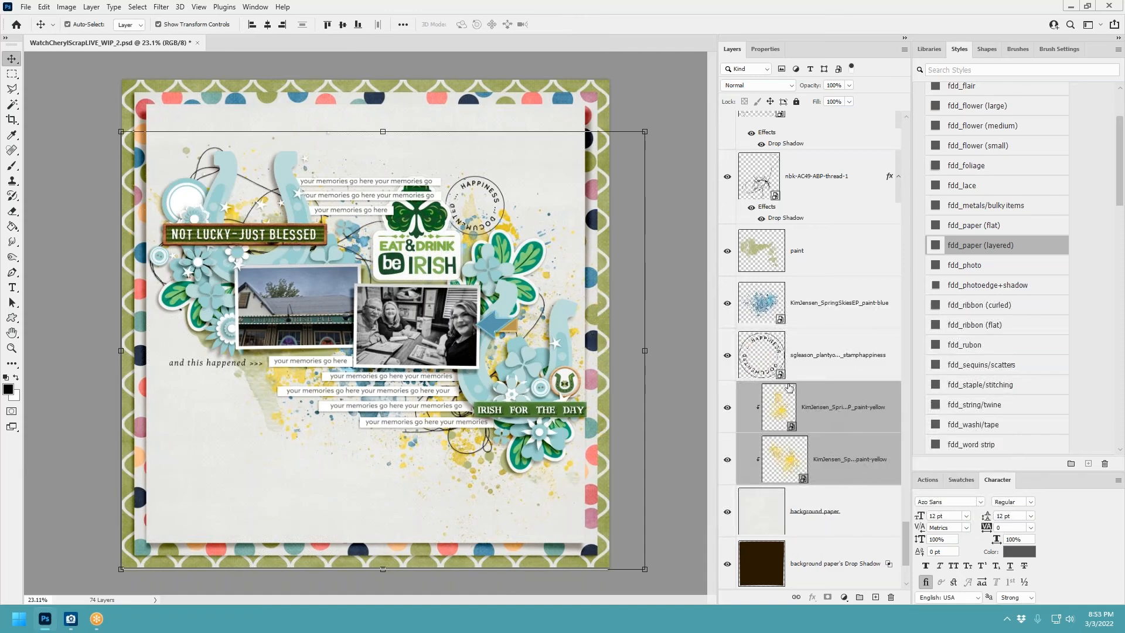
left_click(638, 228)
Step: Clip the bellagypsy_aplaceforeverything_solid4 paper to the left horseshoe base and merge the two
scroll(416, 277, "up", 1)
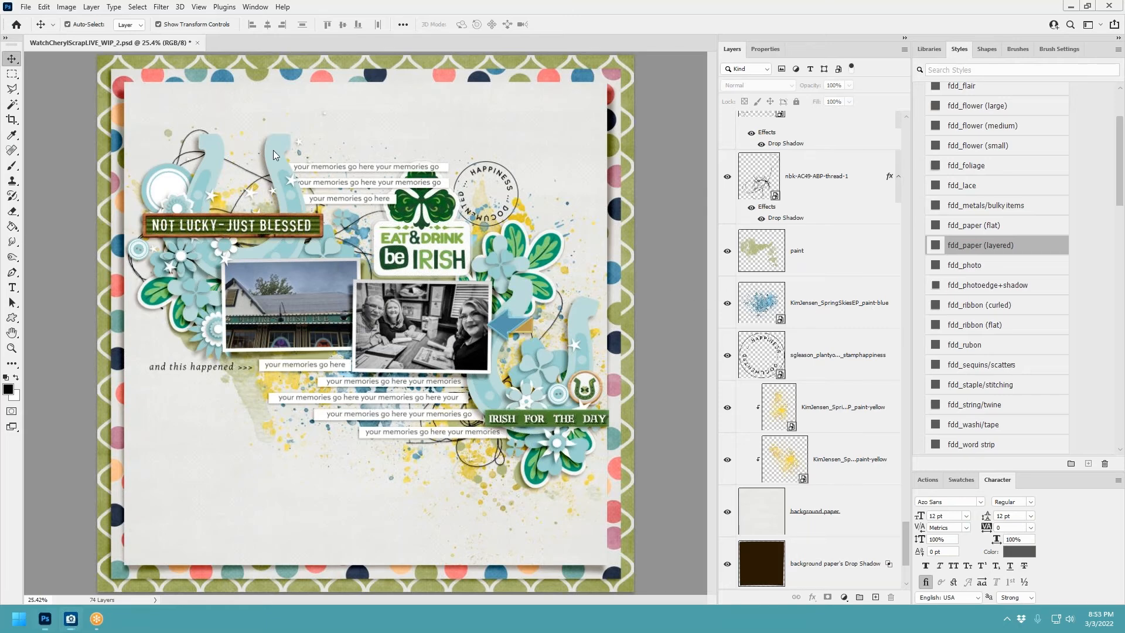
left_click(283, 164)
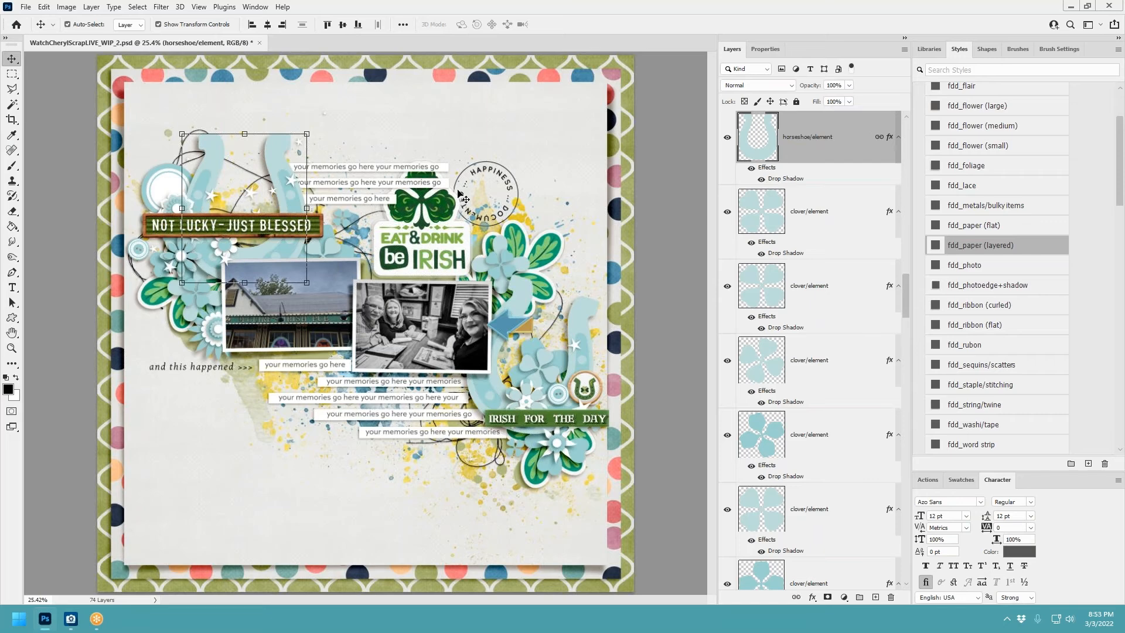
key("ctrl+v")
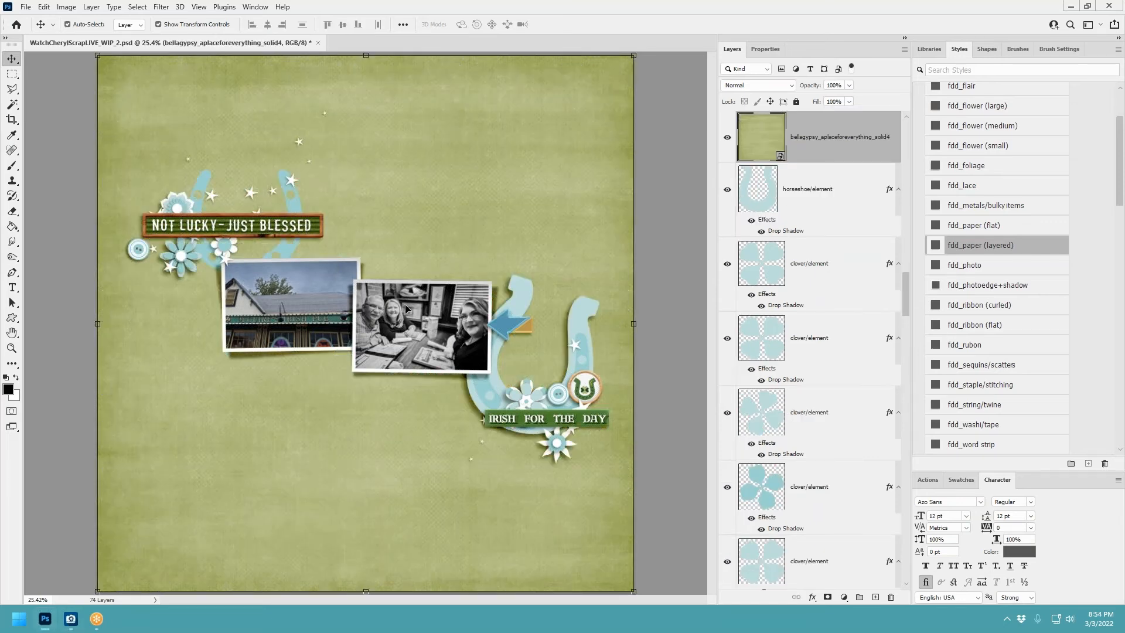
key("ctrl+alt+g")
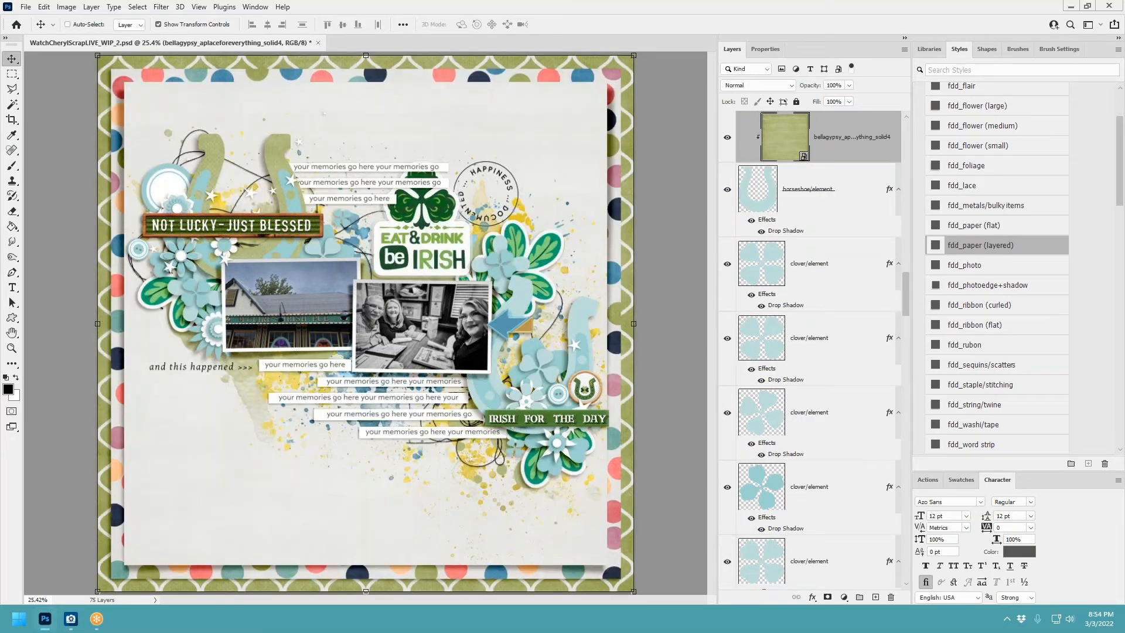
key("ctrl+e")
Step: Clip the bellagypsy_aplaceforeverything_solid4 paper to the right horseshoe base
left_click(590, 313, "ctrl")
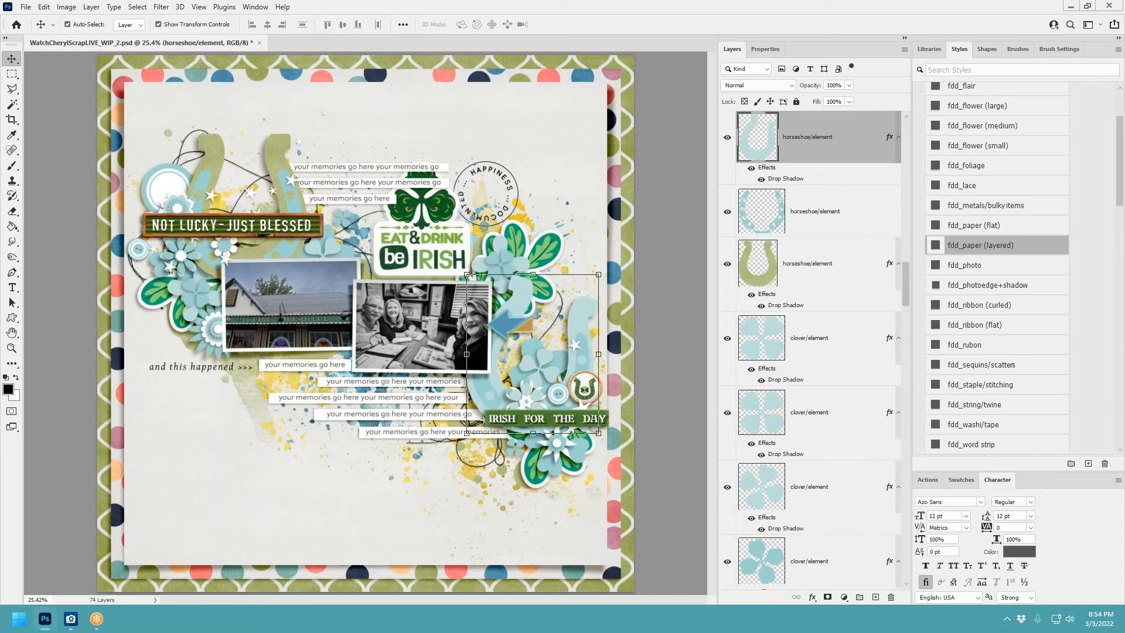
key("ctrl+v")
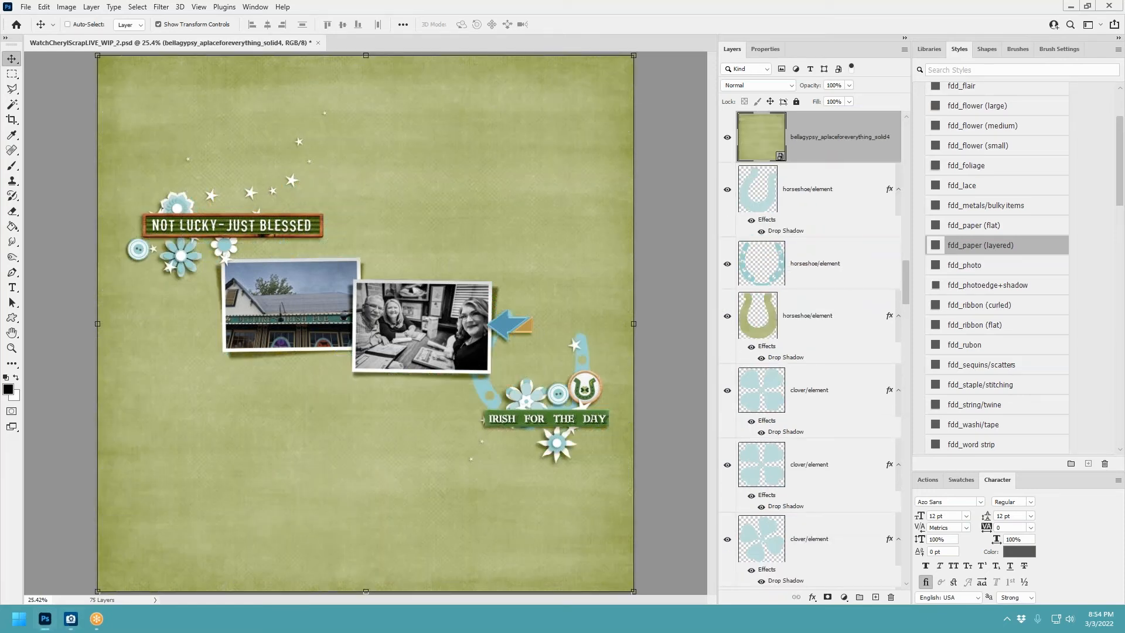
key("ctrl+alt+g")
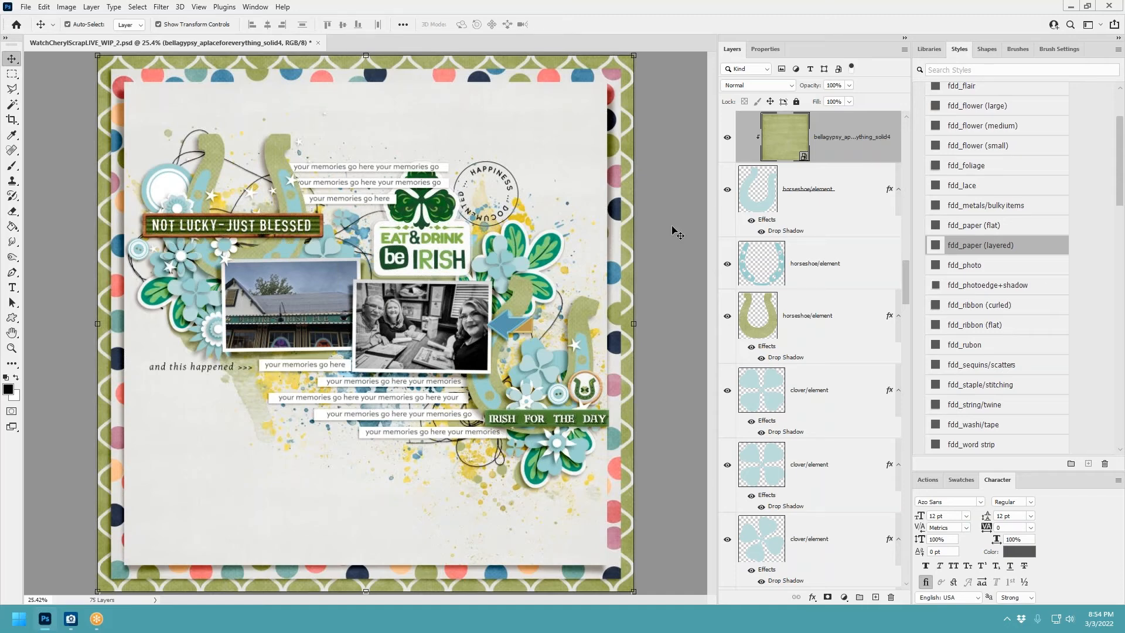
Step: Try the bellagypsy_aplaceforeverything_pattern12 paper clipped to the right horseshoe's upper layer, and delete it
left_click(589, 355)
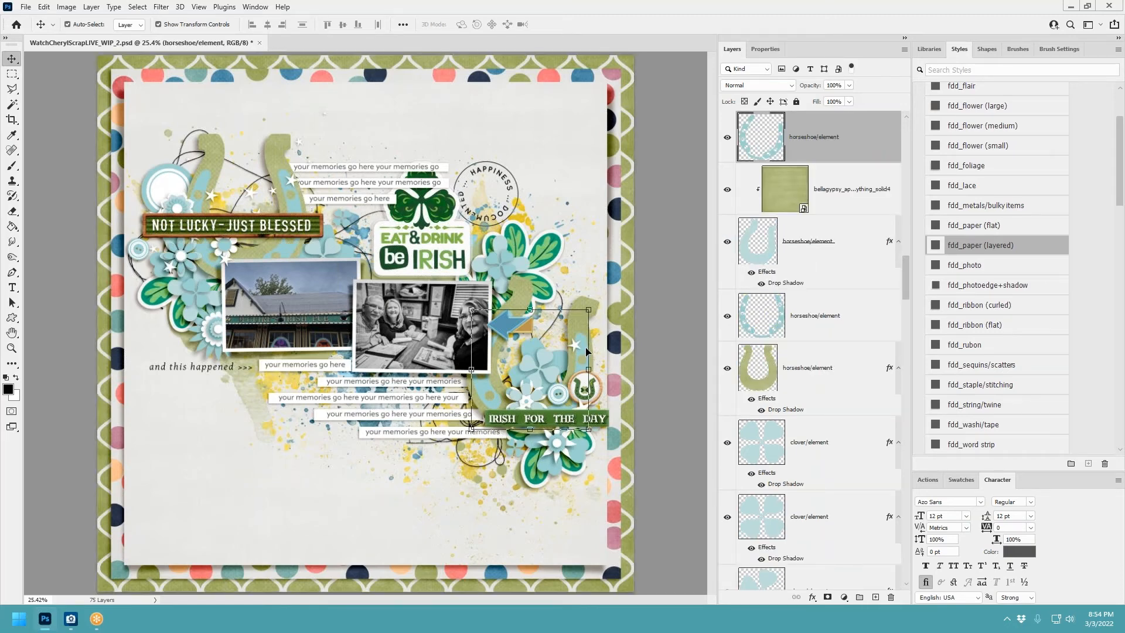
key("ctrl+v")
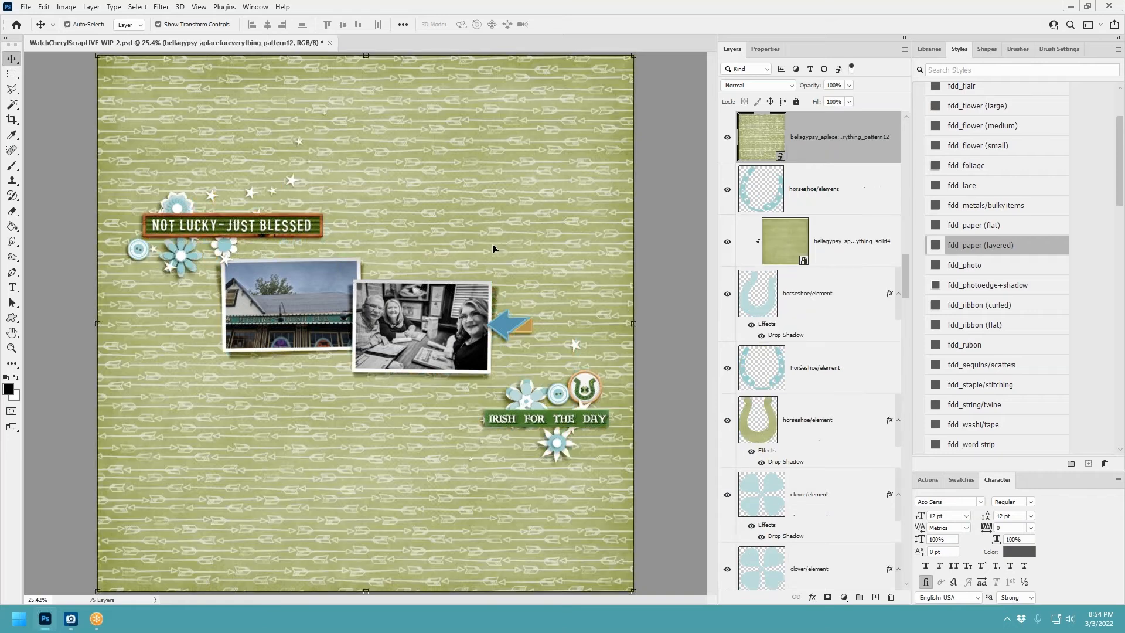
key("ctrl+alt+g")
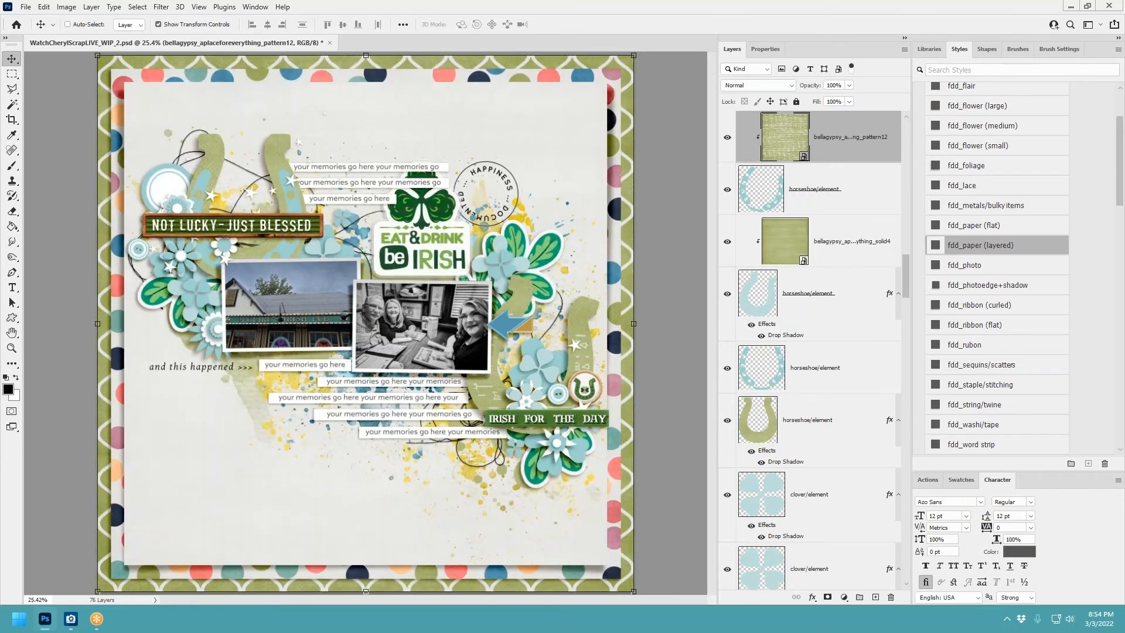
right_click(867, 141)
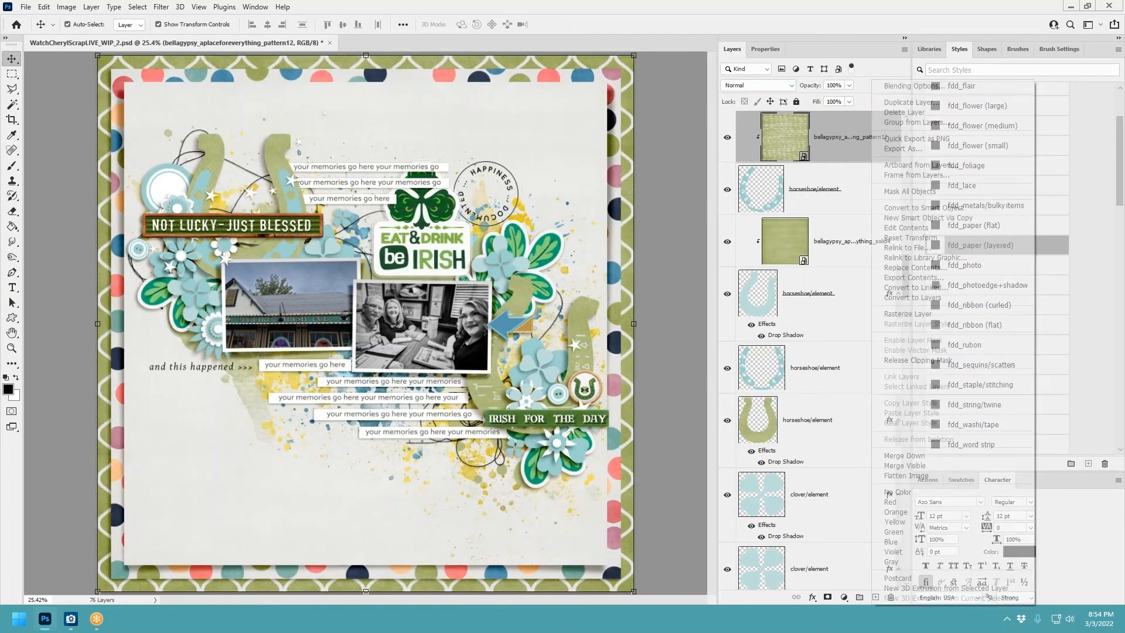
left_click(902, 112)
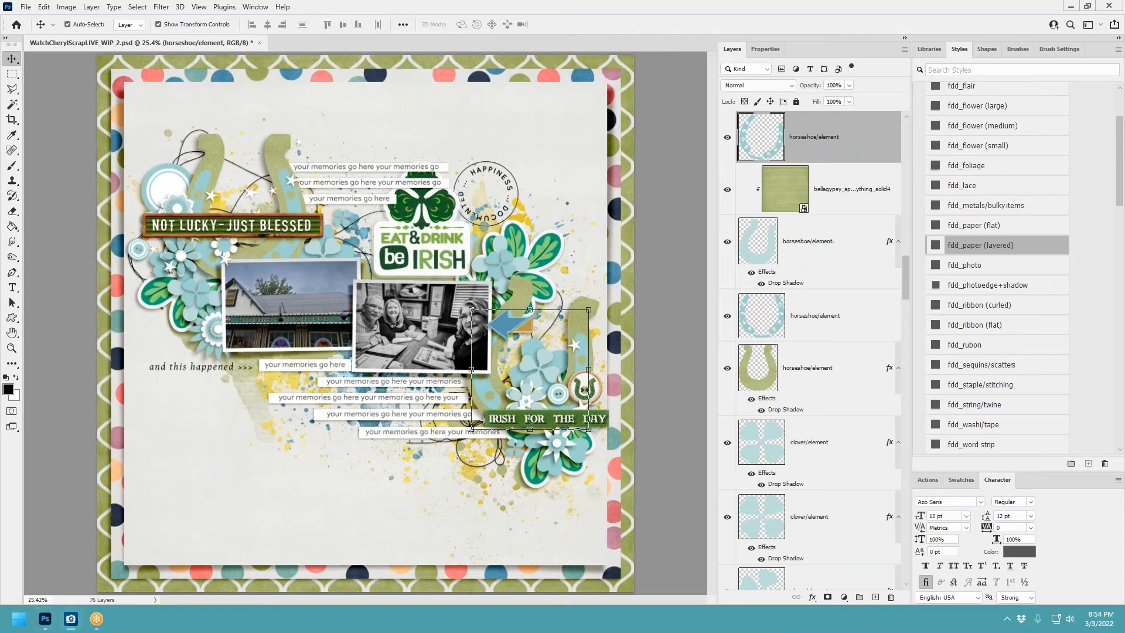
Step: Try the blue bellagypsy_aplaceforeverything_solid6 paper clipped to the right horseshoe's upper layer, and delete it
key("ctrl+v")
key("ctrl+alt+g")
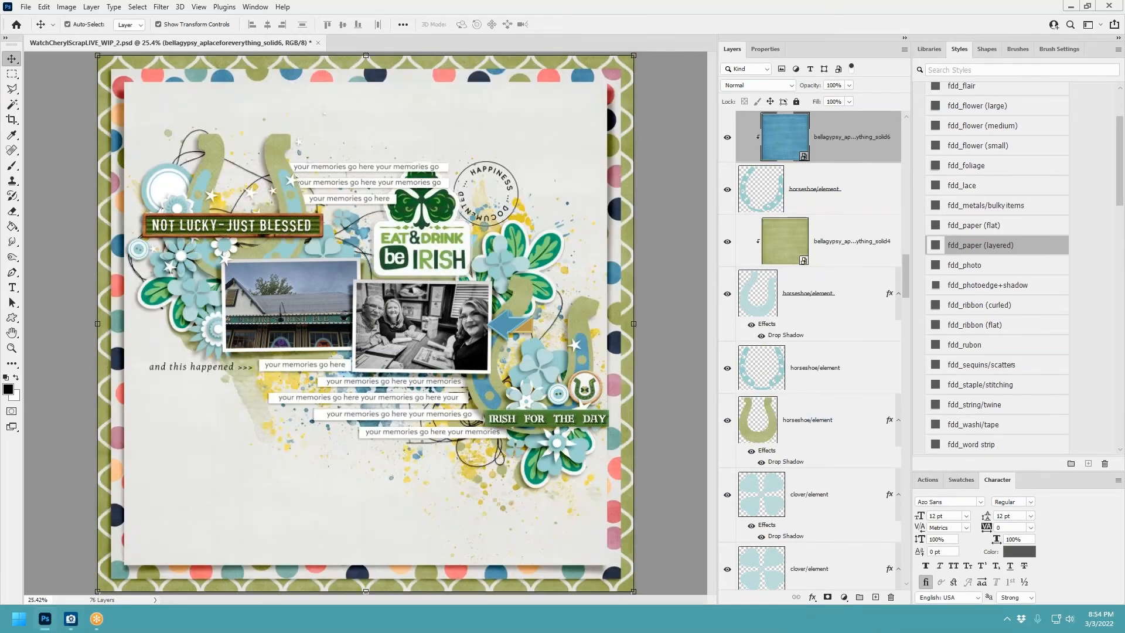
right_click(835, 140)
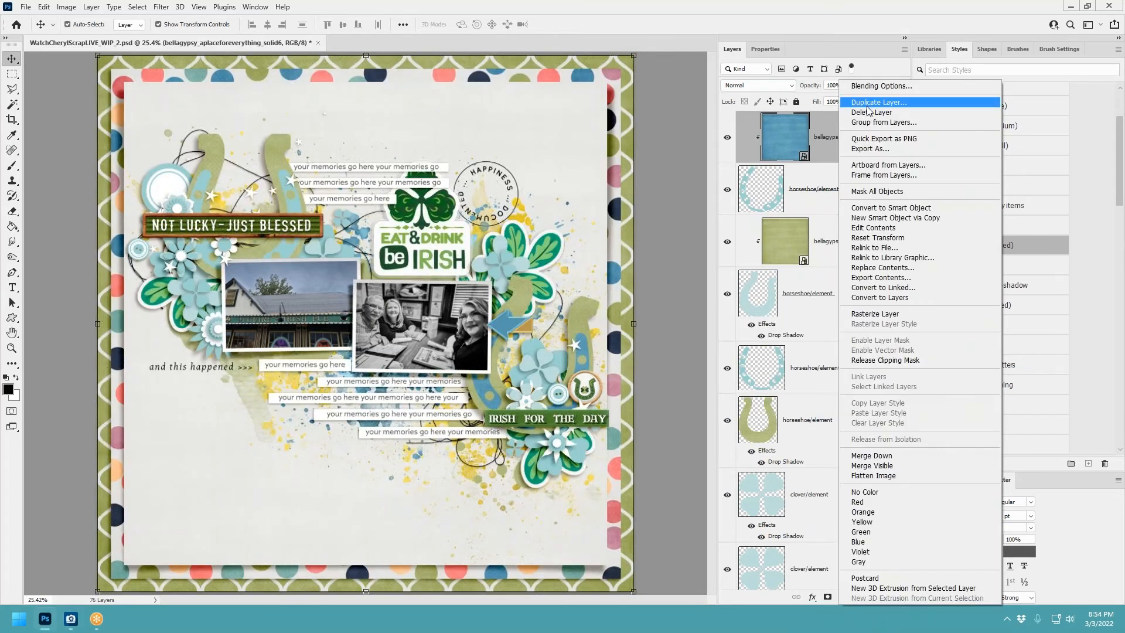
left_click(871, 112)
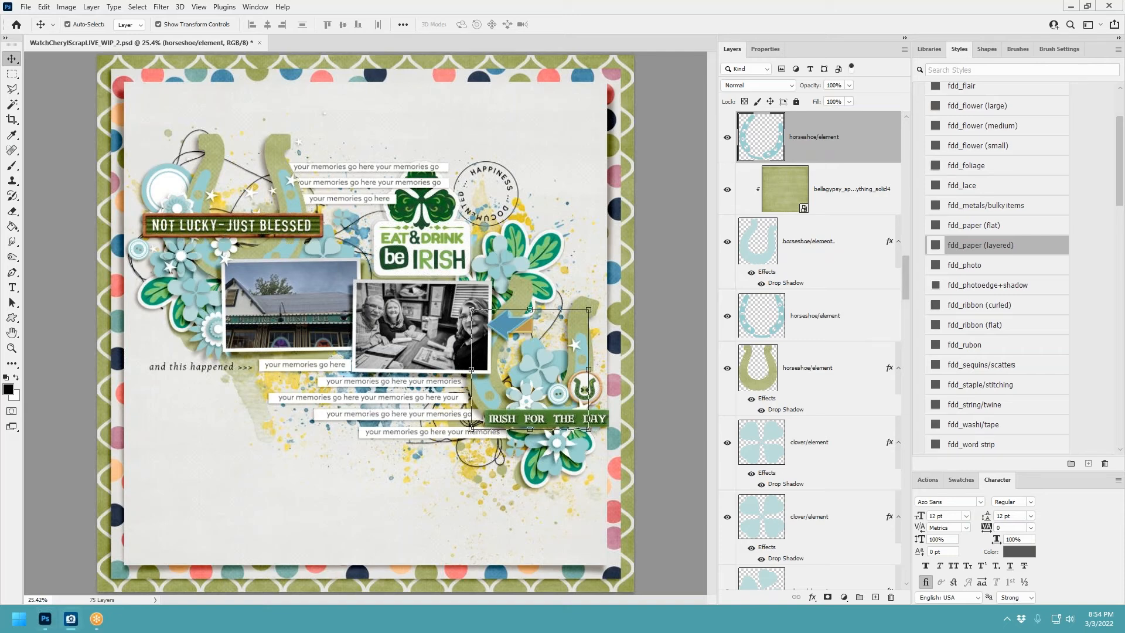
Step: Try the bellagypsy_aplaceforeverything_xp20 paper clipped to the right horseshoe's upper layer, and delete it
left_click_drag(555, 316, 445, 337)
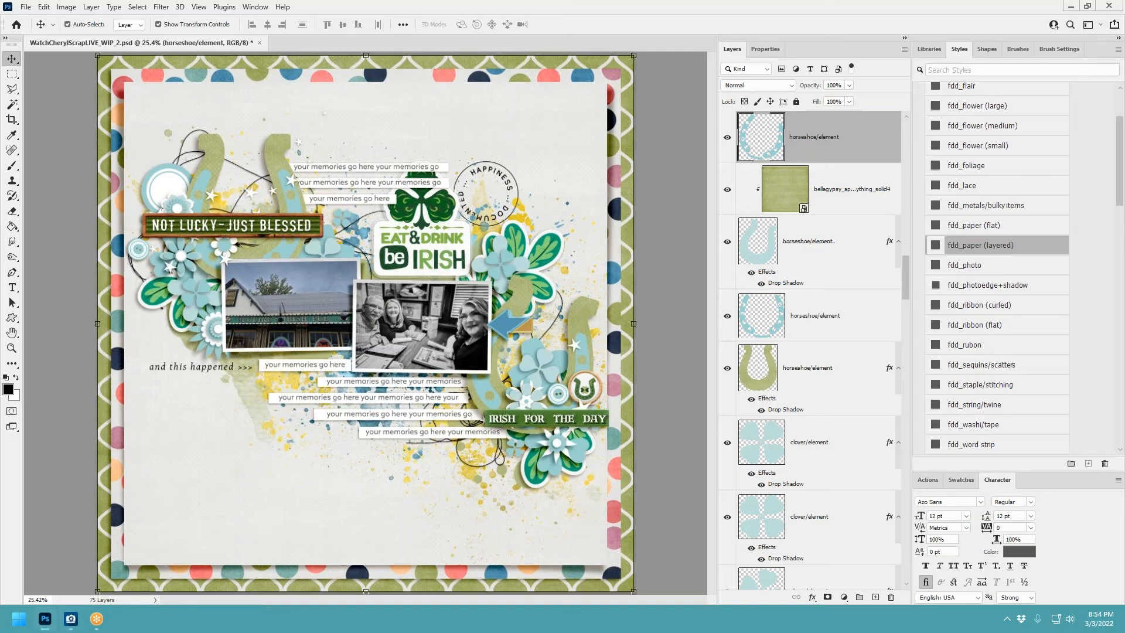
key("ctrl+alt+g")
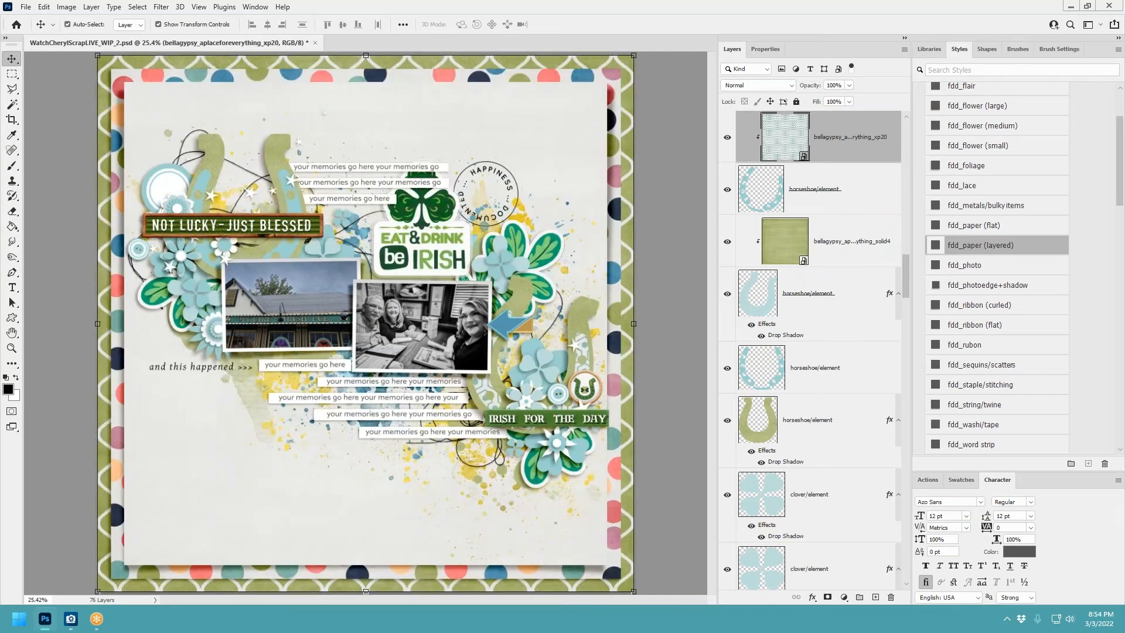
right_click(835, 143)
left_click(867, 122)
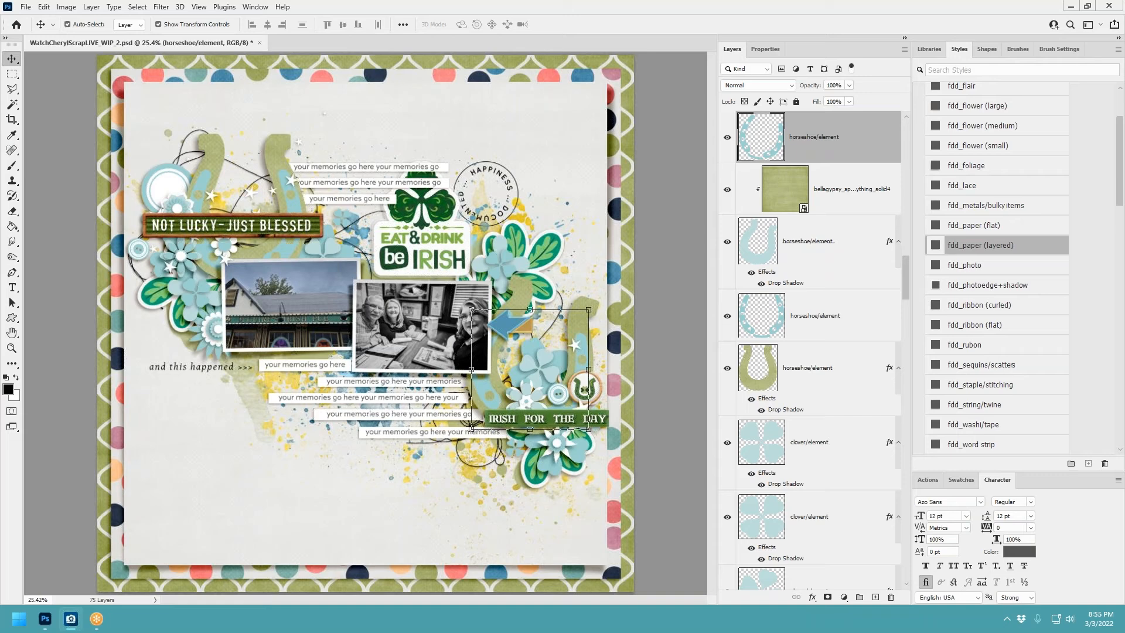
Step: Place the PaulaKesselring_ASpringDay_ExtraBits_40 branch beneath the "Irish for the Day" cluster and apply the fdd_metals/bulky items shadow style
left_click_drag(1124, 363, 486, 460)
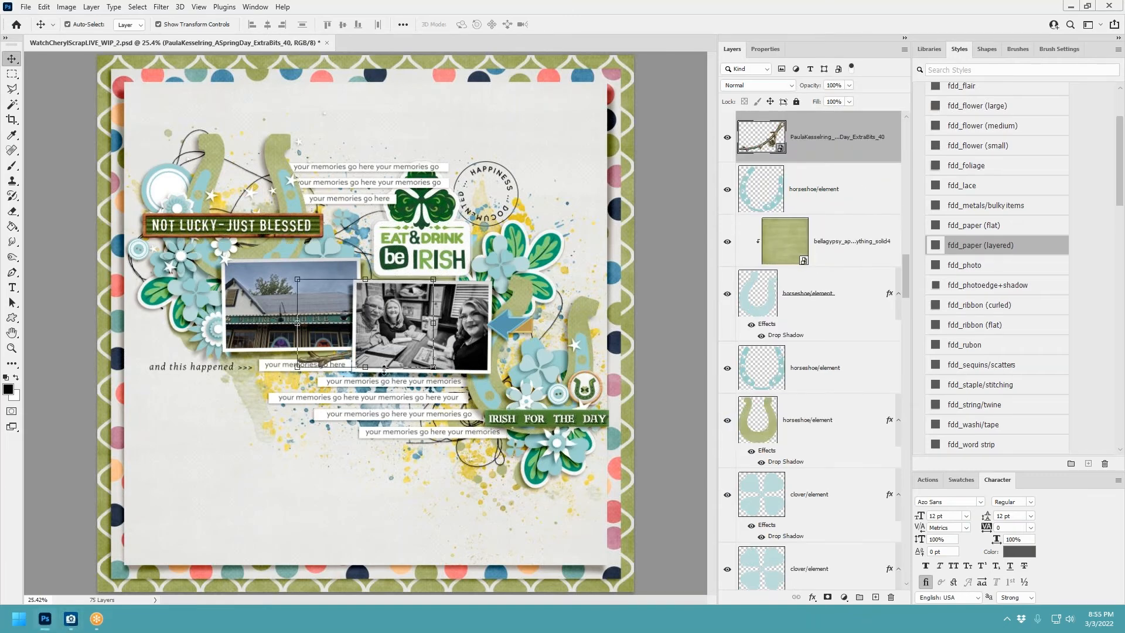
left_click_drag(395, 359, 509, 446)
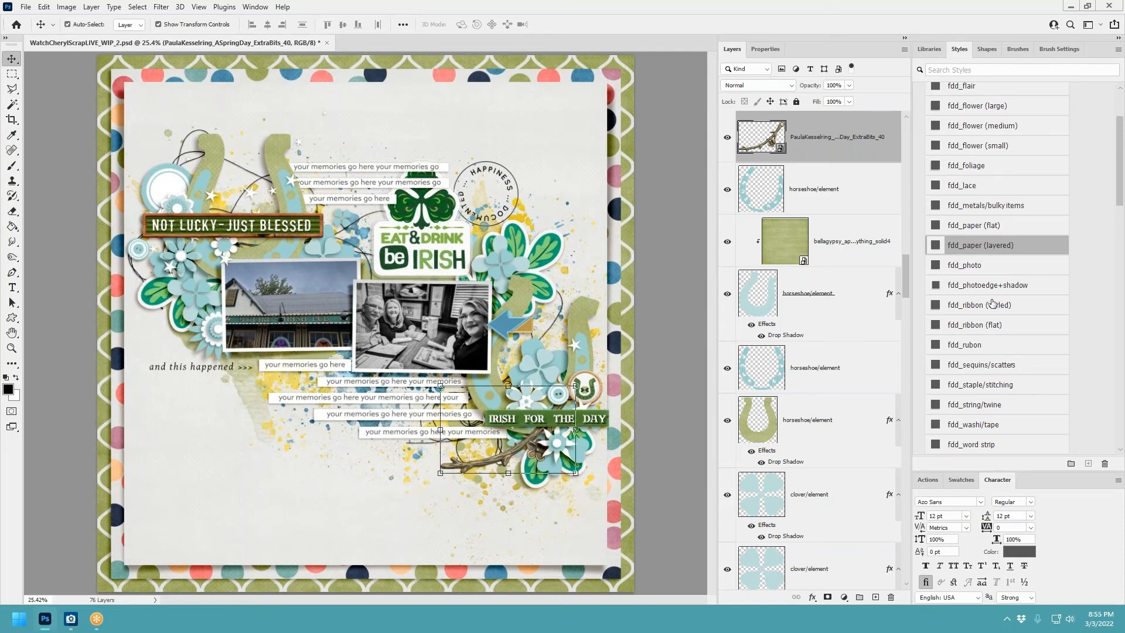
left_click(986, 209)
Step: Duplicate the branch to the cluster beside the left photo, flip it horizontally, and rotate it to -162.55° so it curves around the flowers
left_click_drag(529, 437, 253, 246)
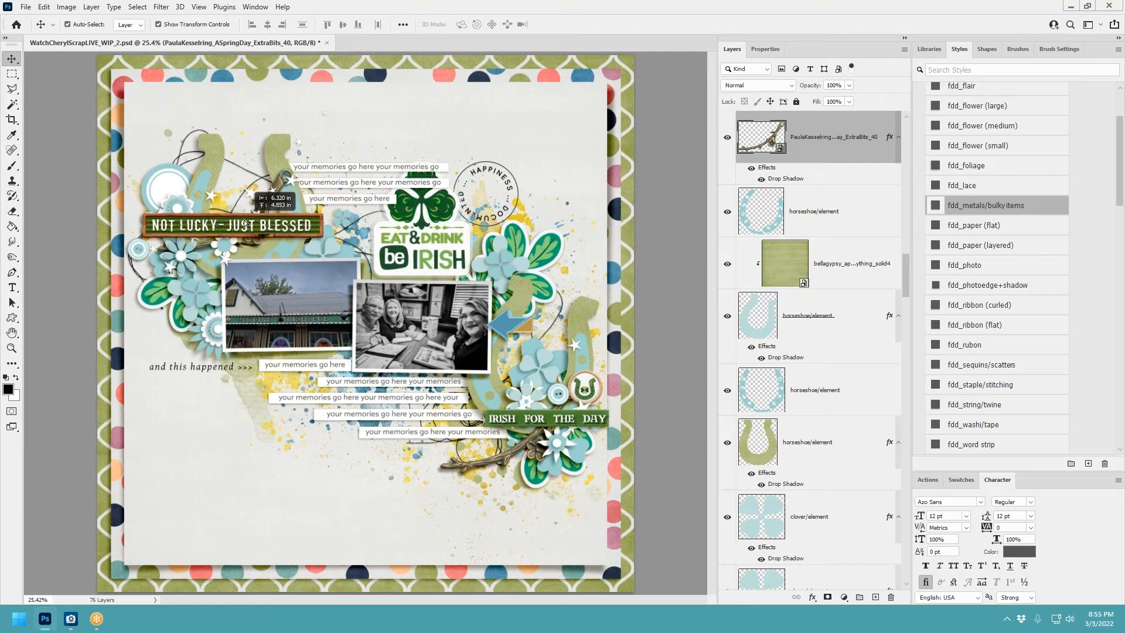
left_click(44, 7)
mouse_move(107, 276)
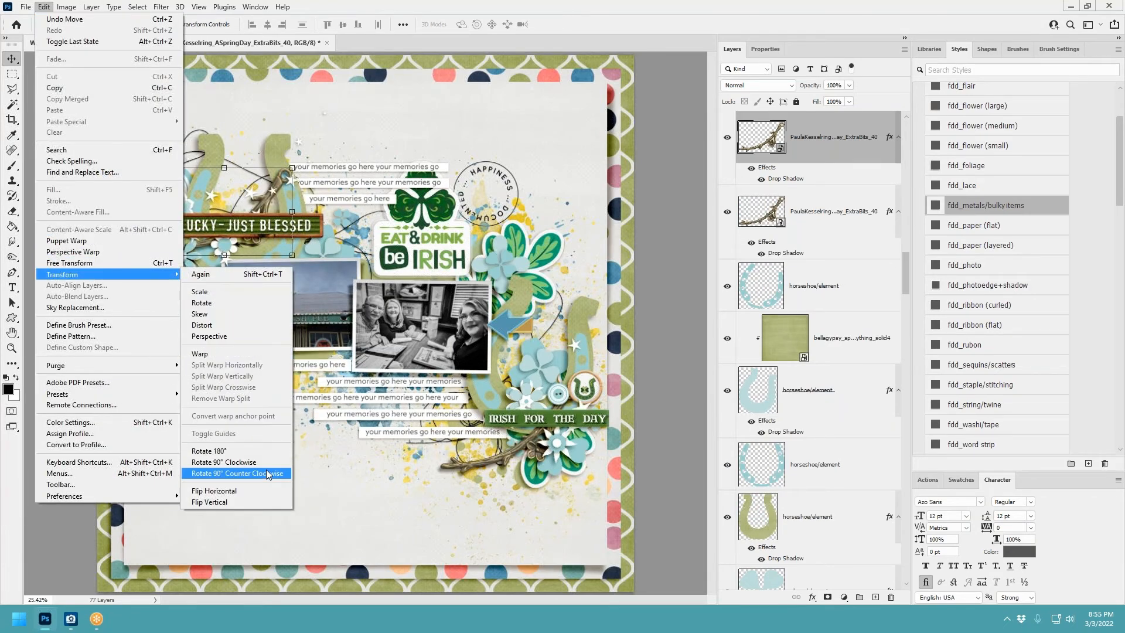
left_click(267, 491)
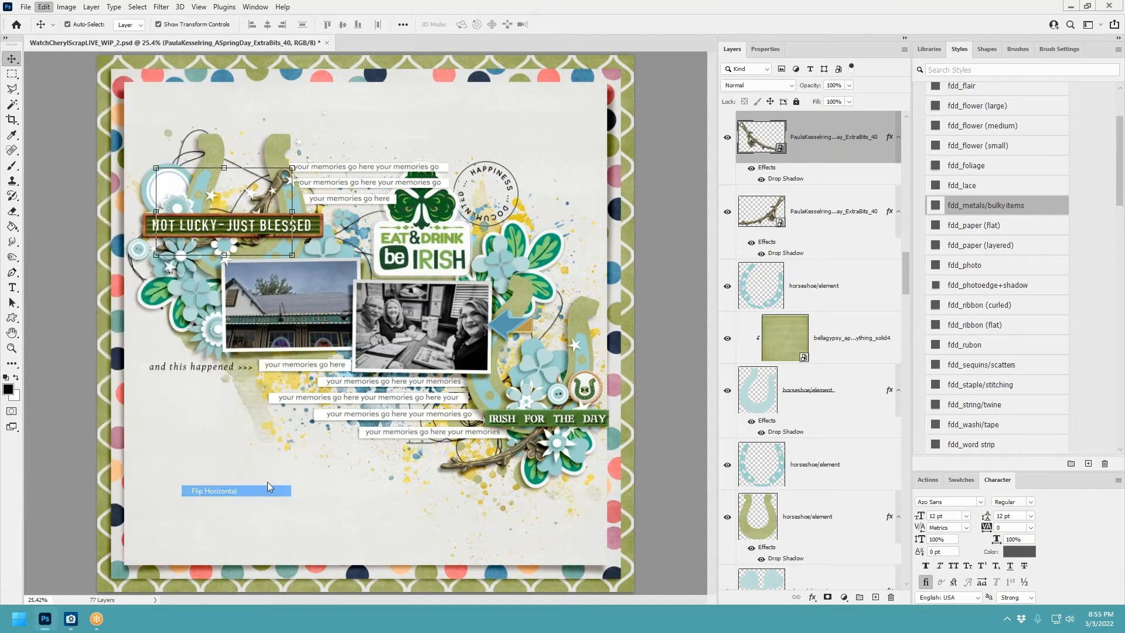
left_click_drag(162, 180, 164, 248)
key("ctrl+t")
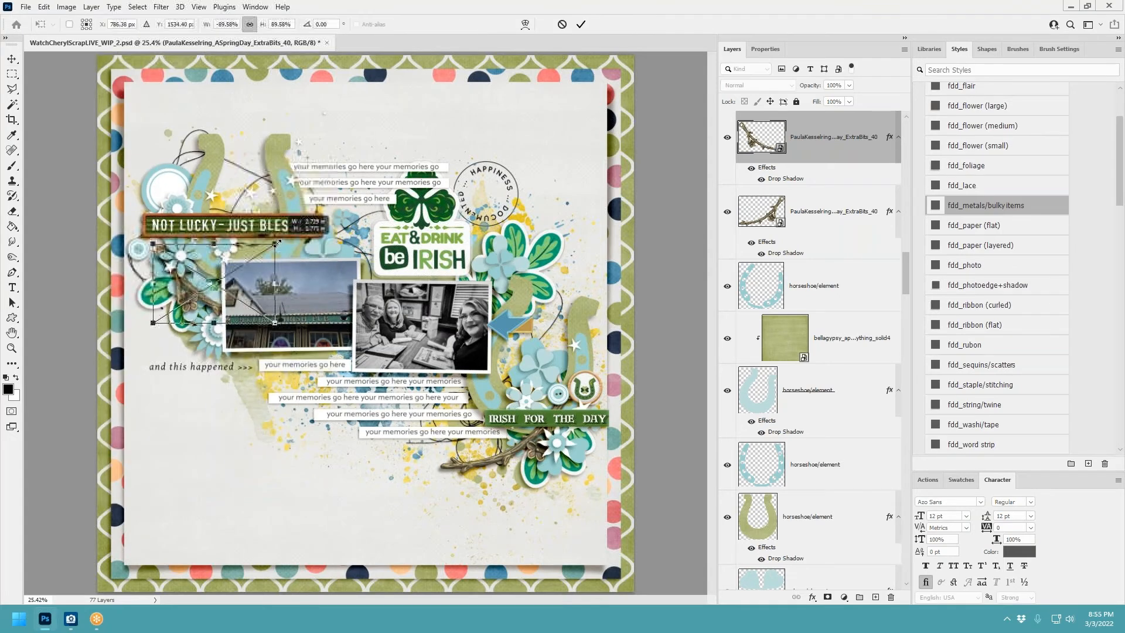
left_click_drag(297, 238, 305, 261)
left_click_drag(239, 275, 214, 258)
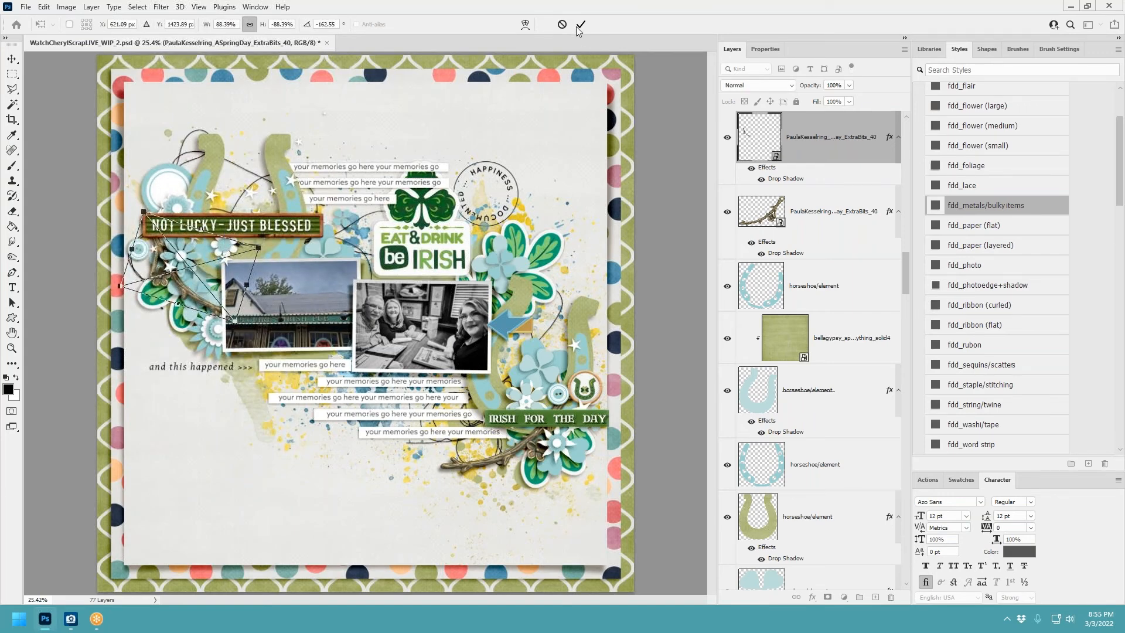
left_click(580, 25)
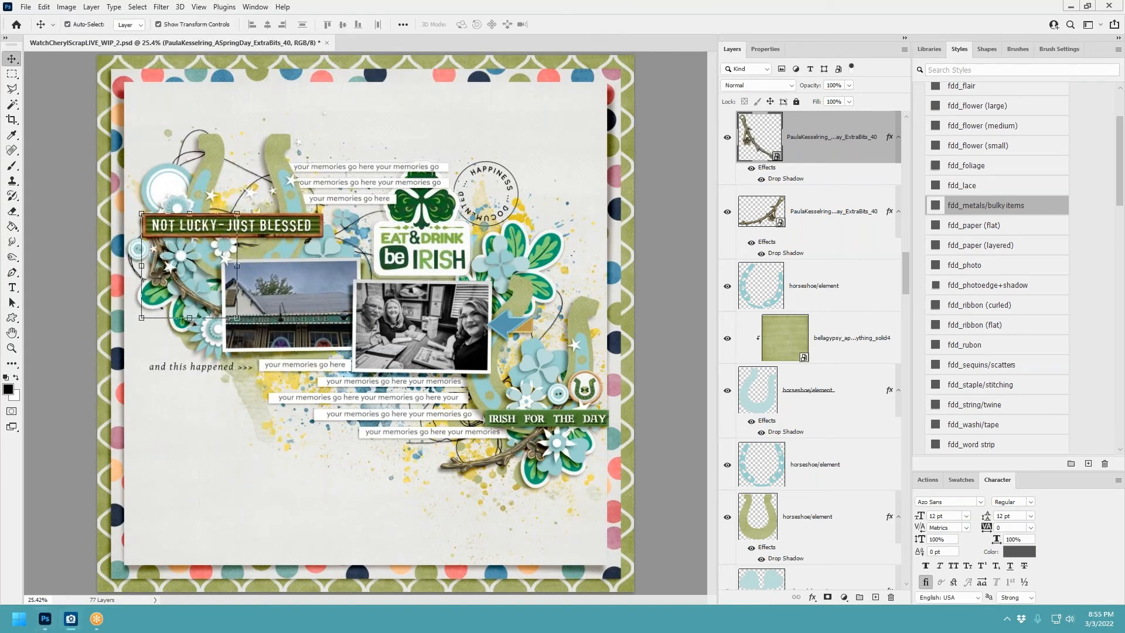
Step: Replace the left cluster's button placeholder with a resized PaulaKesselring_ASpringDay_ExtraBits_36 button using the fdd_paper (flat) style
left_click(565, 400)
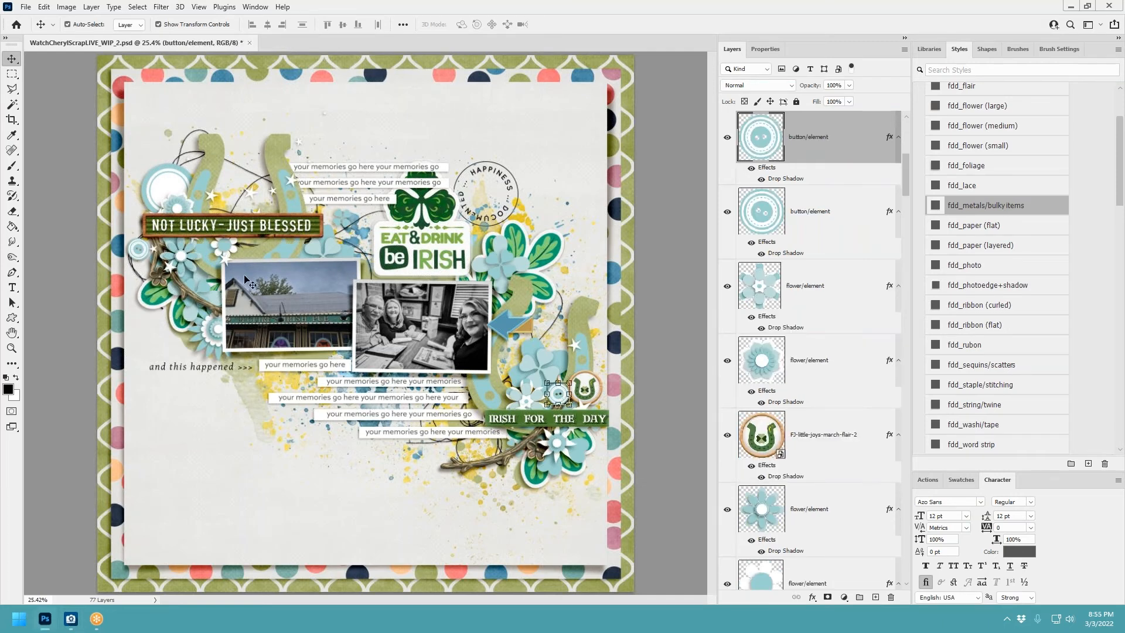
left_click(141, 251)
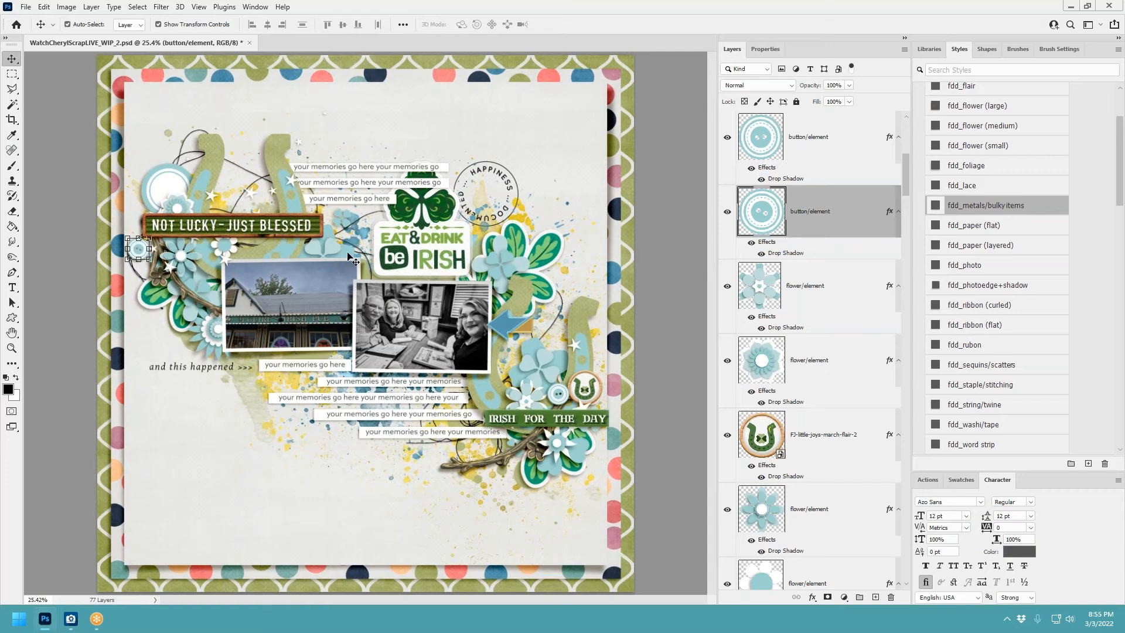
key("ctrl+v")
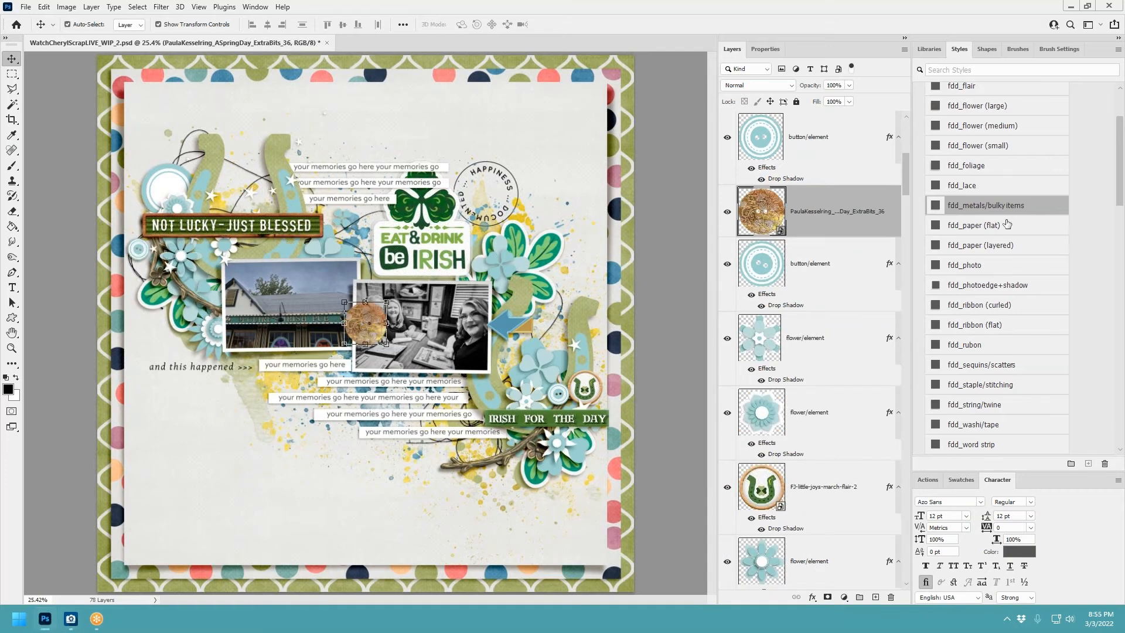
left_click(1007, 225)
left_click_drag(381, 317, 146, 250)
key("ctrl+t")
left_click(581, 24)
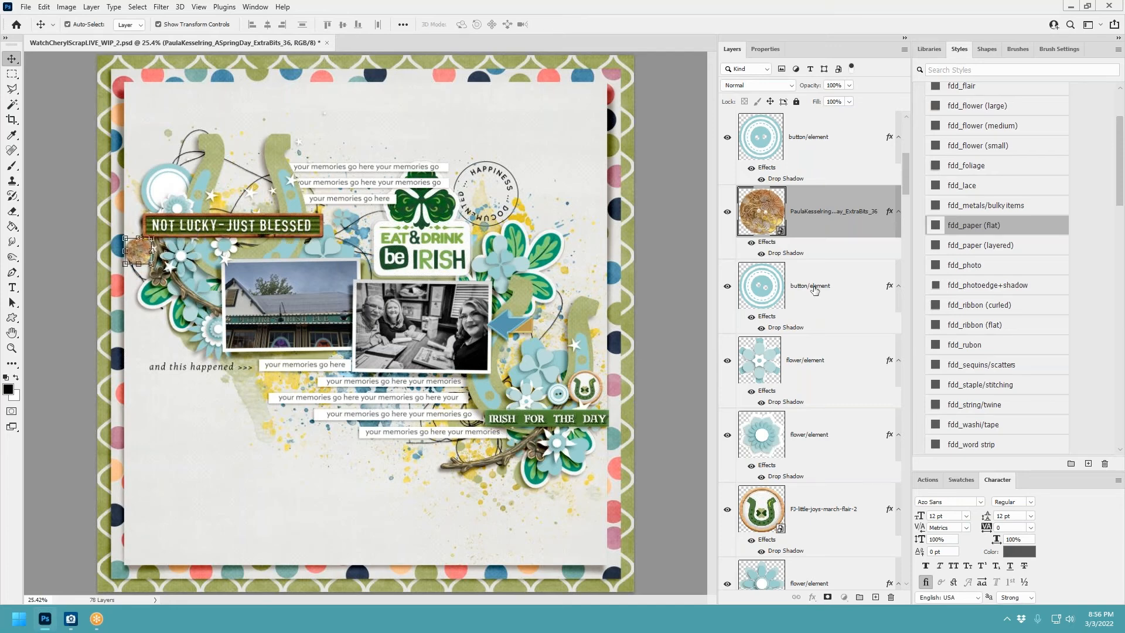
right_click(815, 289)
left_click(851, 170)
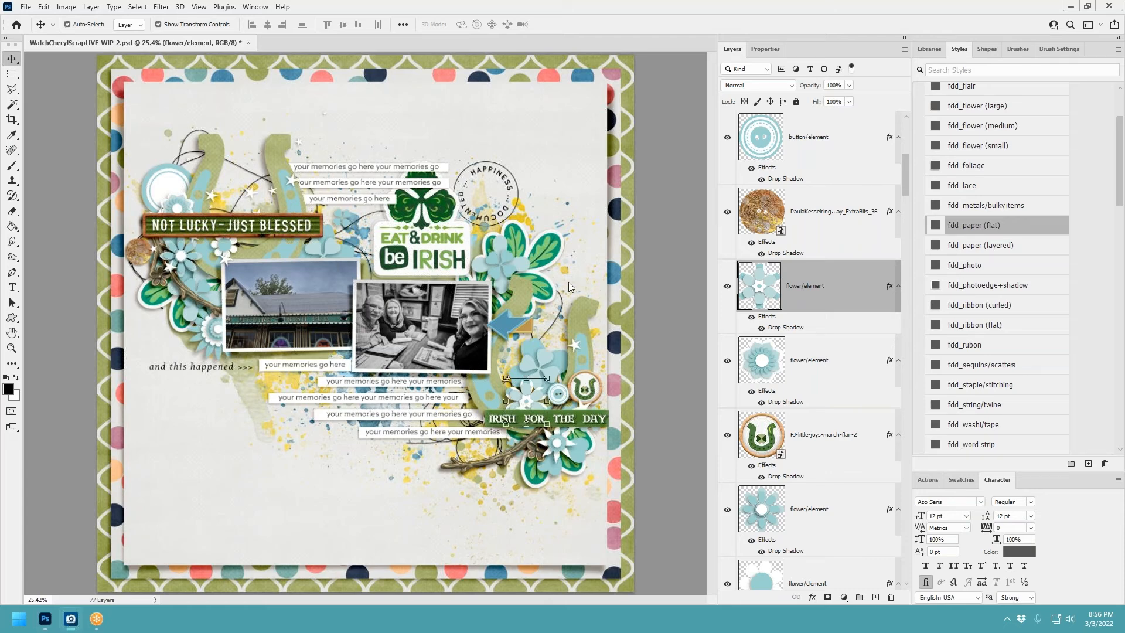
Step: Apply the fdd_paper (layered) style to the "Eat & Drink be Irish" sticker
left_click(449, 252)
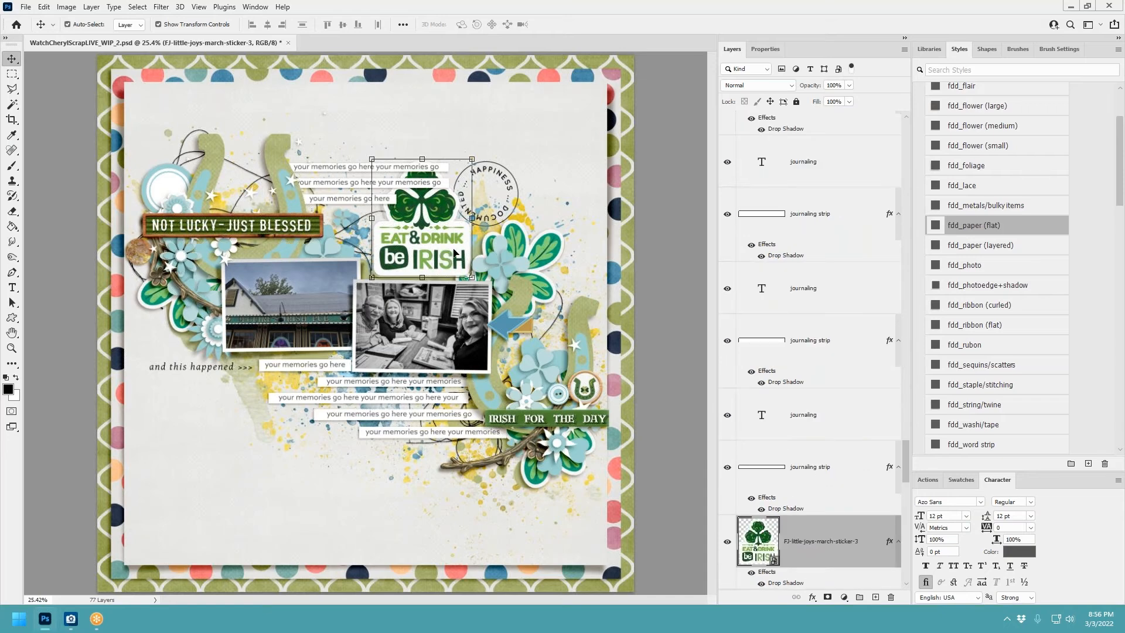
left_click(1002, 250)
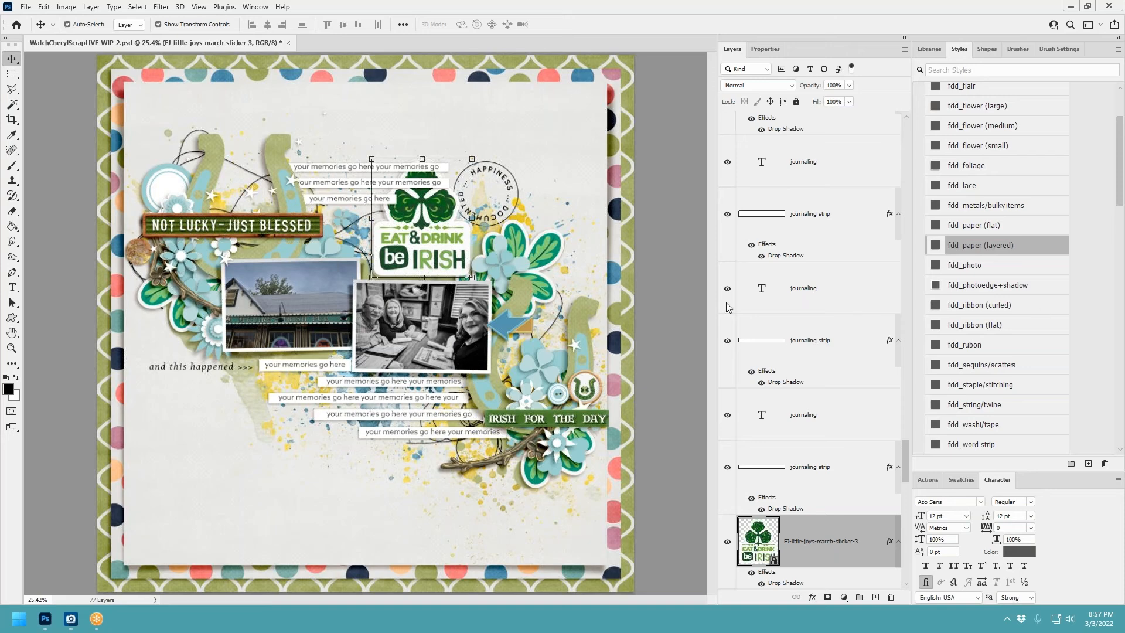
Step: Clip KimJensen_SpringSkiesPP_s-blue to the right horseshoe's upper layer, and replace it with a clipped KimJensen_SpringSkiesPP_s-green paper
left_click(582, 347)
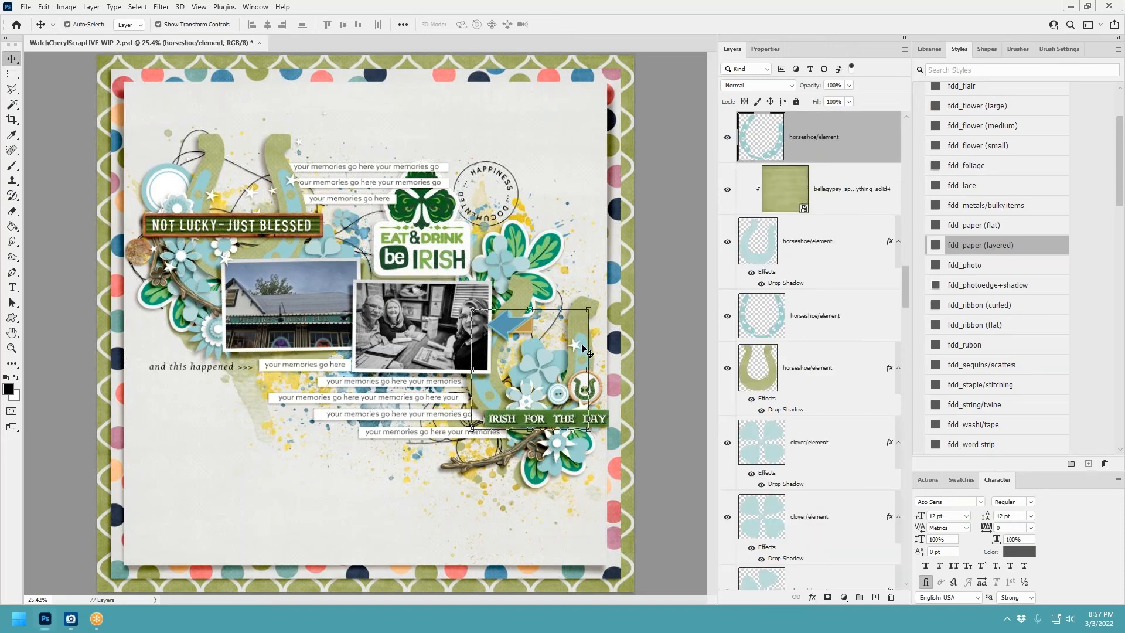
left_click_drag(1124, 345, 472, 340)
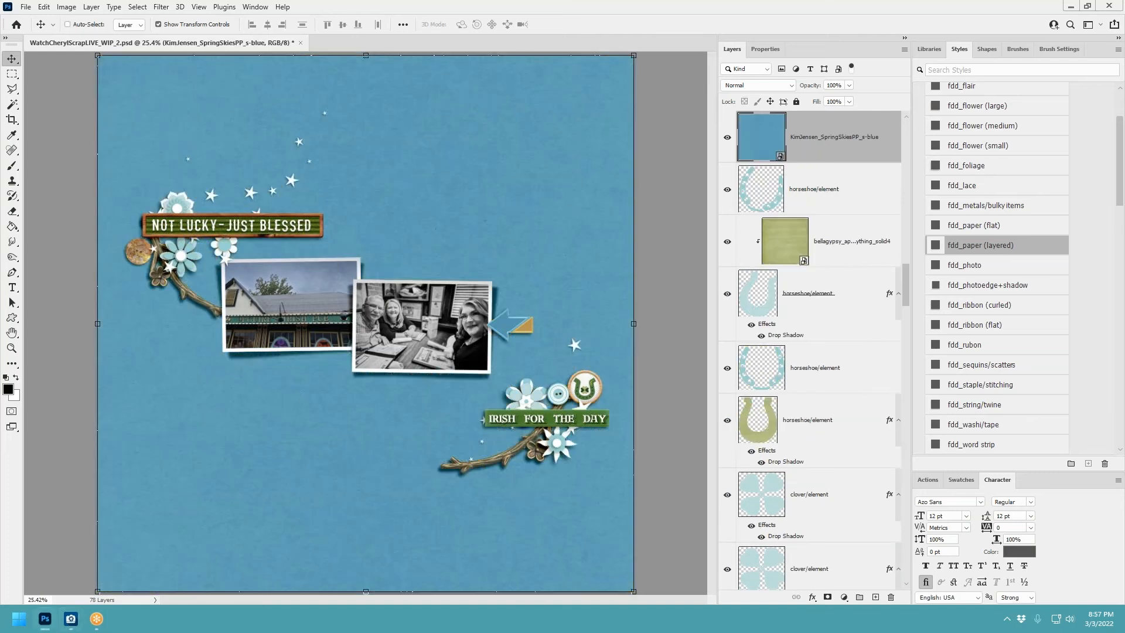
key("ctrl+alt+g")
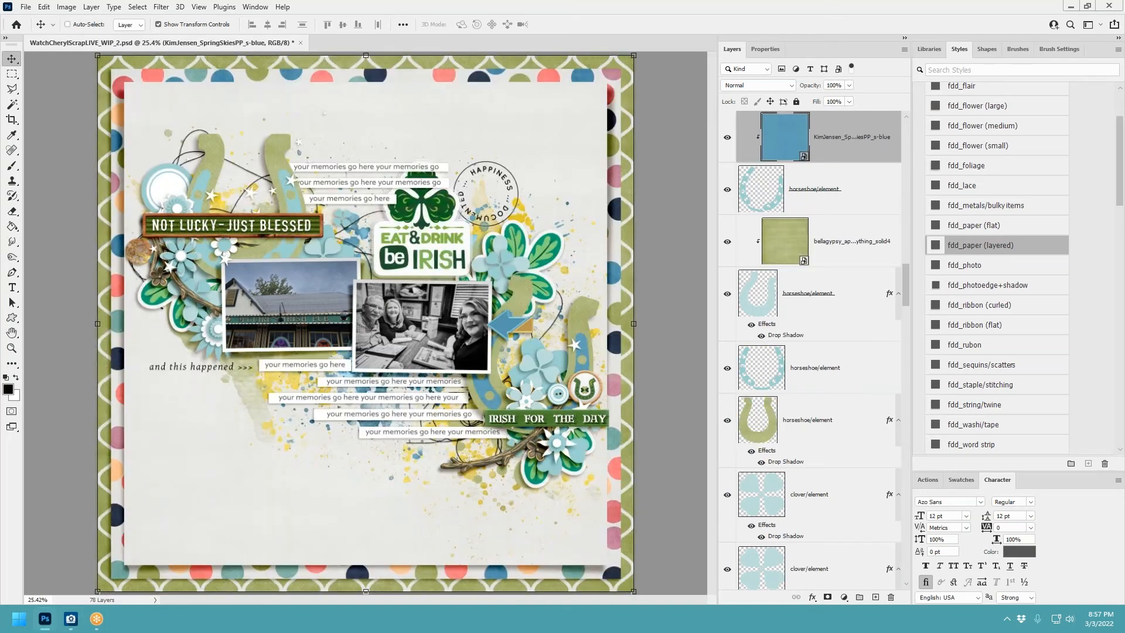
left_click_drag(1124, 355, 507, 353)
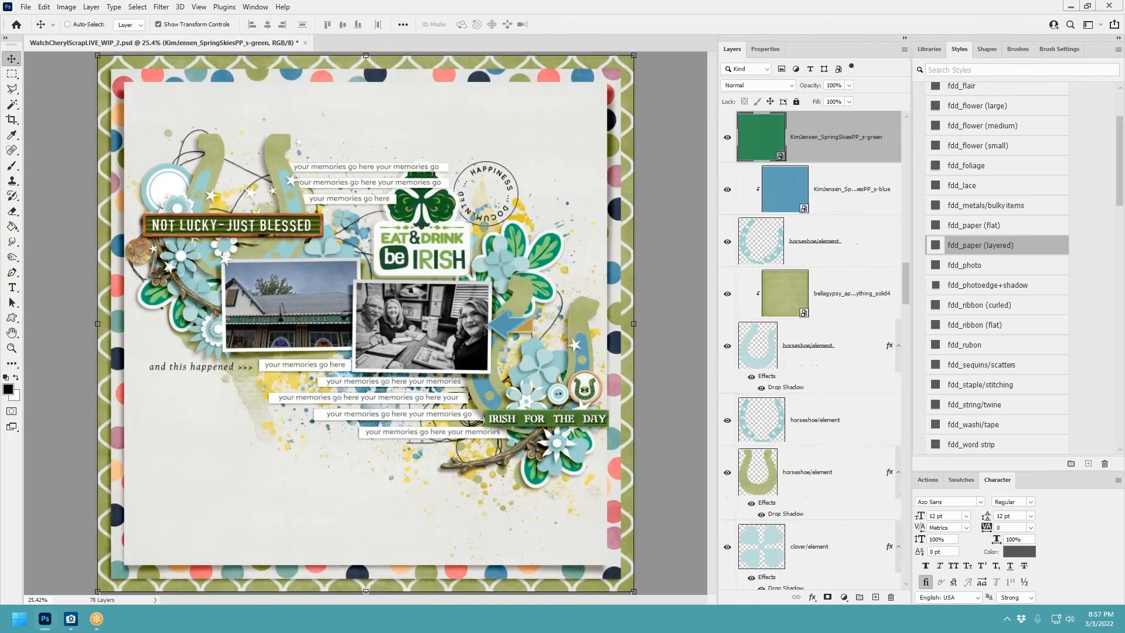
key("ctrl+alt+g")
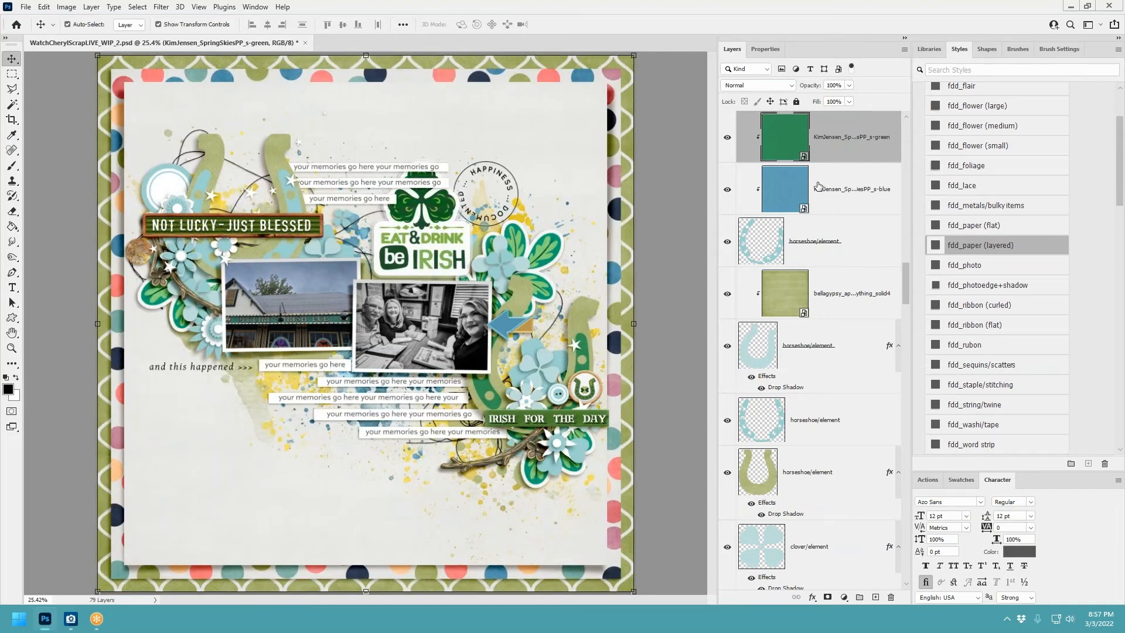
left_click(822, 183)
right_click(865, 186)
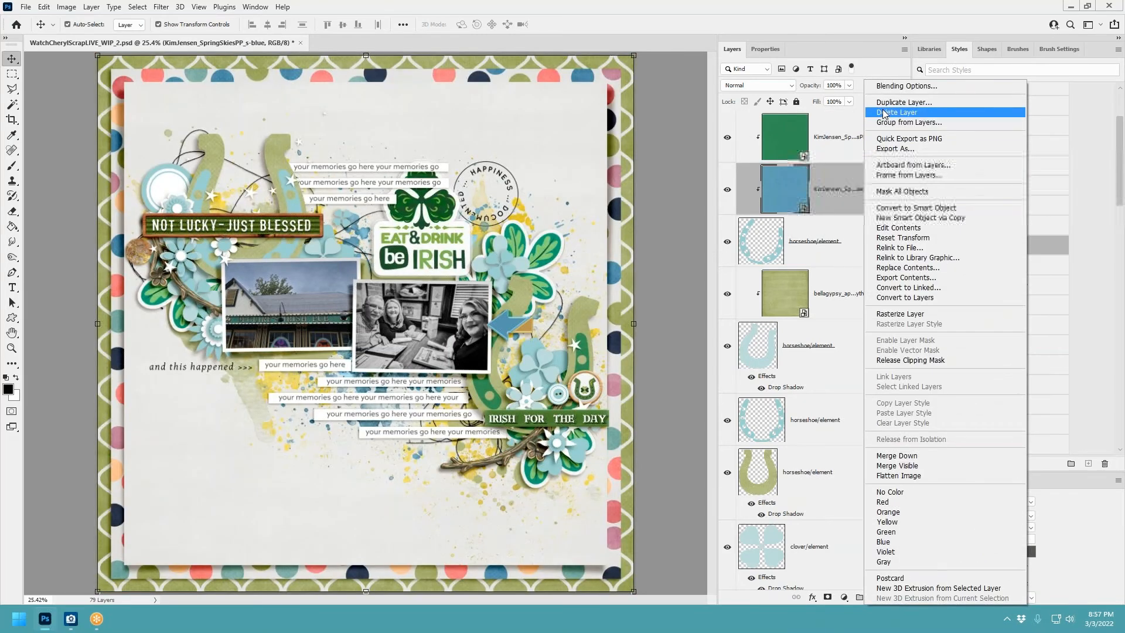
left_click(885, 112)
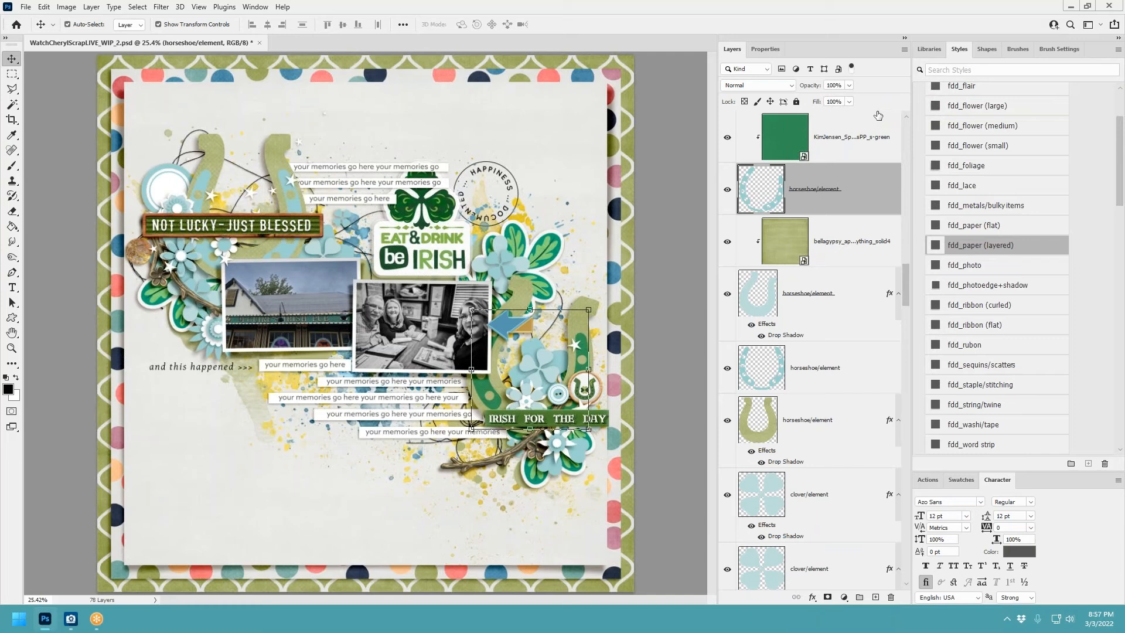
Step: Place KimJensen_SpringSkiesPP_s-green above the left horseshoe's upper layer and clip it to that shape
left_click(831, 364)
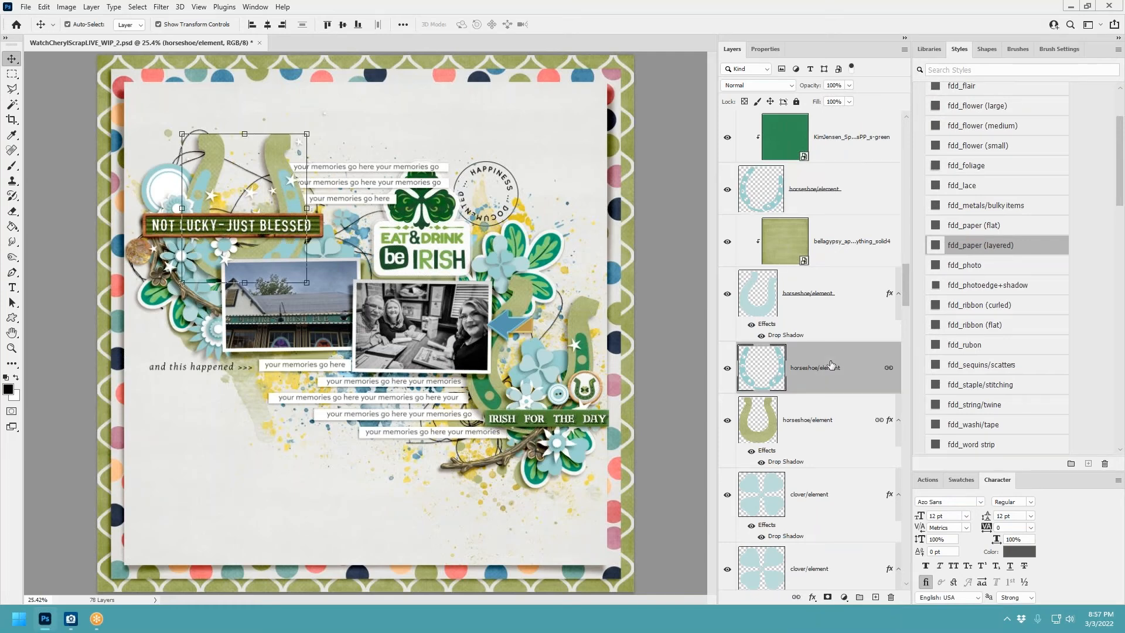
left_click_drag(164, 303, 403, 320)
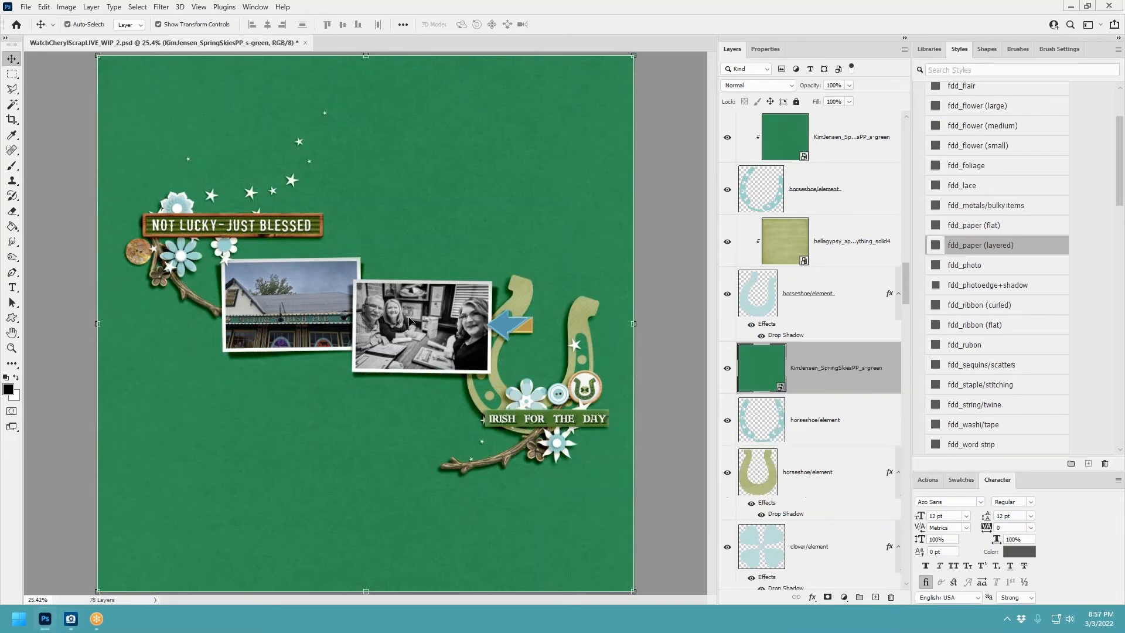
key("ctrl+alt+g")
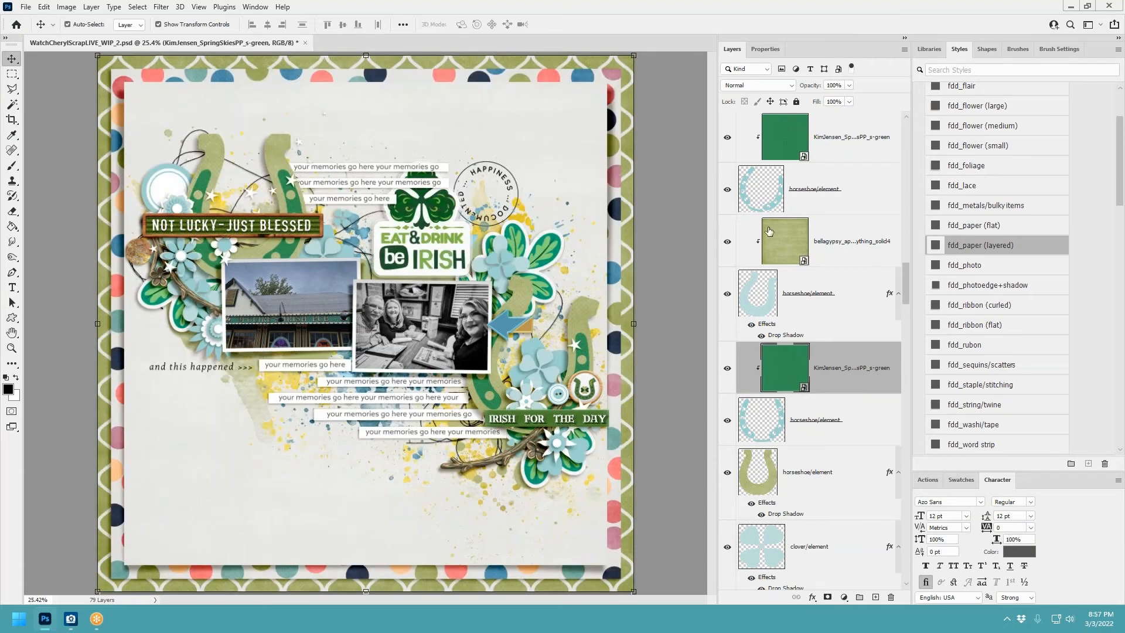
Step: Apply the fdd_paper (flat) style to the upper layers of both horseshoes
left_click(839, 189)
left_click(839, 426, "ctrl")
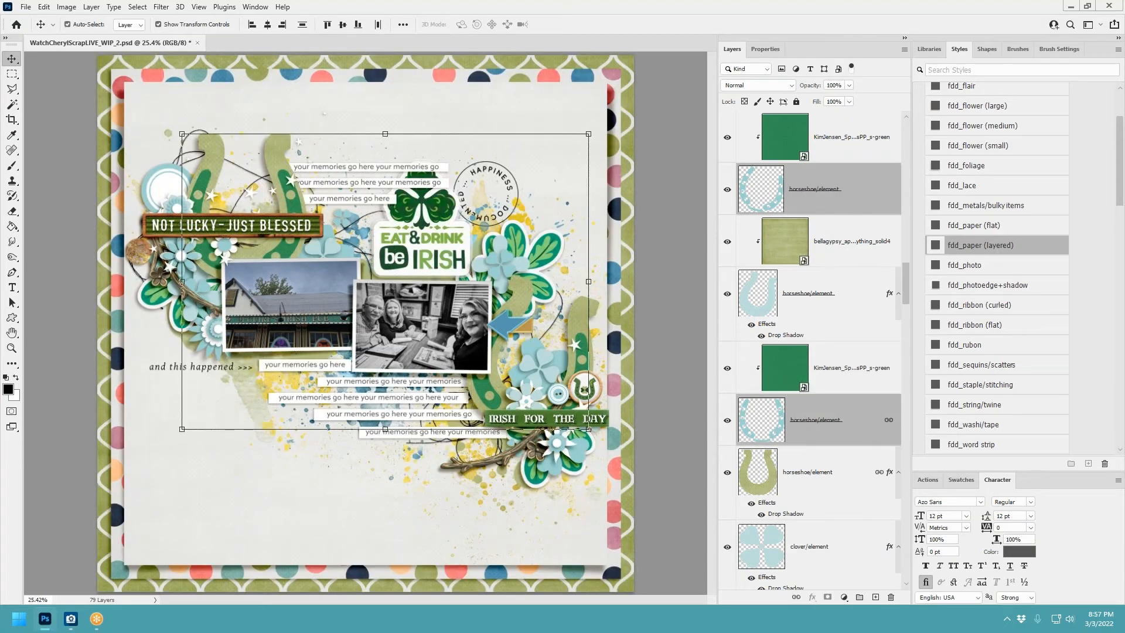
left_click(998, 228)
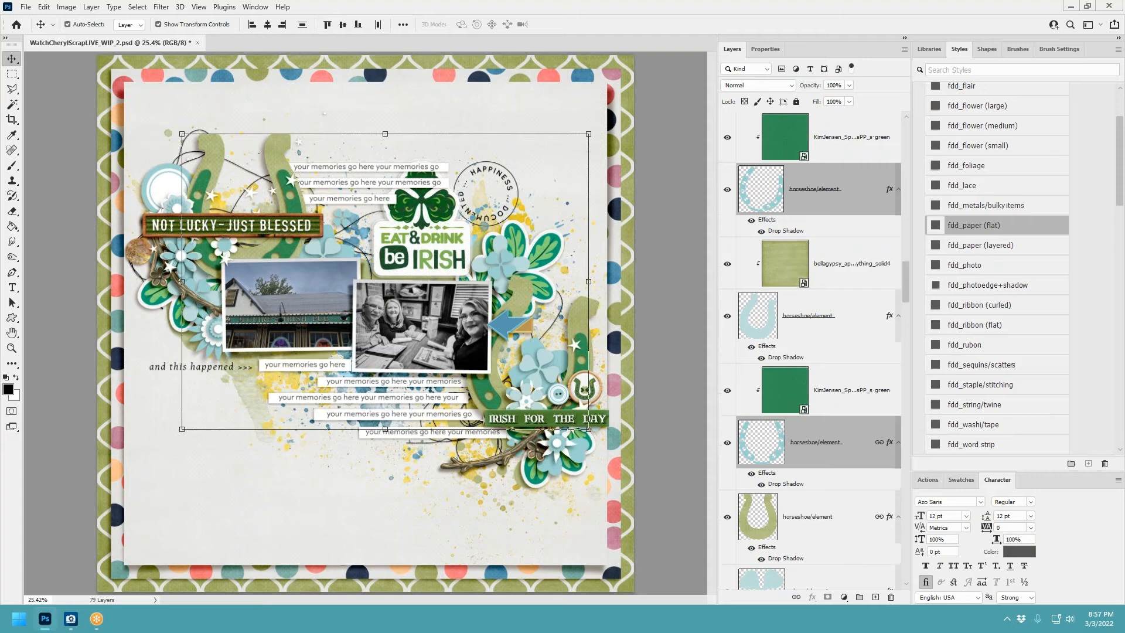
left_click(655, 126)
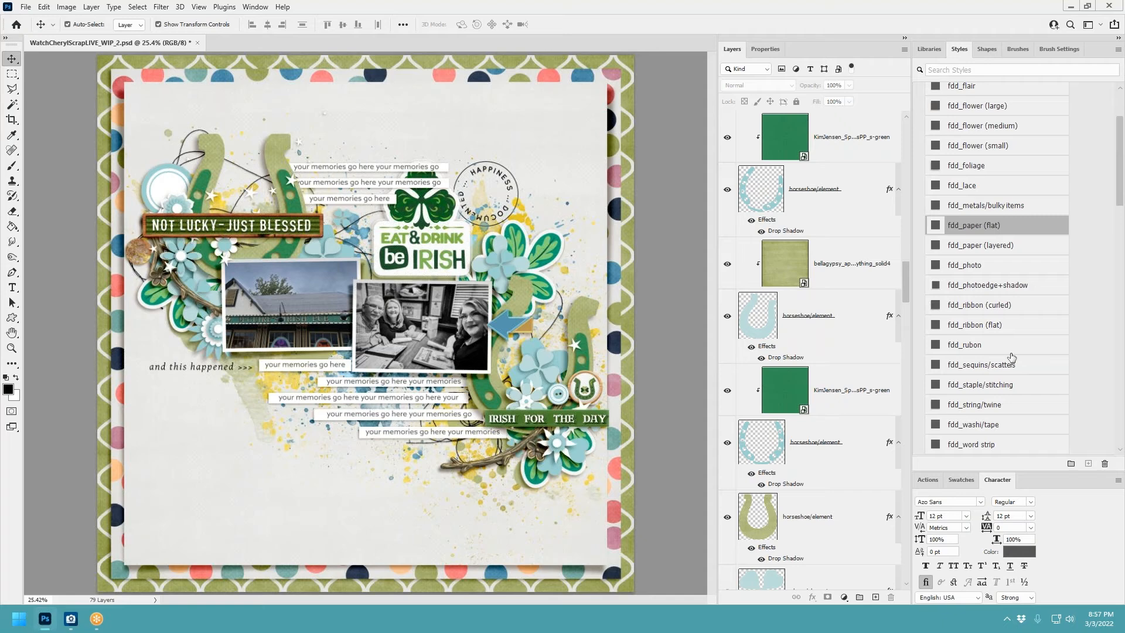
Step: Clip a KimJensen_SpringSkiesPP_s-green paper to each of the two bottommost clover/element layers
scroll(797, 495, "down", 10)
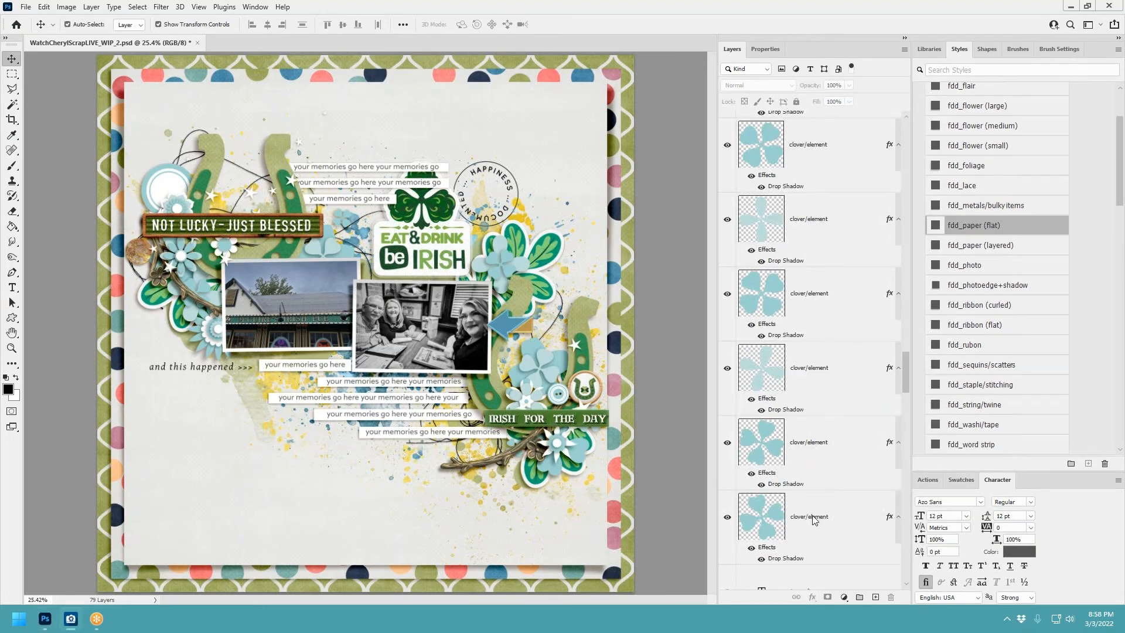
left_click(802, 513)
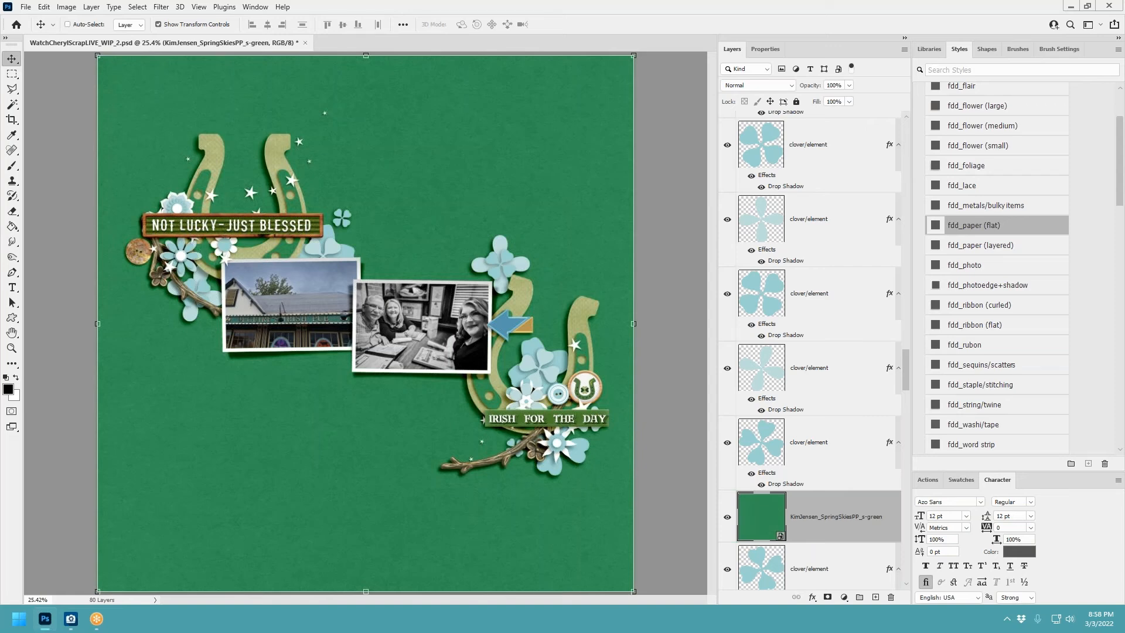
key("ctrl+alt+g")
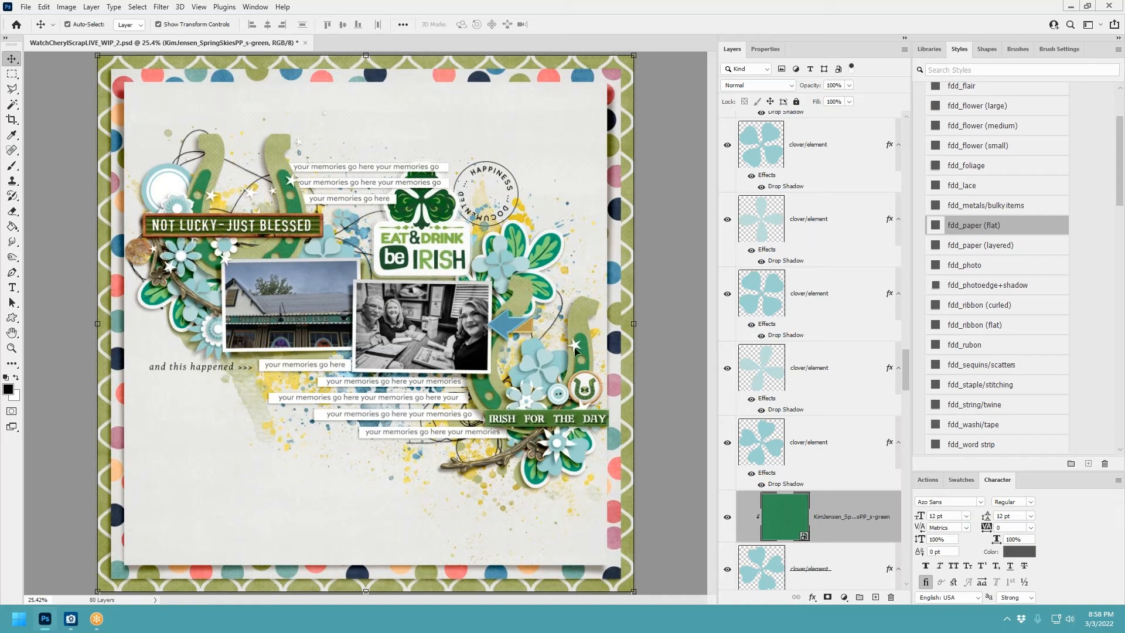
left_click(822, 440)
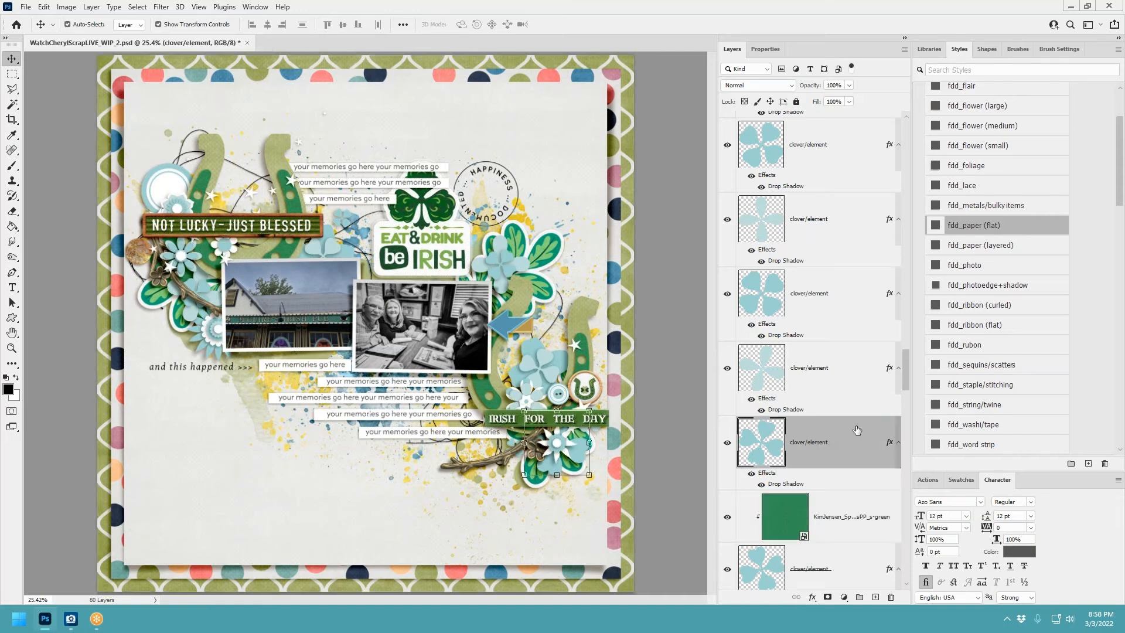
key("ctrl+v")
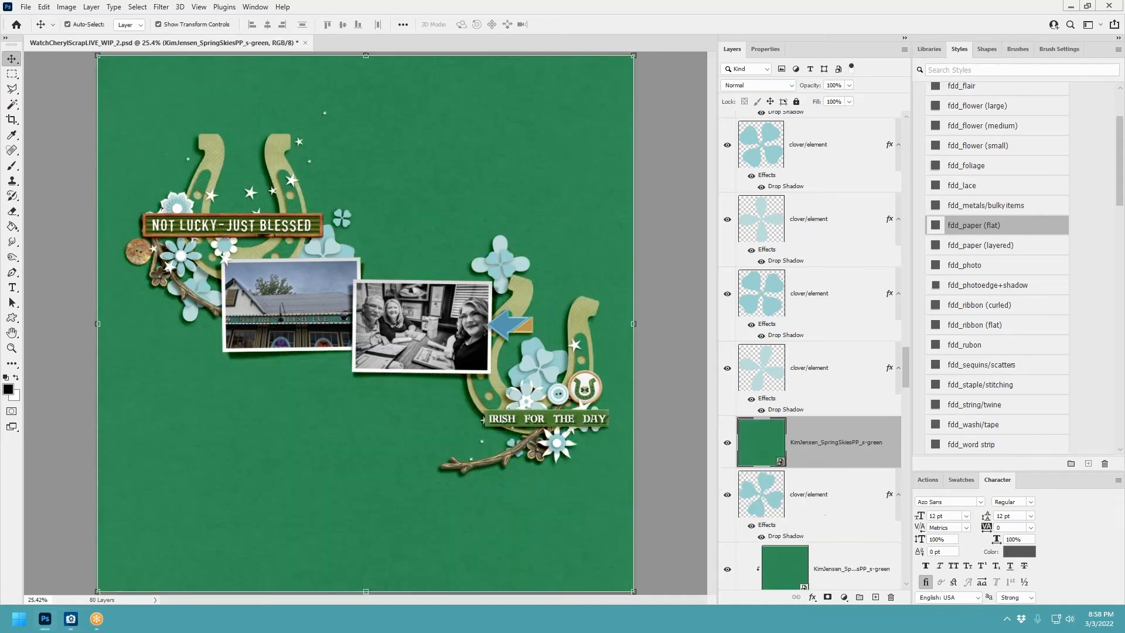
key("ctrl+alt+g")
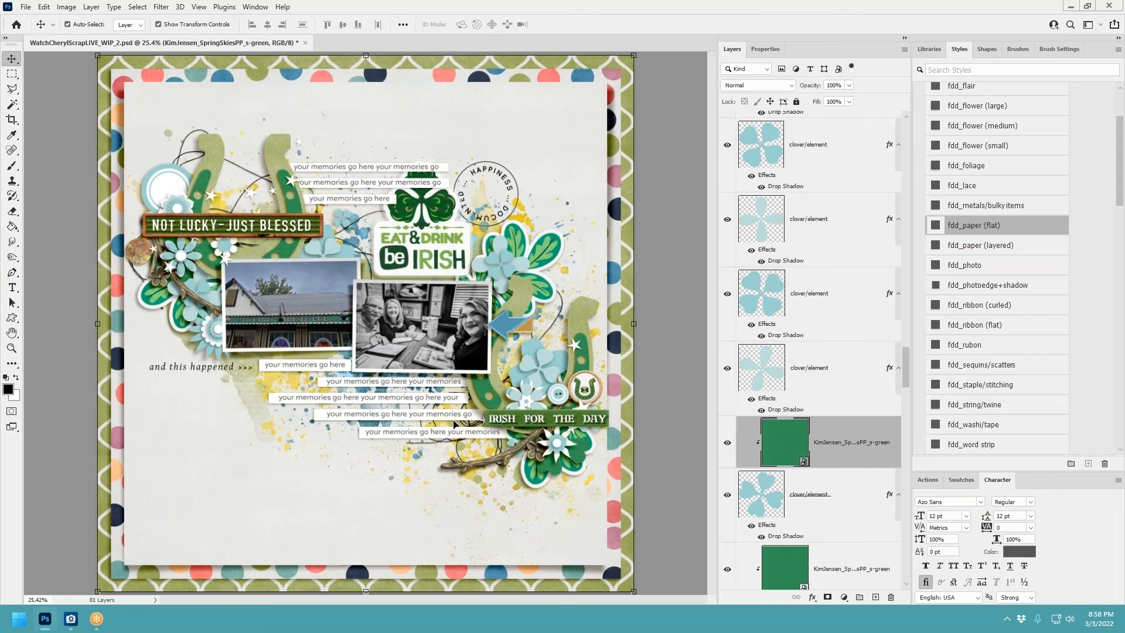
Step: Clip KimJensen_SpringSkiesPP_s-green to the darker base layer of the clover beside the left photo's outer edge
scroll(779, 497, "down", 2)
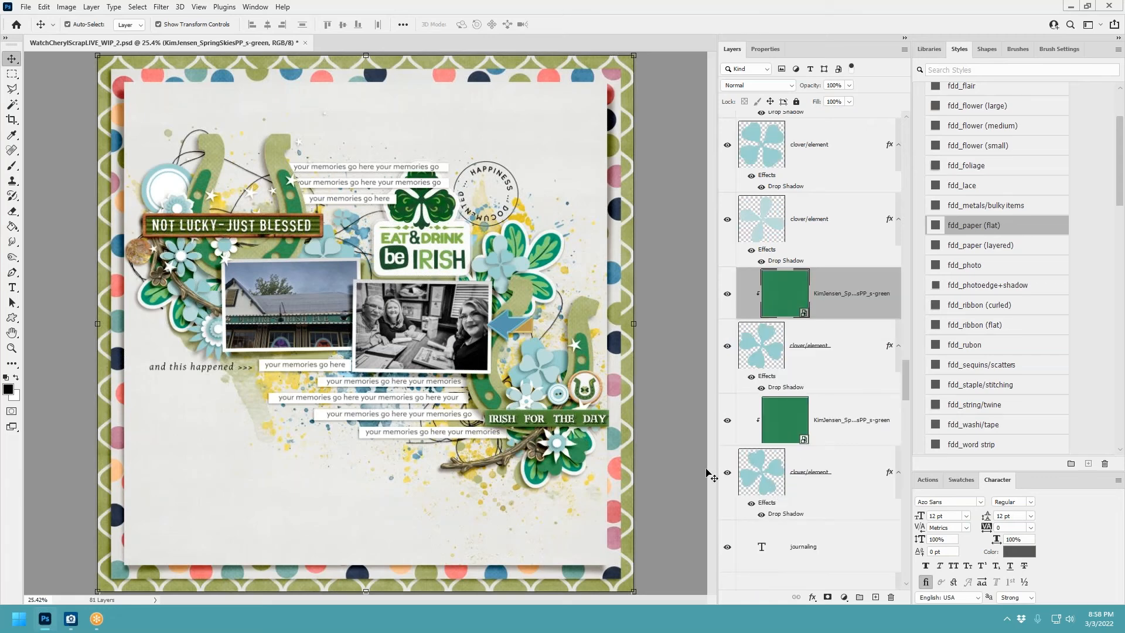
left_click(726, 474)
left_click(726, 474)
left_click(834, 160)
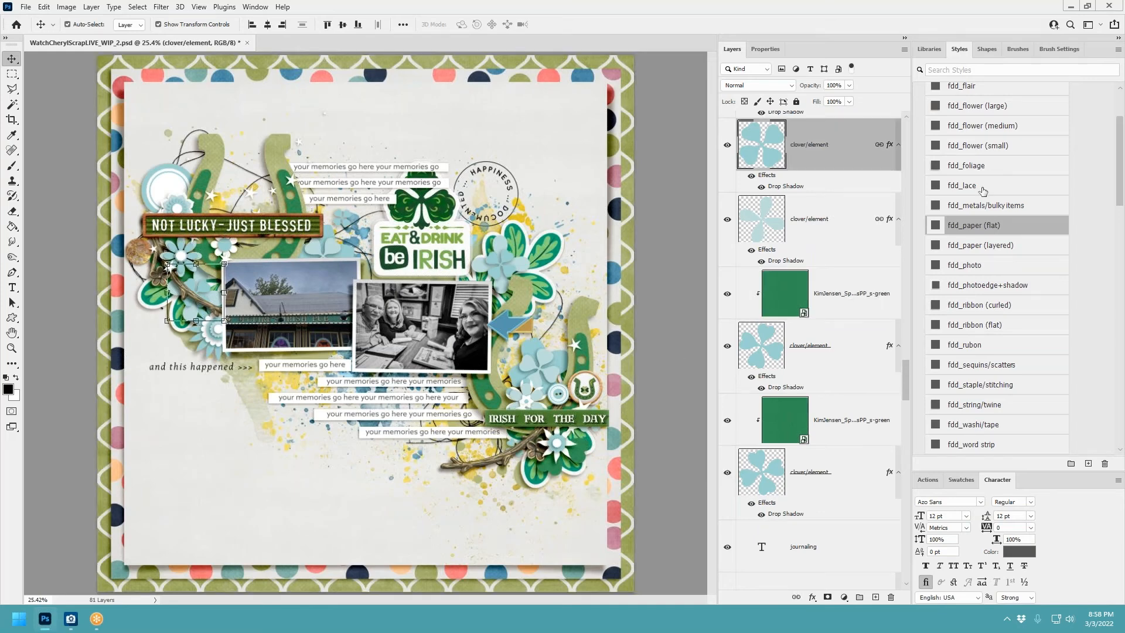
left_click_drag(595, 308, 434, 282)
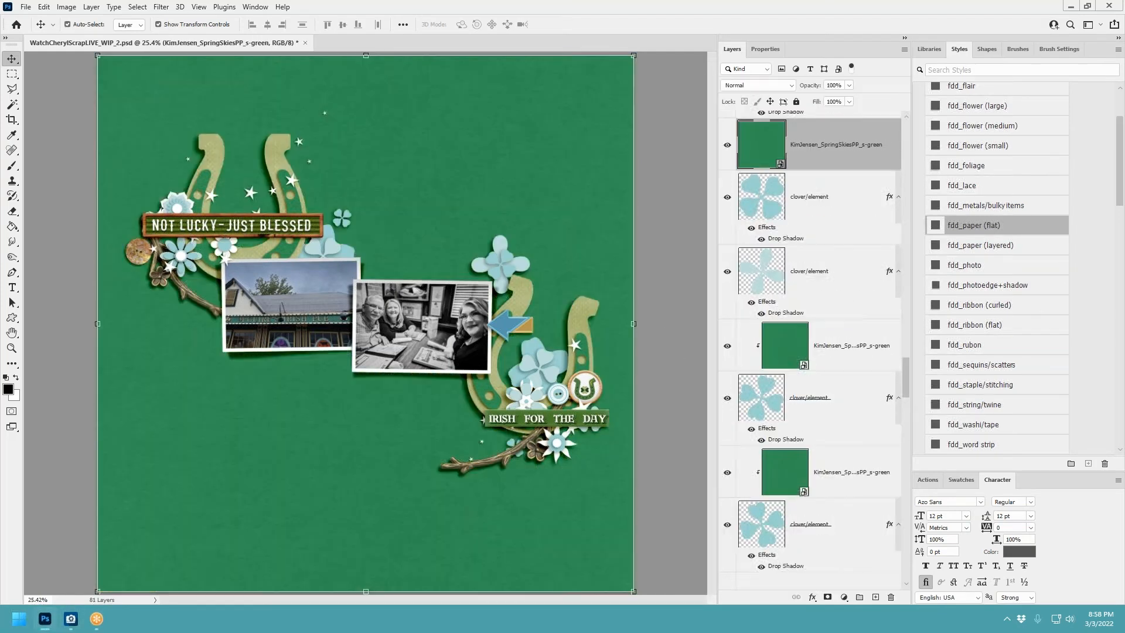
key("ctrl+alt+g")
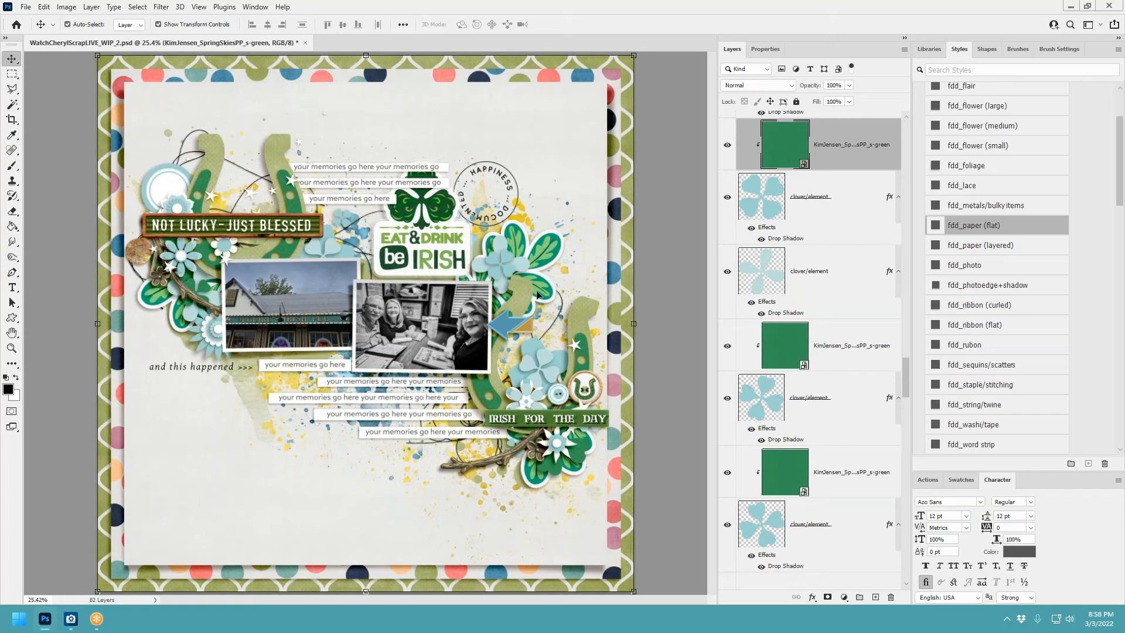
Step: Clip KimJensen_SpringSkiesPP_s-green to the base layers of the clover above the right photo's corner and the small clover beside the left horseshoe
key("ctrl+bracketleft")
key("ctrl+bracketleft")
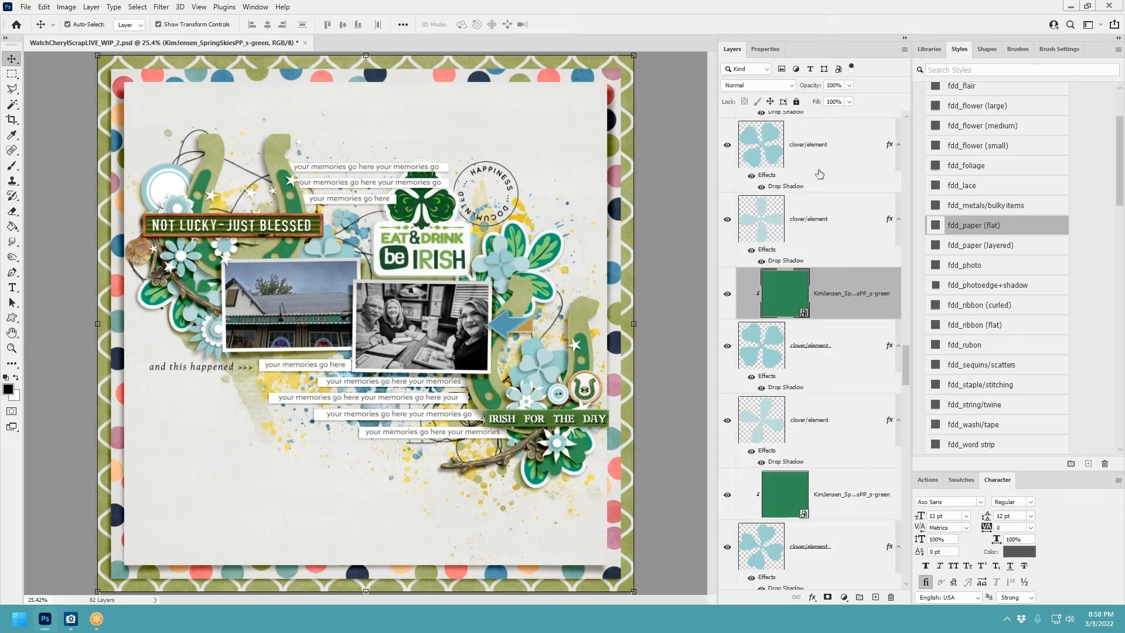
left_click(819, 149)
left_click_drag(553, 311, 359, 304)
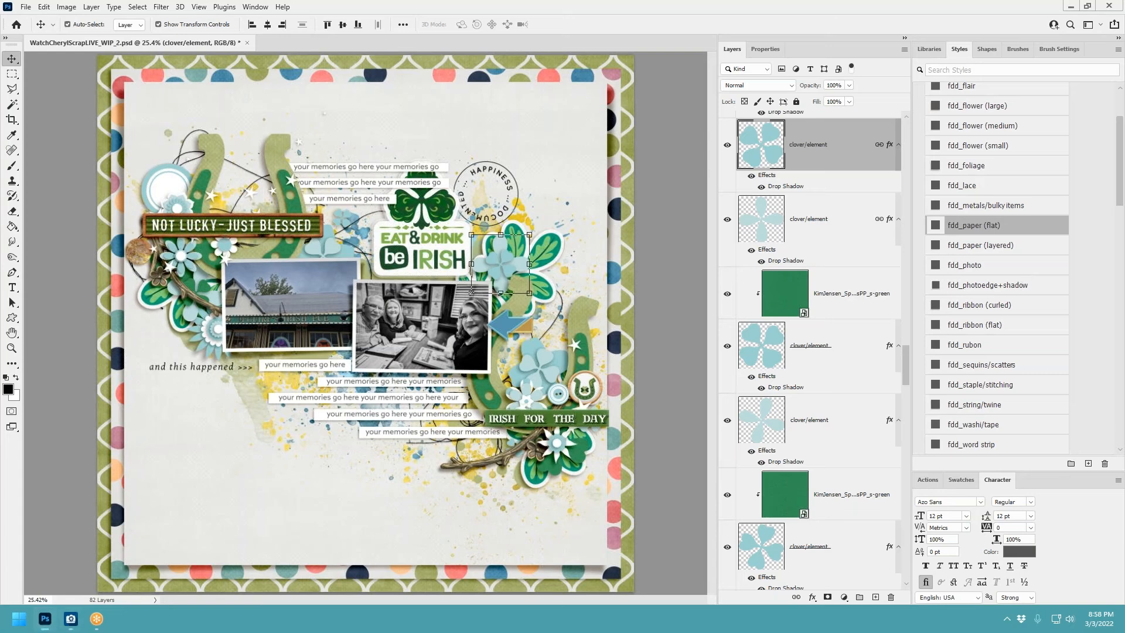
key("ctrl+alt+g")
scroll(855, 230, "up", 2)
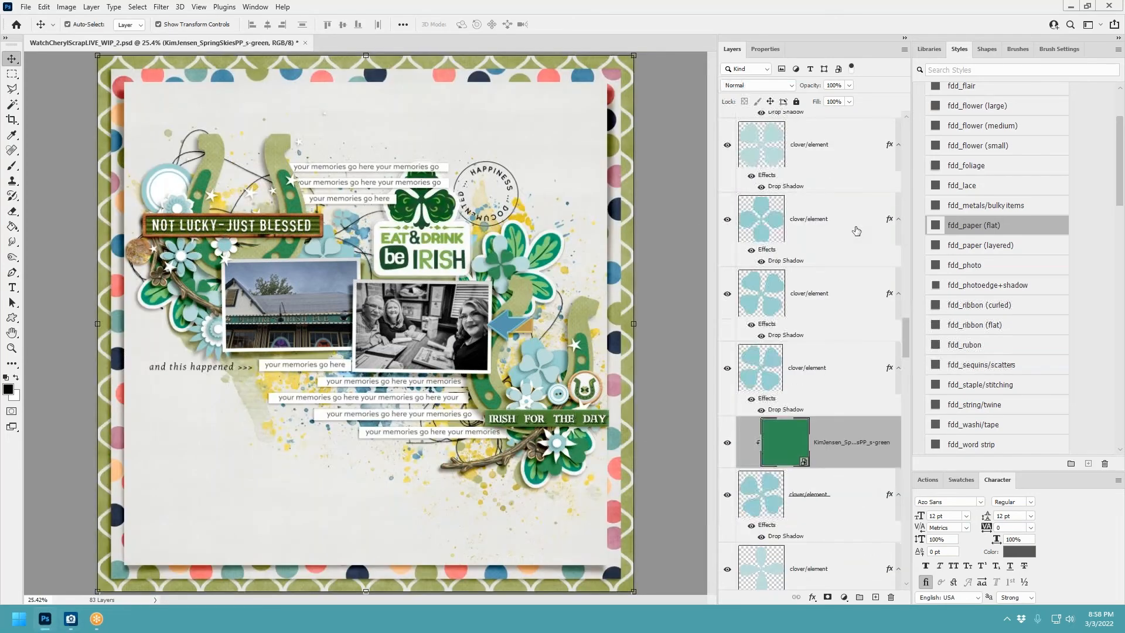
left_click(853, 370)
key("ctrl+v")
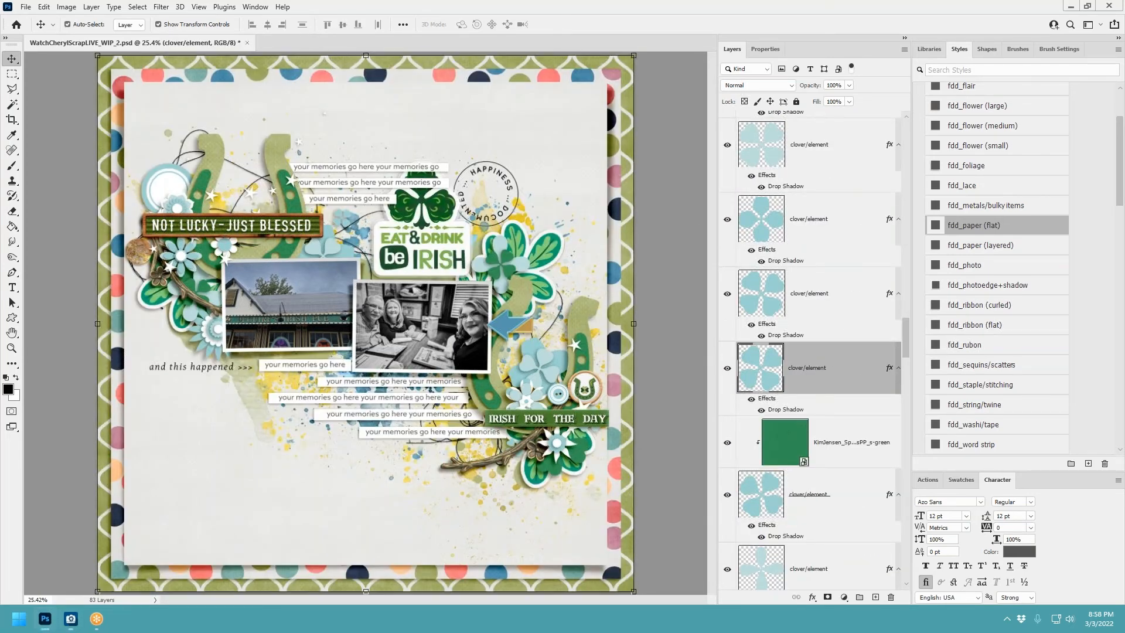
key("ctrl+alt+g")
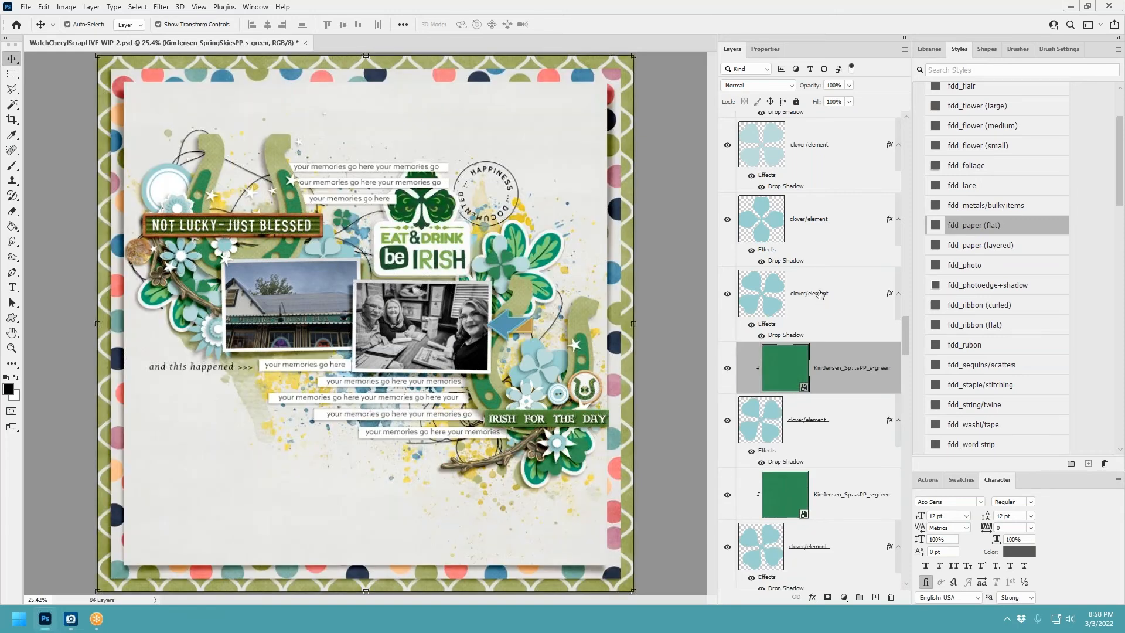
Step: Clip KimJensen_SpringSkiesPP_s-green to the base layers of the clover above the left photo and the large clover inside the right horseshoe
left_click(863, 253)
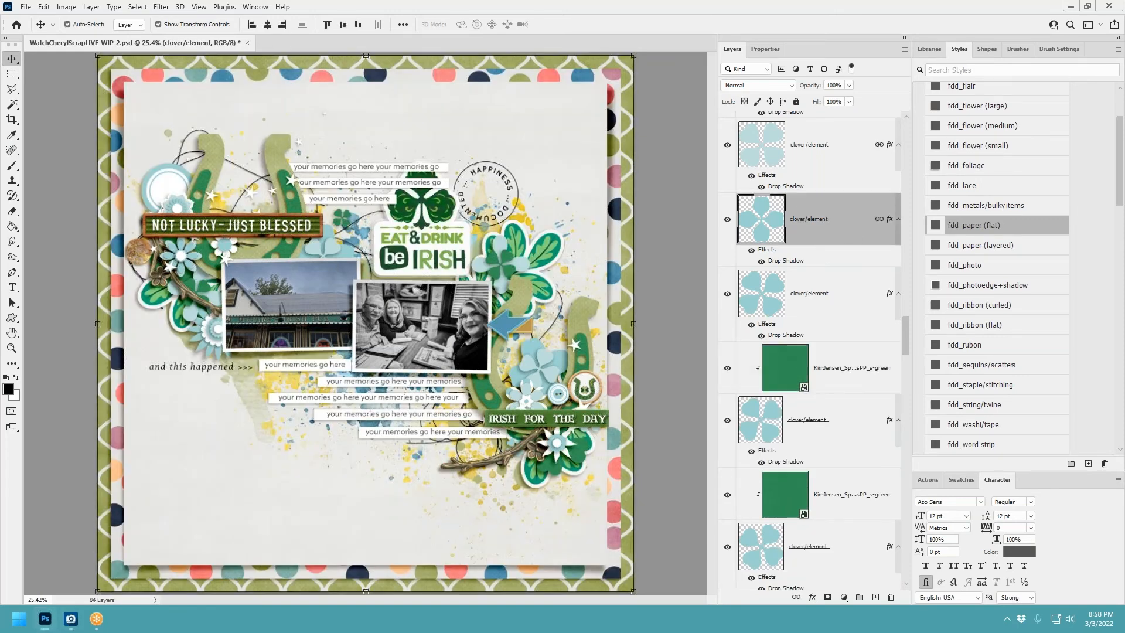
key("ctrl+v")
key("ctrl+alt+g")
scroll(772, 270, "up", 3)
scroll(779, 271, "up", 1)
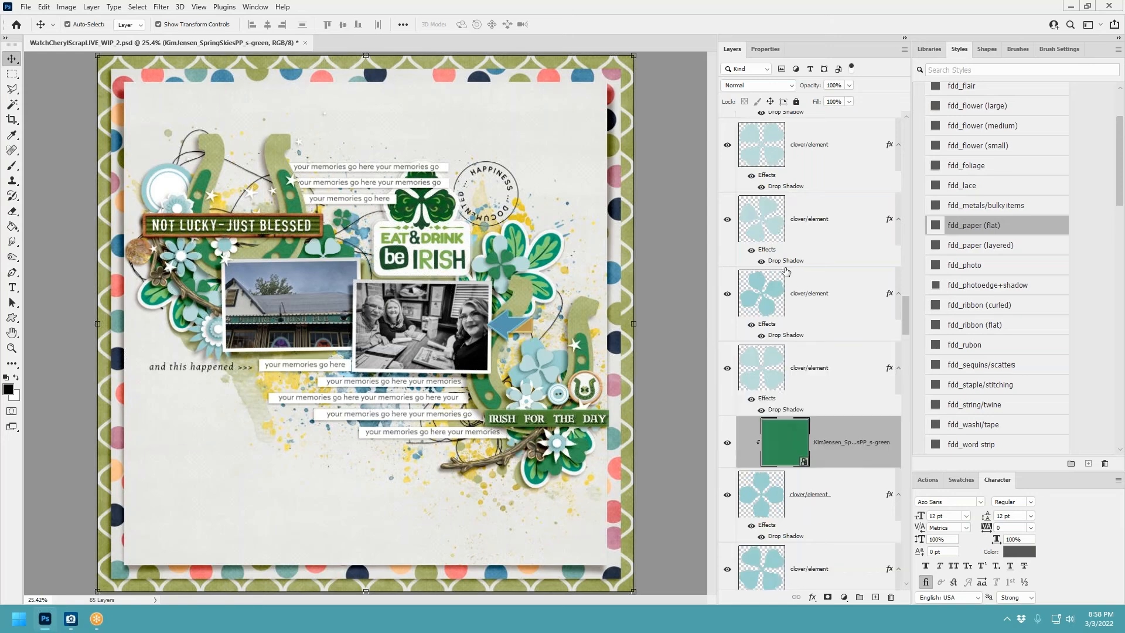
left_click(829, 310)
key("ctrl+v")
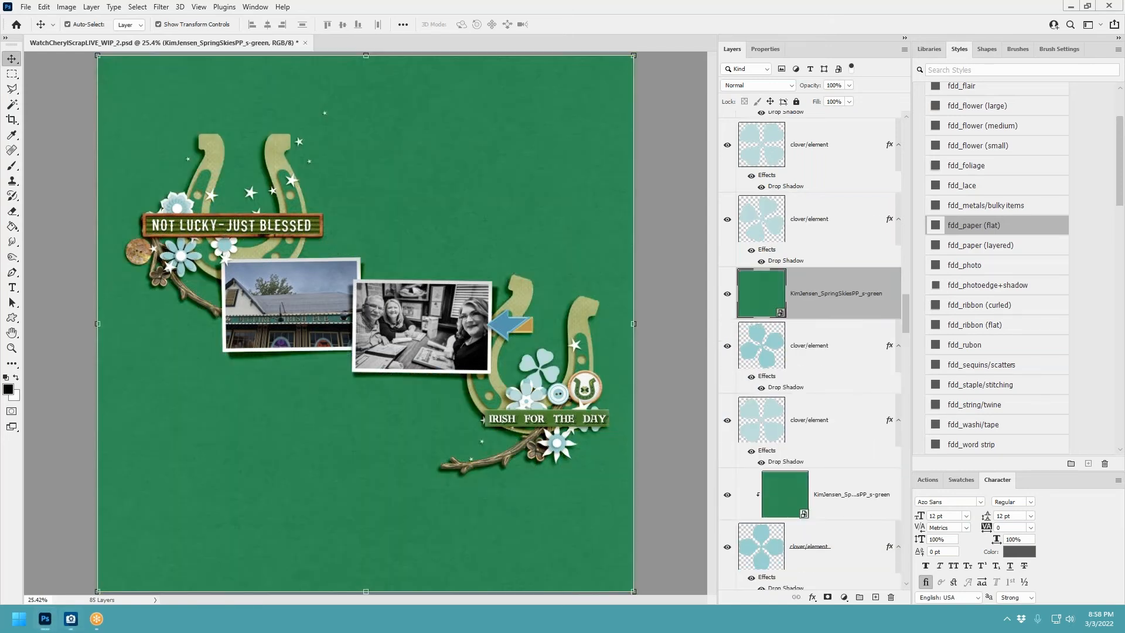
key("ctrl+alt+g")
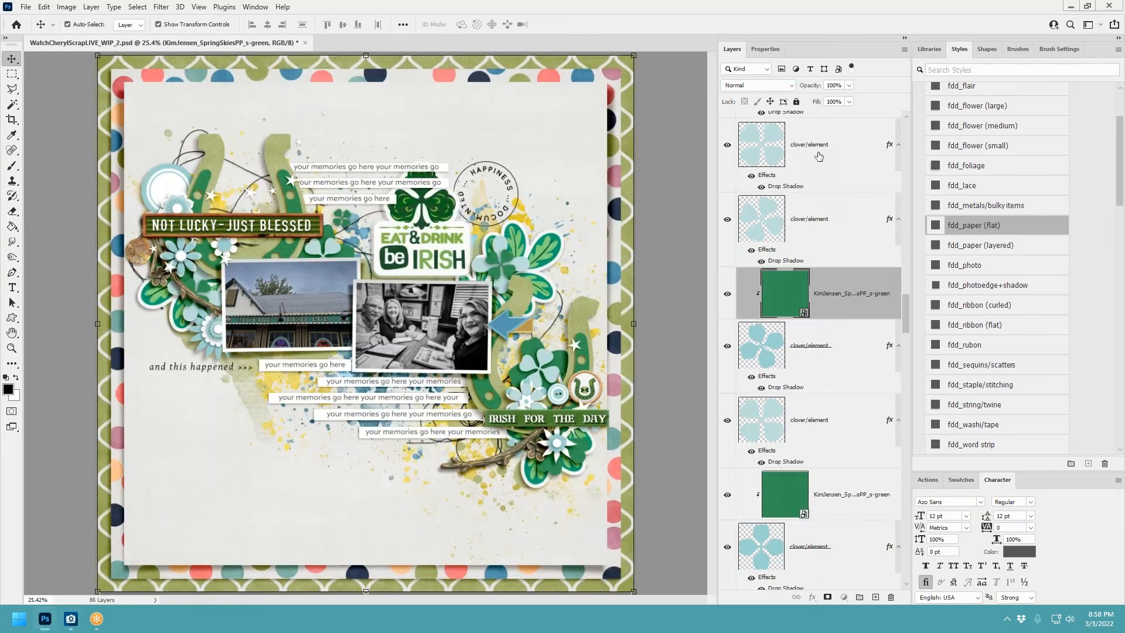
Step: Clip KimJensen_SpringSkiesPP_p-trigrid-spring to the small clovers behind the "Irish for the Day" strip and the "Not Lucky-Just Blessed" sign
left_click(820, 157)
scroll(837, 241, "up", 3)
left_click(832, 296)
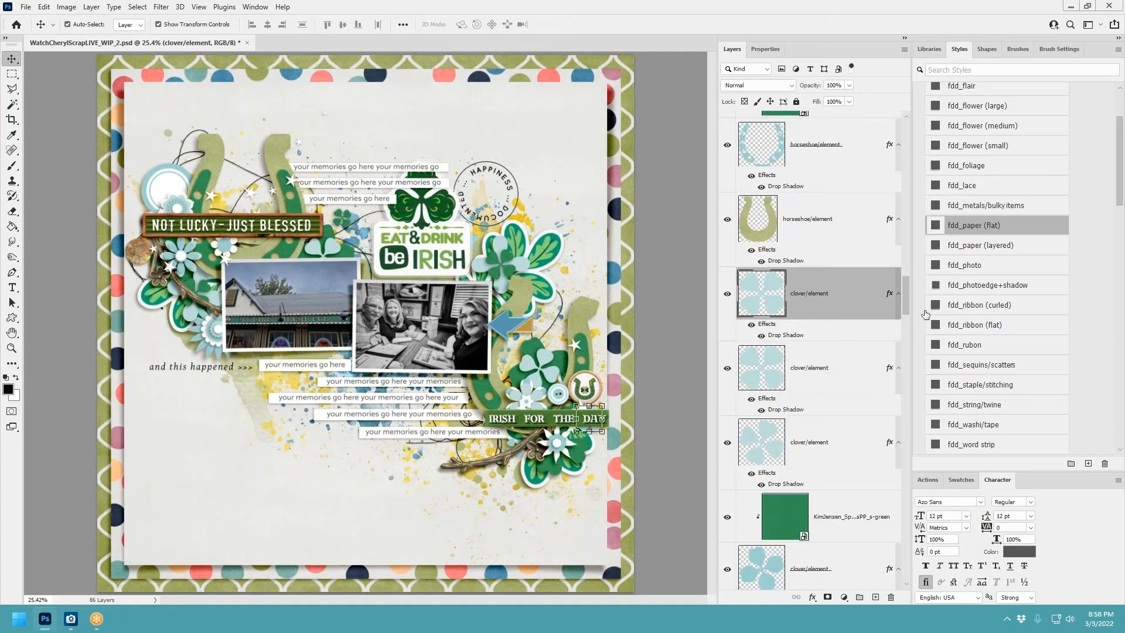
key("ctrl+v")
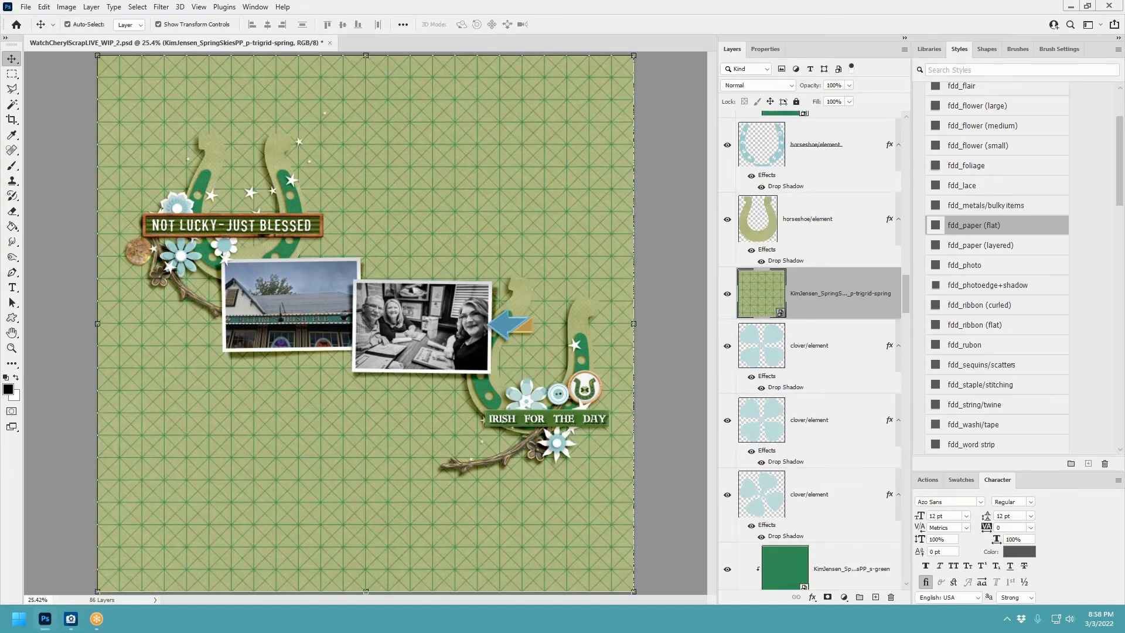
key("ctrl+alt+g")
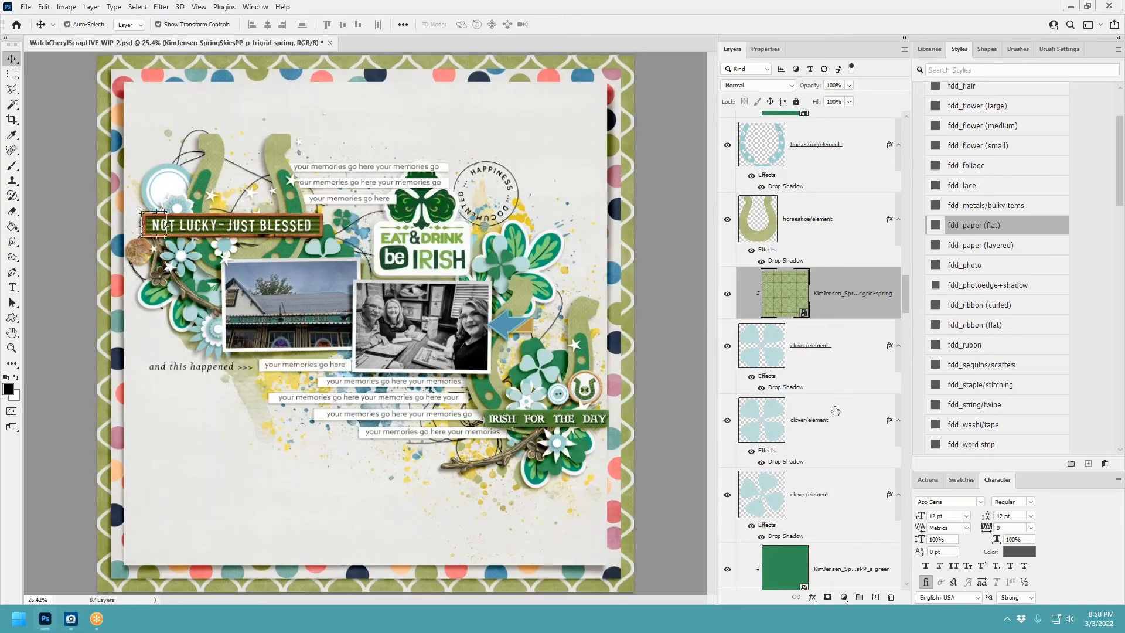
left_click(832, 412)
key("ctrl+v")
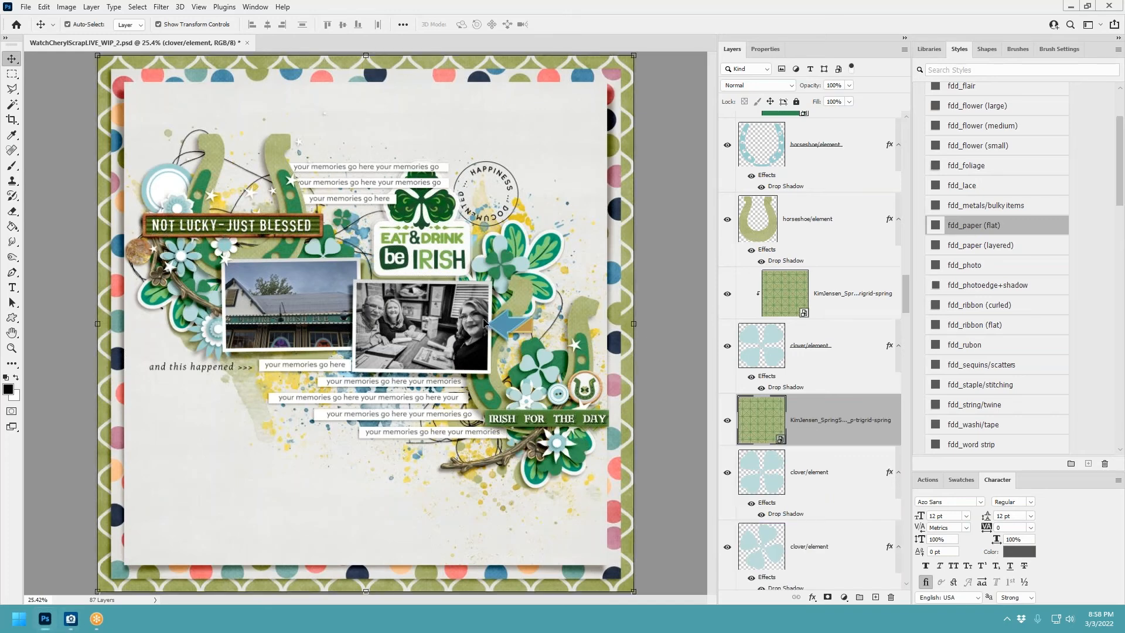
key("ctrl+alt+g")
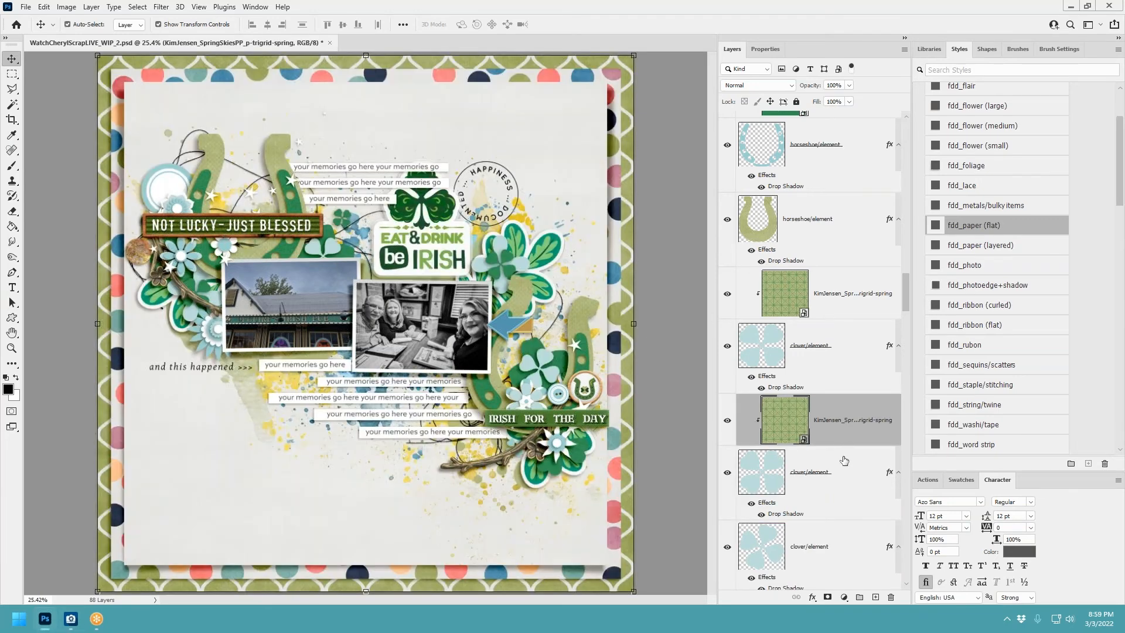
Step: Clip KimJensen_SpringSkiesPP_p-trigrid-spring to the lighter top layers of the large clover in the right horseshoe and the clover above the left photo
left_click(829, 540)
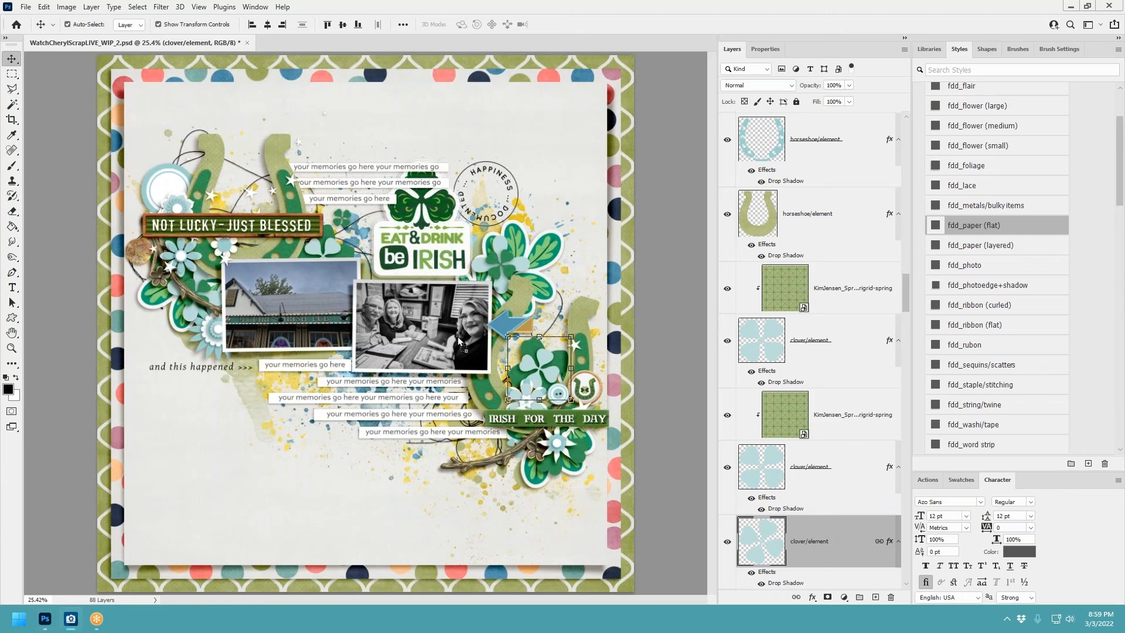
key("ctrl+v")
key("ctrl+alt+g")
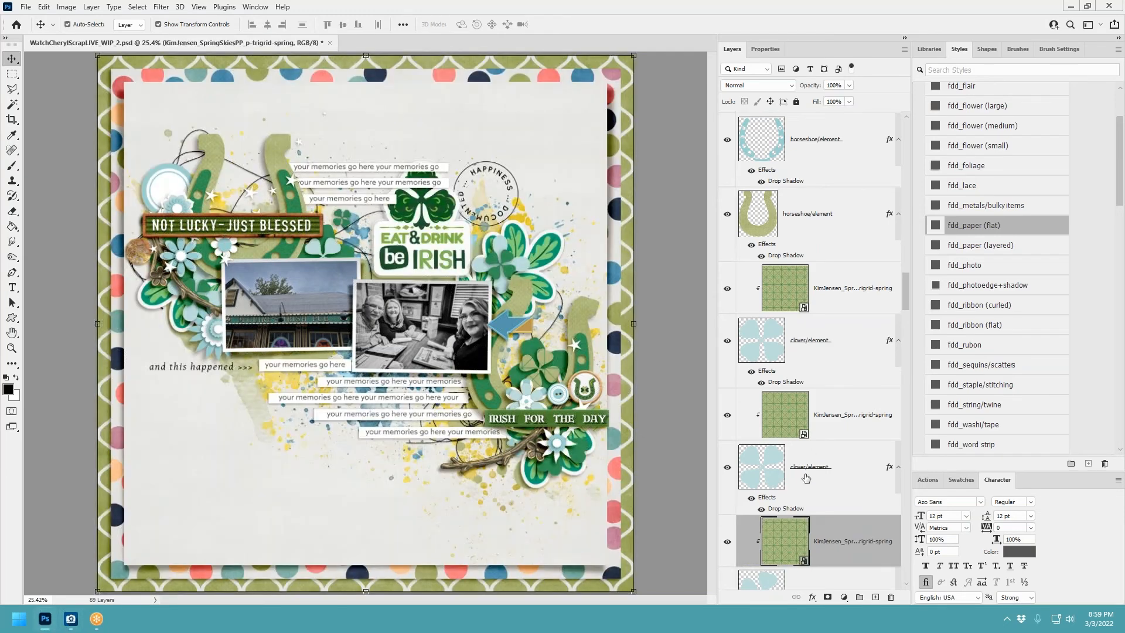
scroll(821, 422, "down", 5)
left_click(824, 417)
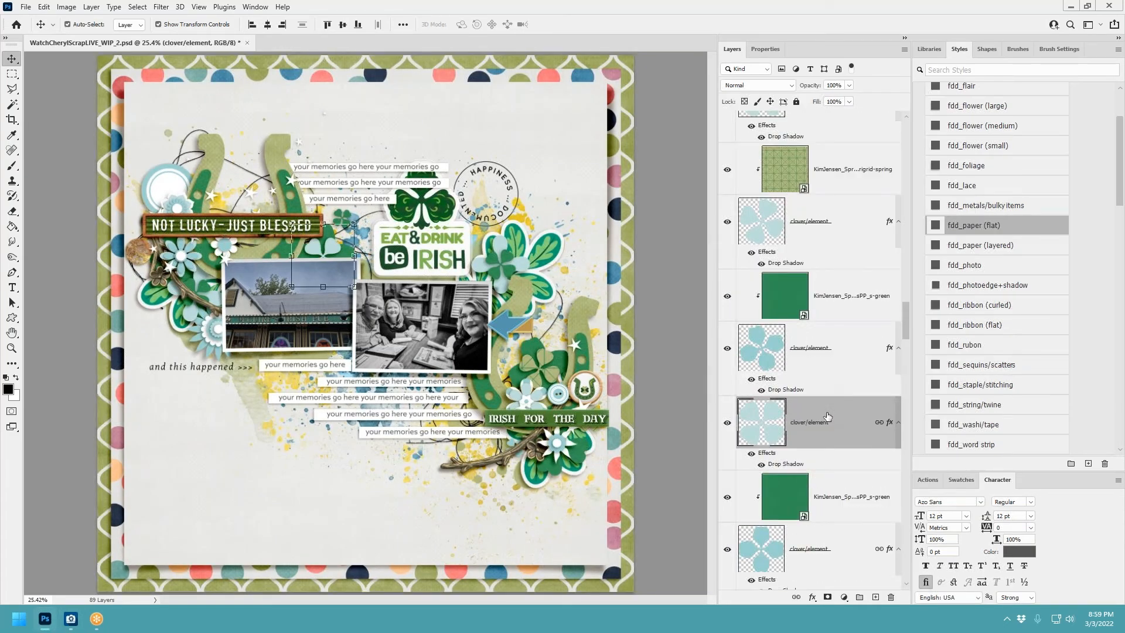
key("ctrl+v")
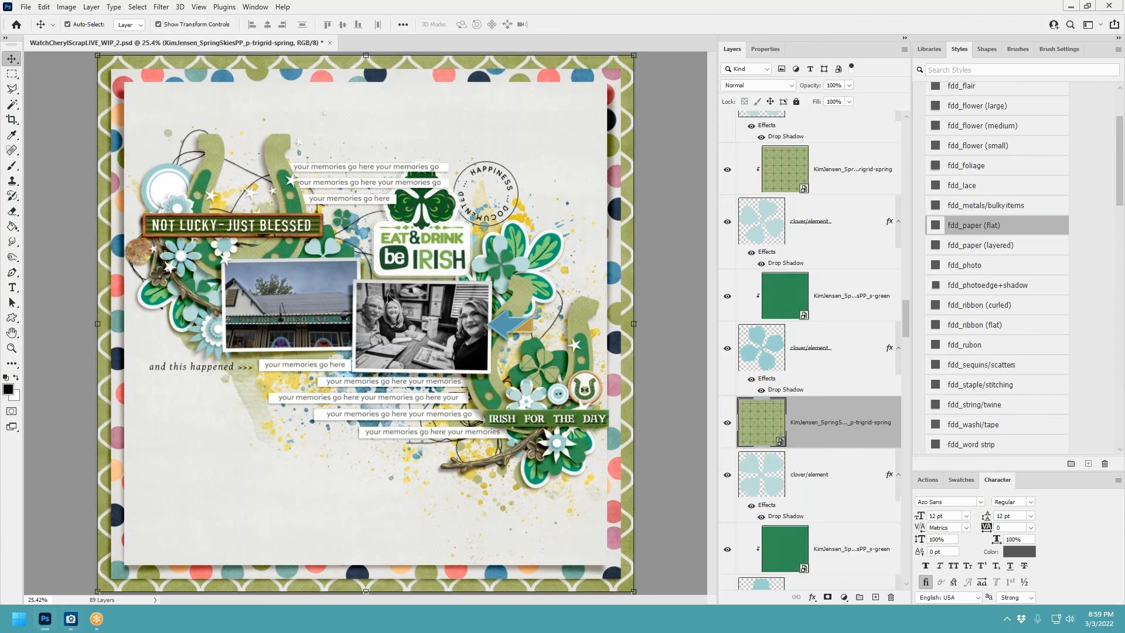
key("ctrl+alt+g")
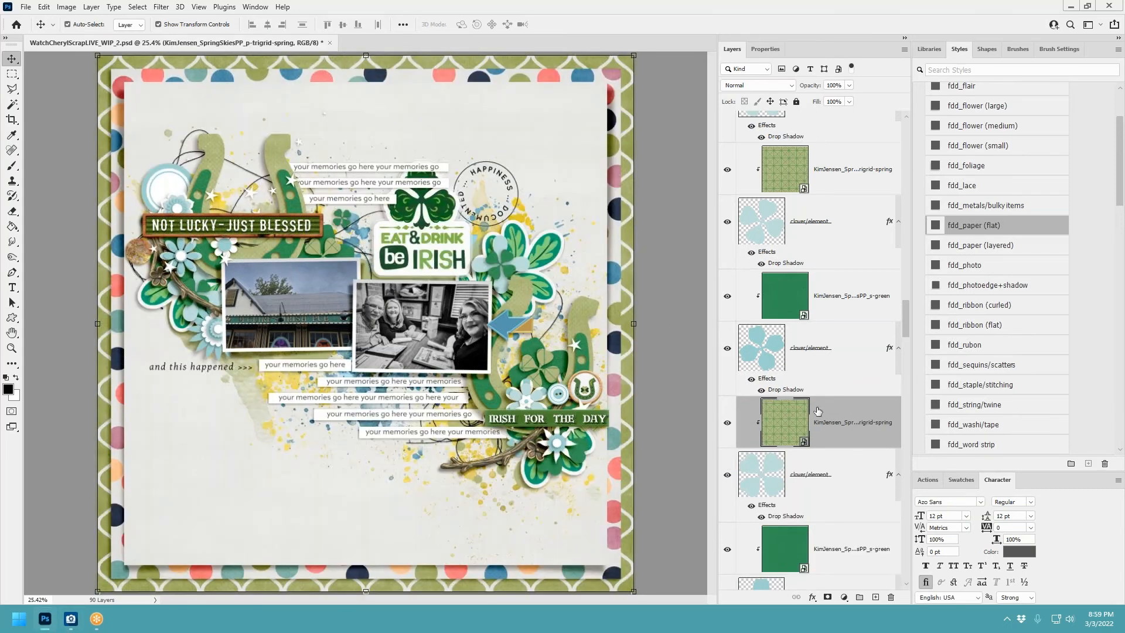
Step: Clip KimJensen_SpringSkiesPP_p-trigrid-spring to the lighter top layers of the clover behind the right twig and the clover above the right photo's corner
scroll(867, 469, "down", 3)
left_click(828, 448)
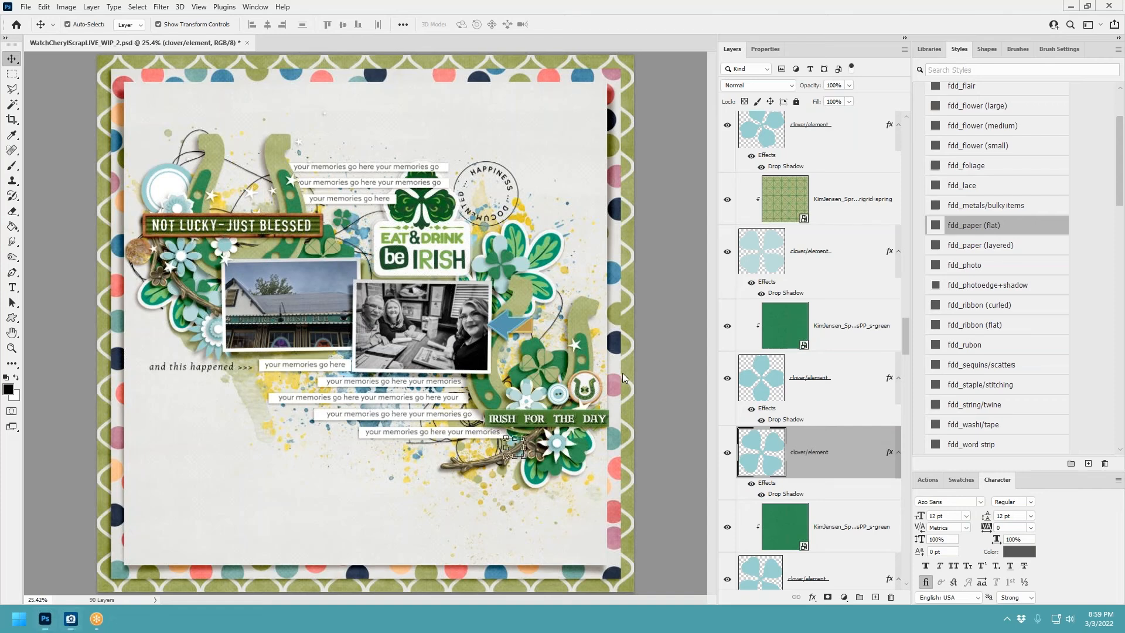
key("ctrl+v")
key("ctrl+alt+g")
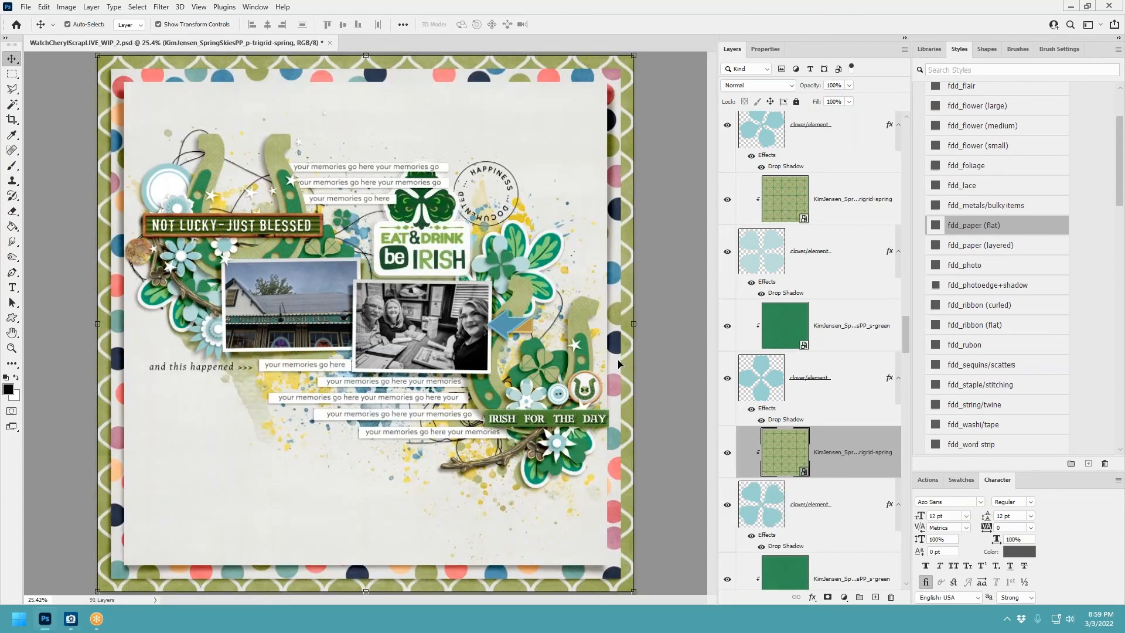
scroll(826, 452, "down", 4)
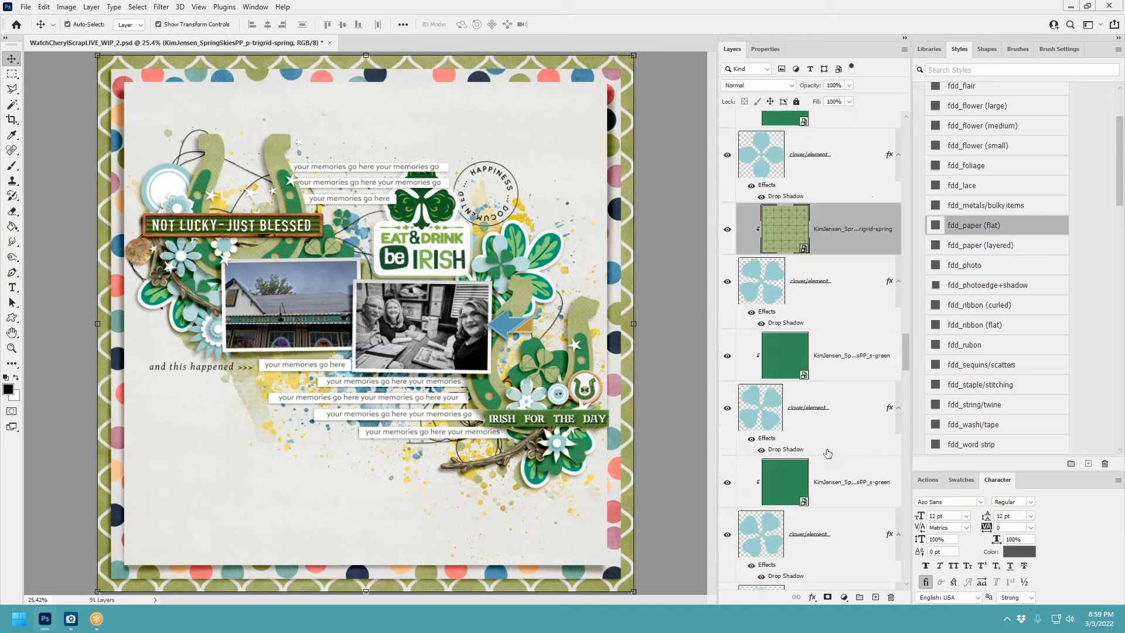
scroll(828, 453, "down", 5)
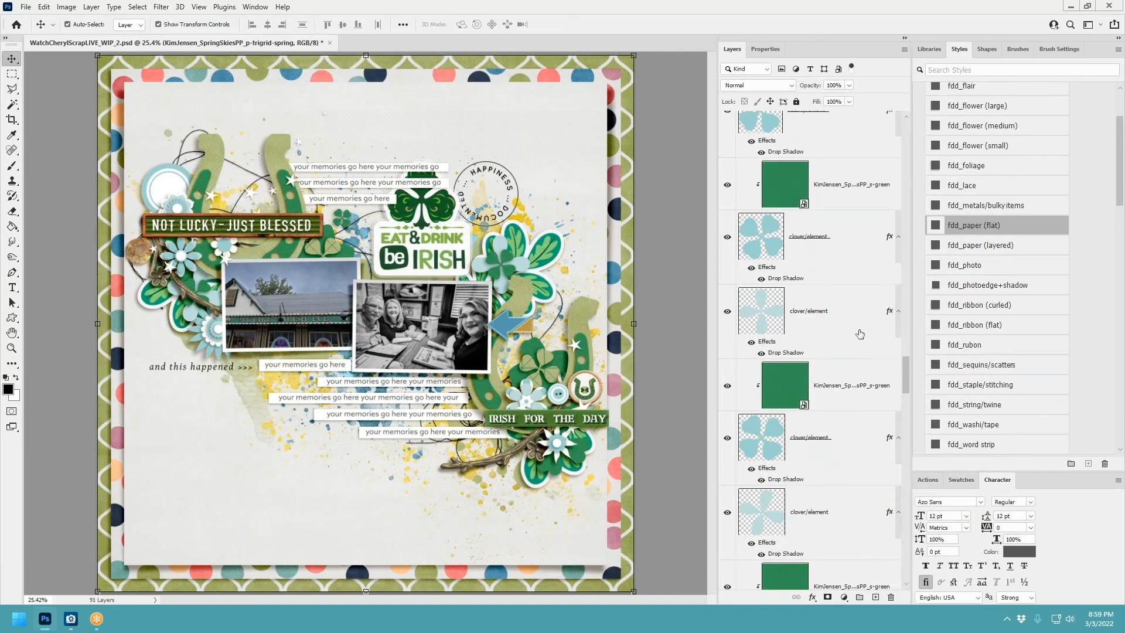
left_click(843, 321)
left_click(843, 321)
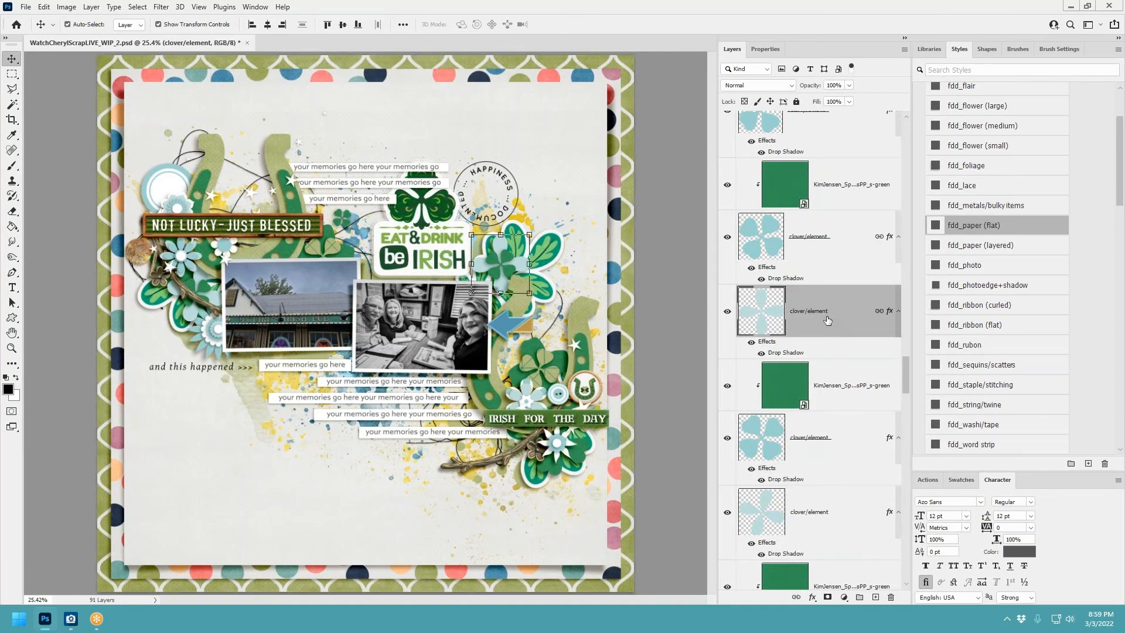
key("ctrl+v")
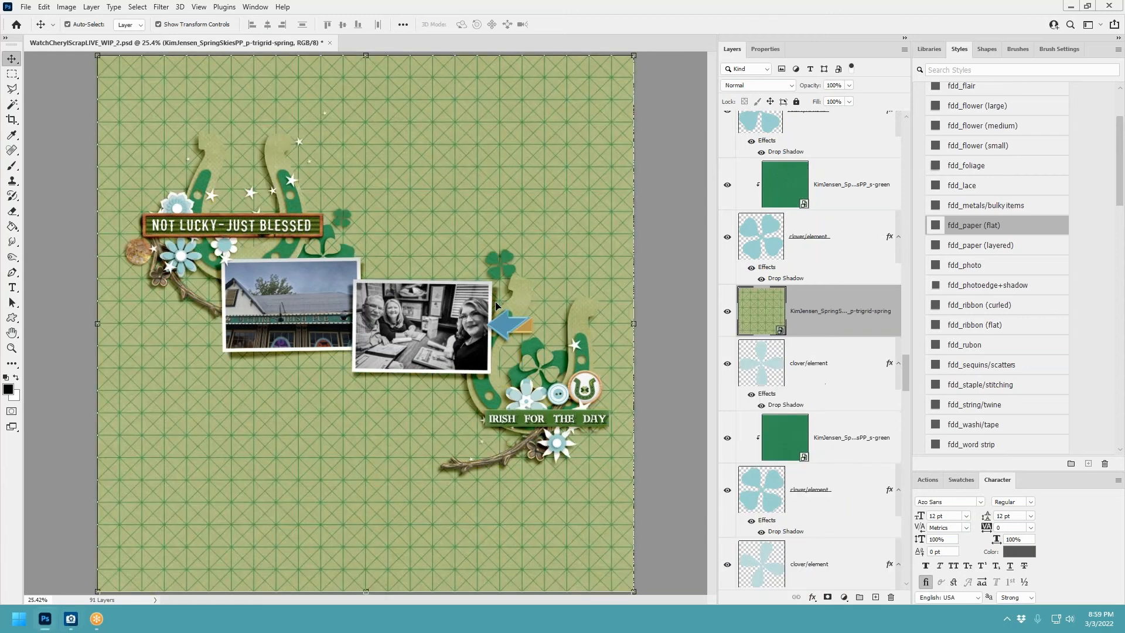
key("ctrl+alt+g")
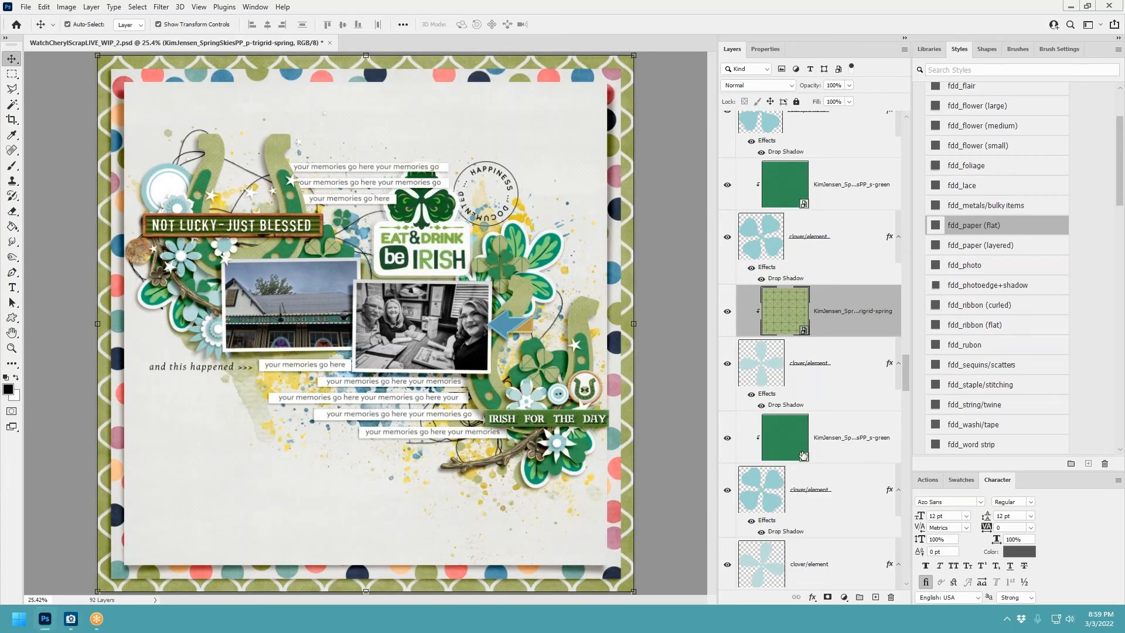
Step: Clip KimJensen_SpringSkiesPP_p-trigrid-spring to the lighter top layer of the clover beside the left photo and check the remaining clover layers
scroll(847, 471, "down", 3)
left_click(838, 426)
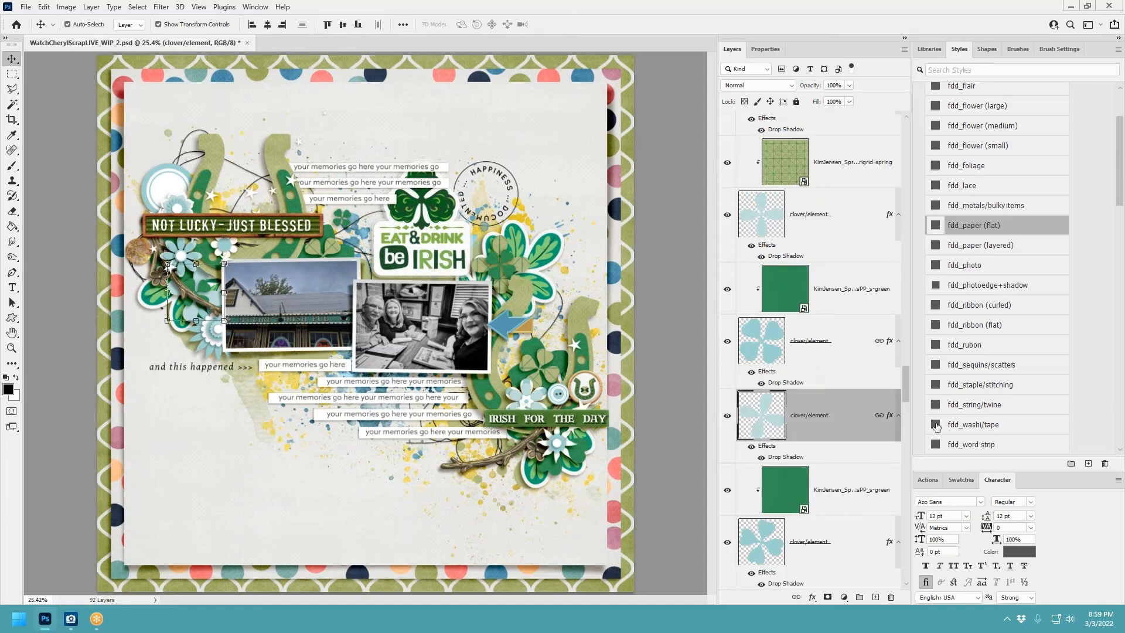
left_click_drag(1124, 335, 492, 334)
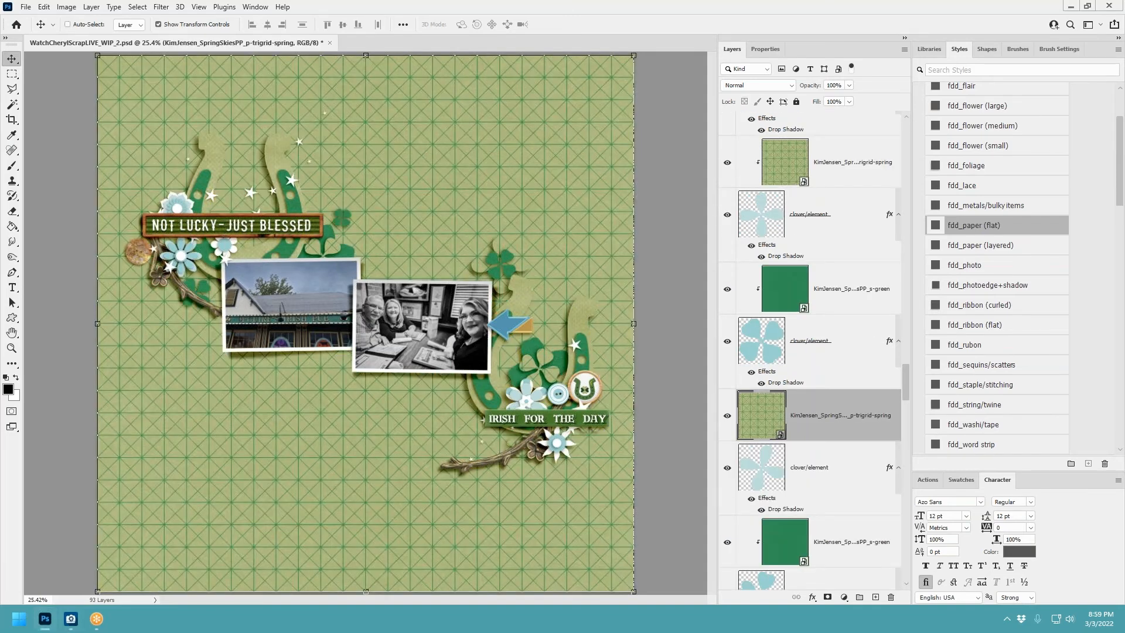
key("ctrl+alt+g")
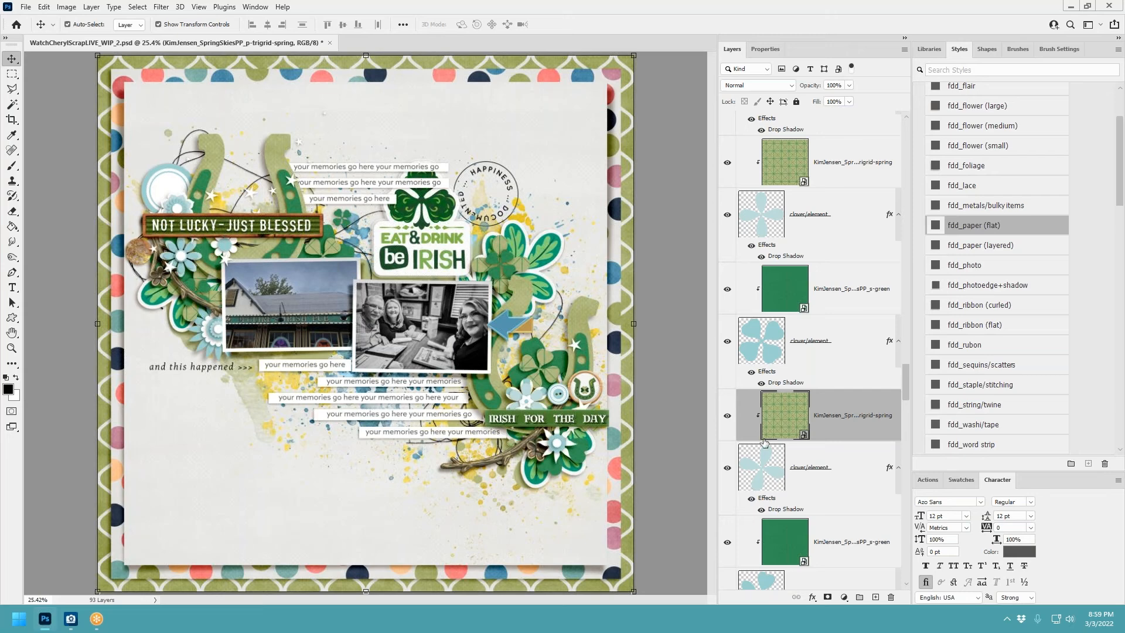
scroll(814, 448, "down", 8)
scroll(814, 448, "up", 6)
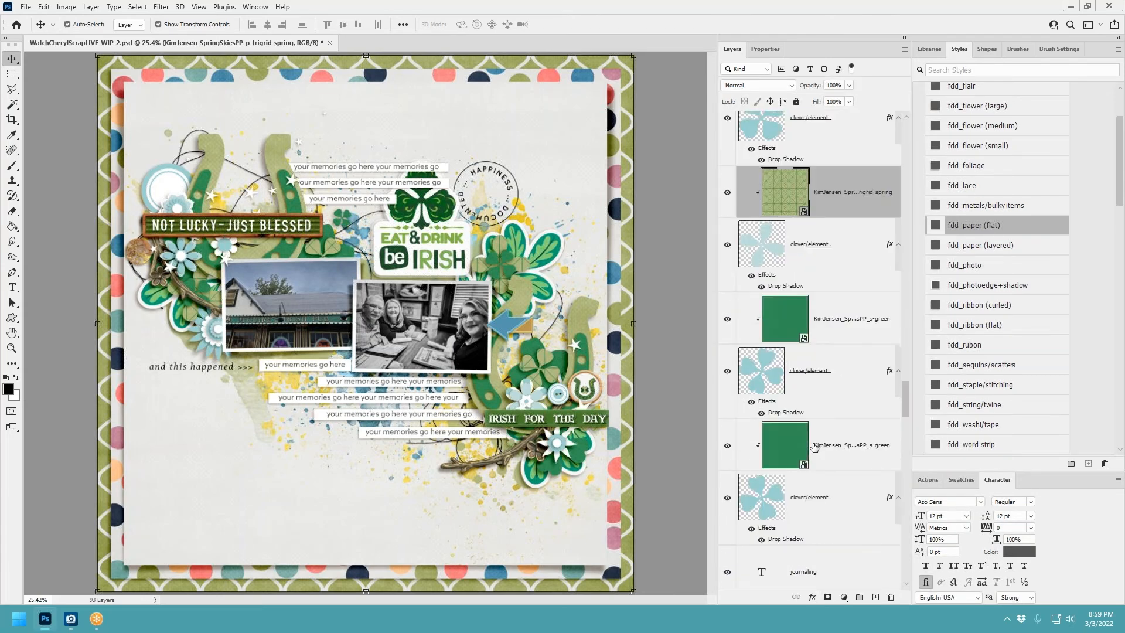
scroll(814, 447, "up", 5)
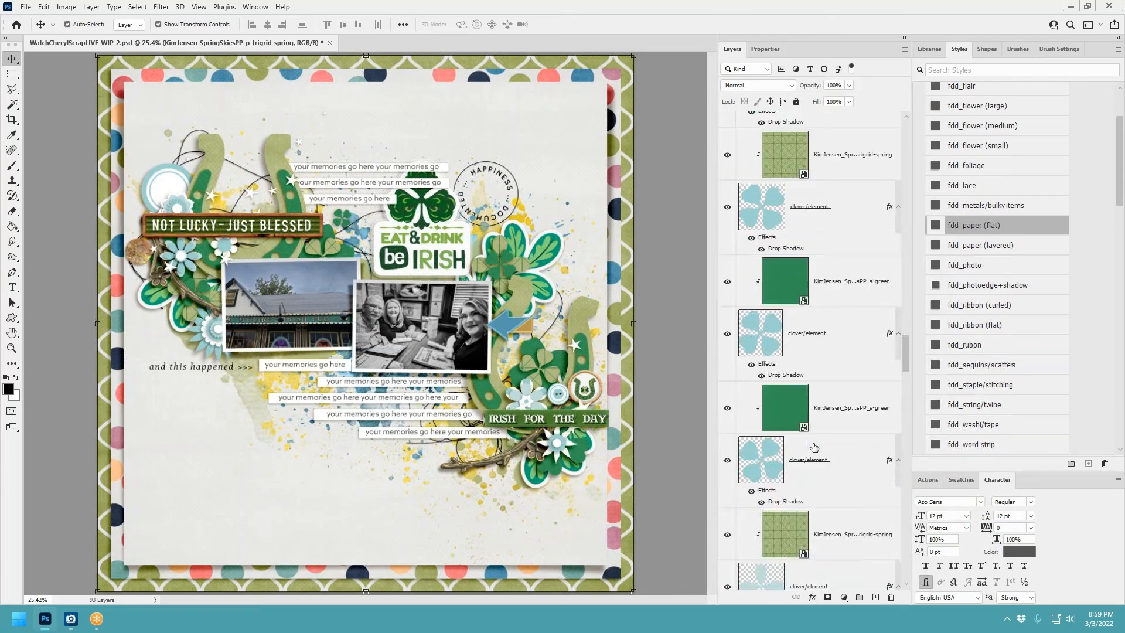
scroll(813, 448, "up", 5)
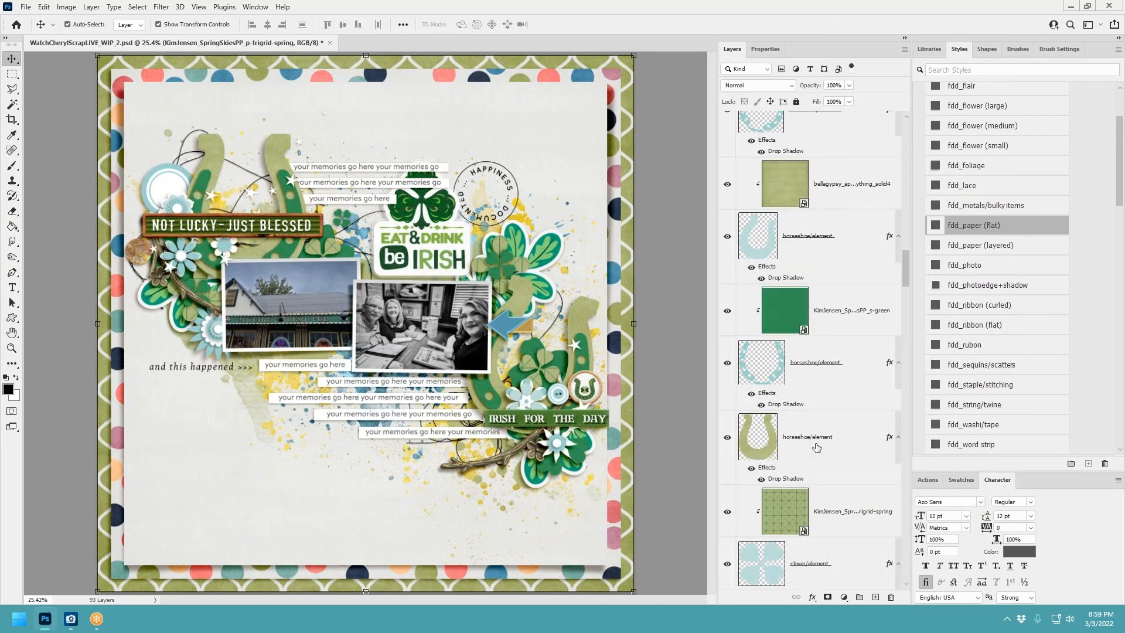
Step: Place jj-stmar2022_paint_6 directly above the background paper and position it behind the lower journaling strips
left_click(200, 338)
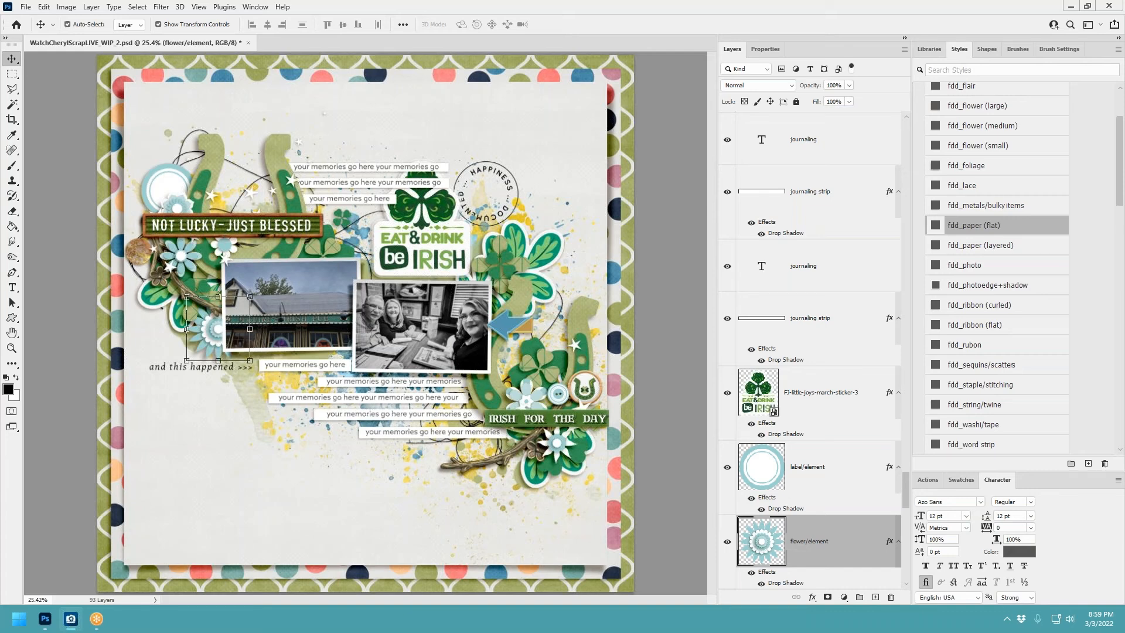
left_click(375, 525)
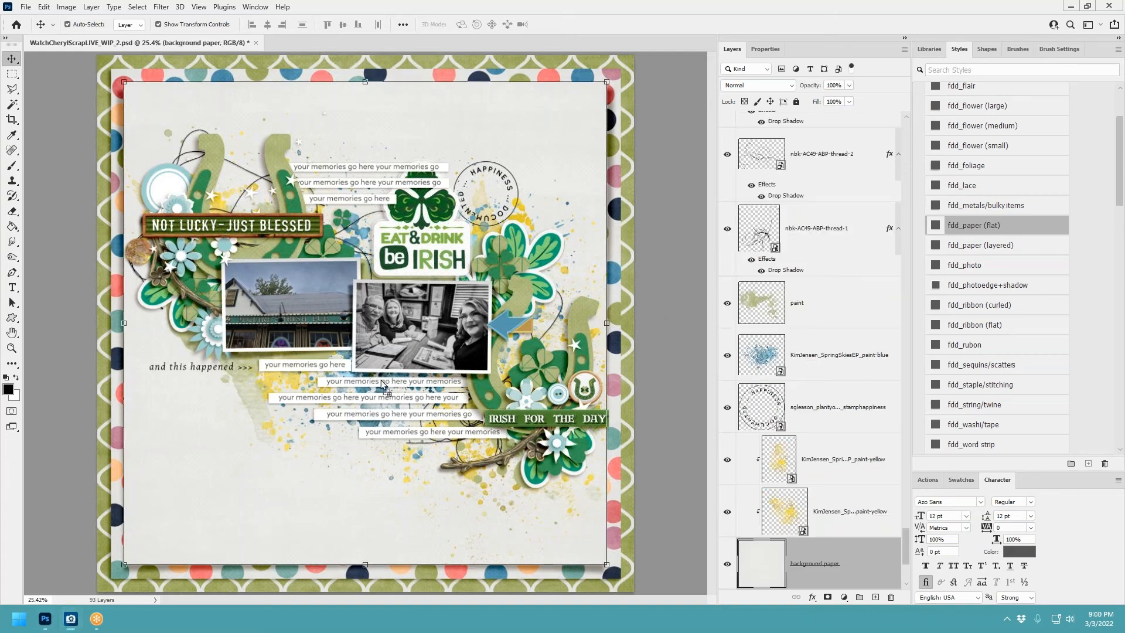
key("ctrl+v")
mouse_move(303, 389)
left_mouse_down()
mouse_move(337, 463)
mouse_move(361, 476)
mouse_move(344, 468)
left_mouse_up()
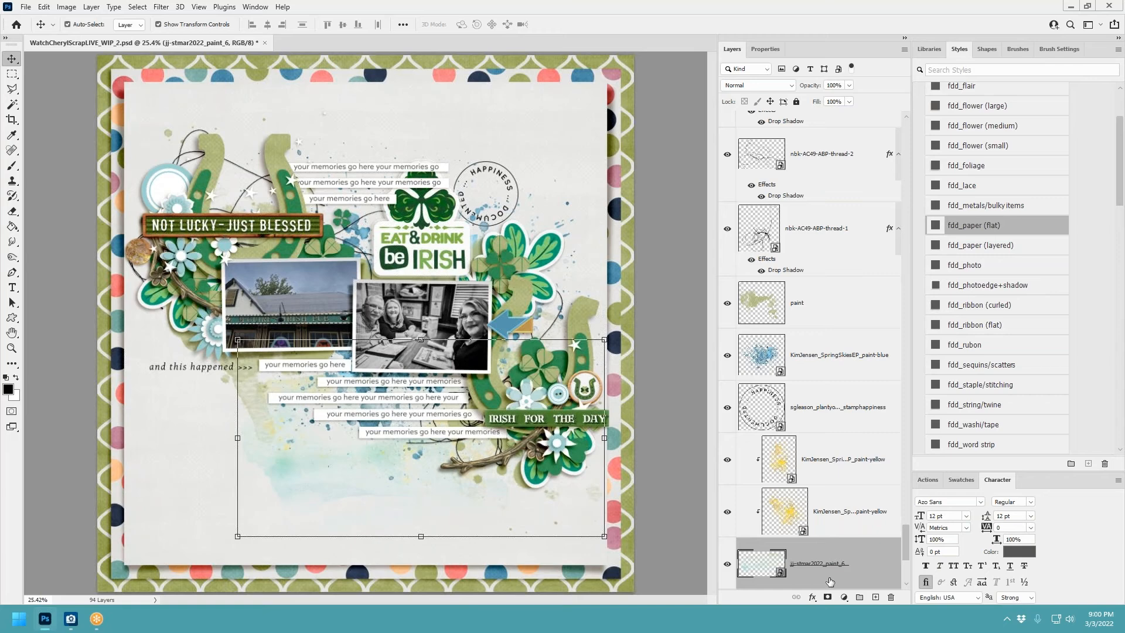
Step: Duplicate the jj-stmar2022_paint_6 layer, reorder the copy beneath the original and position it behind the left horseshoe and upper journaling strips
left_click(832, 537, "alt")
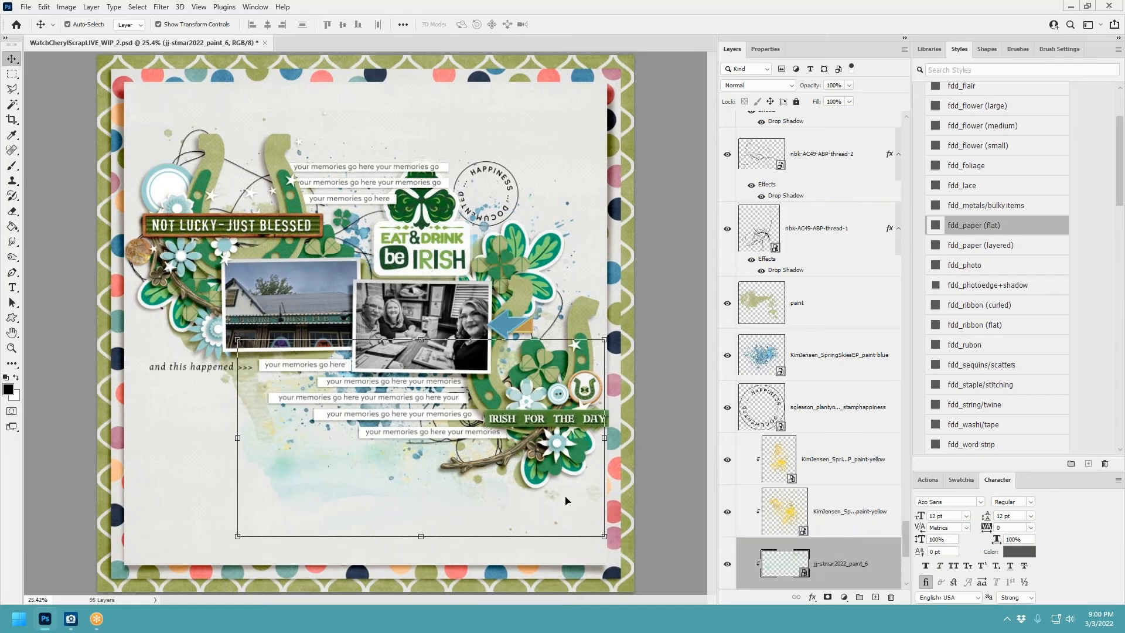
scroll(857, 547, "down", 3)
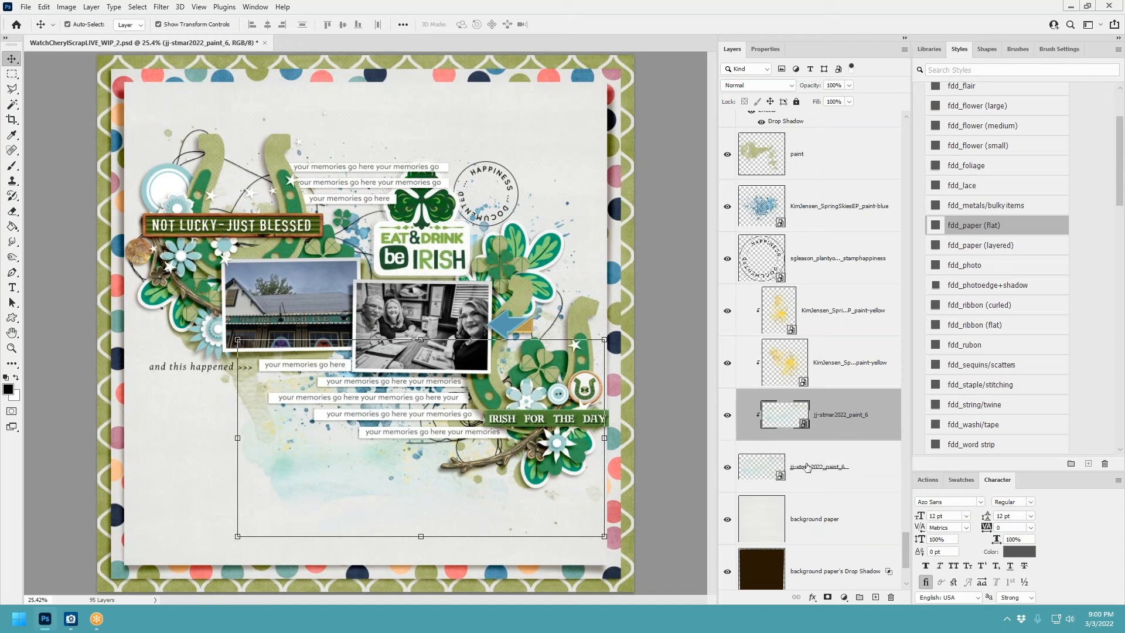
left_click_drag(852, 417, 836, 487)
mouse_move(353, 455)
left_mouse_down()
mouse_move(310, 258)
mouse_move(279, 227)
mouse_move(244, 217)
left_mouse_up()
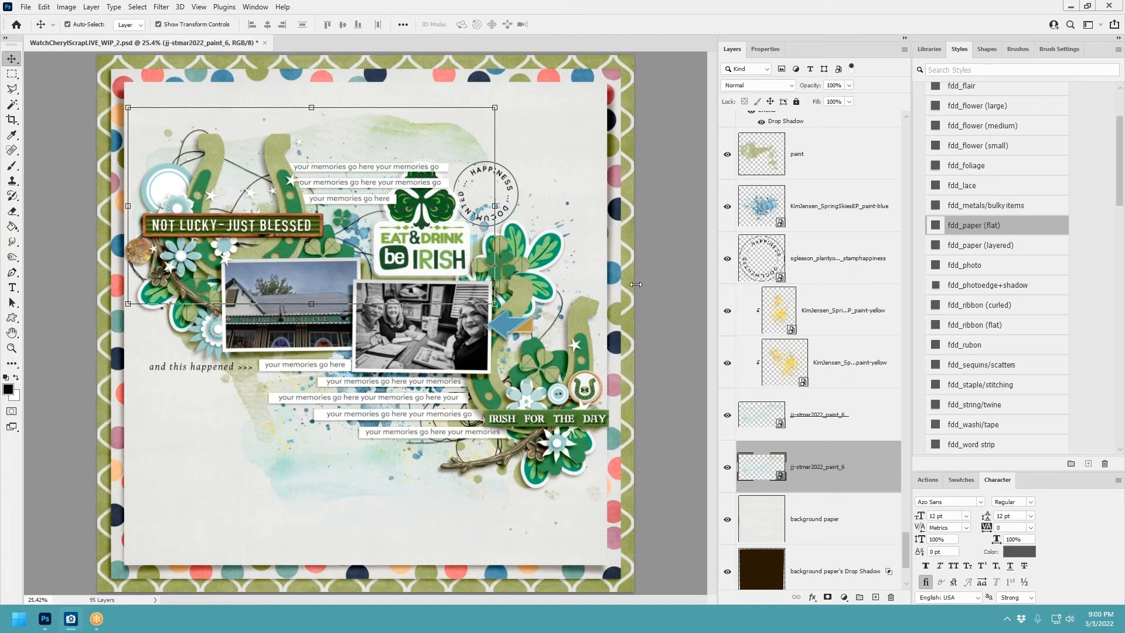
Step: Place jj-stmar2022_button above the placeholder button layer and apply the fdd_buttons style
left_click(540, 403)
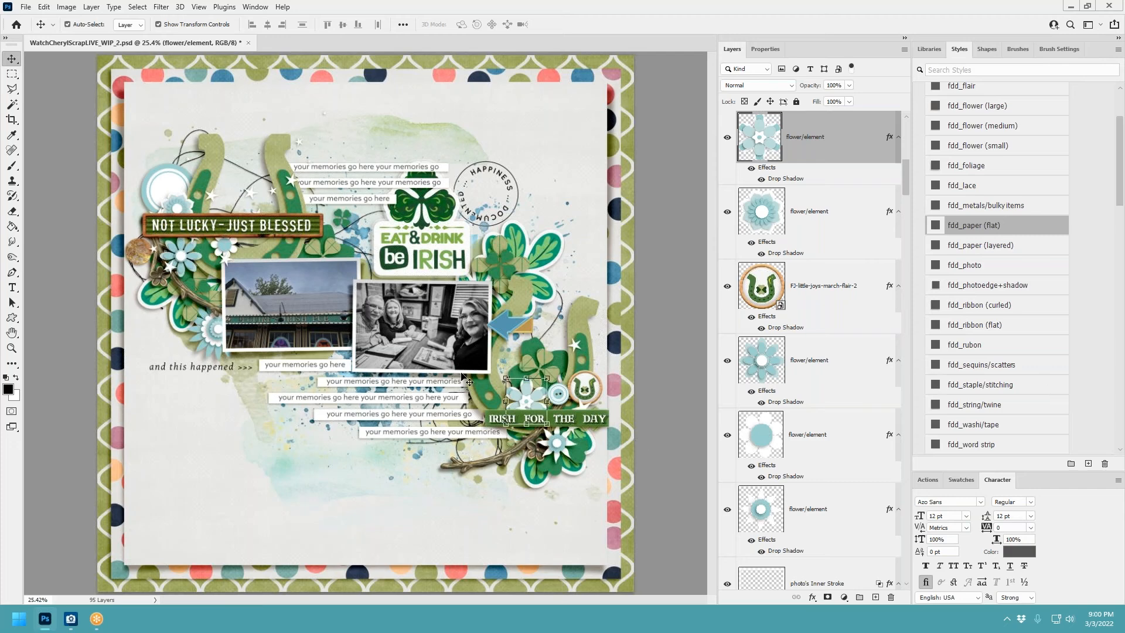
left_click(565, 398)
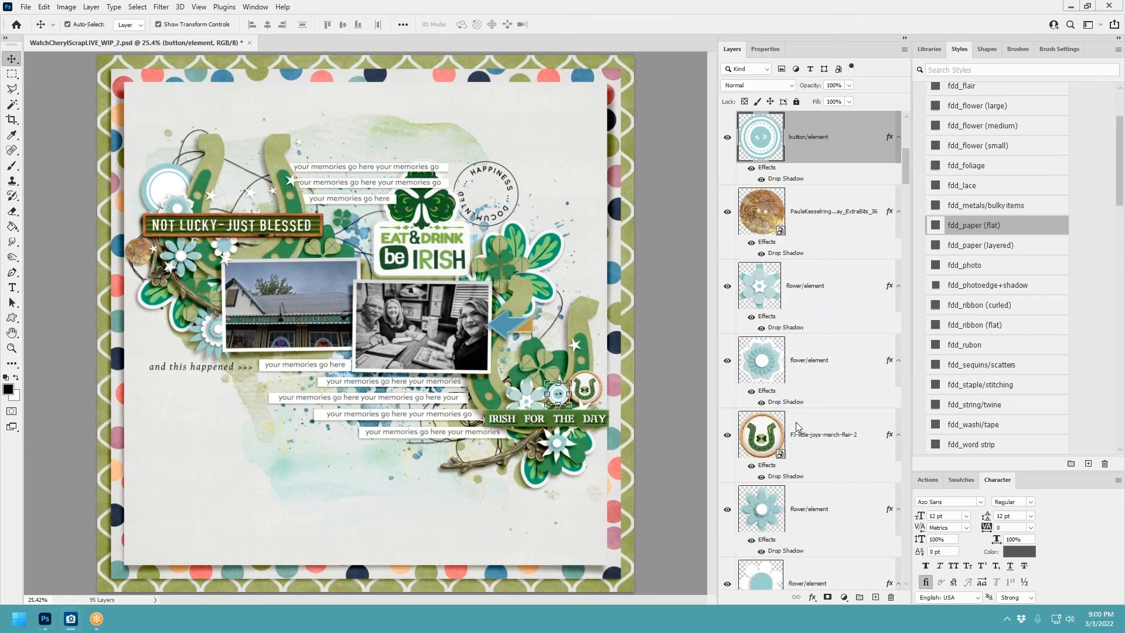
left_click_drag(1020, 423, 455, 398)
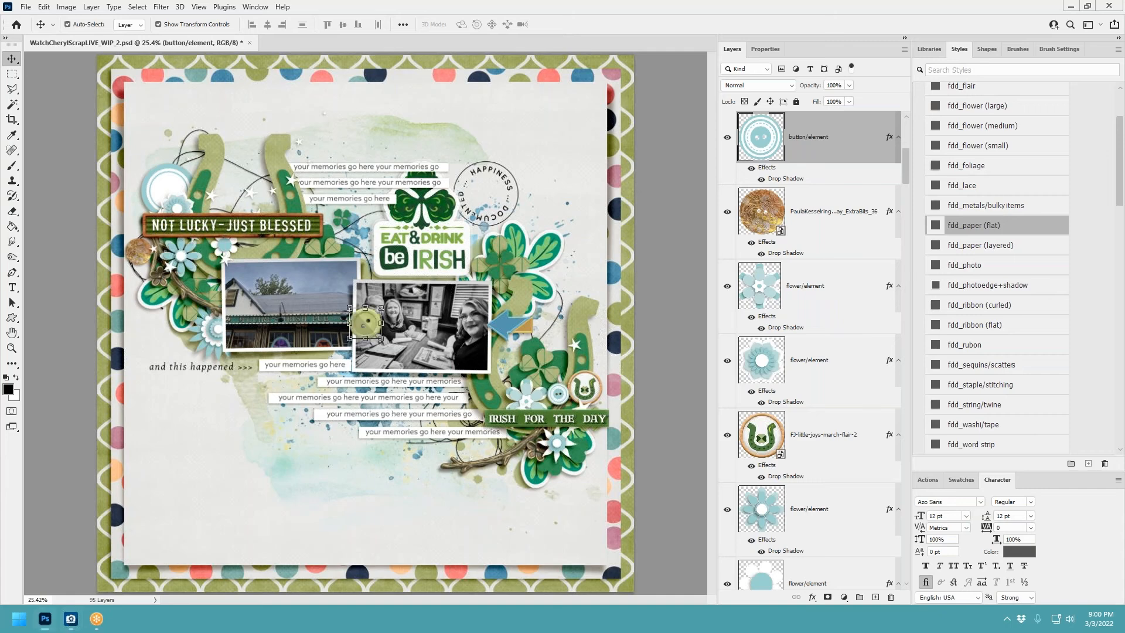
scroll(984, 140, "up", 3)
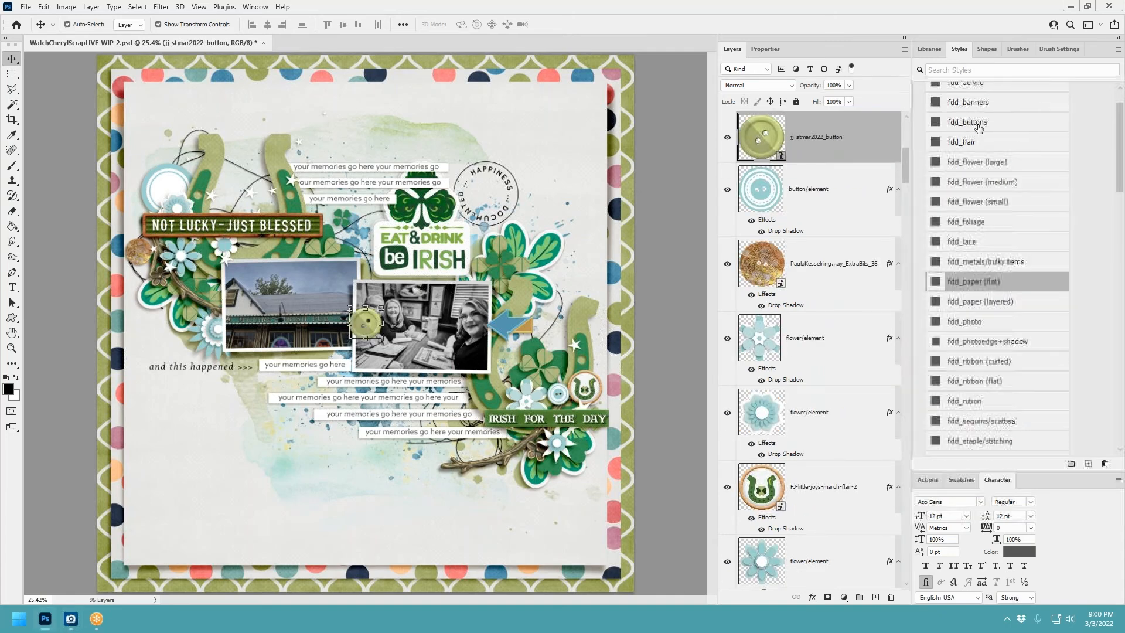
left_click(973, 123)
Step: Shrink the green button, position it over the blue placeholder button beside the horseshoe flair, and delete the placeholder layer
left_click_drag(373, 322, 566, 384)
left_click(580, 24)
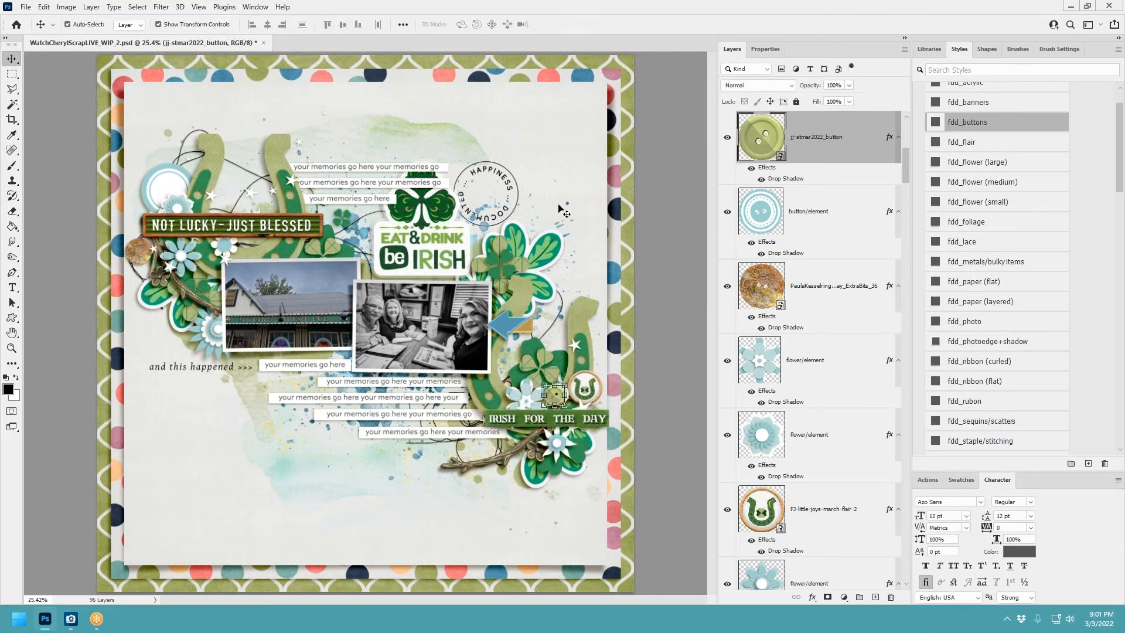
mouse_move(555, 397)
left_mouse_down()
mouse_move(577, 381)
mouse_move(559, 394)
left_mouse_up()
right_click(845, 224)
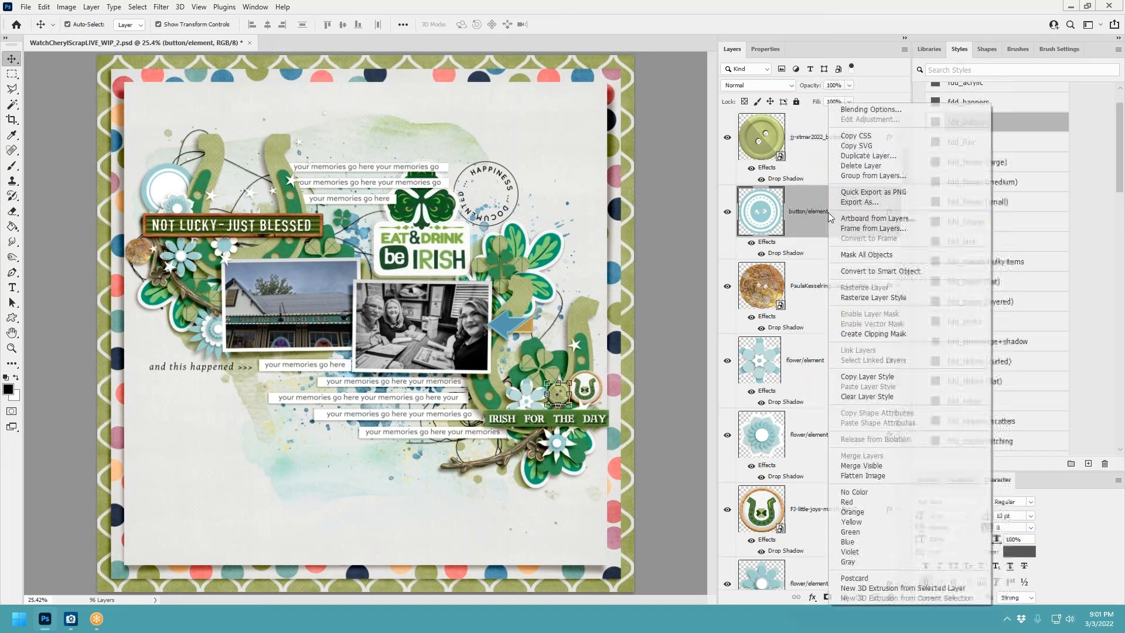
left_click(861, 166)
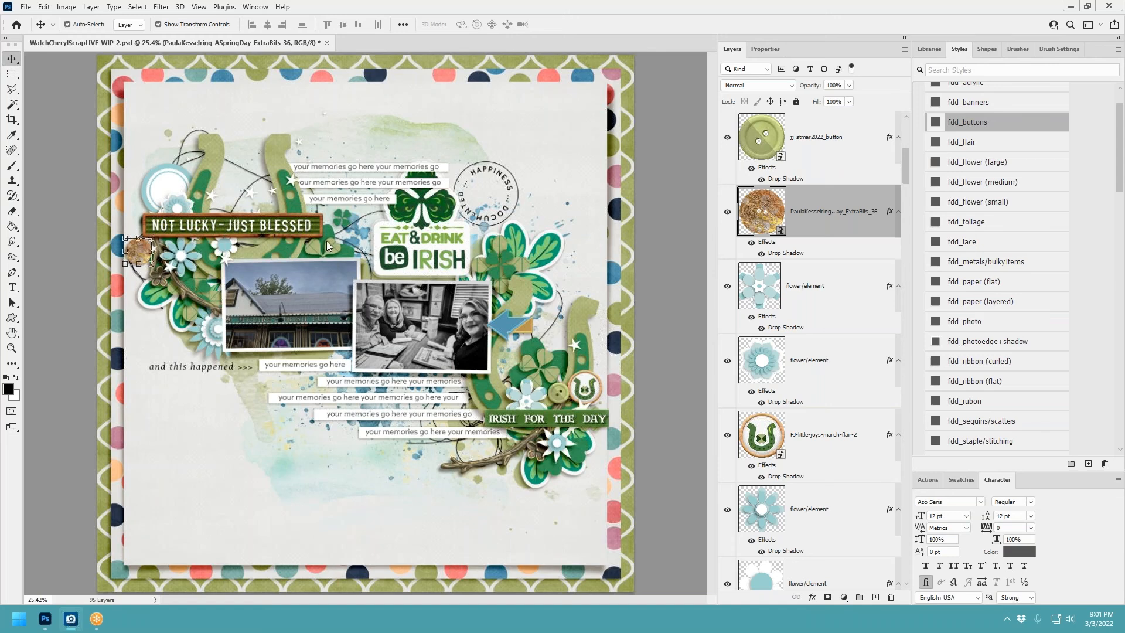
Step: Place bellagypsy_aplaceforeverything_smallflower4 over the blue flower below the "Not Lucky-Just Blessed" sign and apply the fdd_flower (medium) style
left_click(186, 261)
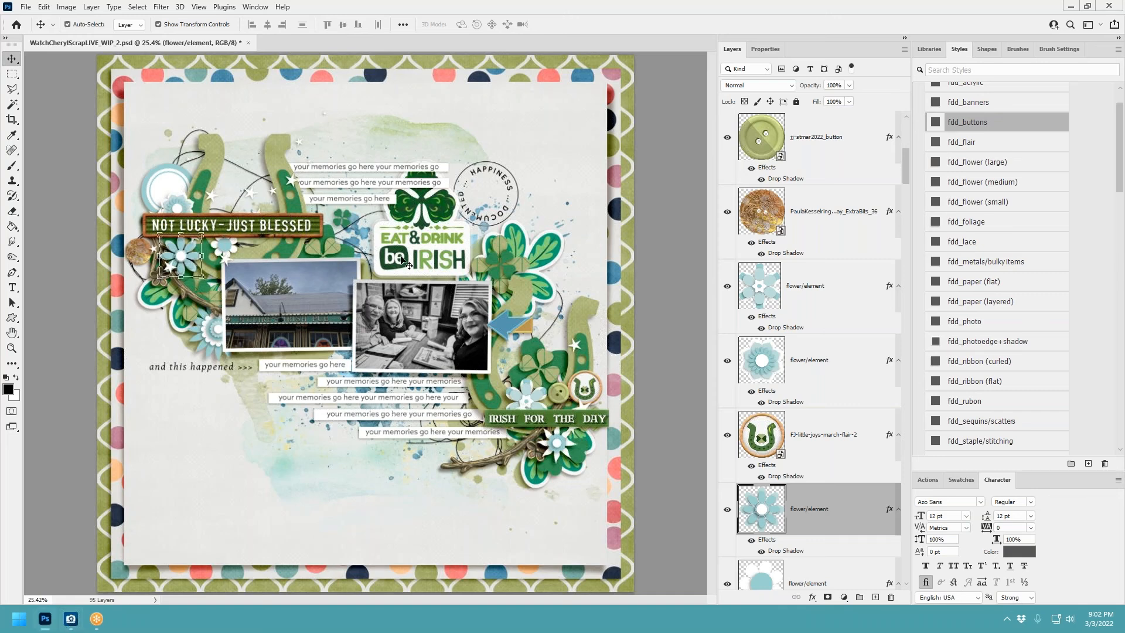
key("ctrl+v")
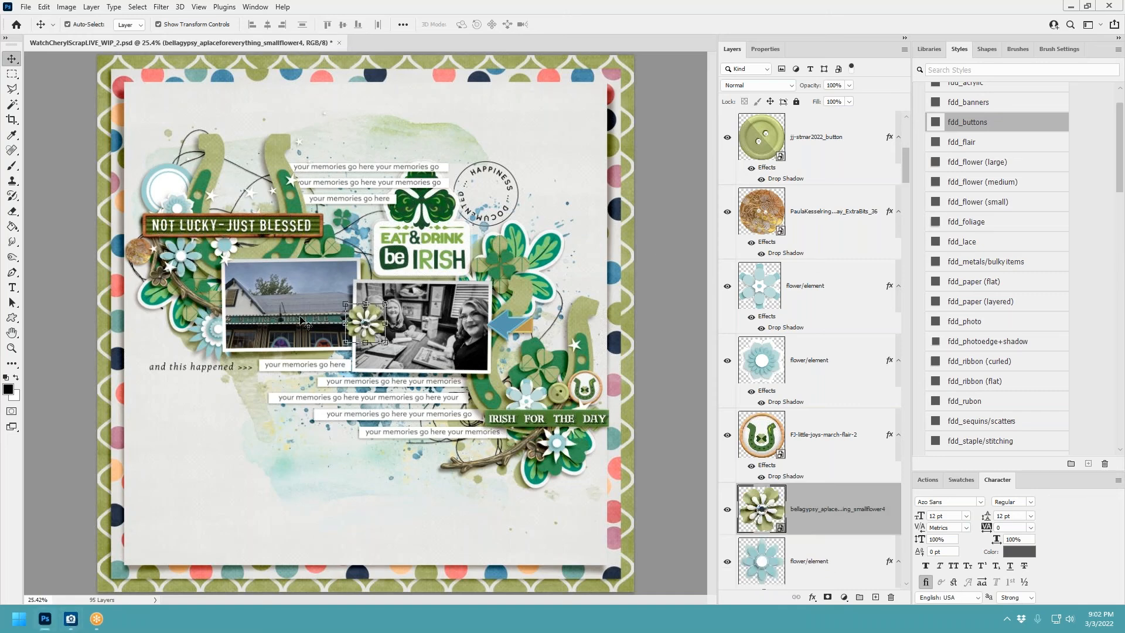
left_click_drag(384, 320, 193, 245)
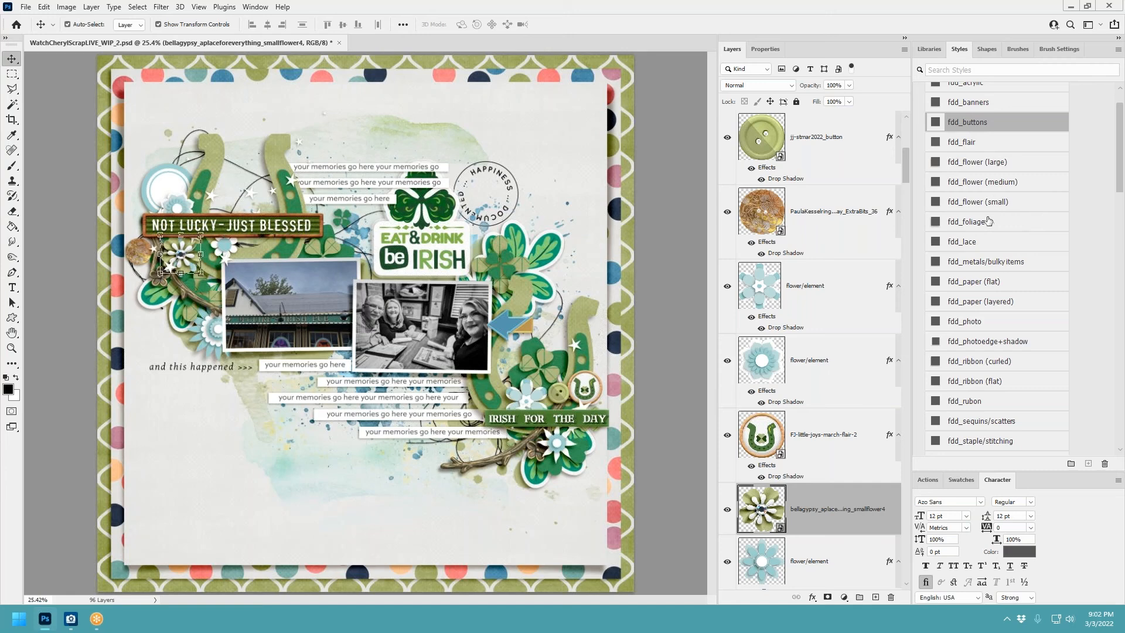
left_click(985, 183)
Step: Delete the blue placeholder flower layer directly beneath bellagypsy_aplaceforeverything_smallflower4
scroll(842, 428, "down", 2)
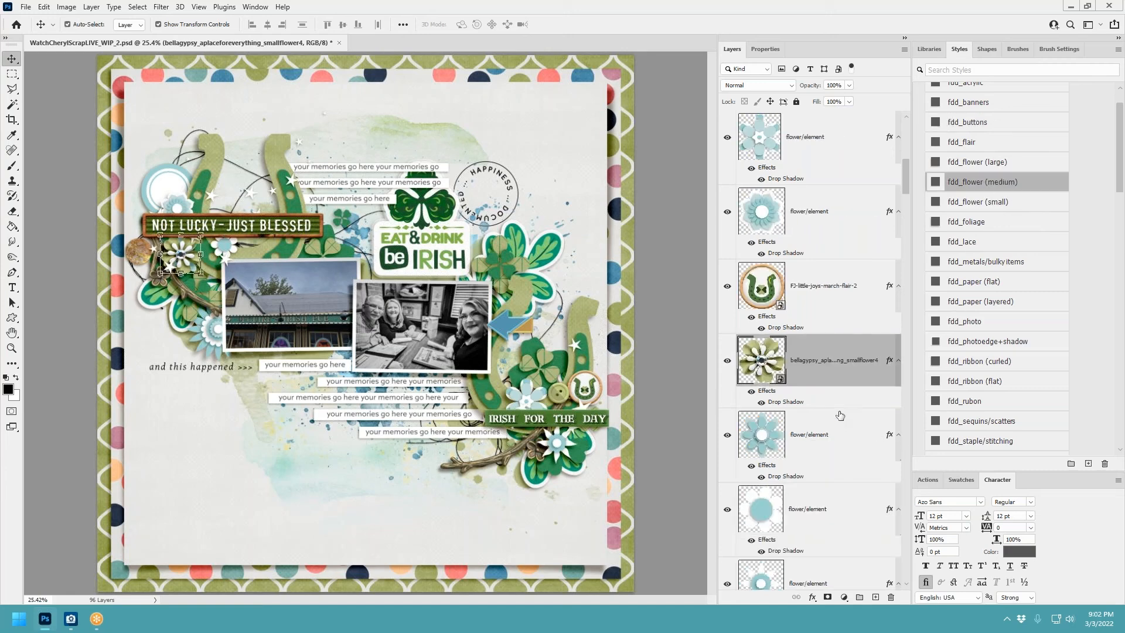
left_click(832, 428)
key("Delete")
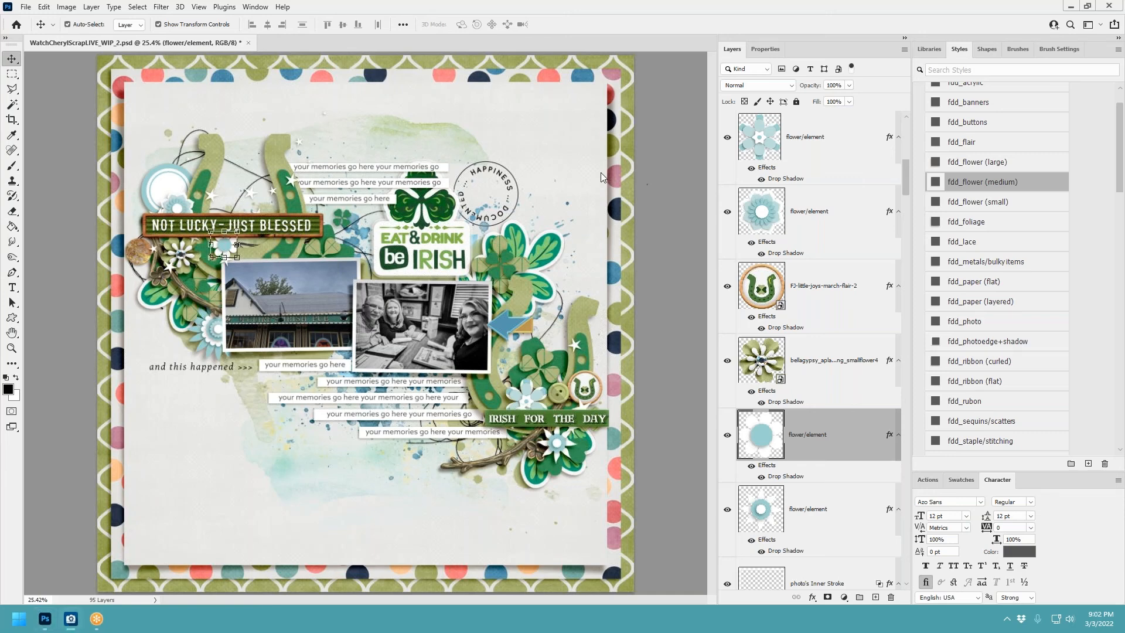
Step: Add PaulaKesselring_ASpringDay_Brushes_8 leaf brushes above the paint layer, placing one behind the left horseshoe and a rotated one behind the right twig cluster
left_click(252, 389)
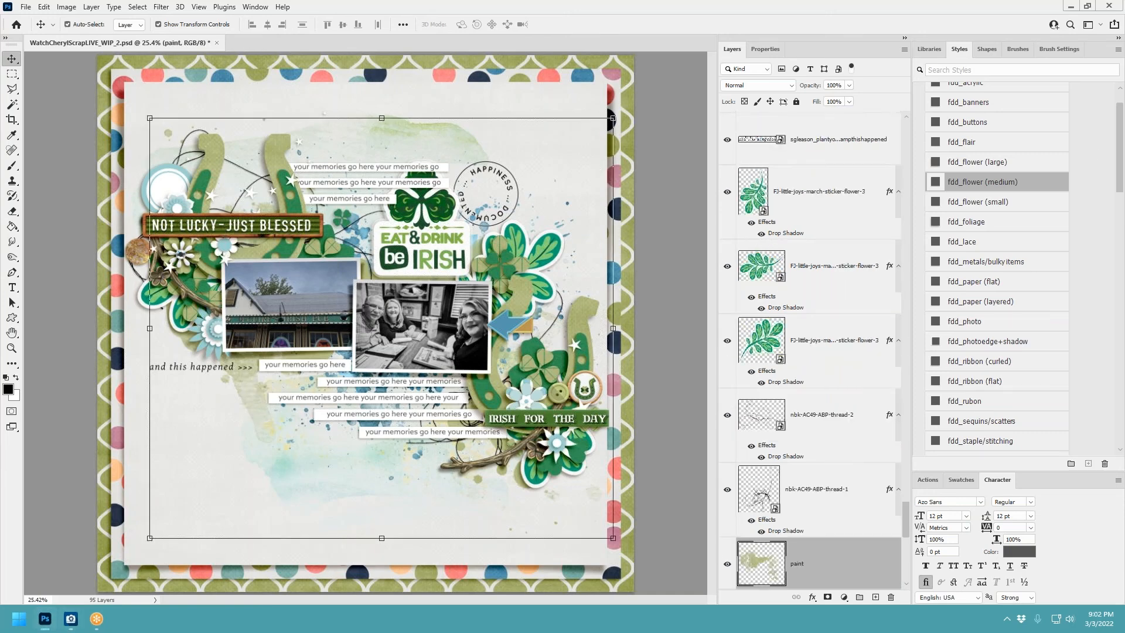
mouse_move(369, 262)
left_mouse_down()
mouse_move(153, 117)
mouse_move(169, 108)
mouse_move(501, 310)
mouse_move(560, 407)
mouse_move(583, 485)
mouse_move(576, 514)
mouse_move(574, 464)
left_mouse_up()
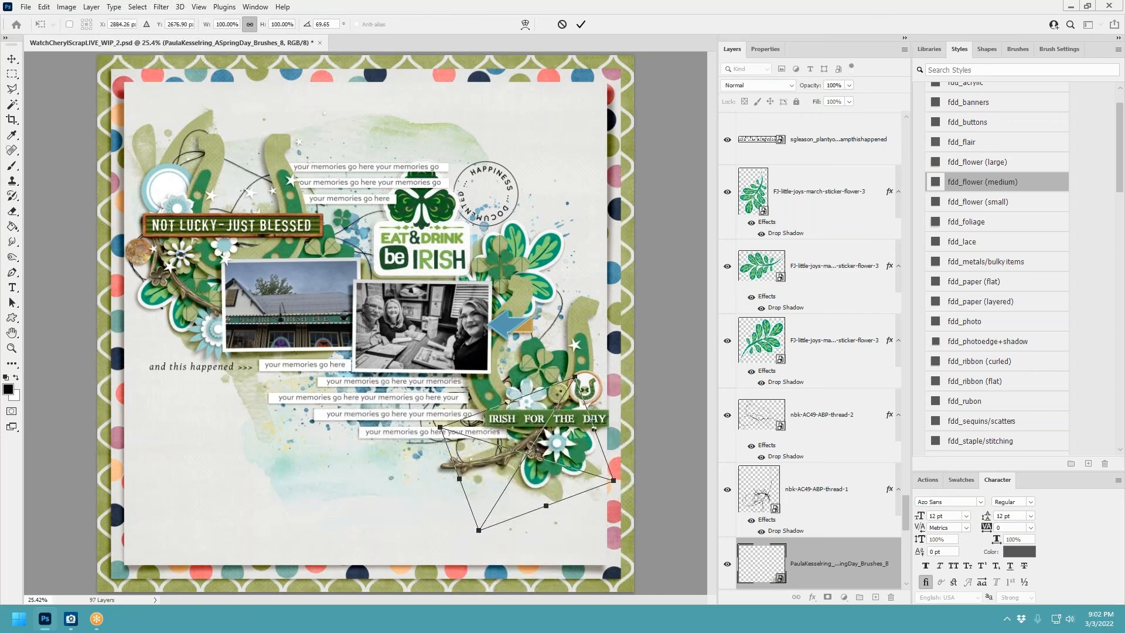
left_click(580, 26)
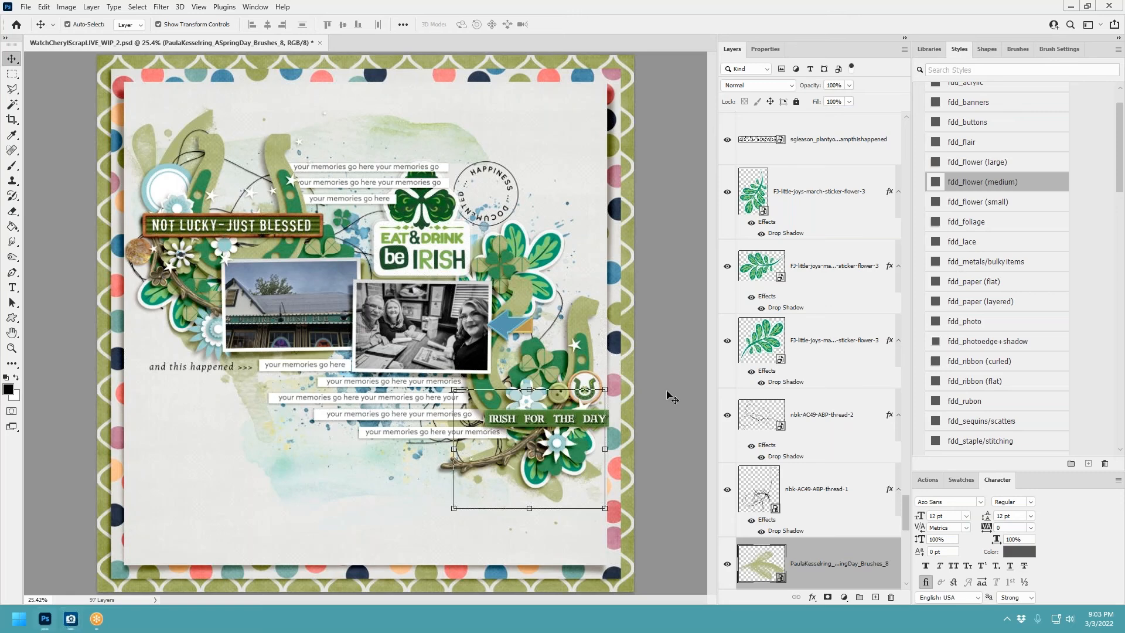
Step: Place nbk-AC49-ABP-fabricflower-1 over the blue flower above "Irish for the Day", apply fdd_flower (large), scale it to 48.08%, and delete the placeholder
left_click(534, 400)
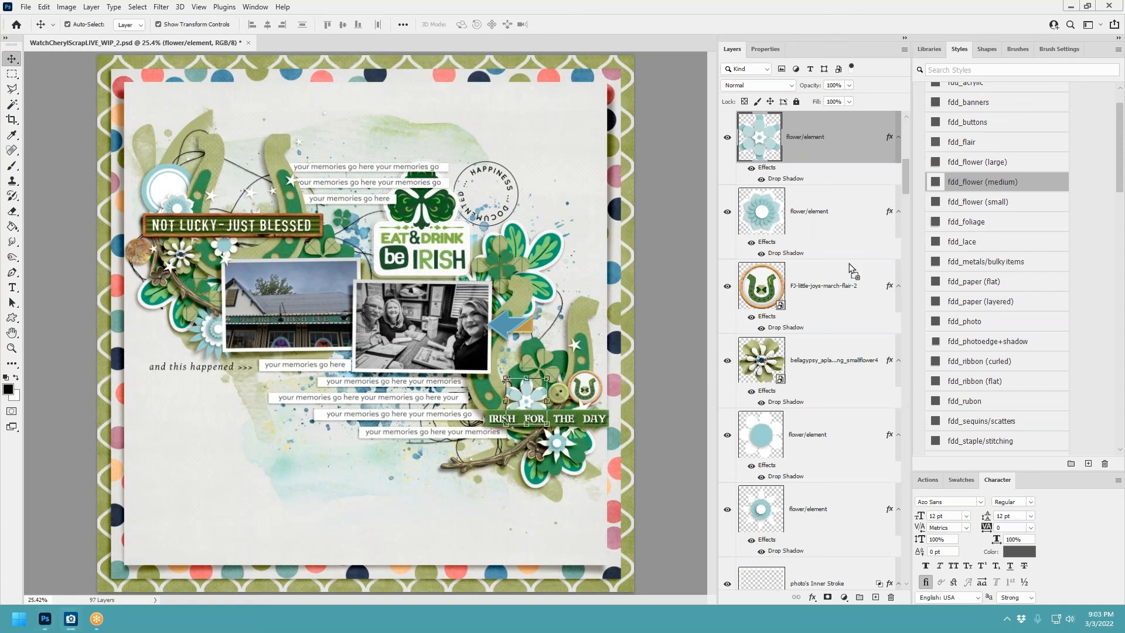
left_click_drag(849, 266, 523, 310)
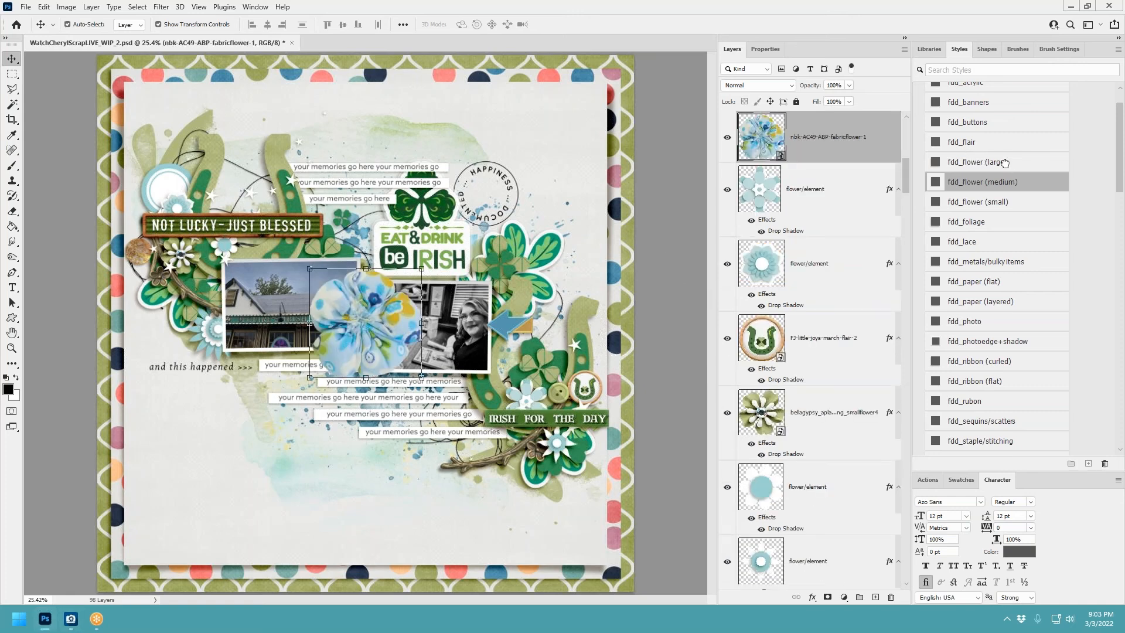
left_click(1007, 163)
left_click_drag(426, 267, 539, 386)
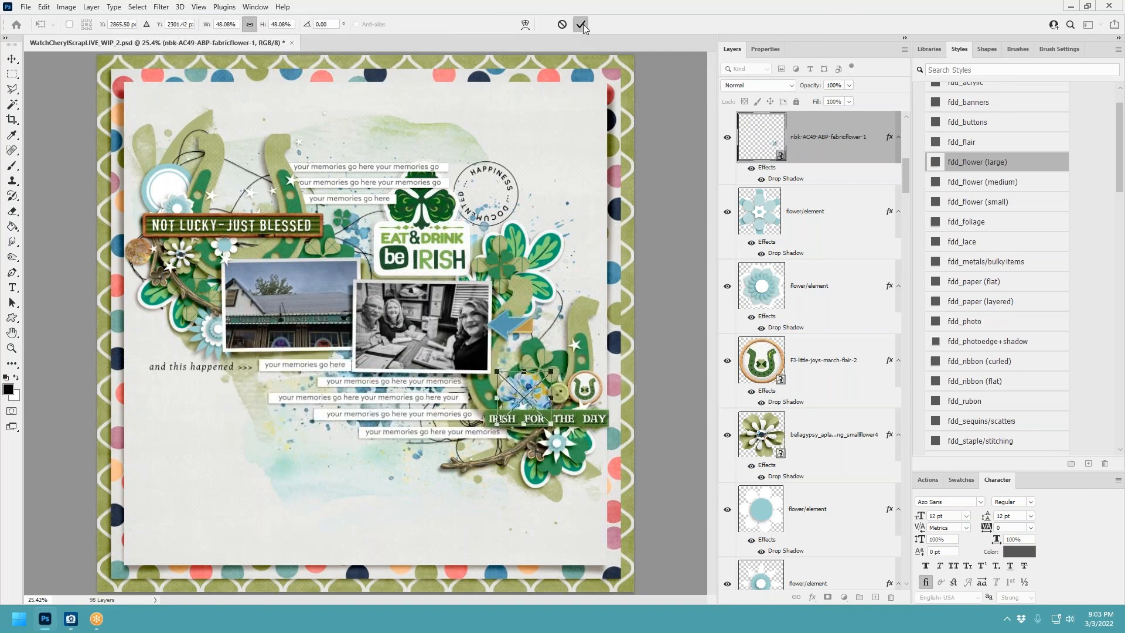
left_click(580, 24)
right_click(827, 212)
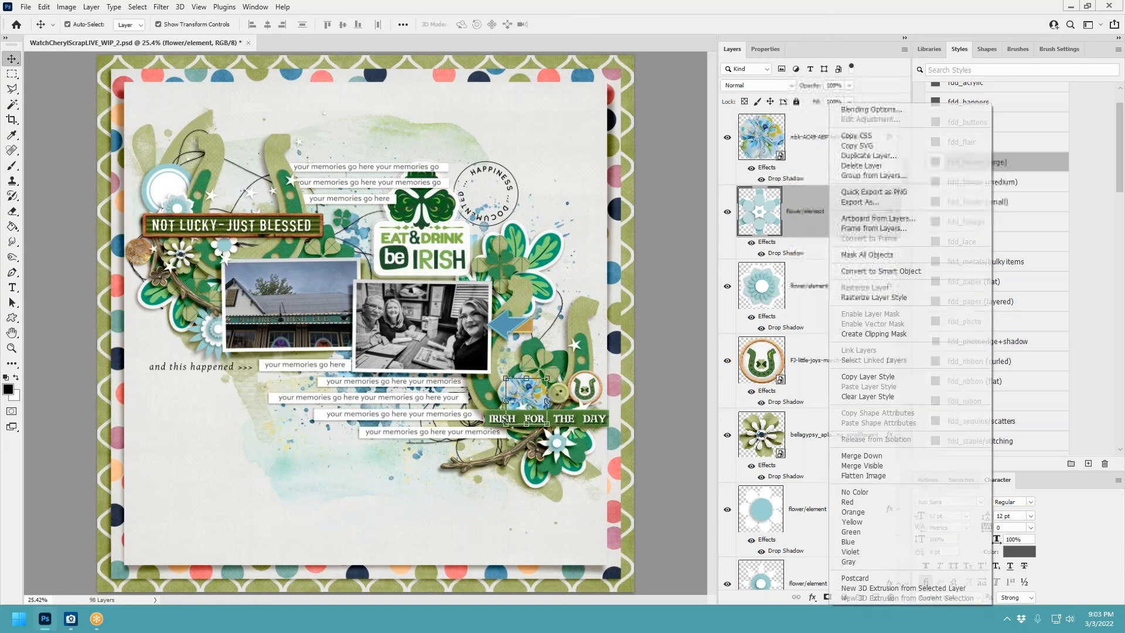
left_click(862, 166)
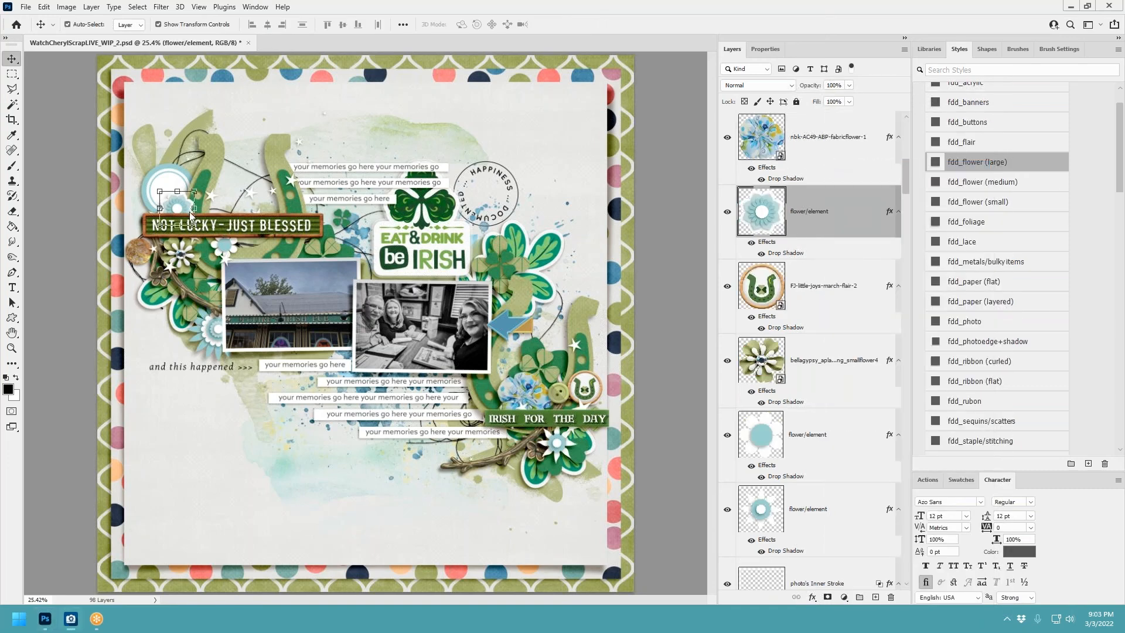
Step: Replace the blue flower above "and this happened" with nbk-AC49-ABP-fabricflower-3, scaled to 53.63% with the fdd_flower (large) style, and delete the placeholder
left_click(212, 332)
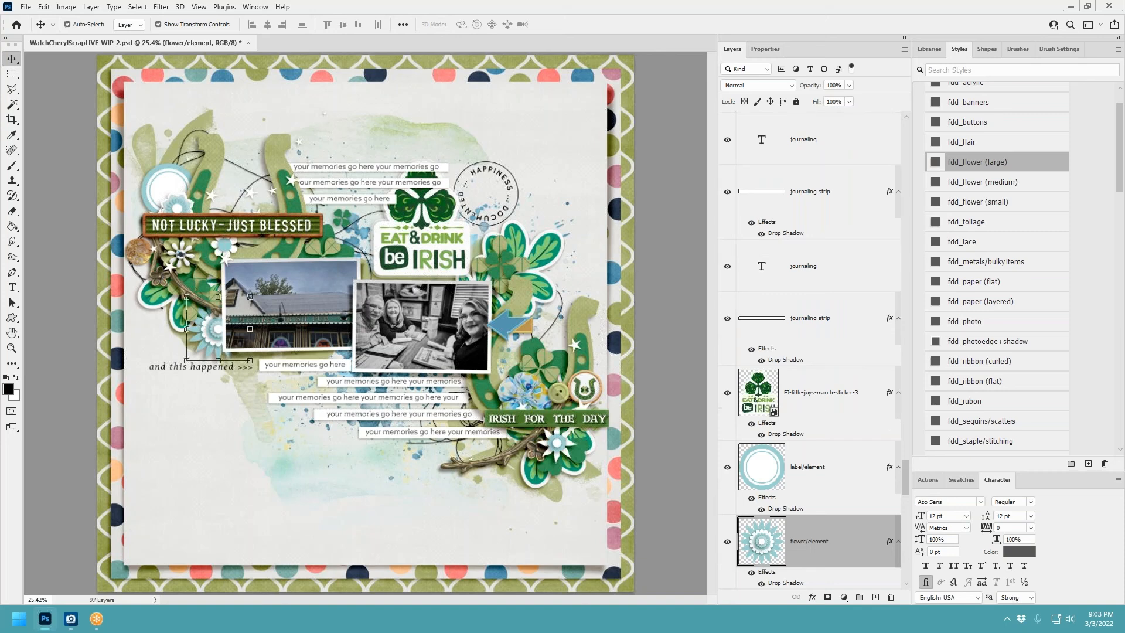
key("ctrl+v")
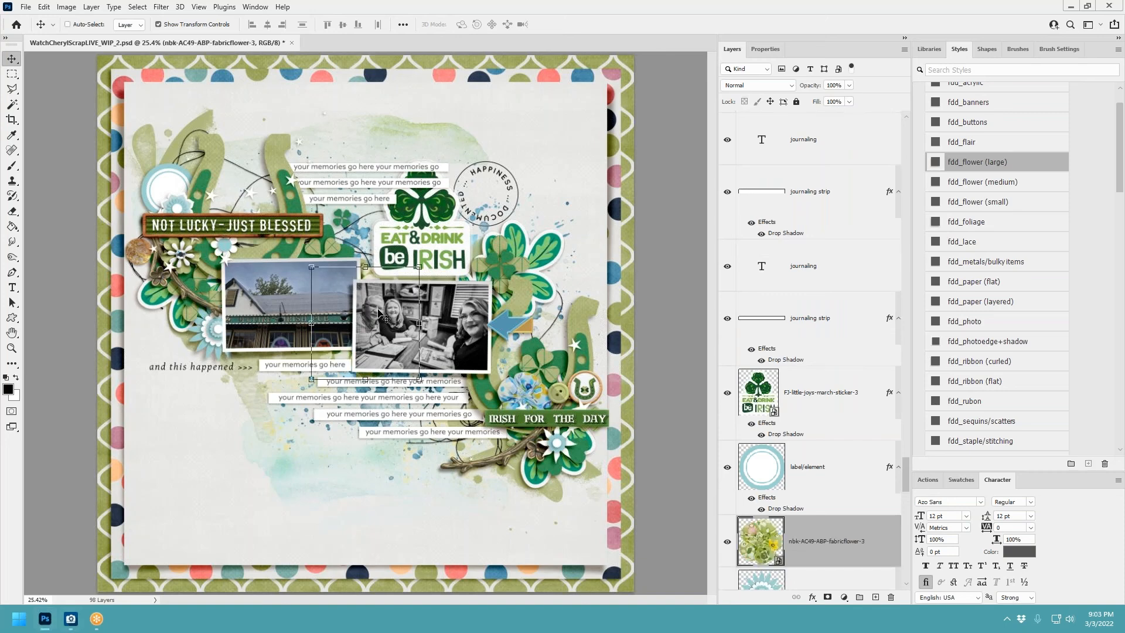
left_click_drag(382, 316, 214, 321)
left_click(977, 162)
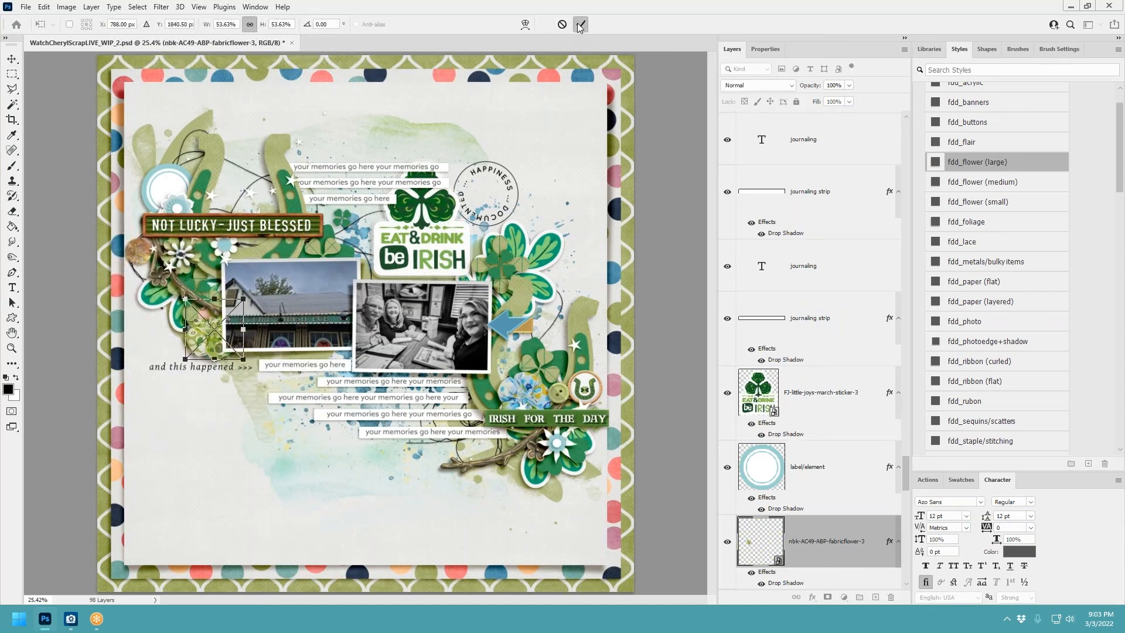
left_click(580, 24)
scroll(825, 340, "down", 3)
right_click(827, 388)
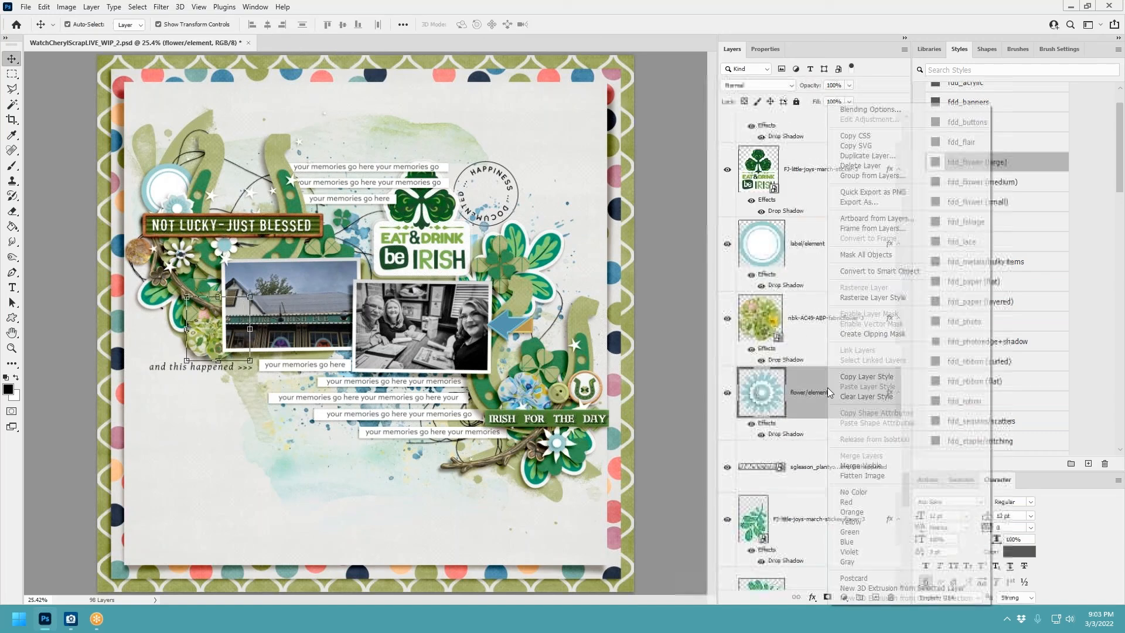
left_click(900, 165)
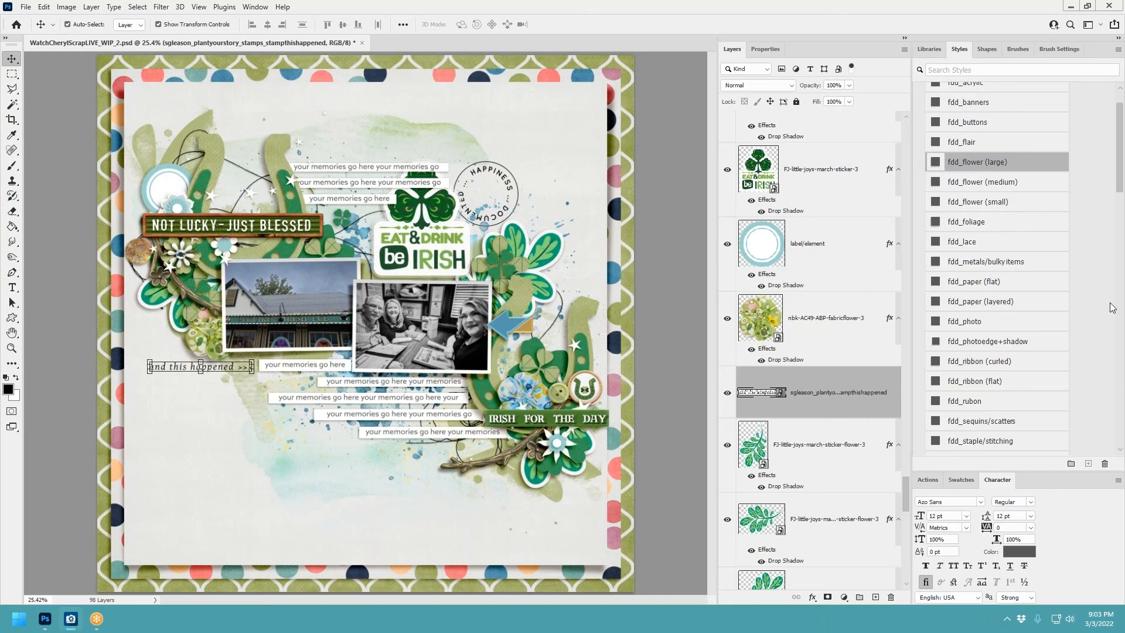
Step: Place nbk-AC49-ABP-gem-heart, shrunk to fit, inside the round Happiness Documented stamp and apply the fdd_metals/bulky items style
left_click_drag(1110, 302, 545, 206)
left_click_drag(388, 311, 510, 171)
left_click(984, 262)
left_click(580, 24)
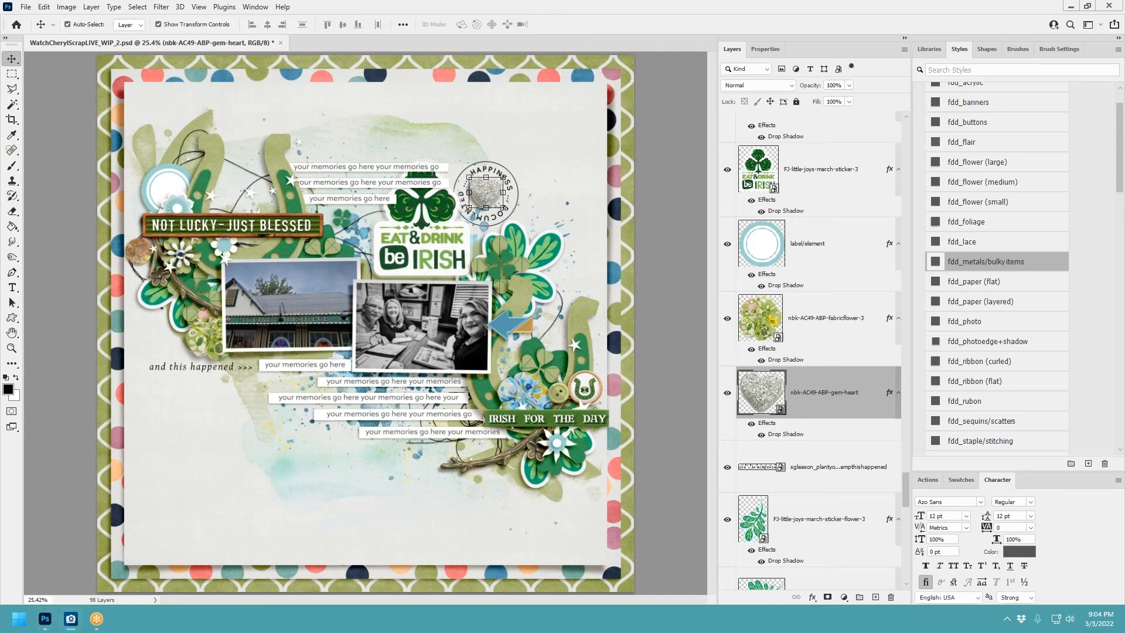
Step: Add nbk-AC49-ABP-gem-3 to the page above the gem heart layer
key("ctrl+v")
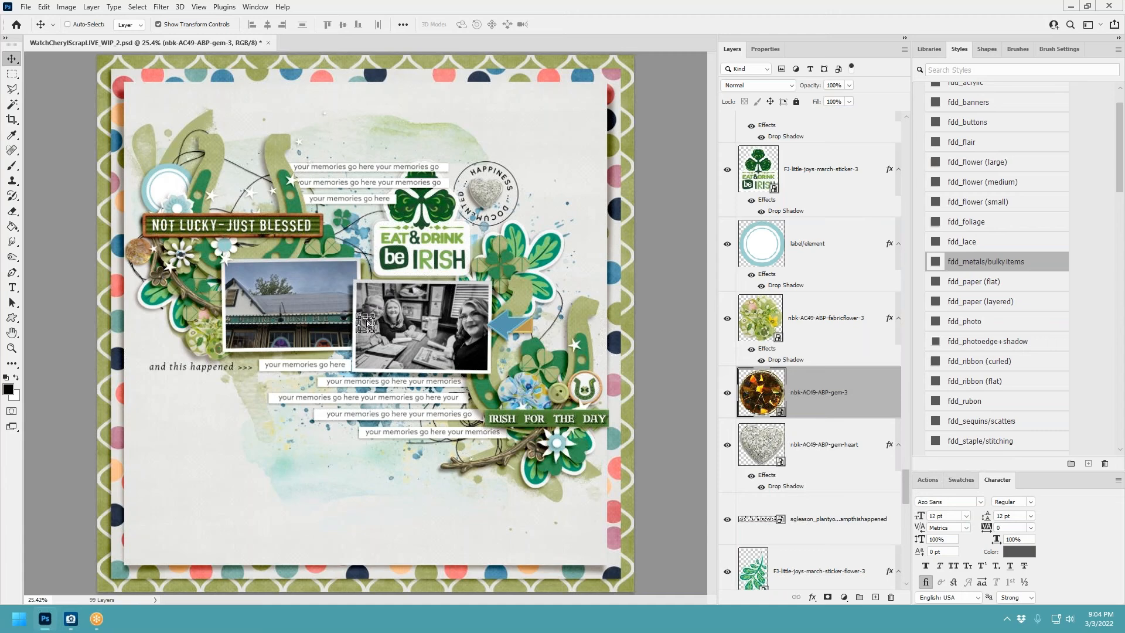
scroll(367, 323, "up", 1)
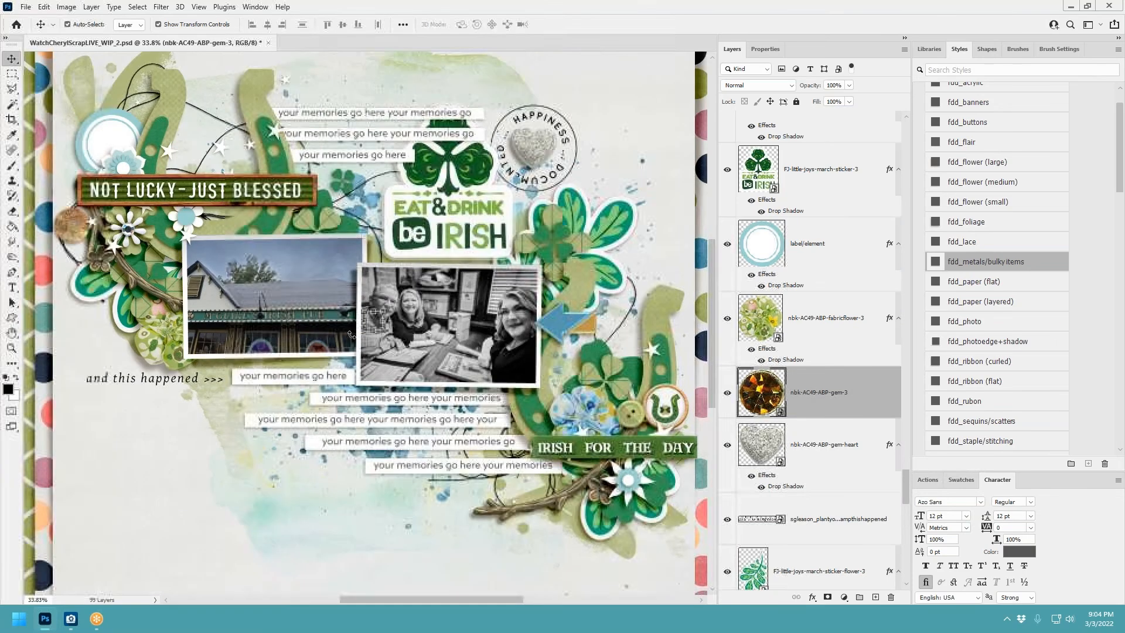
key("ctrl+t")
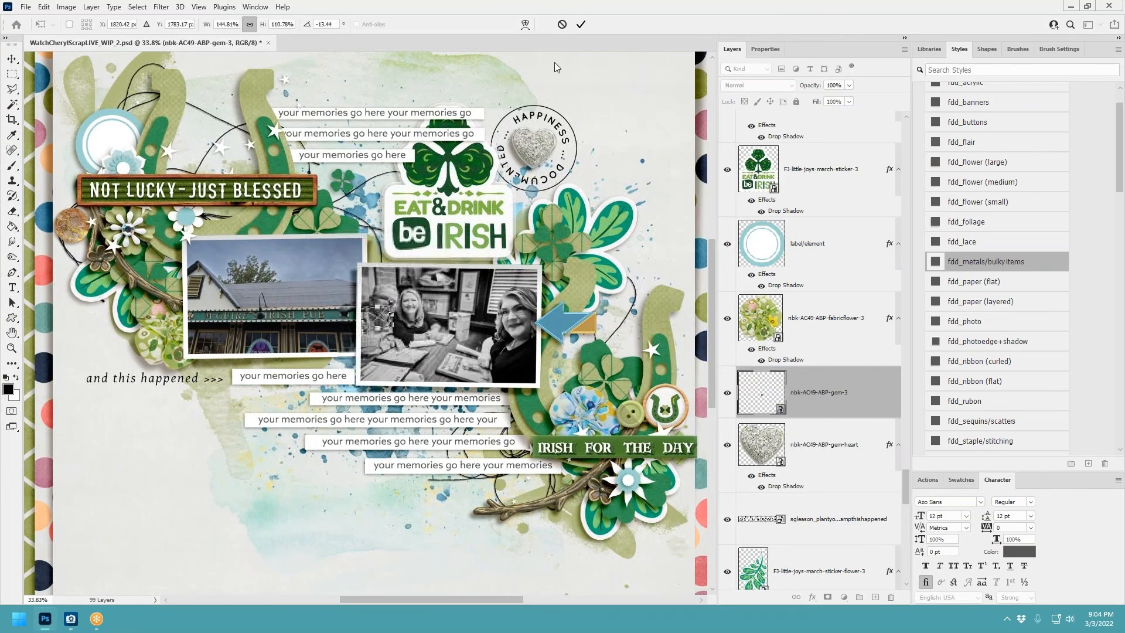
left_click(562, 24)
key("ctrl+t")
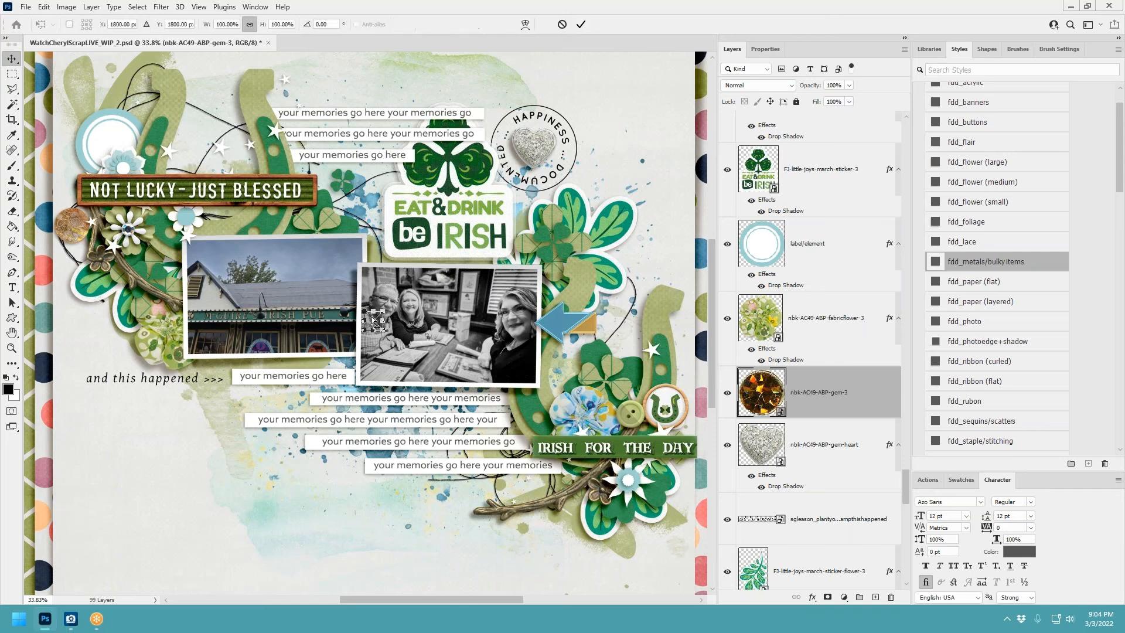
left_click(562, 24)
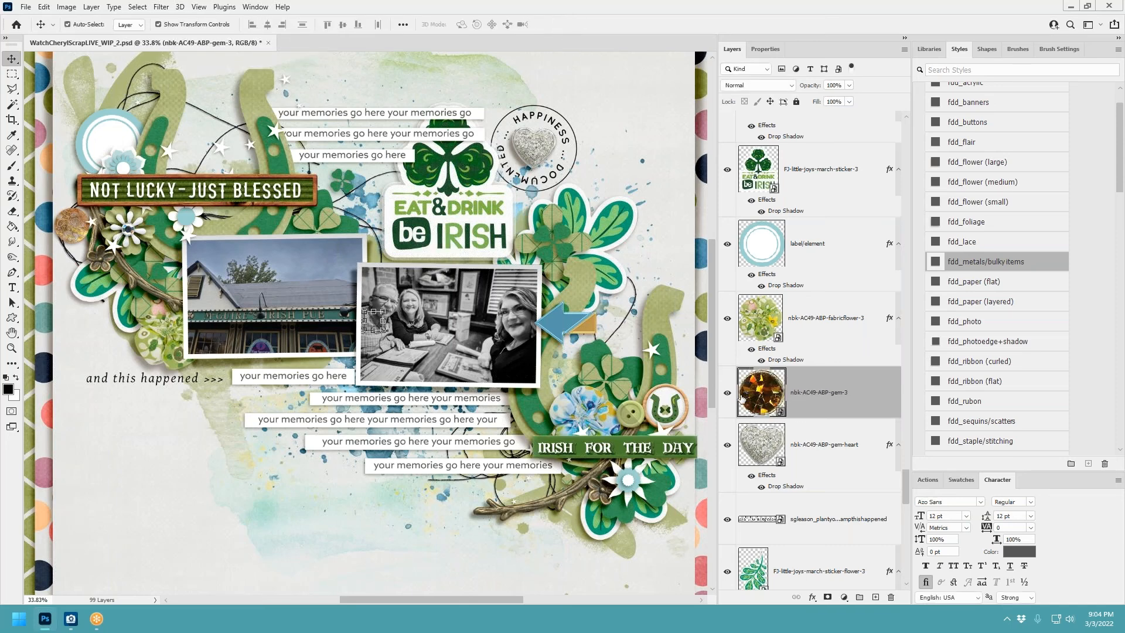
Step: Bring nbk-AC49-ABP-gem-3 to the top of the layer stack, shrink it beside the round stamp, and apply the fdd_sequins/scatters style
key("ctrl+shift+bracketright")
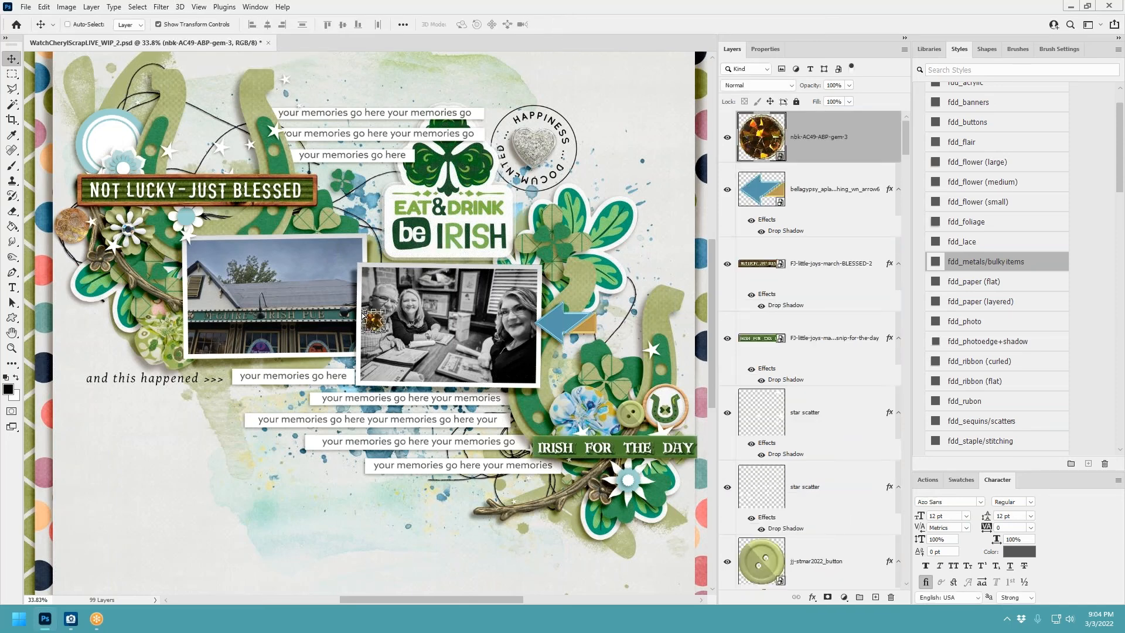
left_click_drag(375, 322, 614, 135)
key("ctrl+t")
left_click(579, 25)
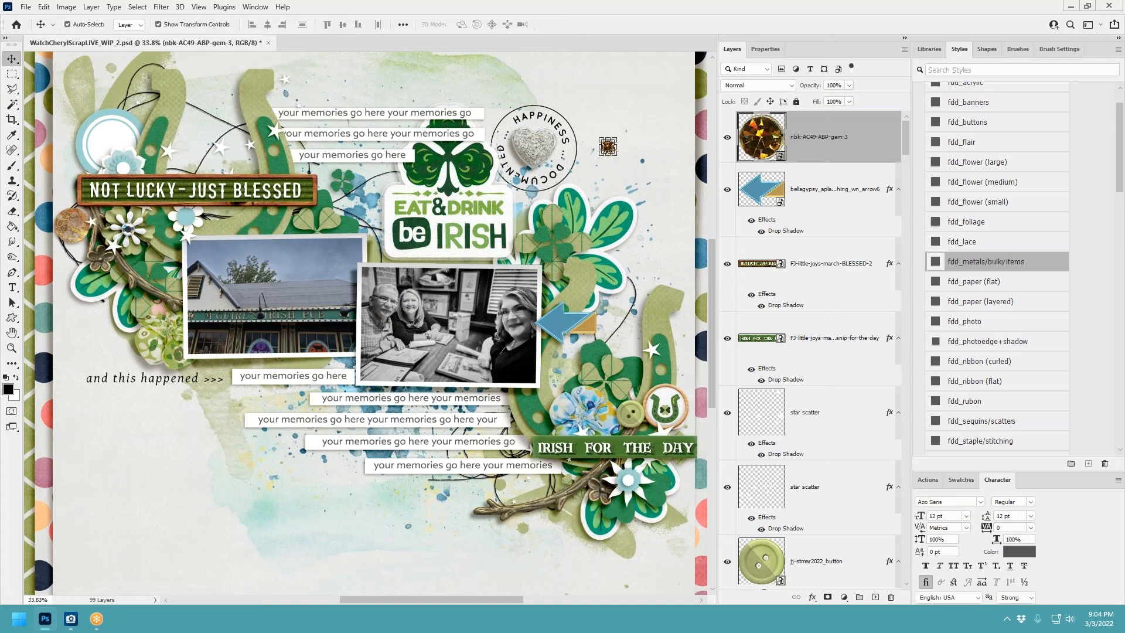
left_click(989, 424)
Step: Duplicate the gem, place the copy just below and left of the original, and transform the copy slightly
left_click_drag(815, 152, 818, 186, "alt")
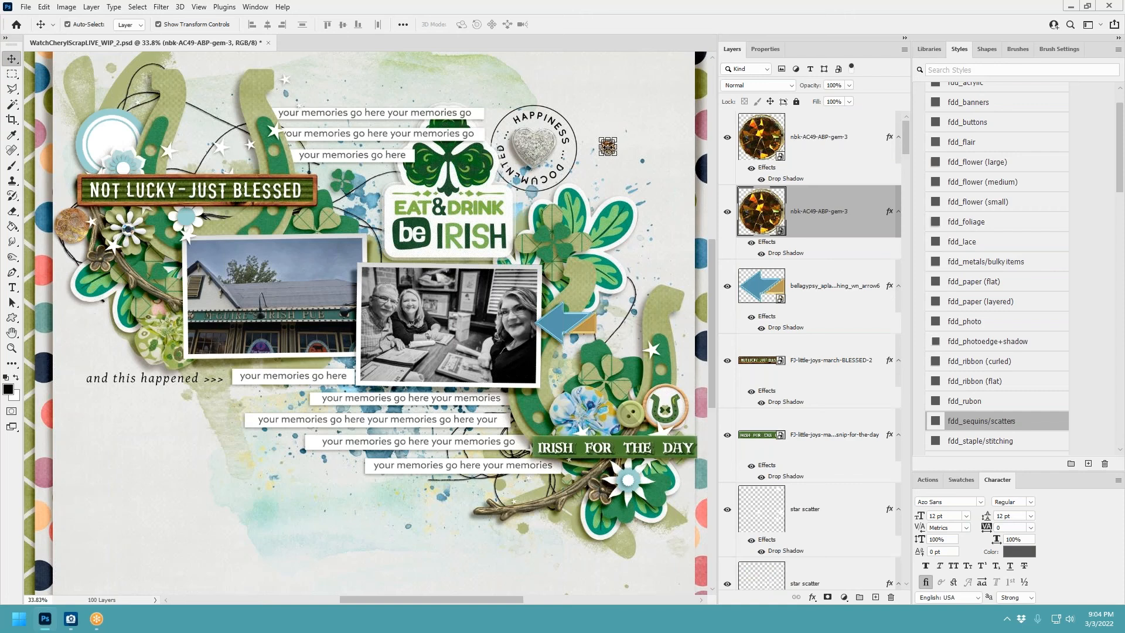
left_click(703, 151)
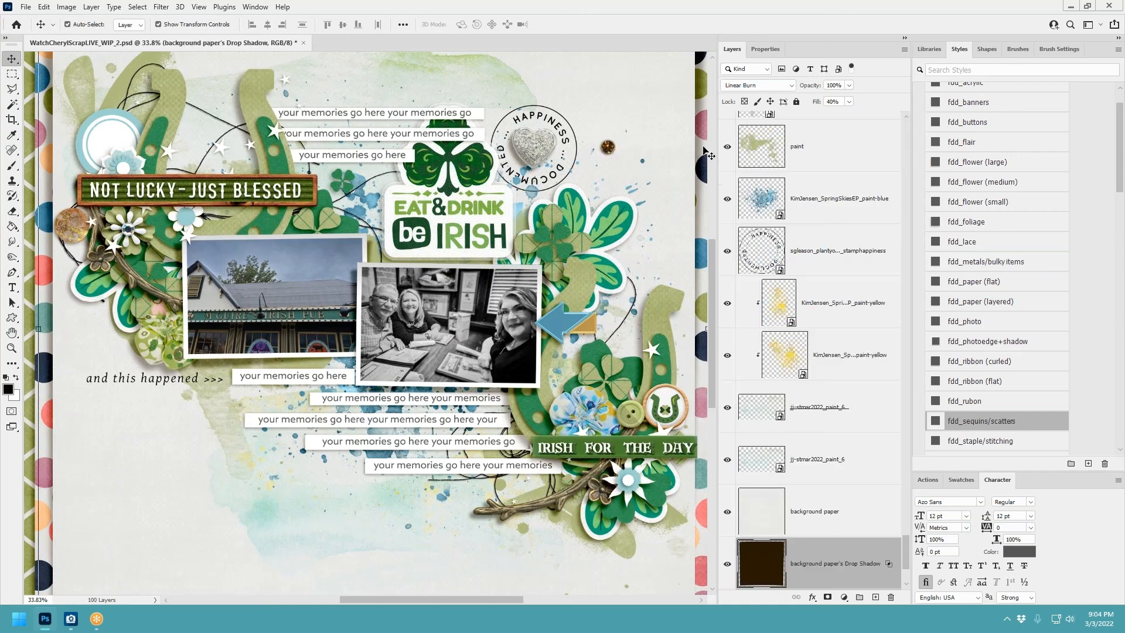
left_click(605, 150)
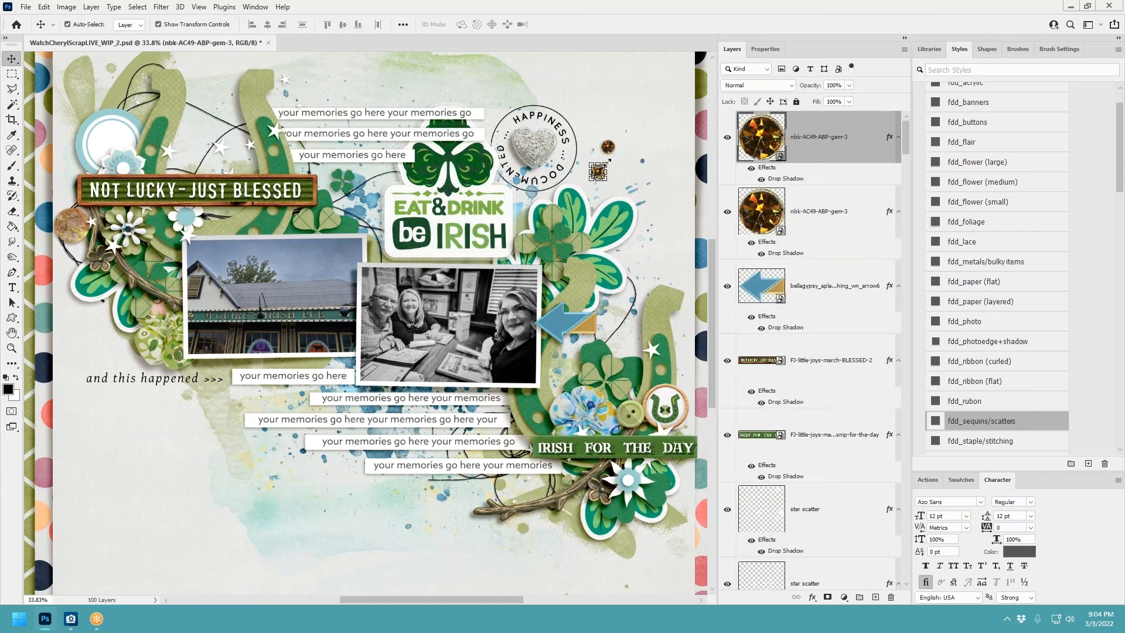
key("ctrl+t")
left_click_drag(602, 168, 606, 163)
left_click(581, 24)
Step: Duplicate both gems together, place the pair below the lower-right twig cluster, and rotate it 26.48 degrees
left_click(605, 150, "shift")
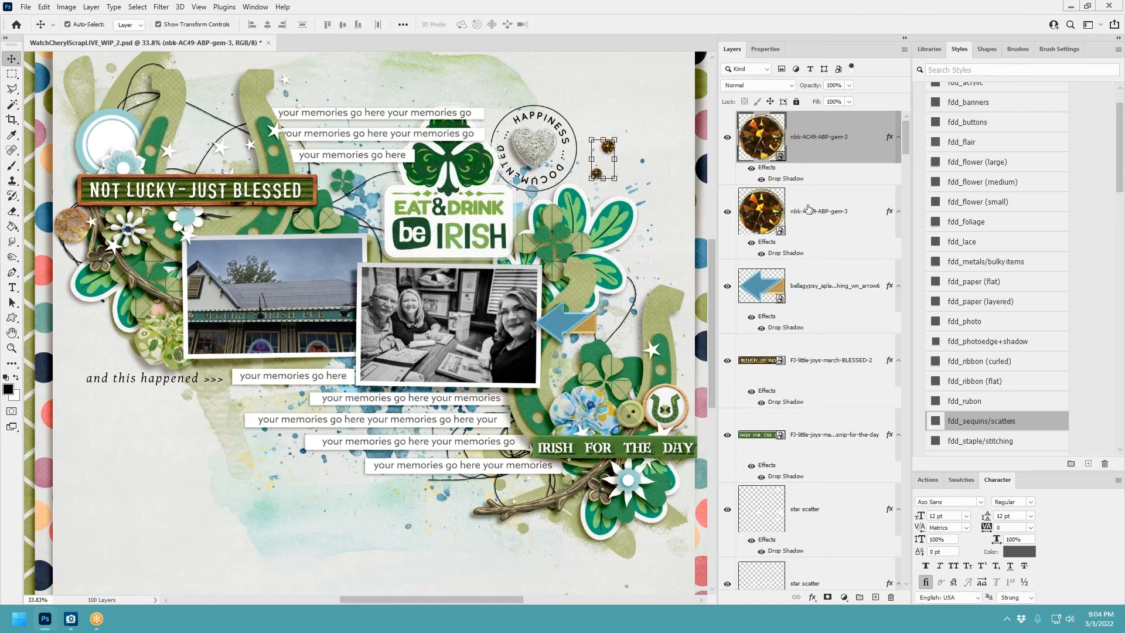
left_click_drag(608, 148, 575, 514)
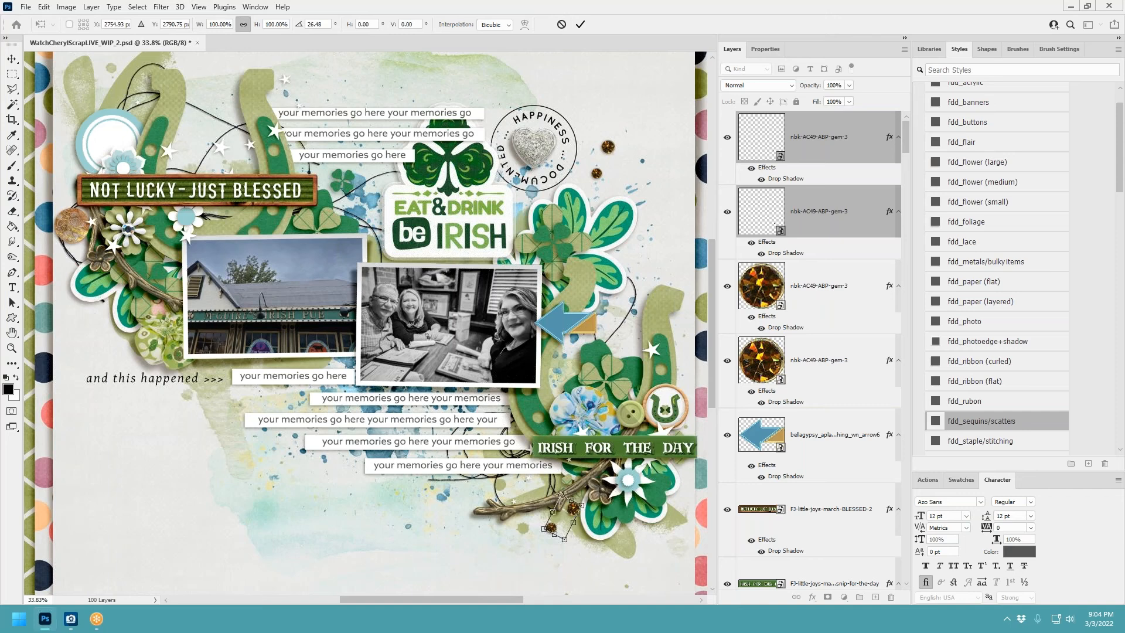
left_click(581, 24)
Step: Copy the two stamp-side gems one at a time to the outer edge of the left leaf cluster, below the twig
scroll(706, 205, "down", 3)
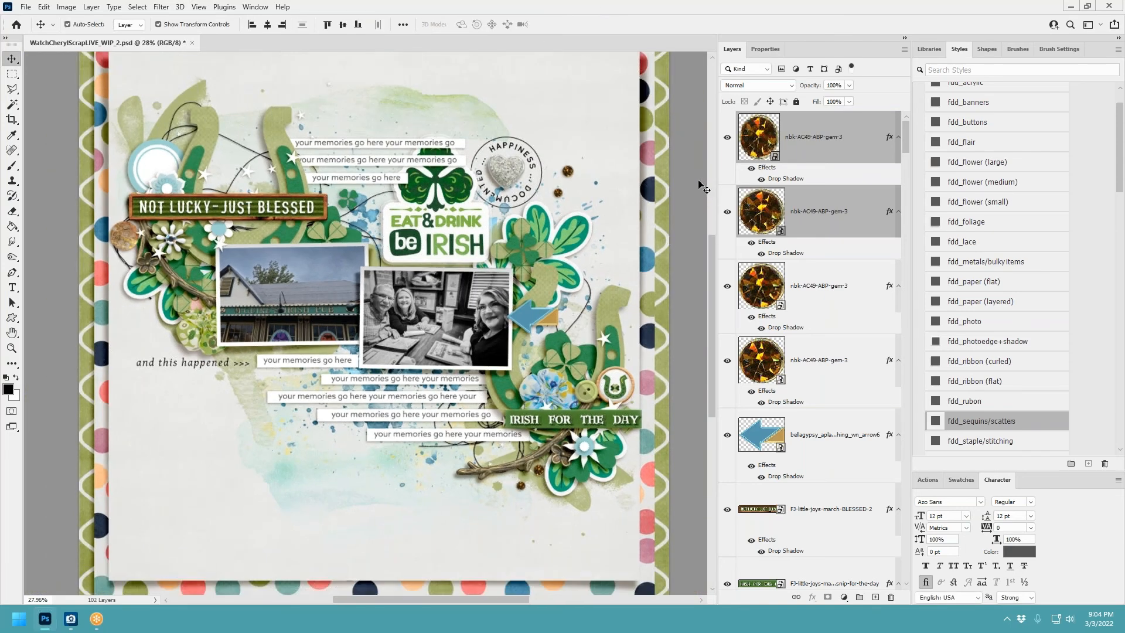
left_click(703, 187)
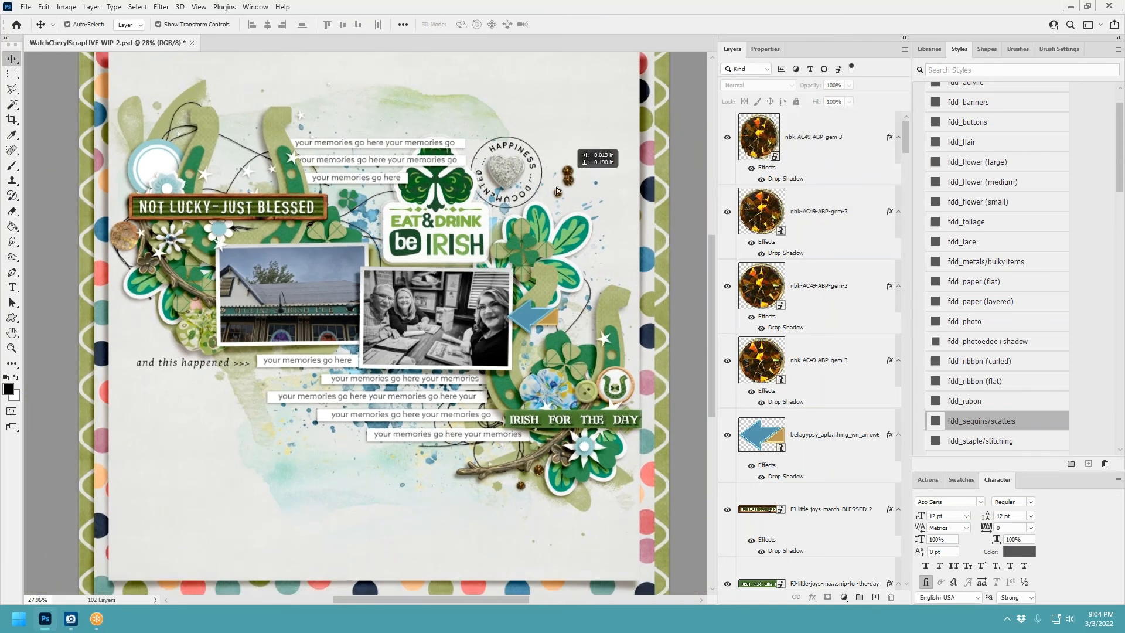
left_click_drag(568, 170, 144, 304)
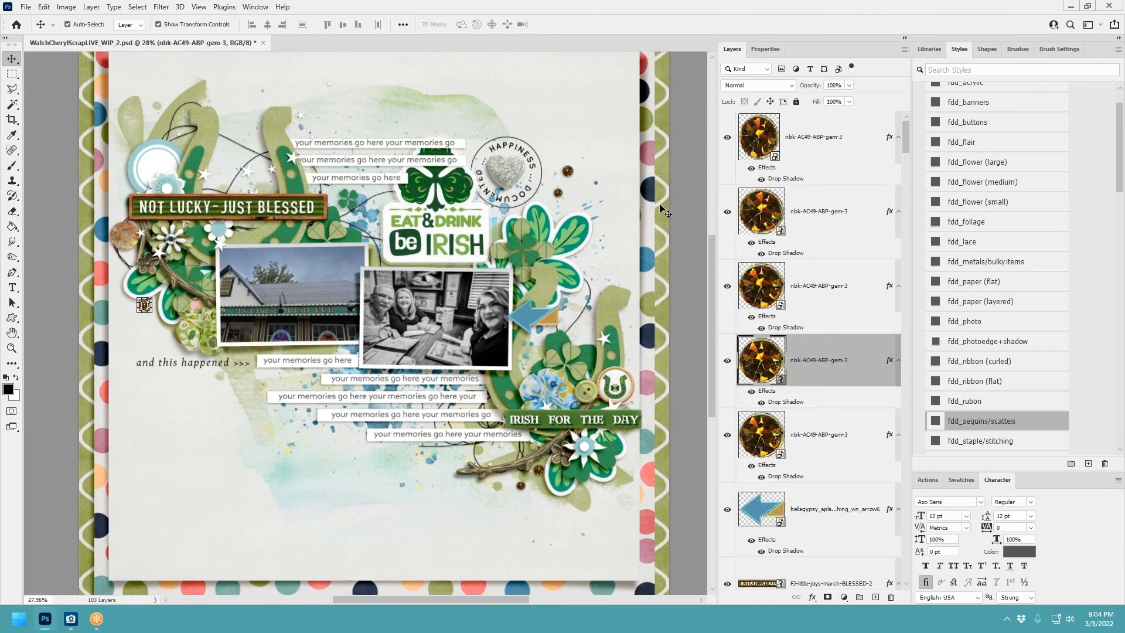
left_click(683, 201)
left_click_drag(557, 193, 118, 303)
left_click(663, 177)
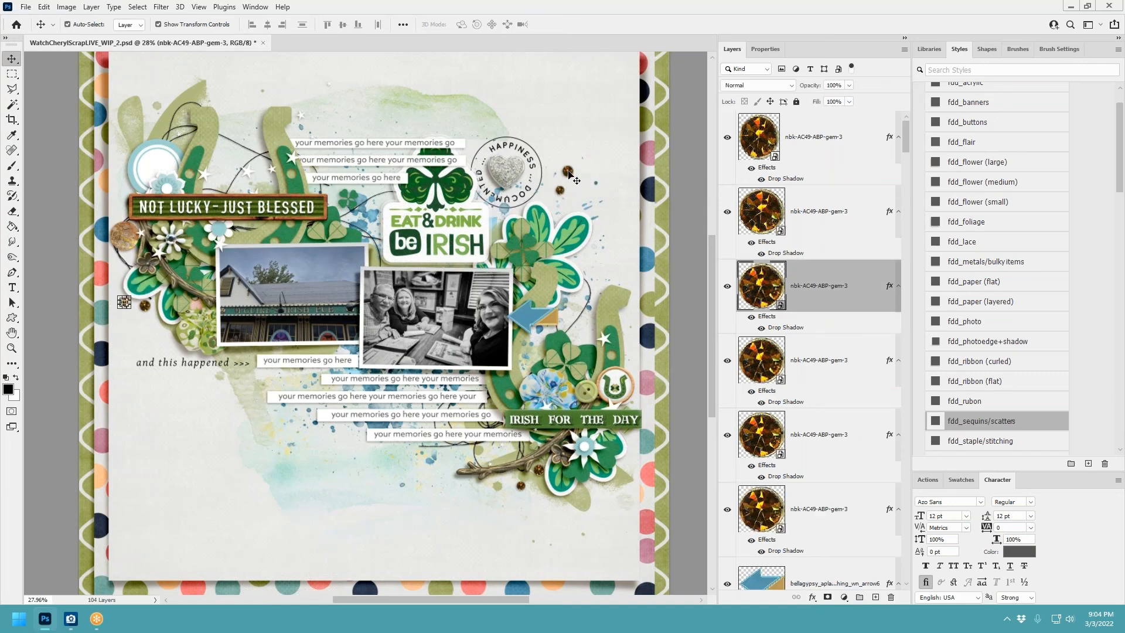
Step: Copy the gem onto the right horseshoe, placing one above the horseshoe flair and two along the left arm beside the fabric flower
left_click_drag(568, 172, 612, 355)
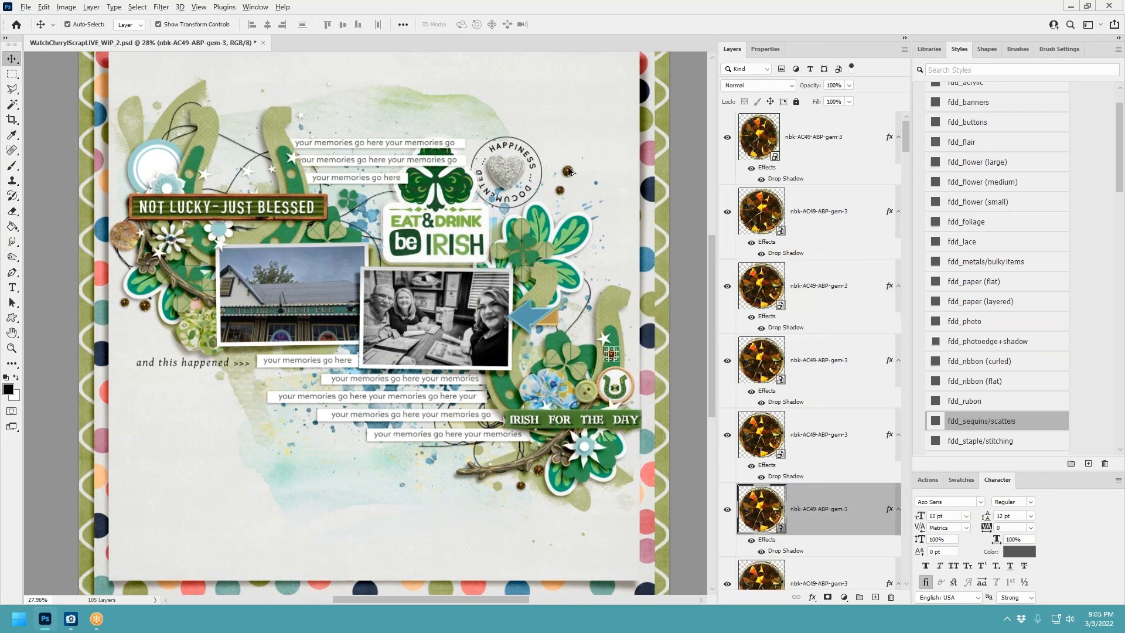
left_click_drag(569, 172, 500, 374)
left_click_drag(572, 176, 510, 394)
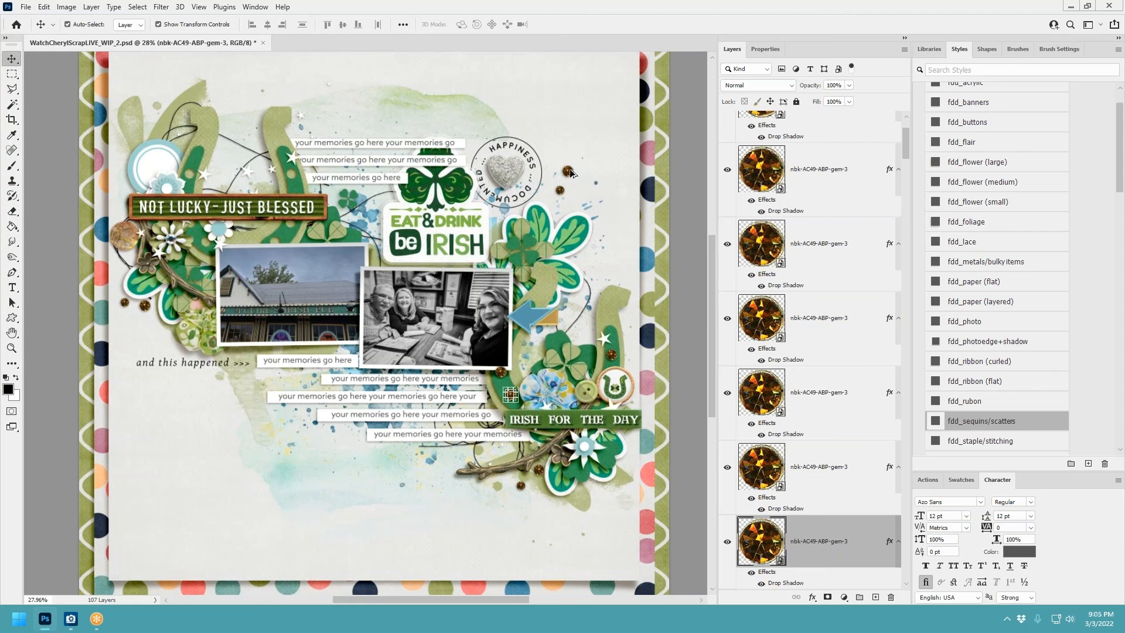
Step: Scatter gem copies on both left horseshoe arms, below the sign's right end, on the pub photo's top edge, and between the small flowers
left_click_drag(570, 171, 295, 174)
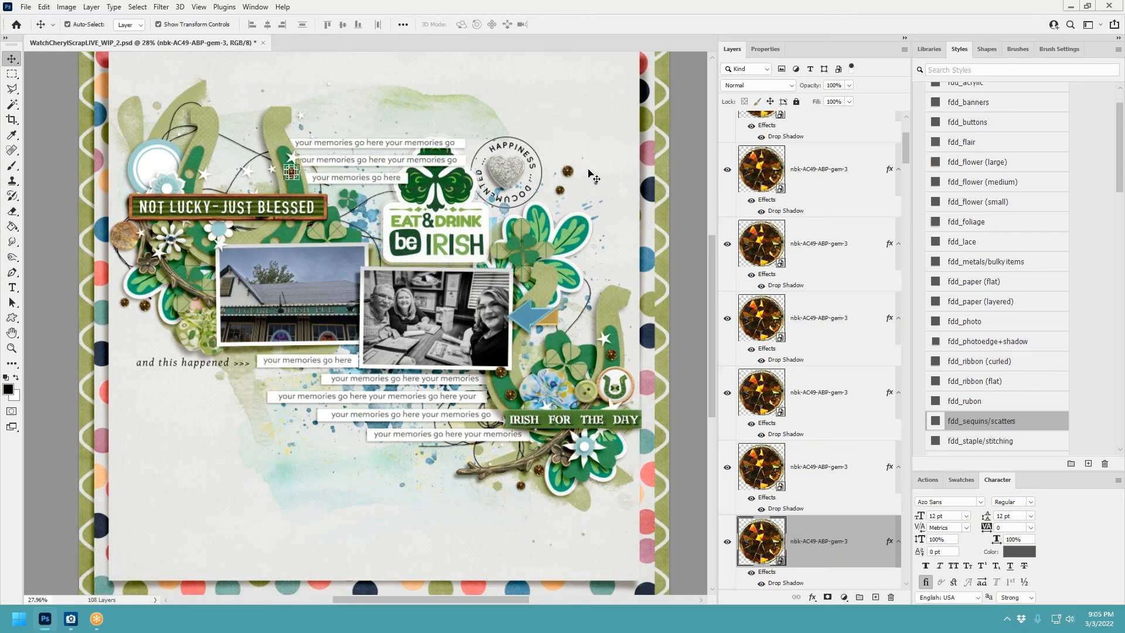
left_click_drag(555, 179, 187, 176)
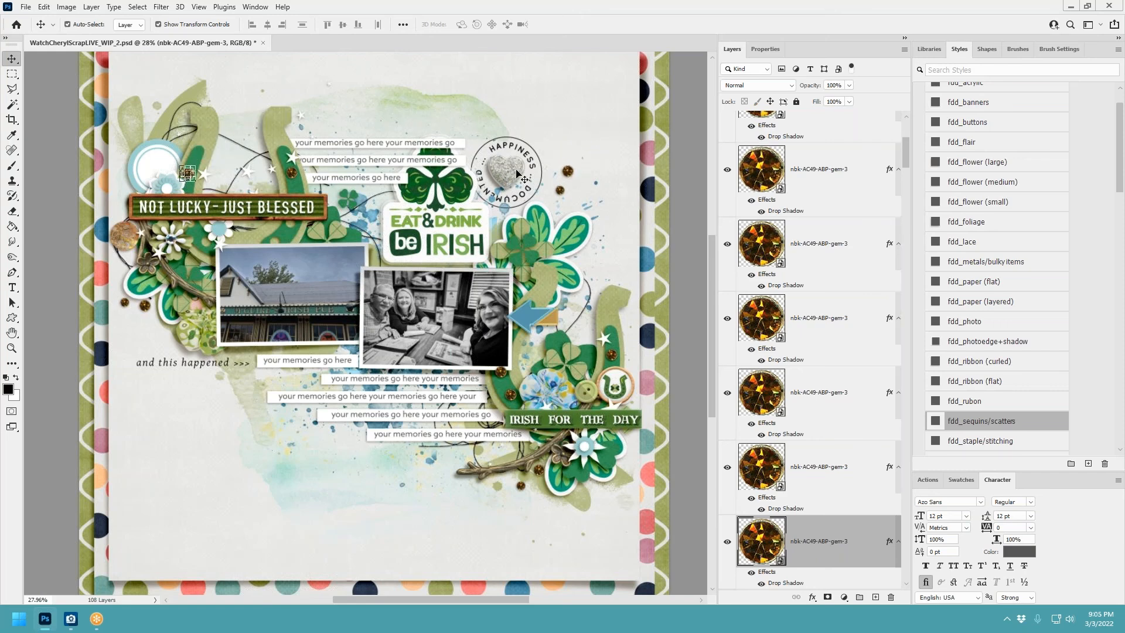
left_click_drag(563, 175, 291, 229)
left_click_drag(566, 176, 274, 246)
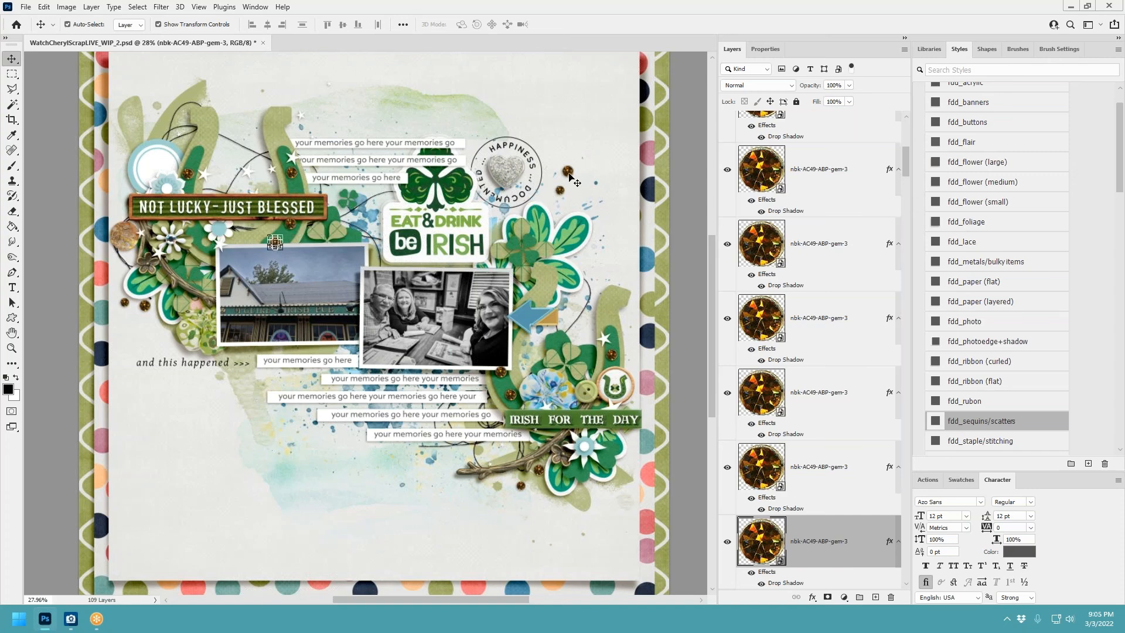
left_click_drag(569, 176, 191, 224)
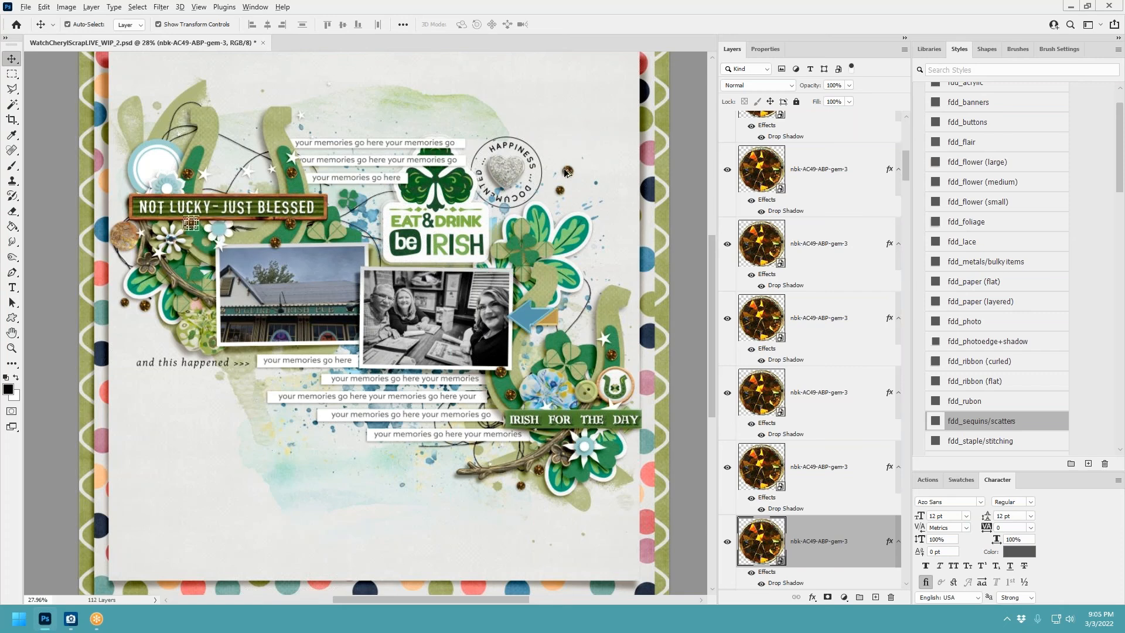
left_click_drag(567, 171, 206, 240)
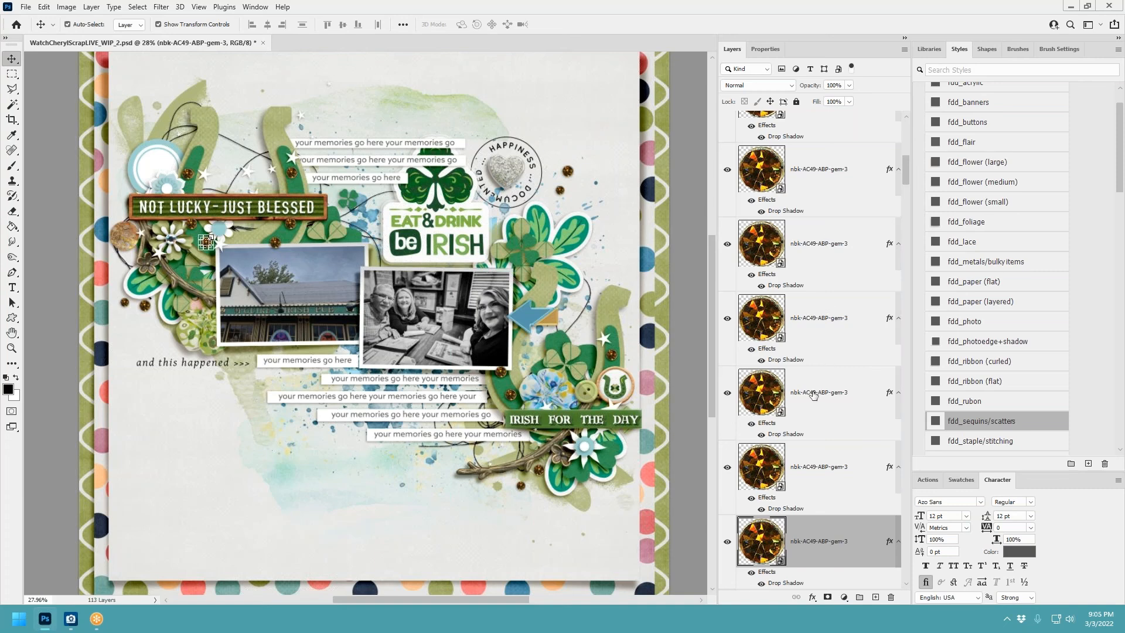
Step: Select all the gem layers together and move them beneath the twig layers, directly above the green-papered horseshoe
scroll(813, 396, "down", 2)
left_click(828, 323)
scroll(844, 274, "up", 4)
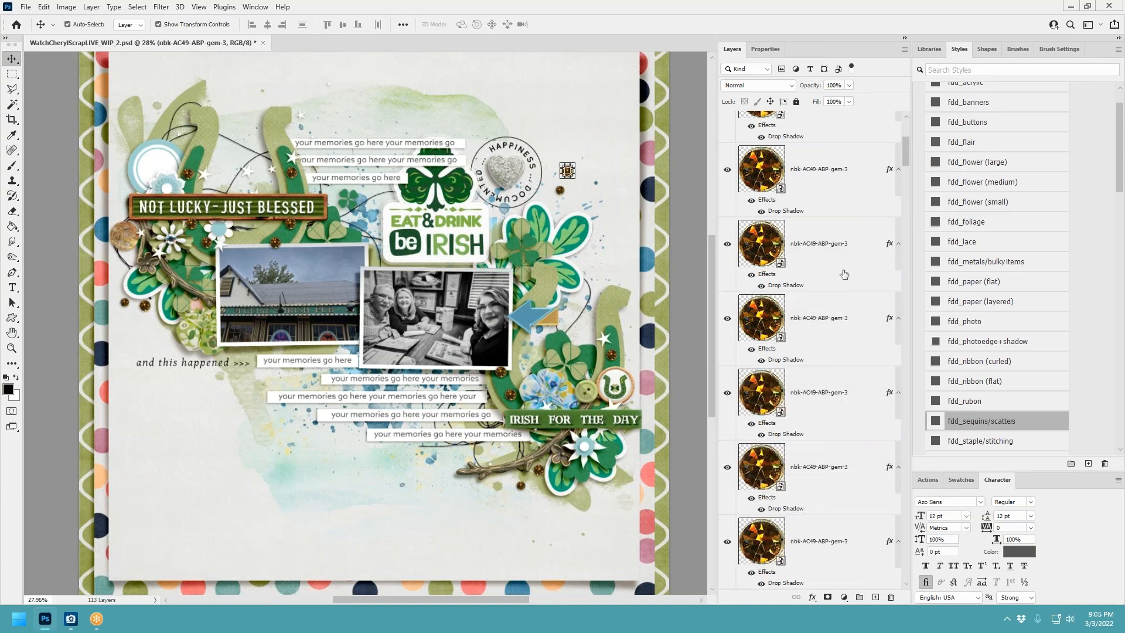
scroll(844, 274, "down", 1)
left_click(839, 145, "shift")
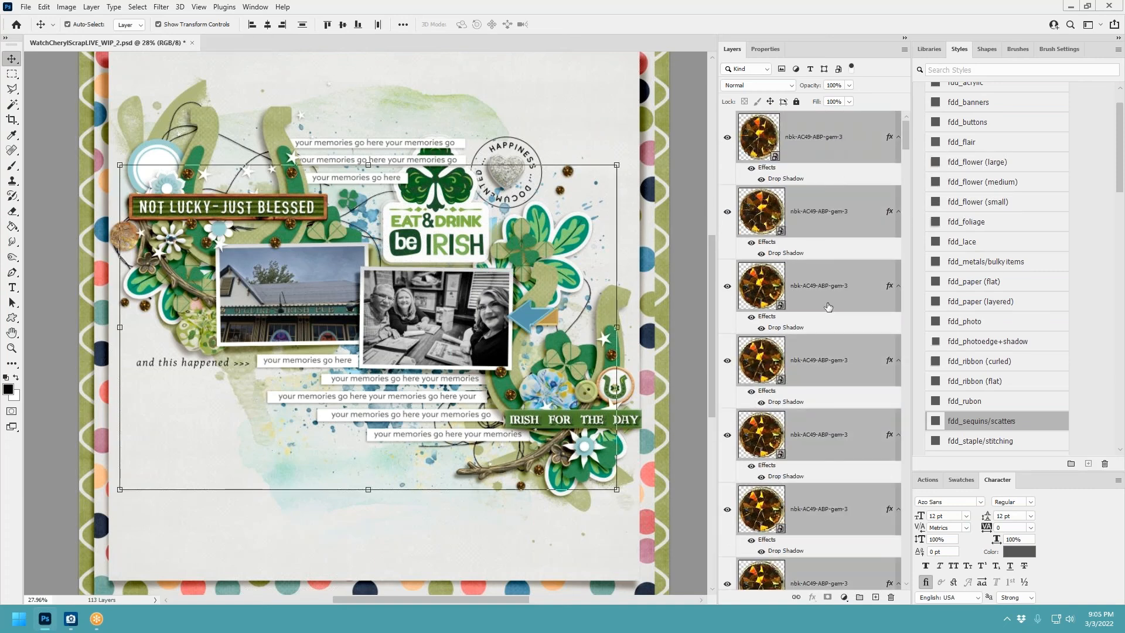
scroll(839, 326, "down", 3)
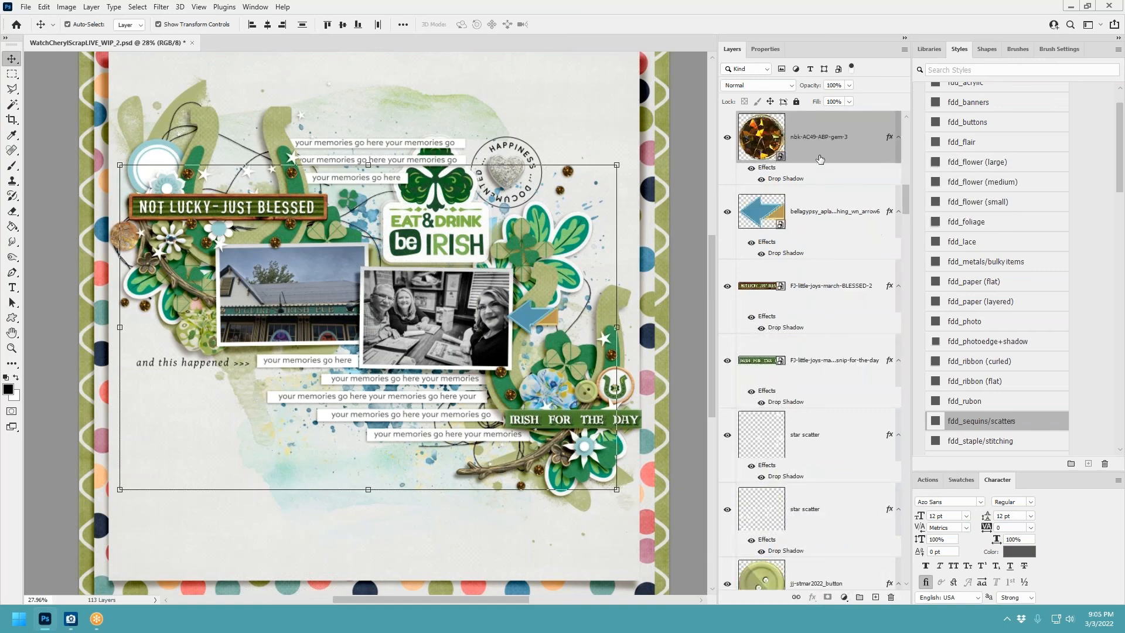
left_click_drag(820, 159, 841, 586)
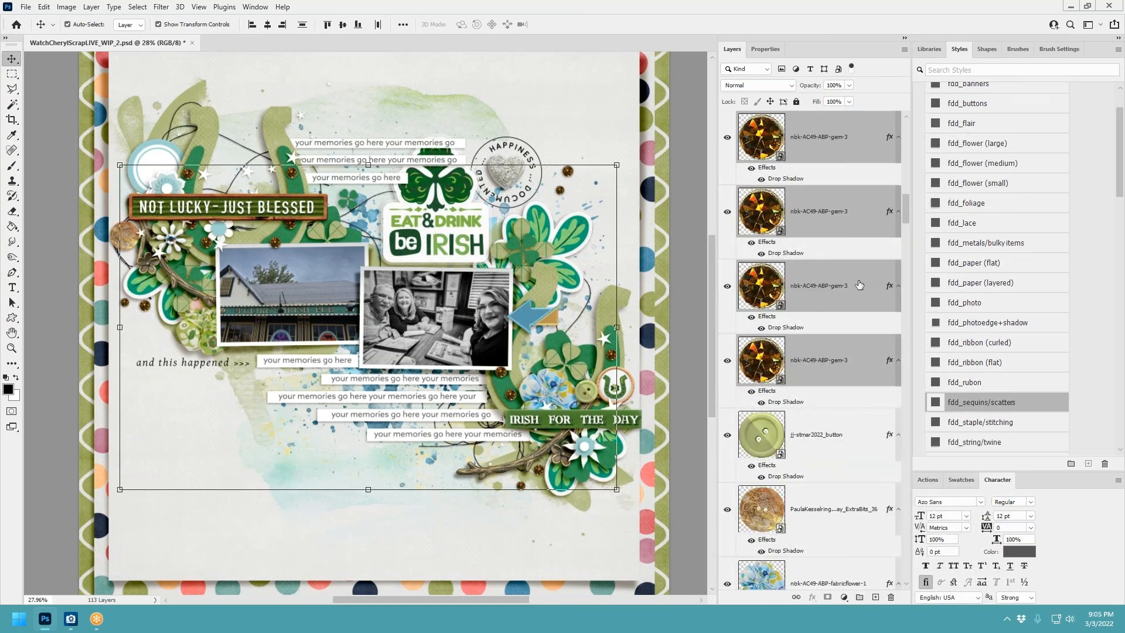
scroll(859, 285, "down", 4)
scroll(846, 198, "up", 1)
left_click_drag(826, 143, 813, 357)
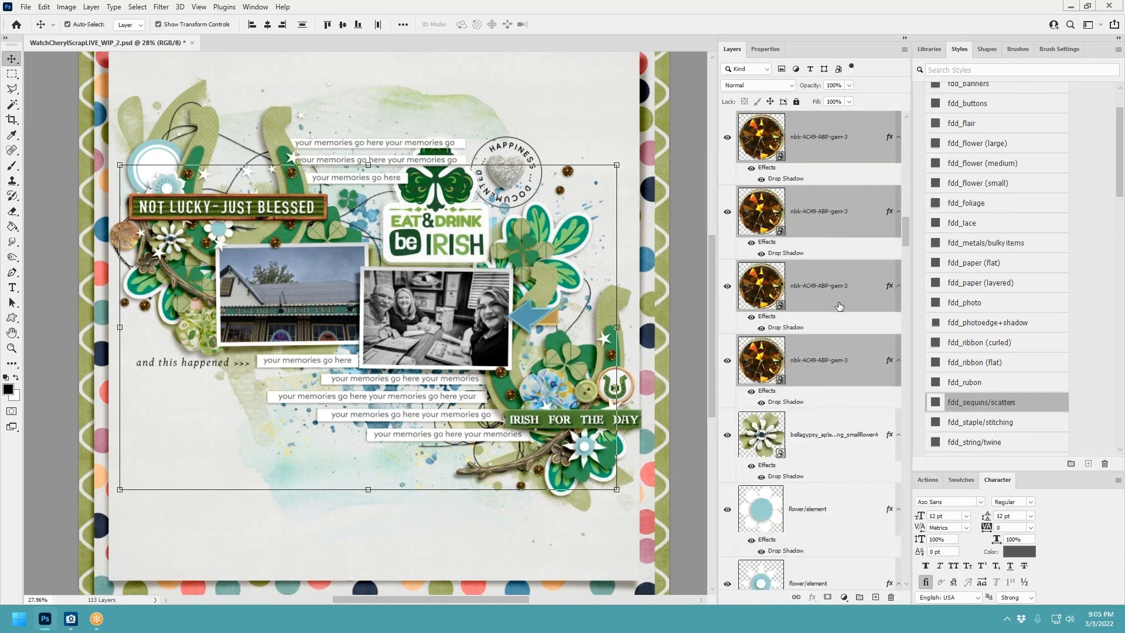
left_click_drag(828, 150, 826, 402)
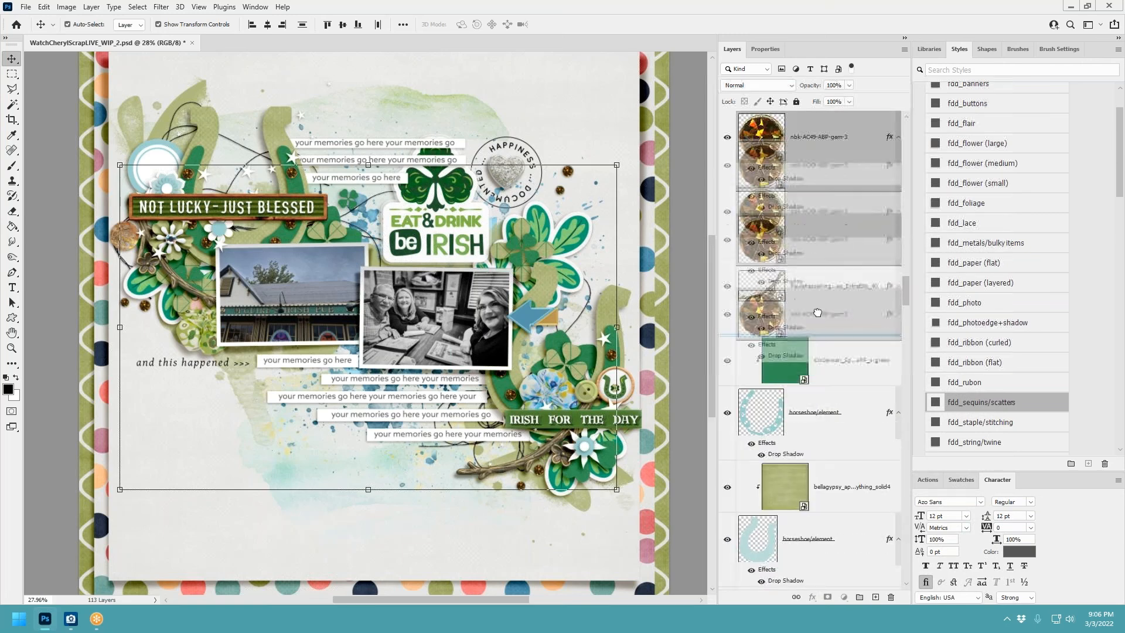
scroll(839, 261, "up", 2)
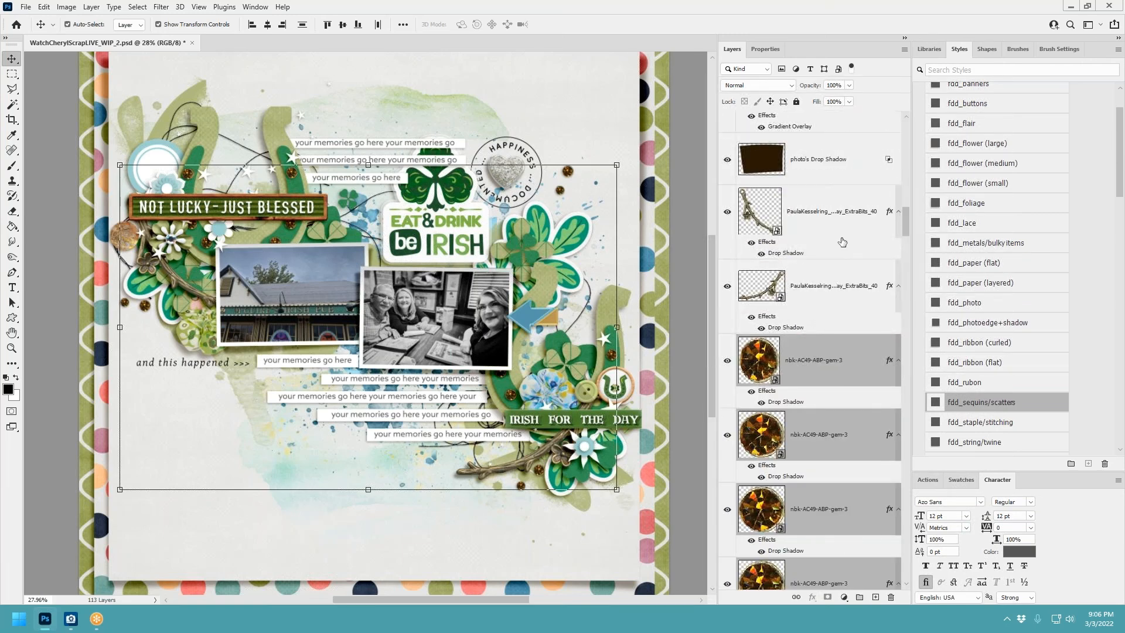
Step: Add the nbk-AC49-ABP-sequins1 scatter above the stamp-side gem layer, place it over the right leaf cluster, and apply the fdd_sequins/scatters style
left_click(219, 225)
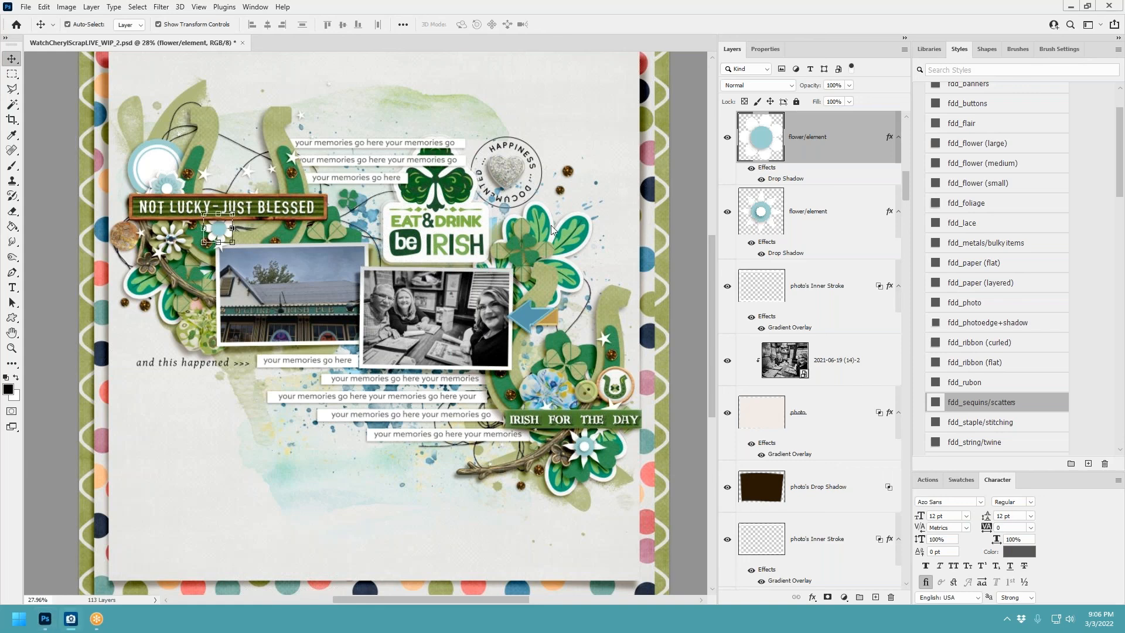
left_click(618, 221)
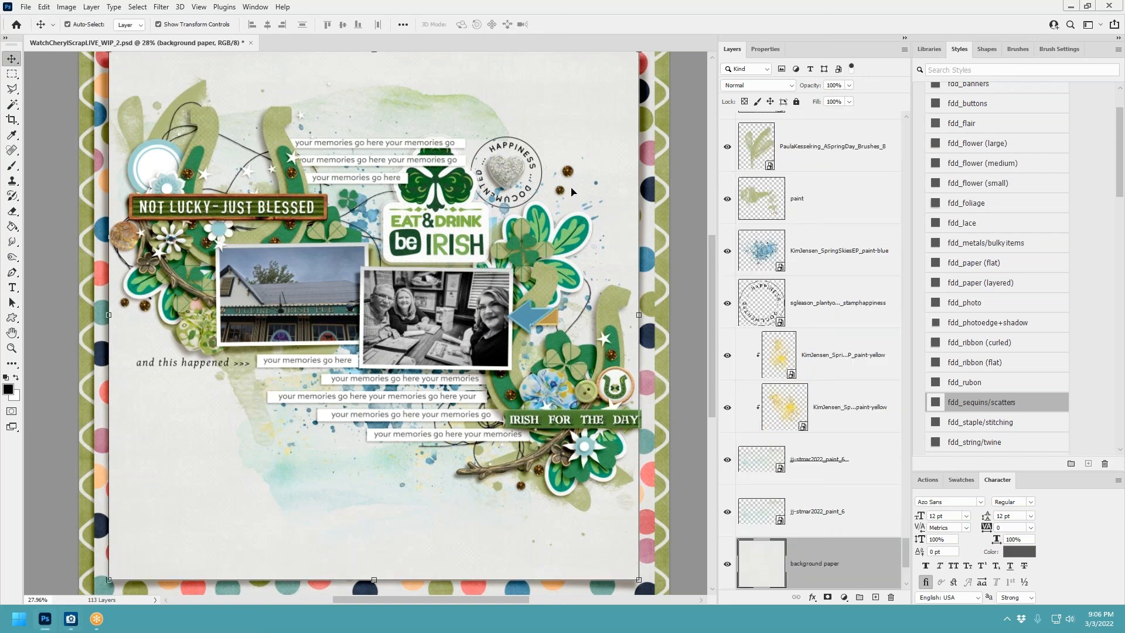
left_click(567, 171)
left_click_drag(523, 210, 469, 243)
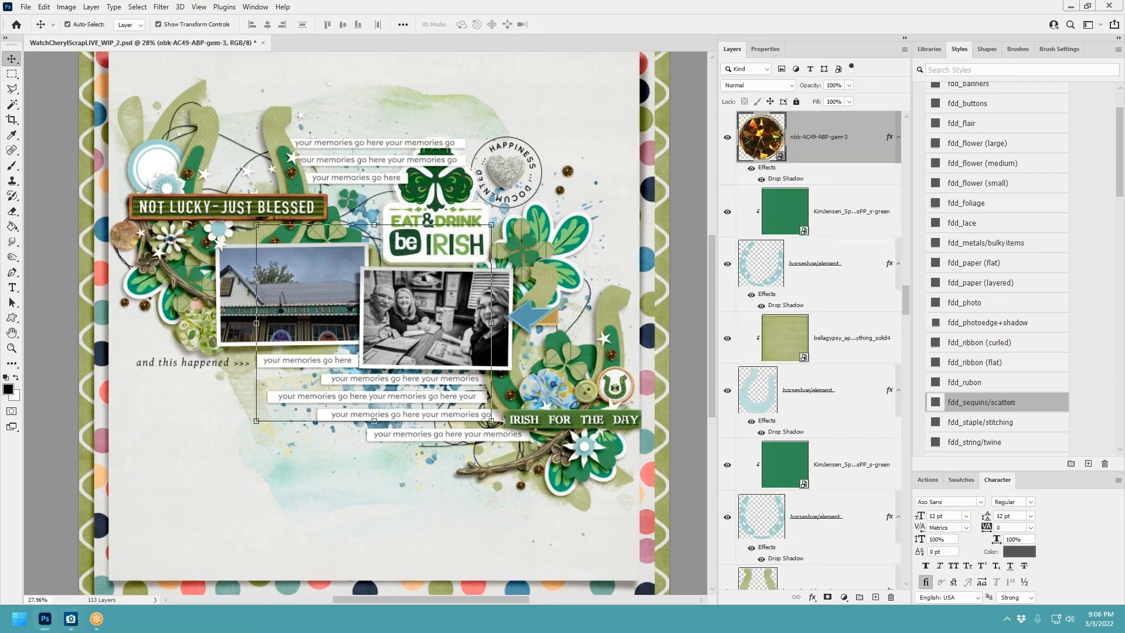
left_click_drag(391, 294, 508, 245)
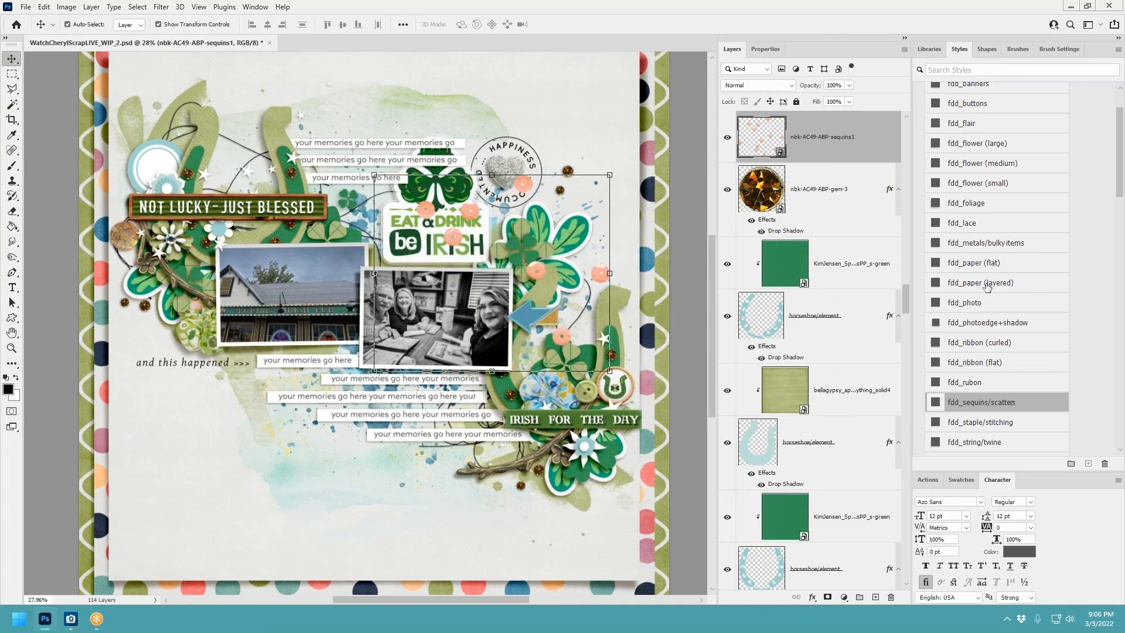
left_click(979, 400)
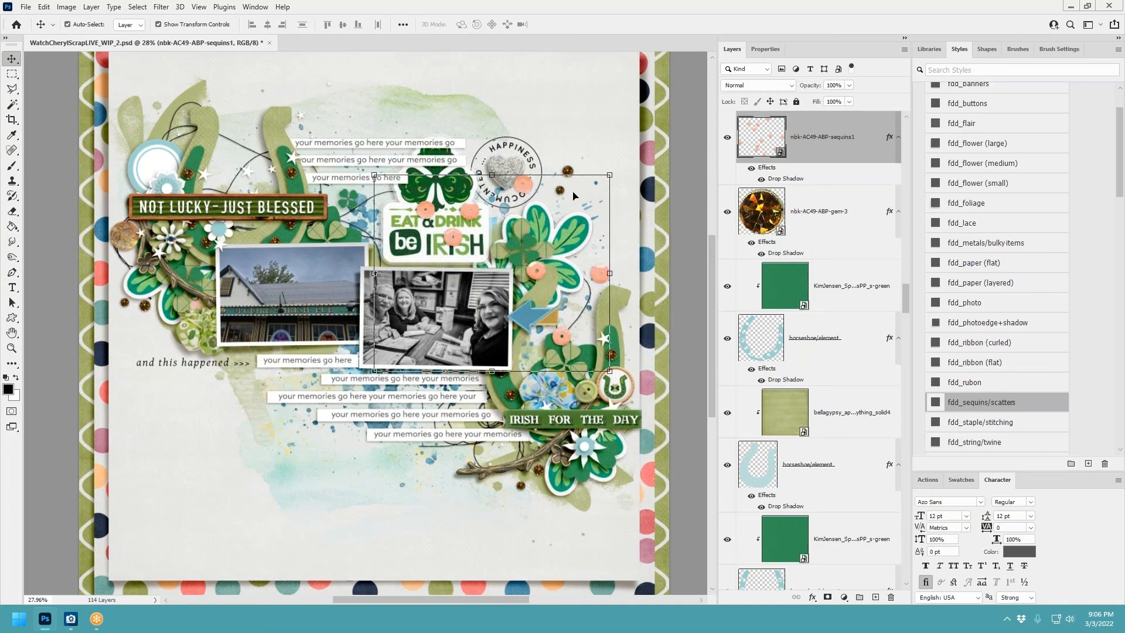
Step: Scale the sequins to 55.83%, rotate them -1.45 degrees, and tuck their layer beneath the thread behind the right leaf cluster
left_click_drag(610, 174, 598, 226)
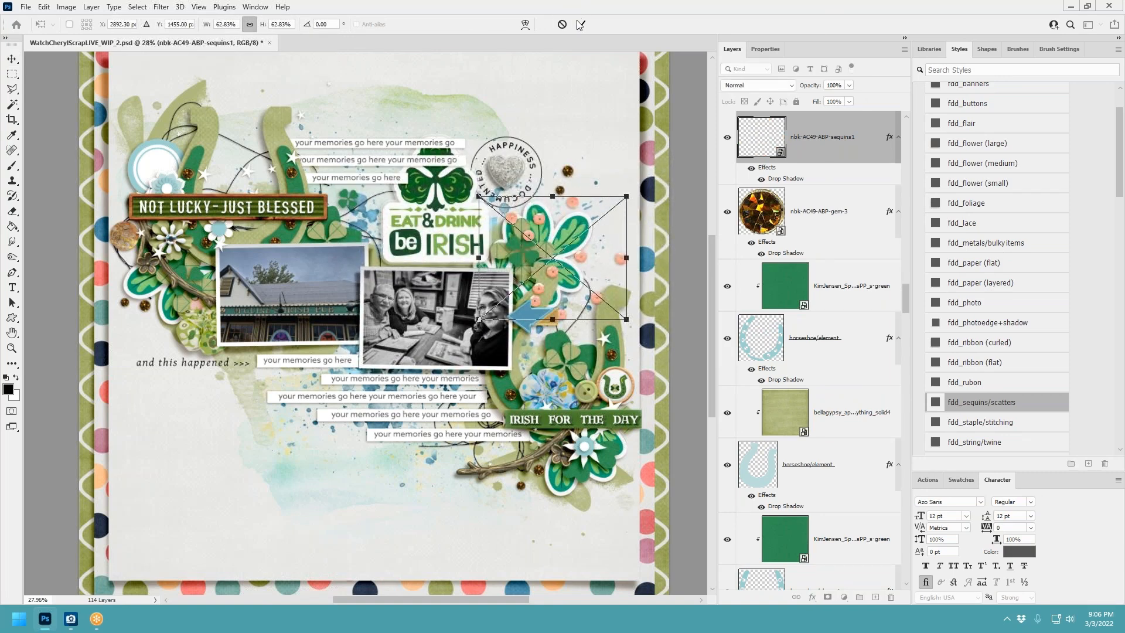
left_click(580, 24)
left_click_drag(838, 136, 832, 182)
left_click_drag(568, 206, 570, 229)
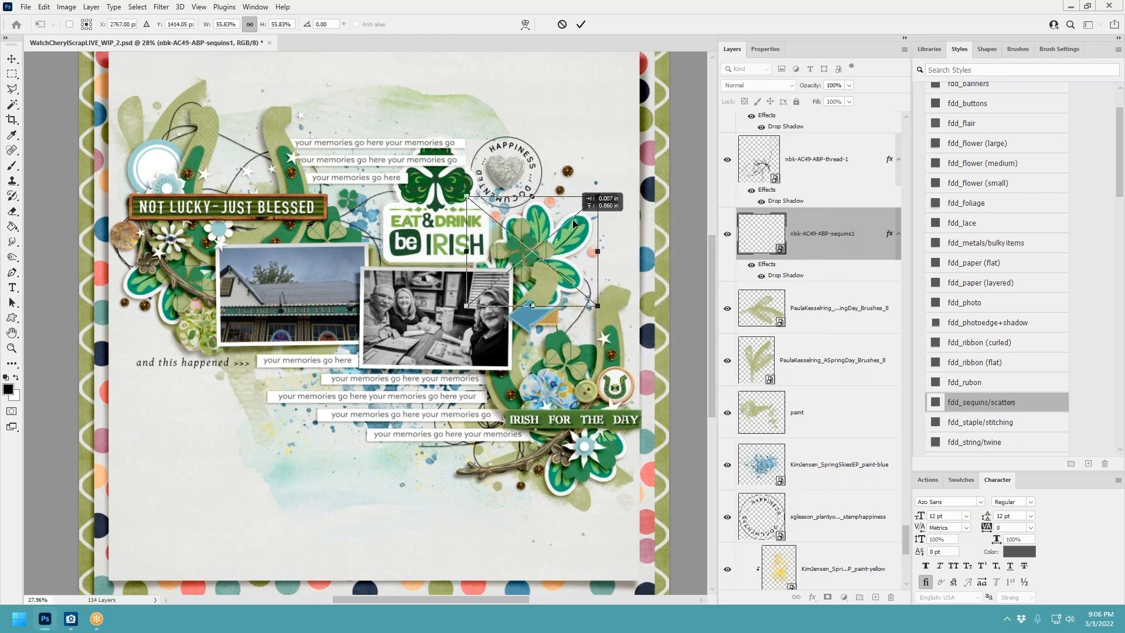
left_click(581, 24)
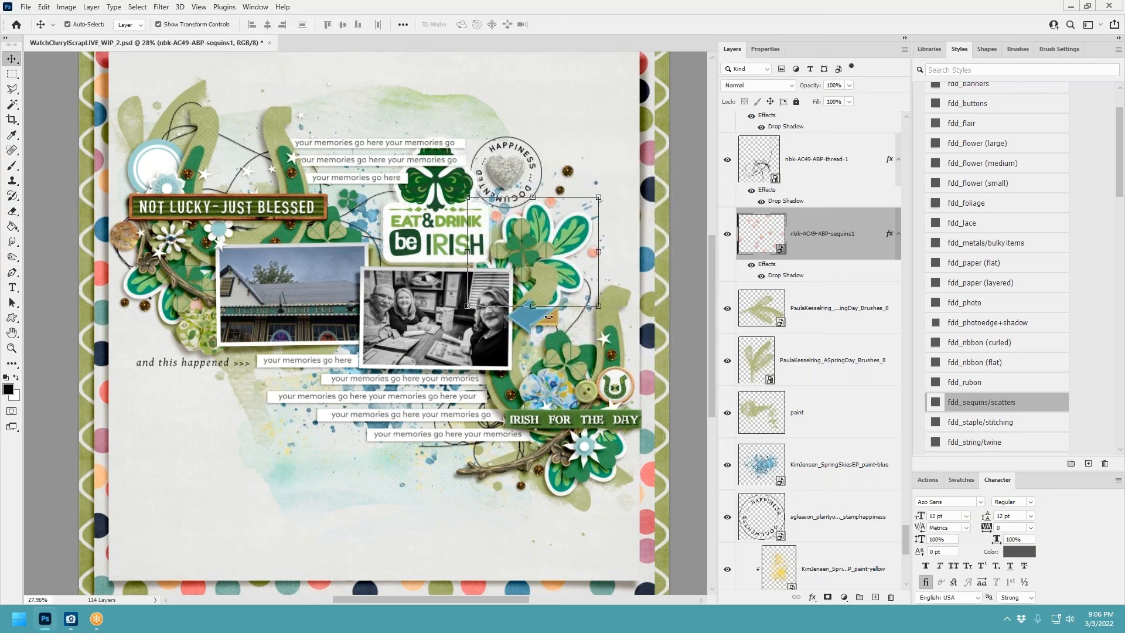
left_click_drag(548, 317, 550, 318)
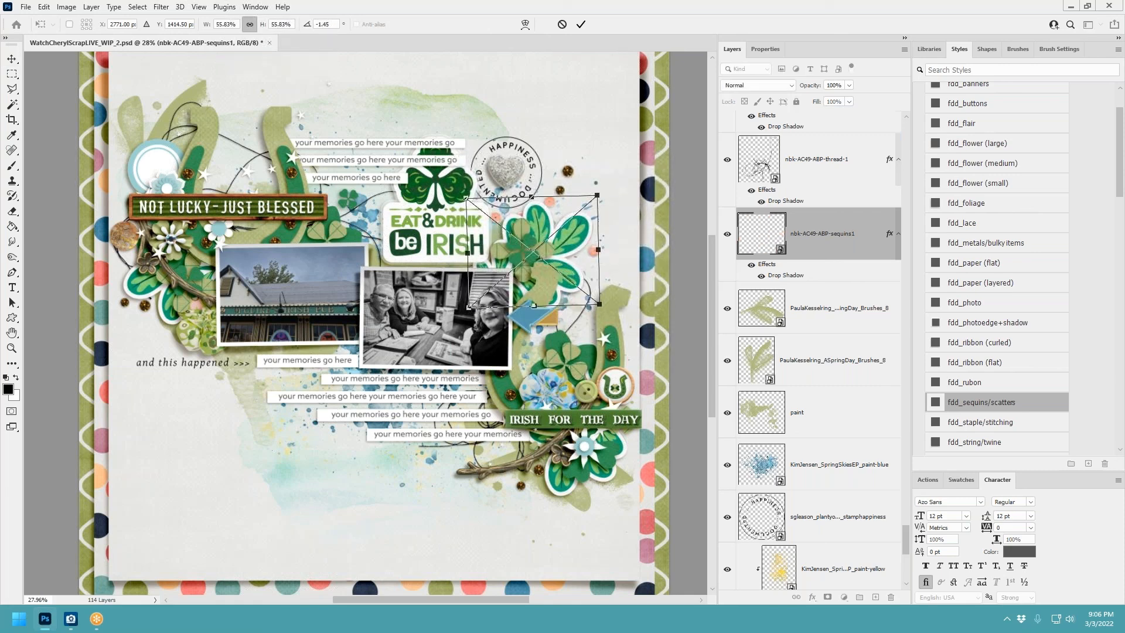
left_click(582, 24)
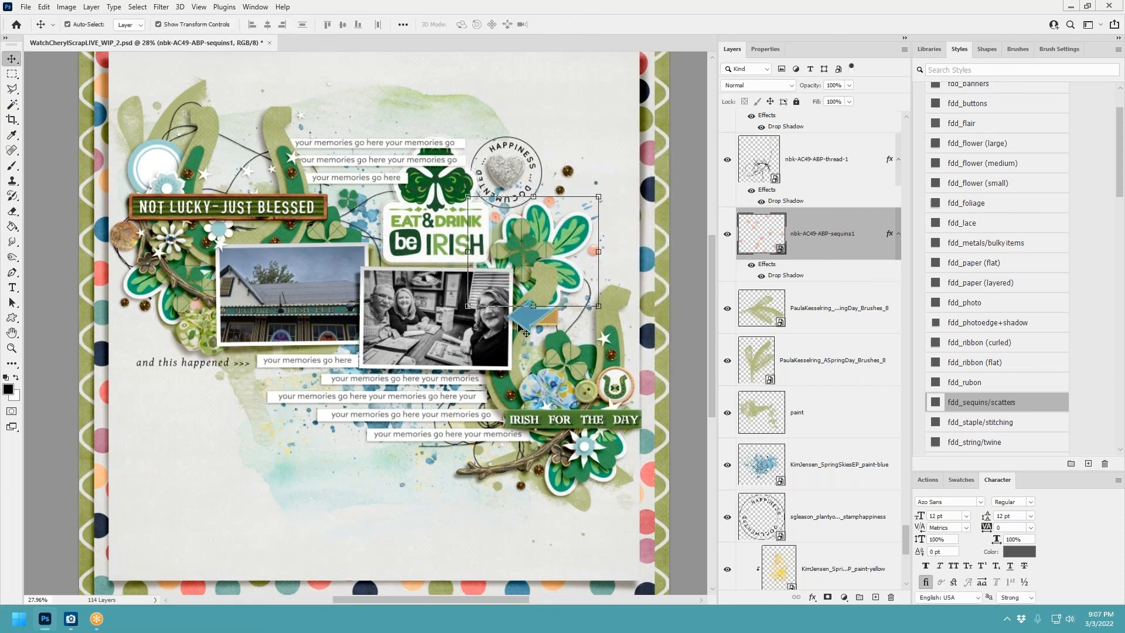
Step: Move the blue arrow off the photo to between the right horseshoe's arms, and rotate the sequin scatter -18.33 degrees
left_click_drag(519, 318, 589, 322)
left_click(580, 24)
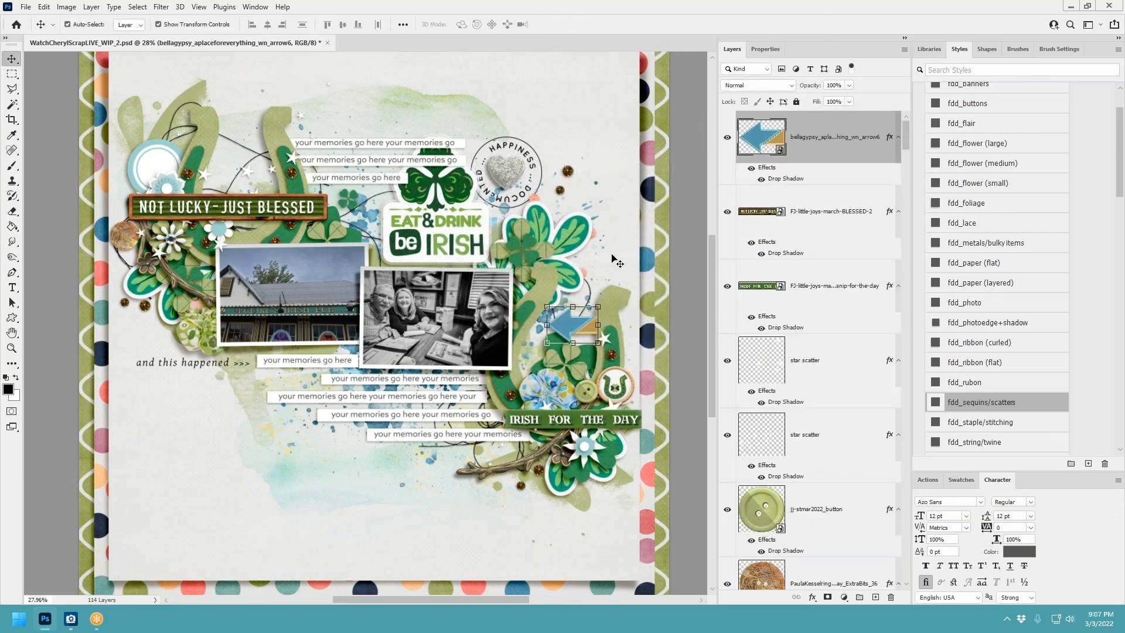
left_click_drag(534, 197, 540, 199)
key("ctrl+t")
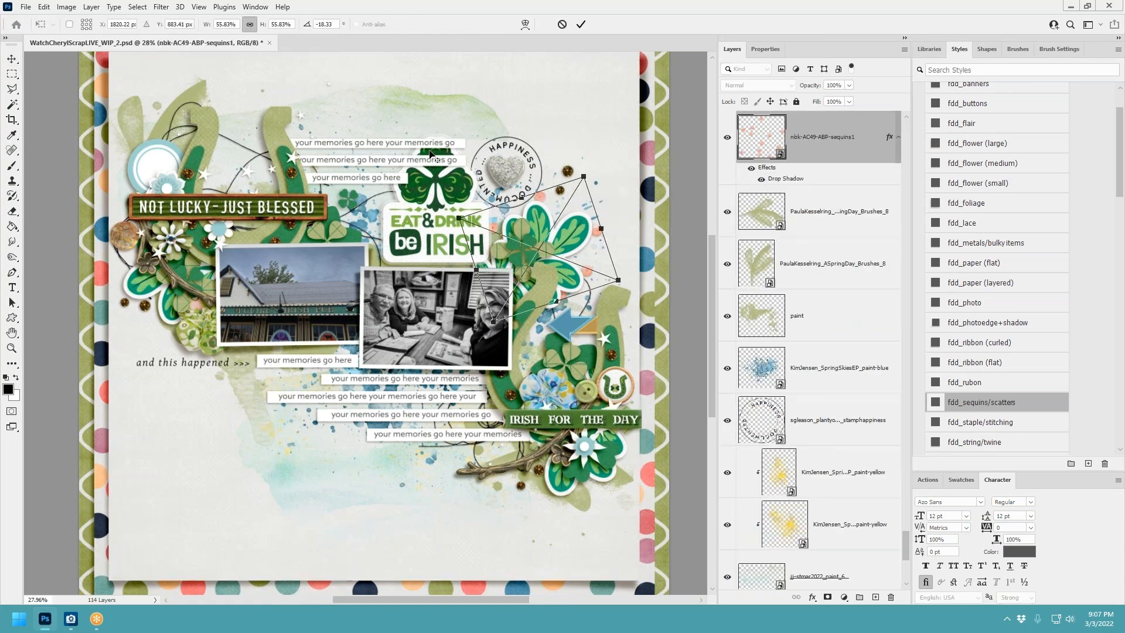
left_click(581, 25)
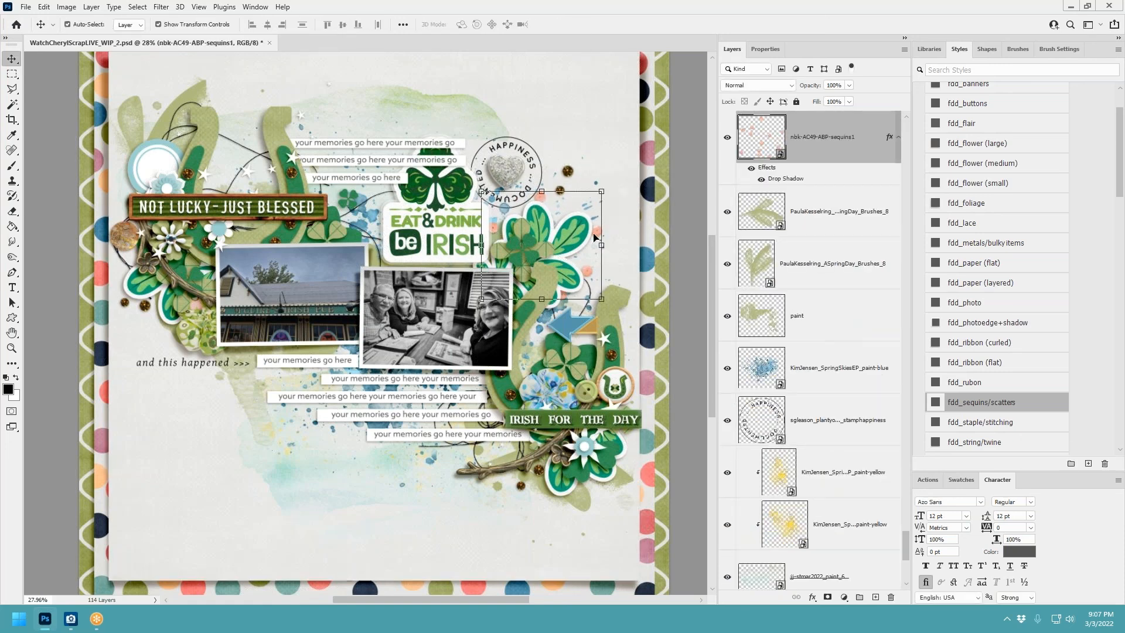
Step: Duplicate the sequin scatter and place the copy around the round label above the NOT LUCKY-JUST BLESSED sign
left_click_drag(595, 237, 225, 154)
key("ctrl+j")
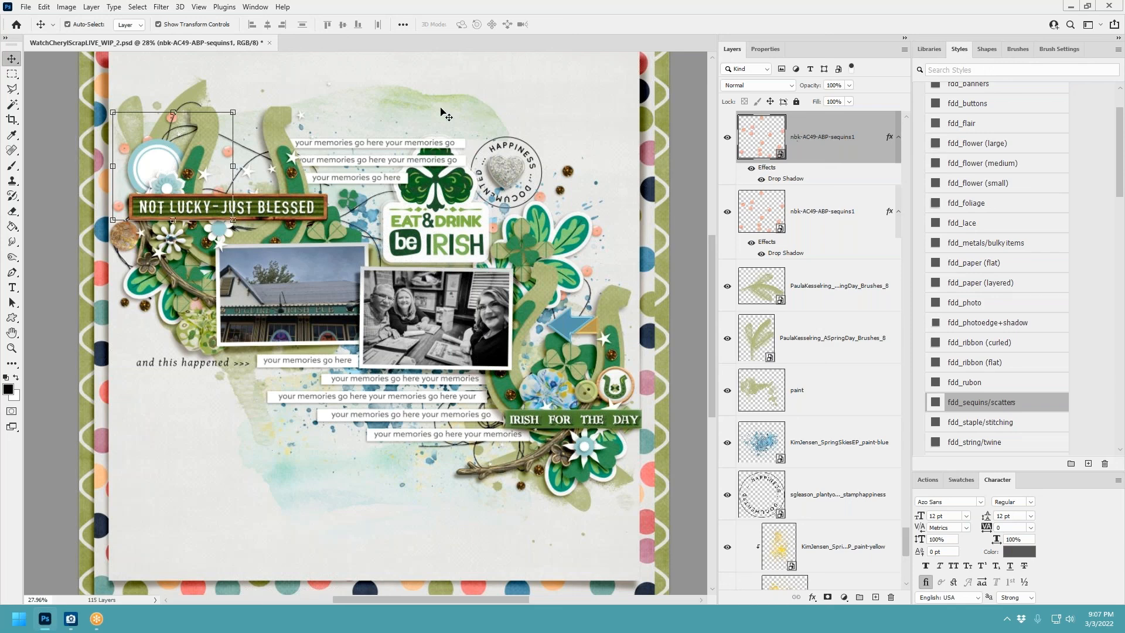
left_click(461, 146)
left_click(159, 155)
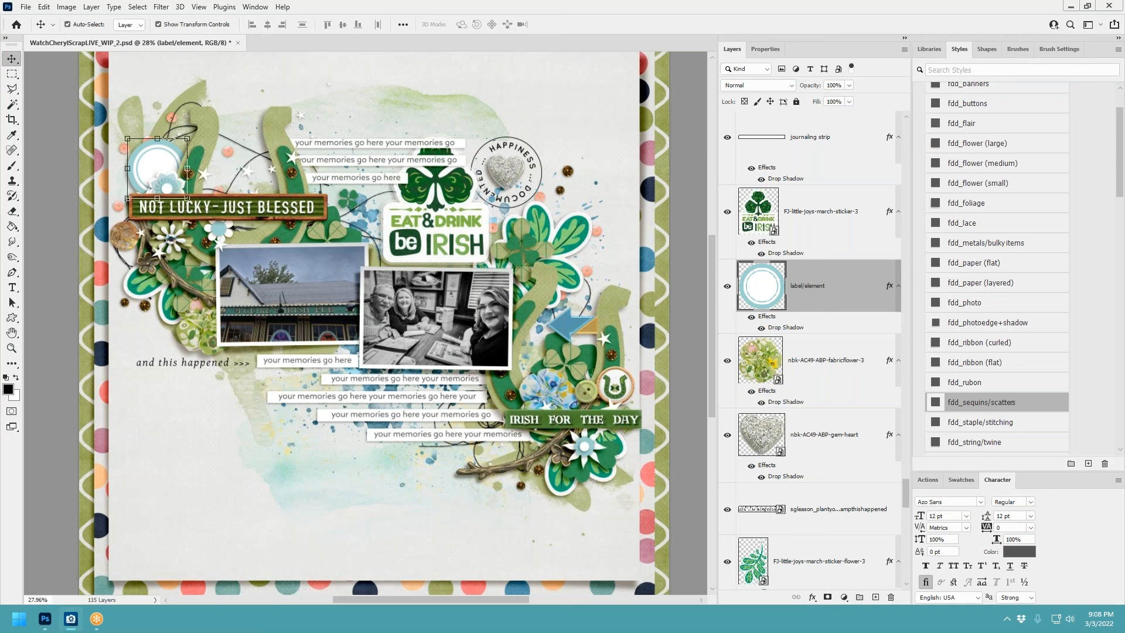
Step: Add the nbk-AC49-ABP-heart at 71.81% scale to the center of the blue fabric flower and apply the fdd_flower (small) style
left_click(564, 403)
left_click_drag(1124, 263, 549, 415)
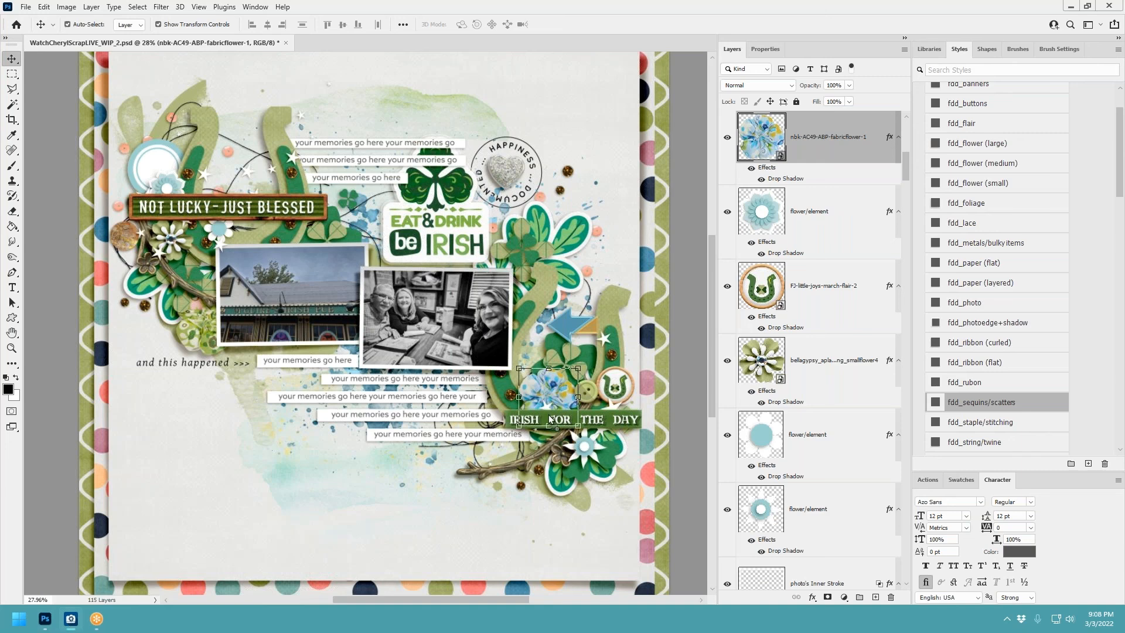
left_click_drag(381, 326, 556, 389)
key("ctrl+t")
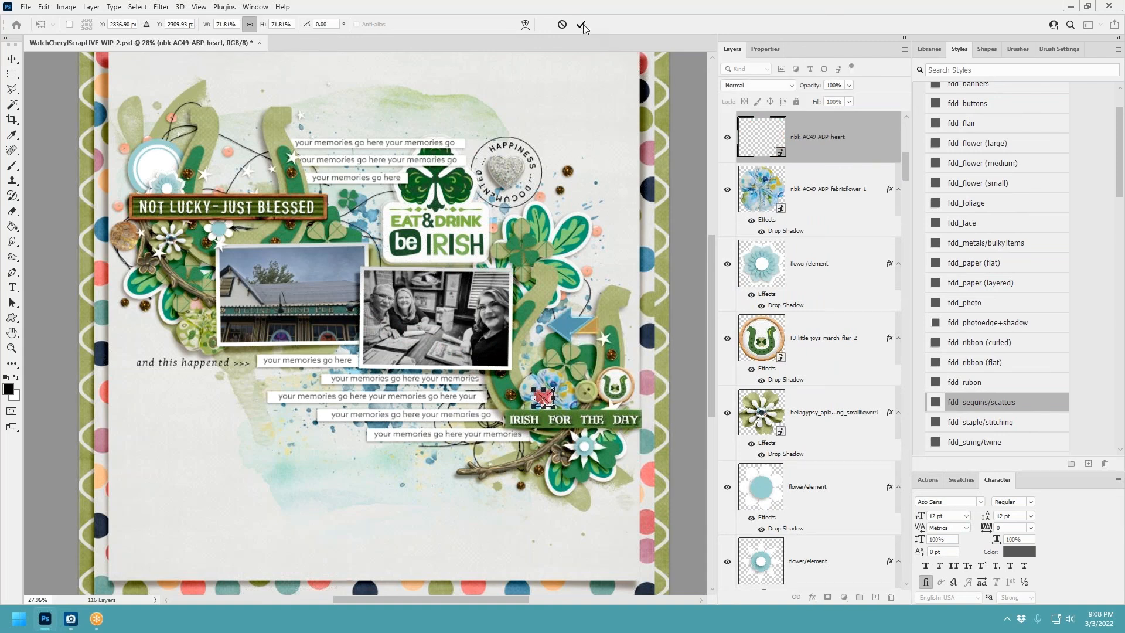
key("Return")
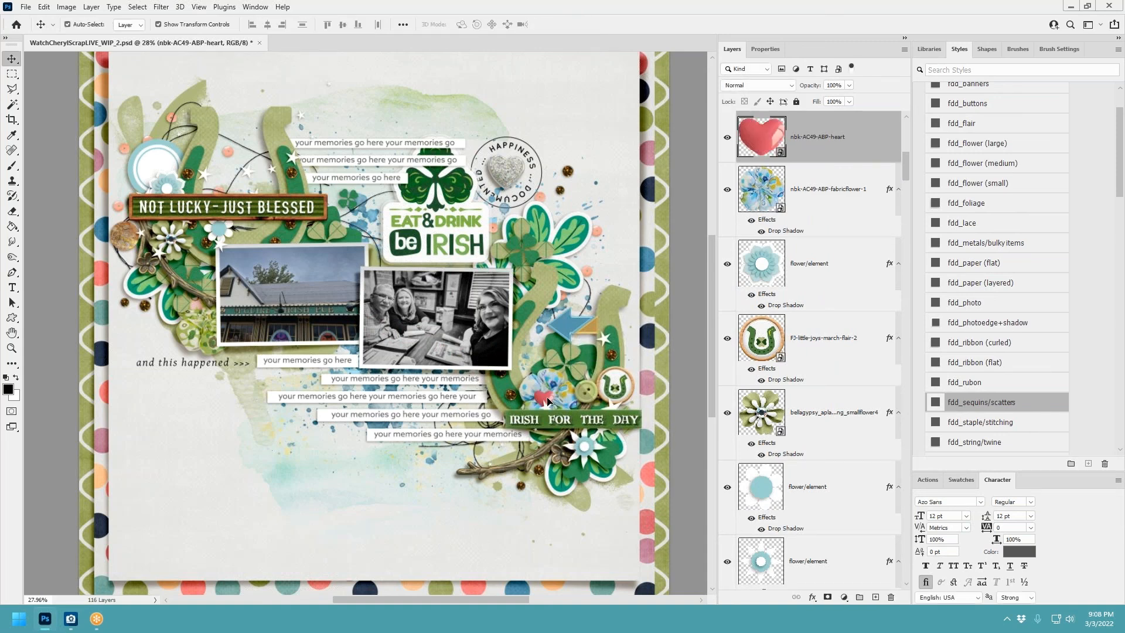
left_click_drag(547, 403, 552, 400)
left_click(1006, 183)
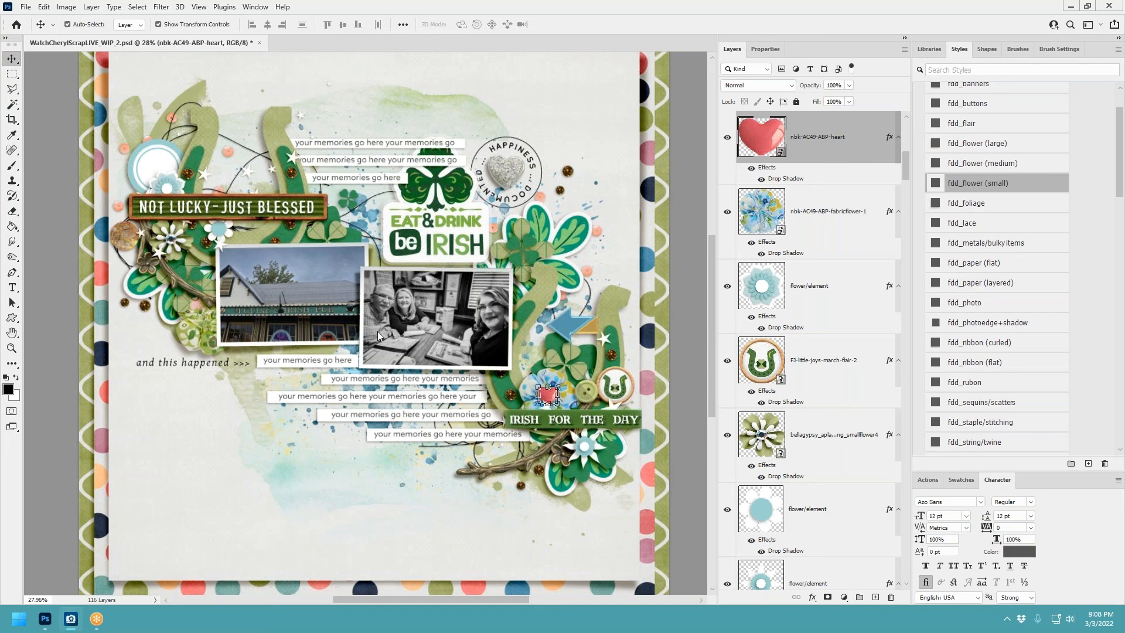
Step: Add nbk-AC49-ABP-ArtsyBit-30 directly above the background paper layer and place it behind the upper journaling strips and stamp
scroll(378, 332, "down", 1)
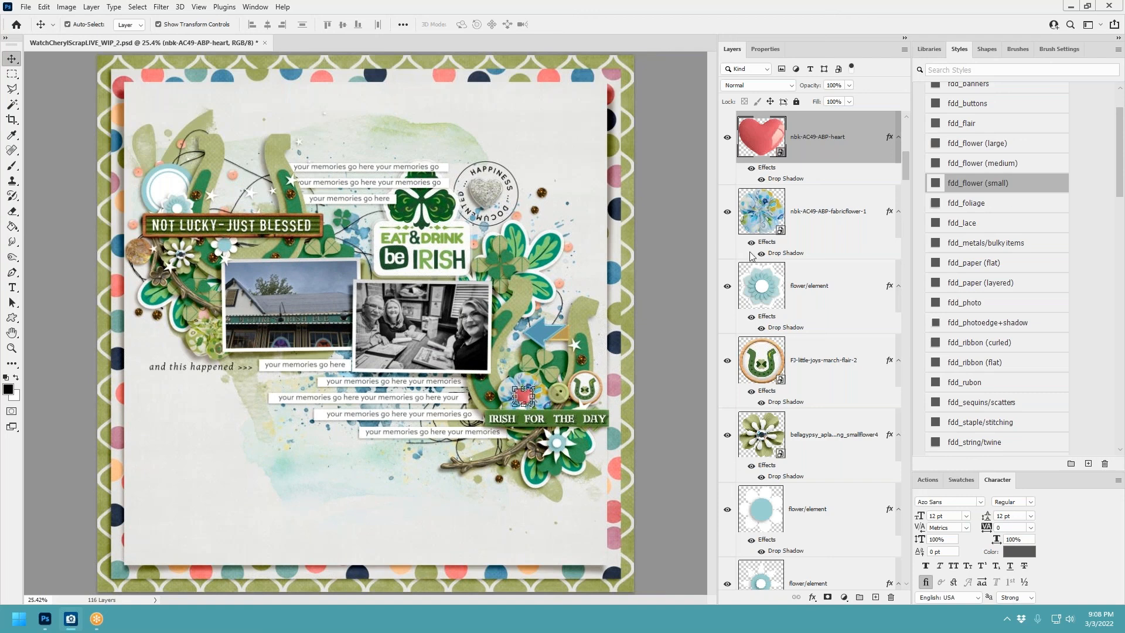
left_click(528, 533)
scroll(852, 369, "up", 3)
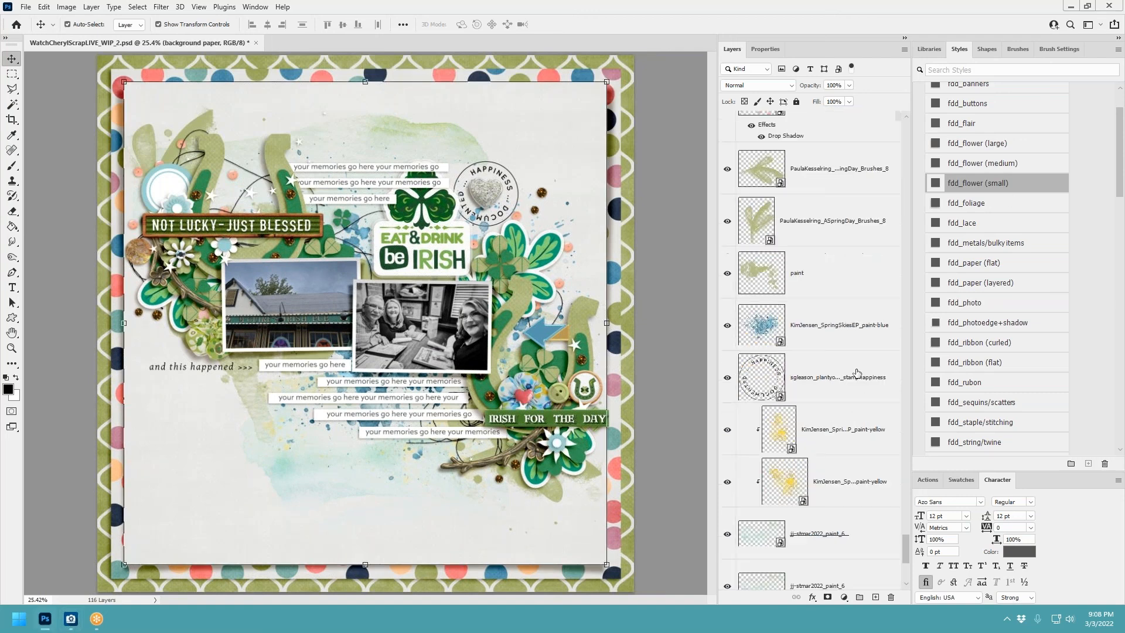
left_click(832, 329)
scroll(891, 220, "up", 3)
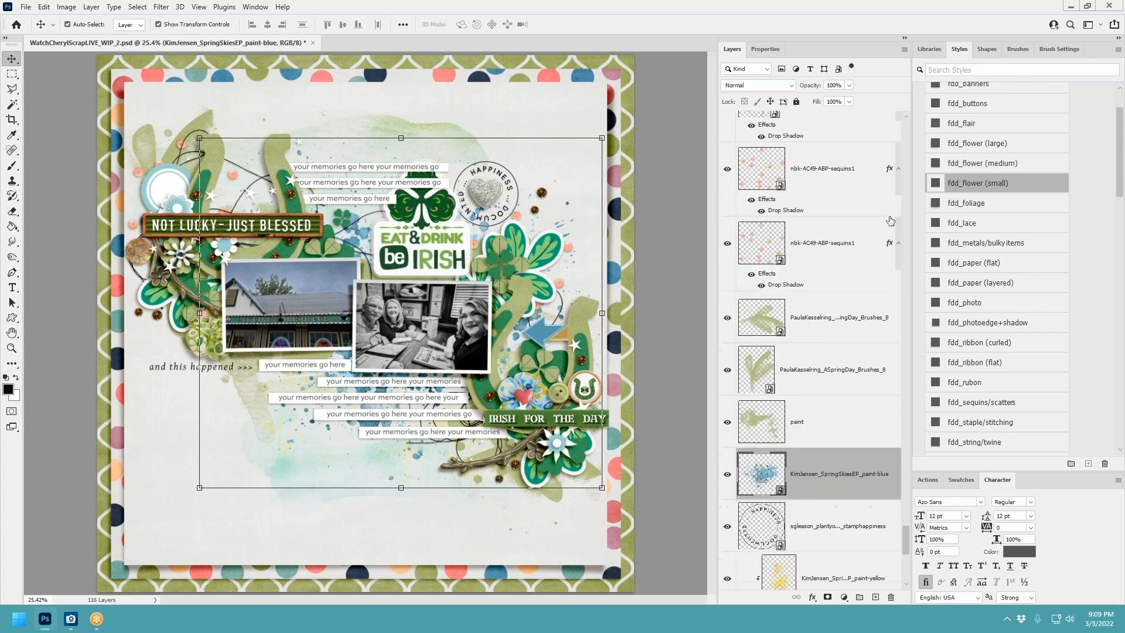
scroll(835, 350, "down", 5)
left_click(833, 410)
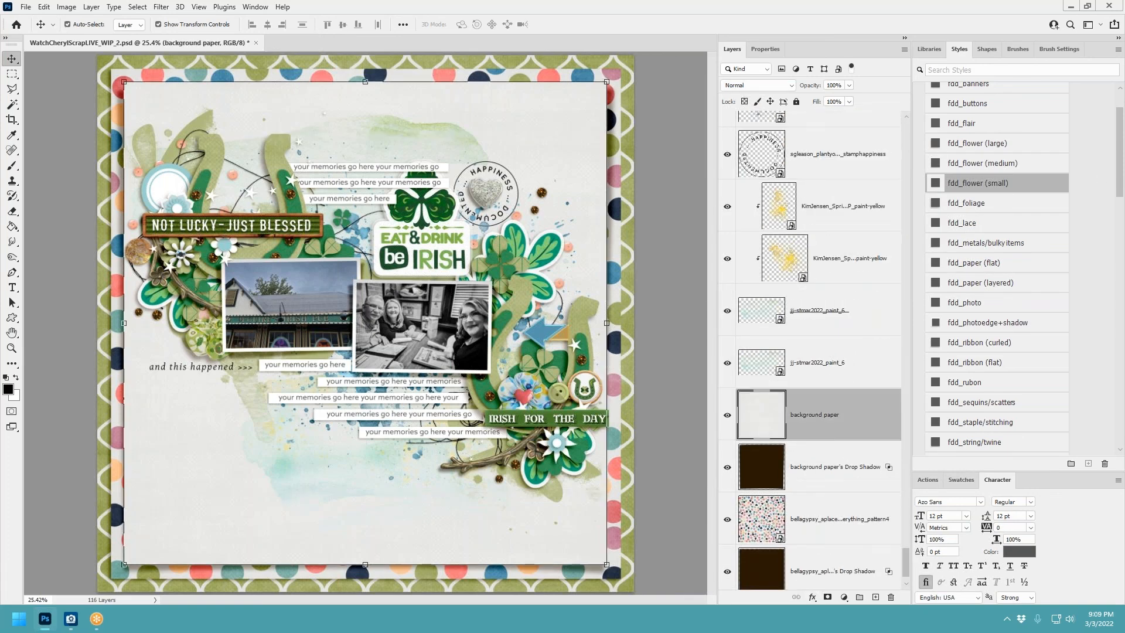
key("ctrl+v")
mouse_move(455, 346)
left_mouse_down()
mouse_move(527, 433)
mouse_move(471, 384)
mouse_move(360, 171)
mouse_move(440, 183)
mouse_move(381, 186)
mouse_move(458, 181)
left_mouse_up()
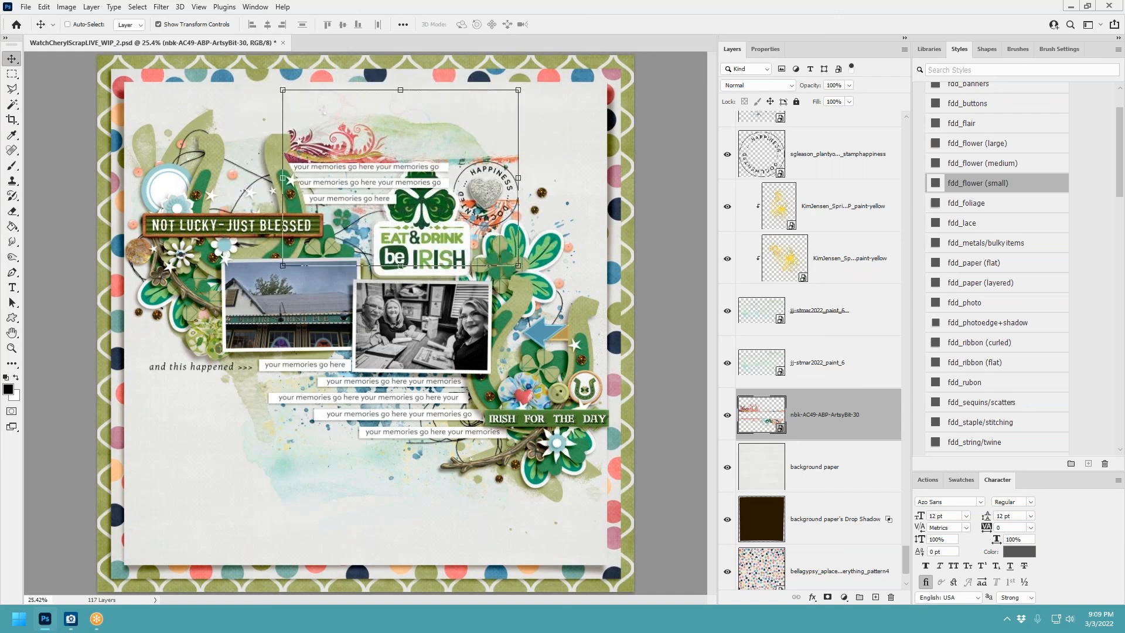
Step: Copy the lower and upper parts of the artsy bit onto separate new layers using rectangular selections
left_click(15, 75)
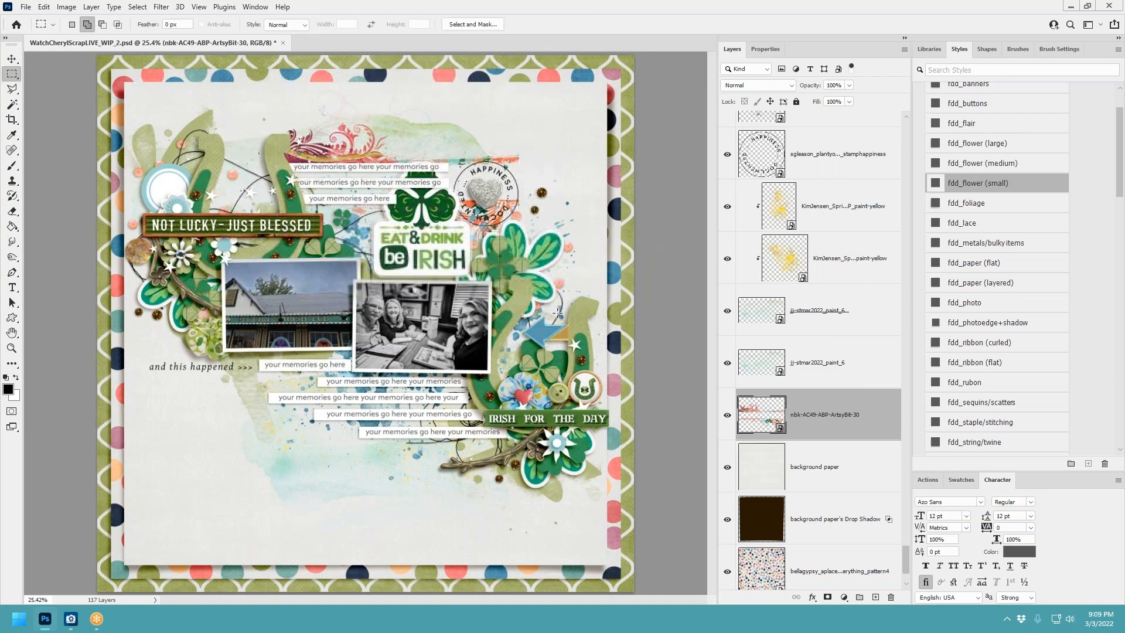
left_click_drag(557, 312, 262, 180)
key("ctrl+j")
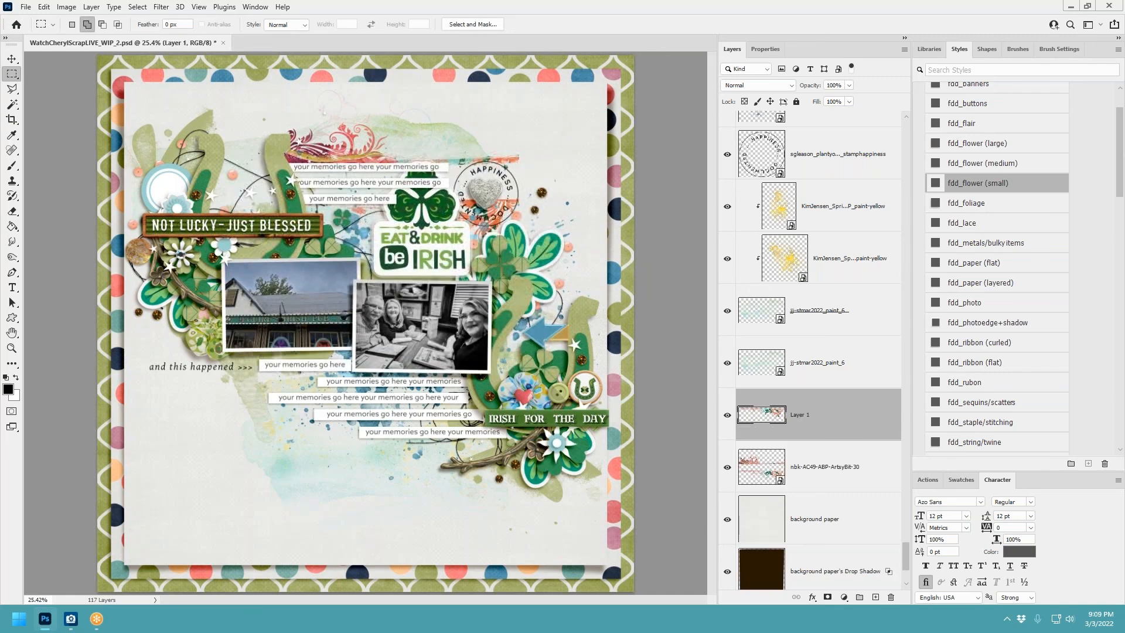
left_click(832, 469)
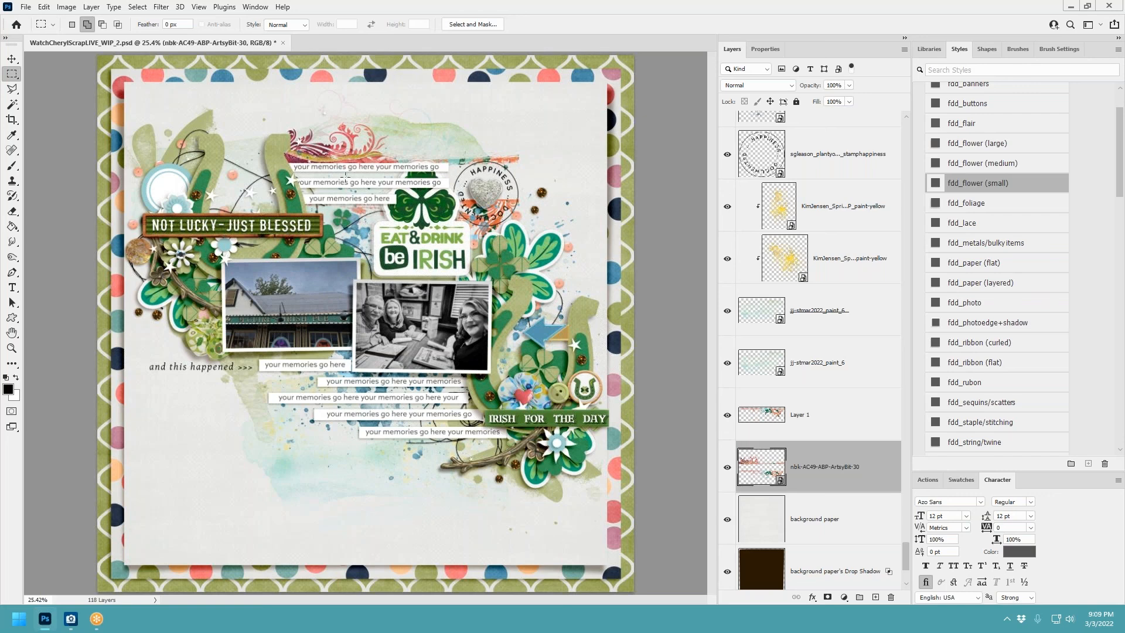
left_click_drag(244, 116, 547, 183)
key("ctrl+j")
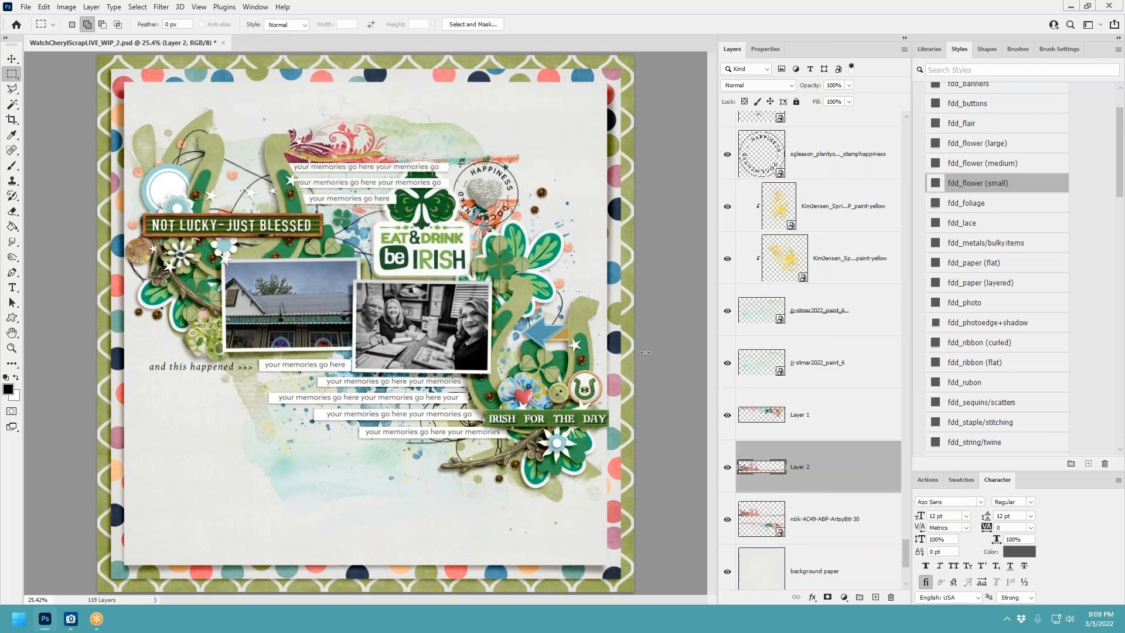
Step: Delete the original nbk-AC49-ABP-ArtsyBit-30 layer and nudge the copied upper part slightly up behind the top journaling strip
right_click(806, 527)
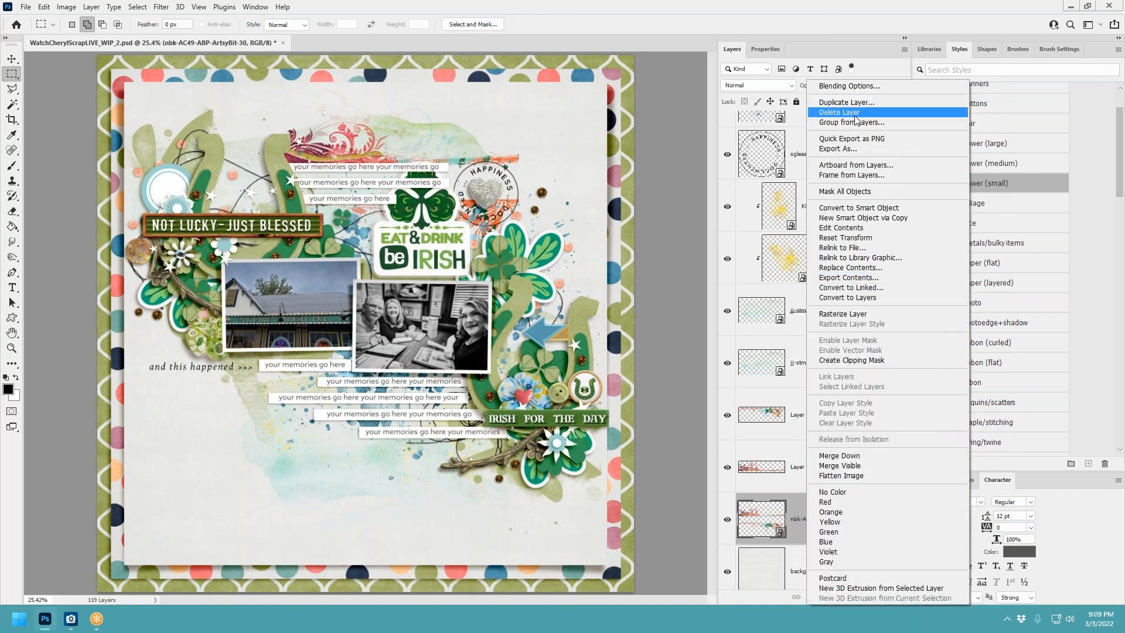
left_click(838, 112)
left_click(12, 59)
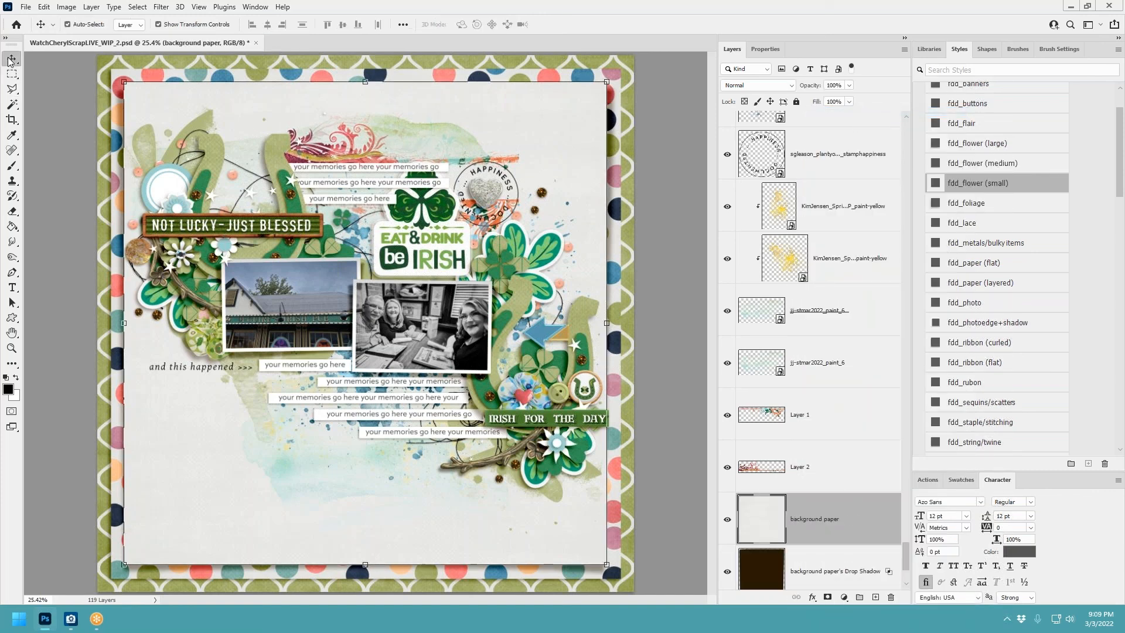
left_click(362, 157)
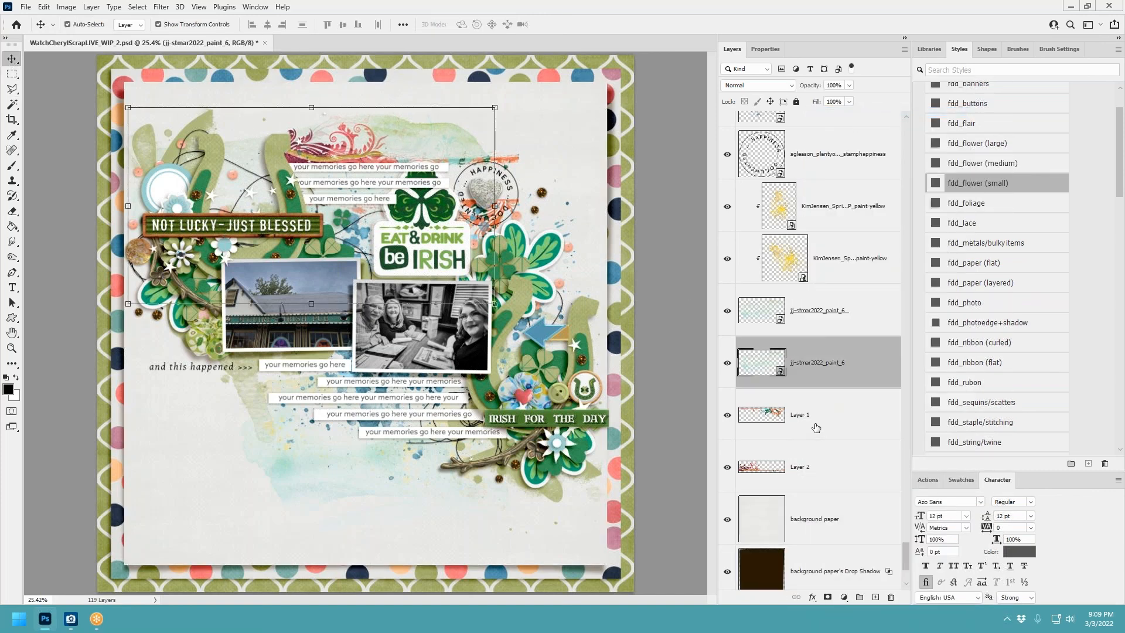
left_click(815, 428)
left_click(811, 466)
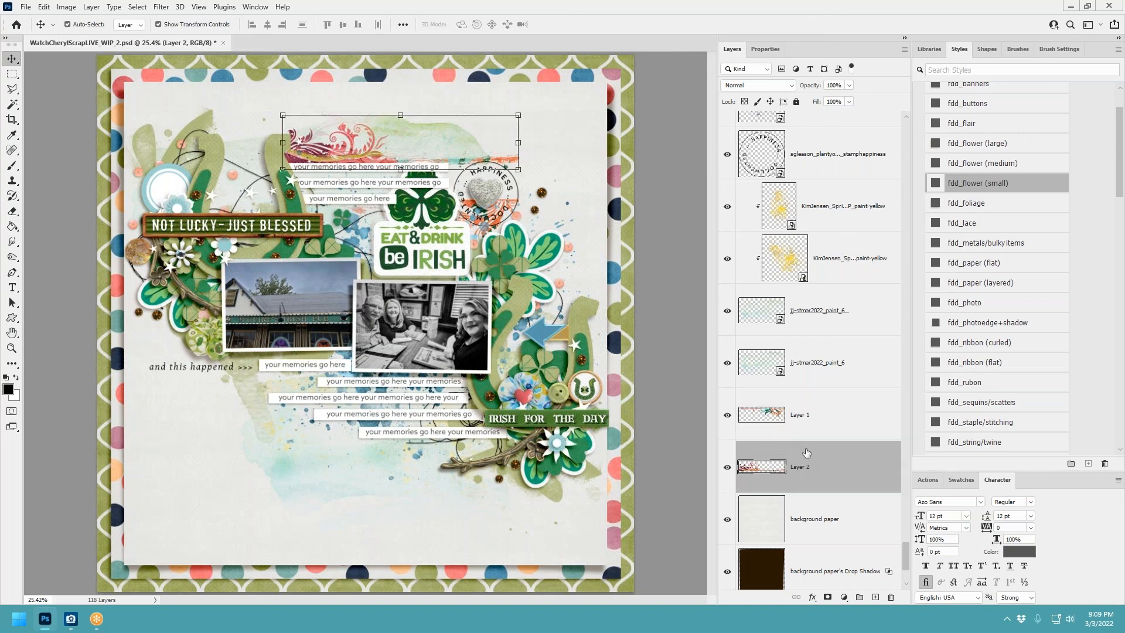
left_click_drag(365, 138, 362, 135)
Step: Move the artsy bit's other part, Layer 1, below the lowest journaling strip, flip it horizontally and tuck it behind the lower branch and flower cluster
left_click(804, 411)
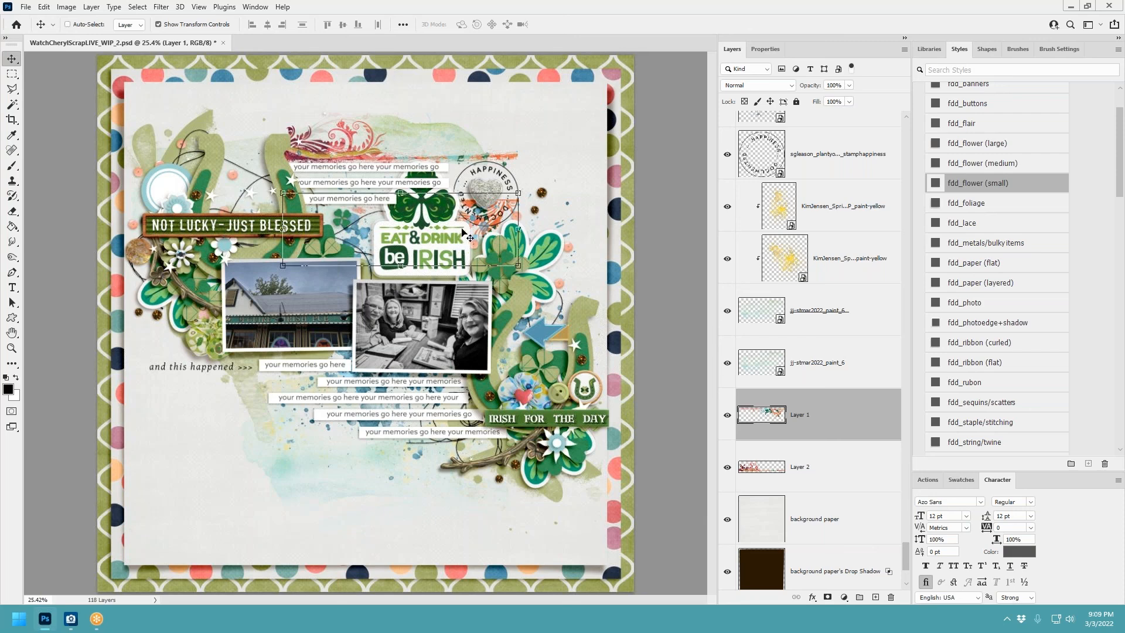
mouse_move(466, 237)
left_mouse_down()
mouse_move(486, 472)
mouse_move(442, 477)
left_mouse_up()
left_click(25, 8)
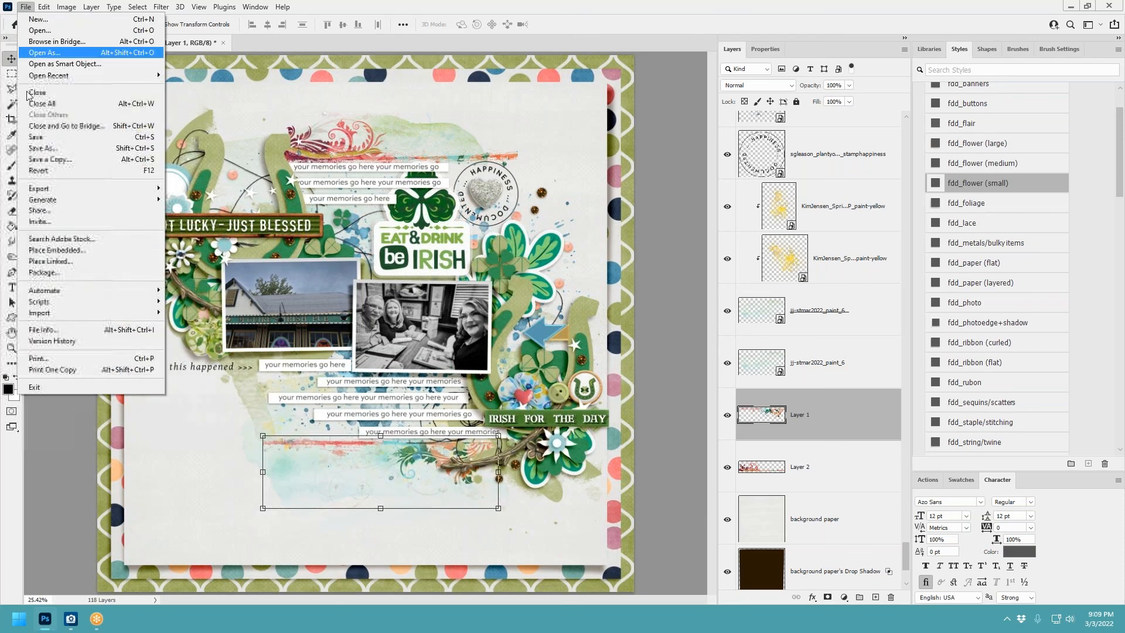
left_click(43, 7)
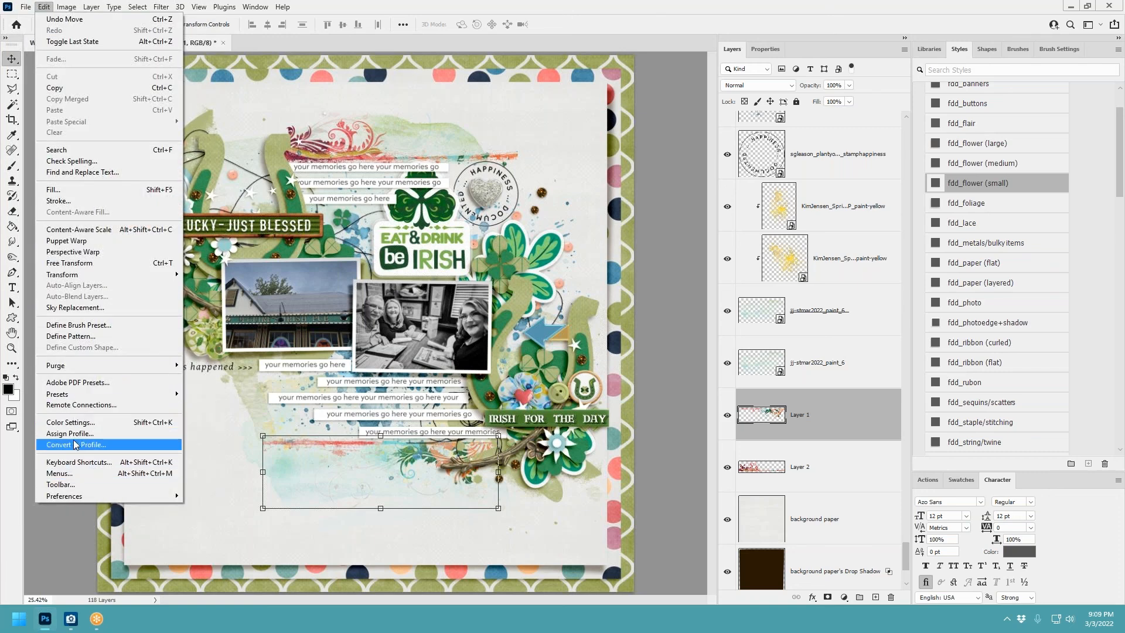
mouse_move(99, 275)
left_click(214, 491)
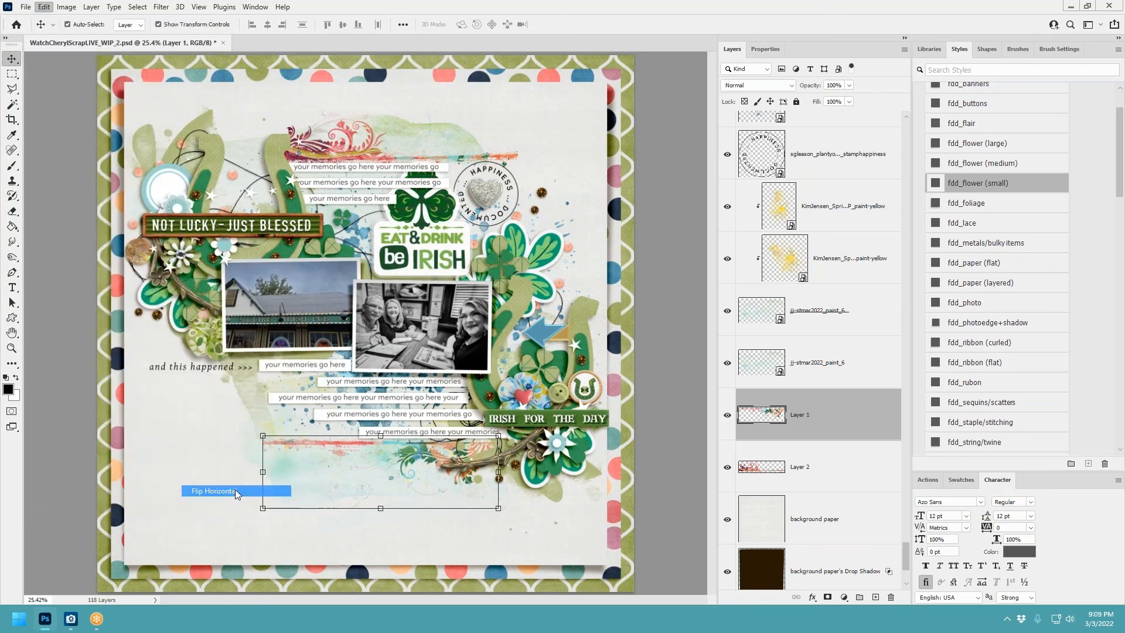
left_click_drag(332, 453, 422, 451)
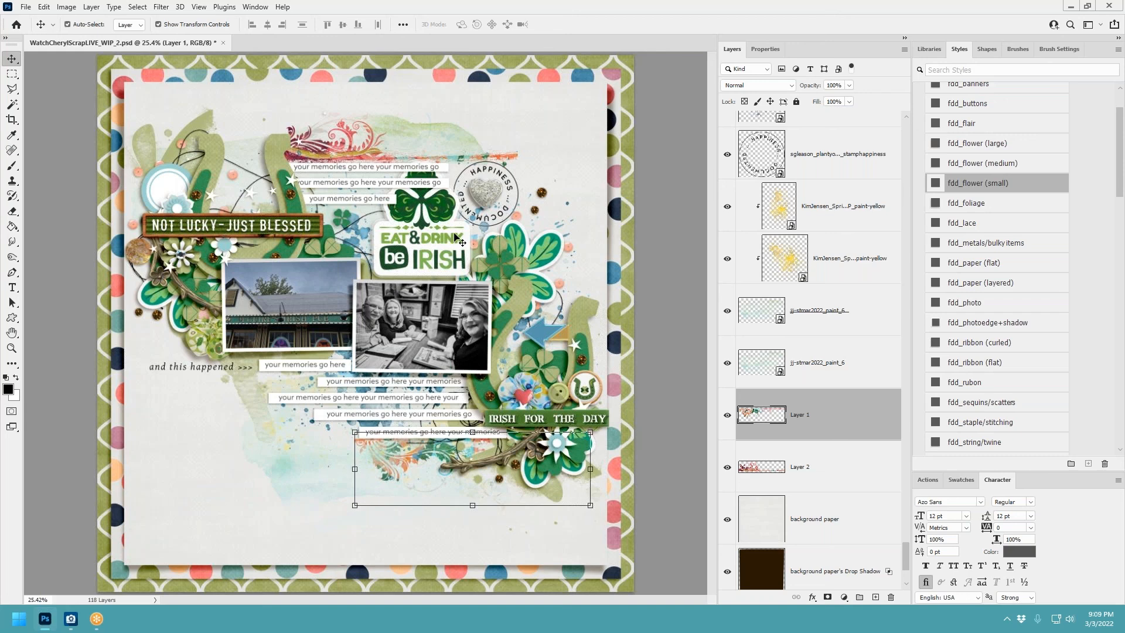
Step: Save the layered scrapbook page document
left_click(24, 7)
left_click(35, 136)
left_click(1098, 619)
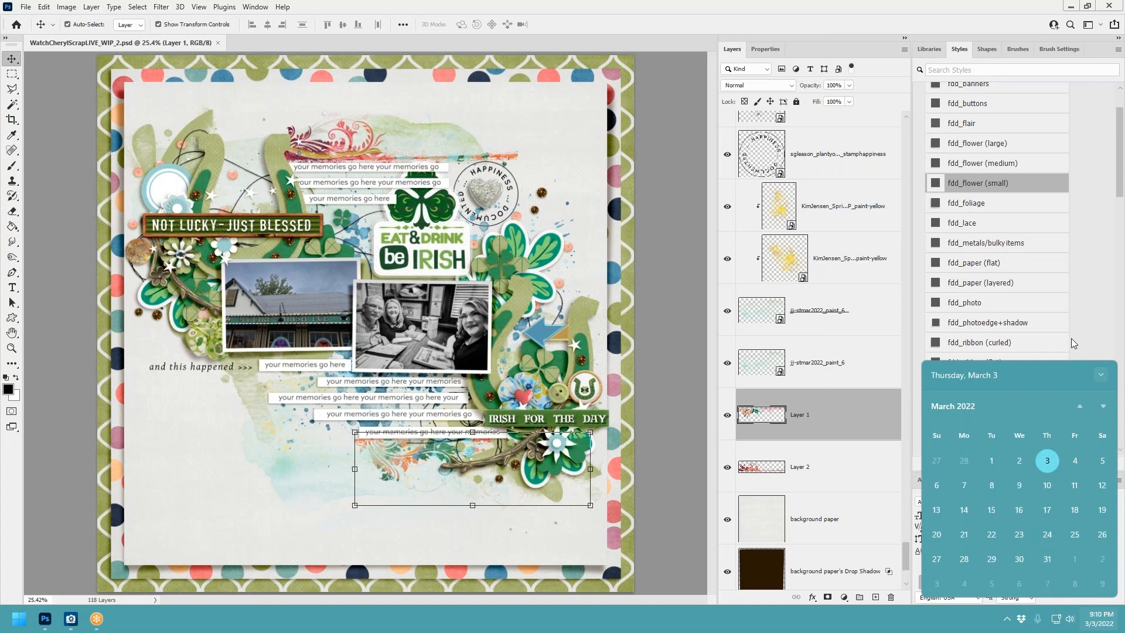
left_click(984, 618)
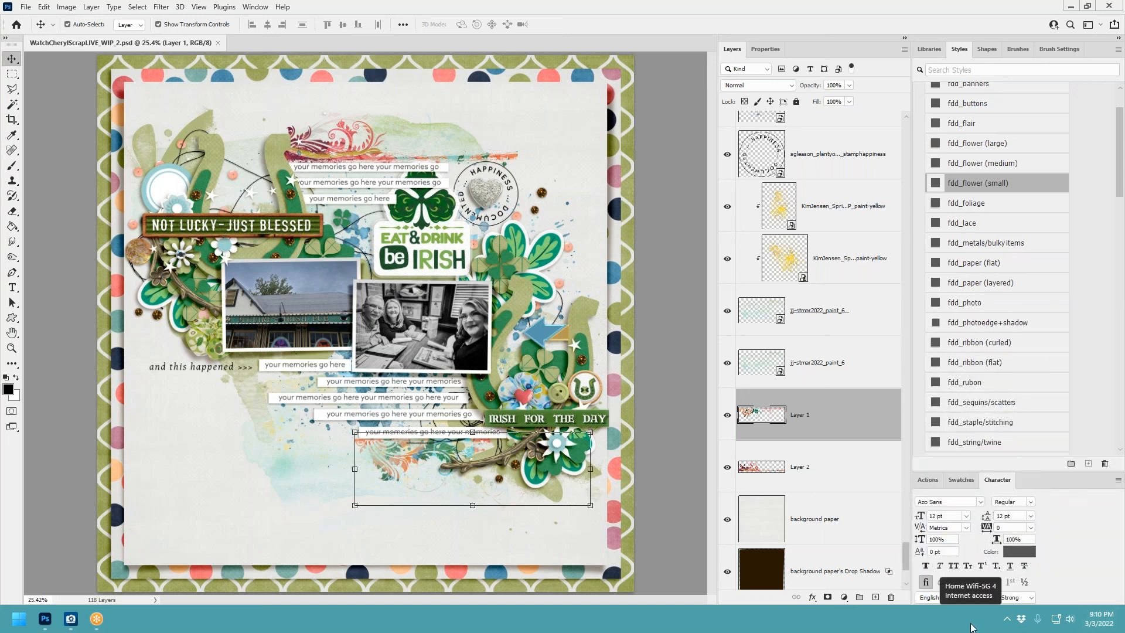